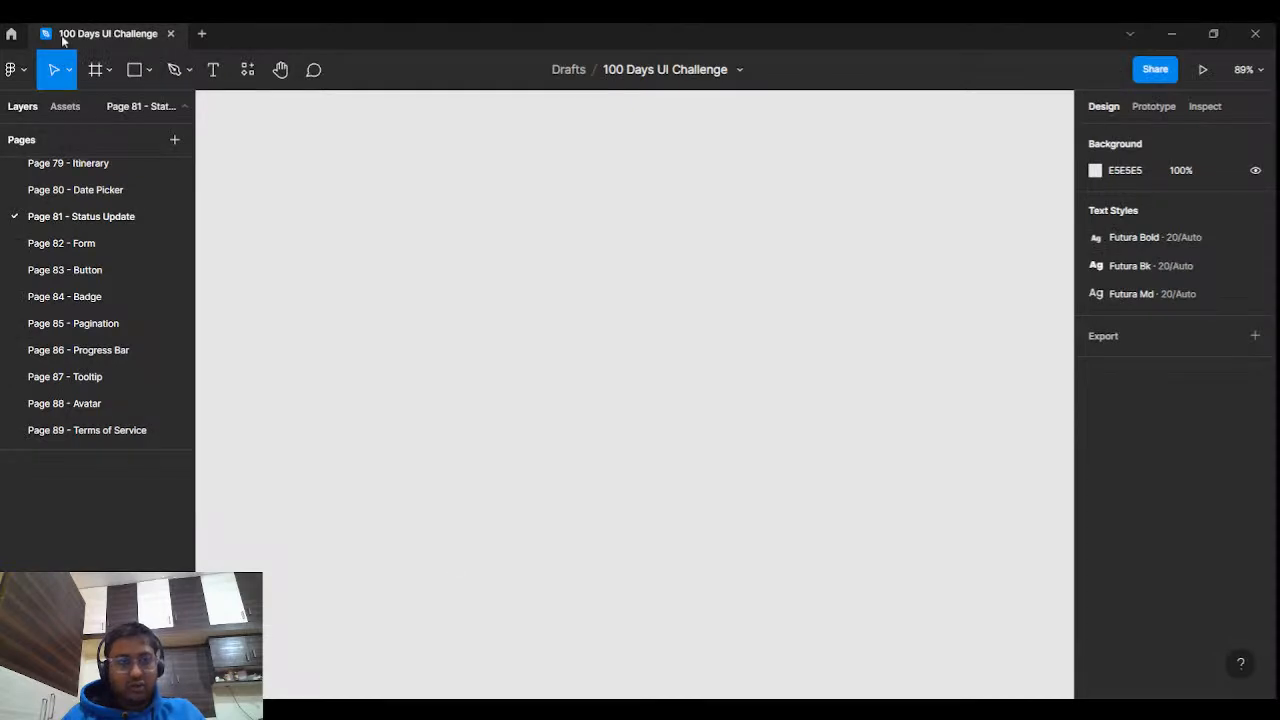
# Draw a new frame on the canvas and name it 'Status Update'.
pyautogui.click(96, 69)
pyautogui.moveTo(435, 275); pyautogui.dragTo(814, 438)
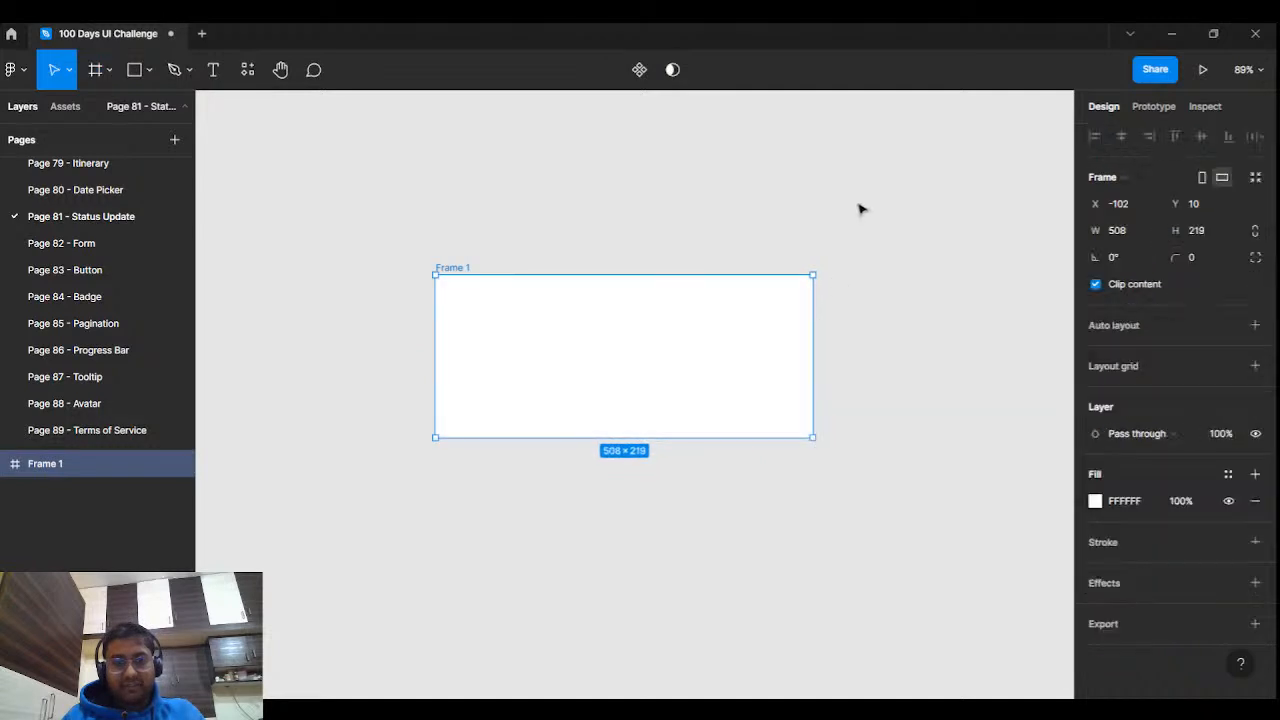
pyautogui.click(691, 240)
pyautogui.doubleClick(464, 269)
pyautogui.write('Status Update')
pyautogui.press('Return')
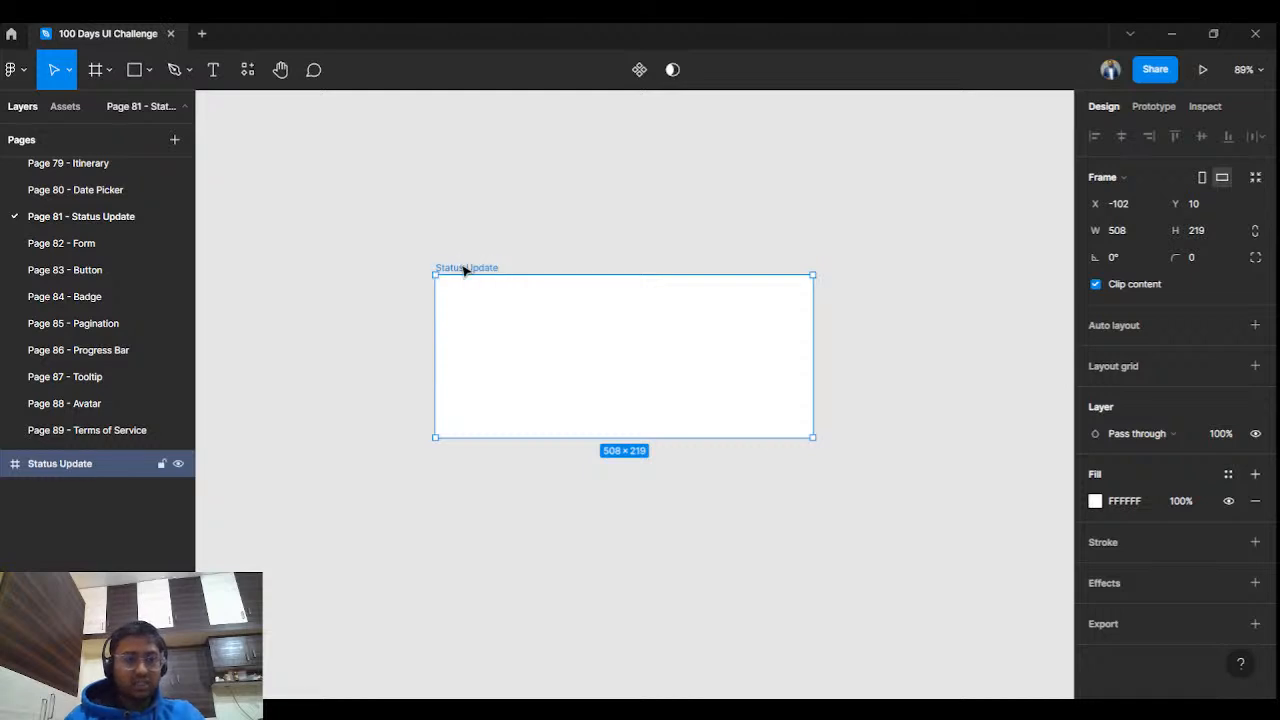
# Widen the Status Update frame to about 653 × 219 and recentre the view.
pyautogui.click(659, 157)
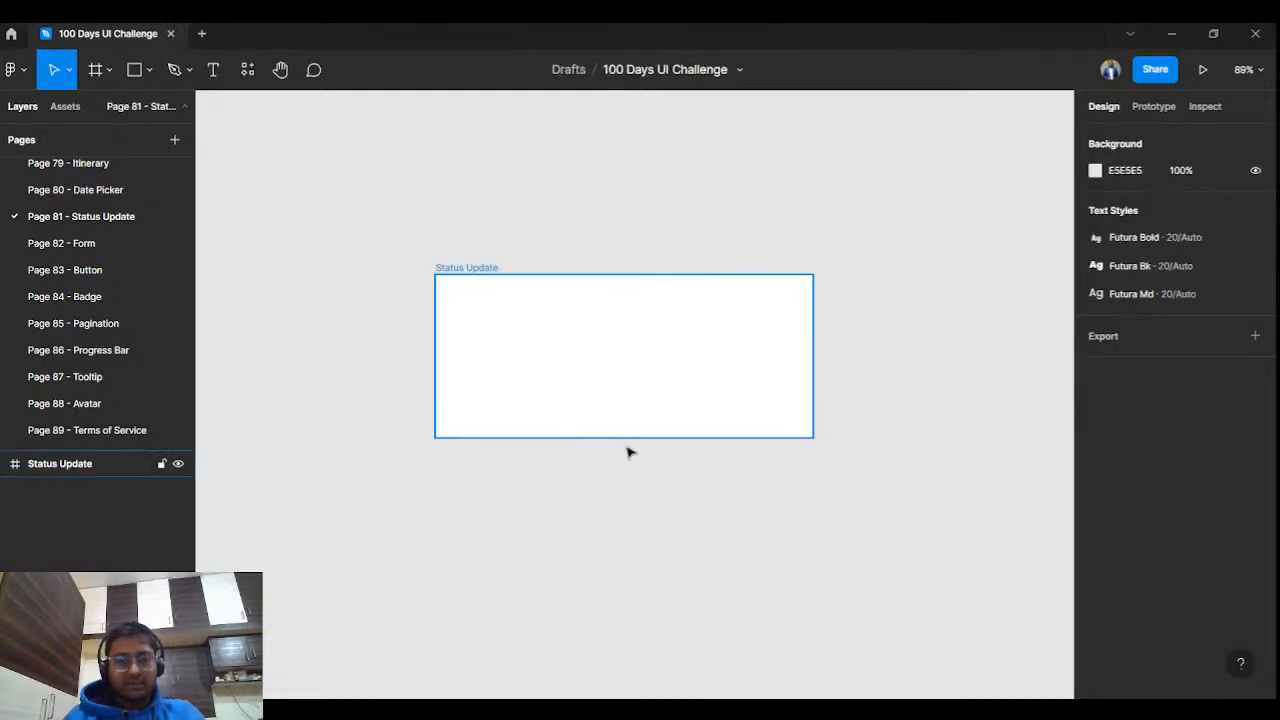
pyautogui.click(646, 377)
pyautogui.moveTo(815, 365); pyautogui.dragTo(920, 369)
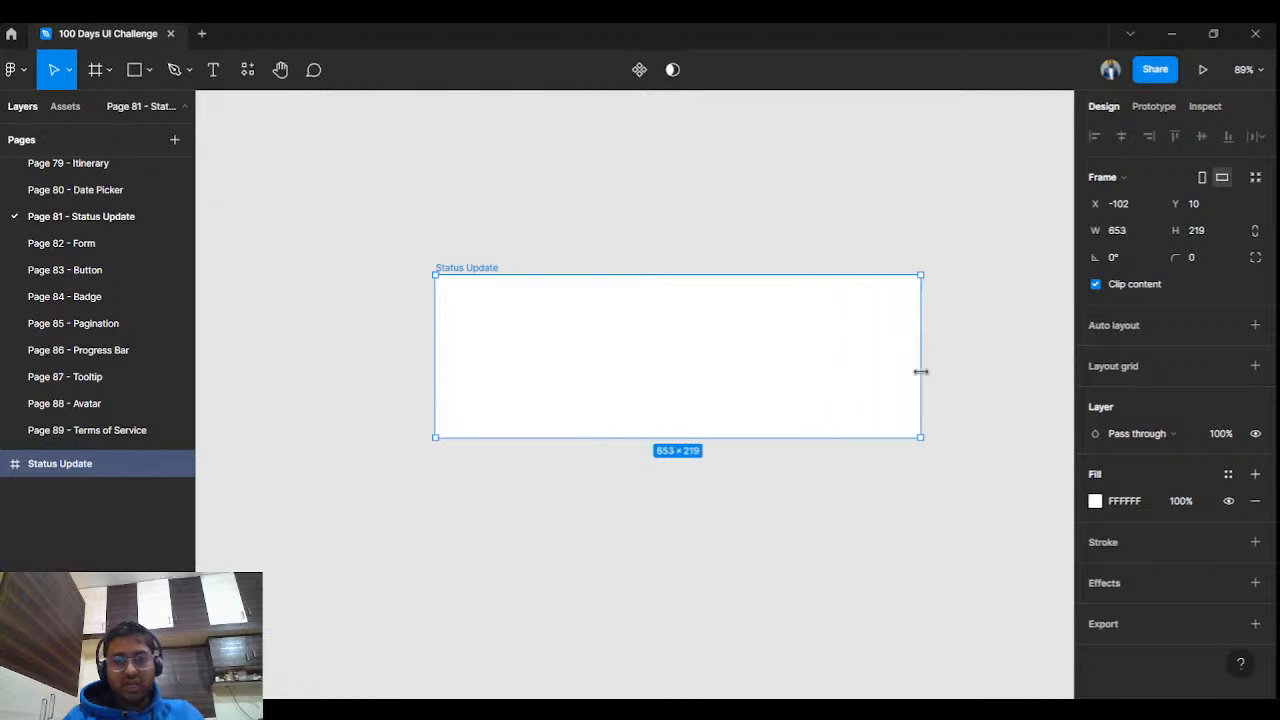
pyautogui.click(796, 230)
pyautogui.moveTo(788, 327); pyautogui.dragTo(677, 339)
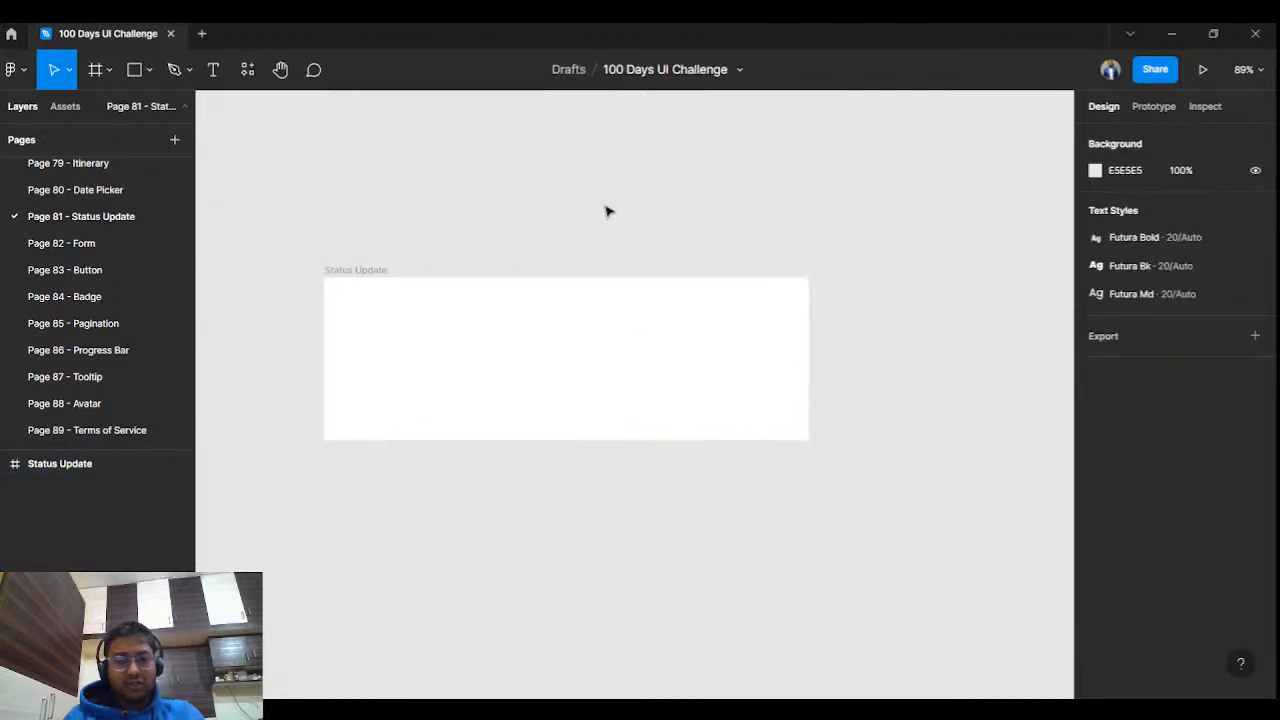
pyautogui.press('f')
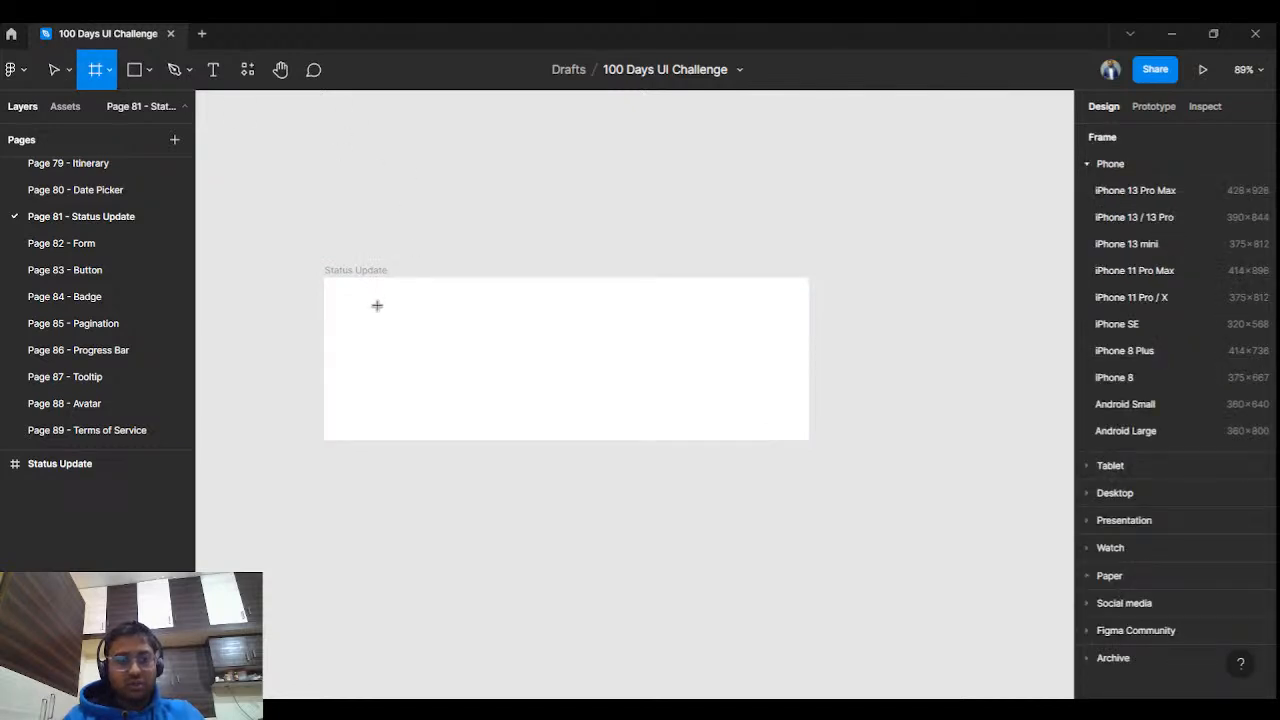
# Draw a small frame inside the card and give it a light grey E3E3E3 fill.
pyautogui.moveTo(377, 306)
pyautogui.mouseDown()
pyautogui.moveTo(430, 351)
pyautogui.moveTo(419, 346)
pyautogui.mouseUp()
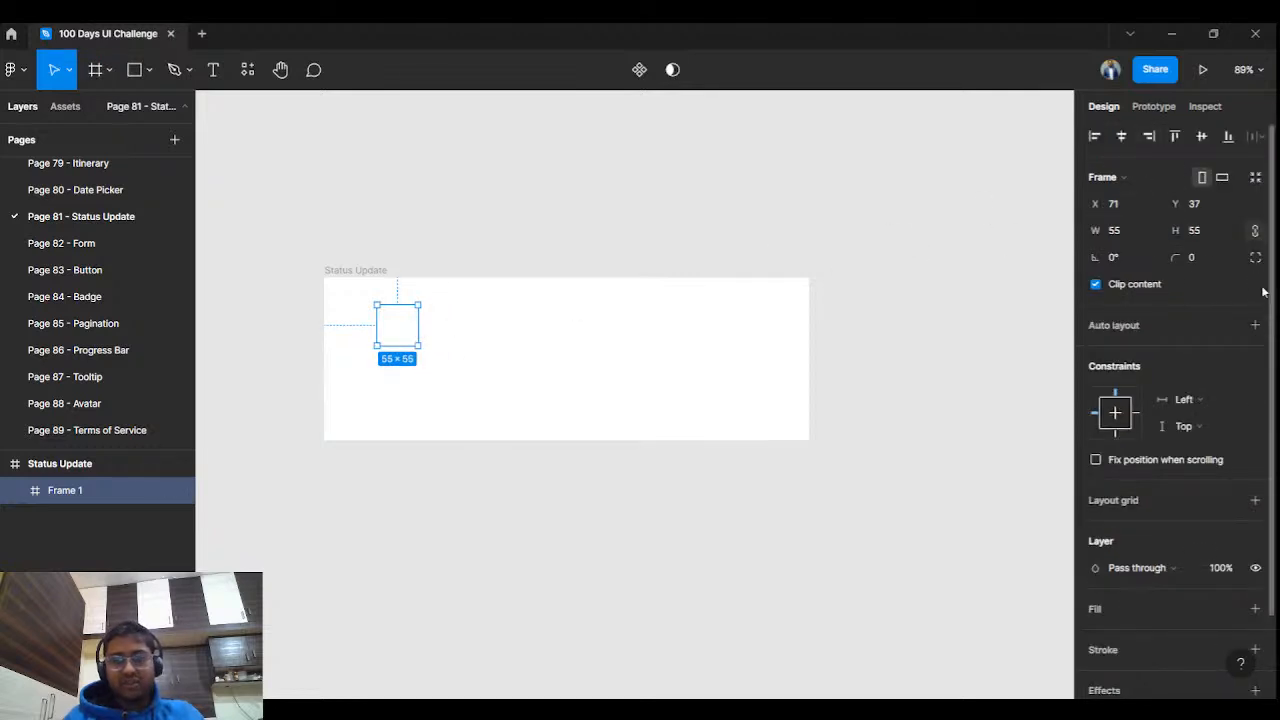
pyautogui.click(1255, 608)
pyautogui.click(1095, 638)
pyautogui.moveTo(878, 287); pyautogui.dragTo(846, 316)
pyautogui.click(690, 166)
# Round the small frame with corner radius 50 and resize it to 60×60.
pyautogui.click(382, 340)
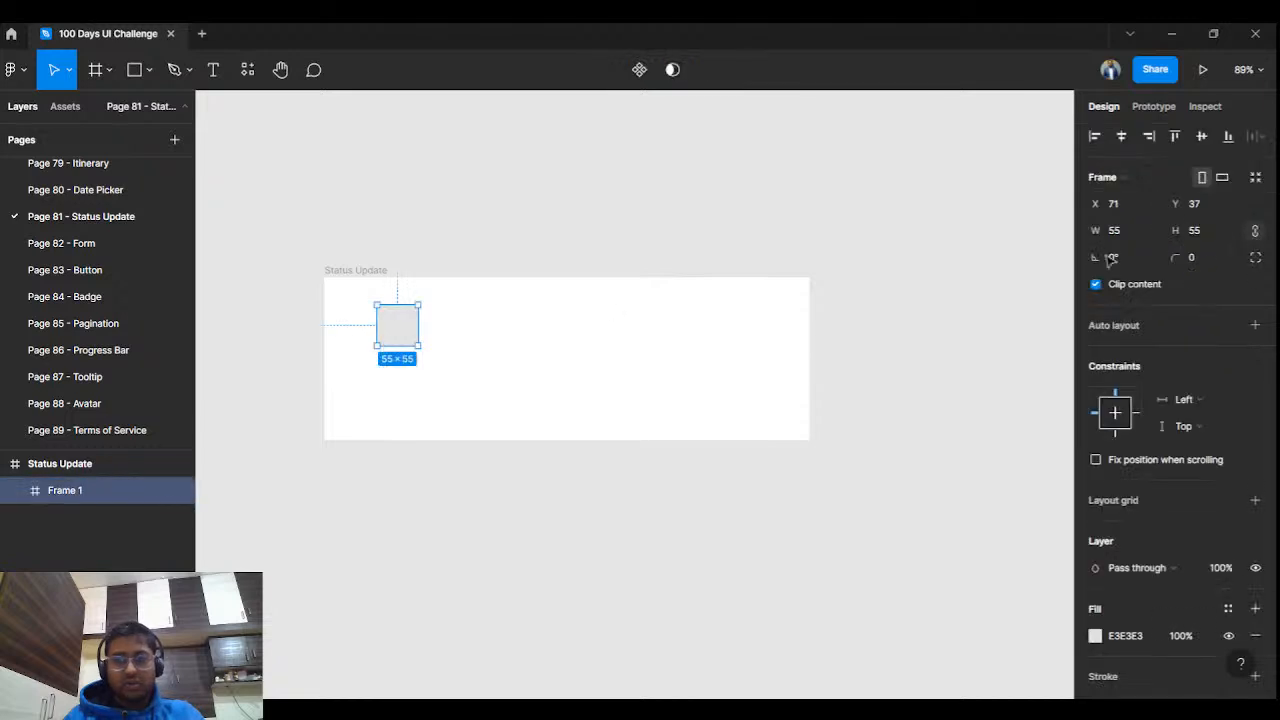
pyautogui.write('50')
pyautogui.press('Return')
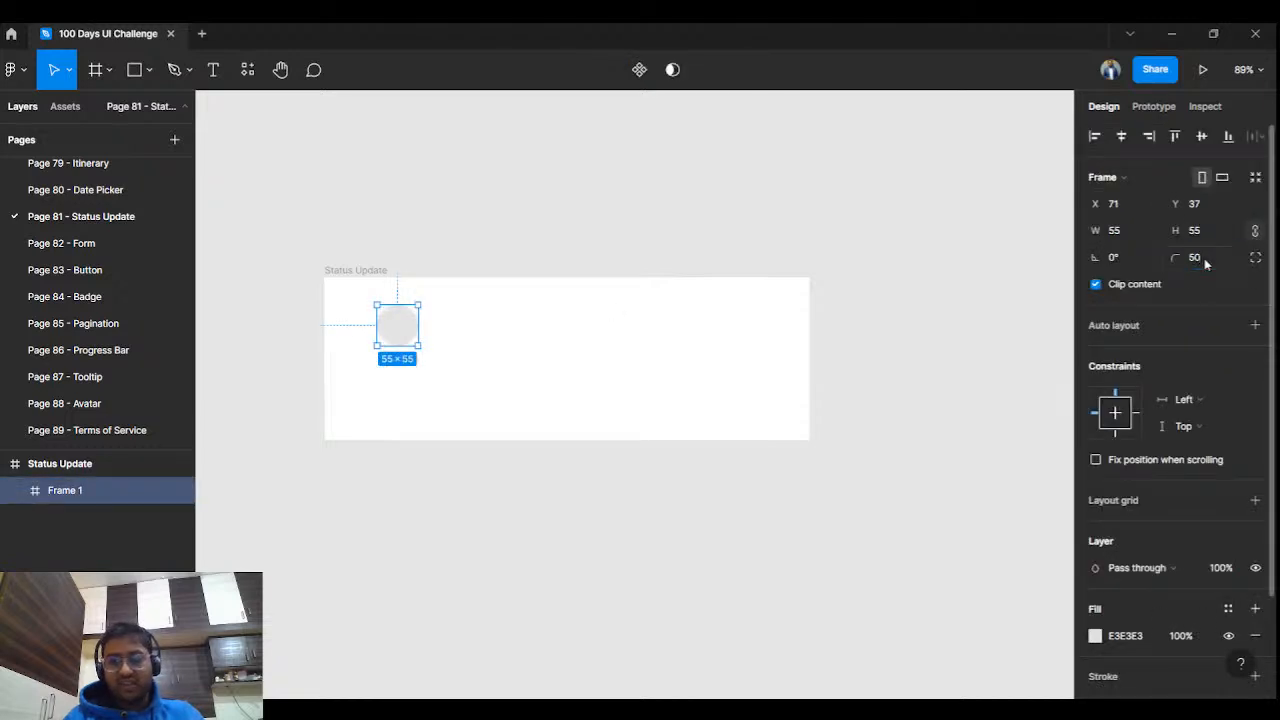
pyautogui.click(424, 168)
pyautogui.click(404, 336)
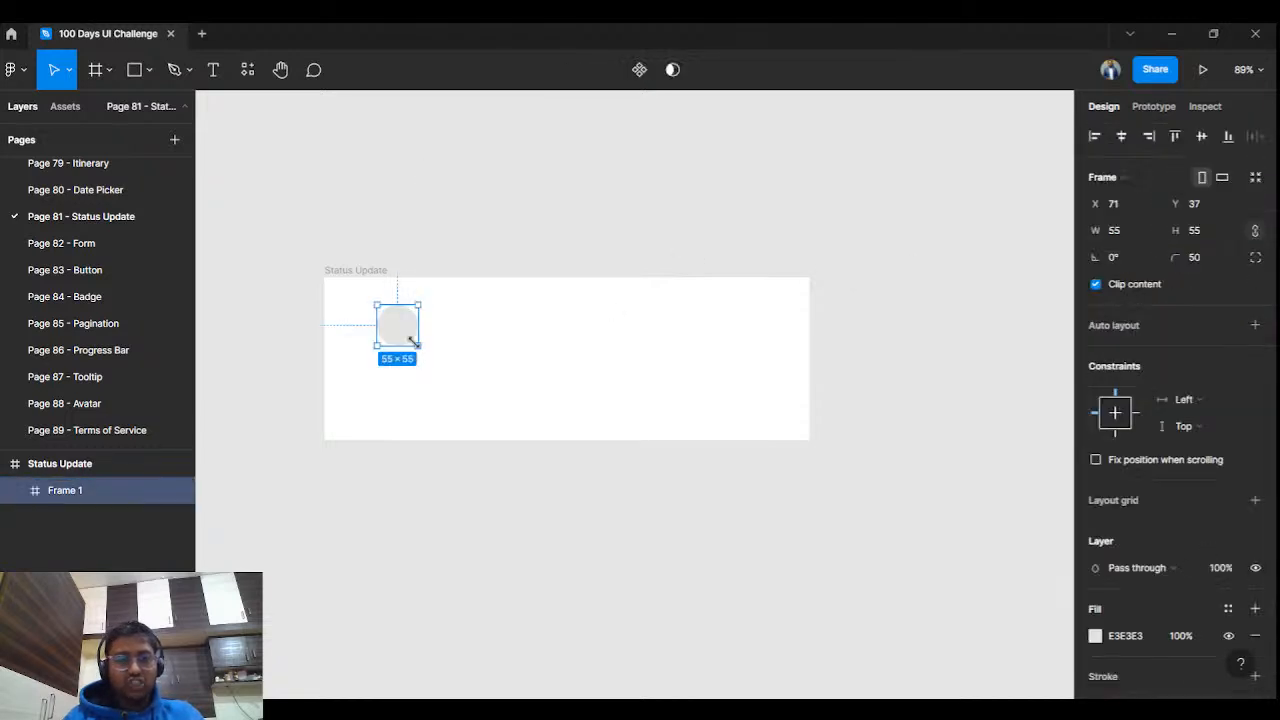
pyautogui.moveTo(420, 347); pyautogui.dragTo(390, 334)
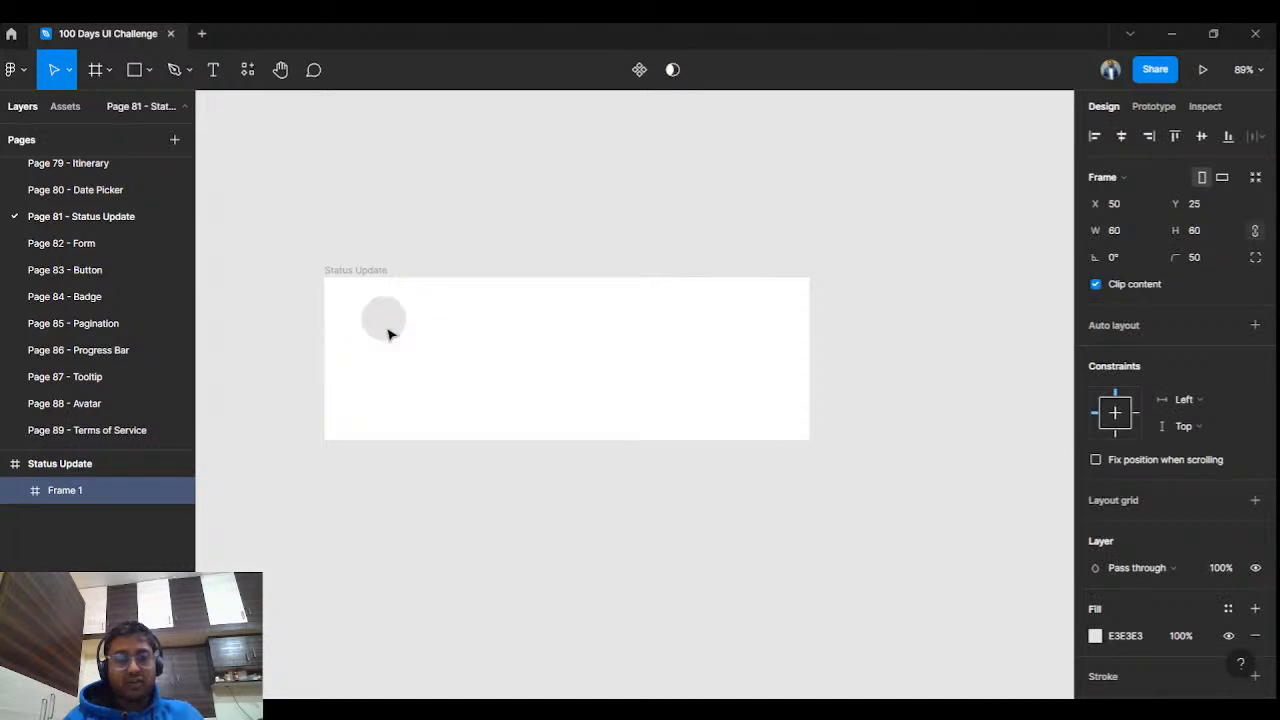
pyautogui.click(516, 179)
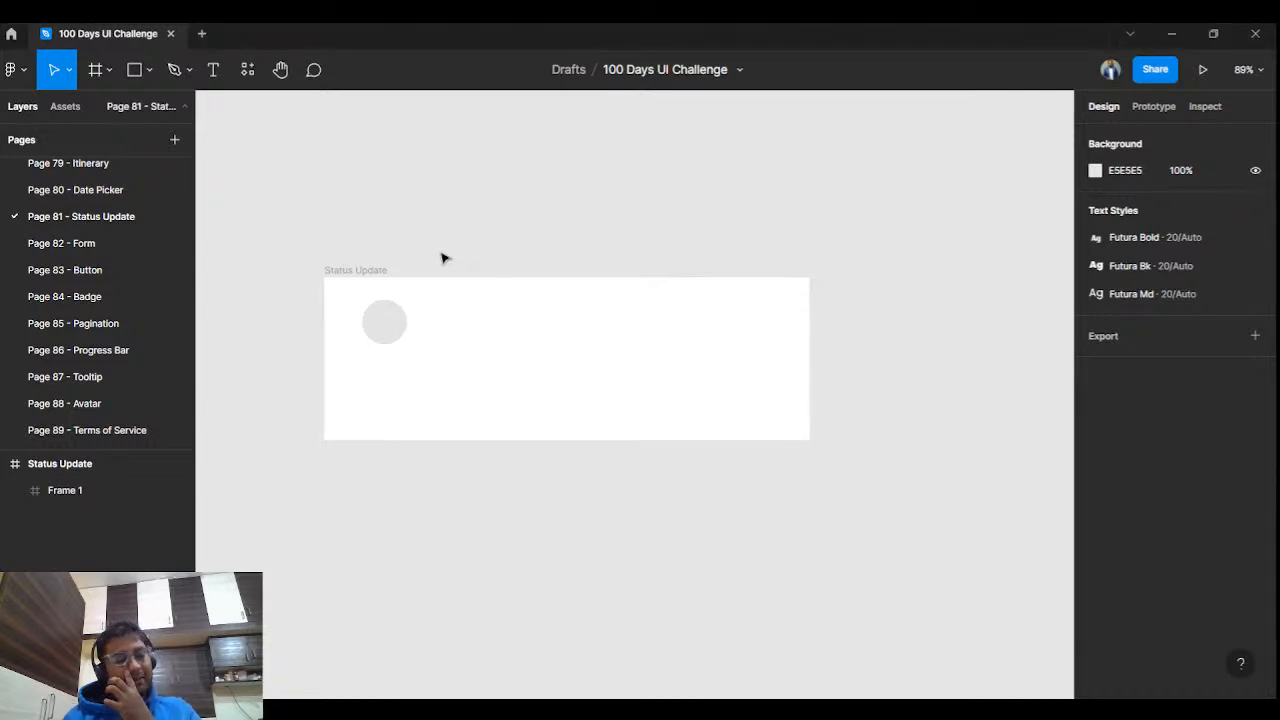
pyautogui.click(392, 333)
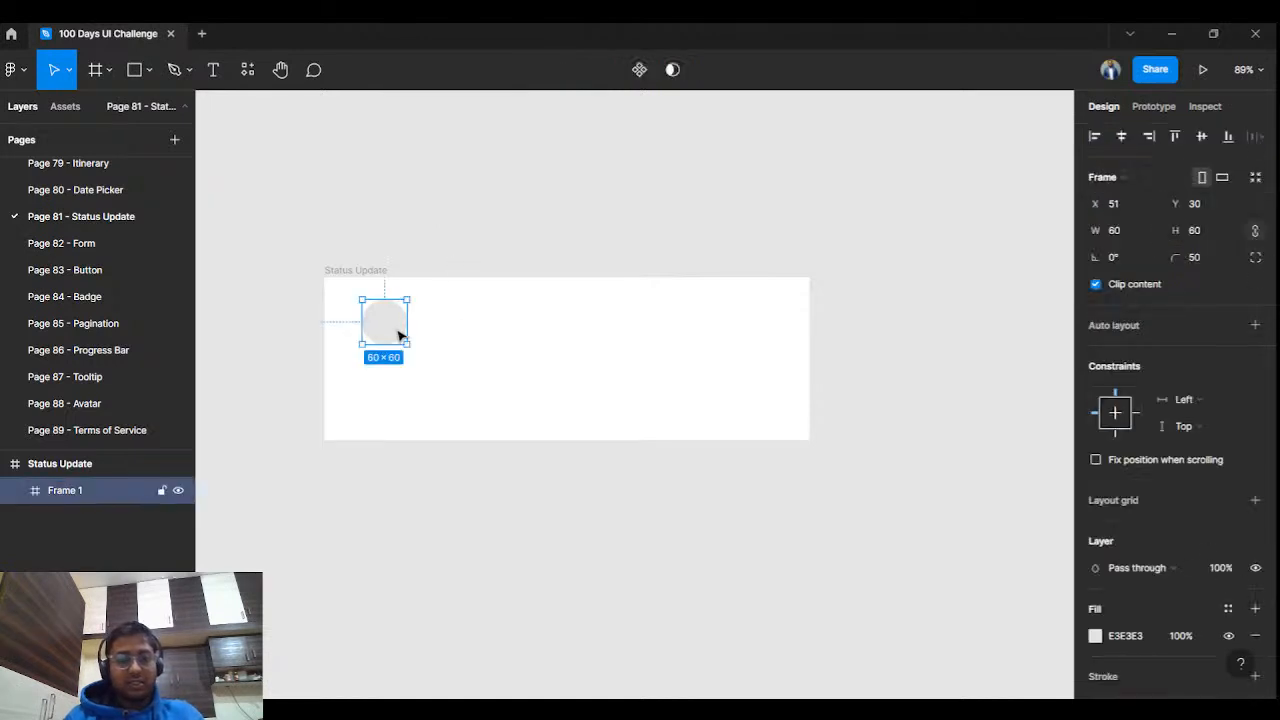
# Run the Unsplash plugin and search for 'person' photos.
pyautogui.hotkey('ctrl', '/')
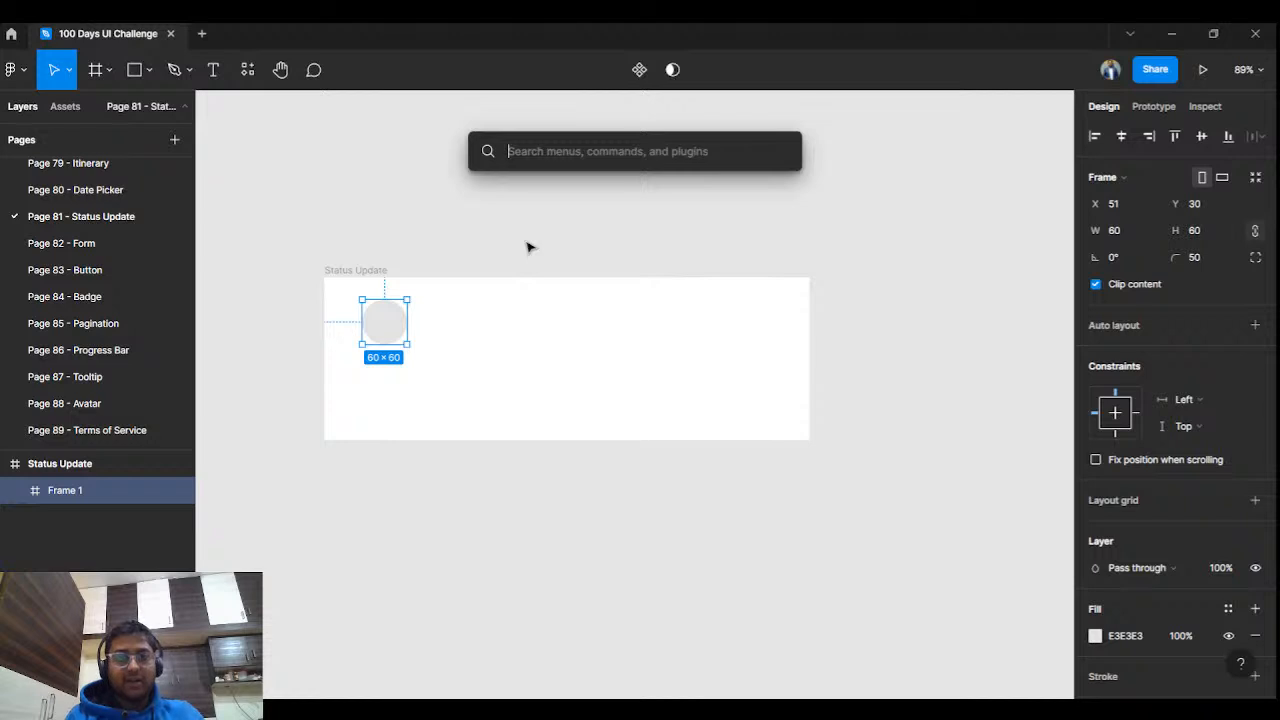
pyautogui.write('unsp')
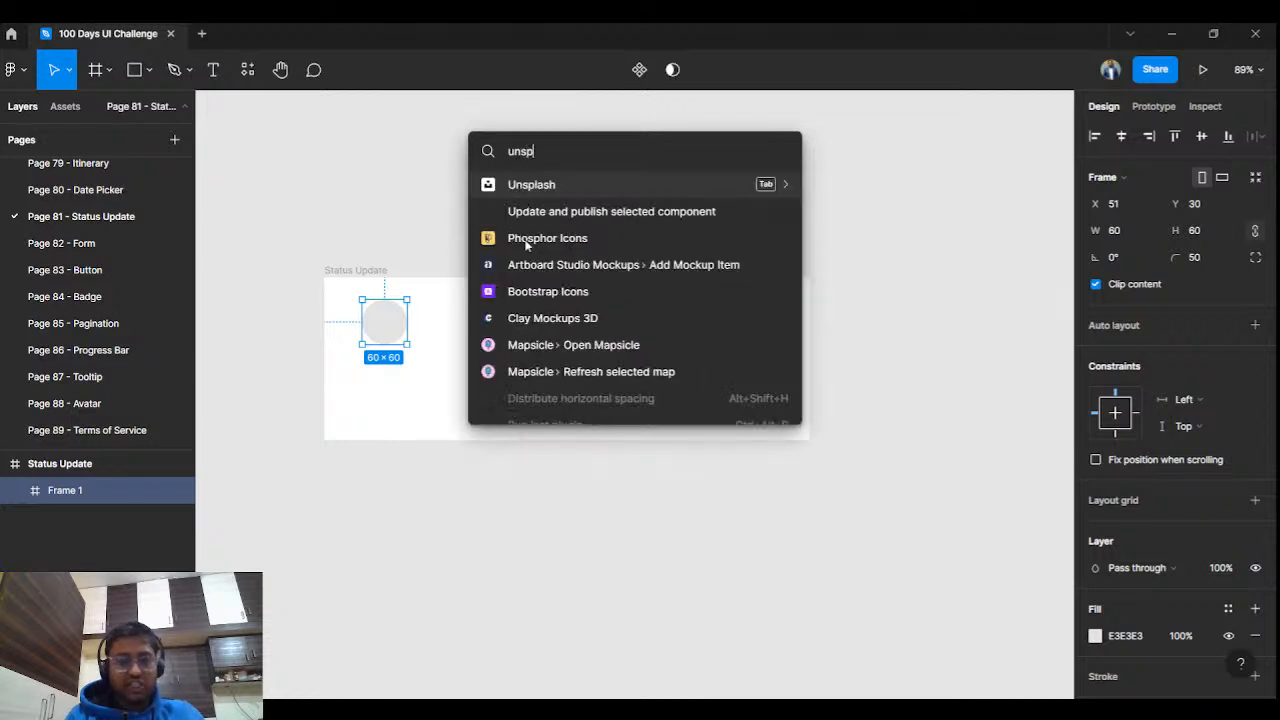
pyautogui.press('Return')
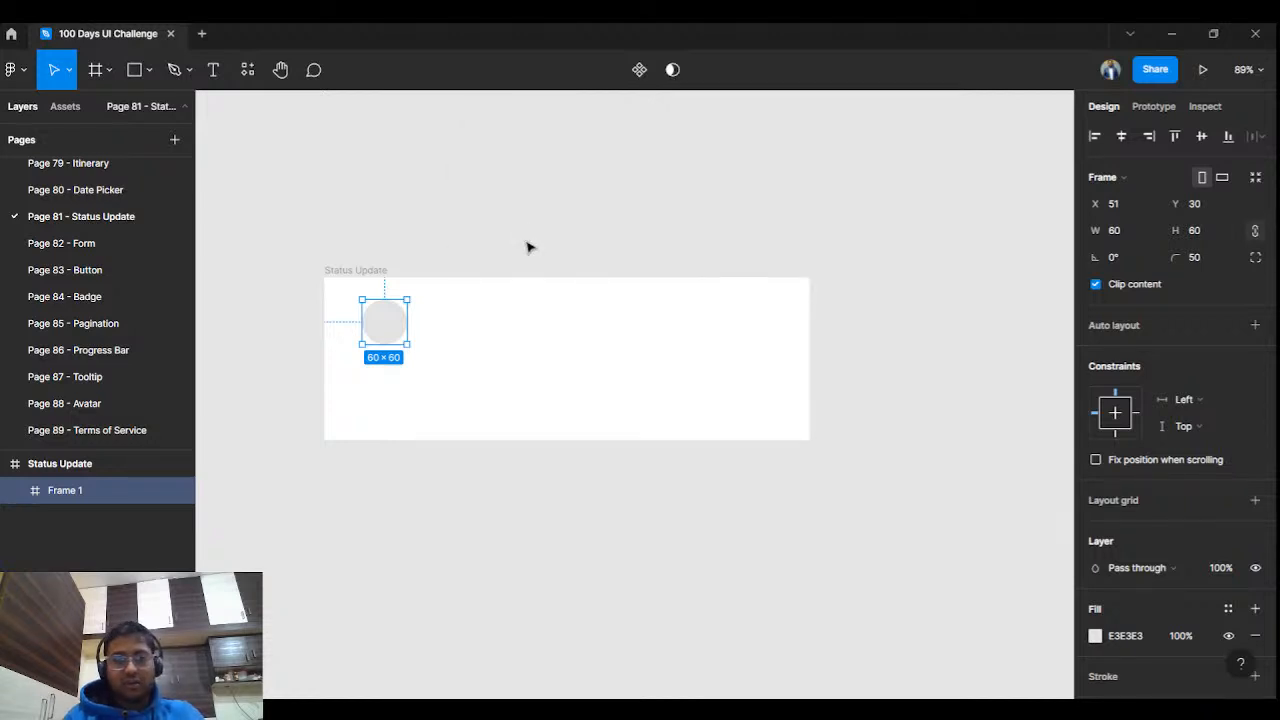
pyautogui.click(1018, 240)
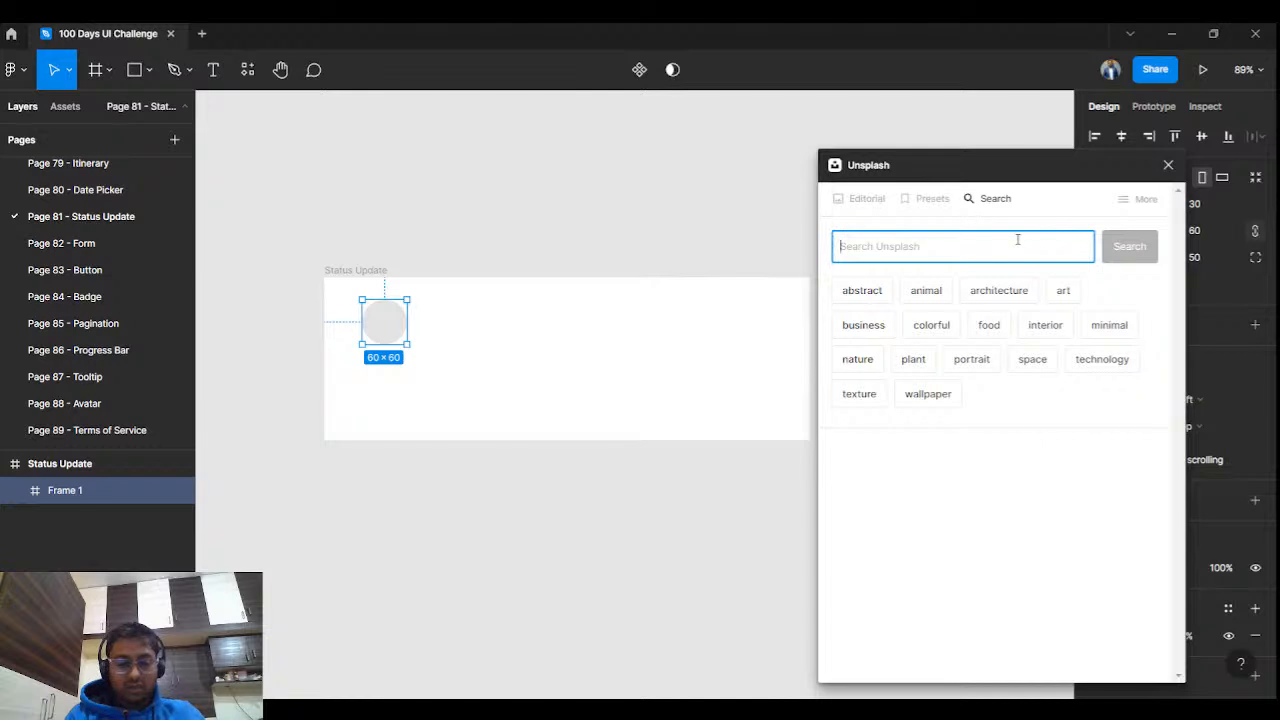
pyautogui.write('person')
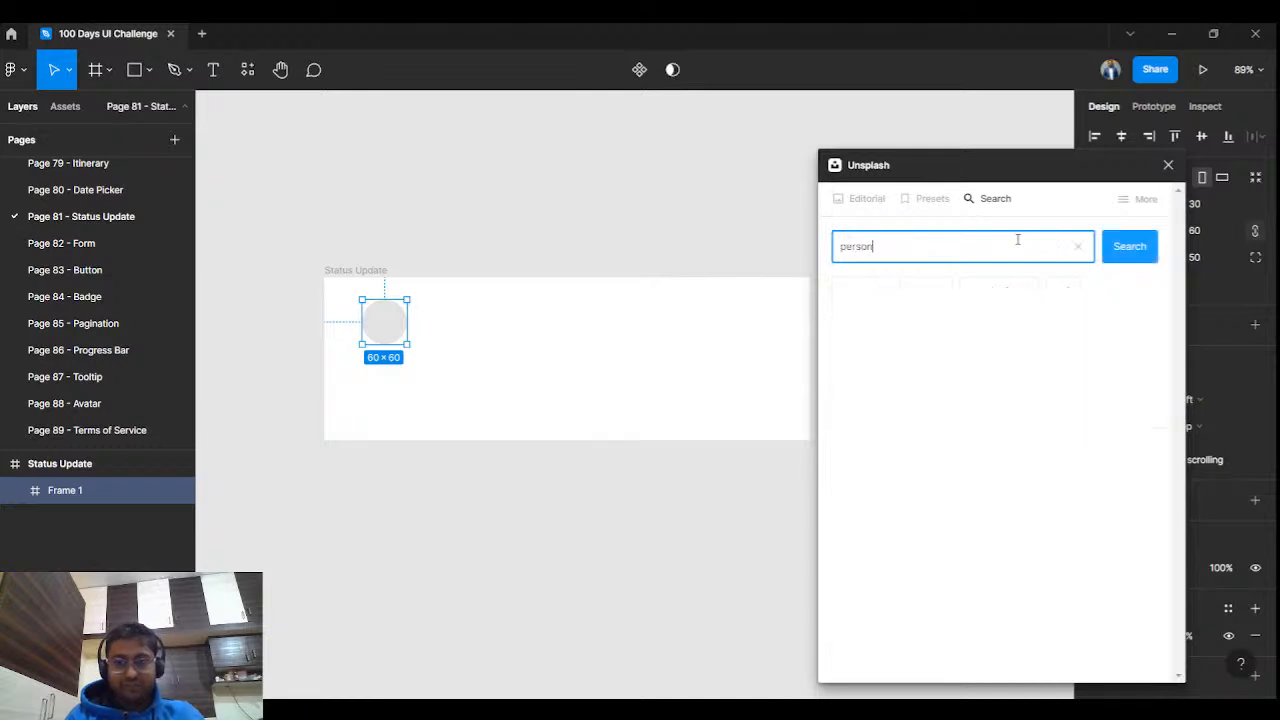
pyautogui.press('Return')
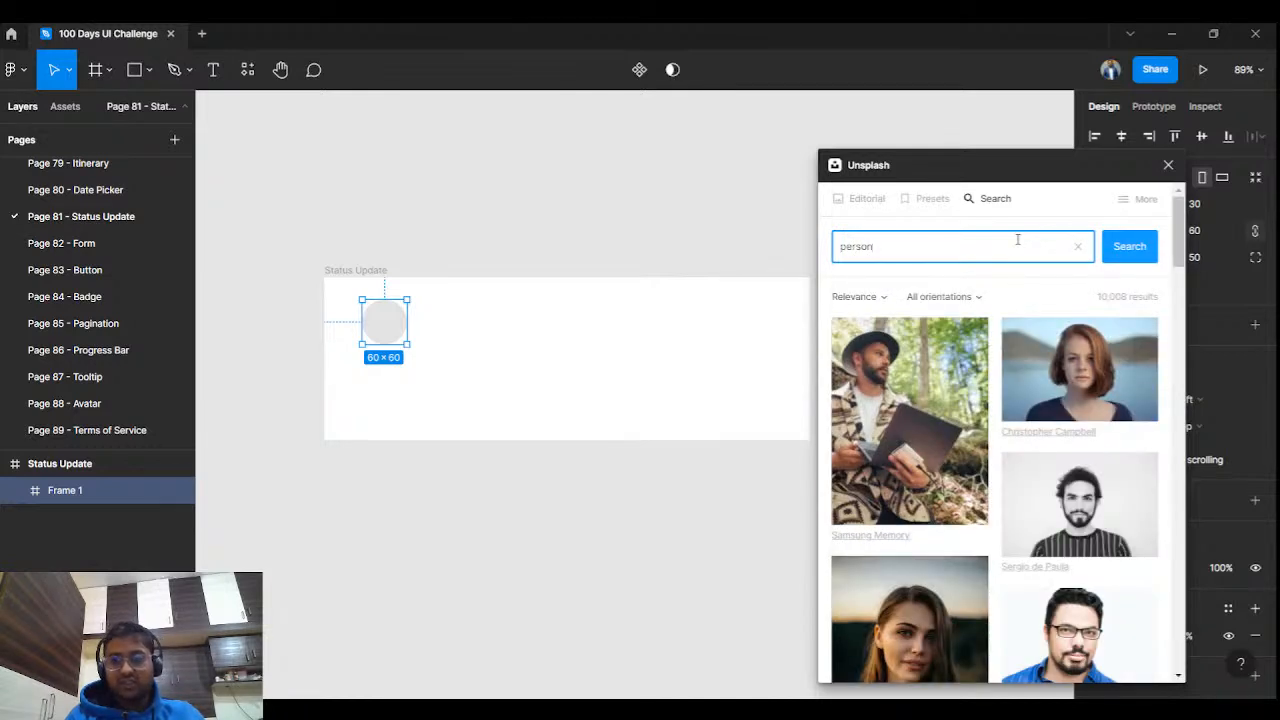
# Fill the circle with the black-and-white laughing woman photo from the results.
pyautogui.scroll(-10, 927, 497)
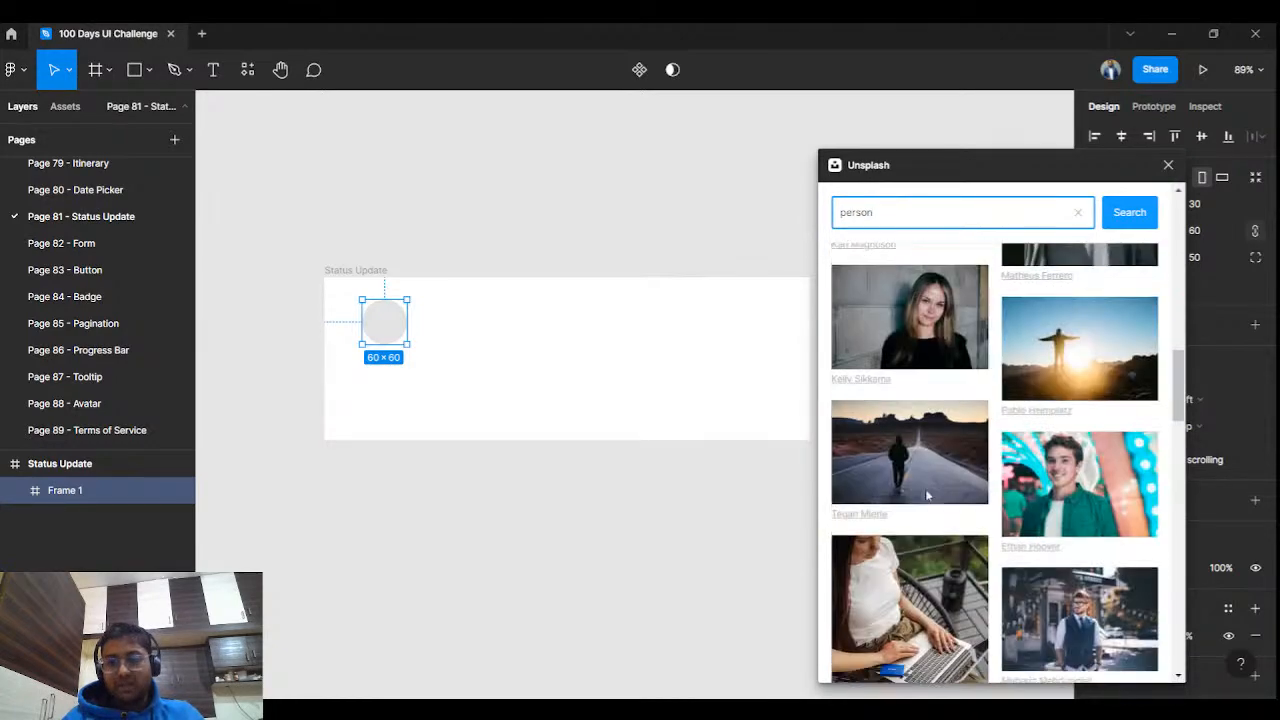
pyautogui.scroll(-10, 927, 497)
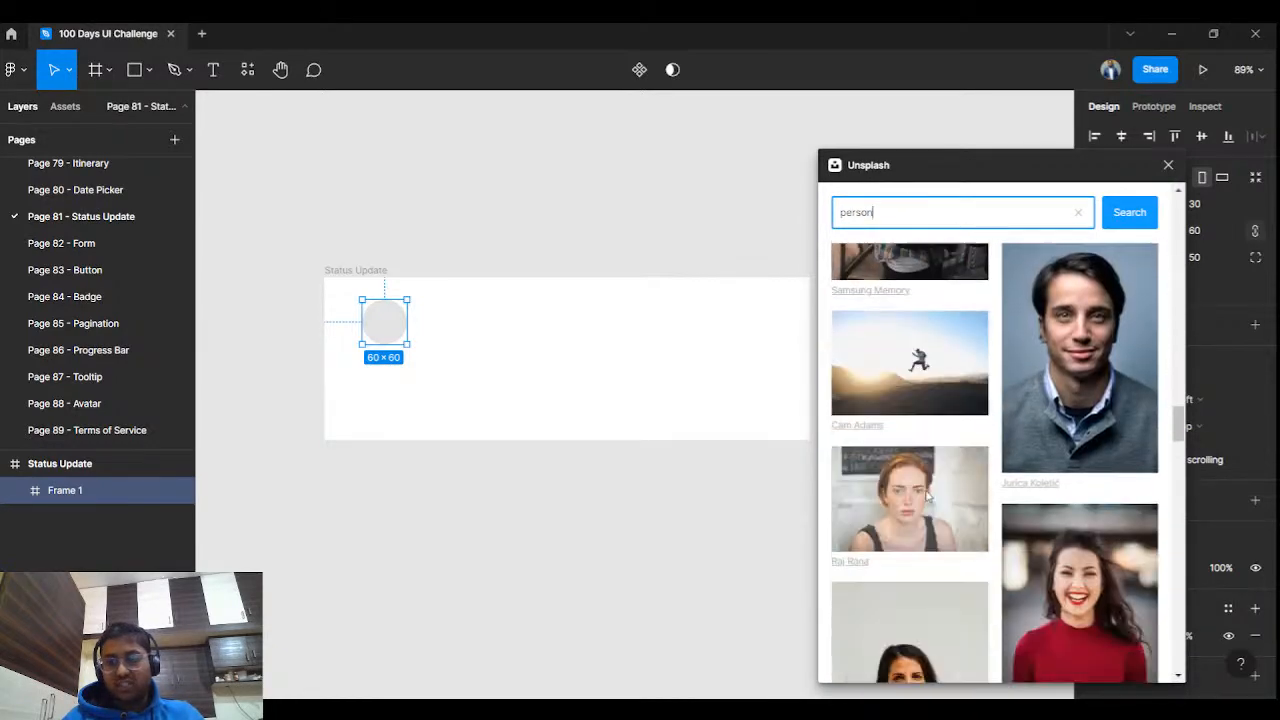
pyautogui.scroll(-10, 927, 497)
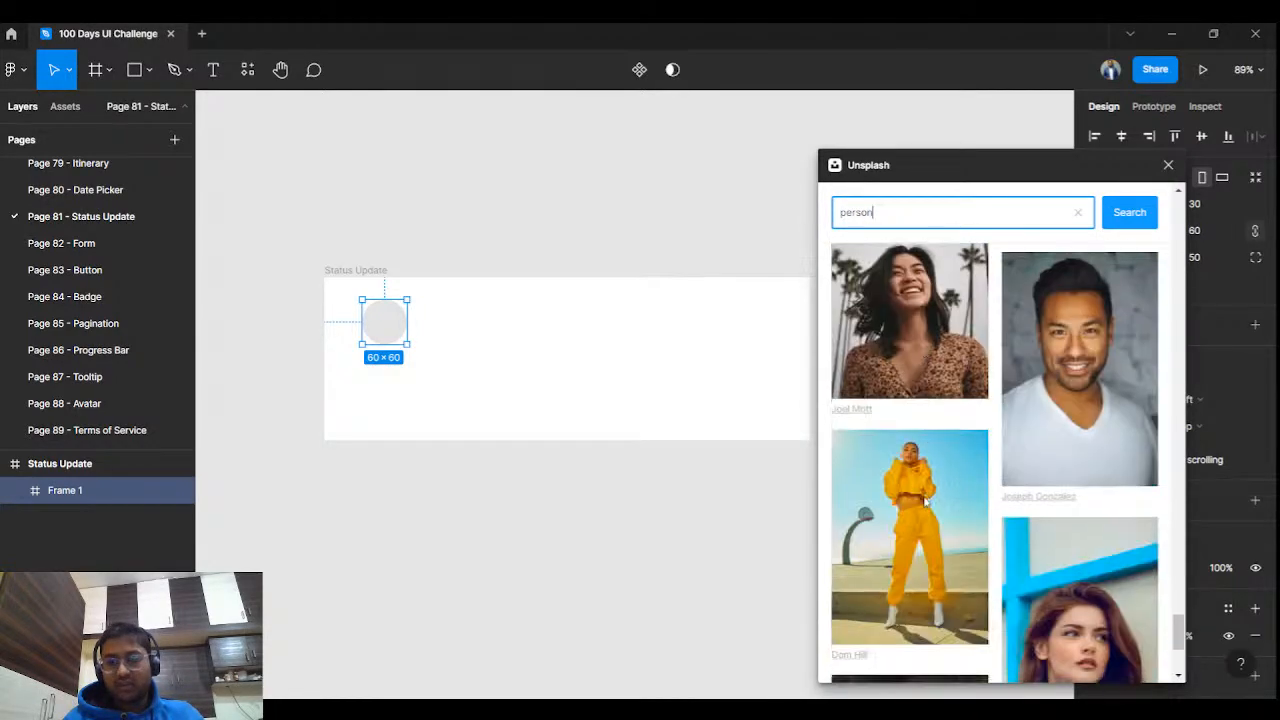
pyautogui.scroll(-10, 924, 502)
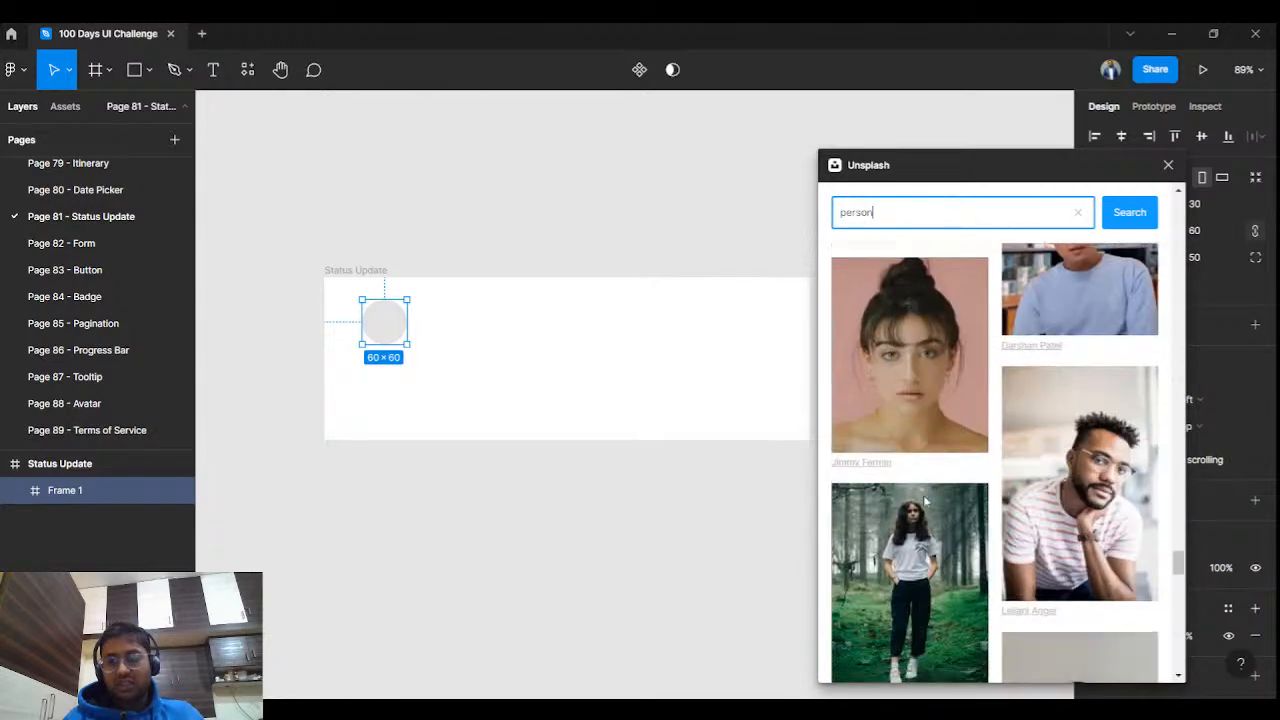
pyautogui.scroll(-8, 924, 502)
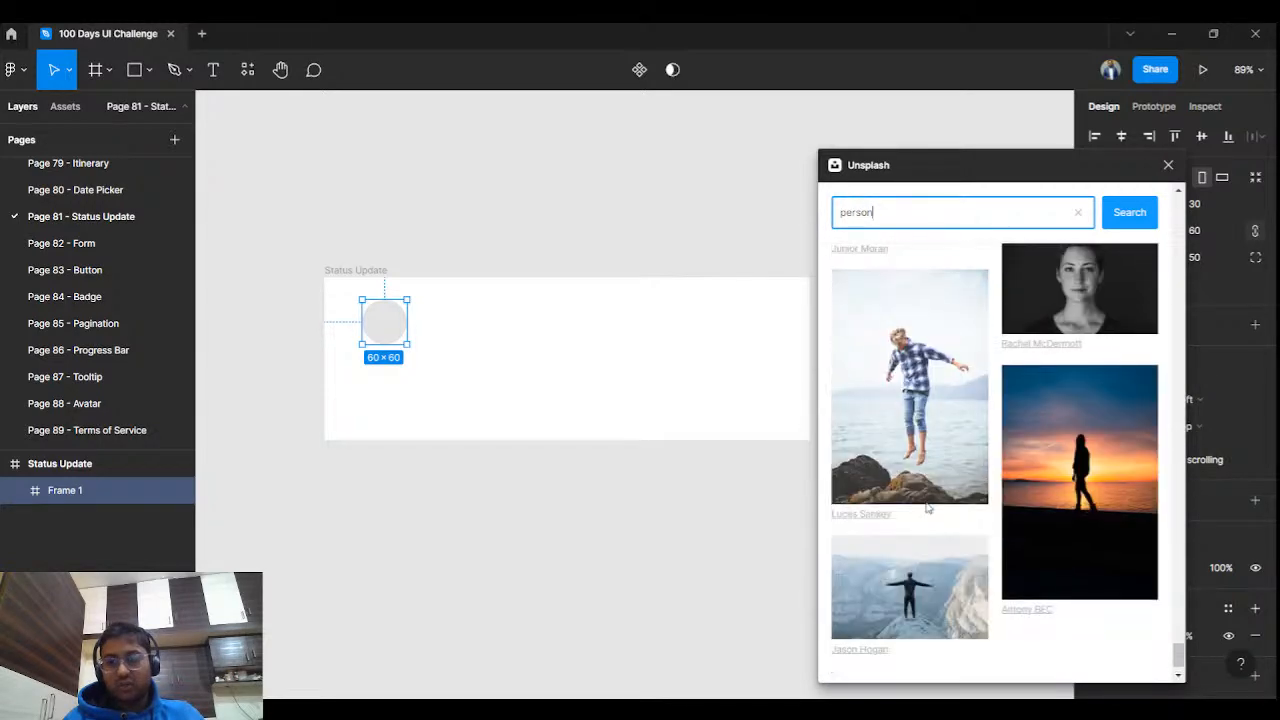
pyautogui.scroll(-10, 927, 508)
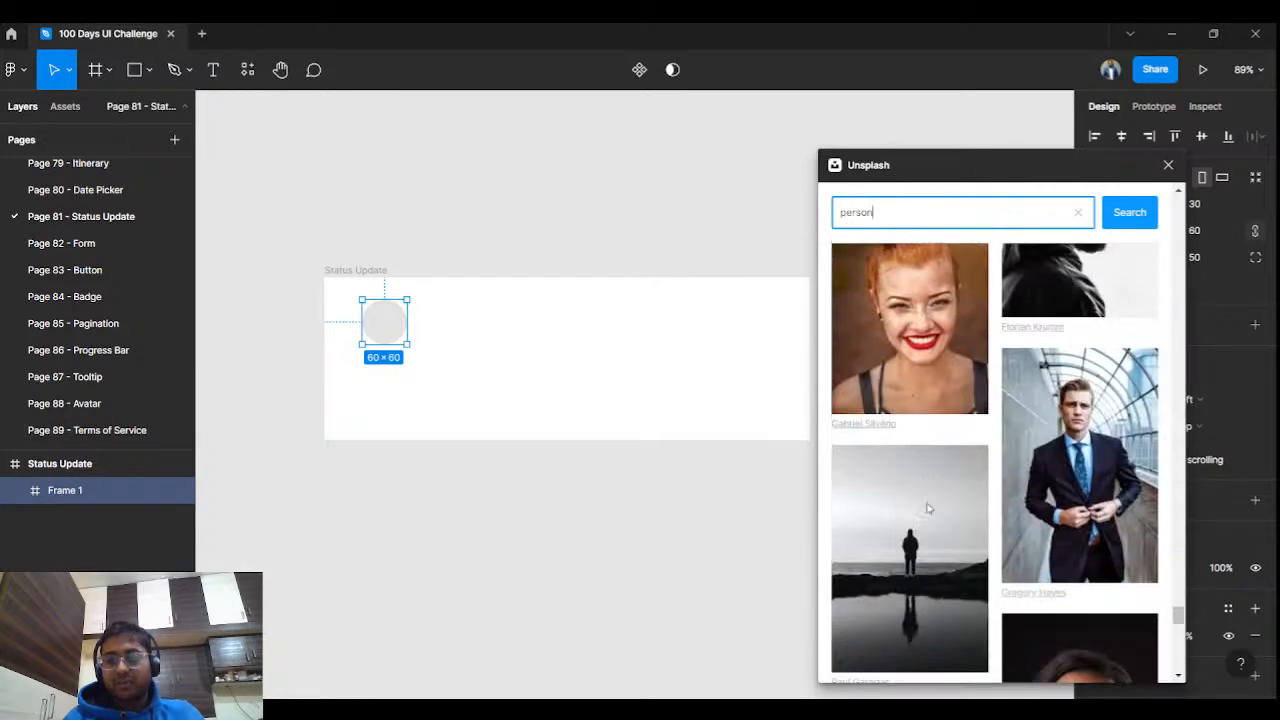
pyautogui.scroll(-10, 927, 508)
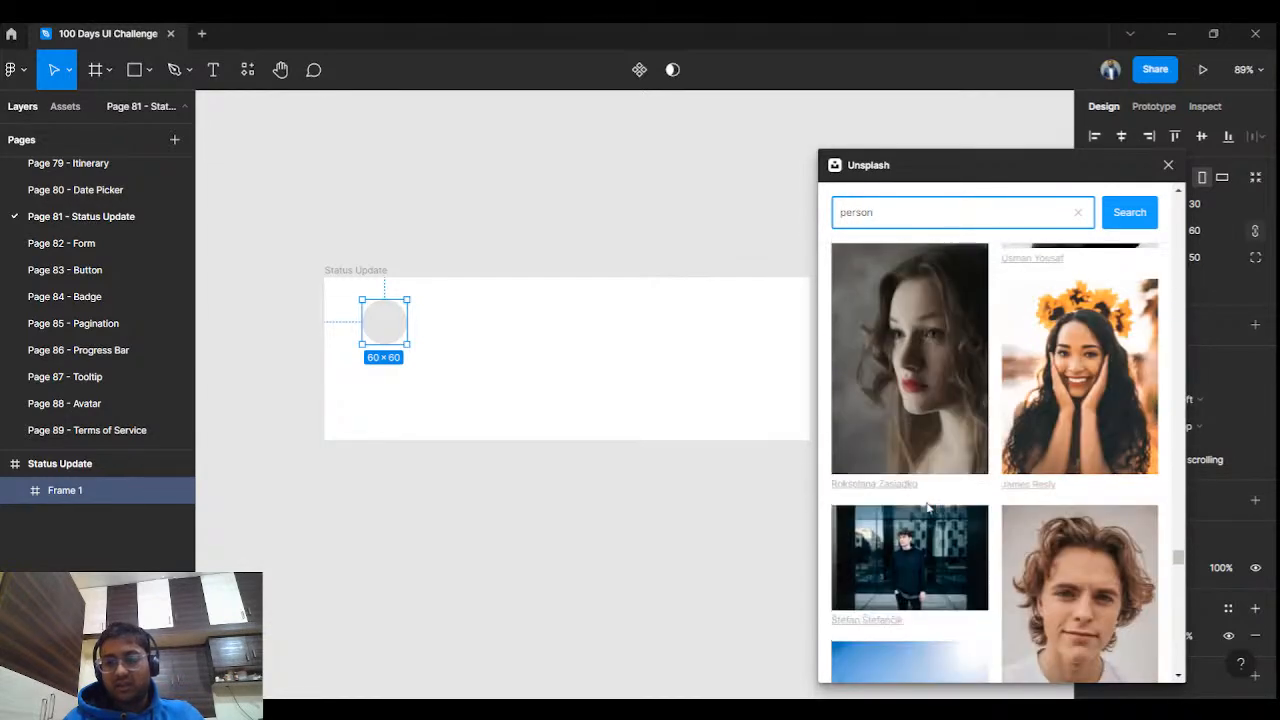
pyautogui.scroll(-10, 927, 508)
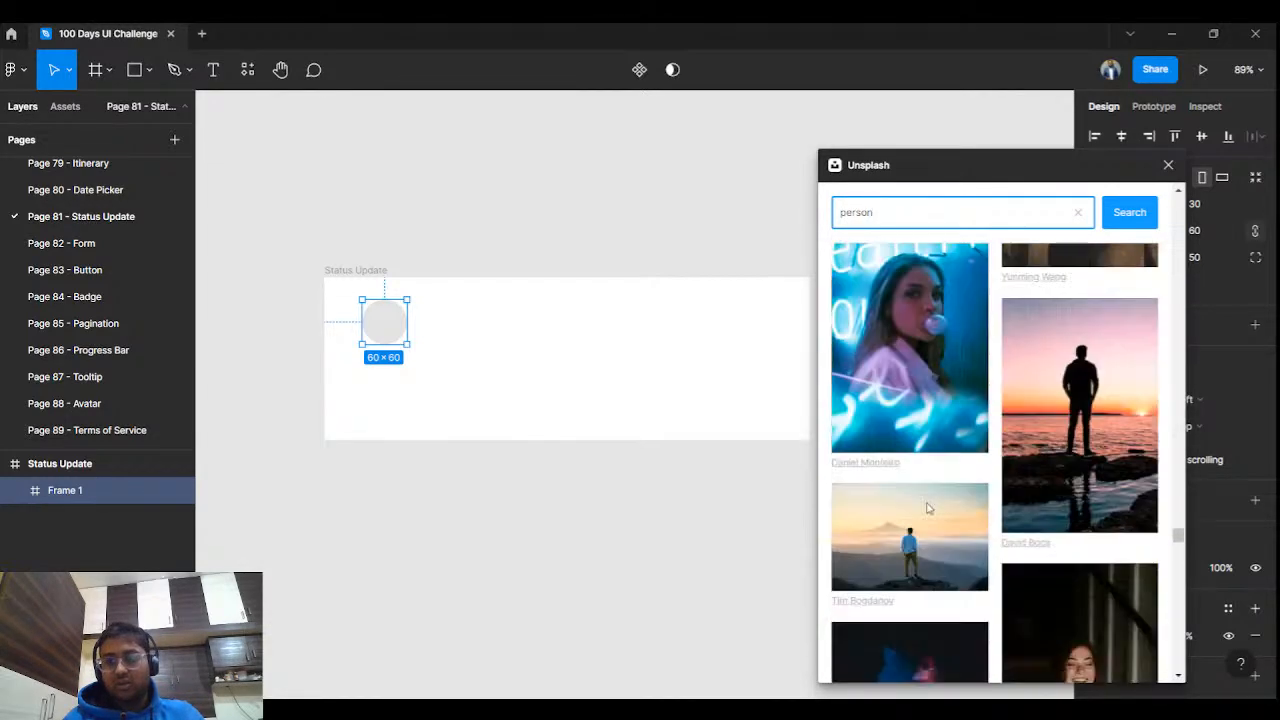
pyautogui.scroll(-8, 927, 508)
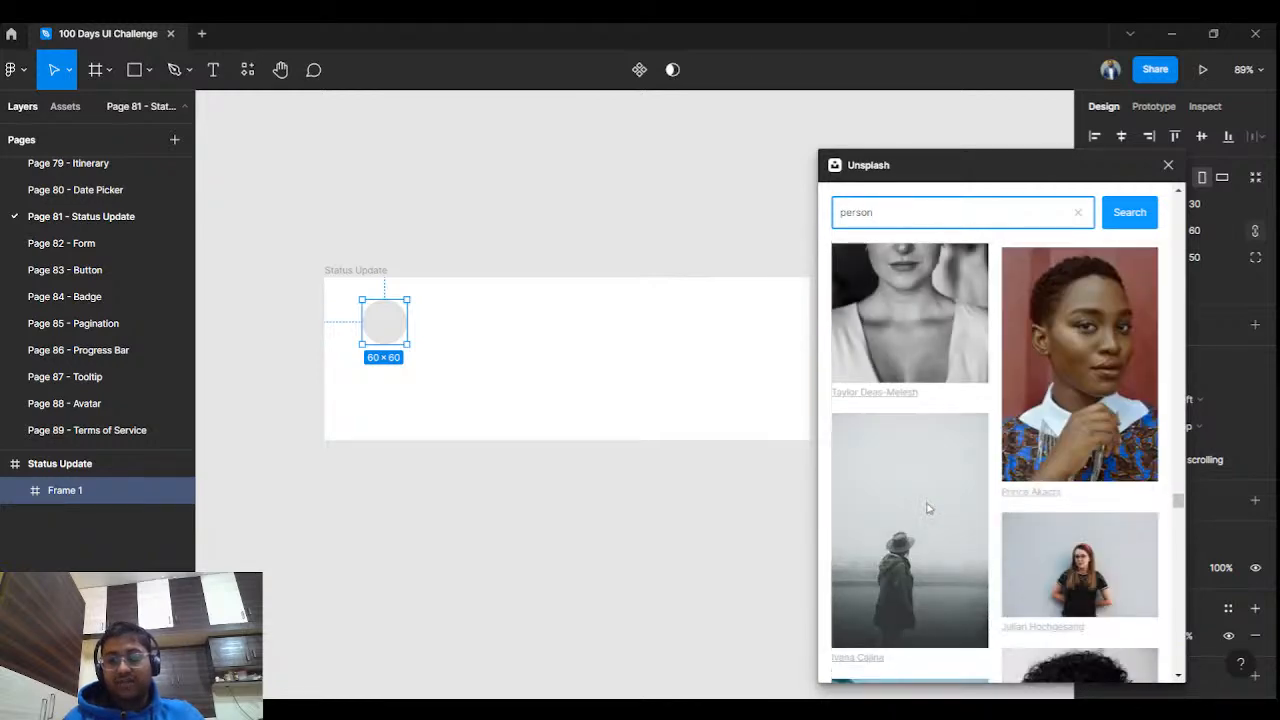
pyautogui.scroll(5, 927, 508)
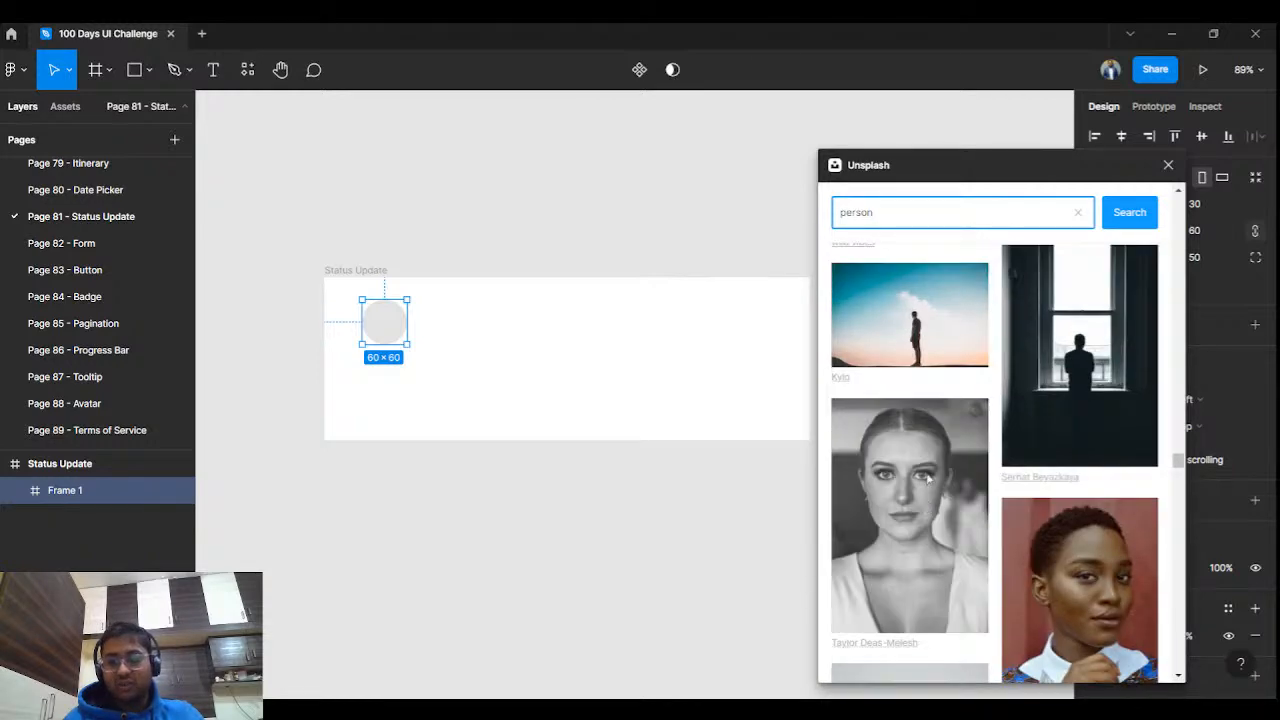
pyautogui.scroll(-10, 927, 478)
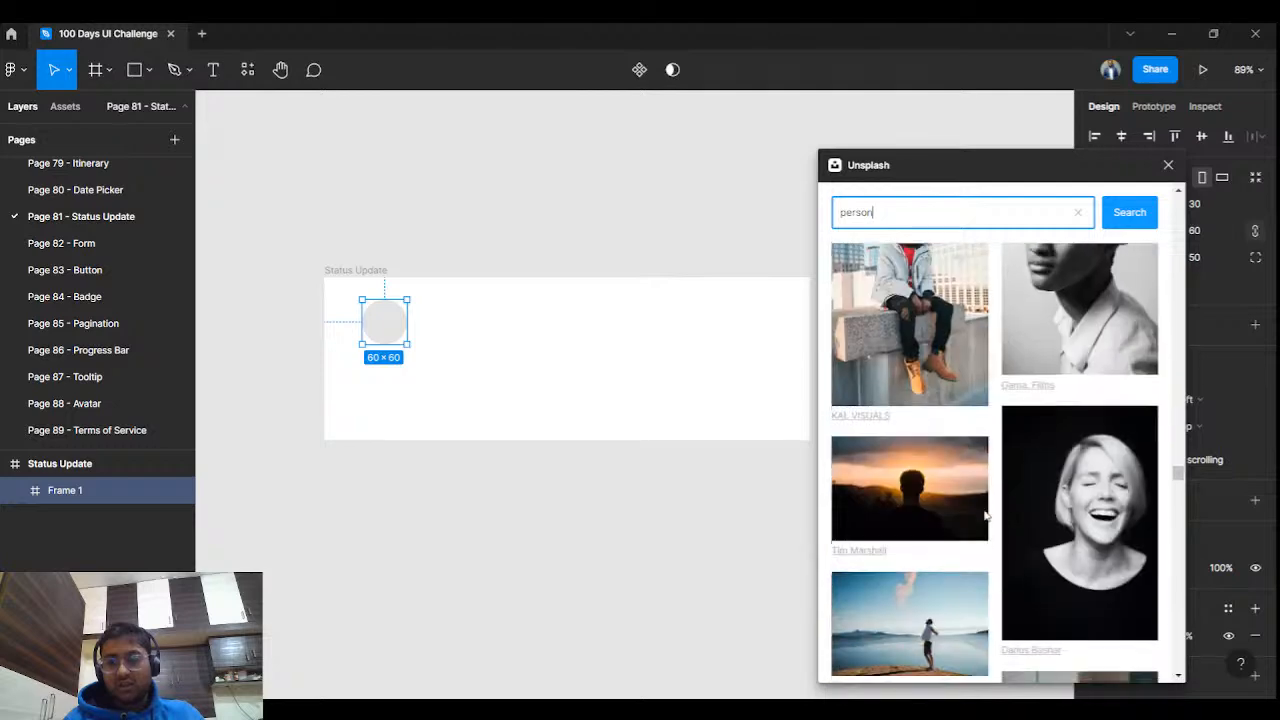
pyautogui.scroll(-10, 985, 515)
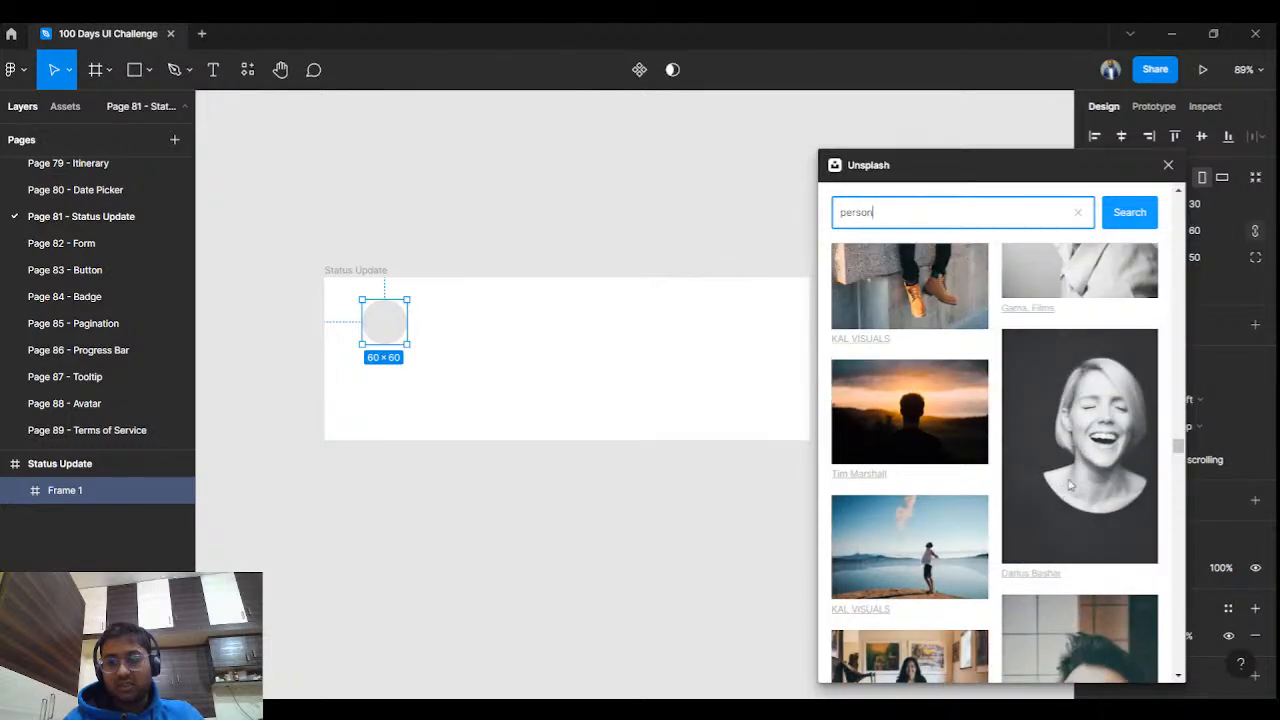
pyautogui.click(1070, 485)
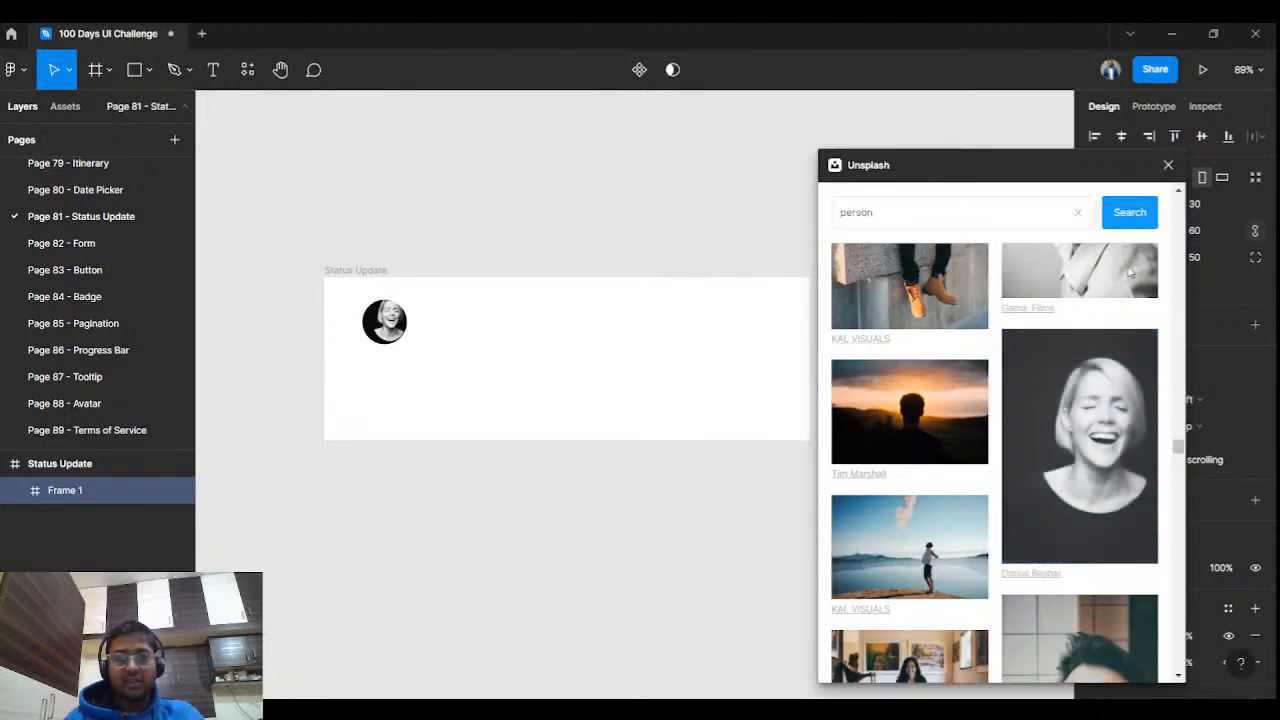
# Close the Unsplash plugin and enlarge the photo avatar to 62×62.
pyautogui.click(1167, 166)
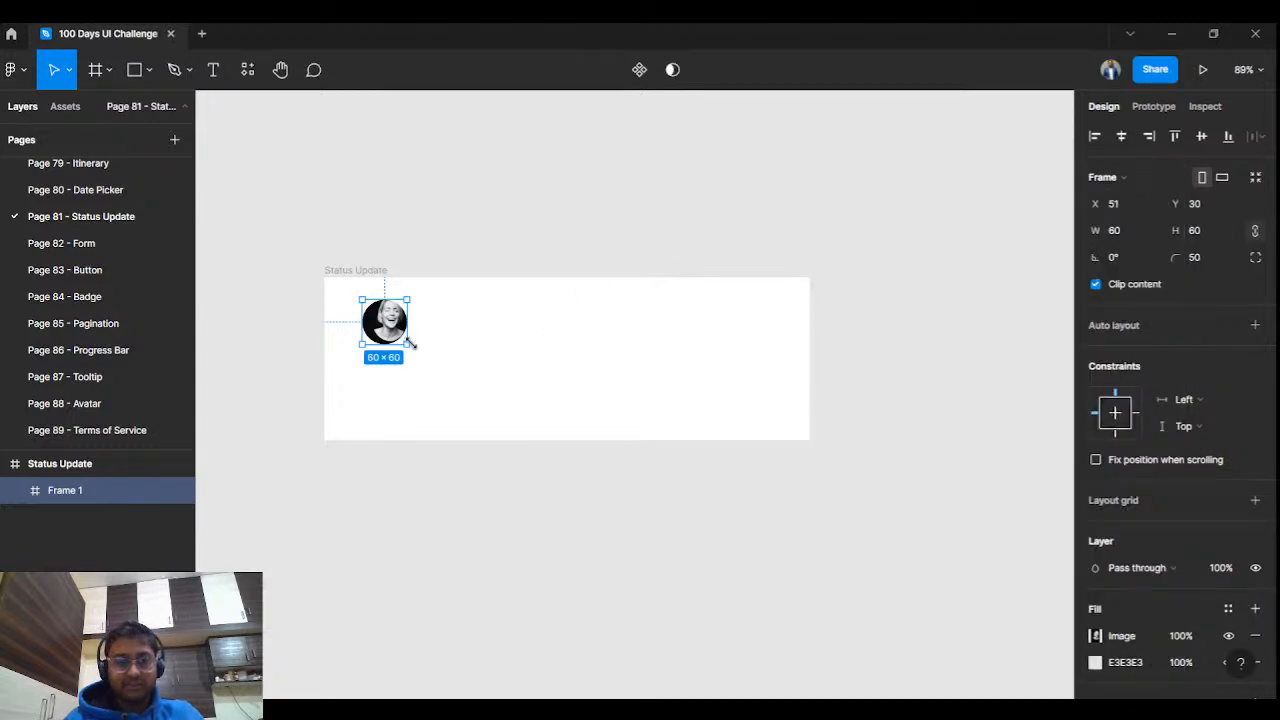
pyautogui.moveTo(417, 349); pyautogui.dragTo(402, 319)
pyautogui.scroll(1, 402, 319)
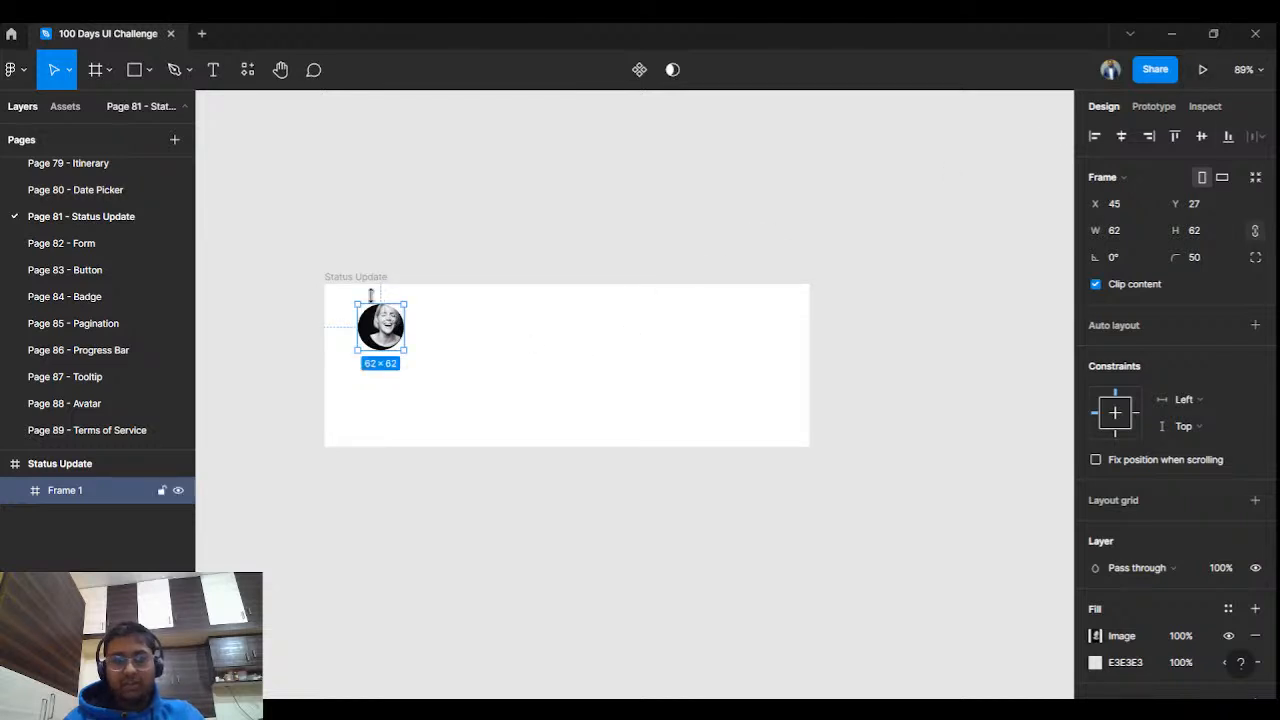
# Preview the Status Update card in the prototype tab, then return to the editor.
pyautogui.click(370, 280)
pyautogui.click(1200, 70)
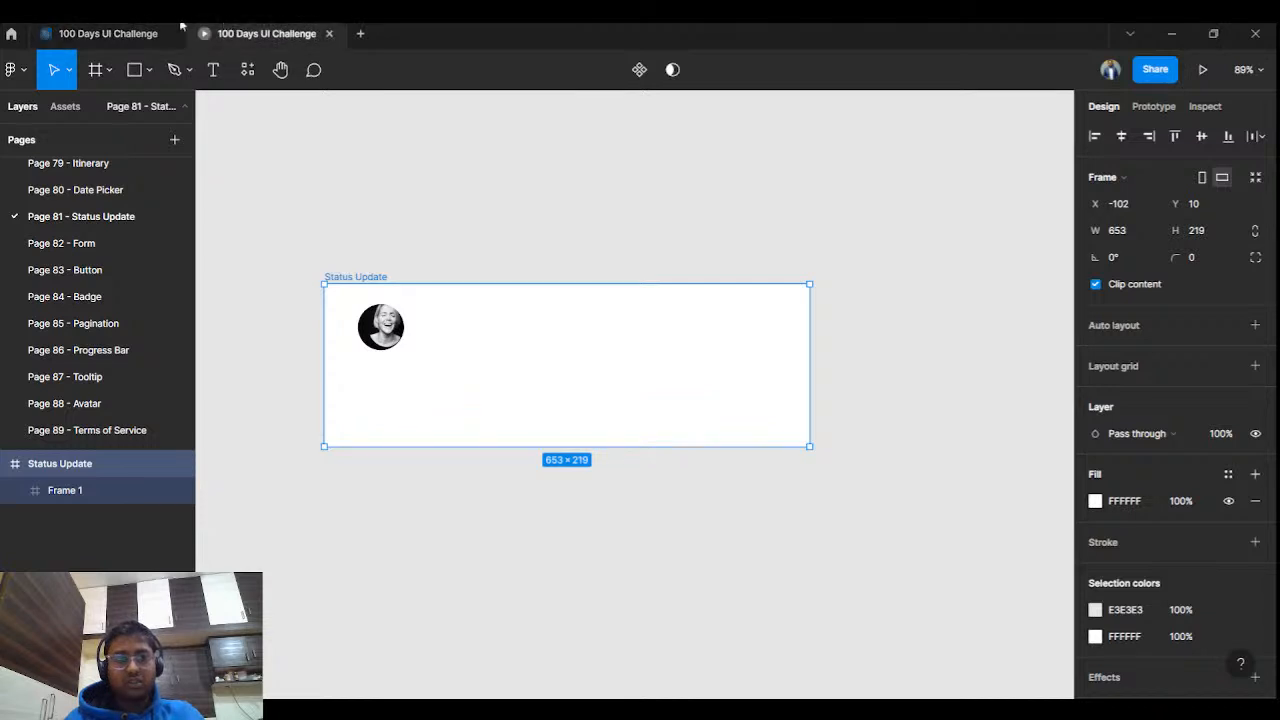
pyautogui.click(108, 33)
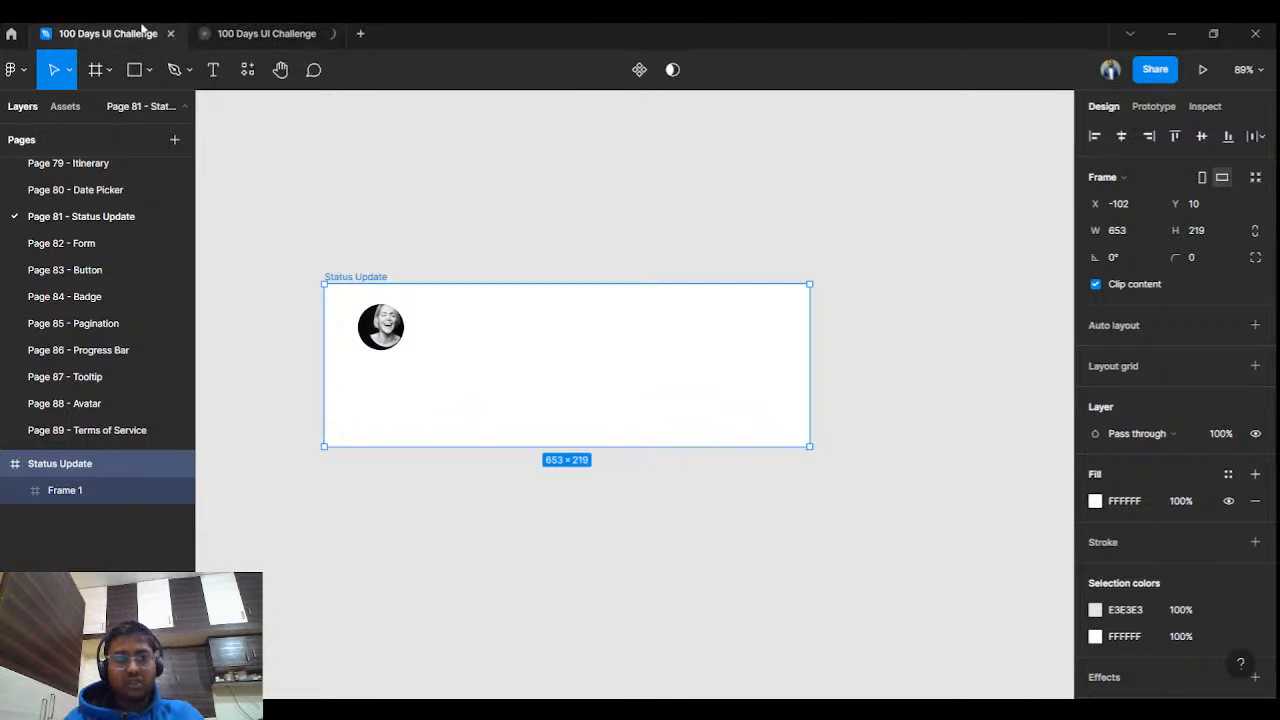
pyautogui.click(560, 201)
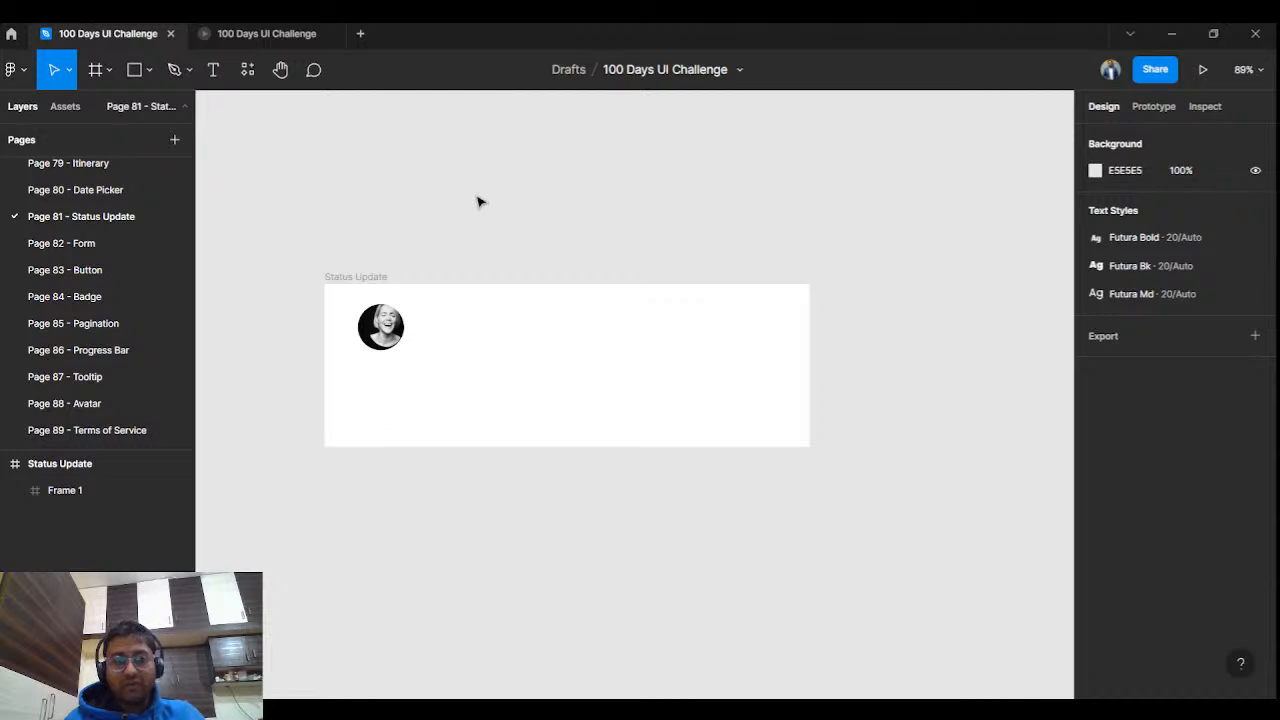
pyautogui.scroll(5, 526, 270)
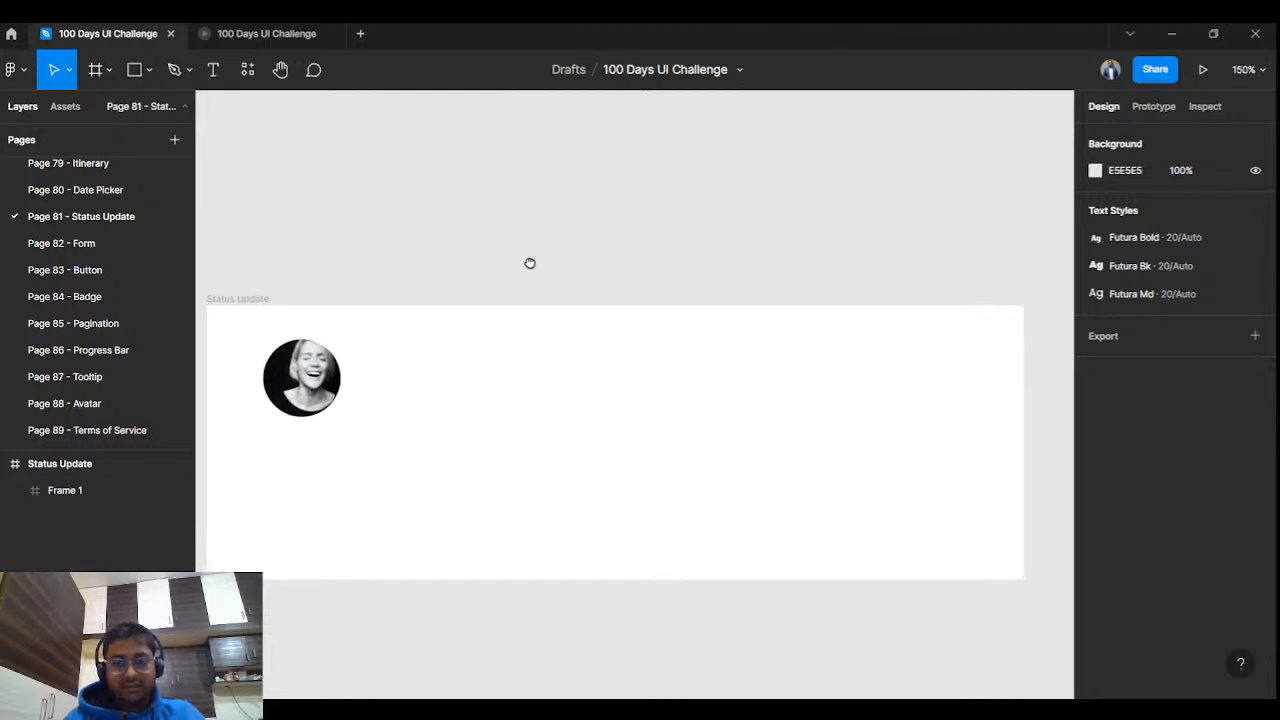
pyautogui.moveTo(526, 266); pyautogui.dragTo(546, 256)
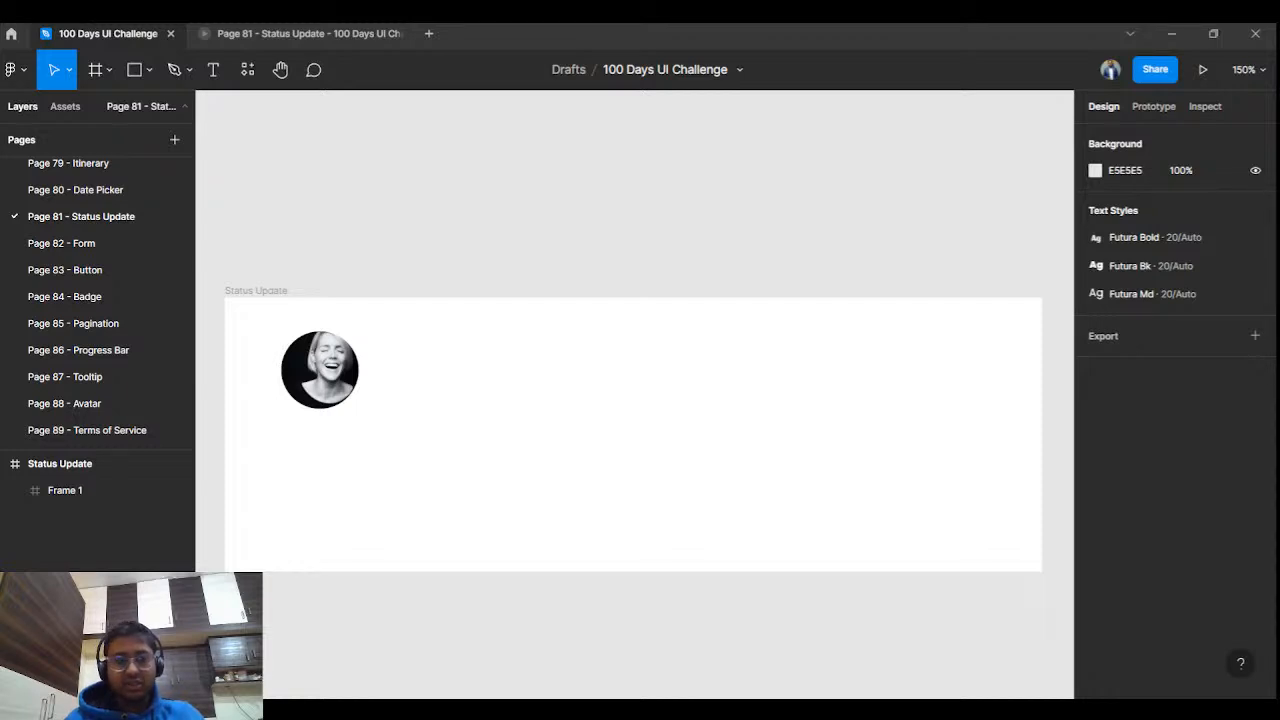
# Add a black drop shadow to the avatar with Y offset 2, blur 7 and spread 3.
pyautogui.moveTo(333, 381); pyautogui.dragTo(343, 381)
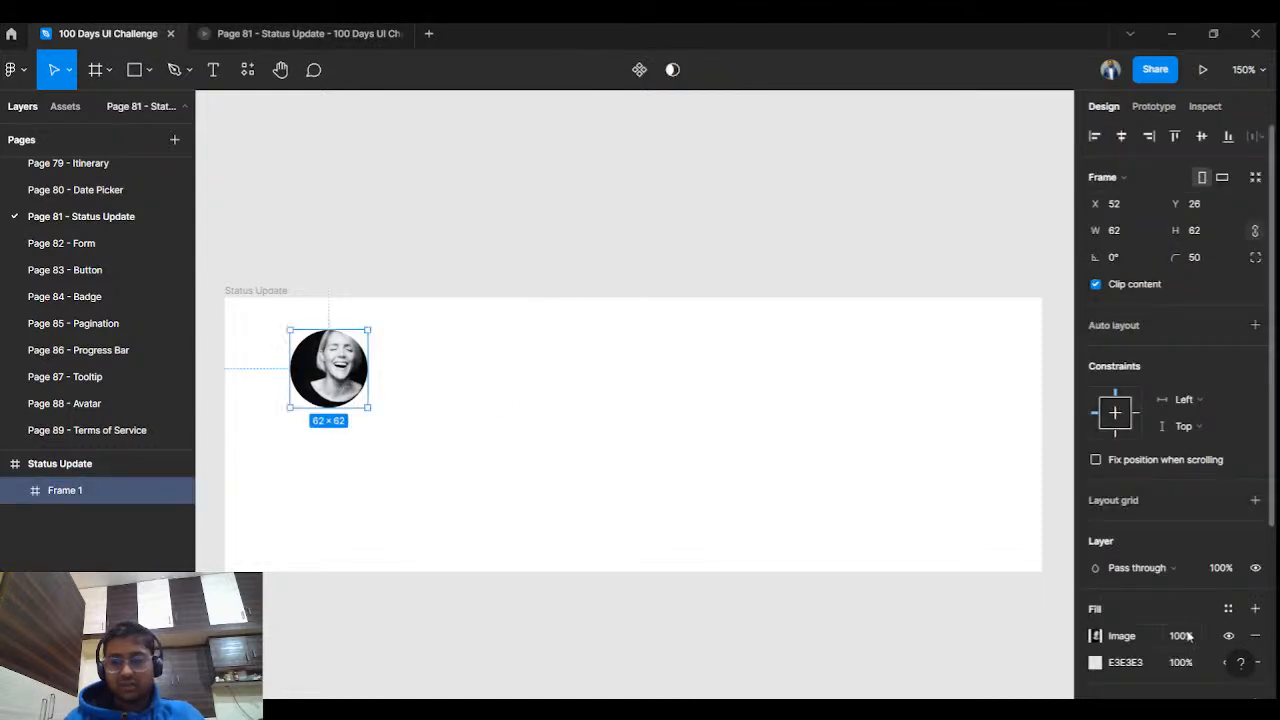
pyautogui.scroll(-3, 1190, 630)
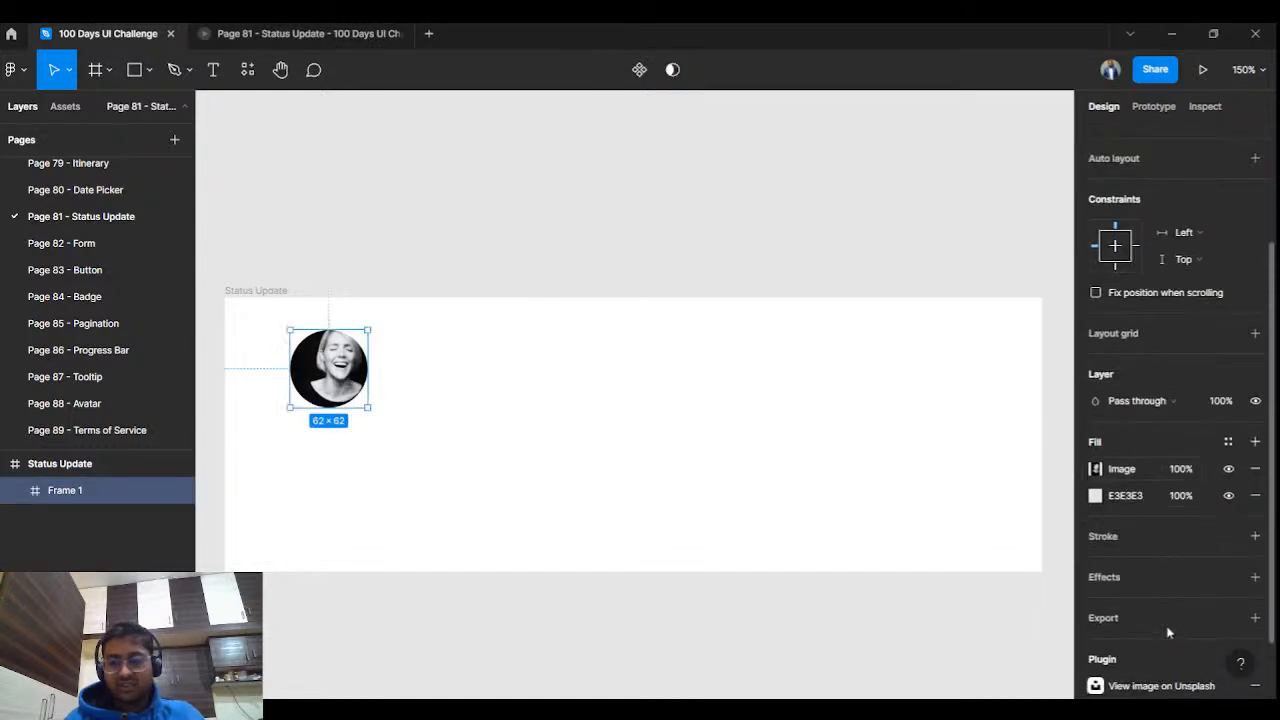
pyautogui.click(1255, 578)
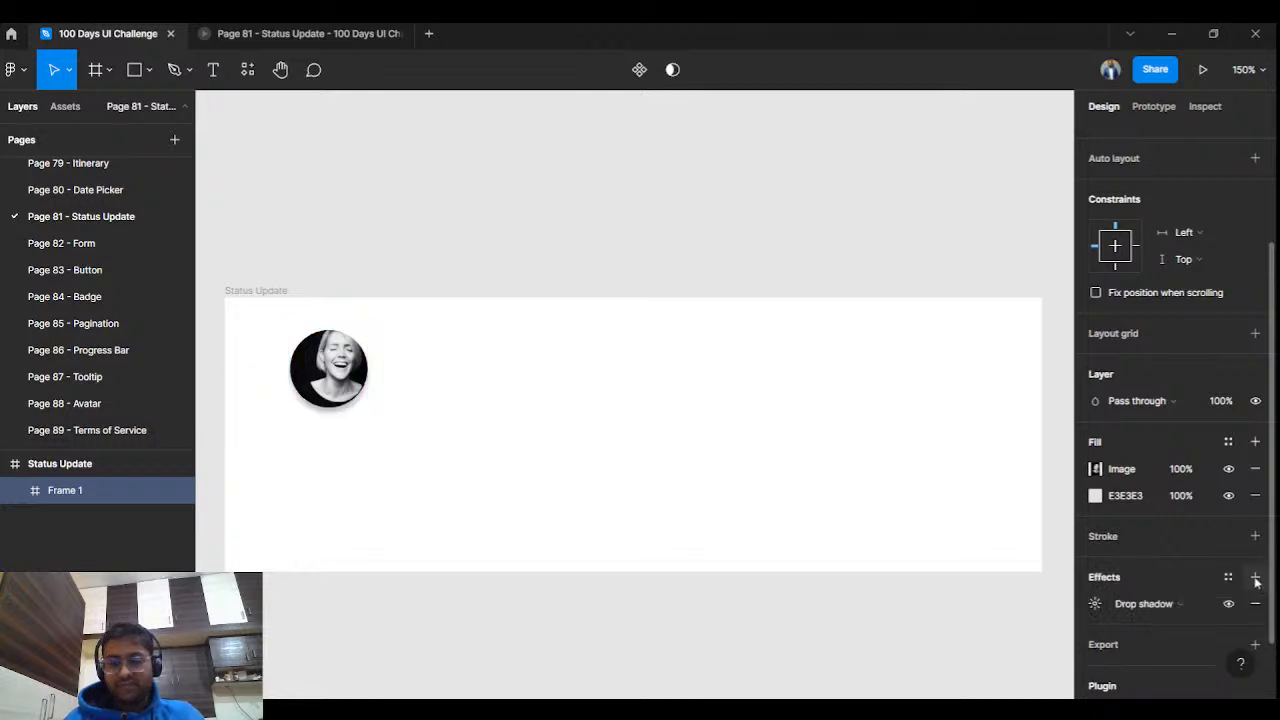
pyautogui.click(1094, 604)
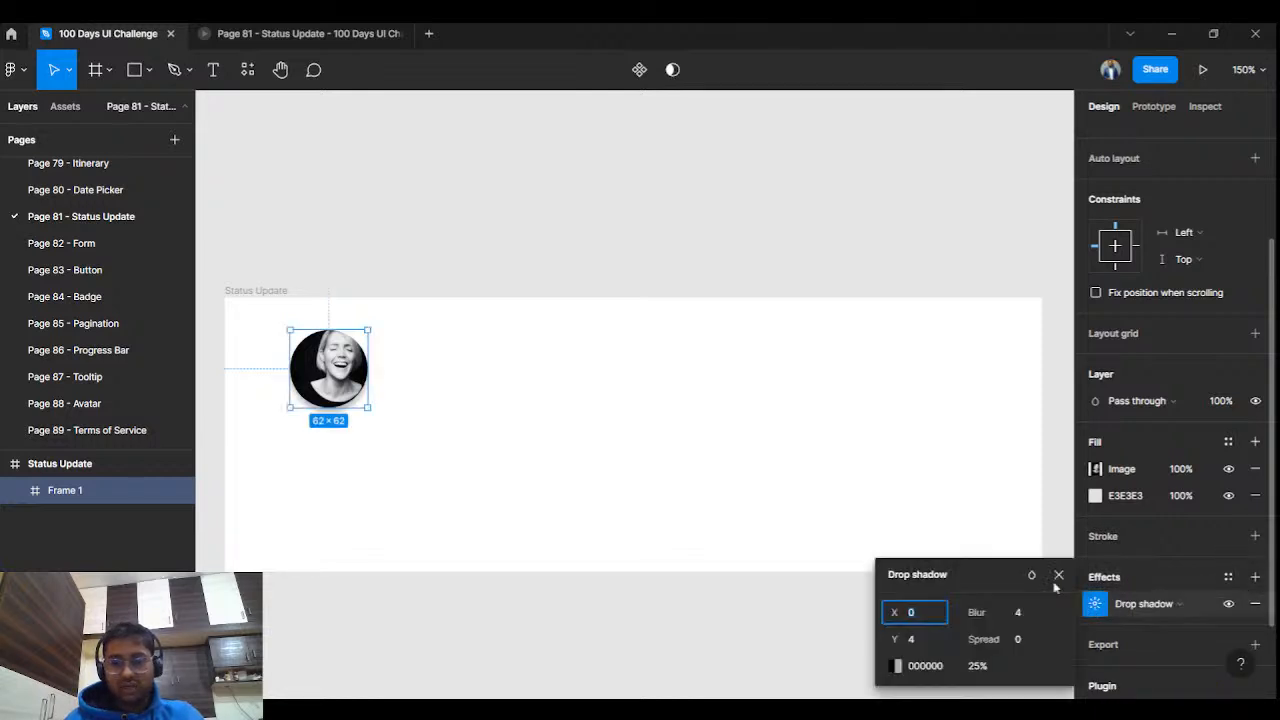
pyautogui.moveTo(893, 639); pyautogui.dragTo(981, 641)
pyautogui.moveTo(899, 638); pyautogui.dragTo(901, 638)
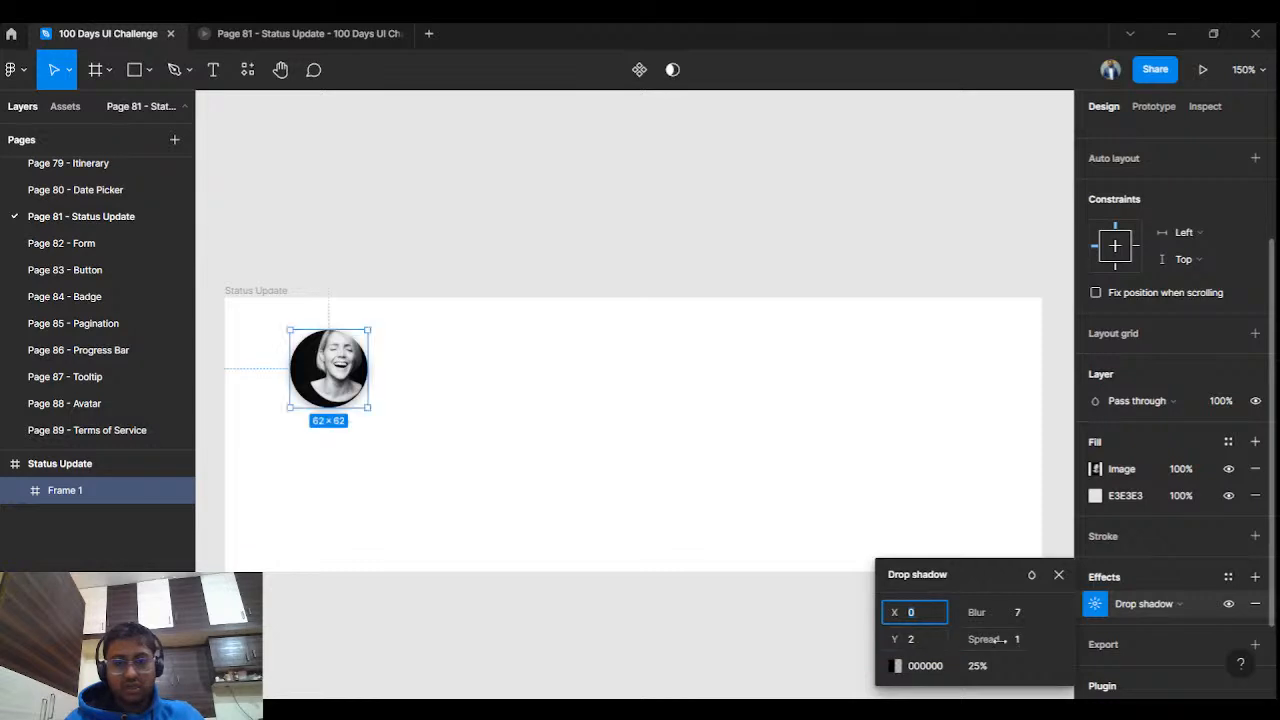
pyautogui.moveTo(984, 640); pyautogui.dragTo(987, 640)
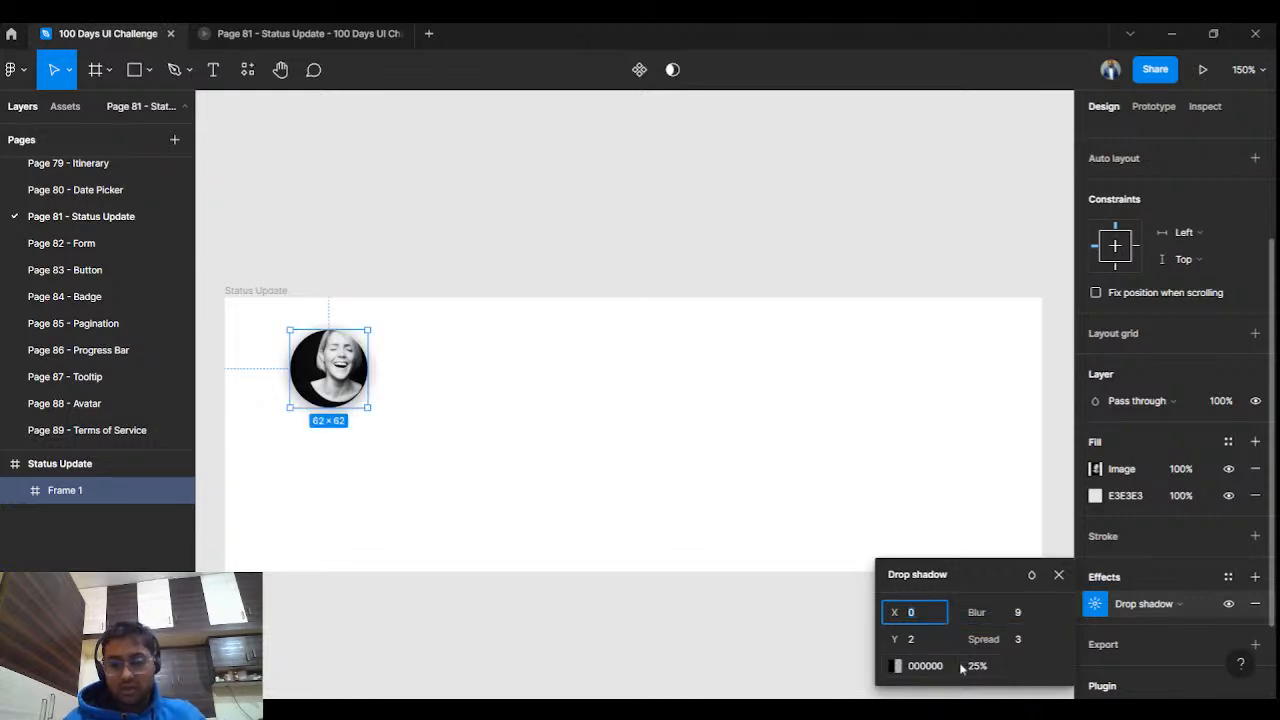
# Lower the avatar shadow's opacity to 22% and check it in the prototype preview.
pyautogui.moveTo(958, 665); pyautogui.dragTo(960, 665)
pyautogui.click(236, 25)
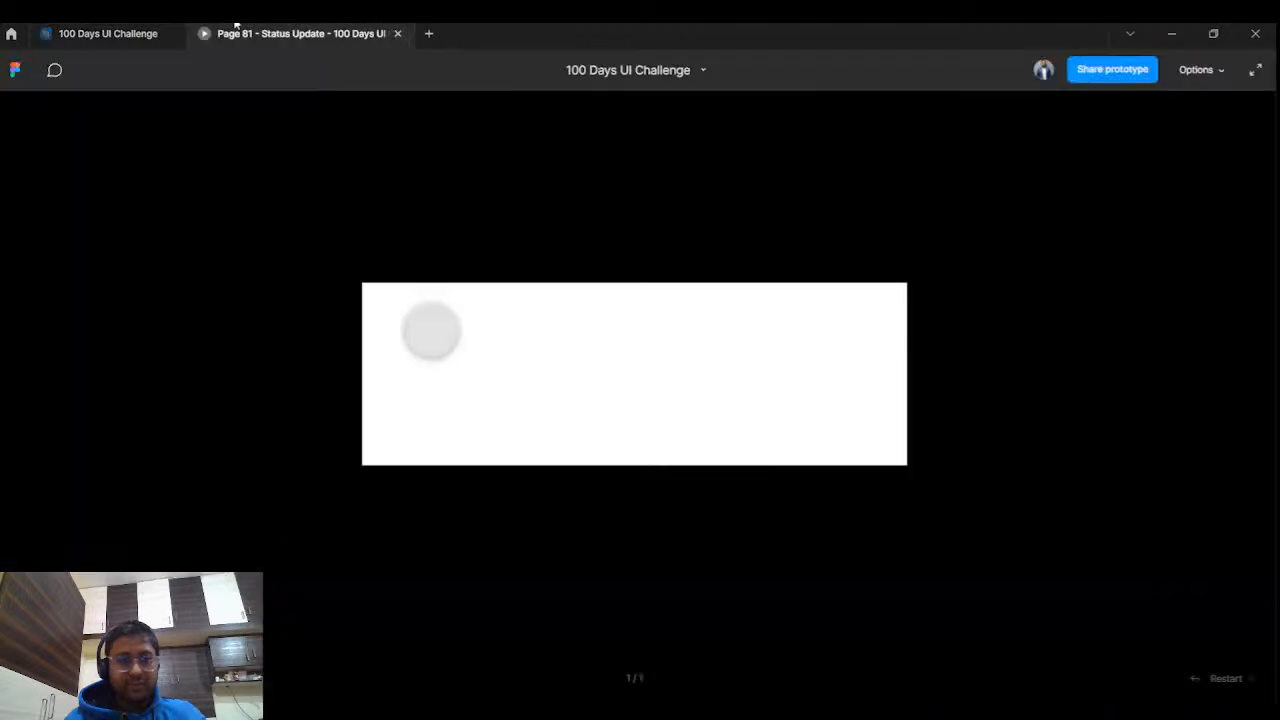
pyautogui.click(107, 31)
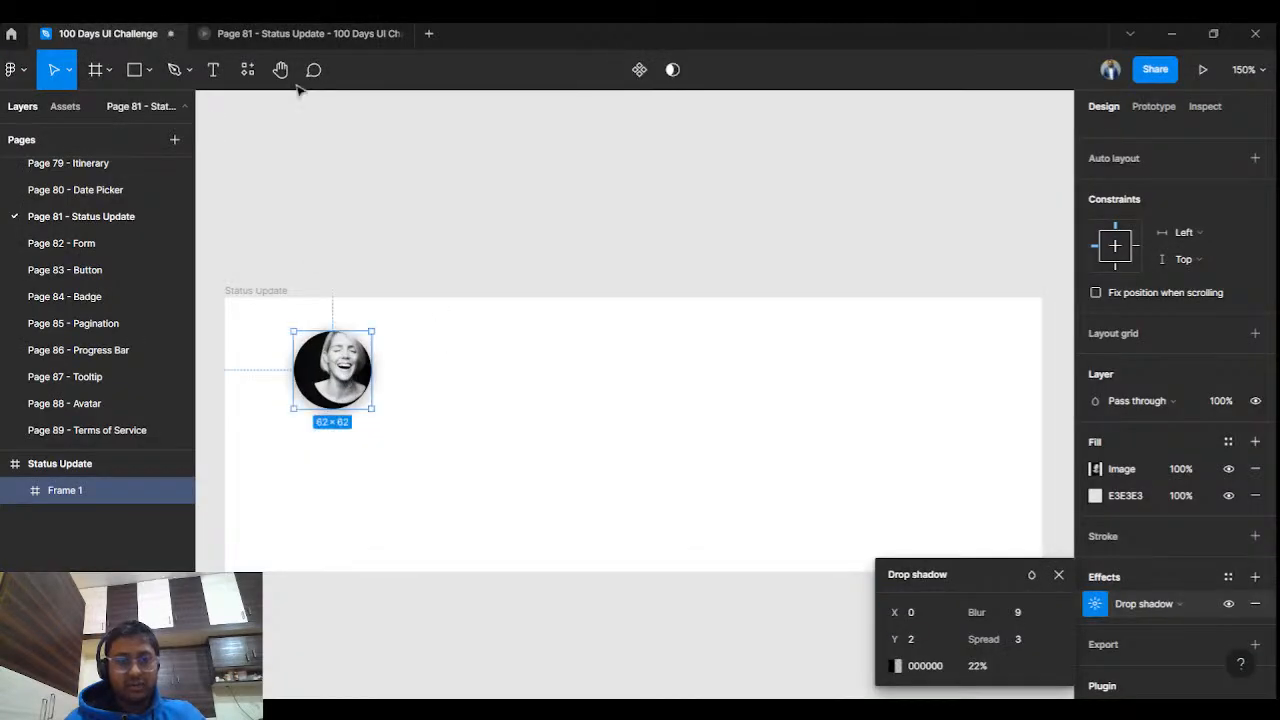
pyautogui.click(300, 33)
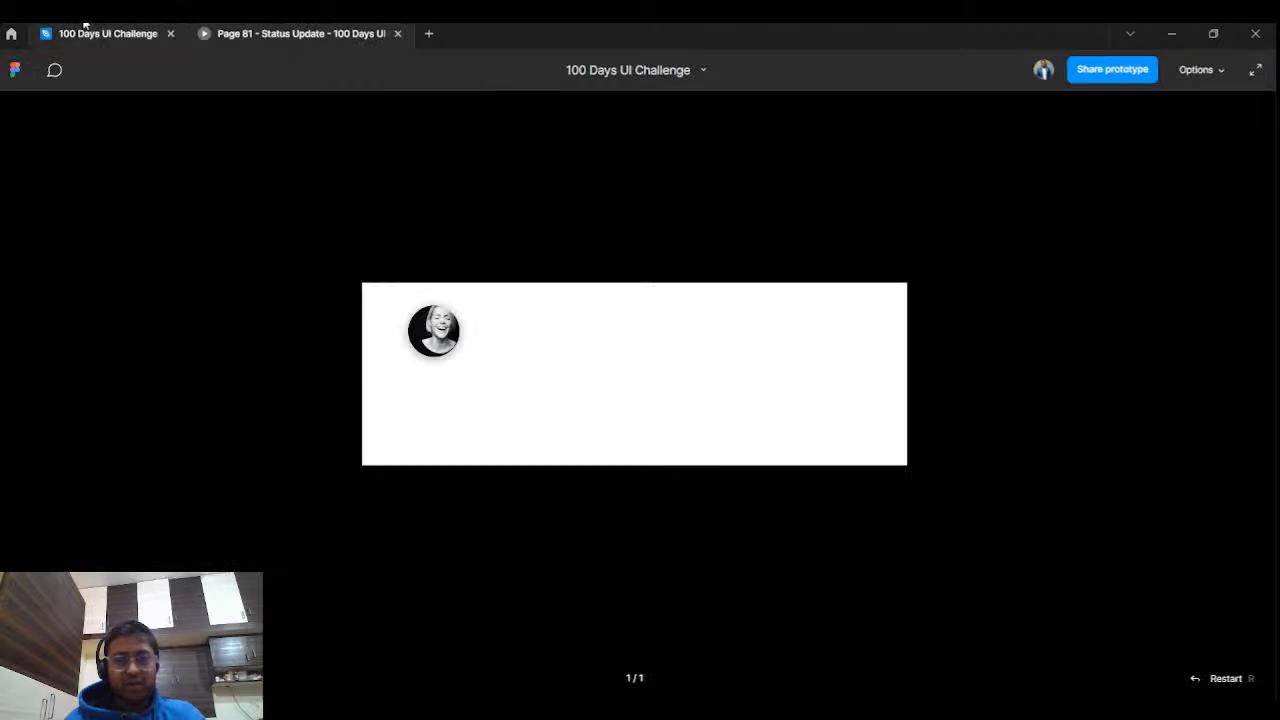
pyautogui.hotkey('alt', 'Tab')
pyautogui.hotkey('alt', 'Tab')
pyautogui.hotkey('alt', 'Tab')
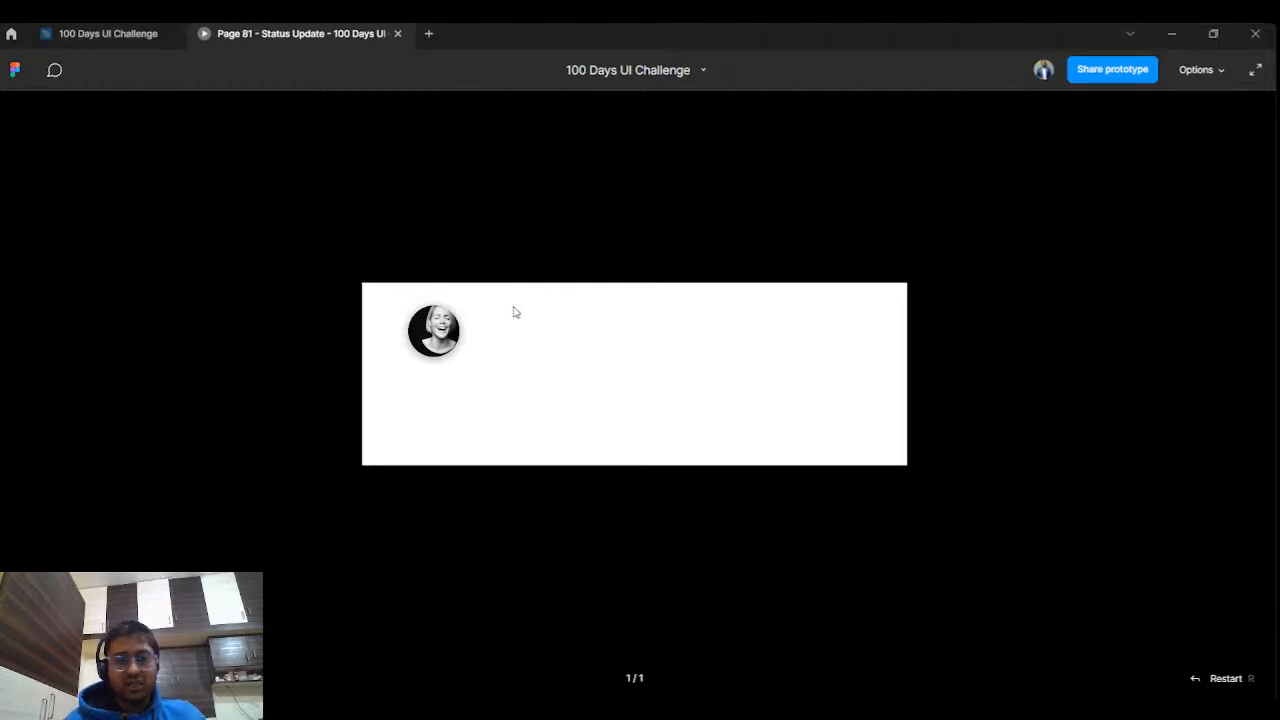
pyautogui.click(84, 28)
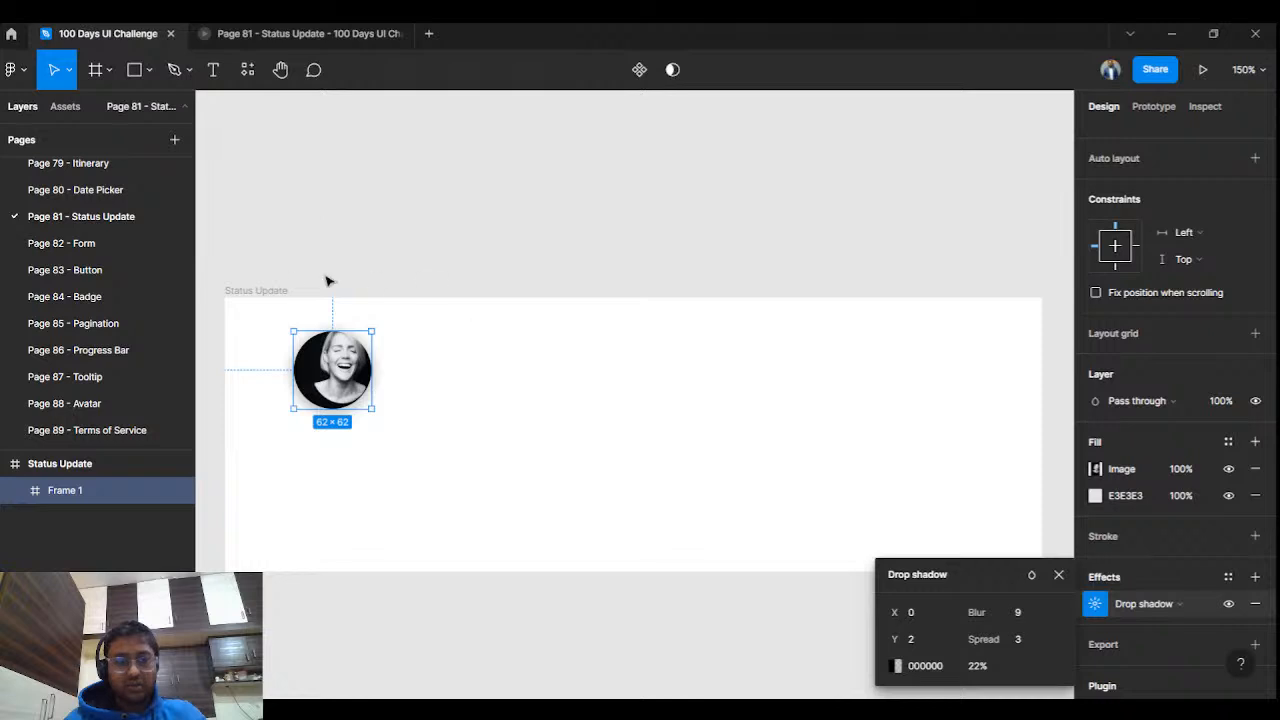
# Make the Status Update card taller, move the avatar down, and preview the card.
pyautogui.click(280, 290)
pyautogui.moveTo(418, 575); pyautogui.dragTo(421, 642)
pyautogui.click(400, 364)
pyautogui.click(332, 369)
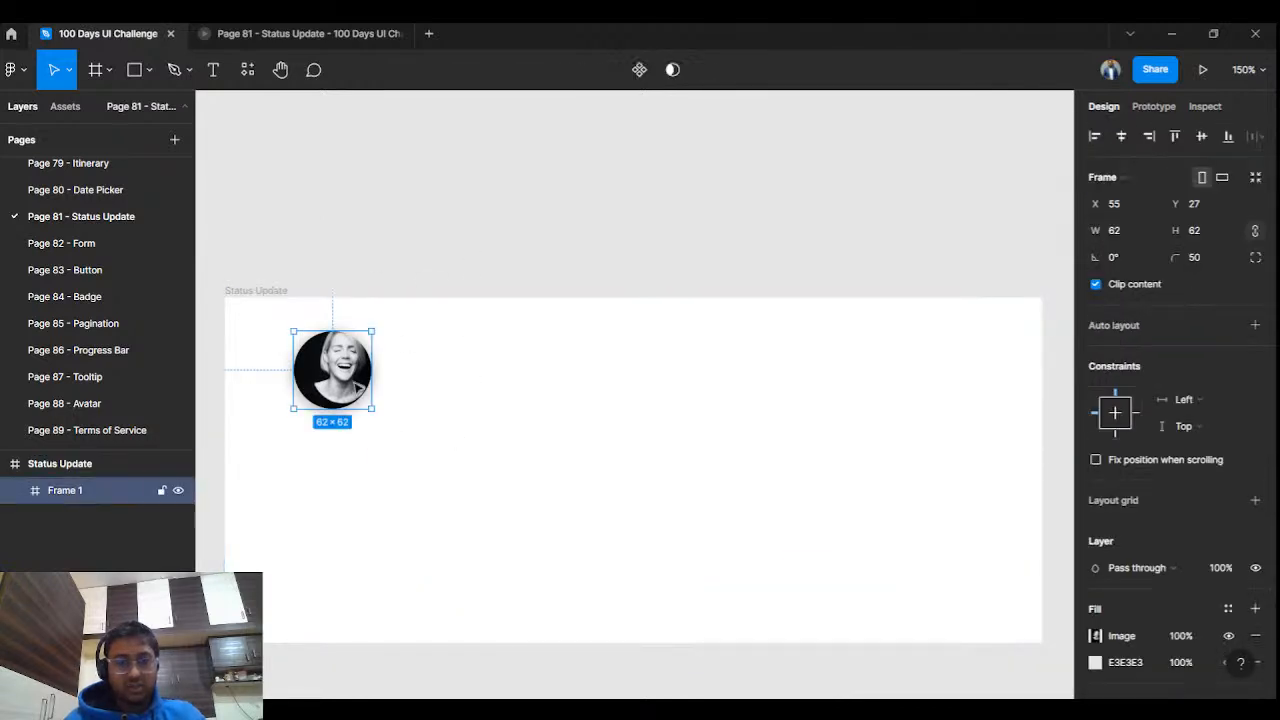
pyautogui.moveTo(350, 380); pyautogui.dragTo(353, 404)
pyautogui.click(420, 185)
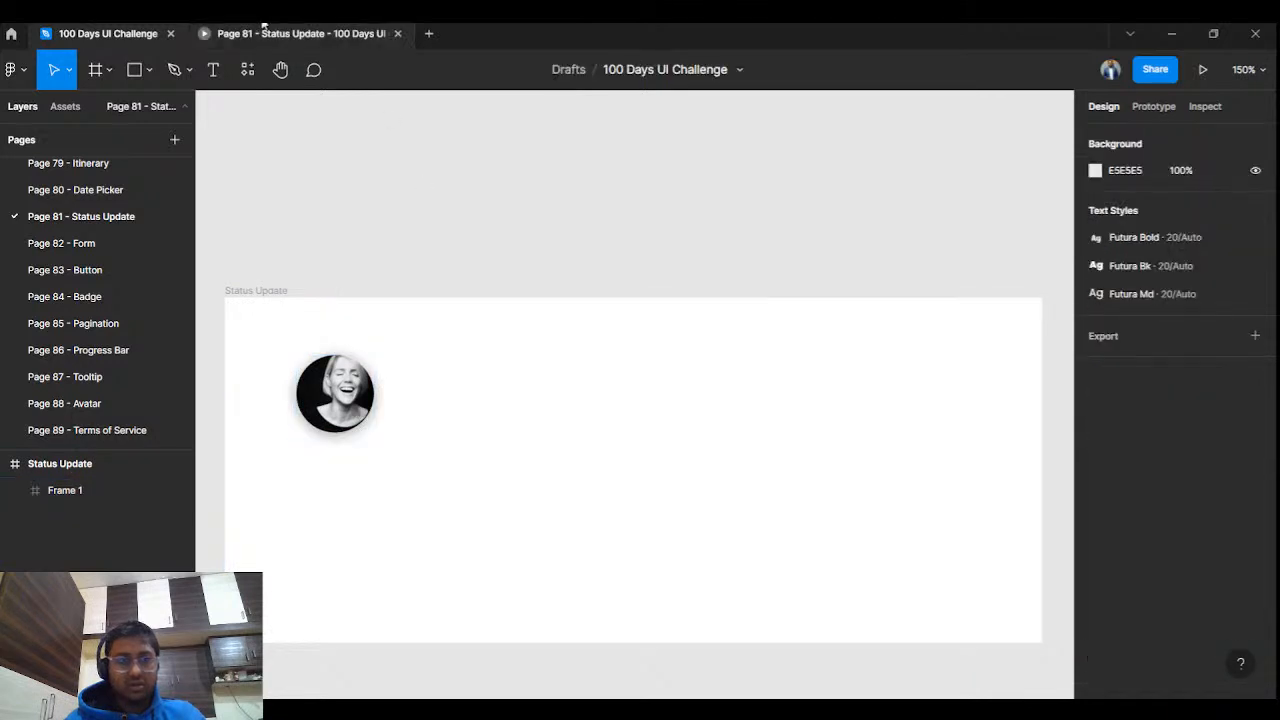
pyautogui.click(262, 33)
pyautogui.click(163, 28)
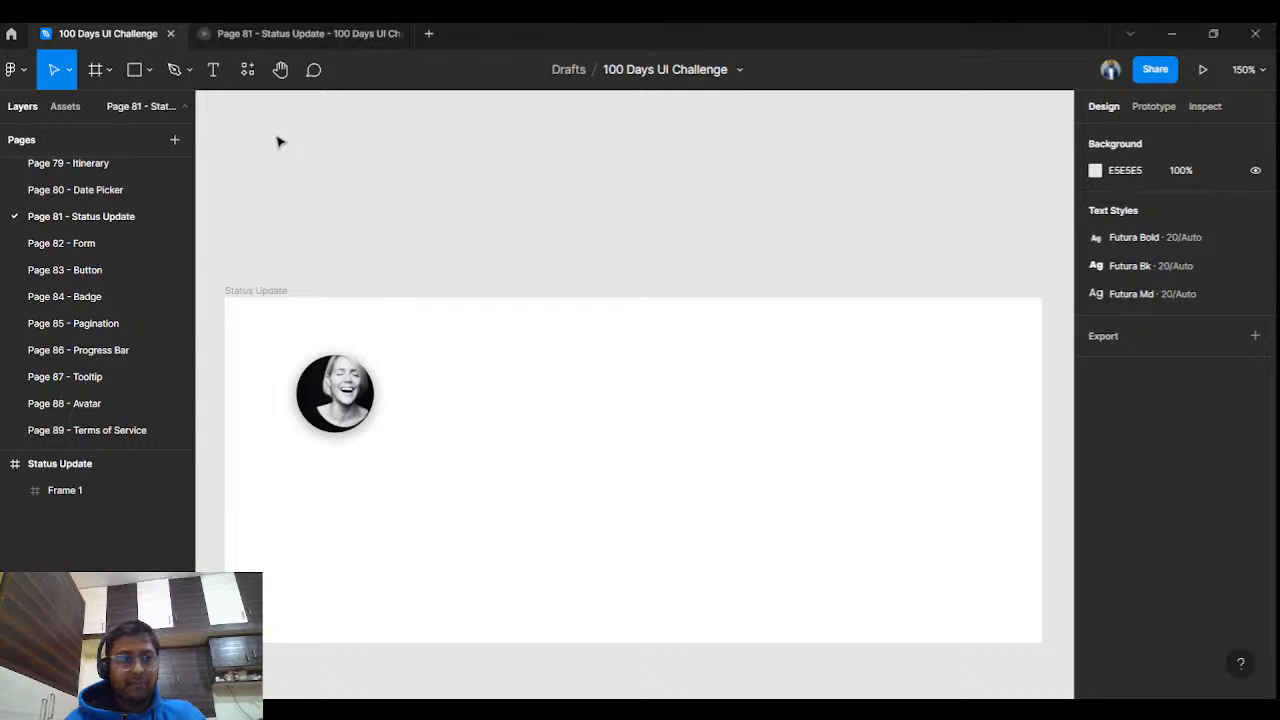
# Add a text label with the person's display name to the right of the avatar.
pyautogui.click(213, 70)
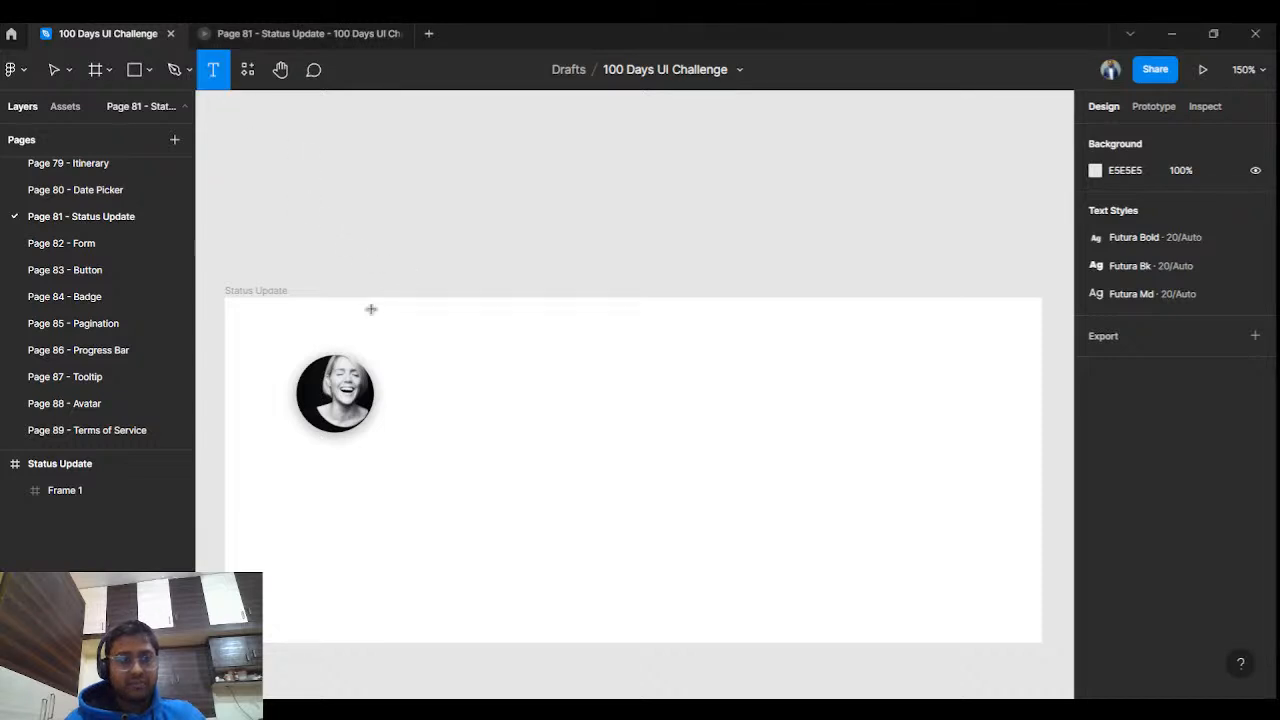
pyautogui.click(449, 372)
pyautogui.write('Dai')
pyautogui.press('BackSpace')
pyautogui.press('BackSpace')
pyautogui.press('BackSpace')
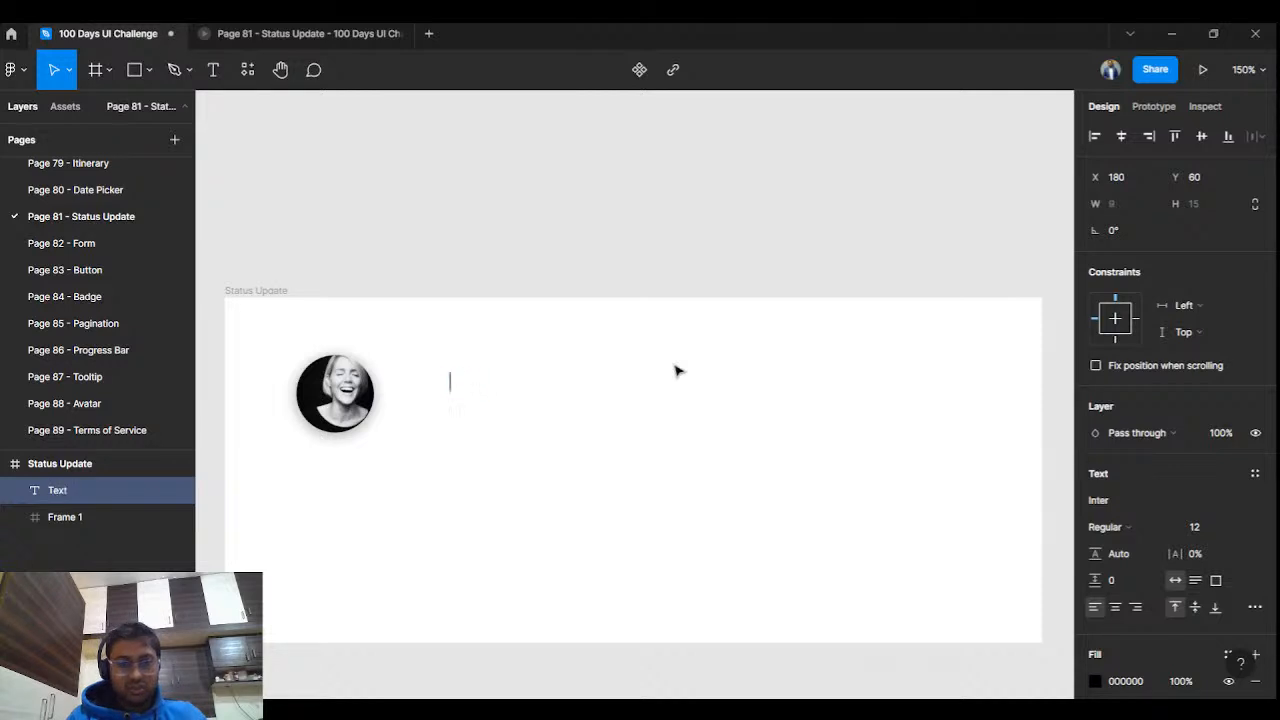
pyautogui.write('Sara')
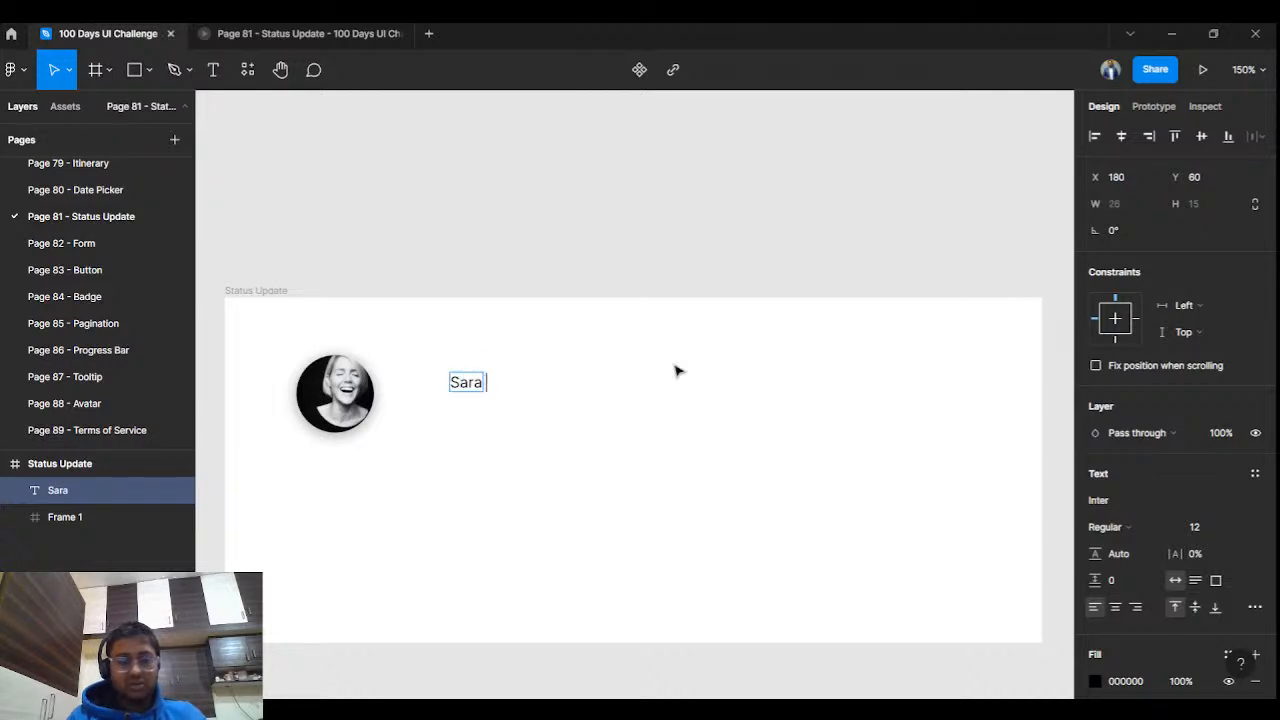
pyautogui.write(' H')
pyautogui.press('BackSpace')
pyautogui.press('BackSpace')
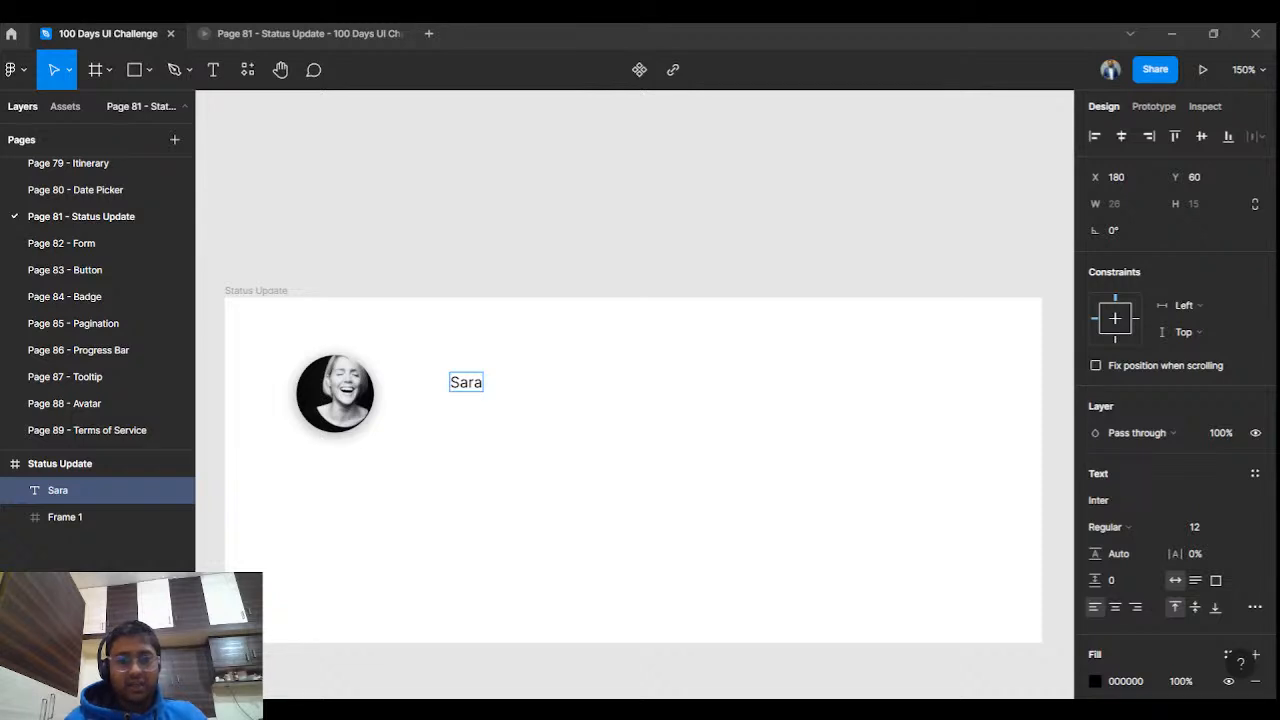
pyautogui.press('BackSpace')
pyautogui.press('BackSpace')
pyautogui.press('BackSpace')
pyautogui.press('BackSpace')
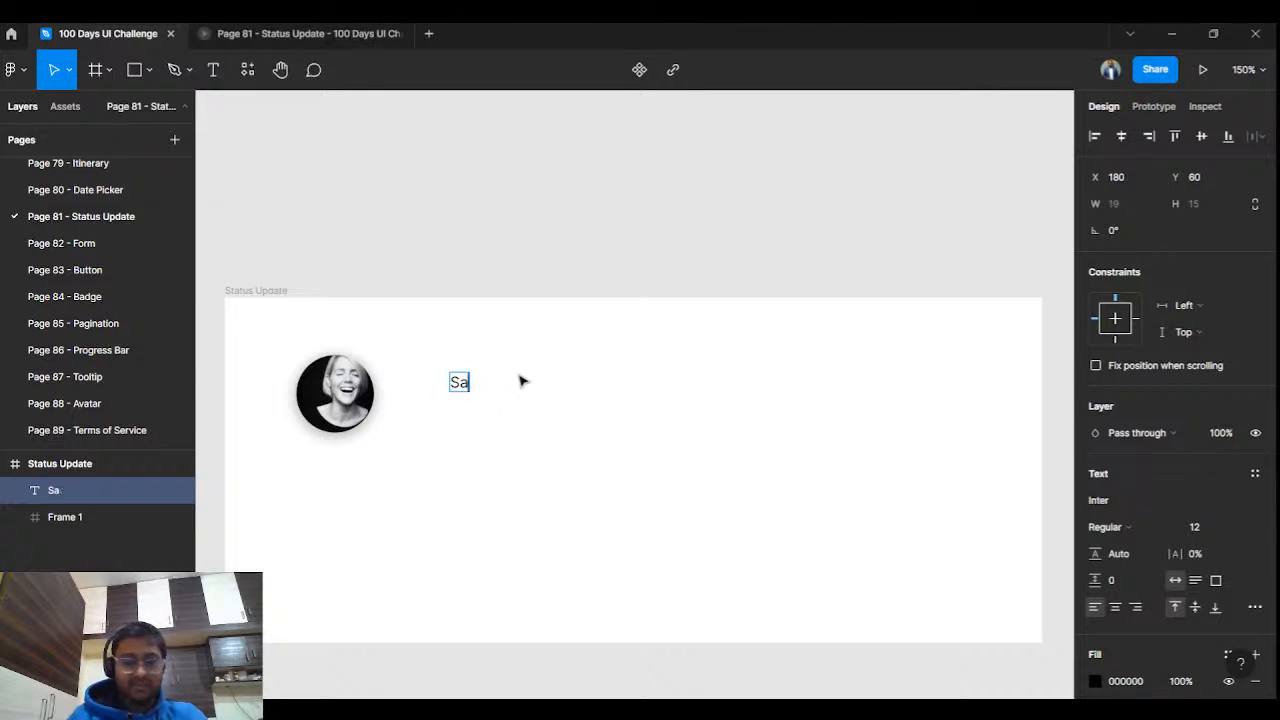
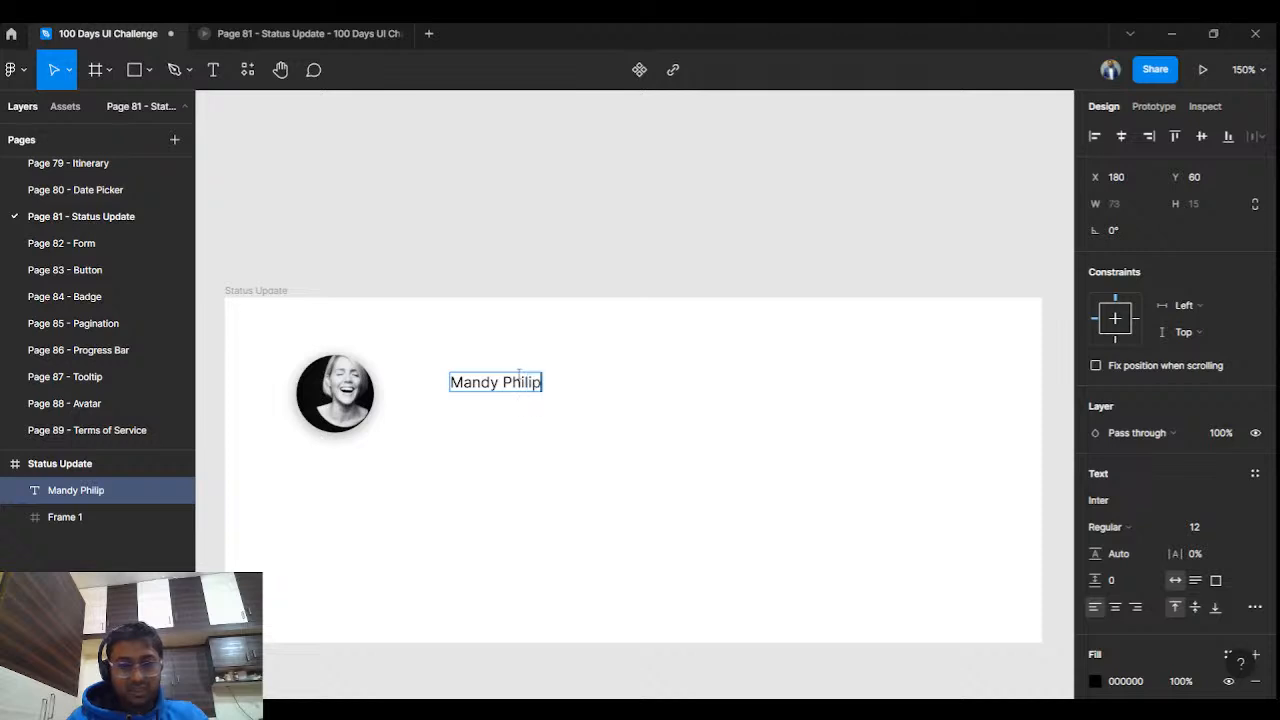
pyautogui.press('Escape')
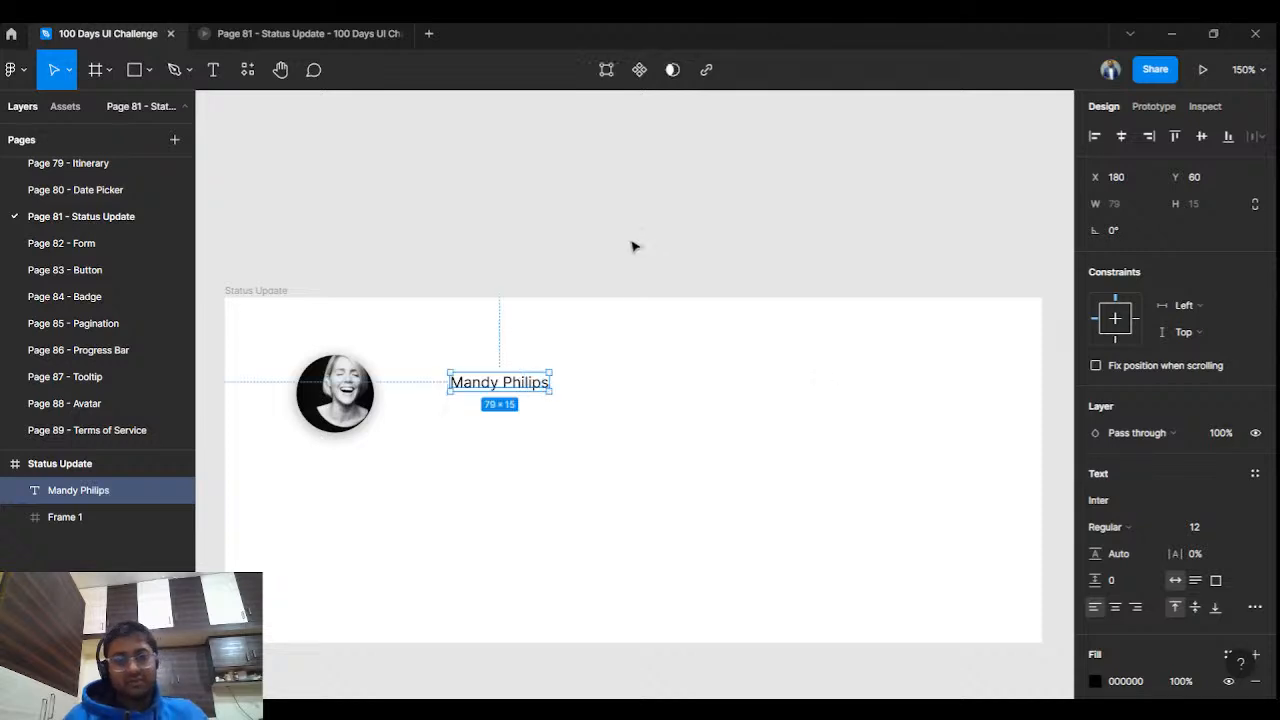
pyautogui.click(1133, 503)
# Apply the Poppins font to the name and move it closer to the avatar.
pyautogui.write('Poppins')
pyautogui.press('Return')
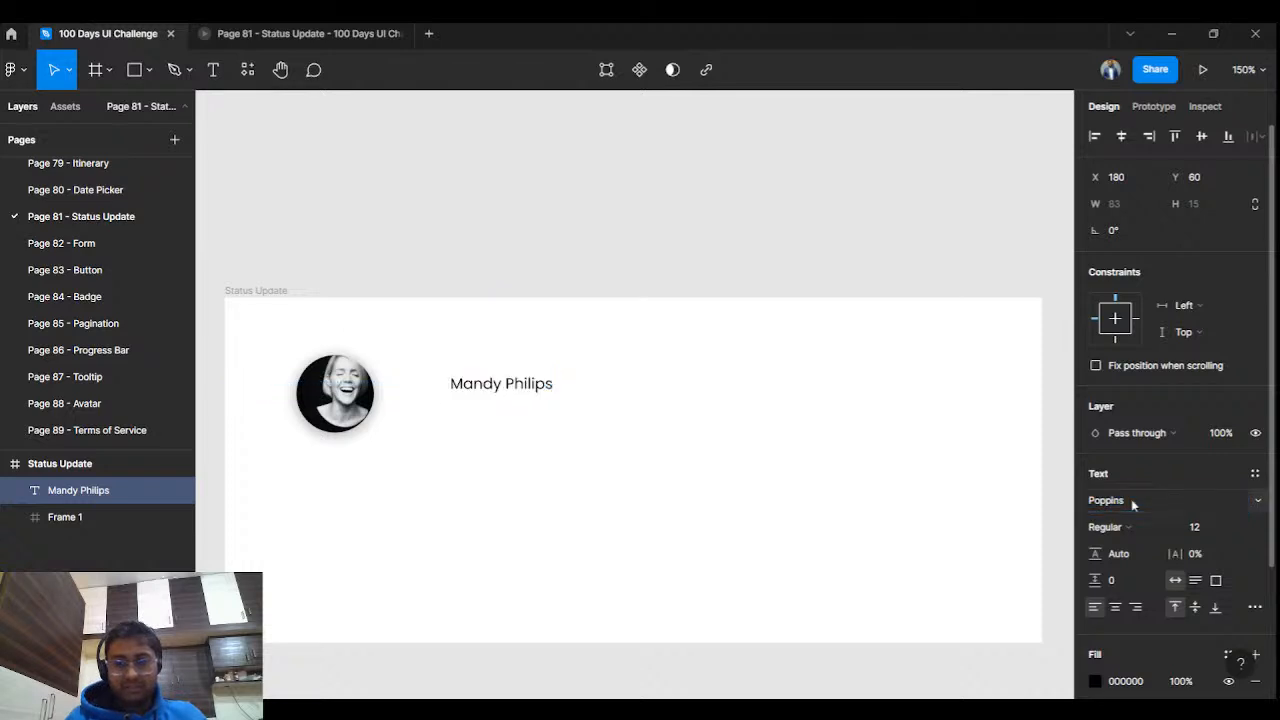
pyautogui.click(414, 209)
pyautogui.moveTo(486, 383)
pyautogui.mouseDown()
pyautogui.moveTo(456, 382)
pyautogui.moveTo(480, 384)
pyautogui.mouseUp()
# Make the name Medium weight at size 14, level with the avatar's centre.
pyautogui.click(1105, 527)
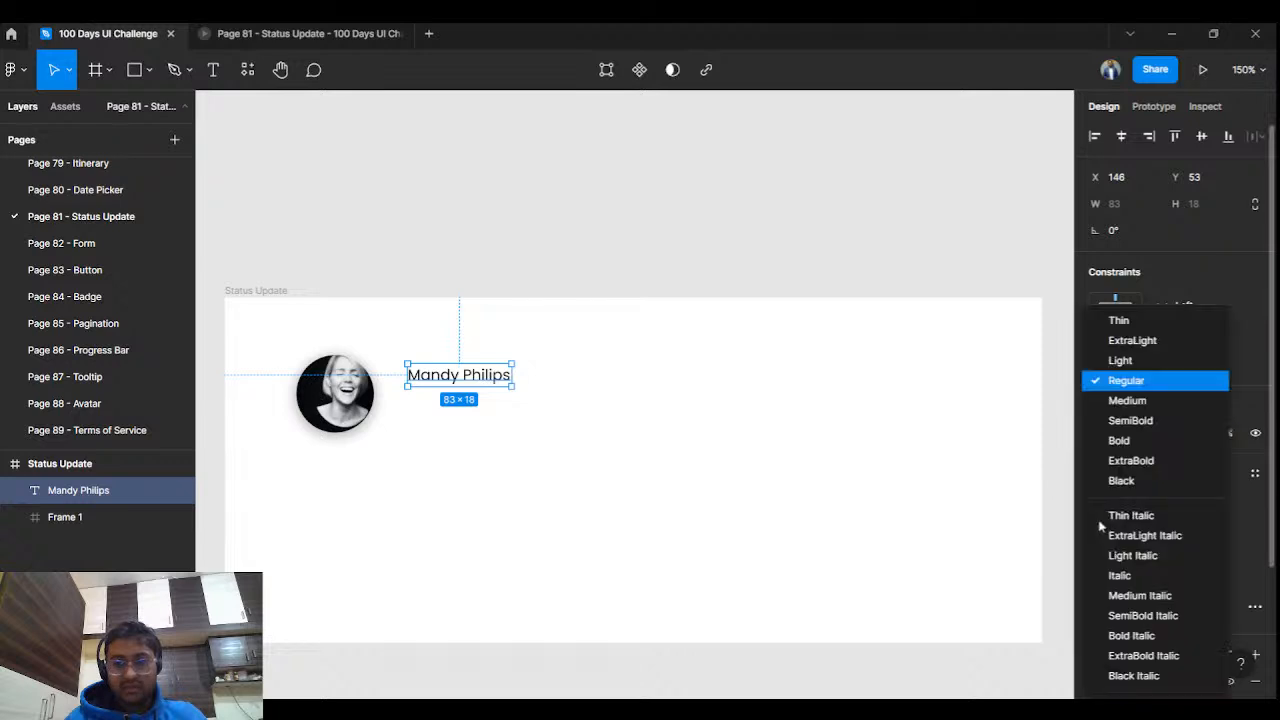
pyautogui.click(1113, 401)
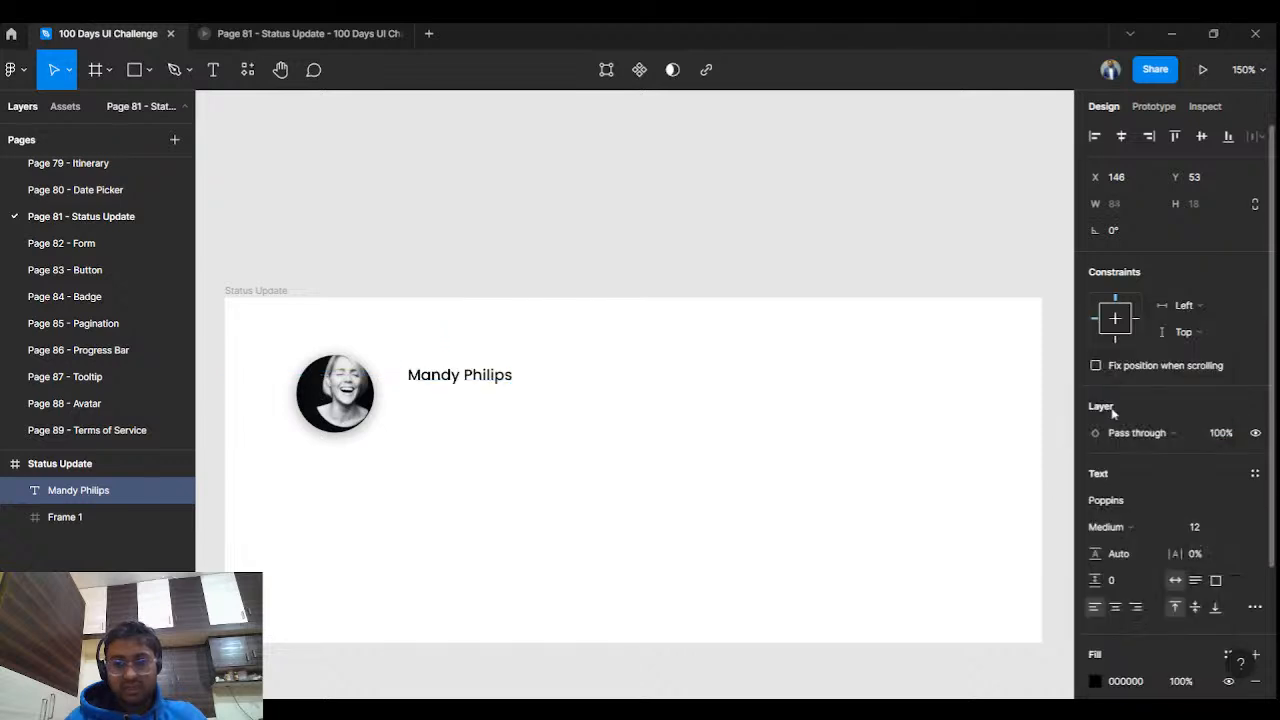
pyautogui.click(1245, 527)
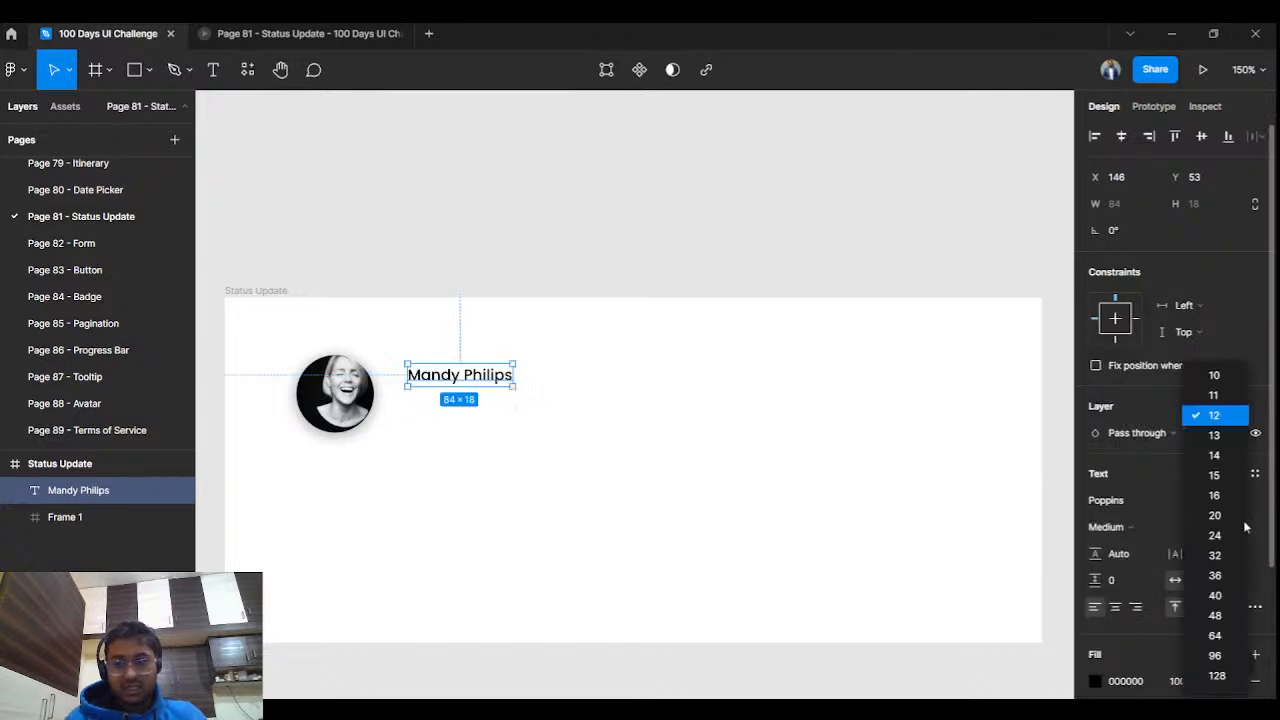
pyautogui.click(1216, 455)
pyautogui.moveTo(471, 380); pyautogui.dragTo(477, 381)
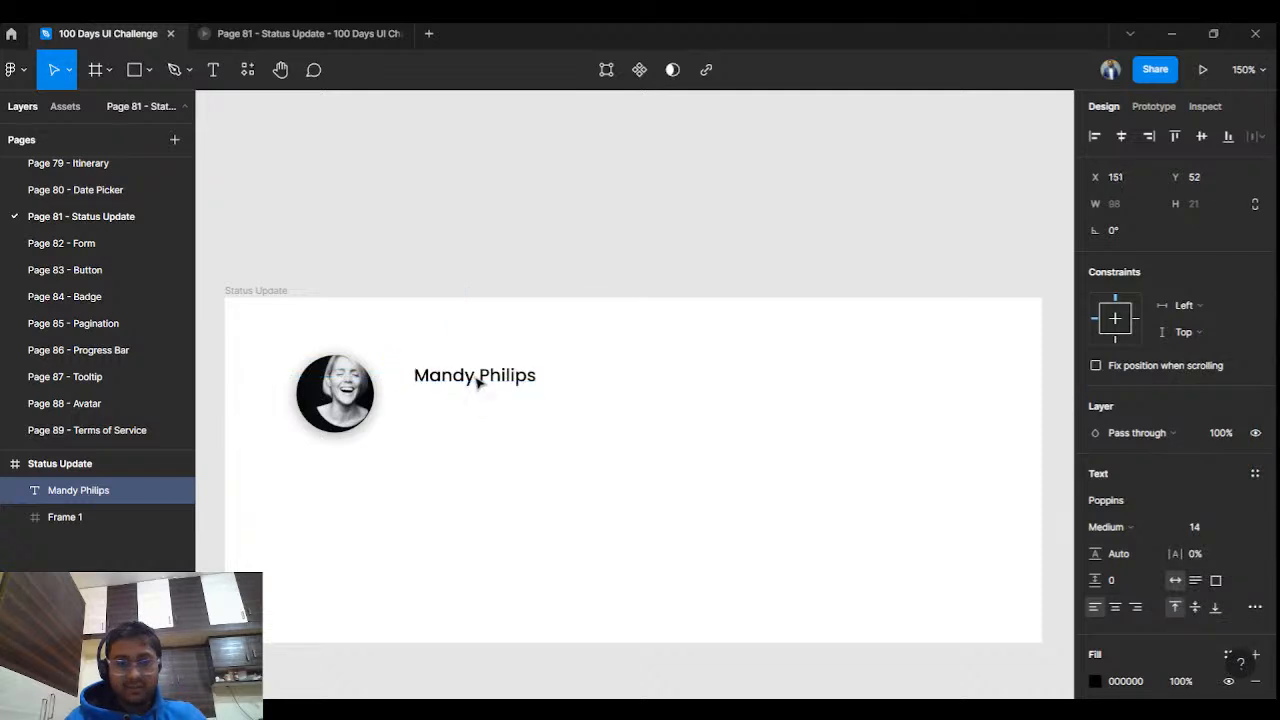
pyautogui.click(591, 194)
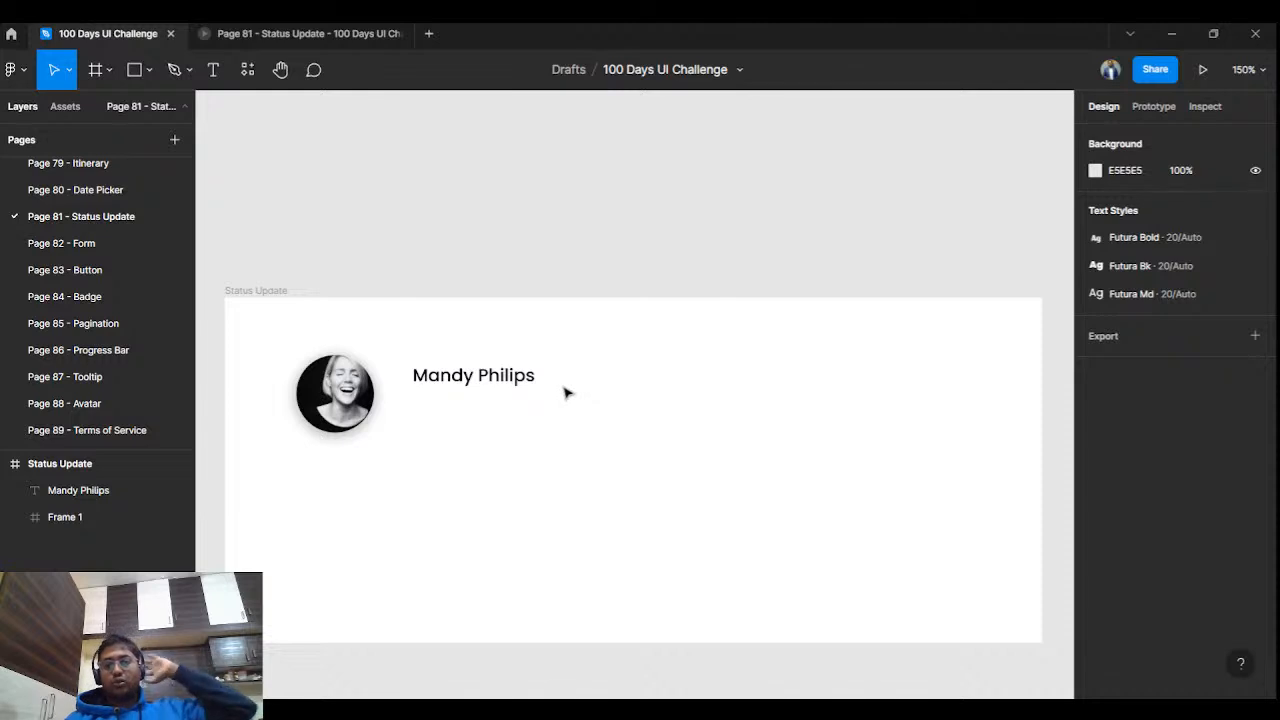
# Add a text box below the name containing the person's username handle.
pyautogui.scroll(2, 567, 395)
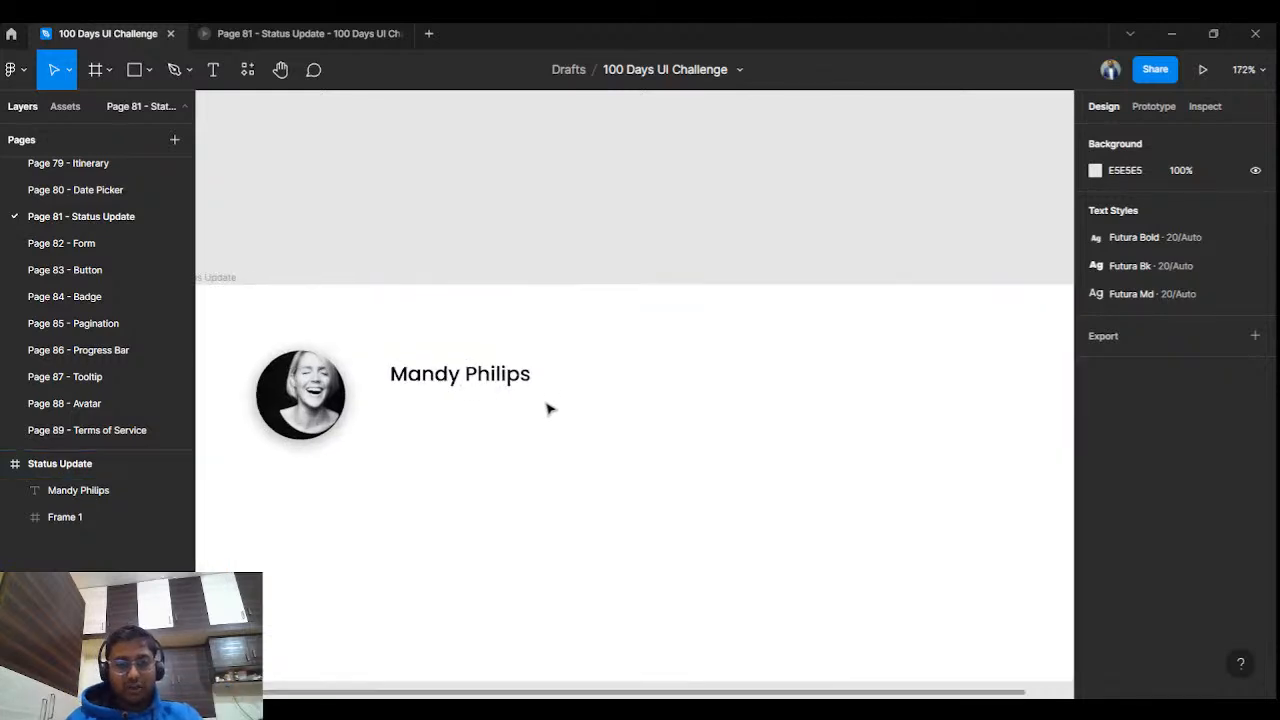
pyautogui.hscroll(-1, 571, 399)
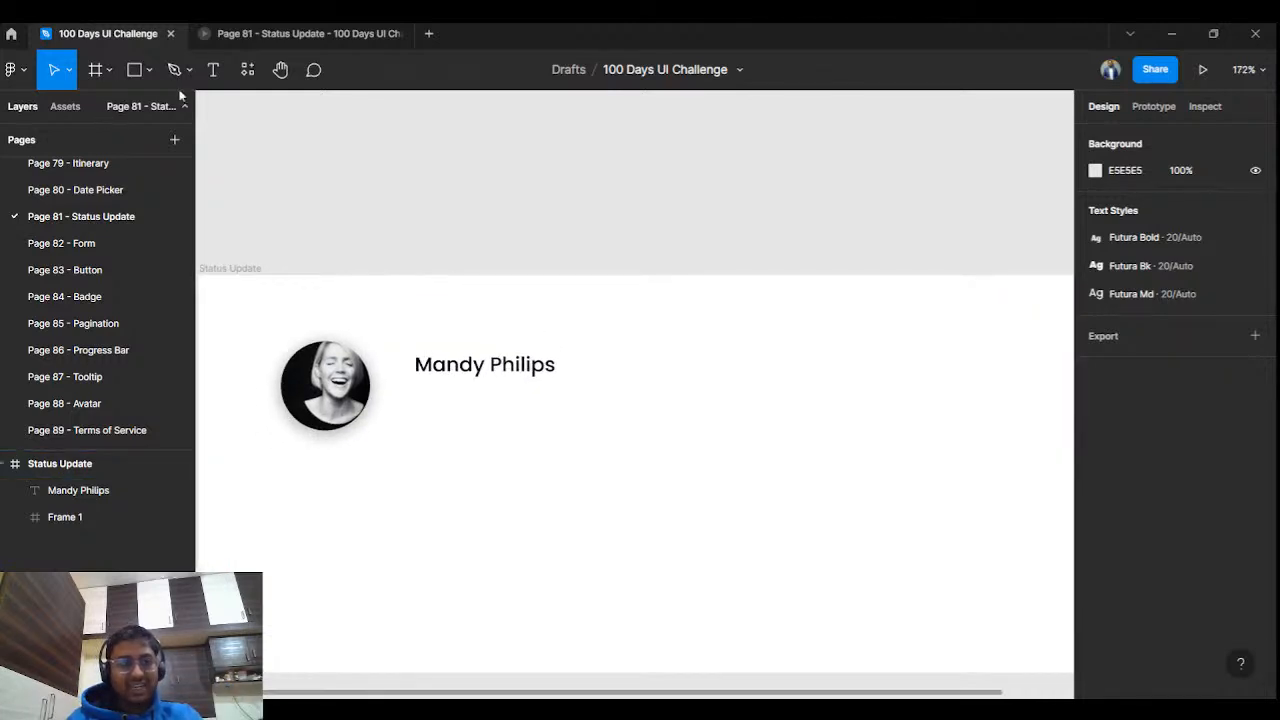
pyautogui.click(212, 76)
pyautogui.click(446, 411)
pyautogui.write('@')
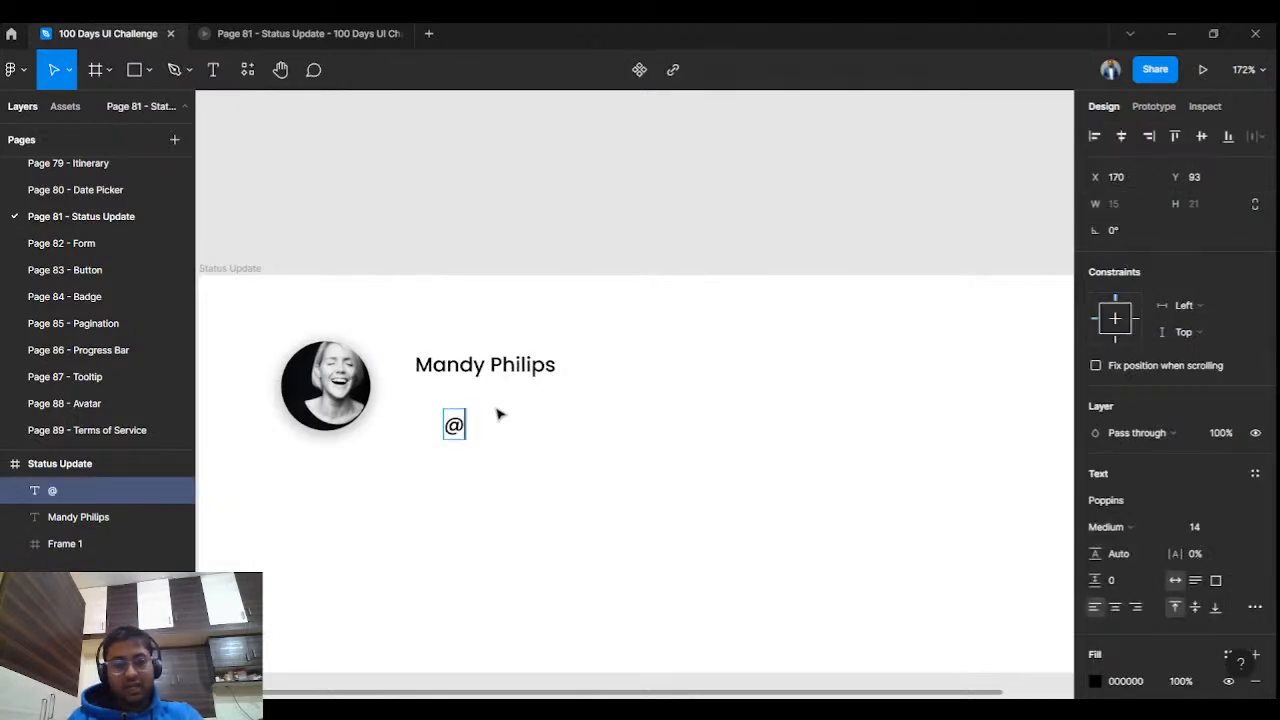
pyautogui.write('man')
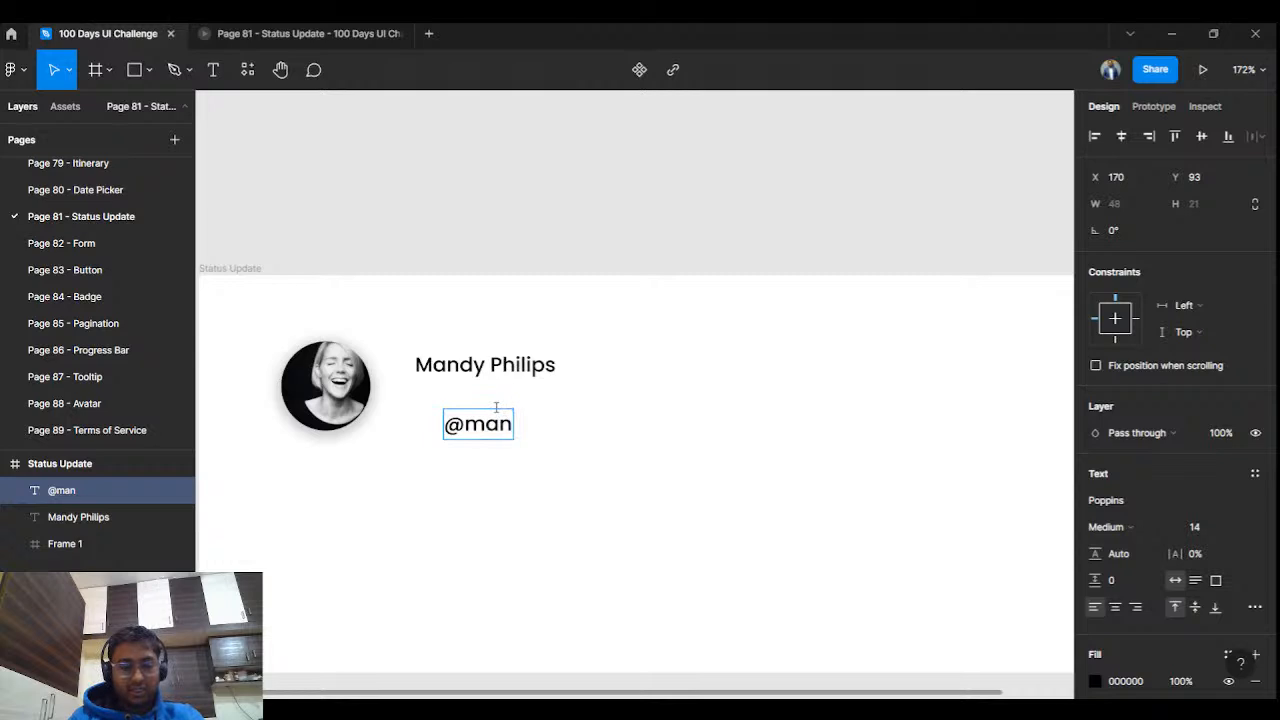
pyautogui.write('dyph')
pyautogui.press('Escape')
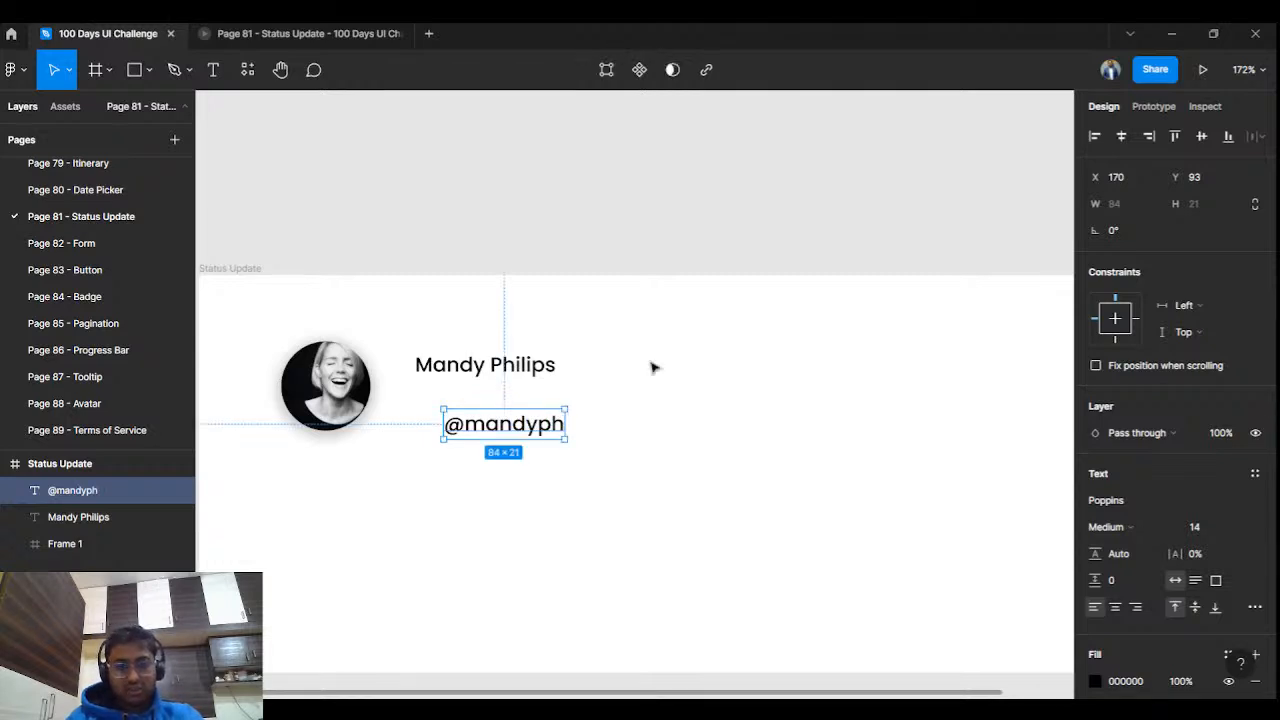
# Set the handle text to Poppins Regular at size 10.
pyautogui.click(1110, 526)
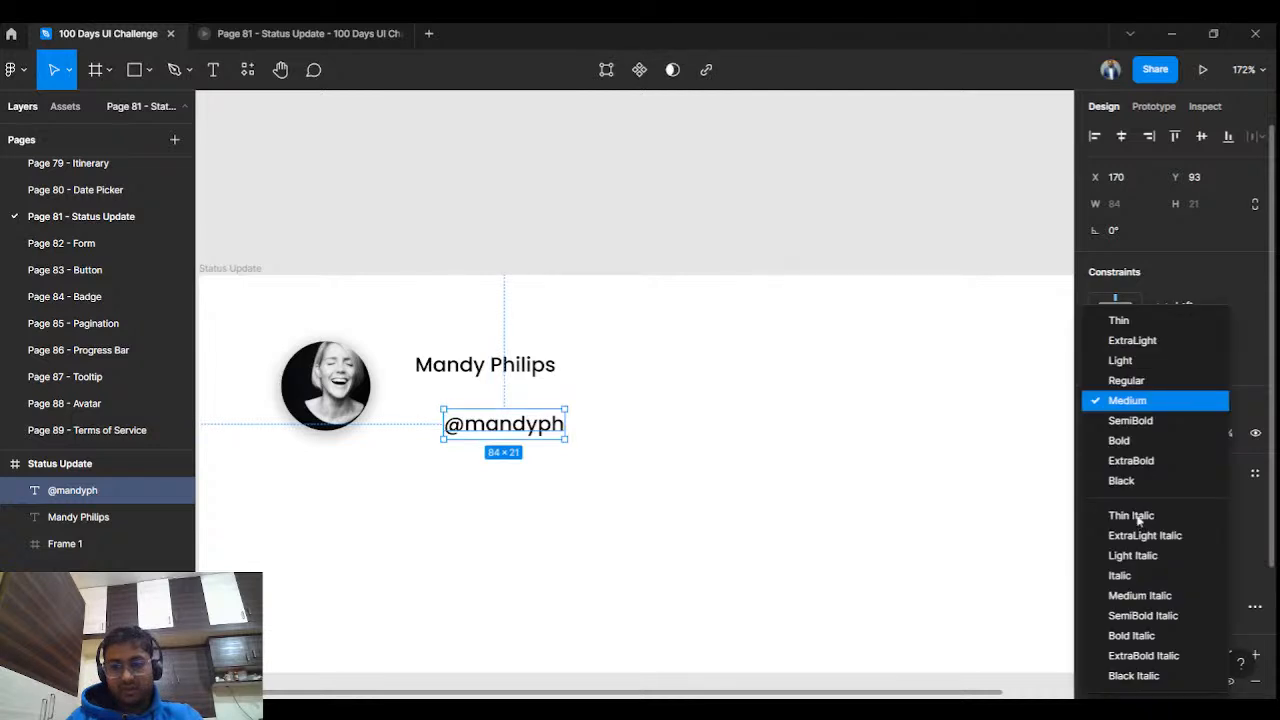
pyautogui.click(1119, 321)
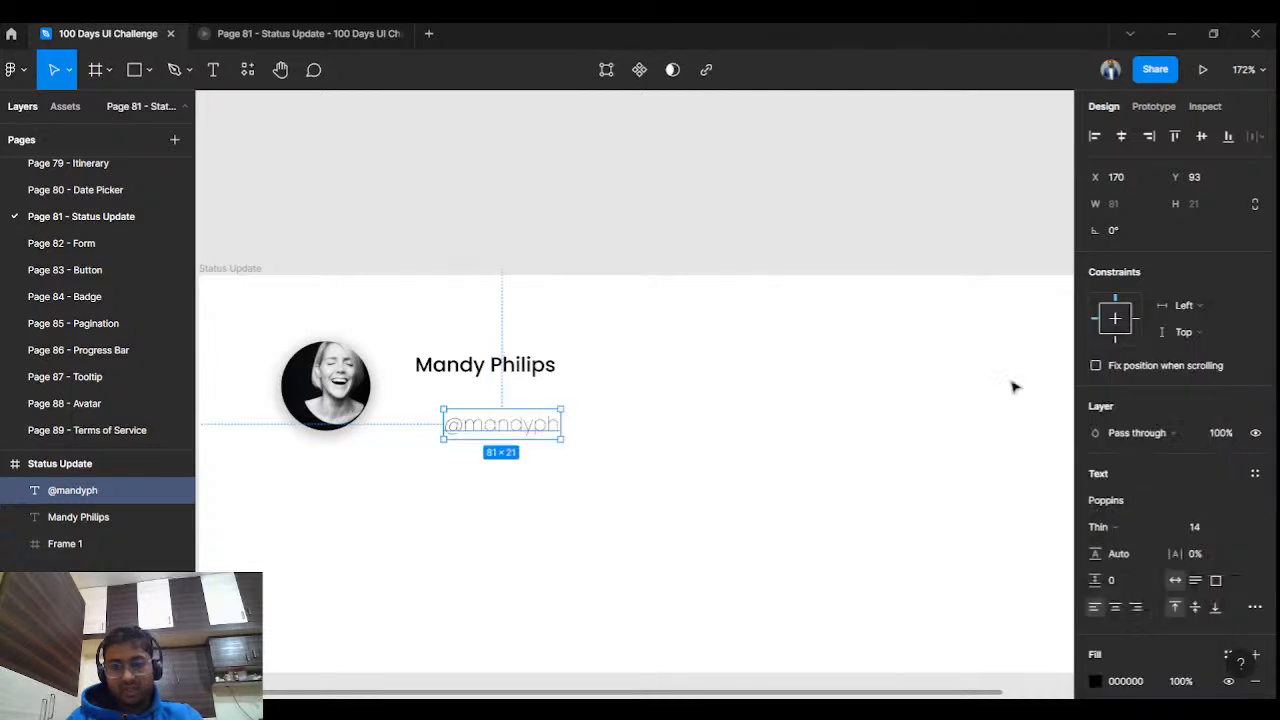
pyautogui.click(1110, 526)
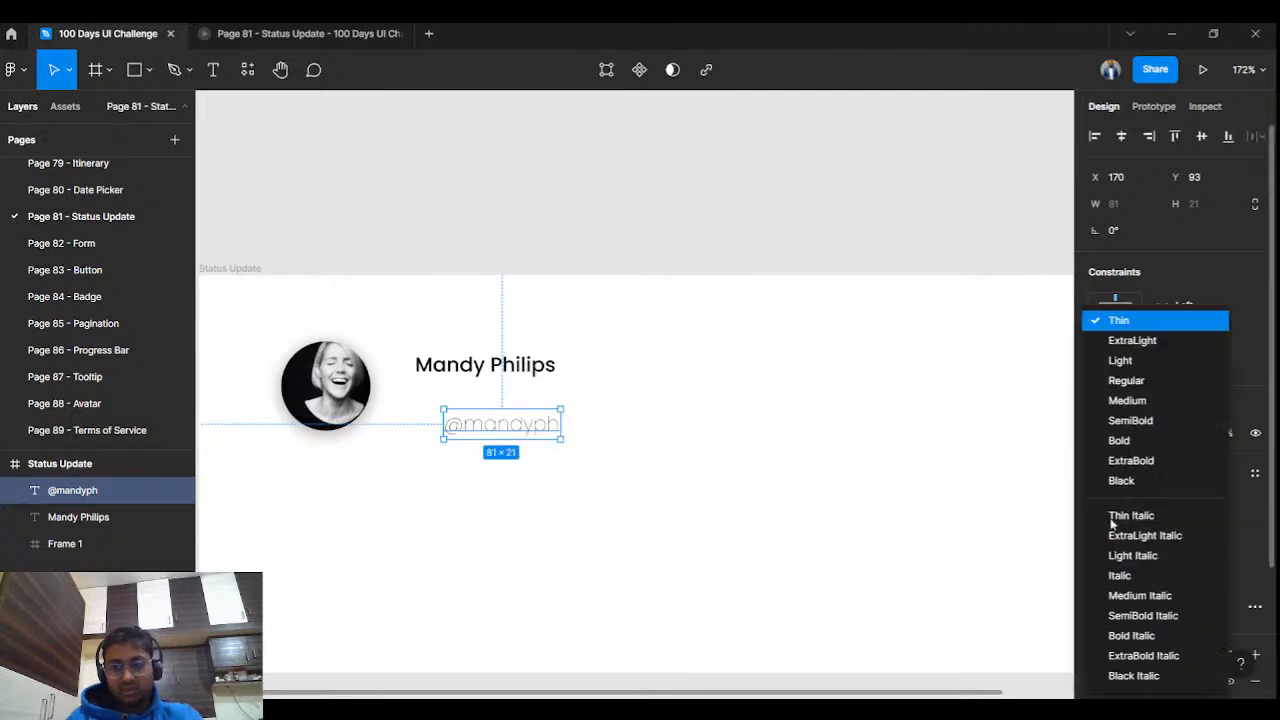
pyautogui.click(1124, 381)
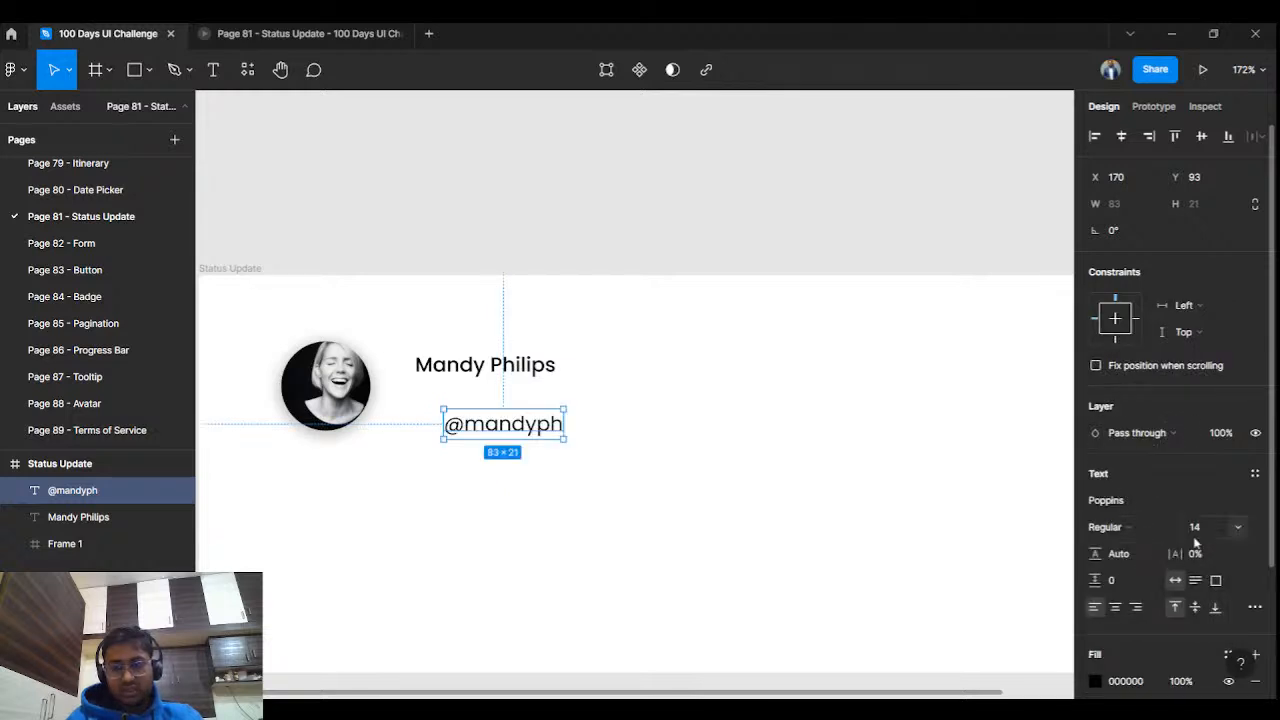
pyautogui.click(1238, 528)
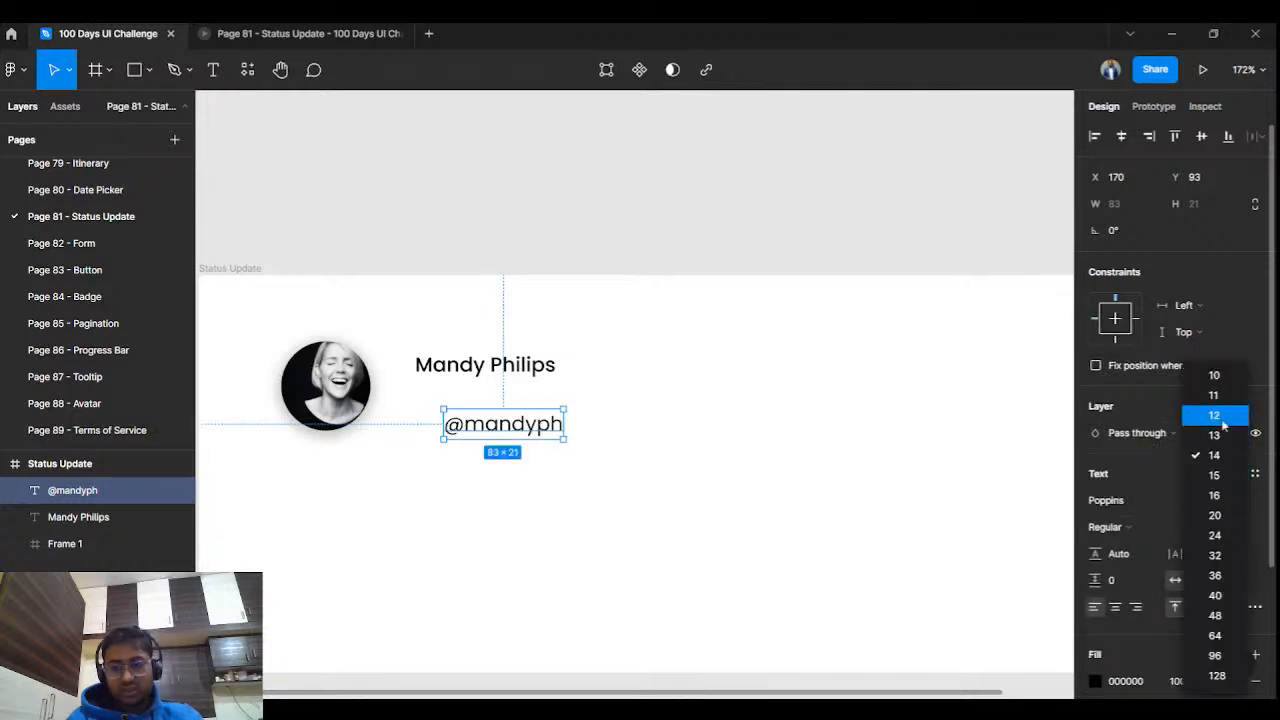
pyautogui.click(1214, 415)
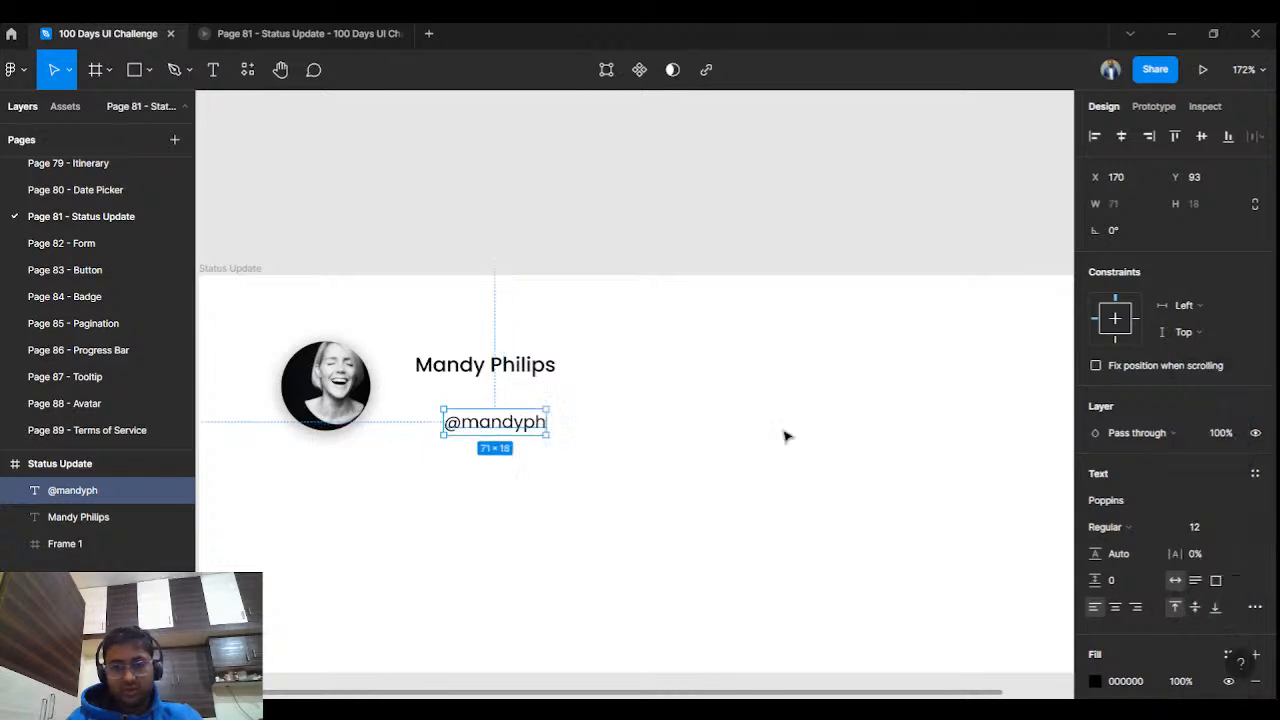
# Line the handle up directly beneath the name label.
pyautogui.moveTo(497, 423); pyautogui.dragTo(467, 391)
pyautogui.click(1236, 528)
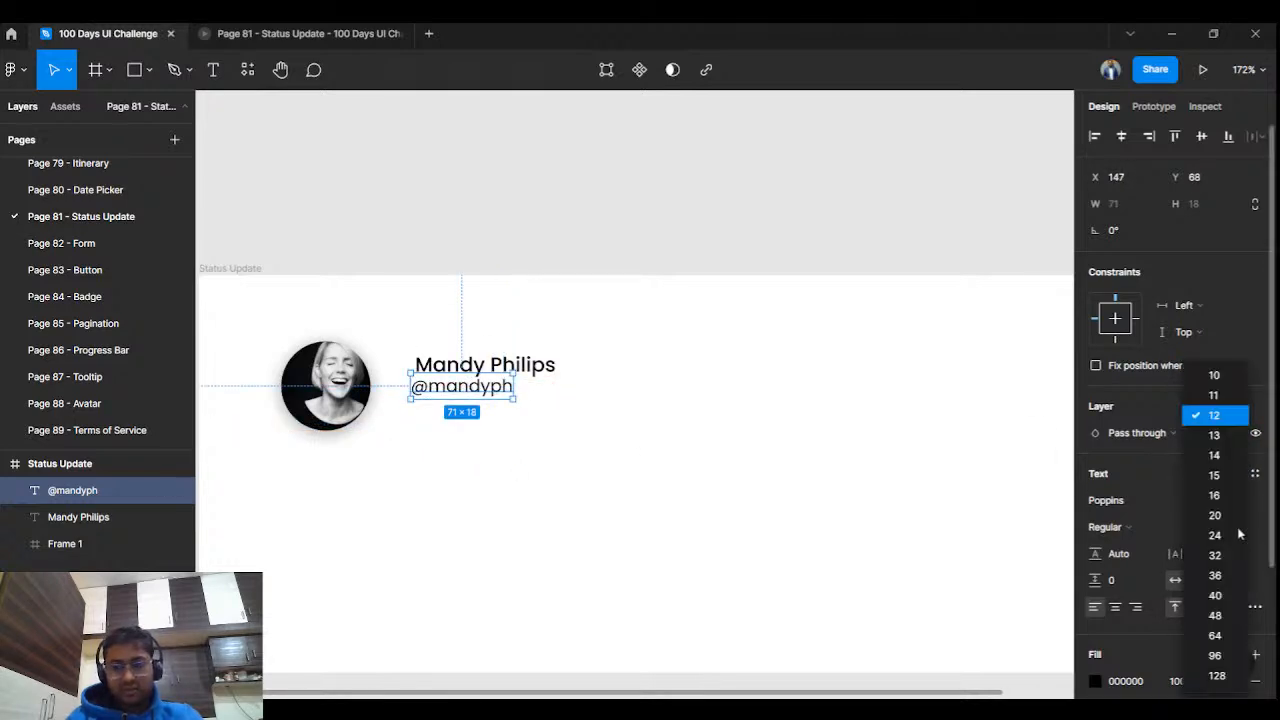
pyautogui.press('Escape')
pyautogui.click(596, 400)
pyautogui.click(465, 395)
pyautogui.moveTo(468, 394); pyautogui.dragTo(473, 392)
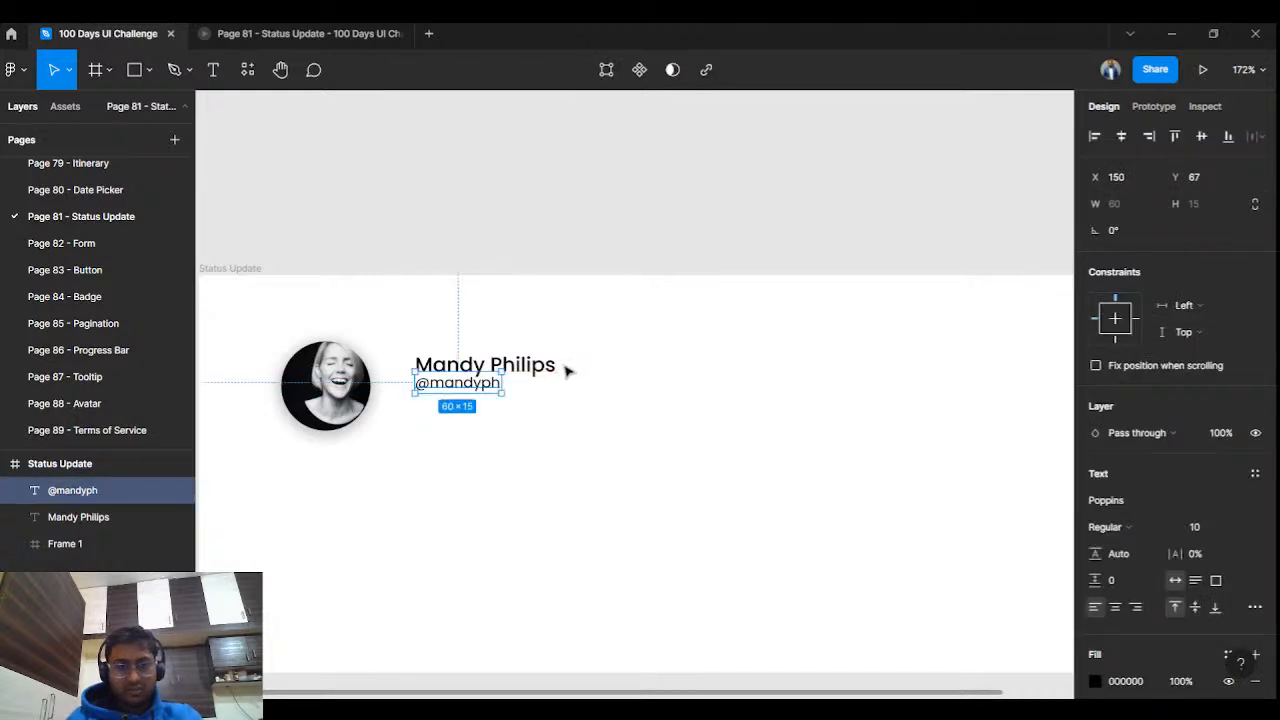
pyautogui.press('Down')
pyautogui.press('Down')
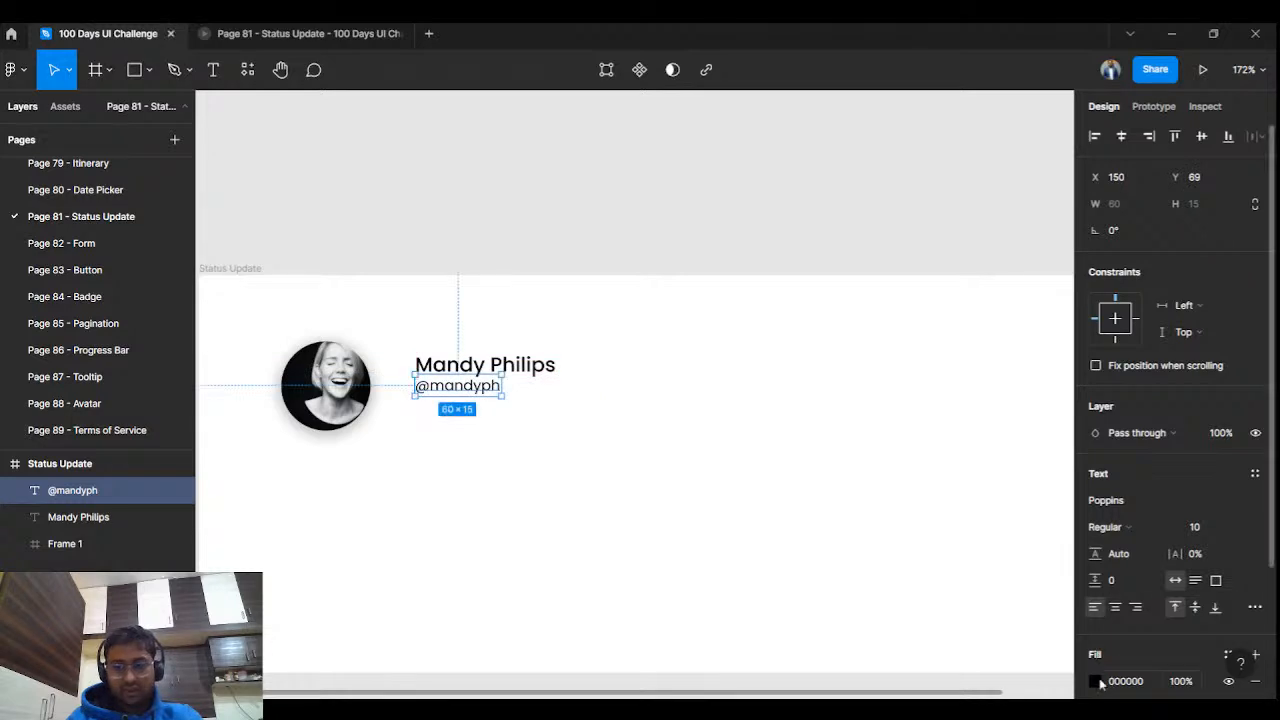
pyautogui.click(1095, 681)
# Turn the handle text grey.
pyautogui.moveTo(879, 463); pyautogui.dragTo(870, 412)
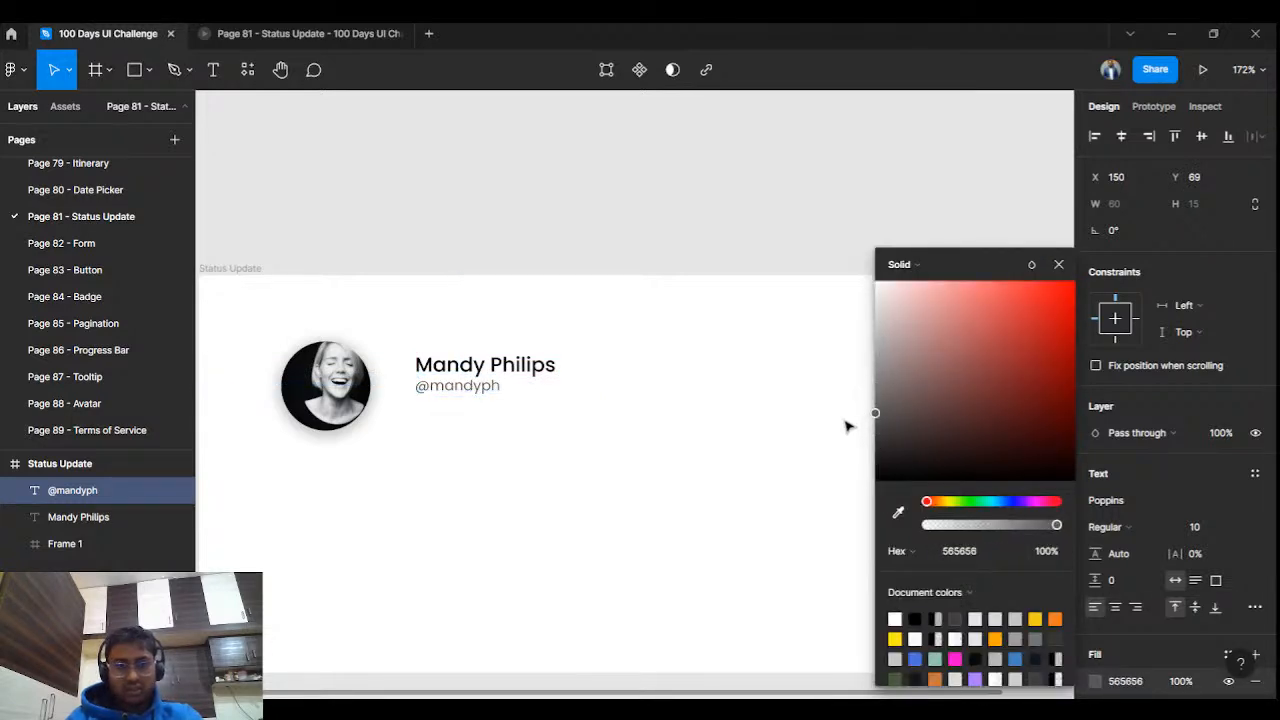
pyautogui.click(845, 426)
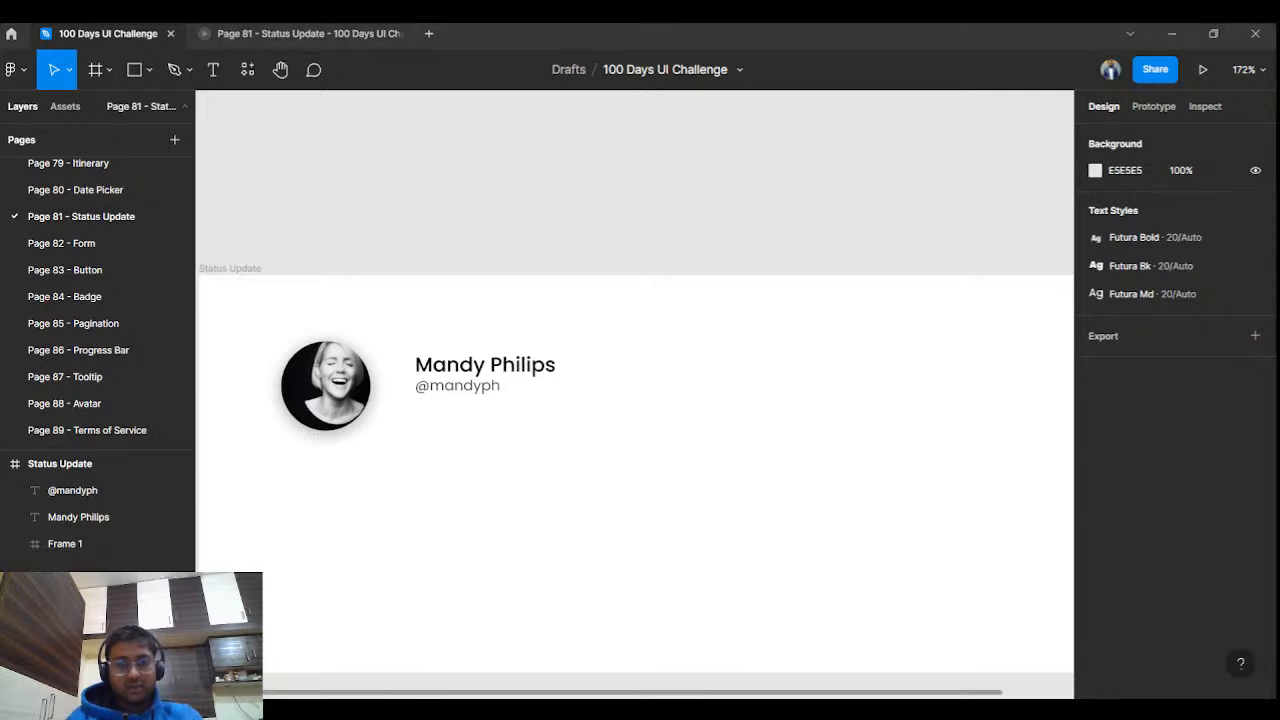
pyautogui.scroll(-3, 711, 363)
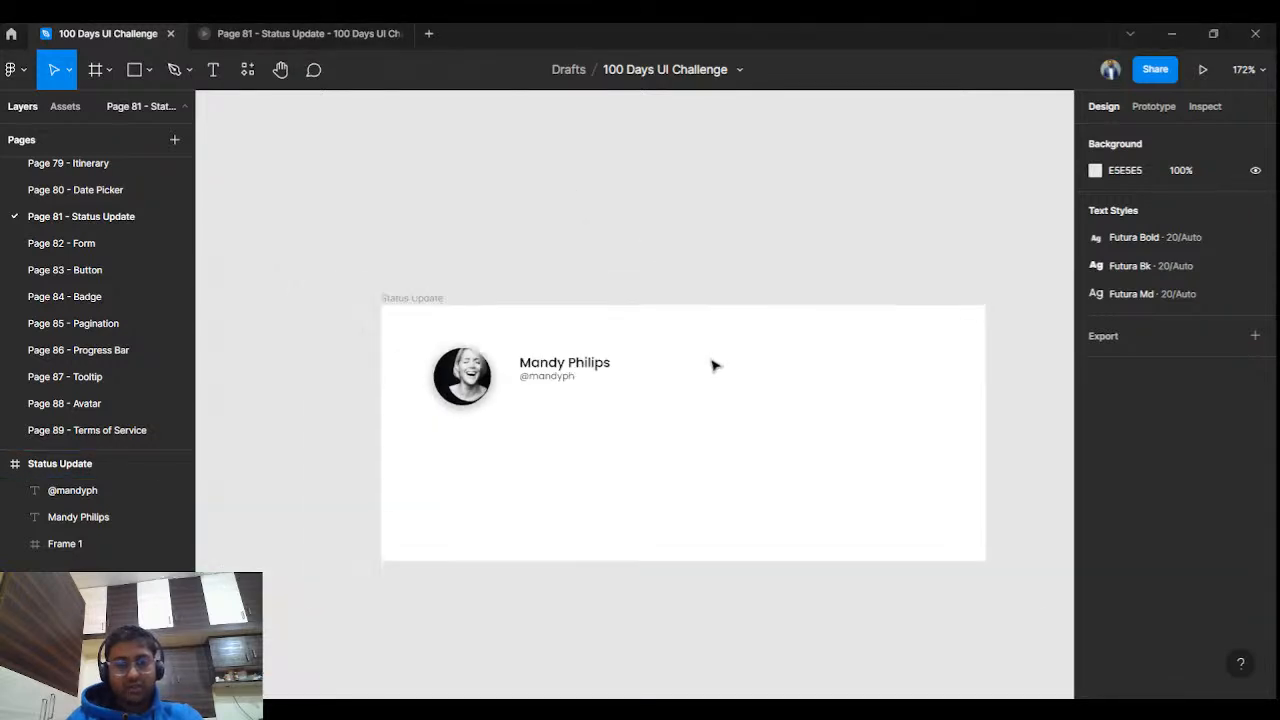
pyautogui.scroll(-2, 845, 395)
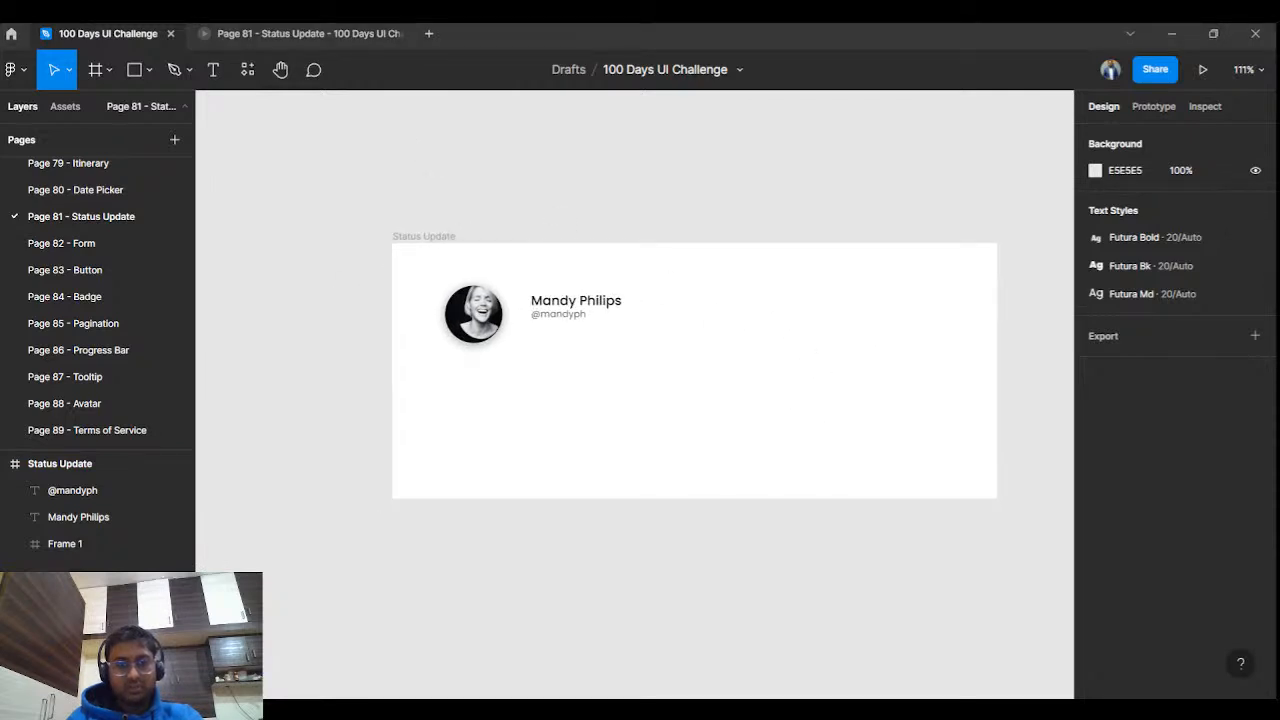
# Enlarge the name label to size 20, moving the handle further down.
pyautogui.click(572, 300)
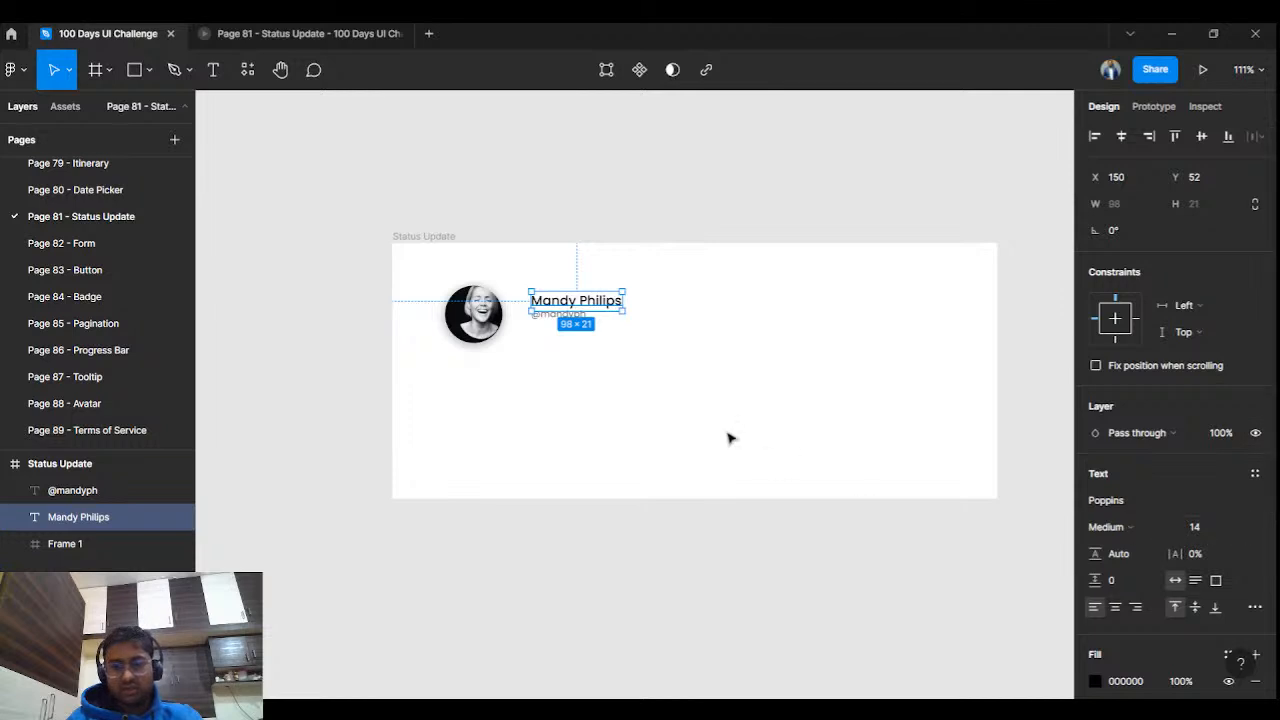
pyautogui.click(560, 329)
pyautogui.moveTo(554, 317); pyautogui.dragTo(586, 349)
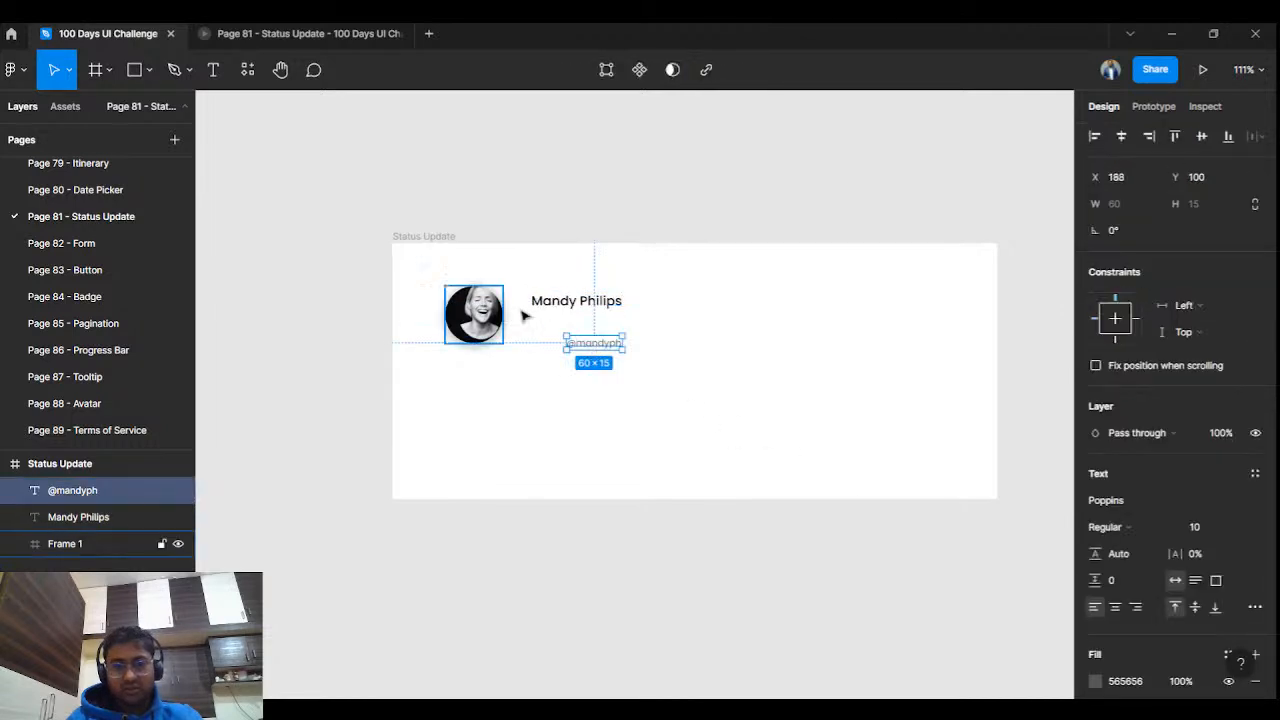
pyautogui.click(570, 302)
pyautogui.click(1240, 528)
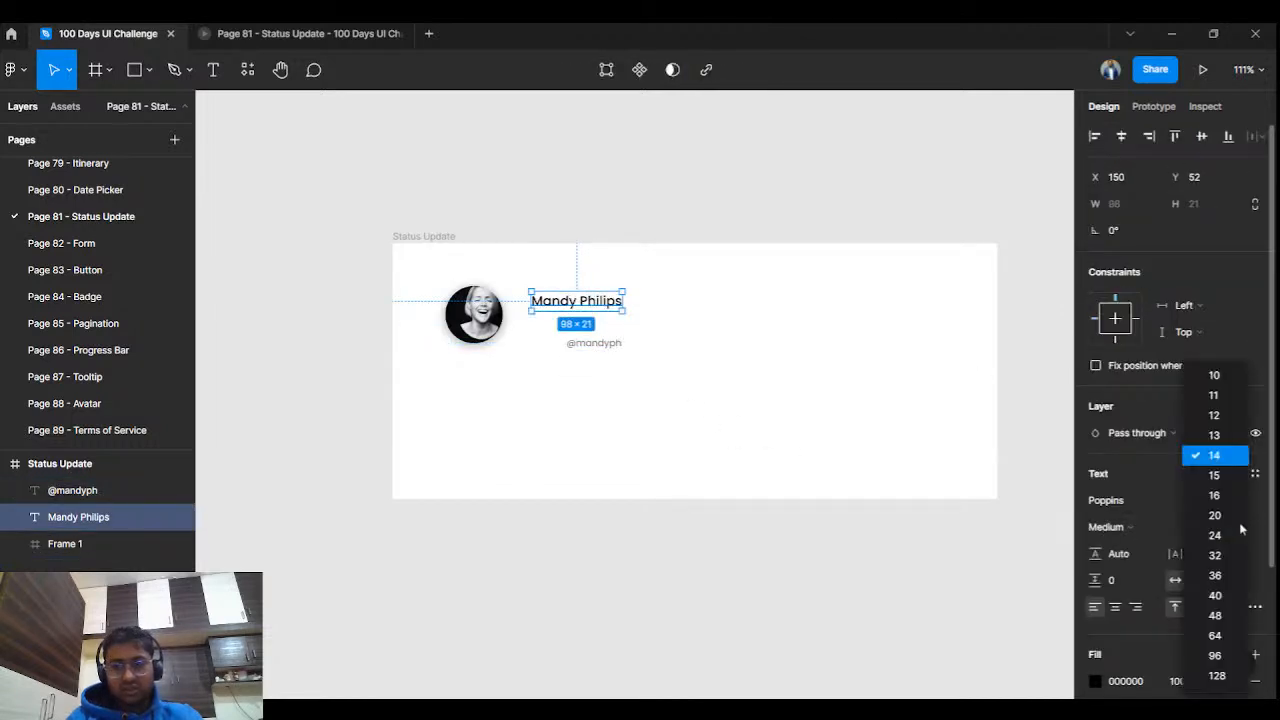
pyautogui.click(1236, 515)
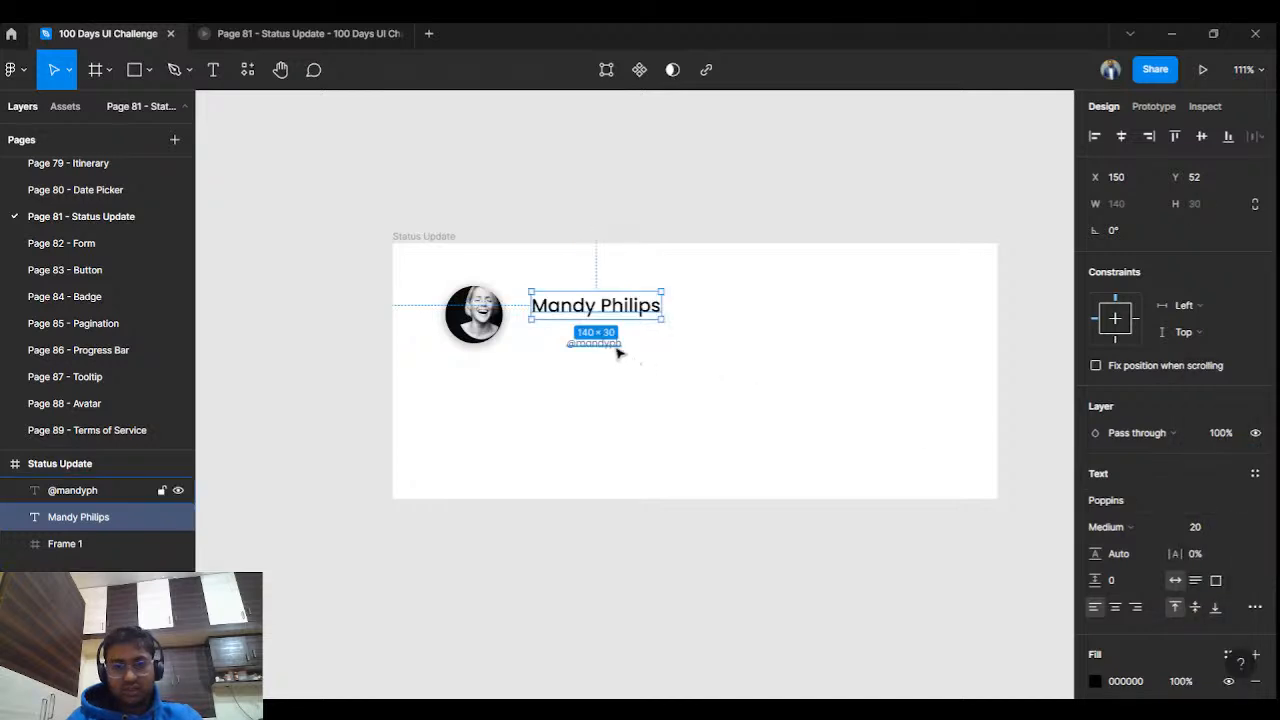
# Set the handle to size 14 and left-align it under the name.
pyautogui.click(619, 350)
pyautogui.click(1238, 527)
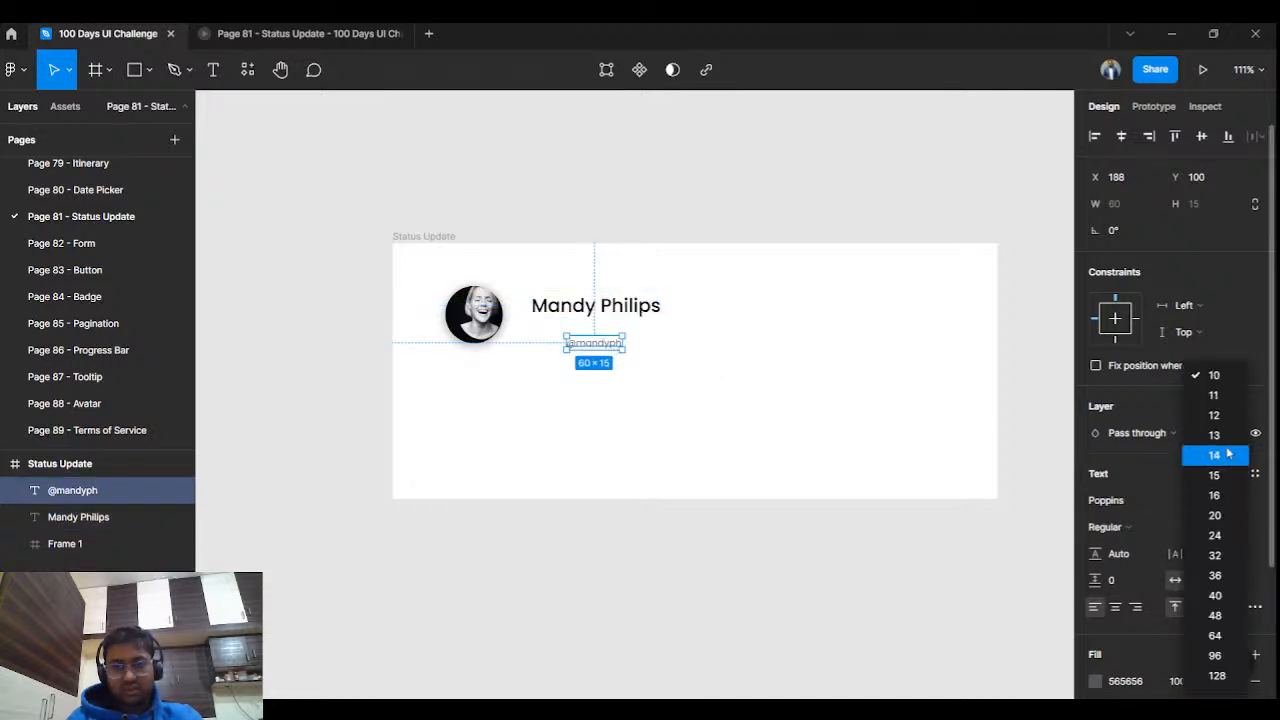
pyautogui.click(1229, 415)
pyautogui.click(1232, 528)
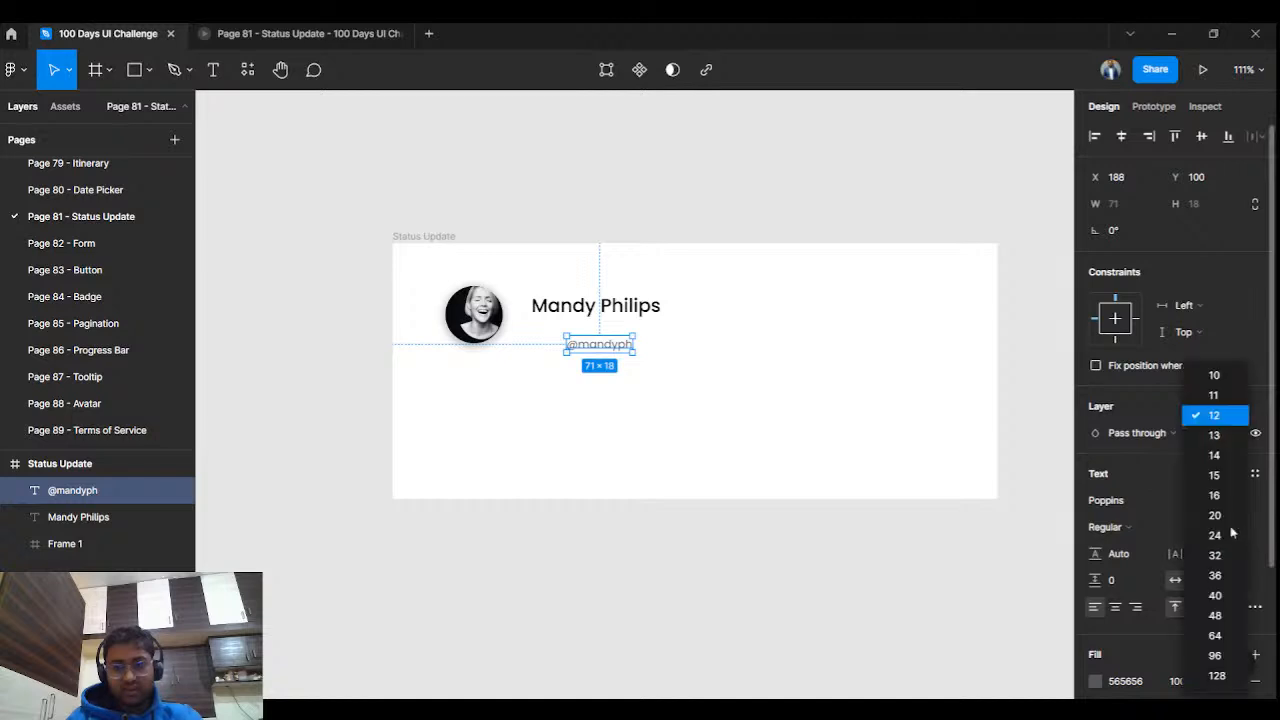
pyautogui.click(1230, 455)
pyautogui.moveTo(606, 348); pyautogui.dragTo(580, 326)
pyautogui.click(645, 373)
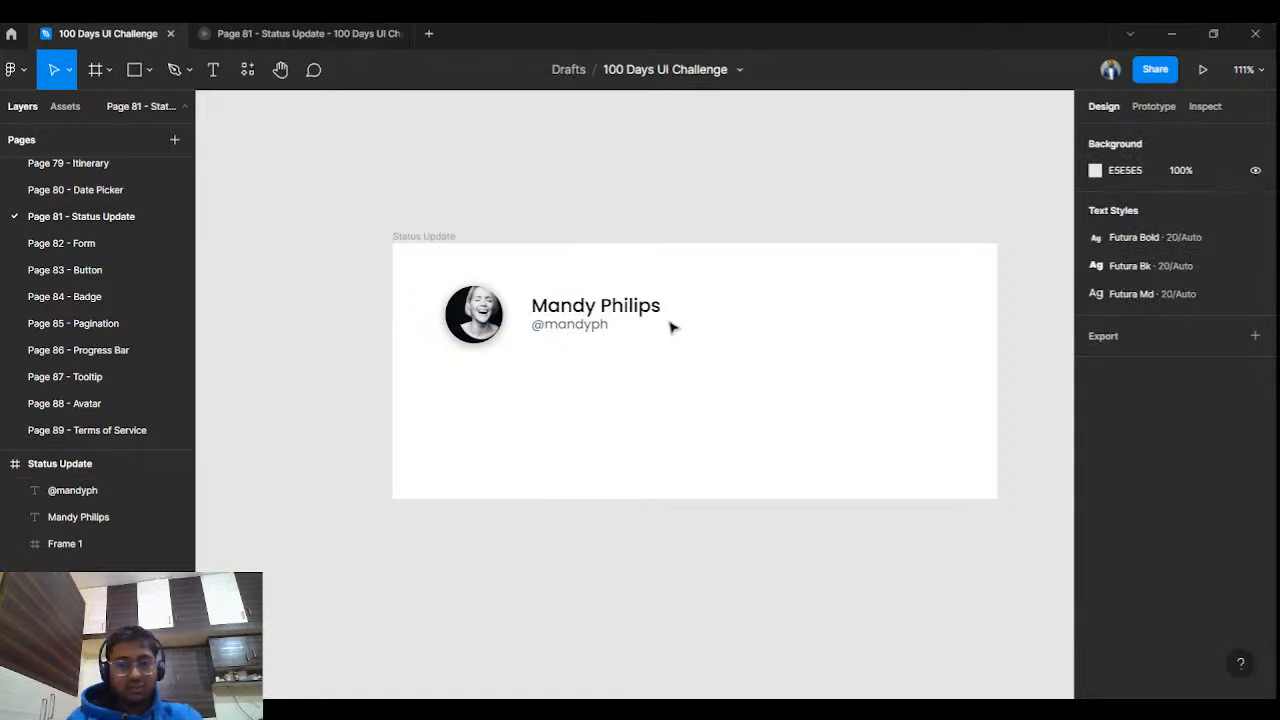
# Add a text line reading "Wanna share something ?" below the profile header.
pyautogui.click(214, 78)
pyautogui.click(486, 398)
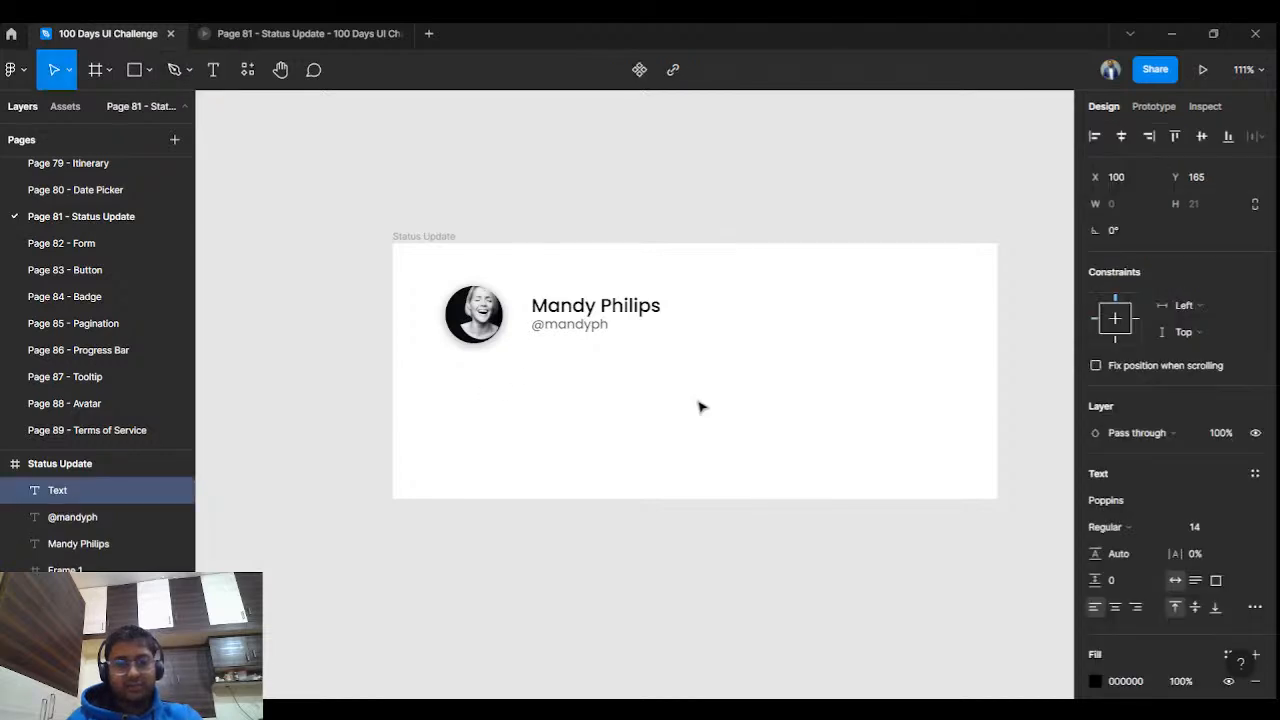
pyautogui.write('Wan')
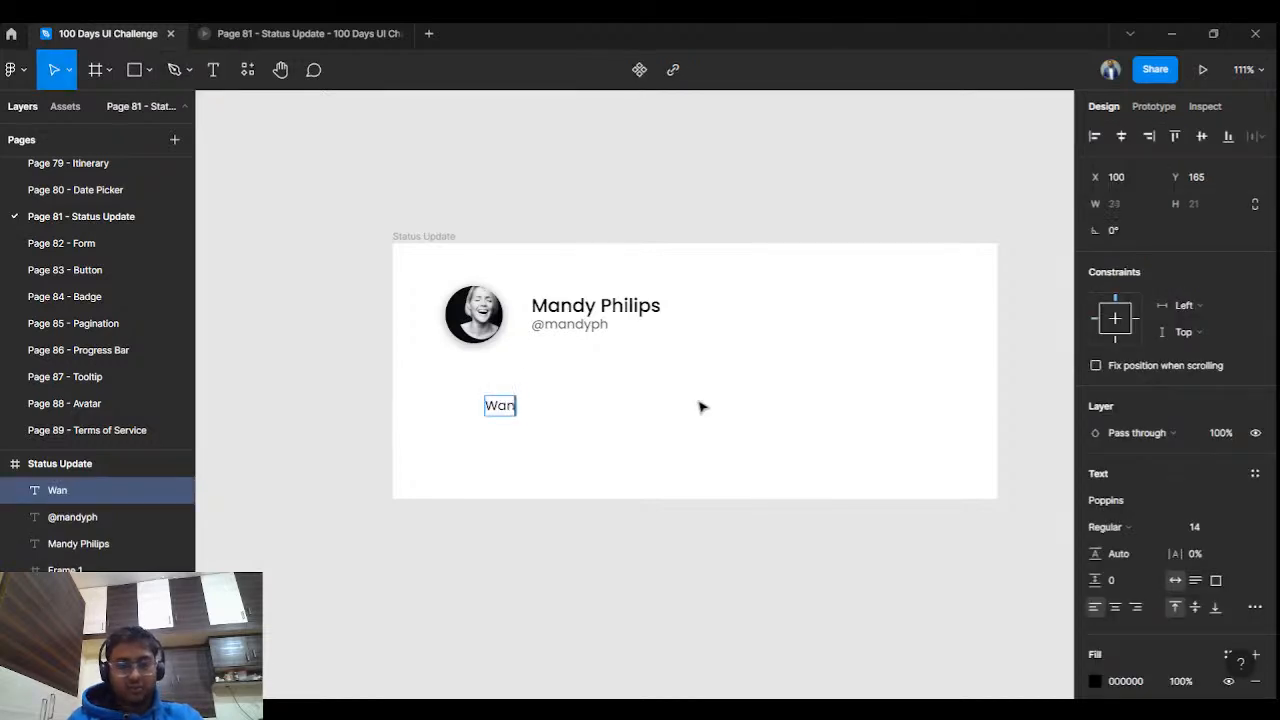
pyautogui.write('na share som')
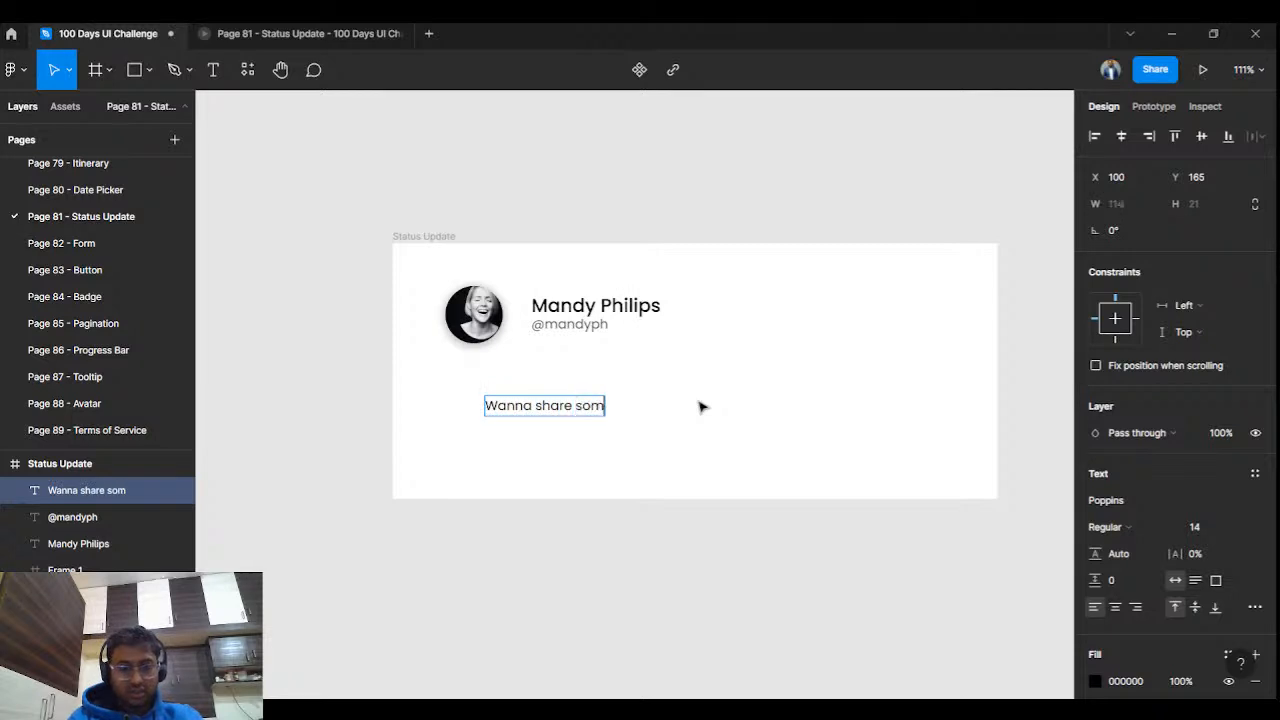
pyautogui.write('ething intresting ?')
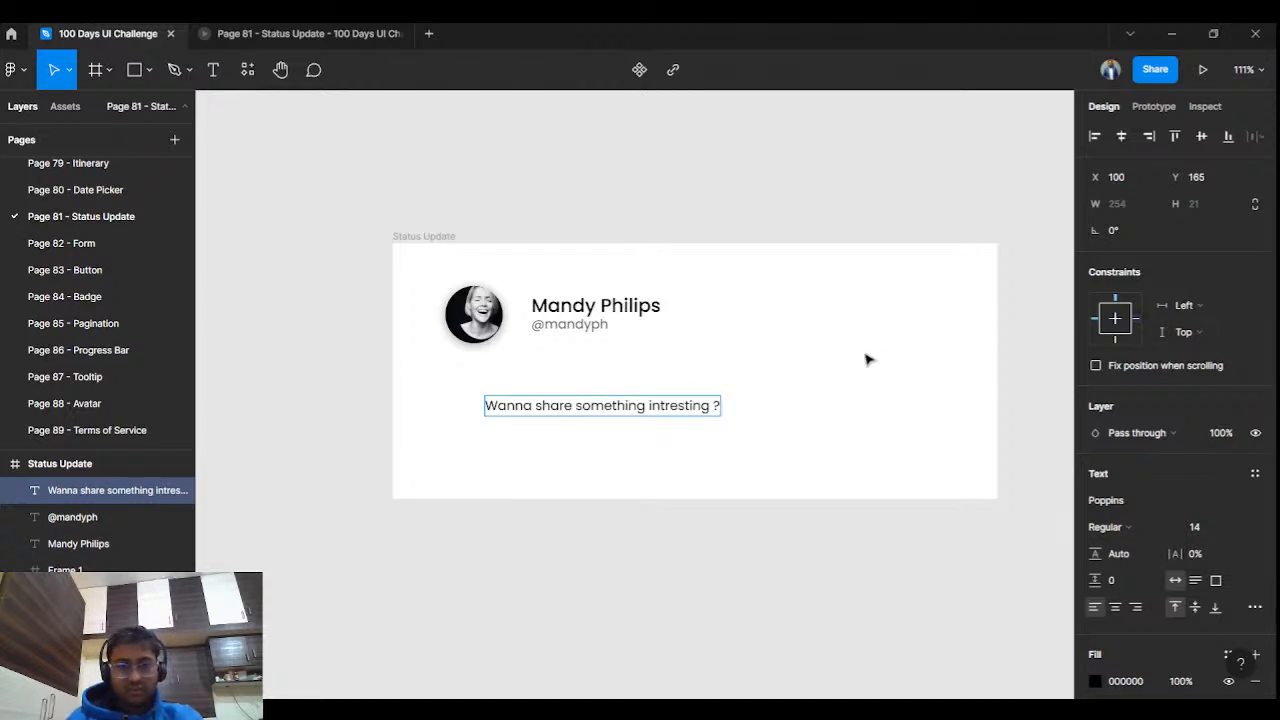
pyautogui.press('BackSpace')
pyautogui.press('BackSpace')
pyautogui.press('BackSpace')
pyautogui.press('BackSpace')
pyautogui.press('BackSpace')
pyautogui.press('BackSpace')
pyautogui.press('BackSpace')
pyautogui.press('BackSpace')
pyautogui.press('BackSpace')
pyautogui.press('BackSpace')
pyautogui.press('BackSpace')
pyautogui.press('BackSpace')
pyautogui.press('BackSpace')
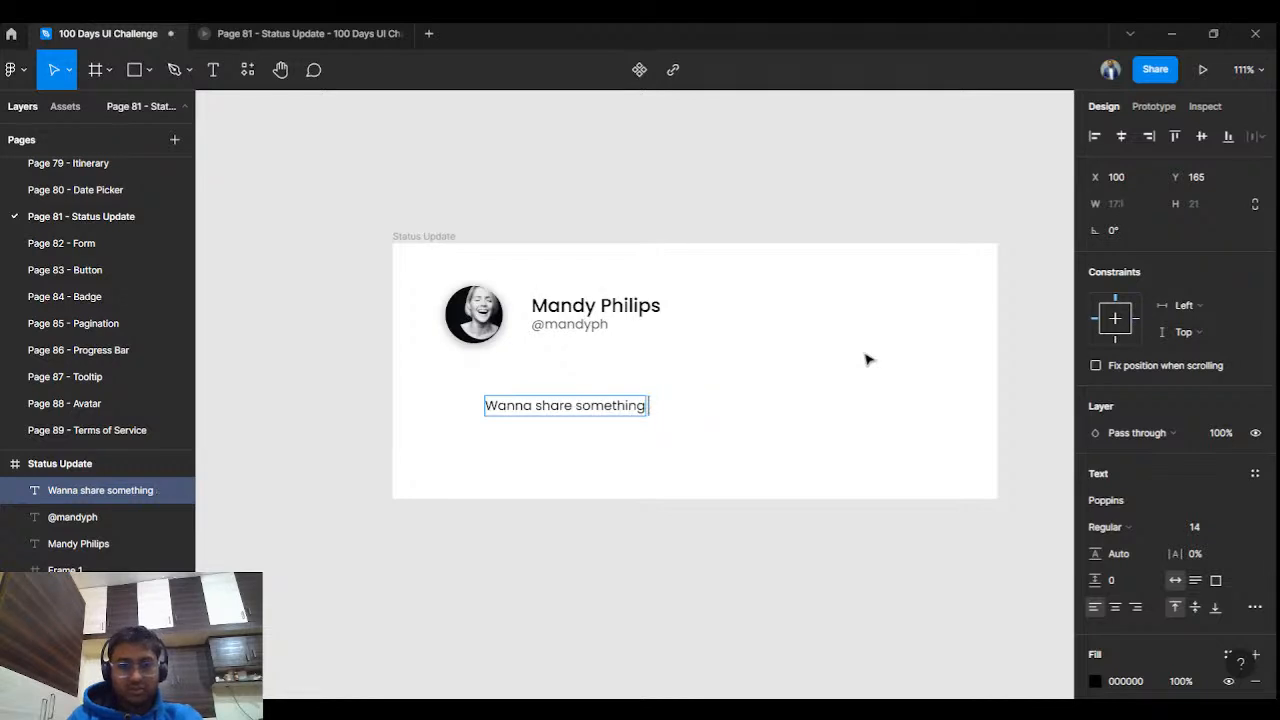
pyautogui.write('?')
pyautogui.press('Escape')
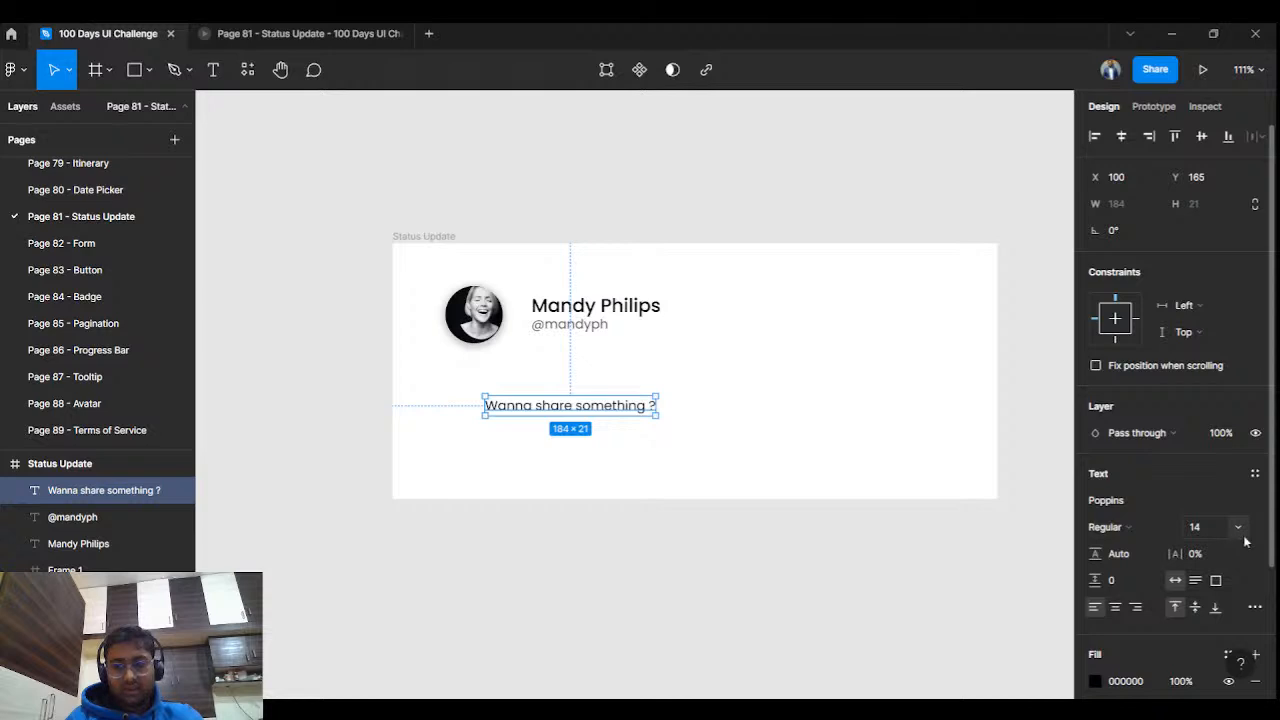
# Set the placeholder text to size 16 Regular and move it up toward the header.
pyautogui.click(1238, 527)
pyautogui.click(1226, 491)
pyautogui.click(720, 420)
pyautogui.moveTo(633, 418)
pyautogui.mouseDown()
pyautogui.moveTo(638, 393)
pyautogui.moveTo(619, 397)
pyautogui.moveTo(629, 400)
pyautogui.mouseUp()
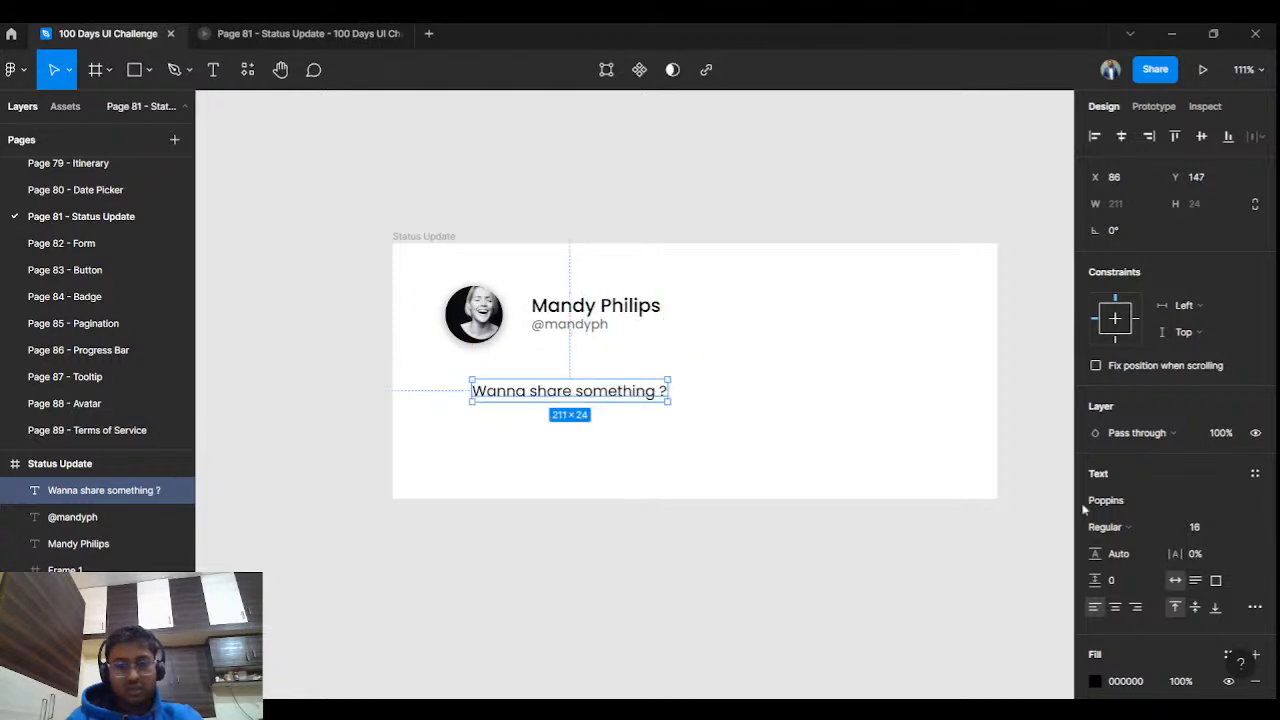
pyautogui.click(1106, 527)
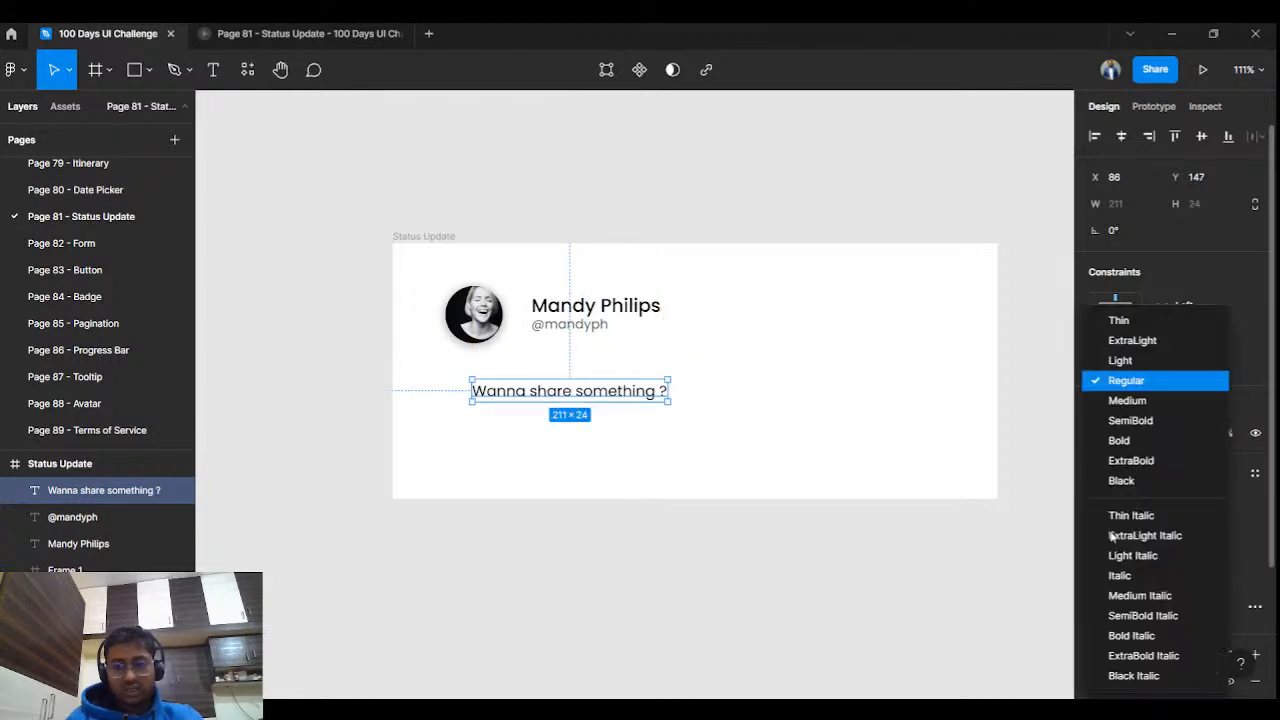
pyautogui.click(1001, 539)
# Change the placeholder text's fill to a light grey.
pyautogui.click(1095, 681)
pyautogui.moveTo(915, 398); pyautogui.dragTo(857, 403)
pyautogui.click(856, 395)
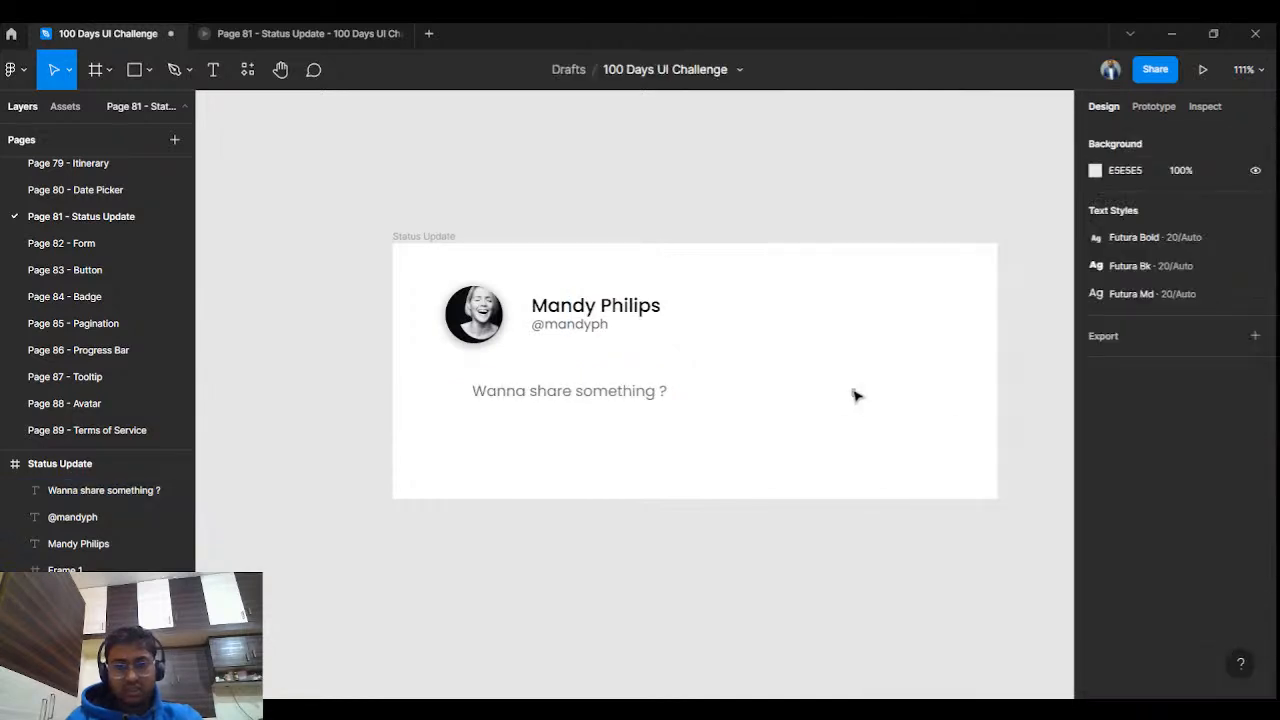
pyautogui.click(643, 393)
pyautogui.click(1095, 681)
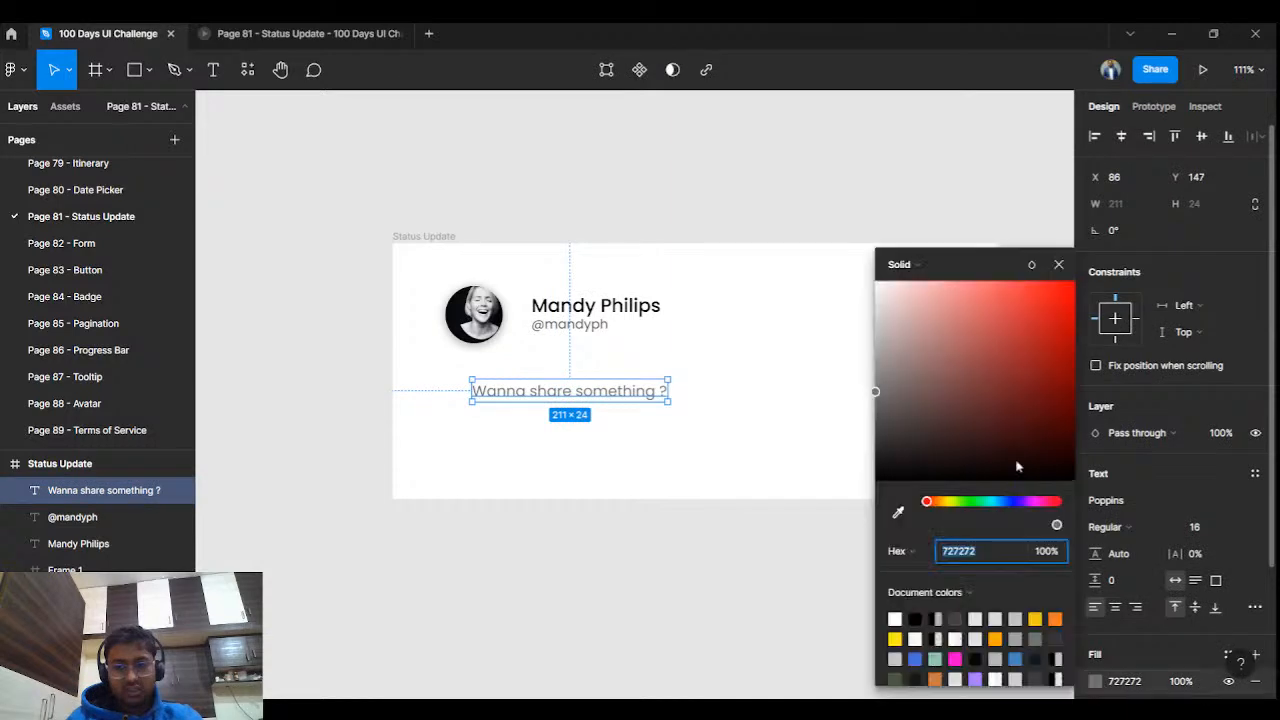
pyautogui.moveTo(876, 395); pyautogui.dragTo(875, 354)
pyautogui.click(782, 233)
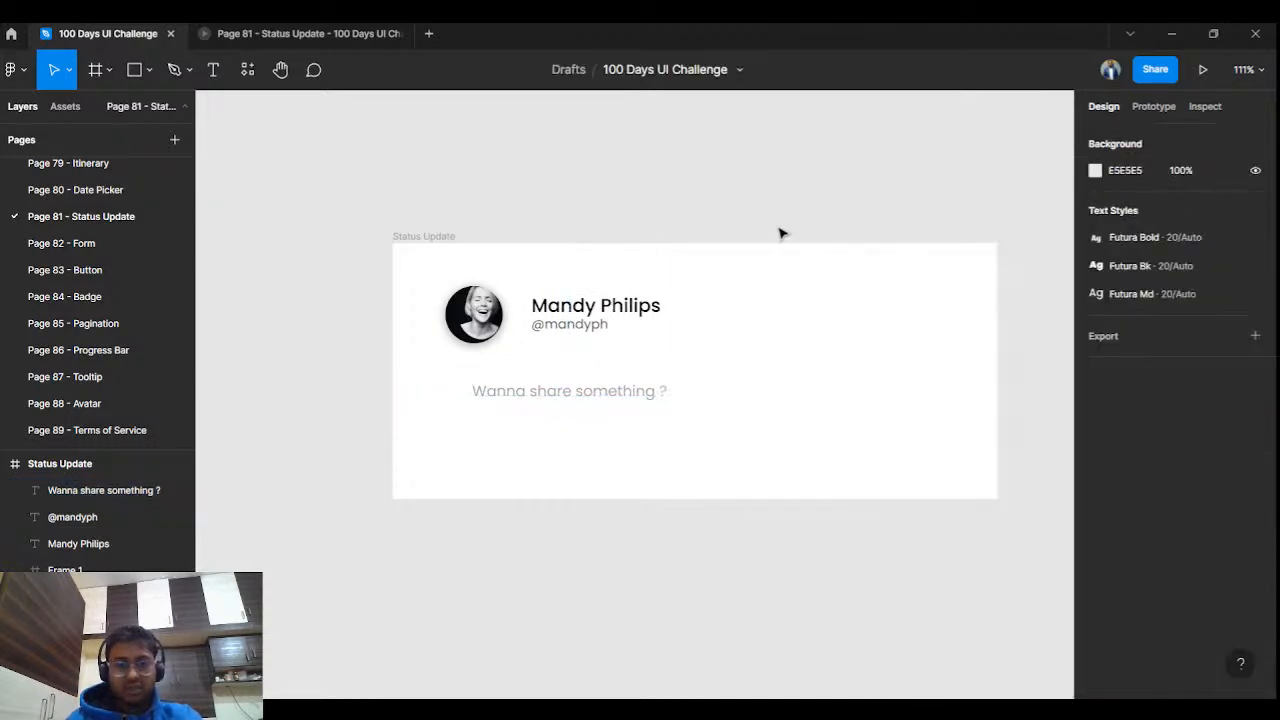
# Nudge the placeholder text up by about 9 px.
pyautogui.click(517, 388)
pyautogui.moveTo(517, 388); pyautogui.dragTo(517, 380)
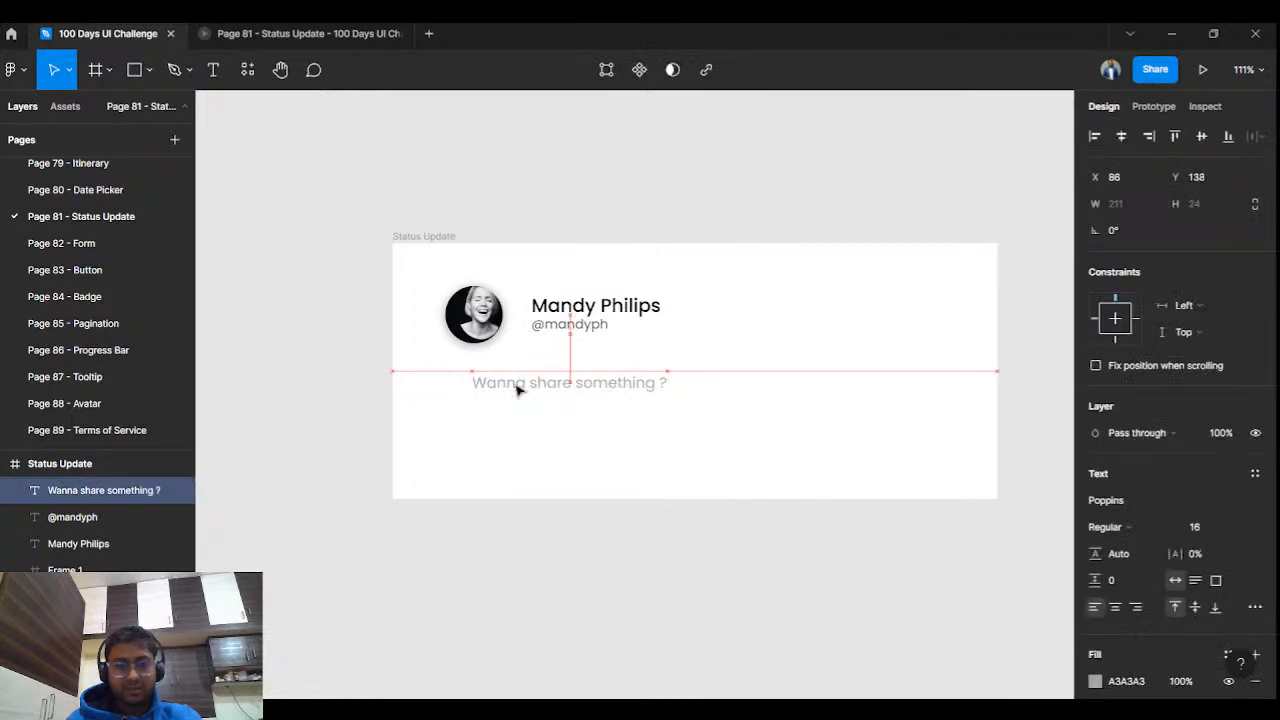
pyautogui.click(622, 333)
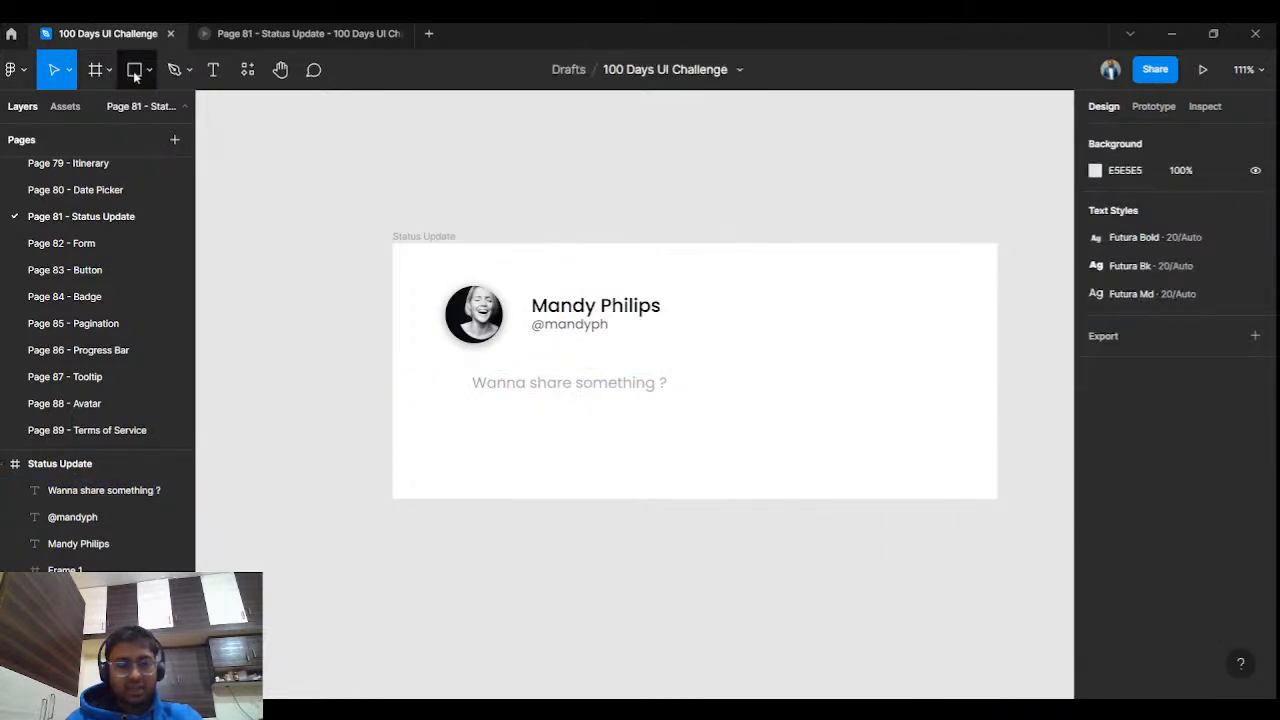
# Draw a 520-wide horizontal line under the placeholder text and check its spacing to the frame edges.
pyautogui.press('l')
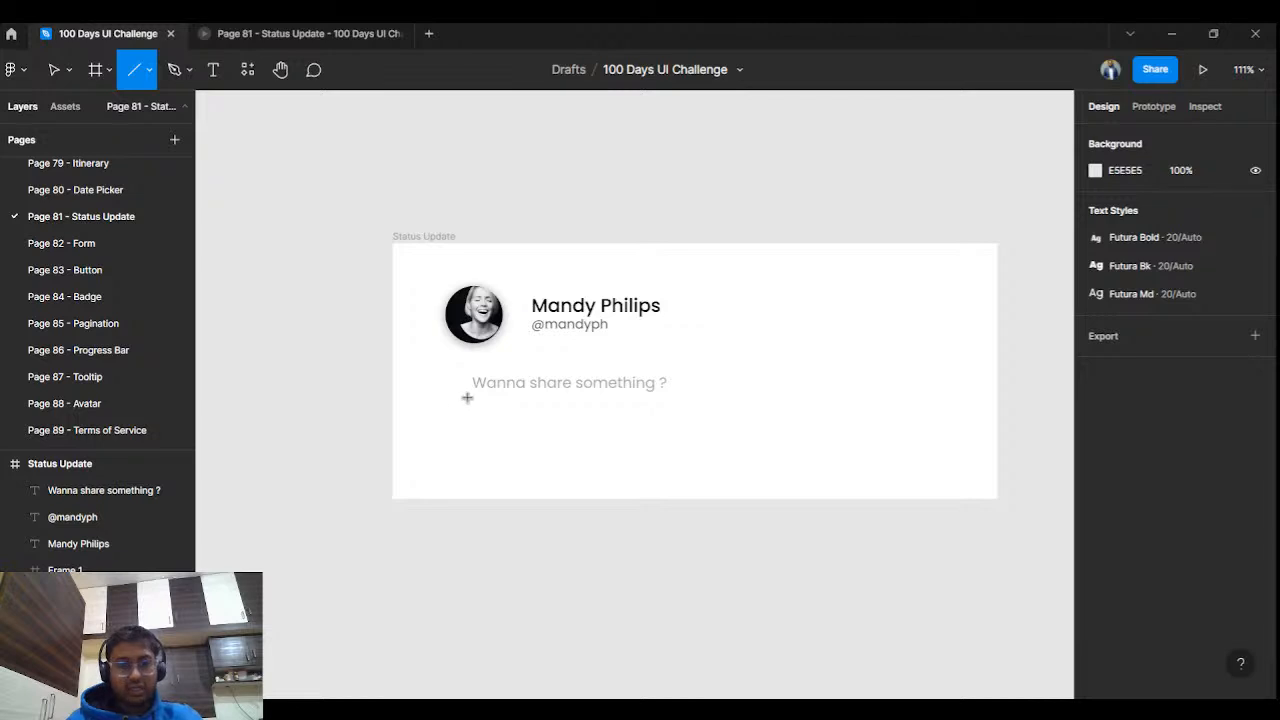
pyautogui.moveTo(464, 398); pyautogui.dragTo(950, 405)
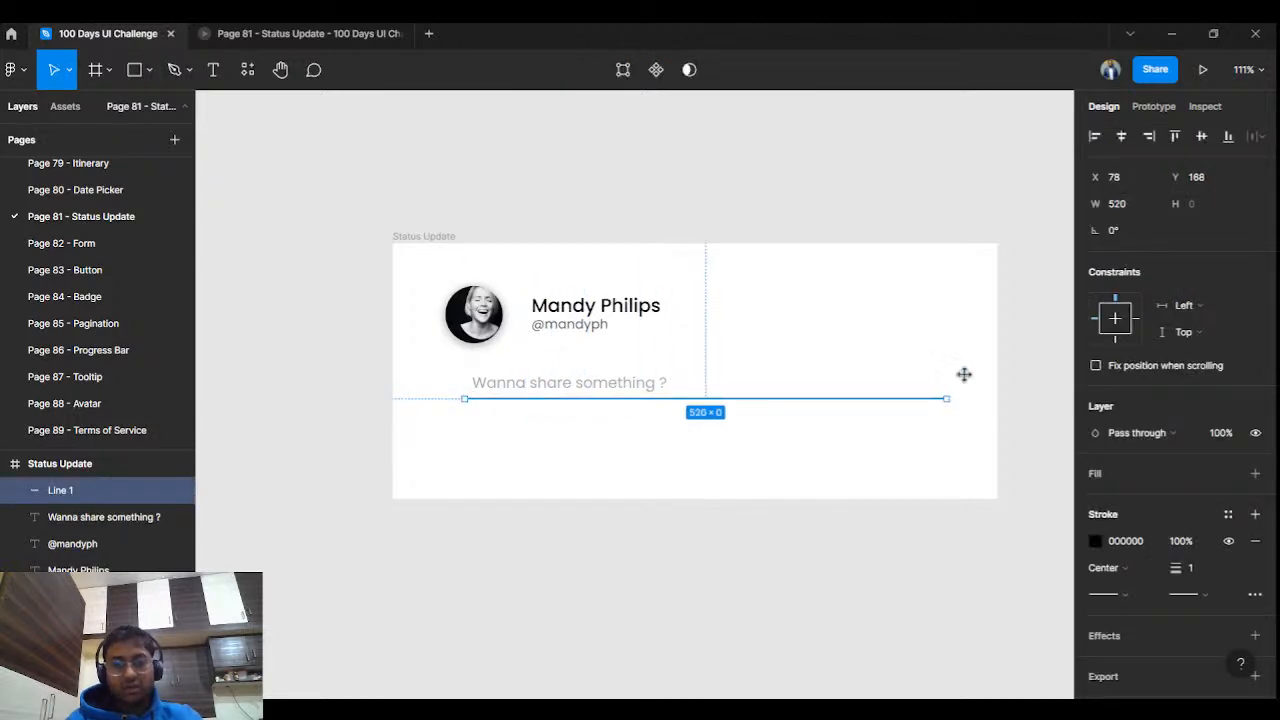
pyautogui.click(955, 327)
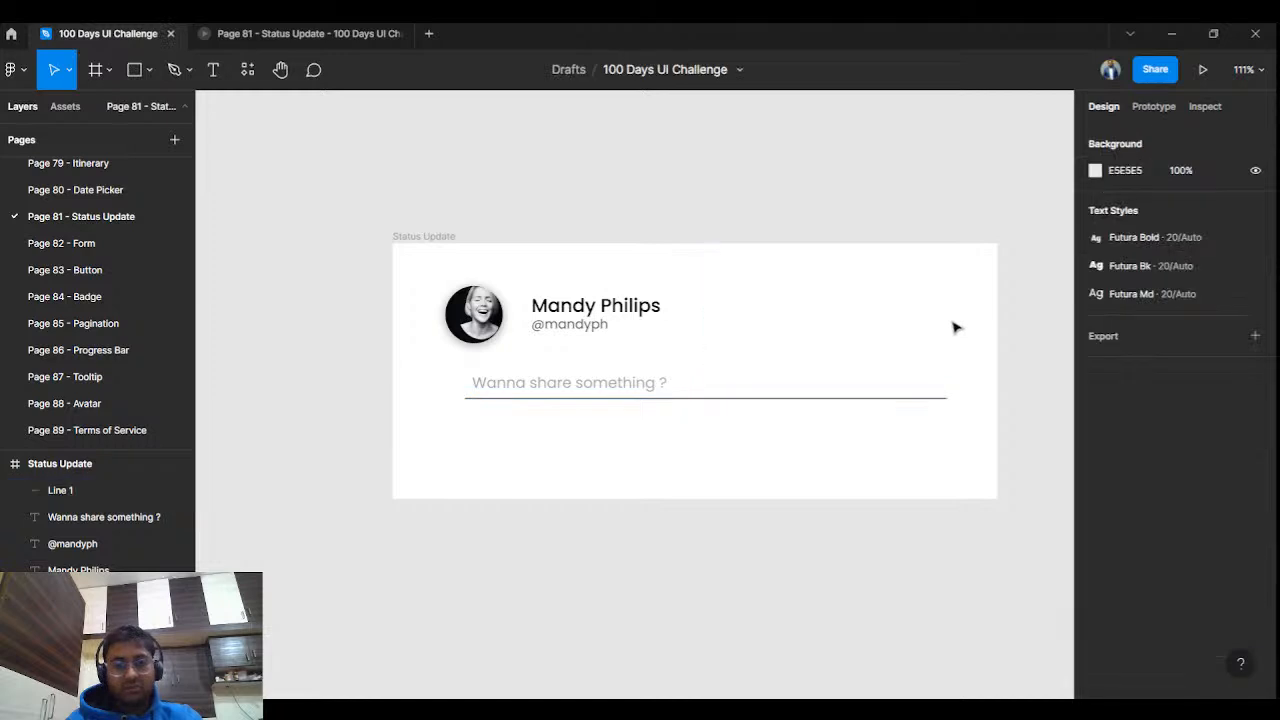
pyautogui.click(829, 408)
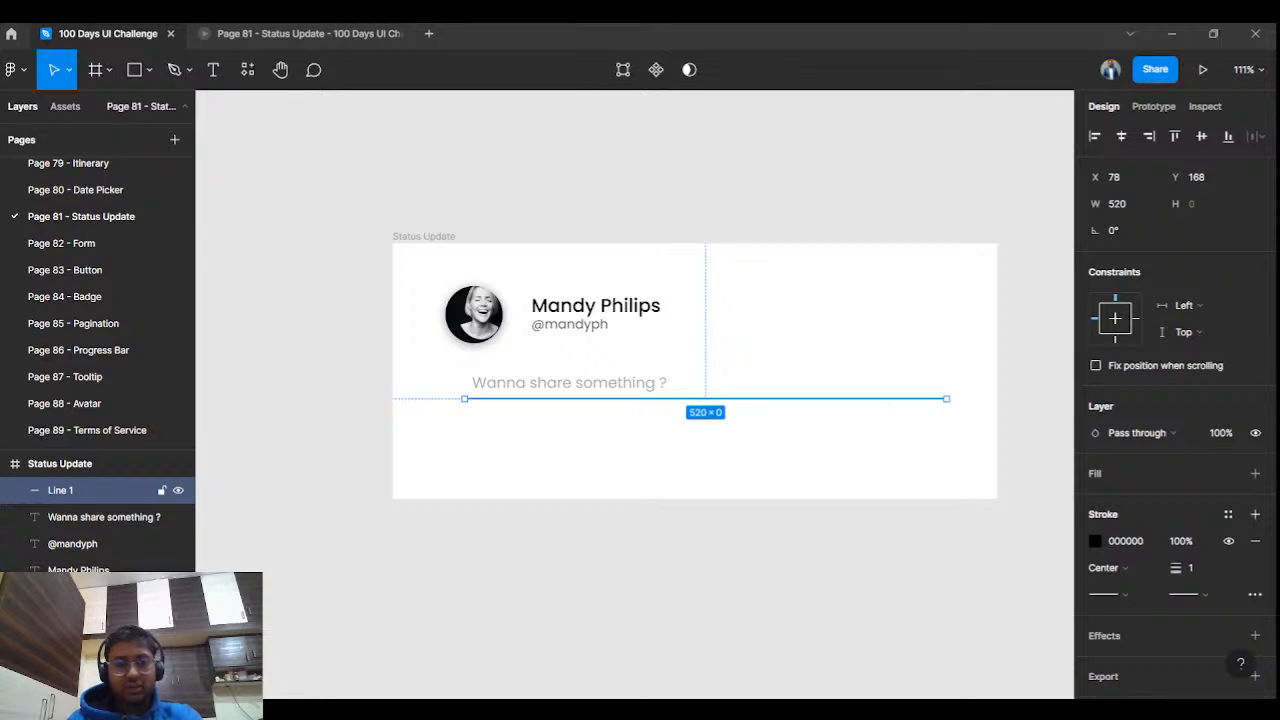
pyautogui.press('alt')
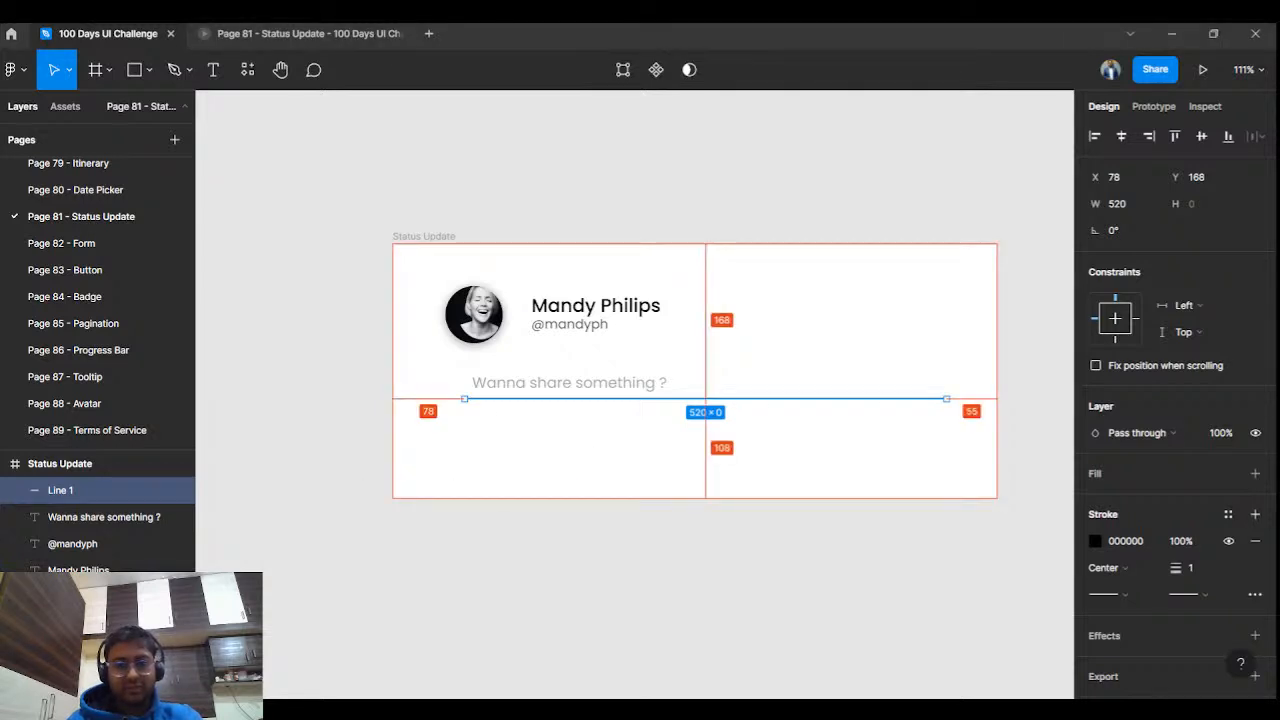
pyautogui.click(822, 455)
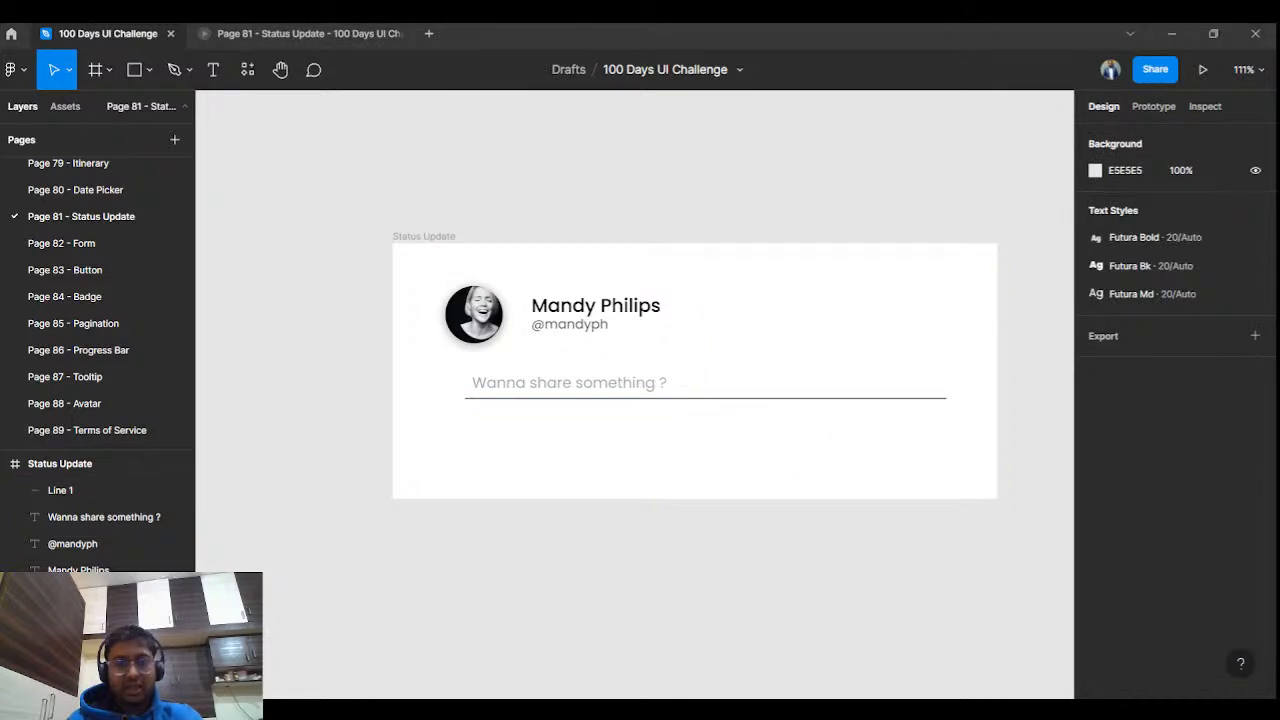
# Shift the placeholder text so its left edge lines up with the underline.
pyautogui.click(613, 399)
pyautogui.moveTo(602, 385); pyautogui.dragTo(589, 389)
pyautogui.click(660, 435)
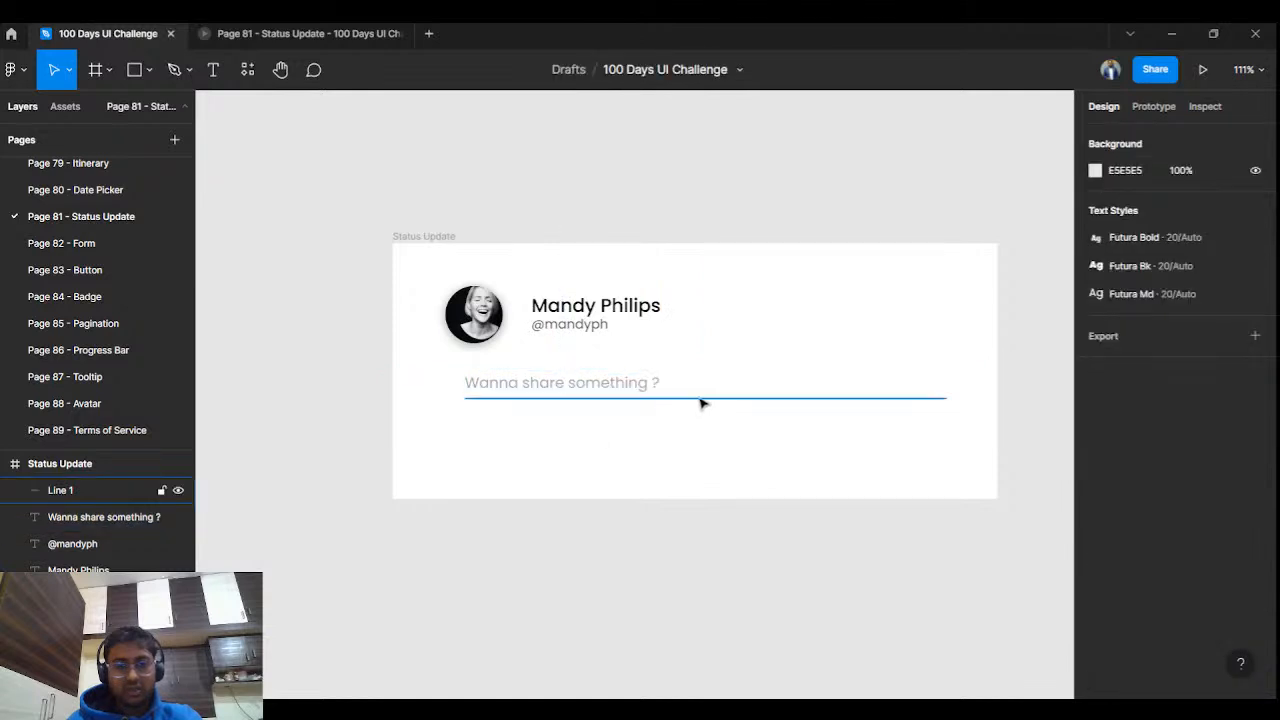
# Recolour the underline's stroke to a pale grey, starting from 5A5A5A.
pyautogui.click(702, 399)
pyautogui.click(1095, 541)
pyautogui.write('5A5A5A')
pyautogui.press('Return')
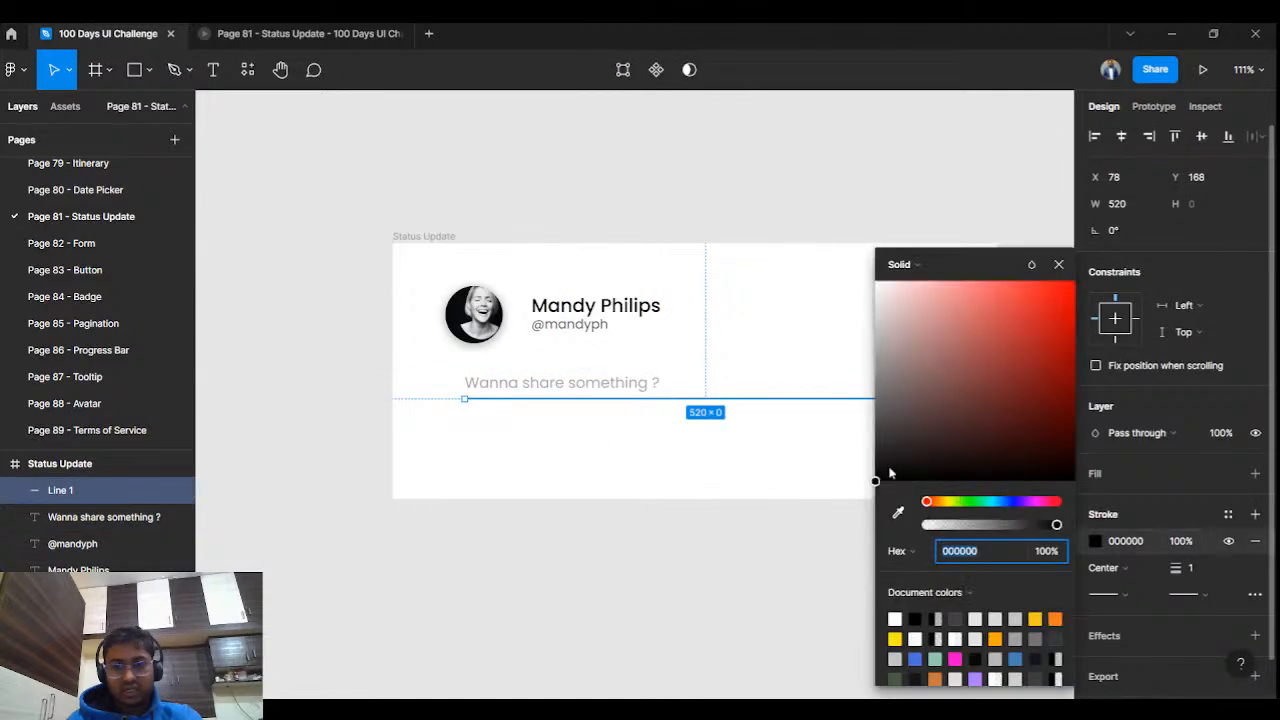
pyautogui.moveTo(858, 396); pyautogui.dragTo(845, 343)
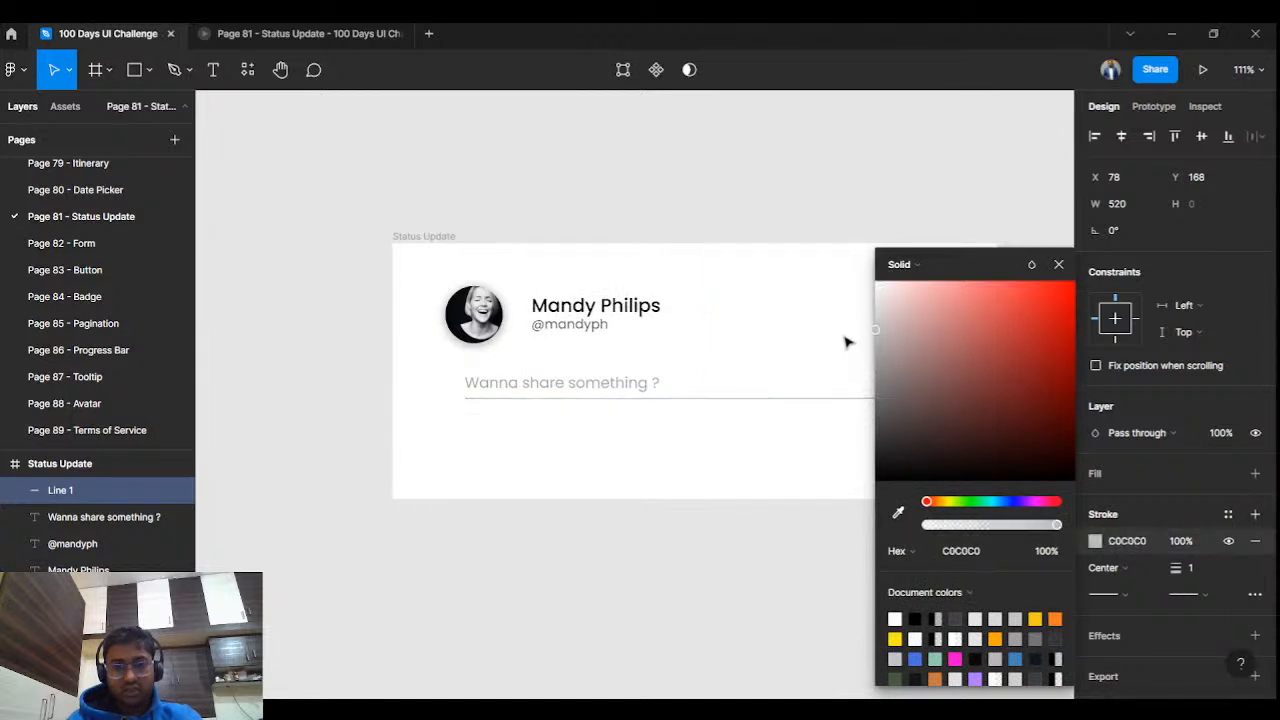
pyautogui.click(729, 309)
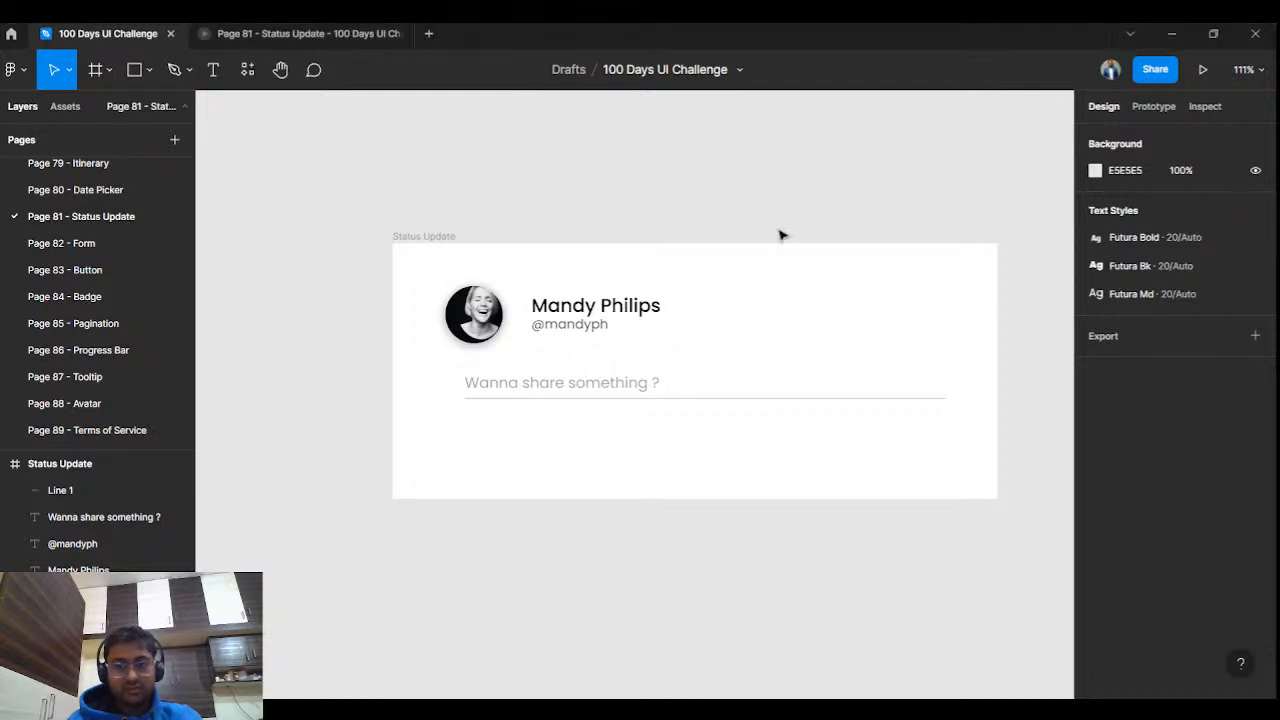
# Fine-tune the text's left alignment with the underline, then launch the Unsplash plugin.
pyautogui.moveTo(693, 357); pyautogui.dragTo(619, 424)
pyautogui.click(683, 435)
pyautogui.click(704, 398)
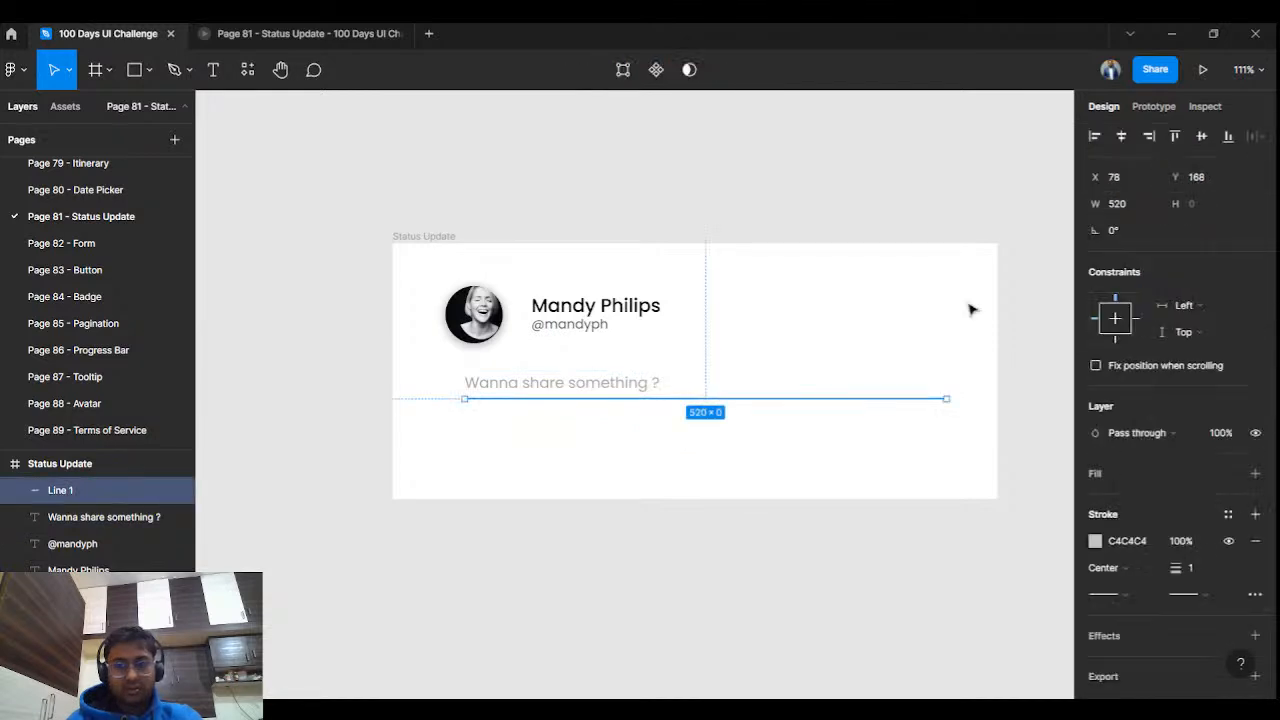
pyautogui.click(750, 358)
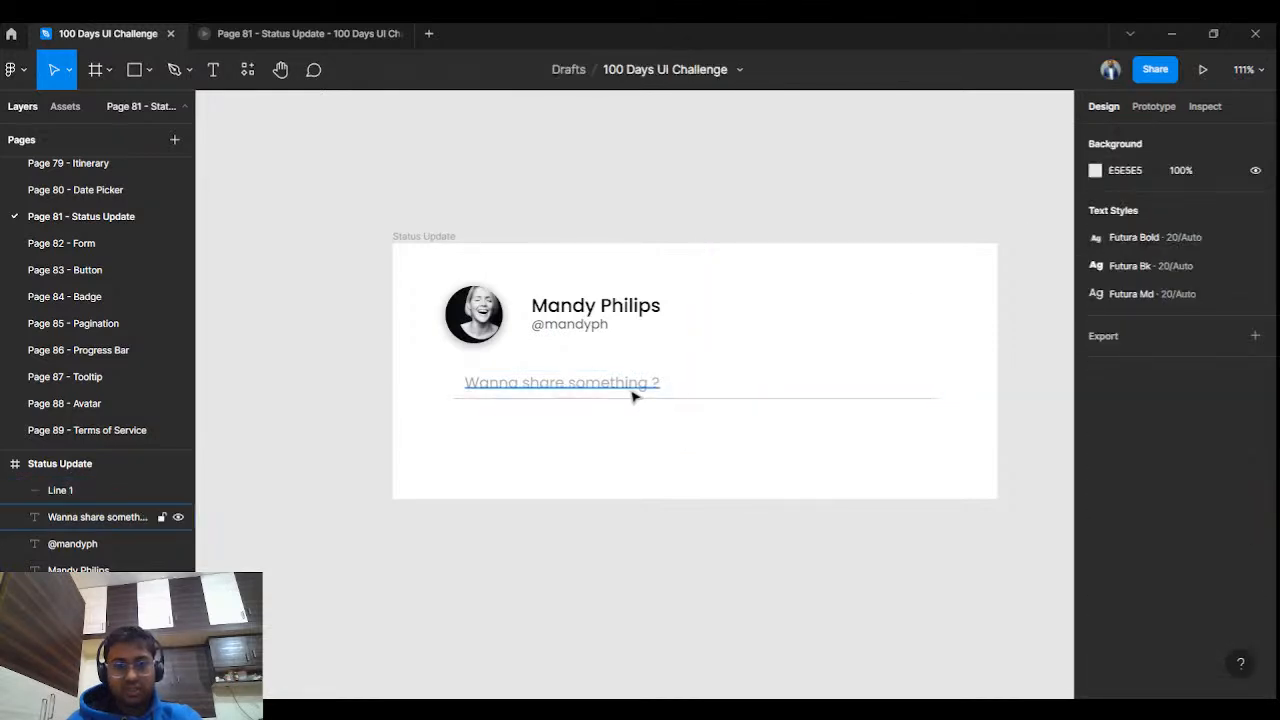
pyautogui.click(632, 394)
pyautogui.moveTo(632, 394); pyautogui.dragTo(625, 392)
pyautogui.click(763, 374)
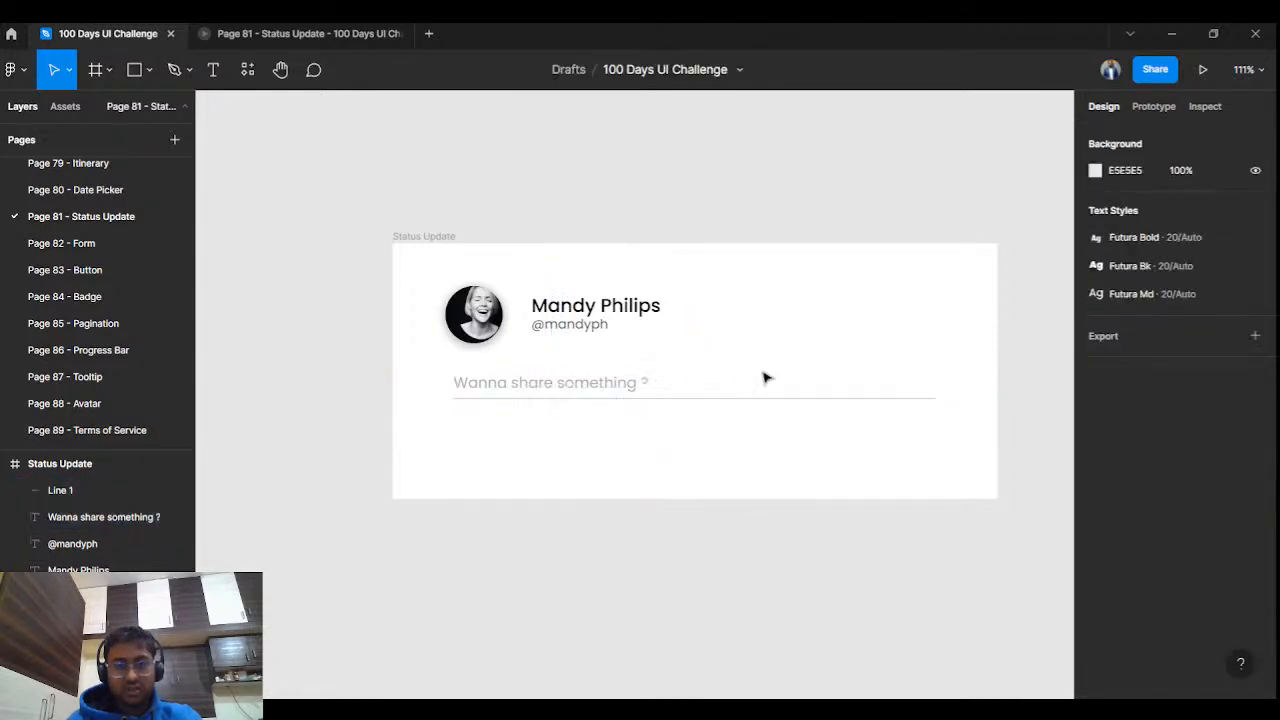
pyautogui.click(688, 400)
pyautogui.keyDown('shift'); pyautogui.click(630, 390); pyautogui.keyUp('shift')
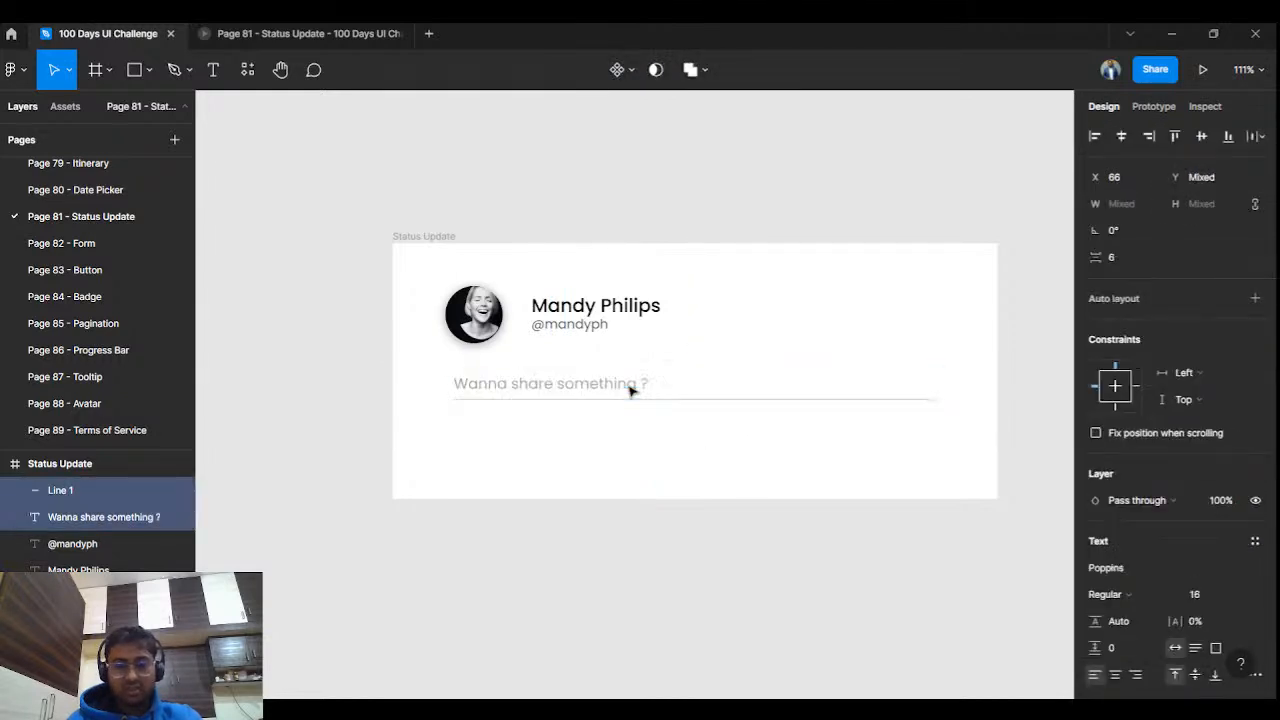
pyautogui.click(608, 209)
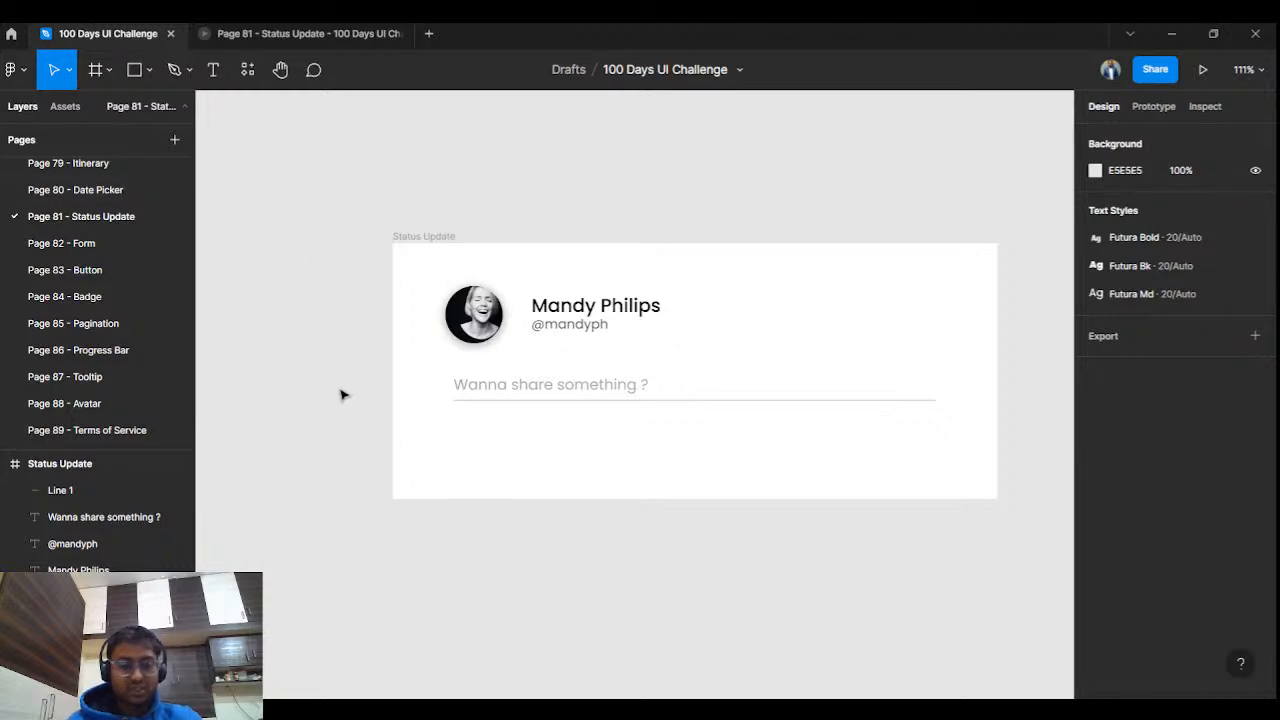
pyautogui.hotkey('ctrl', 'alt', 'p')
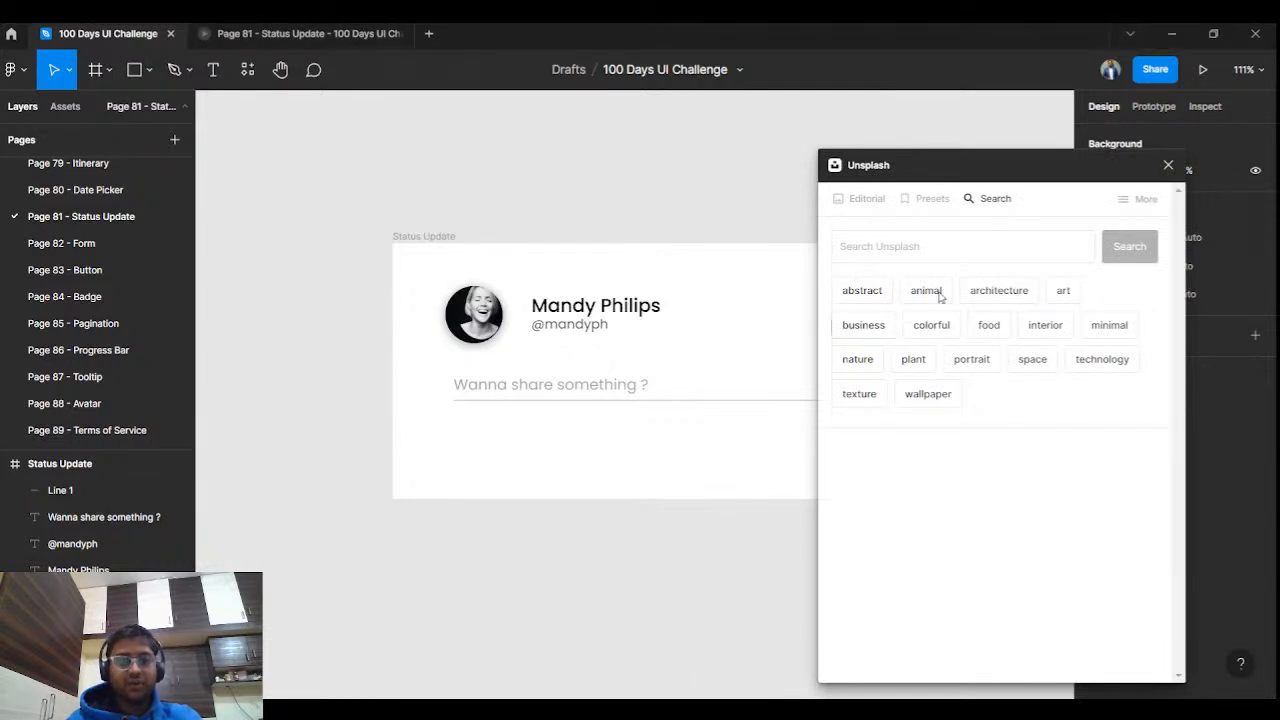
# Close Unsplash and launch the Bootstrap Icons plugin from Quick Actions.
pyautogui.click(1168, 165)
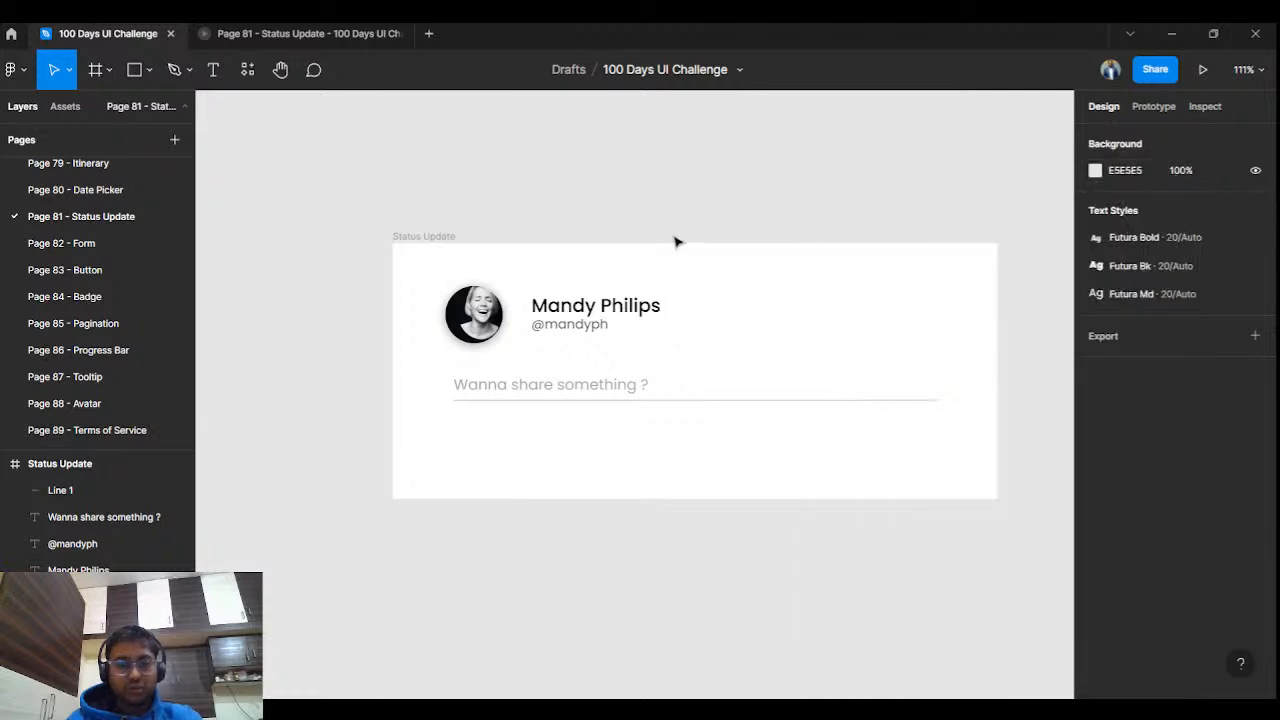
pyautogui.hotkey('ctrl', '/')
pyautogui.write('boot')
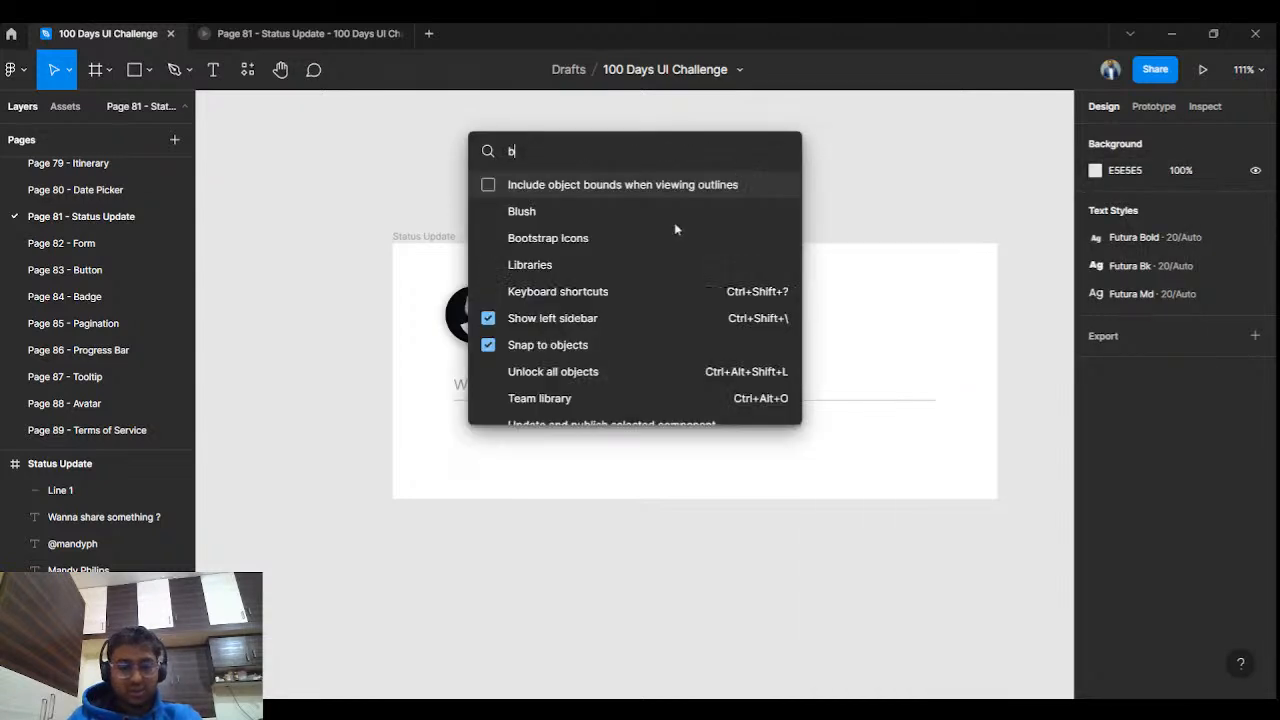
pyautogui.press('Return')
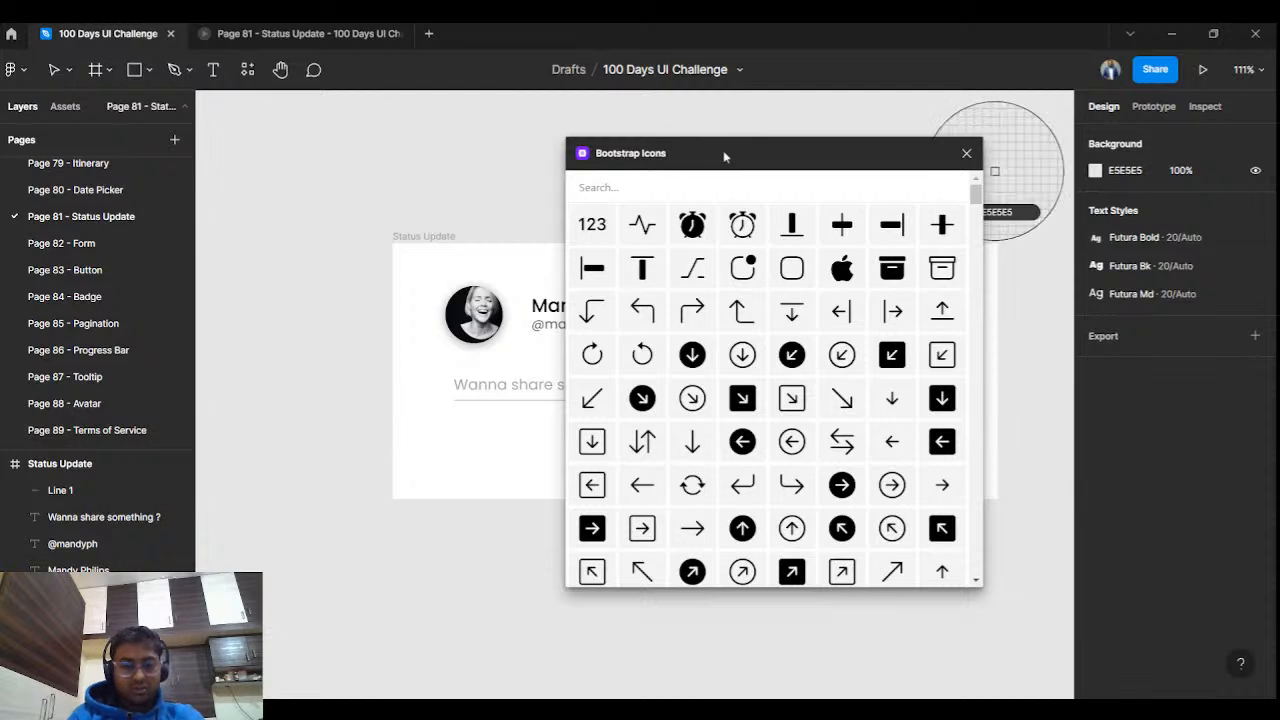
# Insert the Bootstrap Image icon and place it below the Status Update card.
pyautogui.press('f')
pyautogui.click(845, 185)
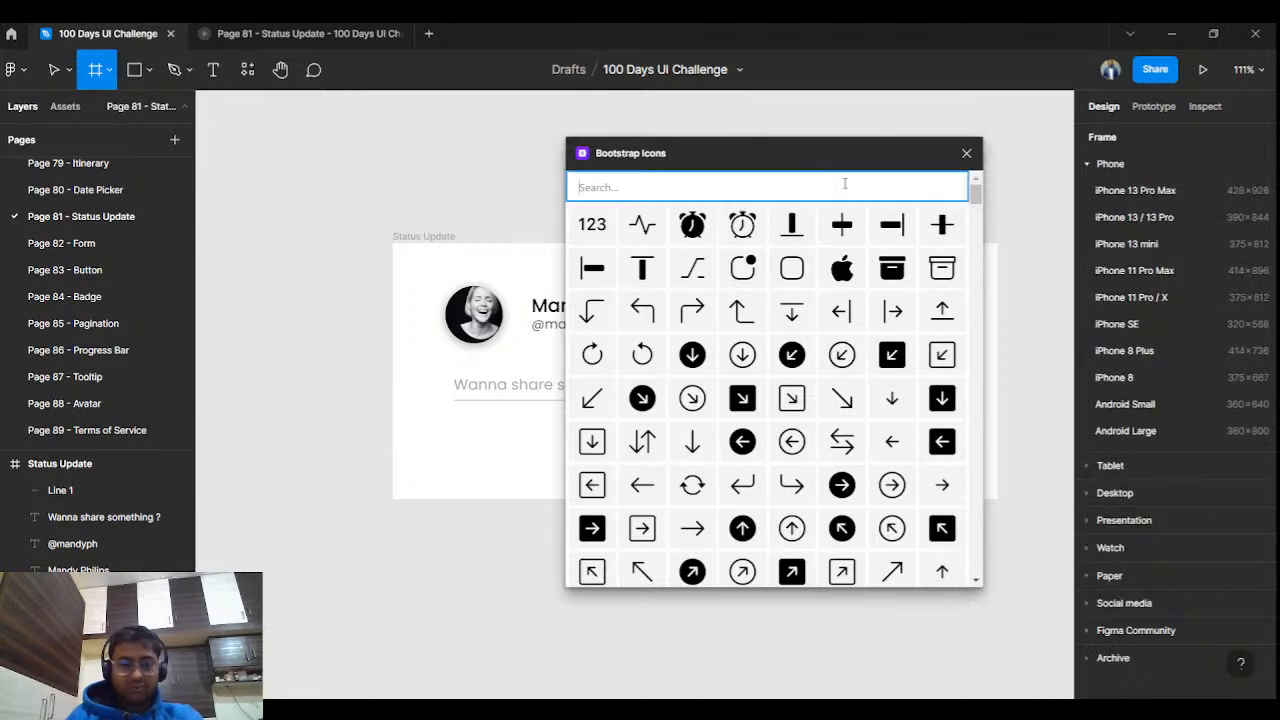
pyautogui.write('image')
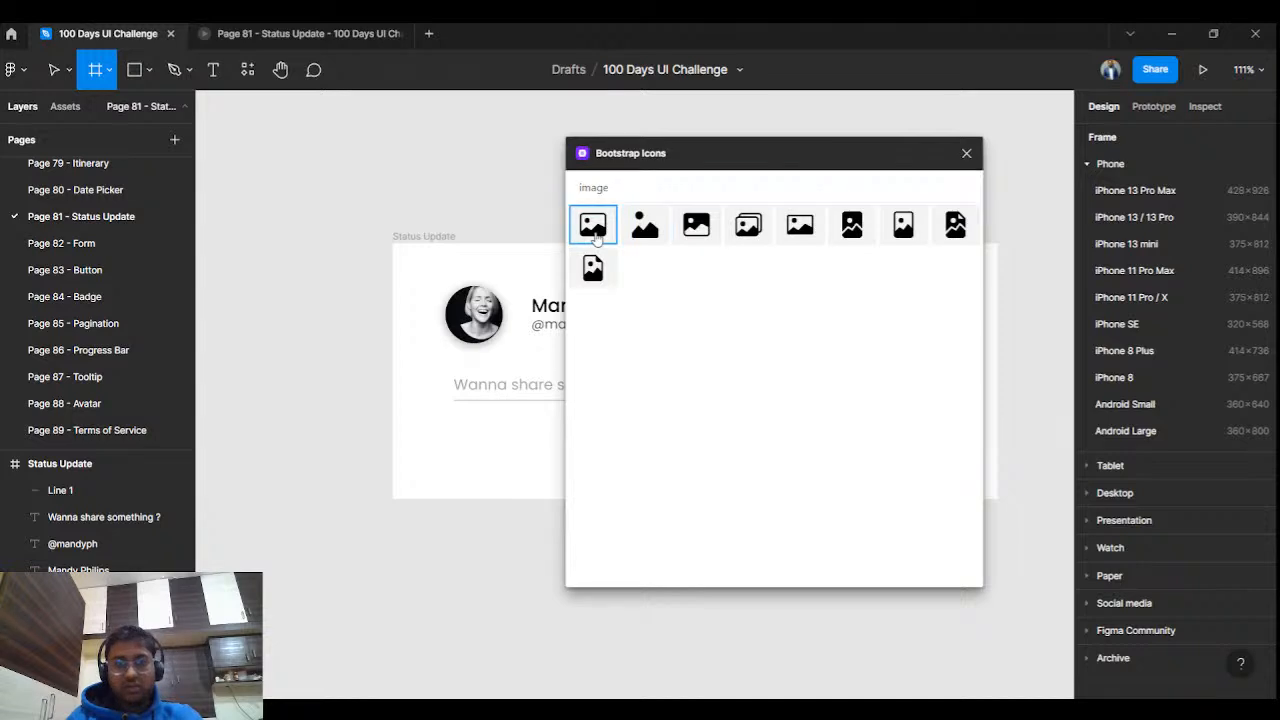
pyautogui.click(593, 226)
pyautogui.moveTo(503, 227); pyautogui.dragTo(506, 497)
pyautogui.hotkey('ctrl', 'z')
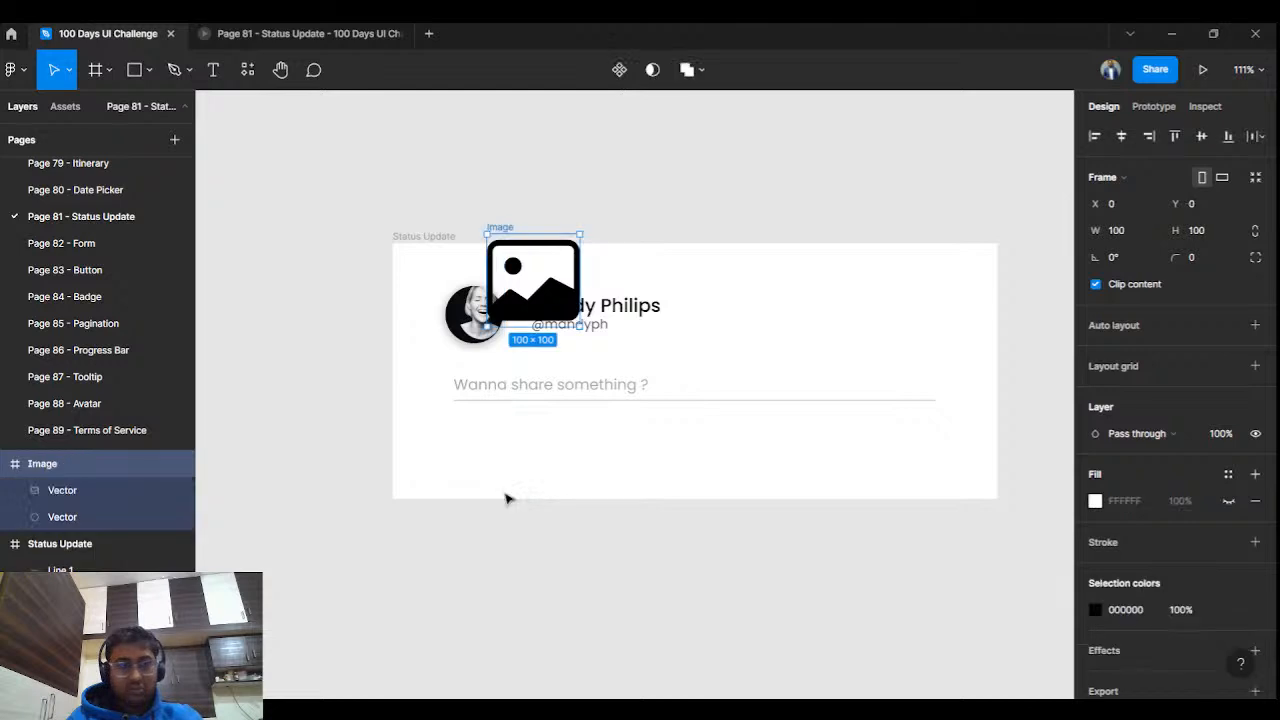
pyautogui.click(534, 174)
pyautogui.click(503, 268)
pyautogui.moveTo(503, 268); pyautogui.dragTo(456, 576)
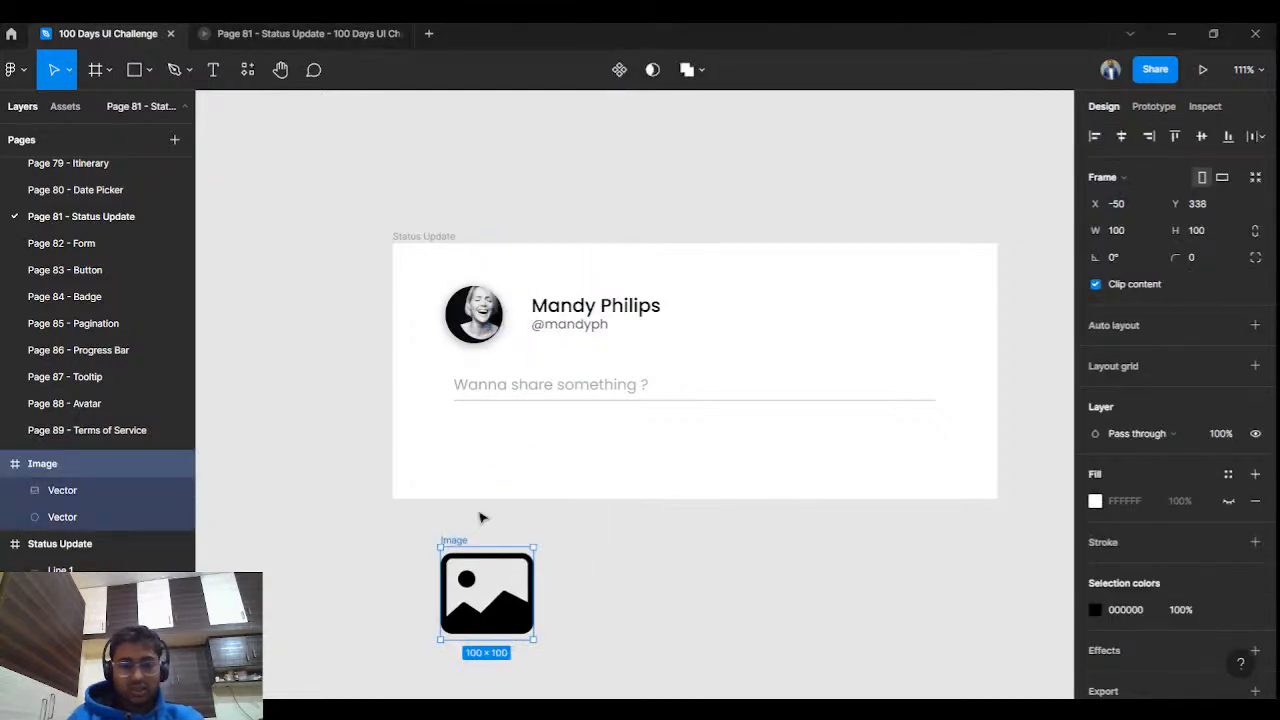
# Insert the EmojiSmile icon and place it beside the Image icon.
pyautogui.hotkey('ctrl', 'alt', 'p')
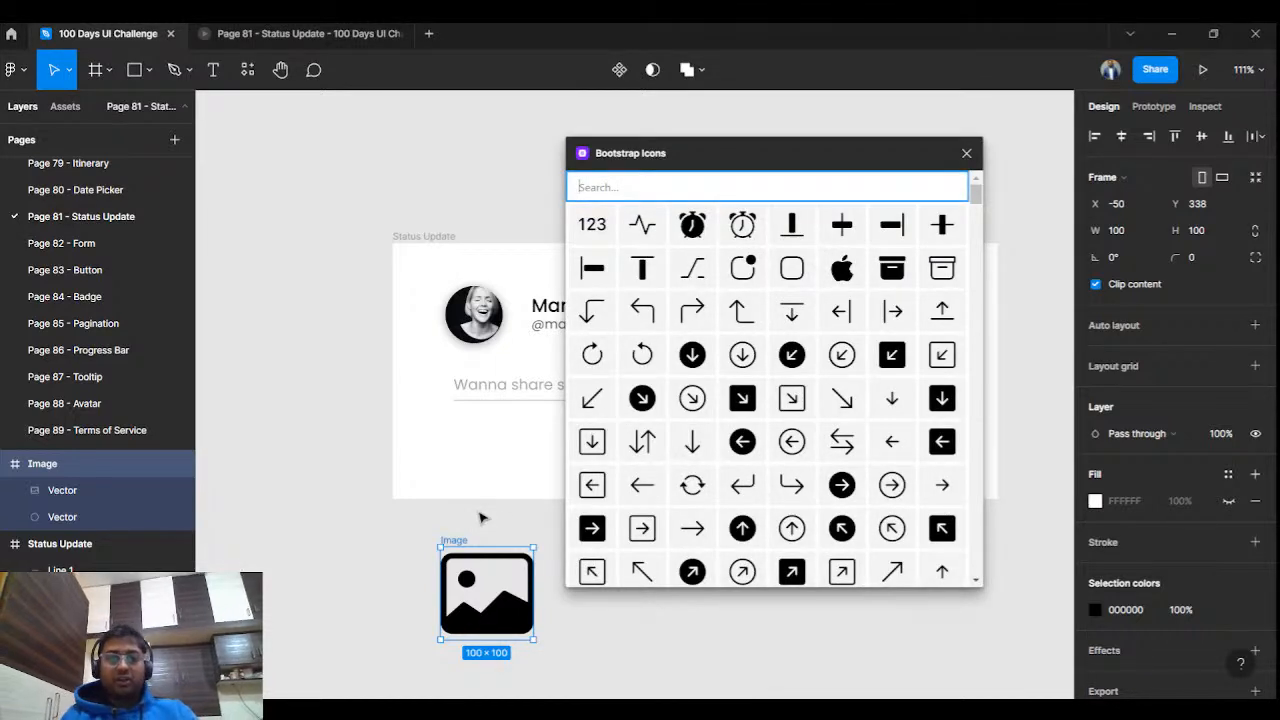
pyautogui.hotkey('alt', 'Tab')
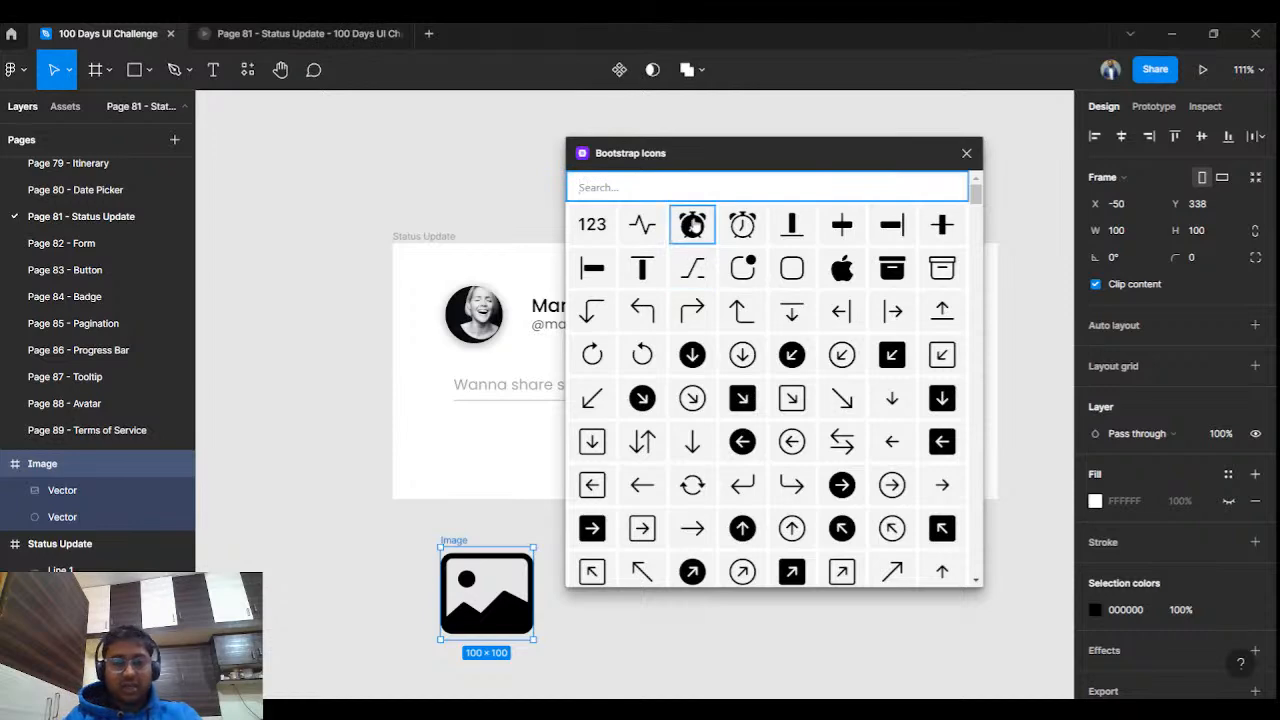
pyautogui.write('emoji')
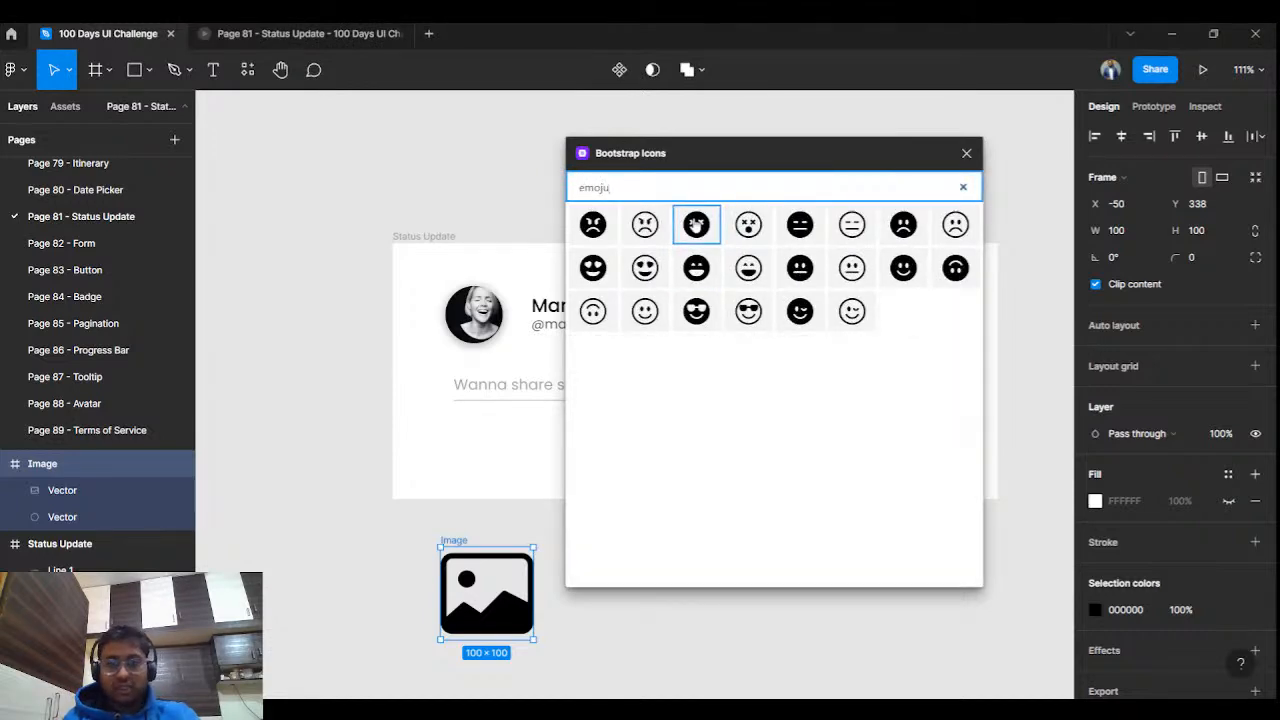
pyautogui.click(641, 311)
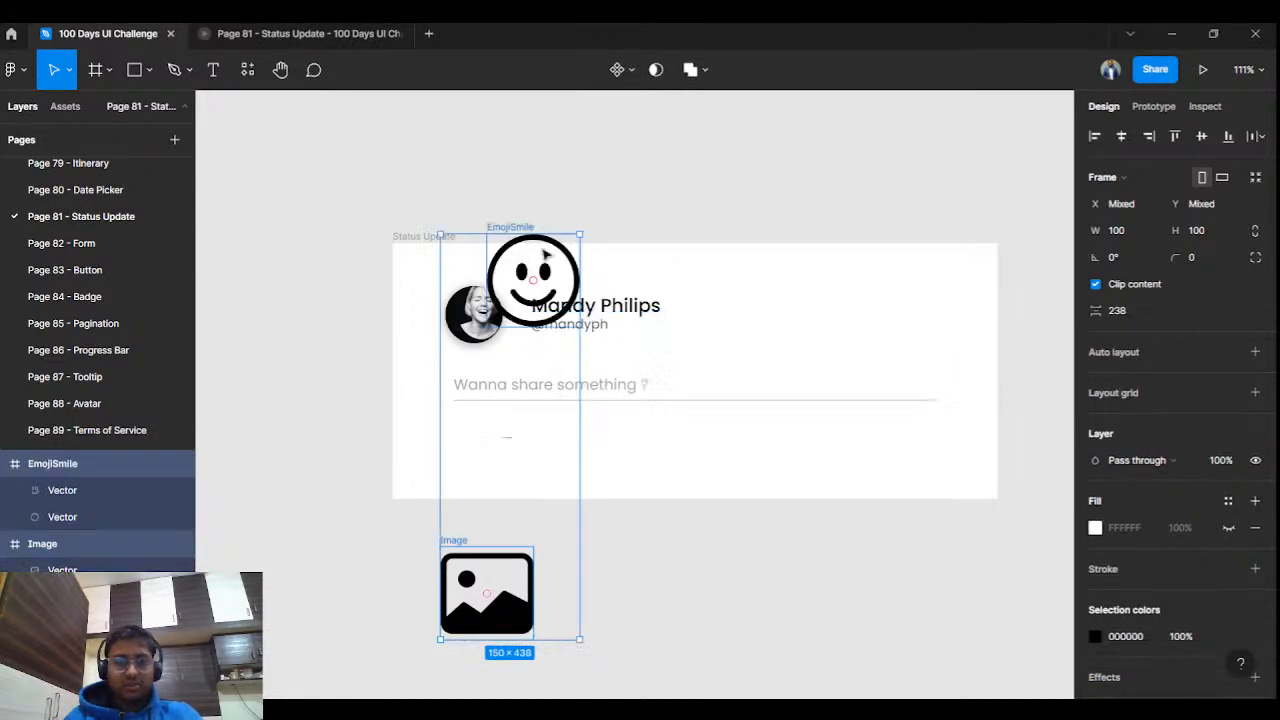
pyautogui.click(578, 166)
pyautogui.moveTo(516, 228); pyautogui.dragTo(594, 541)
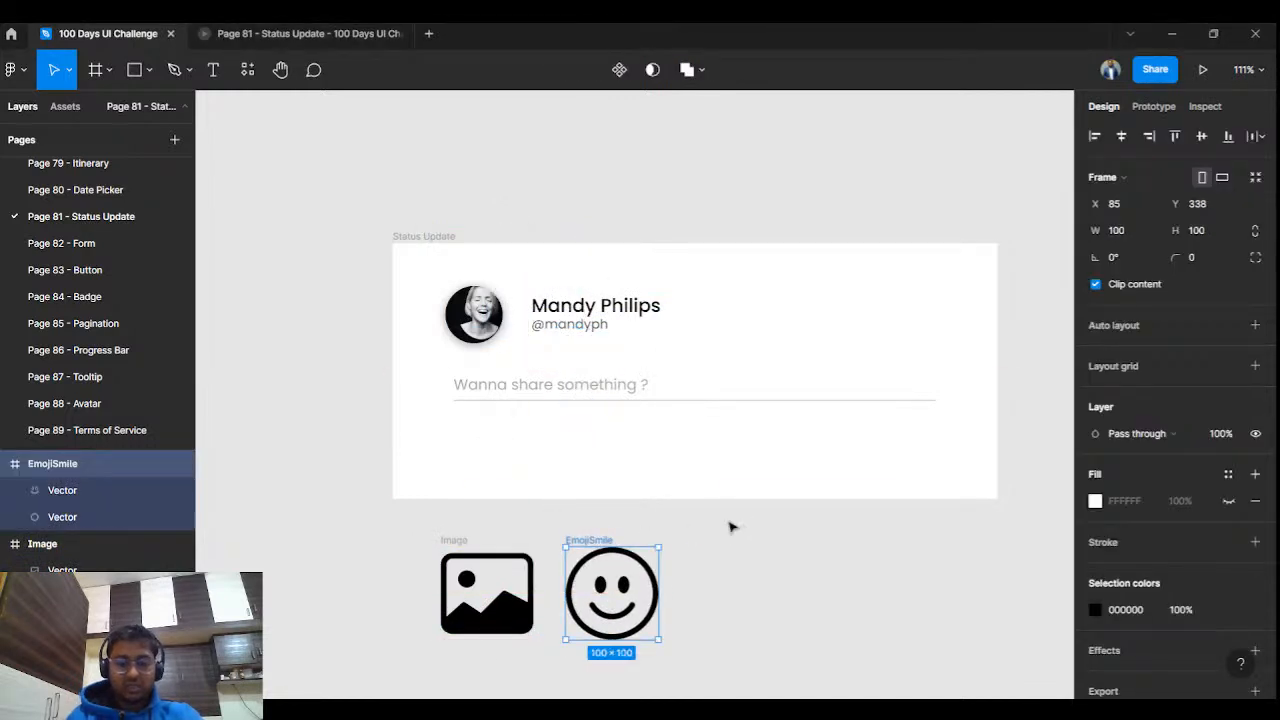
# Insert the Tag icon and place it in the row beside the smiley.
pyautogui.hotkey('ctrl', 'alt', 'p')
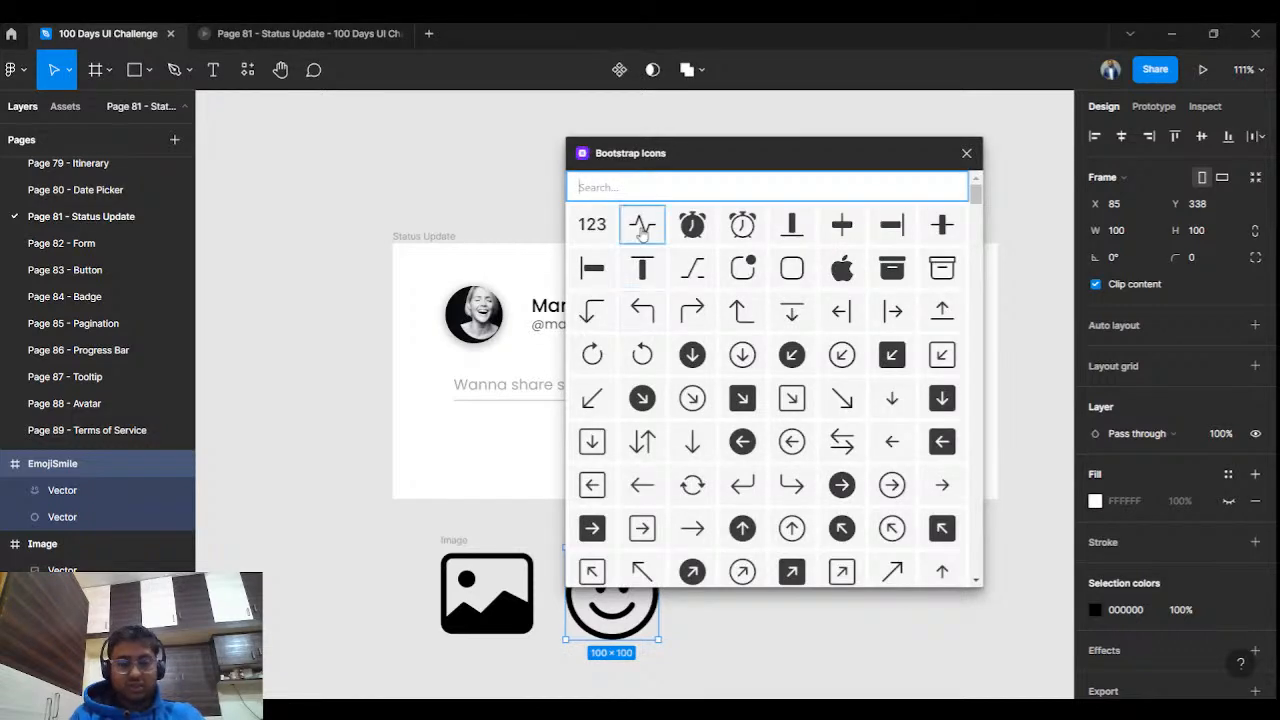
pyautogui.write('tag')
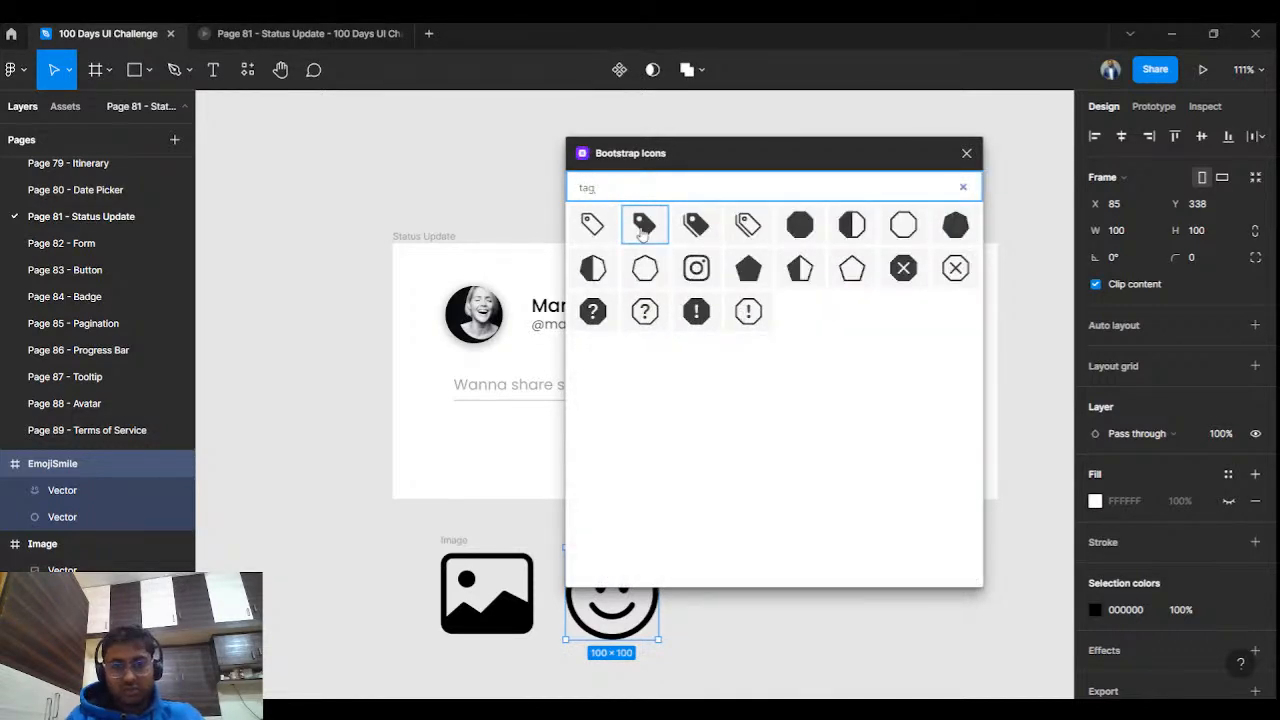
pyautogui.click(613, 226)
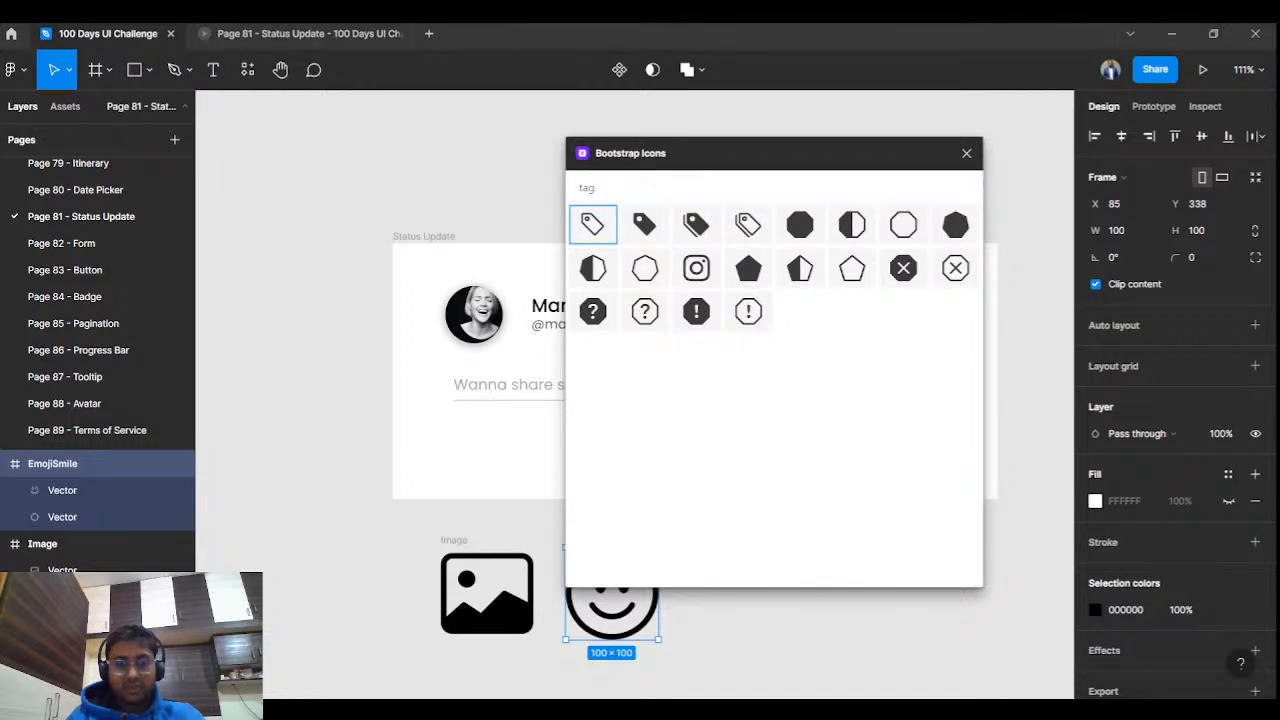
pyautogui.click(603, 229)
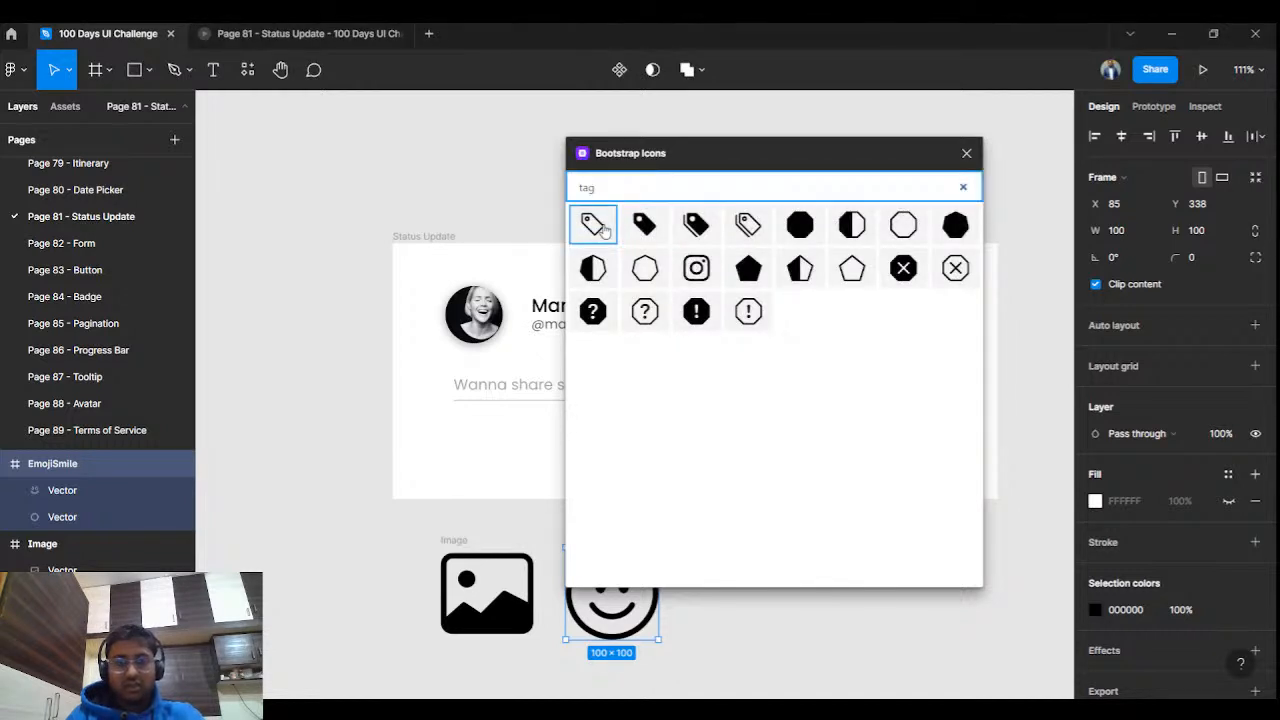
pyautogui.click(603, 229)
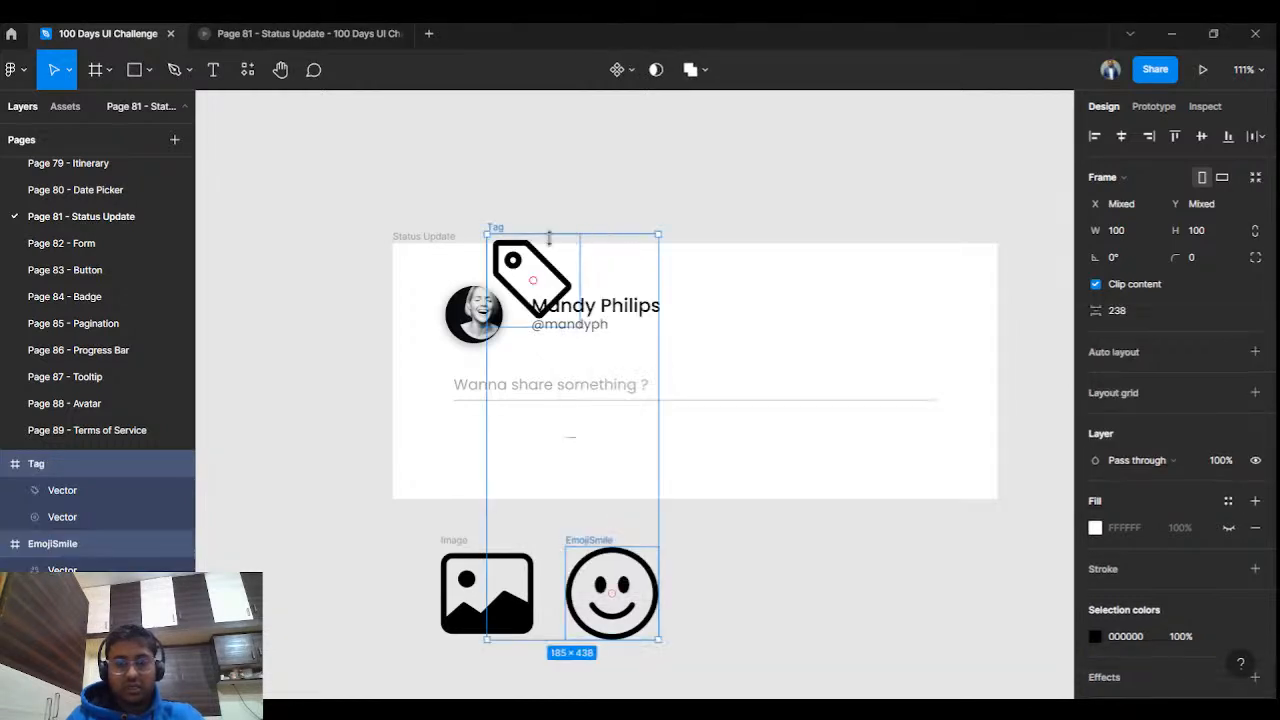
pyautogui.moveTo(520, 234); pyautogui.dragTo(543, 251)
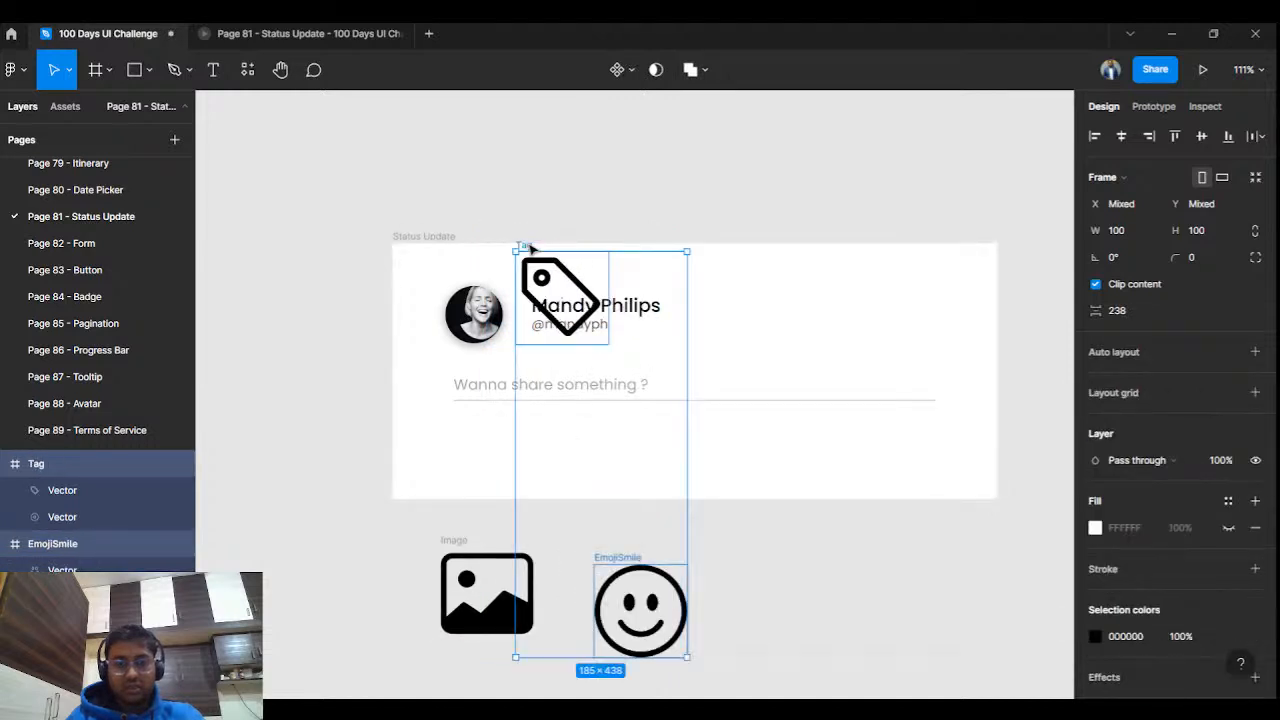
pyautogui.hotkey('ctrl', 'z')
pyautogui.click(610, 124)
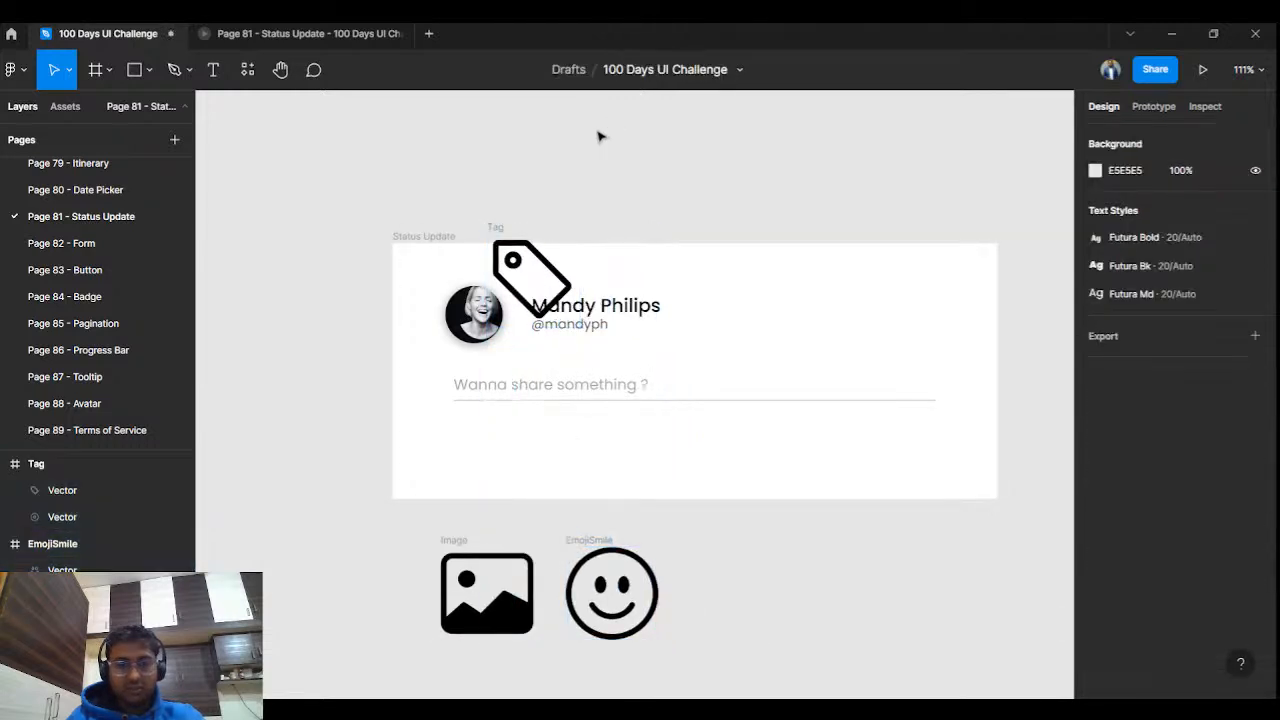
pyautogui.moveTo(537, 298); pyautogui.dragTo(733, 617)
pyautogui.click(829, 563)
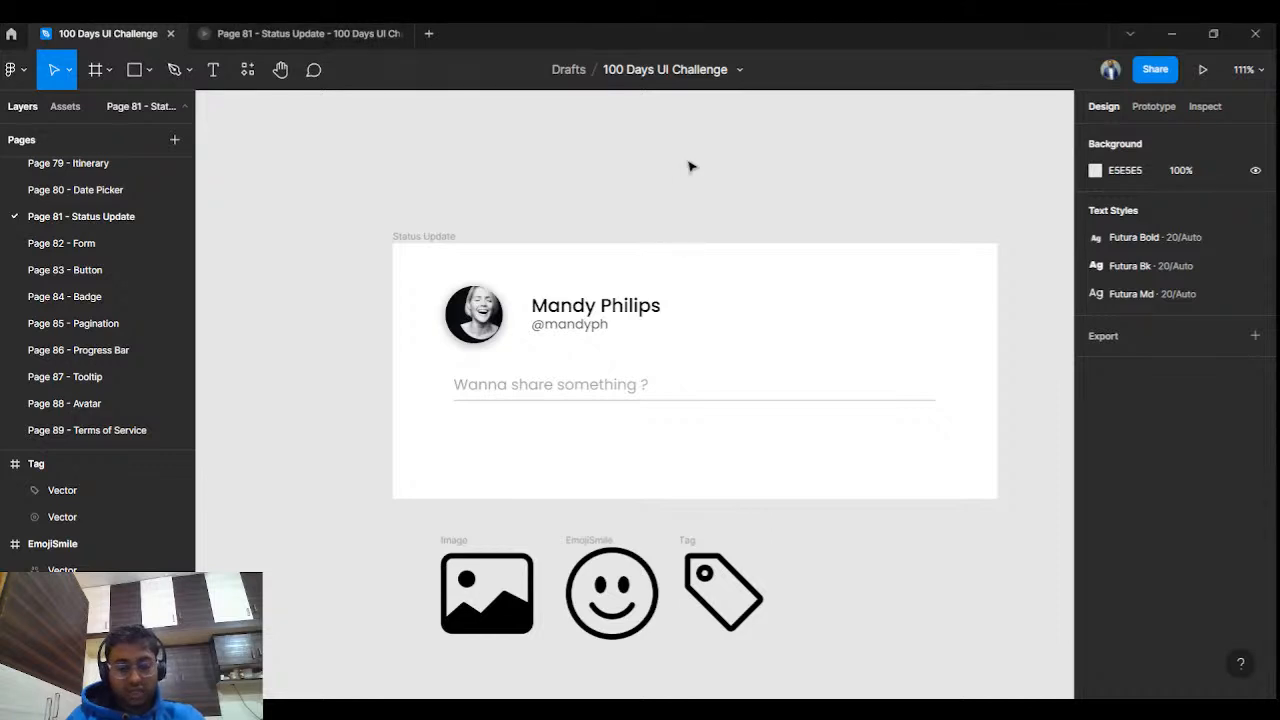
# Insert the PinMap icon, line it up next to the Tag icon, and close the plugin.
pyautogui.hotkey('ctrl', 'alt', 'p')
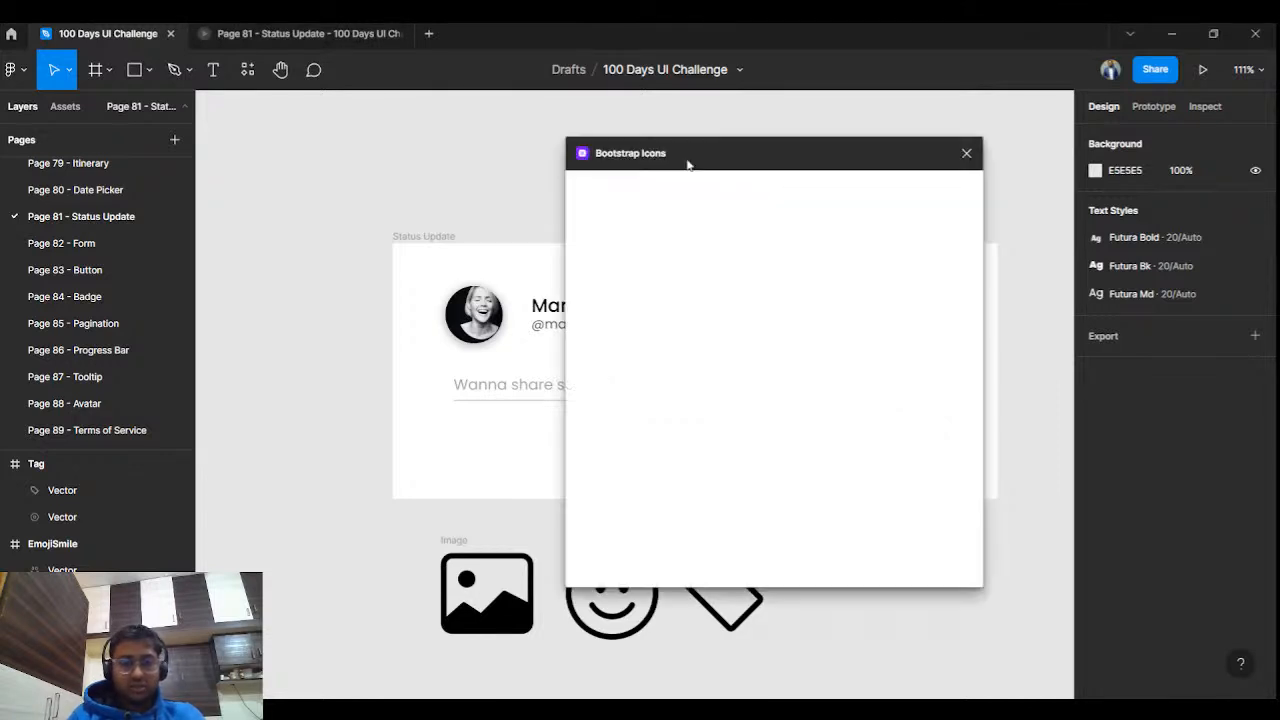
pyautogui.write('location')
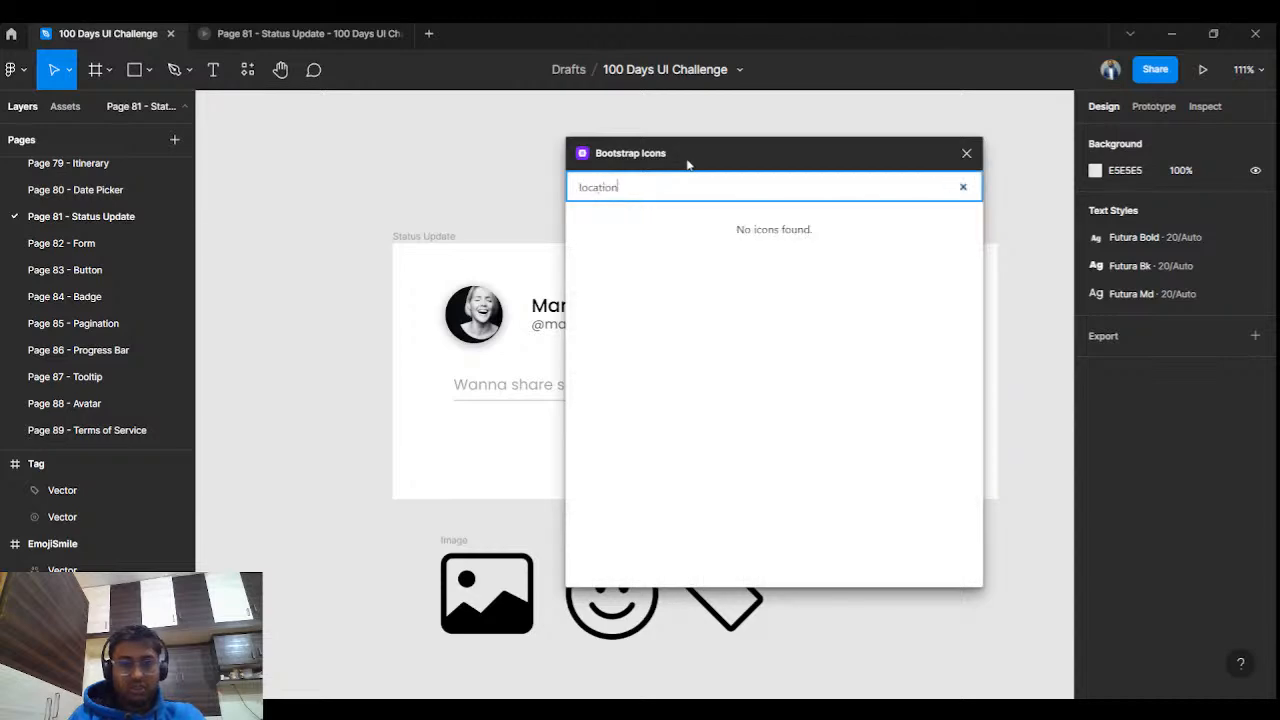
pyautogui.press('BackSpace')
pyautogui.press('BackSpace')
pyautogui.press('BackSpace')
pyautogui.press('BackSpace')
pyautogui.press('BackSpace')
pyautogui.press('BackSpace')
pyautogui.press('BackSpace')
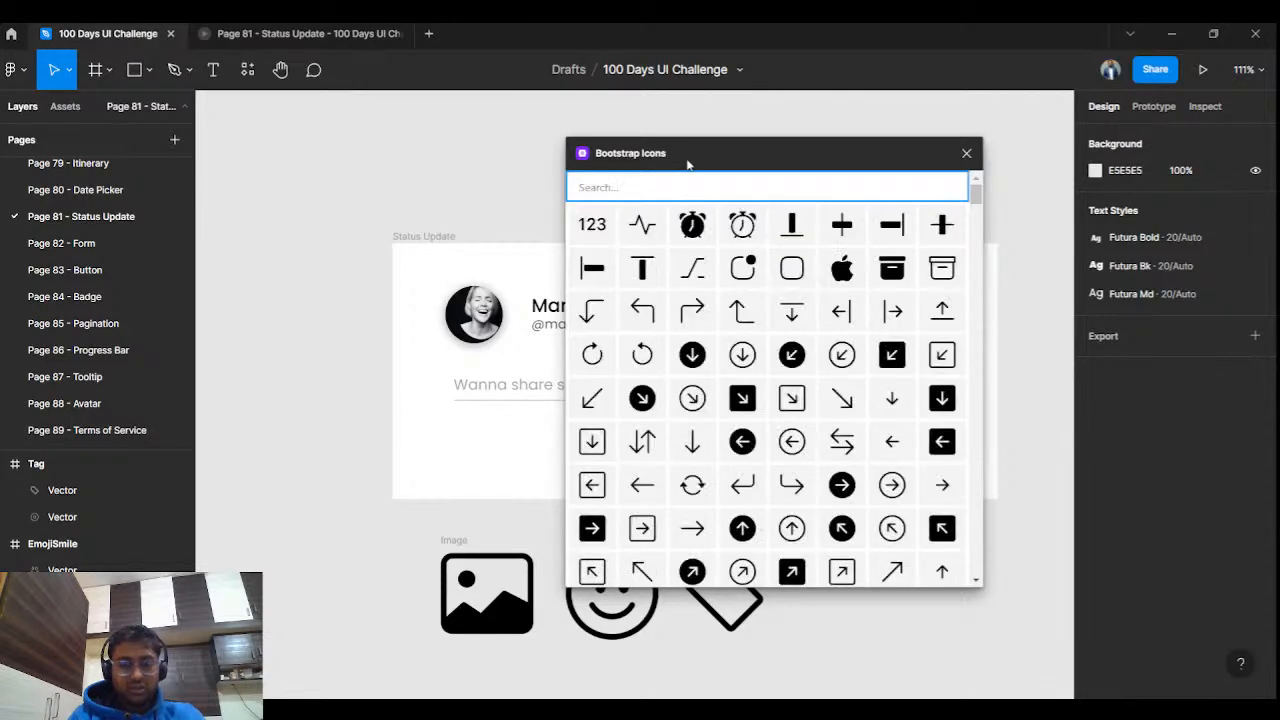
pyautogui.write('pin')
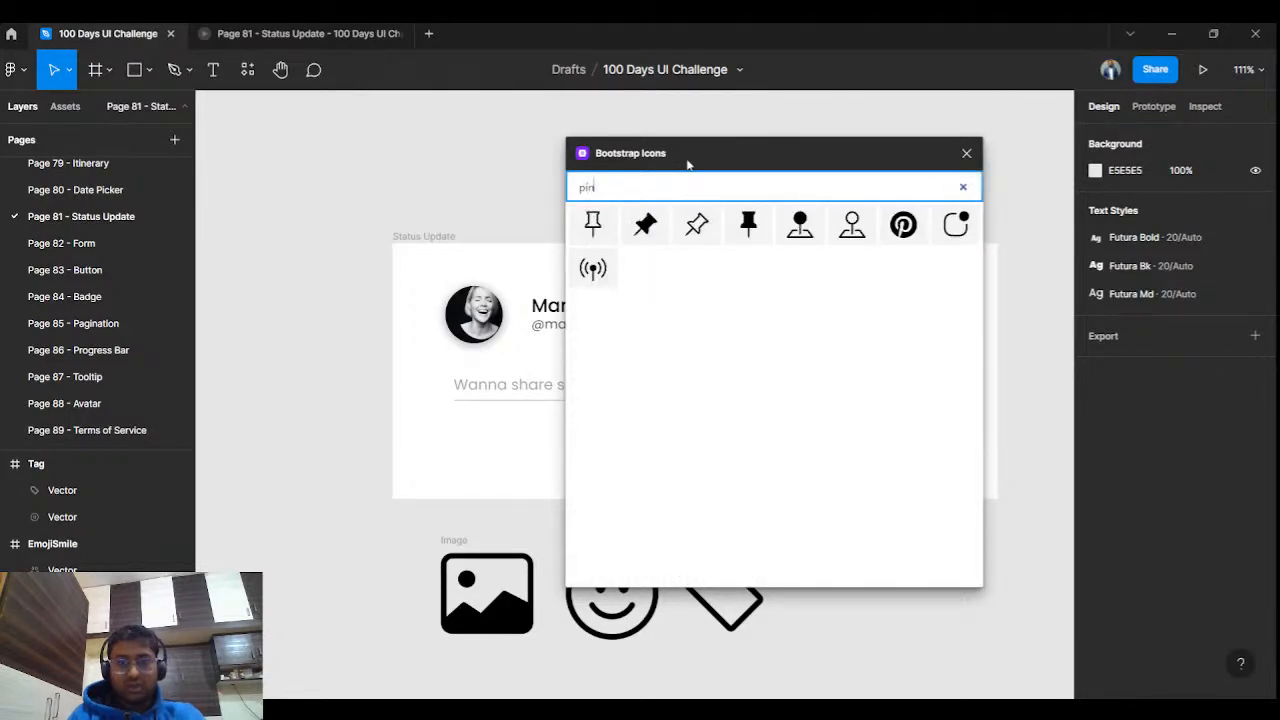
pyautogui.click(852, 225)
pyautogui.moveTo(503, 228); pyautogui.dragTo(824, 546)
pyautogui.click(955, 548)
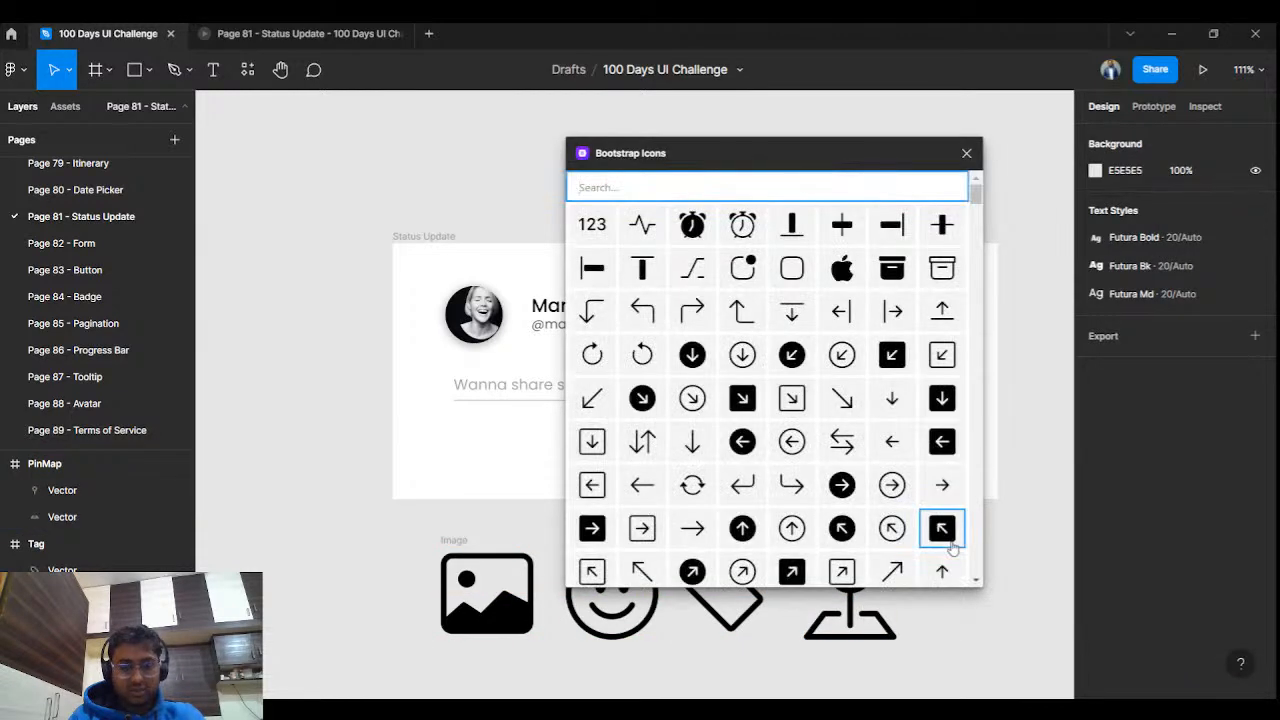
pyautogui.write('document')
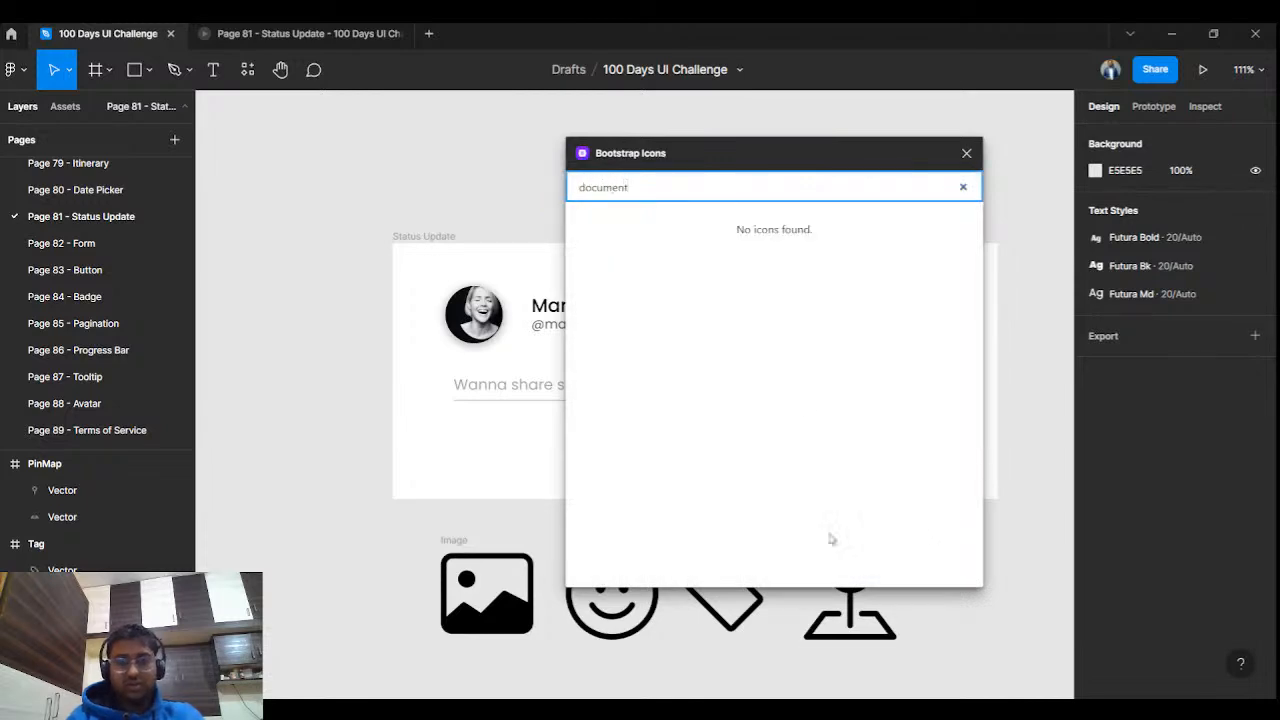
pyautogui.click(968, 156)
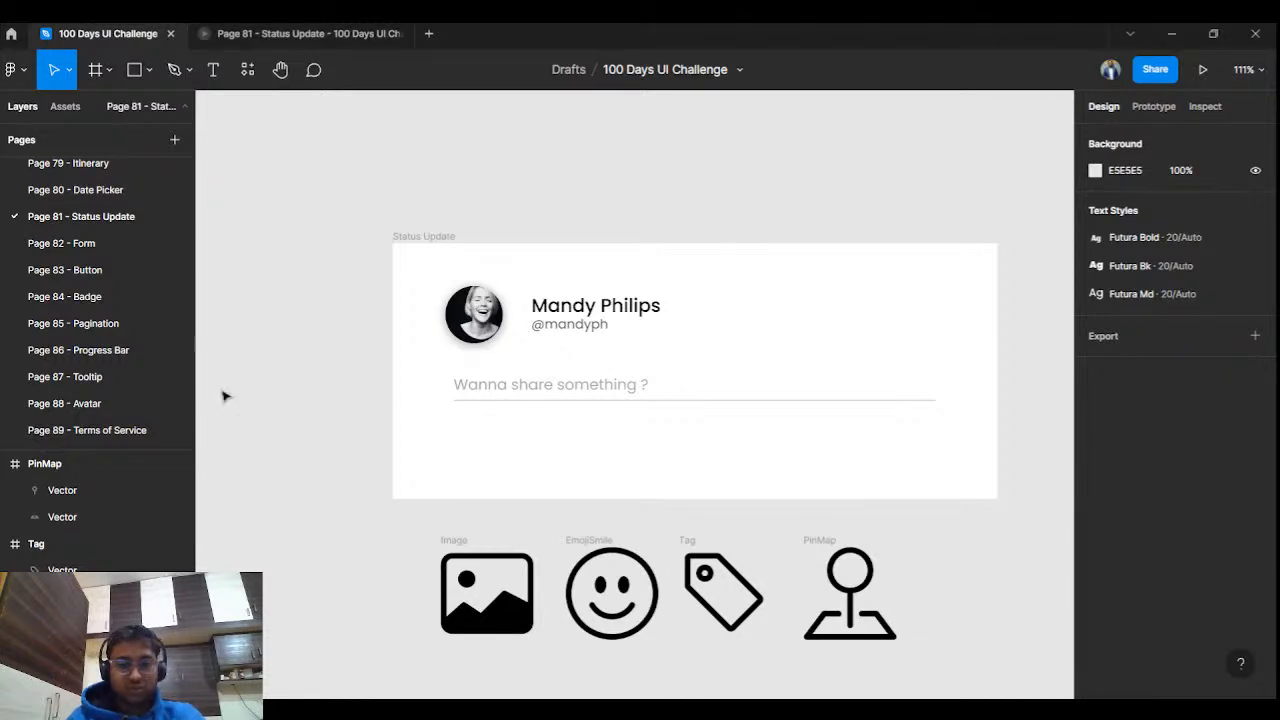
# Insert the CameraVideo icon from Bootstrap Icons and place it below the smiley icon.
pyautogui.scroll(-2, 530, 513)
pyautogui.scroll(2, 530, 513)
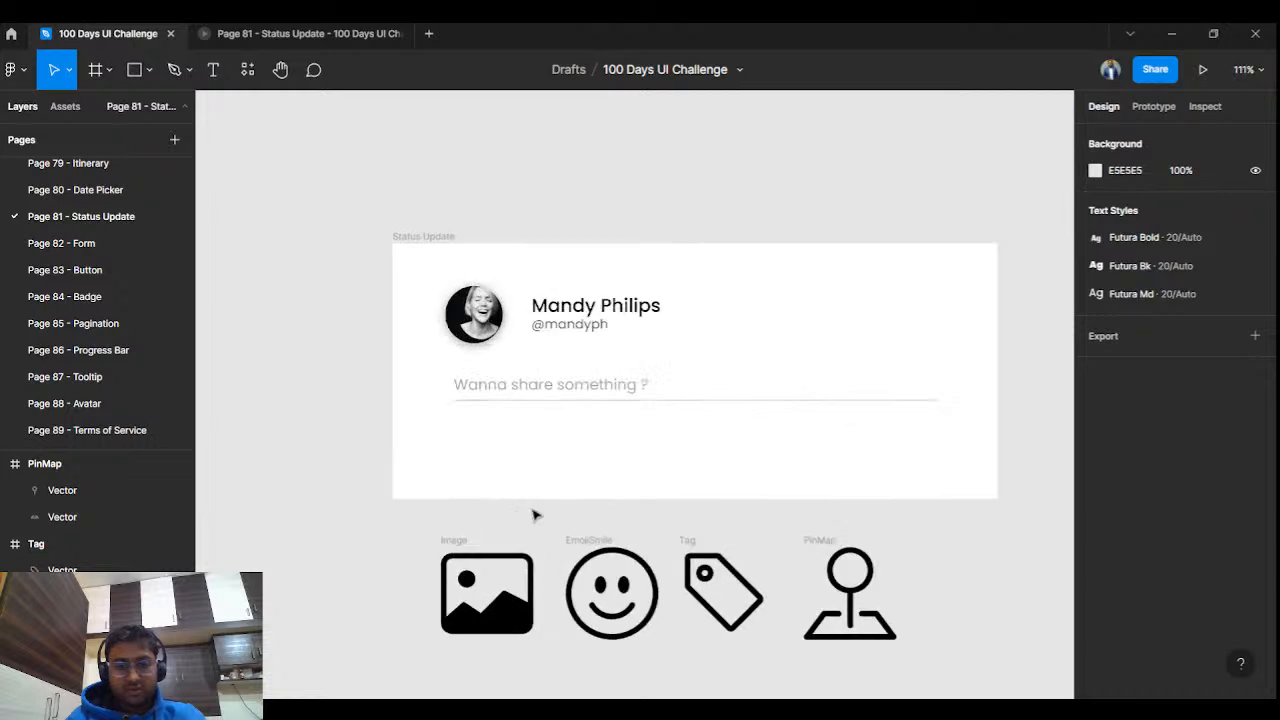
pyautogui.moveTo(669, 545); pyautogui.dragTo(681, 424)
pyautogui.hotkey('ctrl', 'alt', 'p')
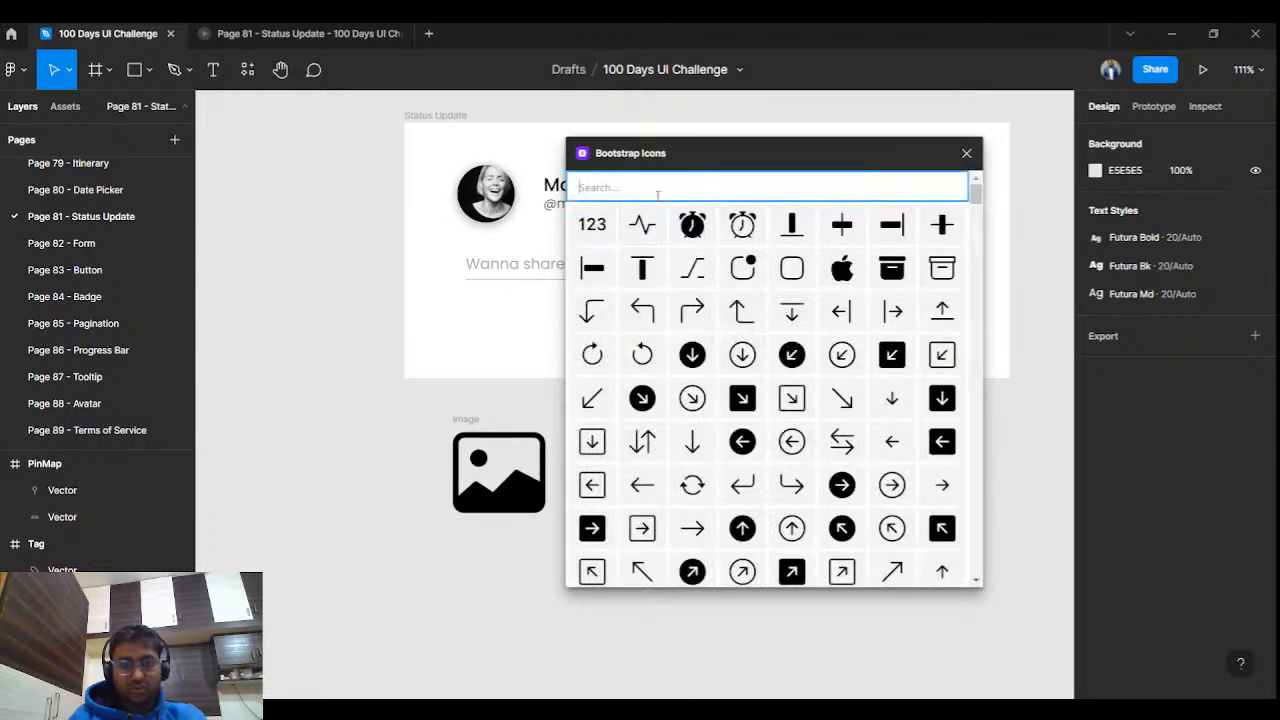
pyautogui.write('video')
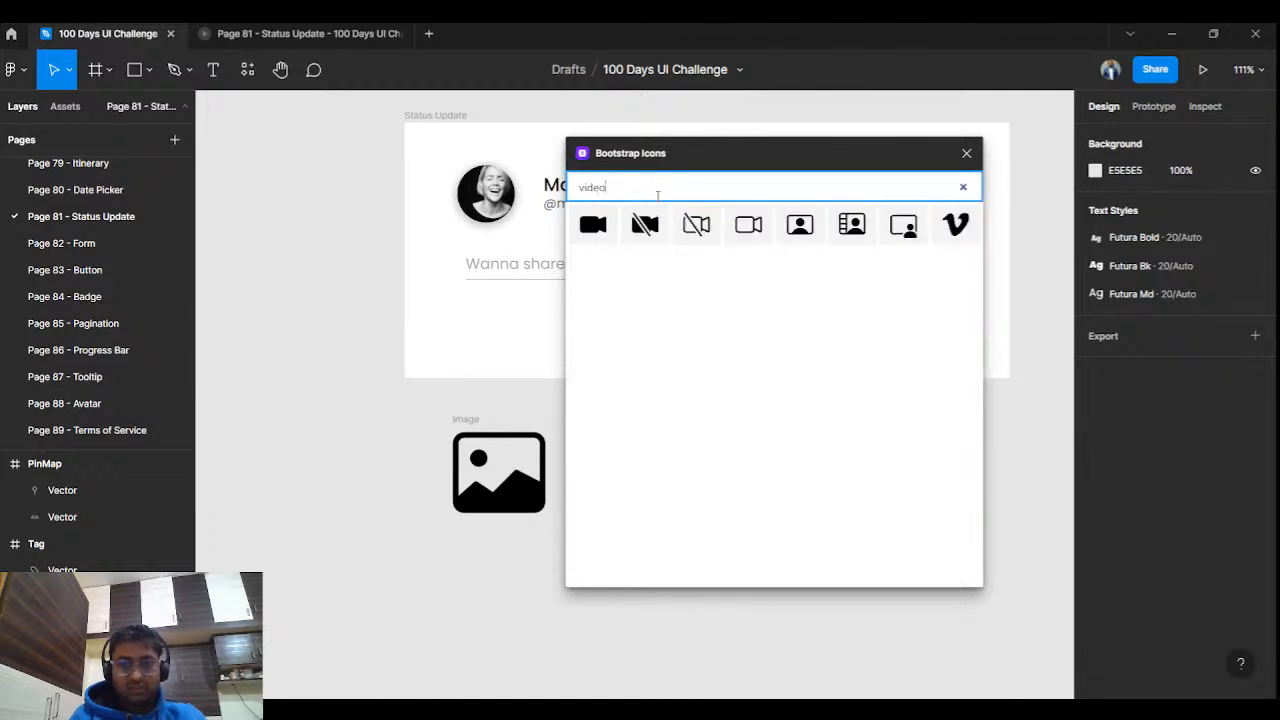
pyautogui.click(763, 236)
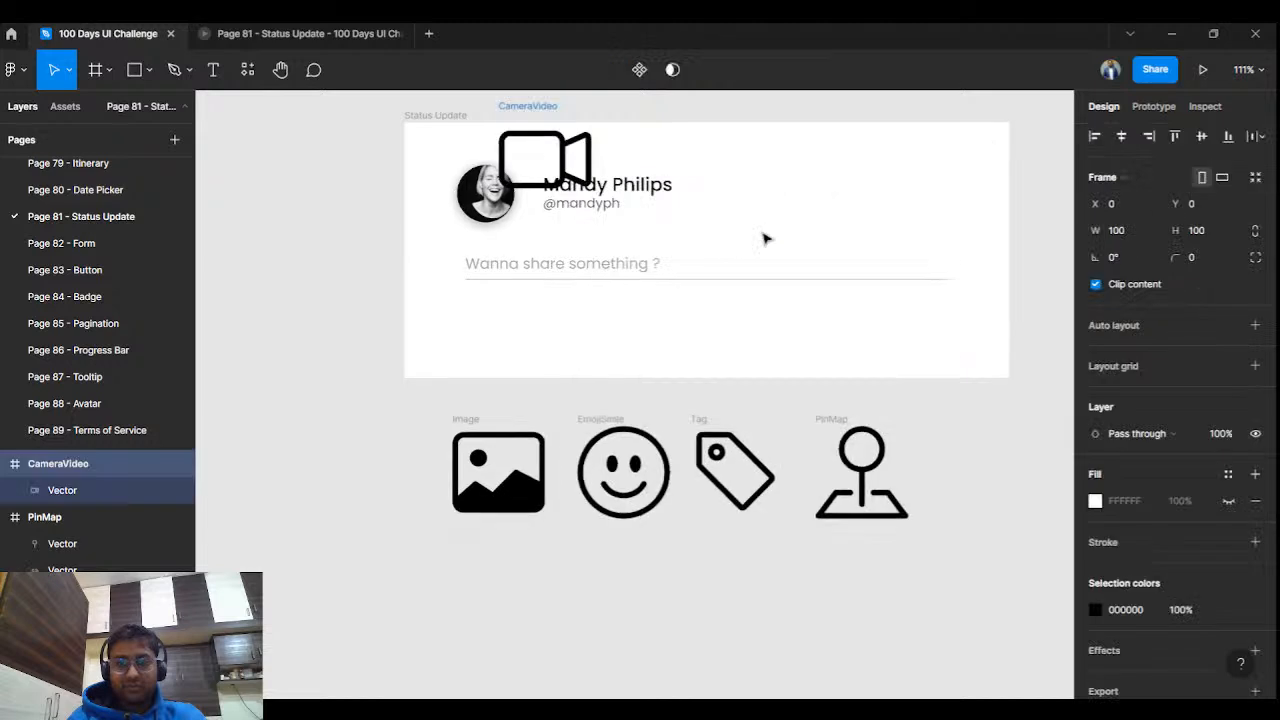
pyautogui.moveTo(516, 150); pyautogui.dragTo(590, 640)
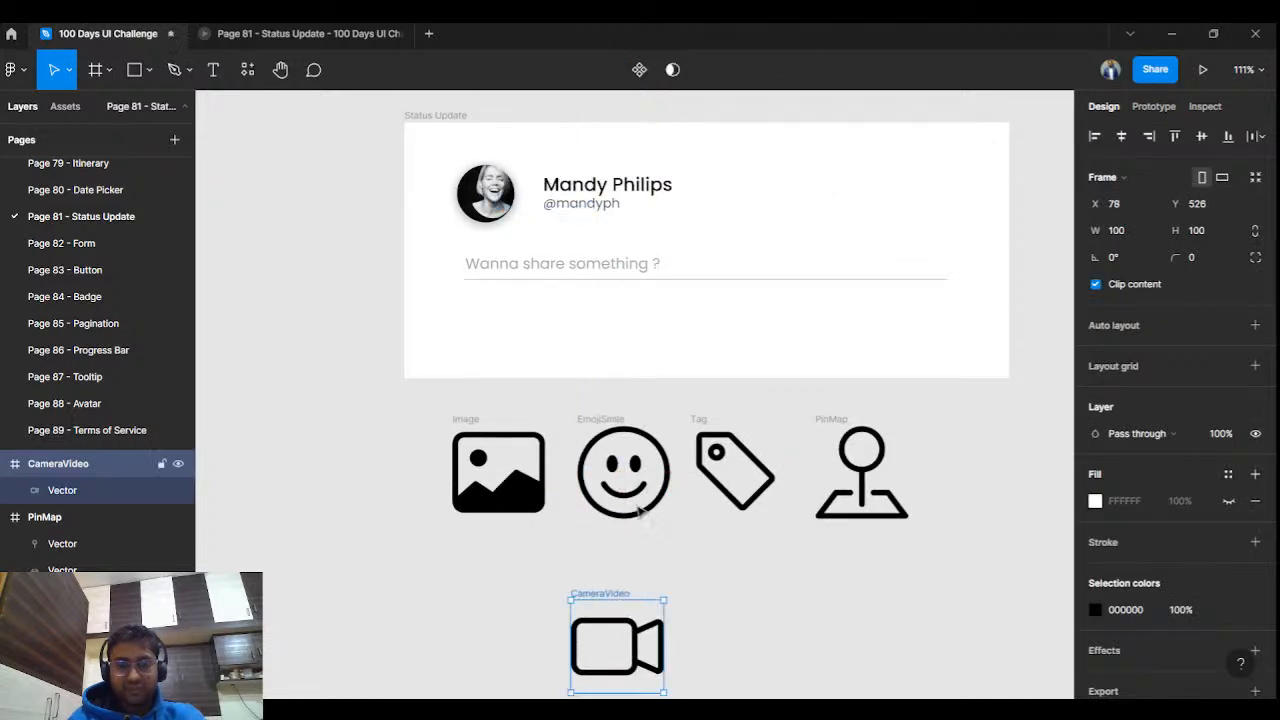
# Delete the smiley, move the camera and Tag icons into one evenly spaced row, and select all four.
pyautogui.moveTo(697, 440); pyautogui.dragTo(808, 582)
pyautogui.click(616, 427)
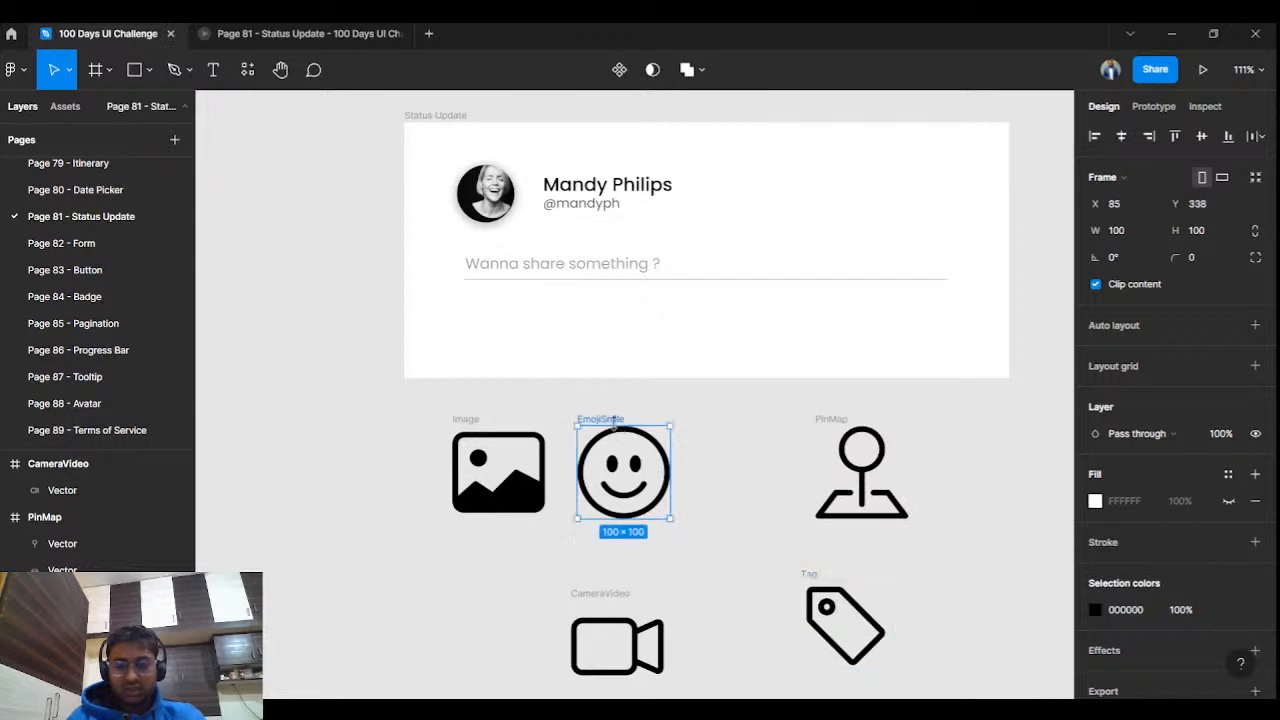
pyautogui.press('Delete')
pyautogui.moveTo(581, 600); pyautogui.dragTo(587, 423)
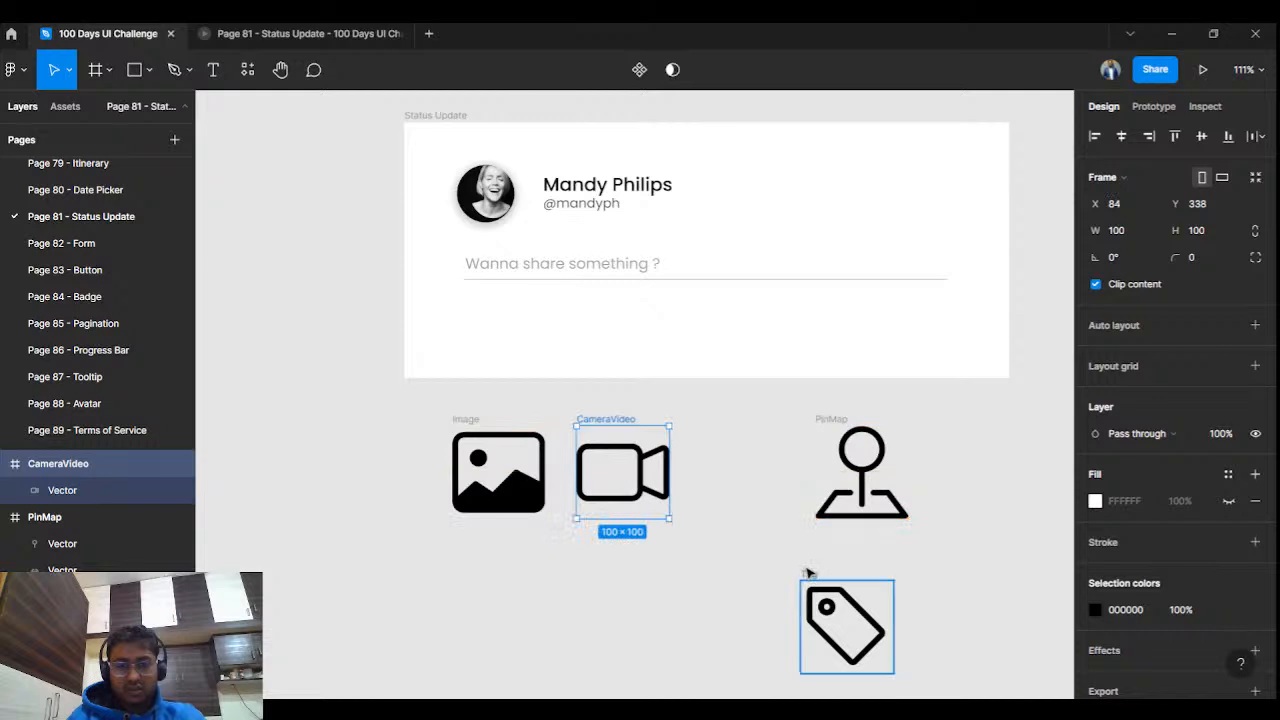
pyautogui.click(812, 585)
pyautogui.moveTo(820, 582); pyautogui.dragTo(724, 424)
pyautogui.click(934, 417)
pyautogui.moveTo(834, 421); pyautogui.dragTo(856, 420)
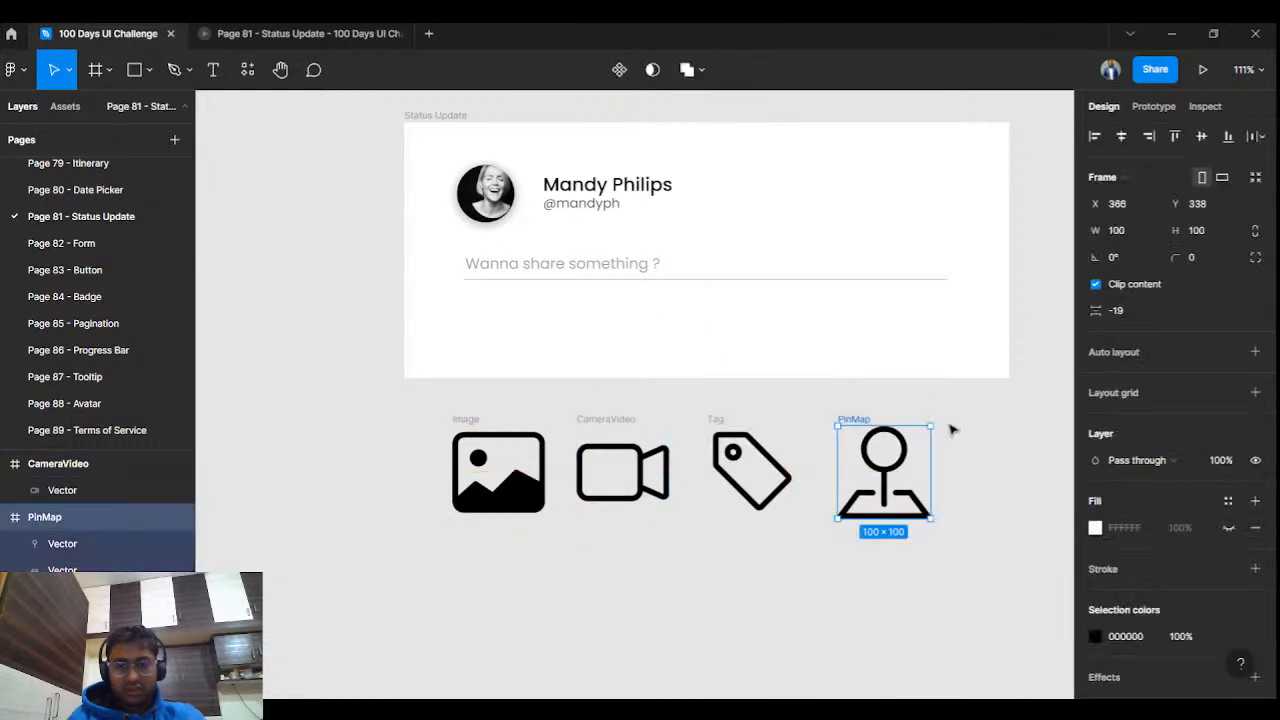
pyautogui.click(952, 430)
pyautogui.moveTo(1014, 415); pyautogui.dragTo(443, 543)
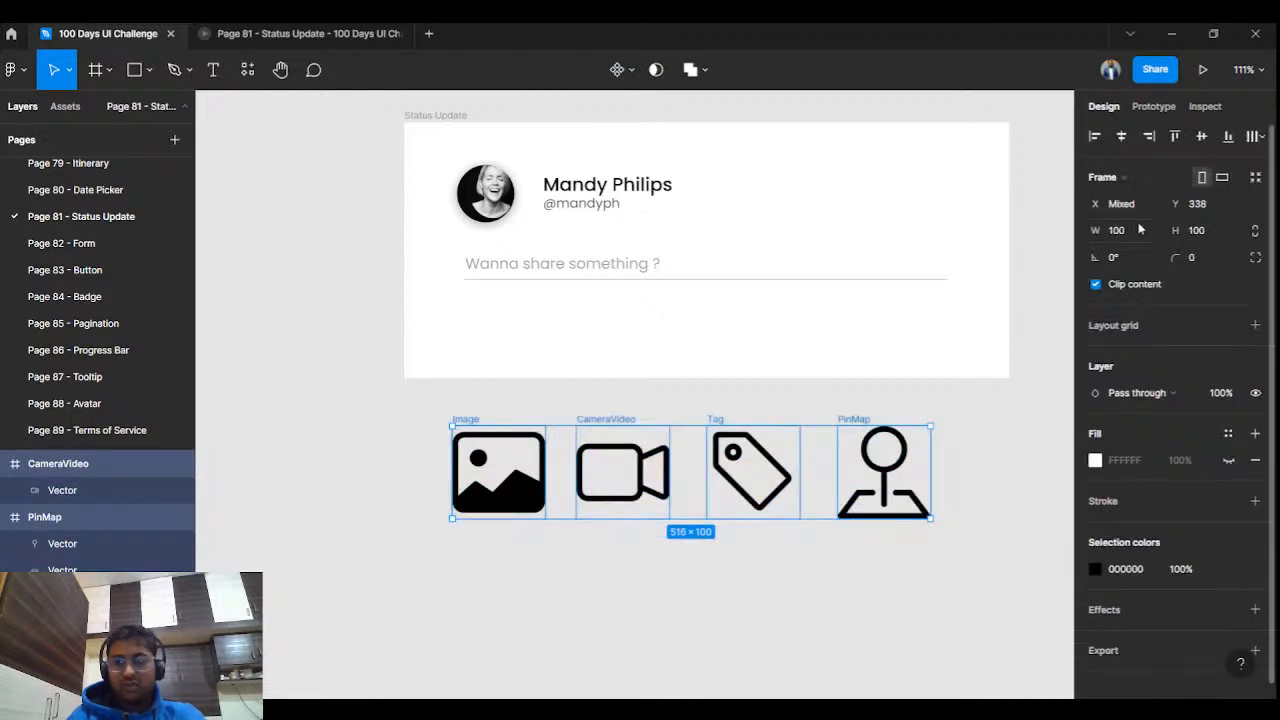
# Resize the four icons proportionally to 40 × 40.
pyautogui.click(1262, 235)
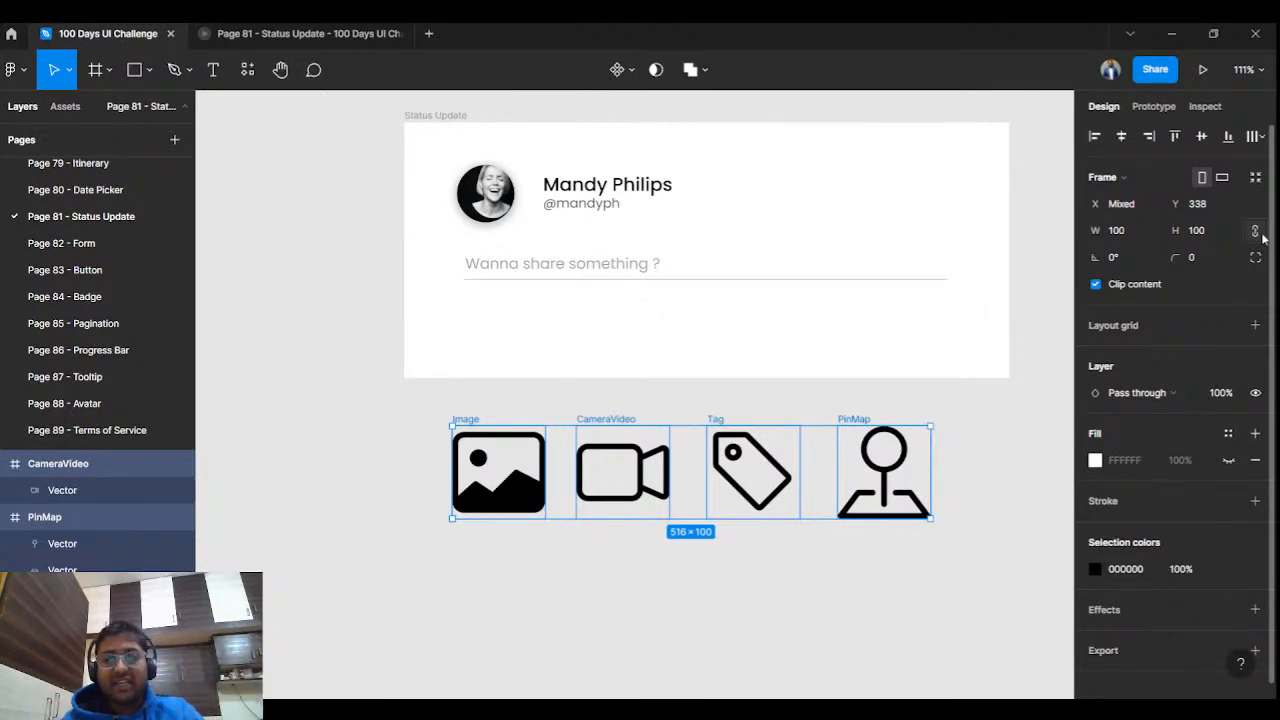
pyautogui.click(1233, 231)
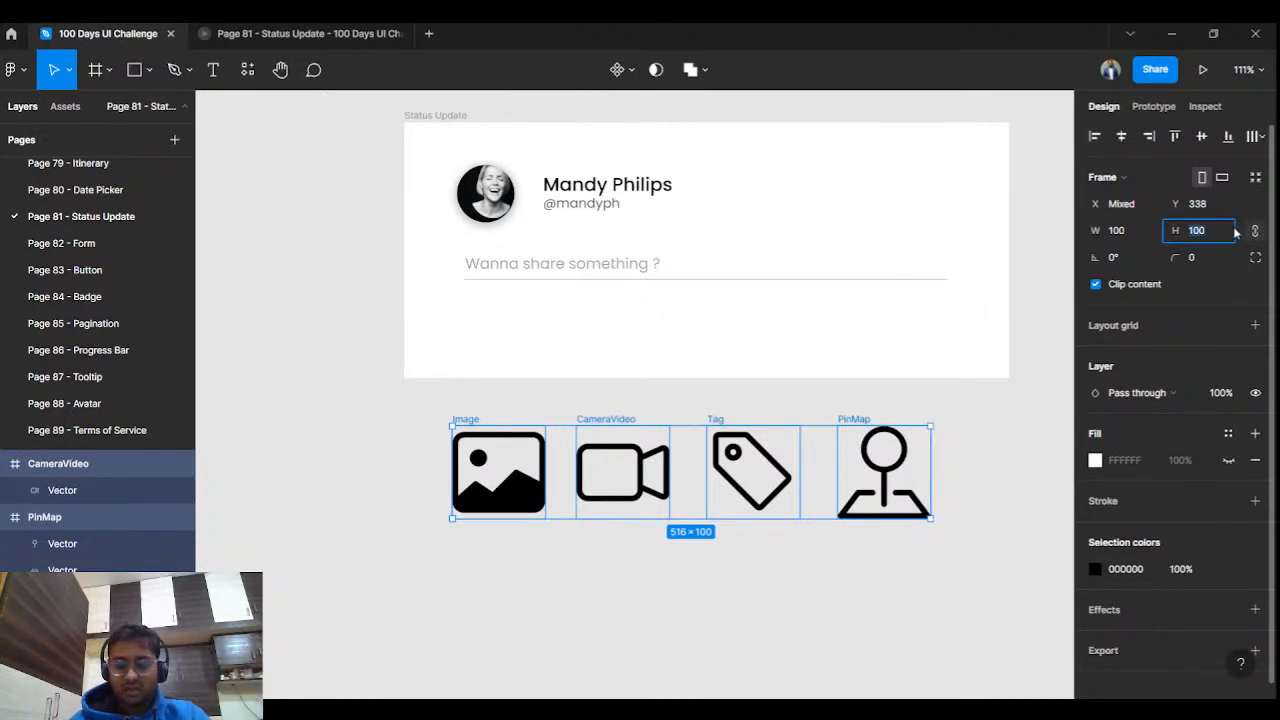
pyautogui.press('Return')
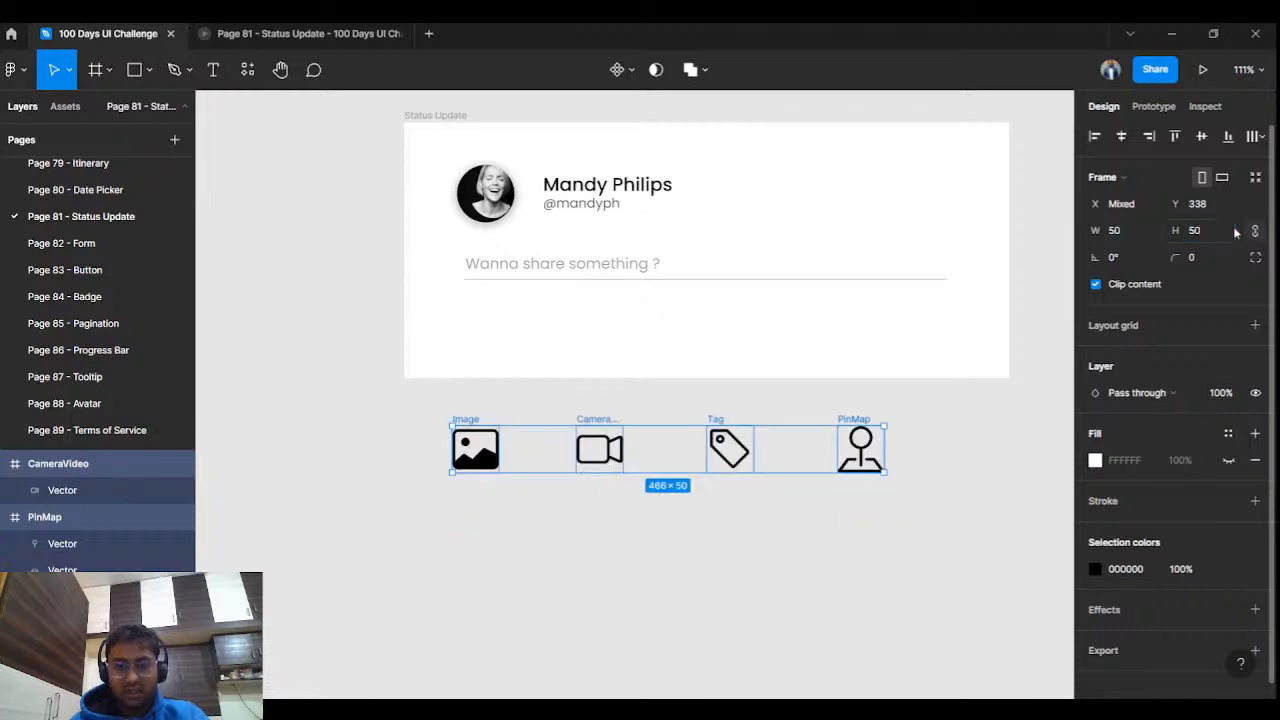
pyautogui.click(1222, 237)
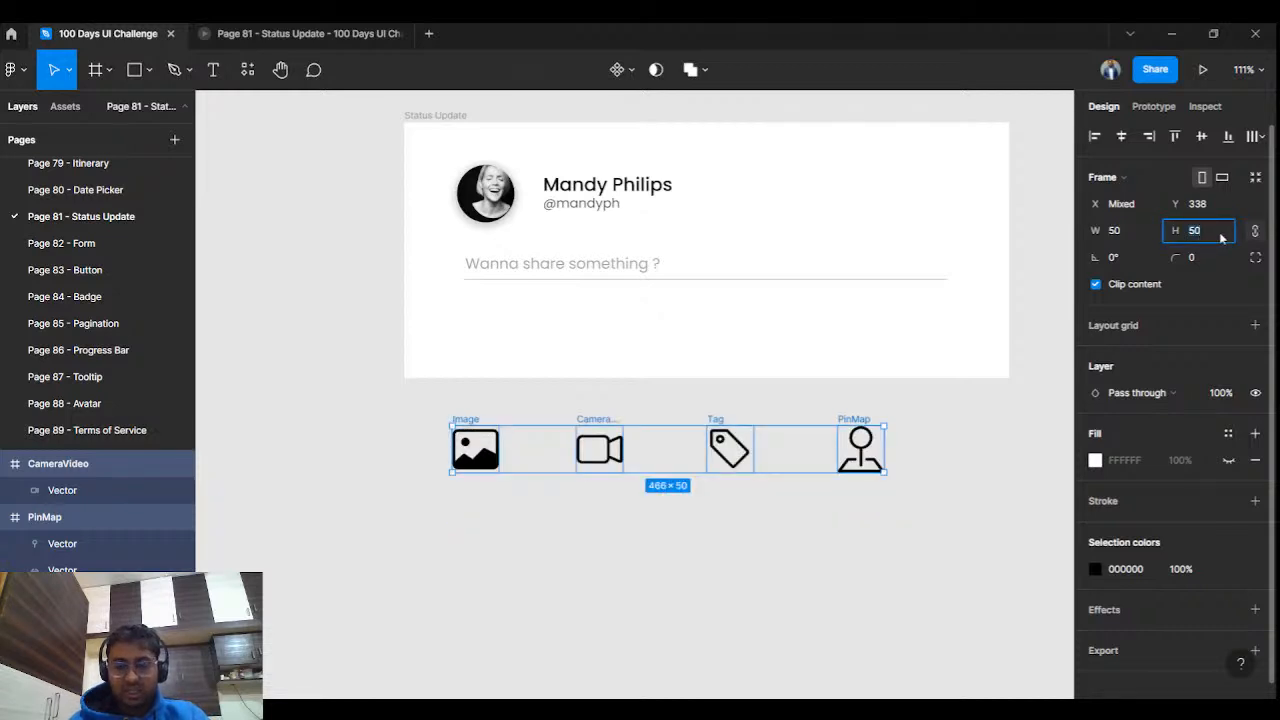
pyautogui.click(574, 549)
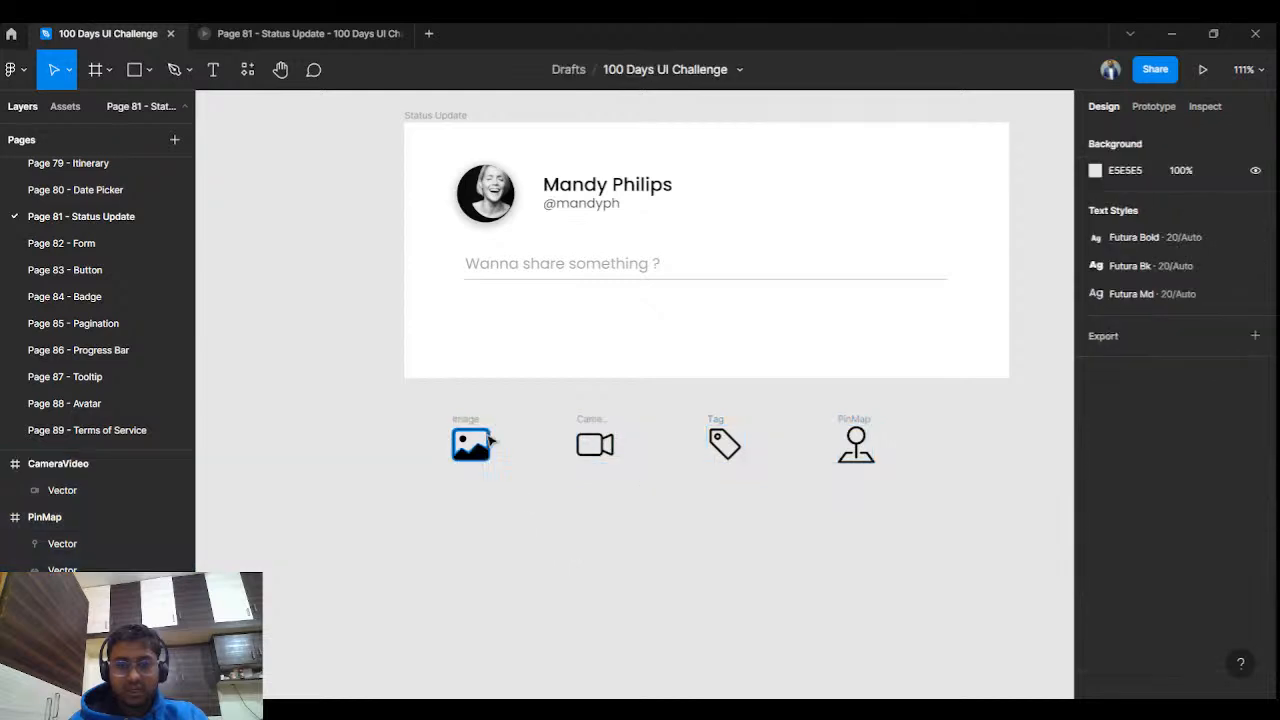
# Recolour the four icons from black to grey AEAEAE.
pyautogui.moveTo(434, 420); pyautogui.dragTo(915, 500)
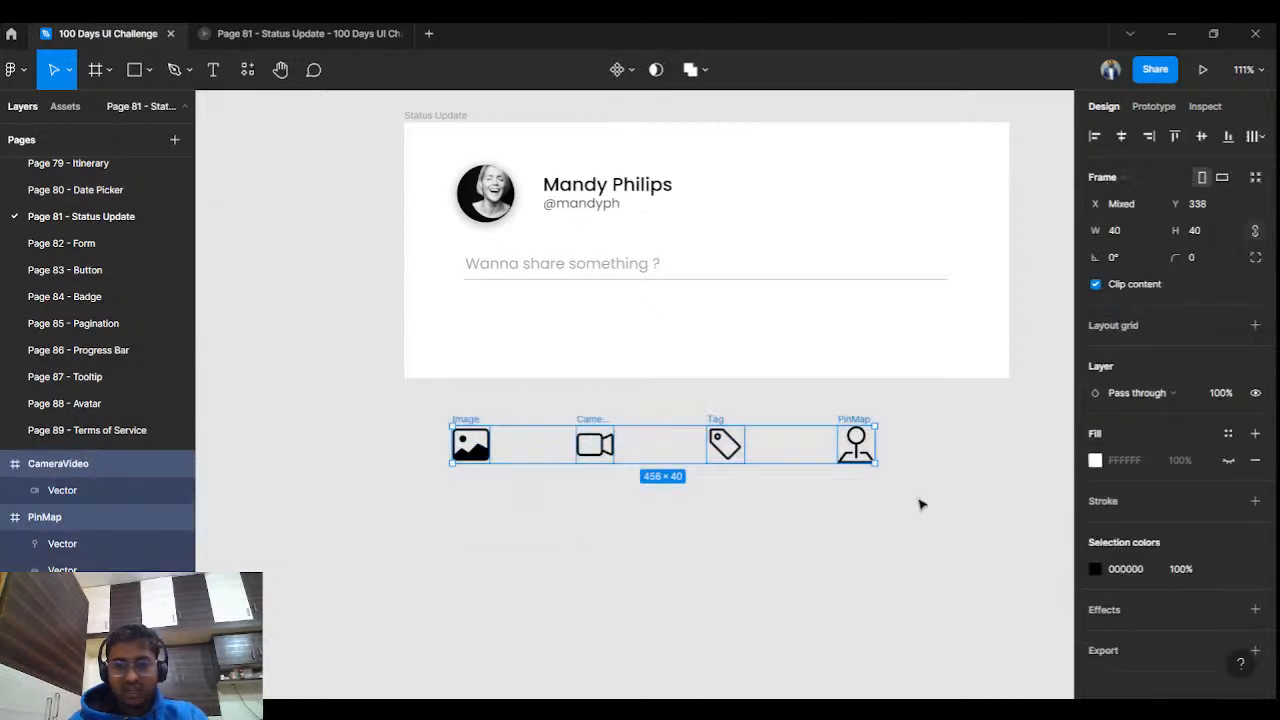
pyautogui.click(1095, 568)
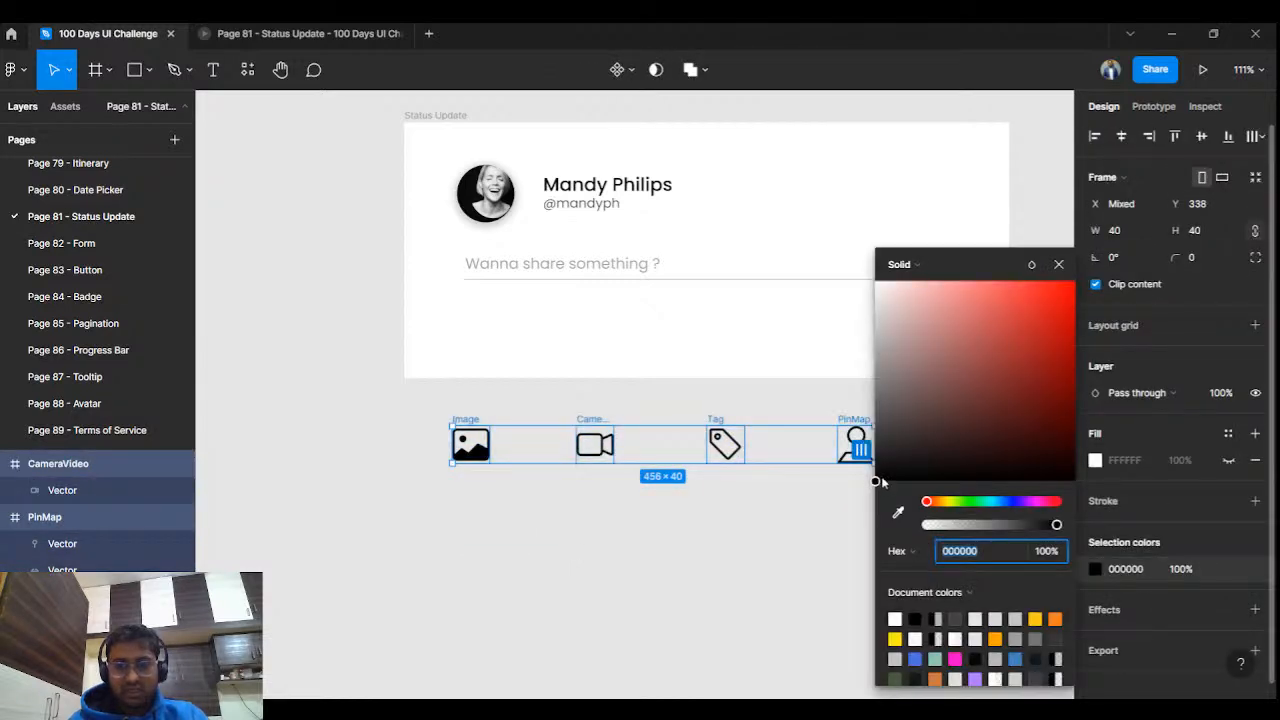
pyautogui.write('AEAEAE')
pyautogui.press('Return')
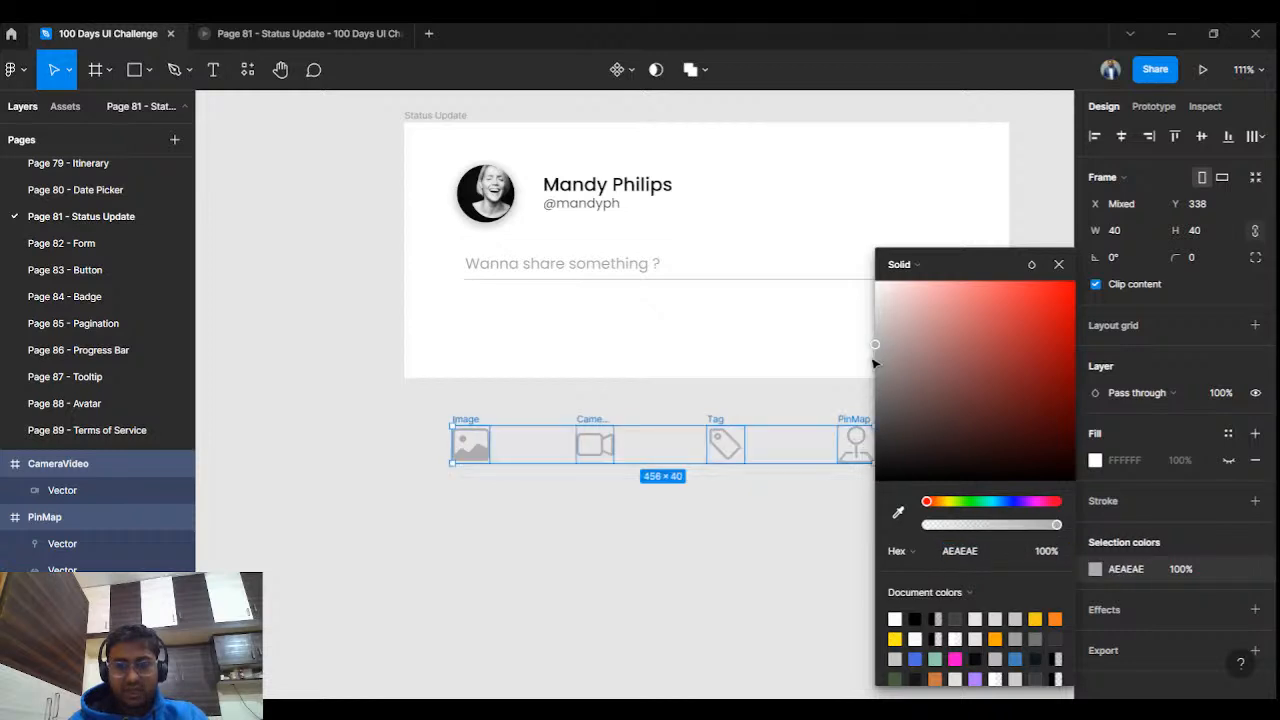
pyautogui.click(723, 597)
# Resize the icons to 35 × 35, move the row beneath the card's underline, and group them.
pyautogui.moveTo(470, 418); pyautogui.dragTo(480, 322)
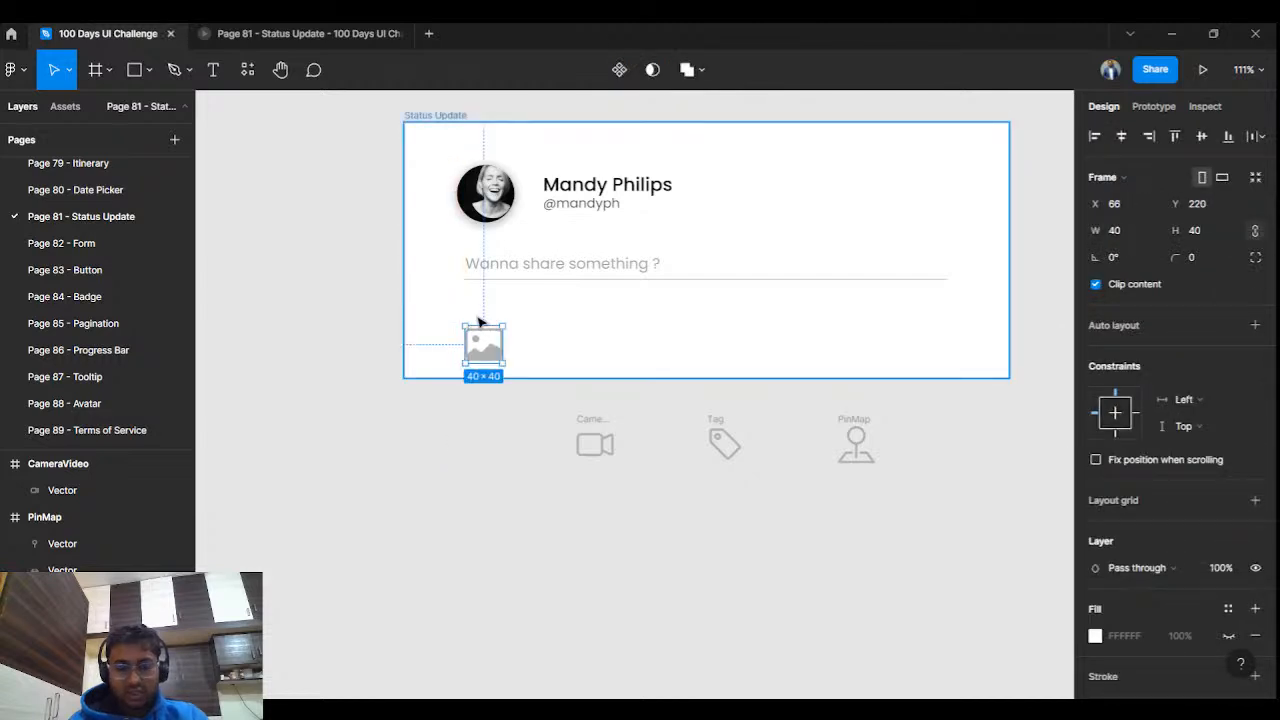
pyautogui.hotkey('ctrl', 'z')
pyautogui.moveTo(411, 418); pyautogui.dragTo(920, 506)
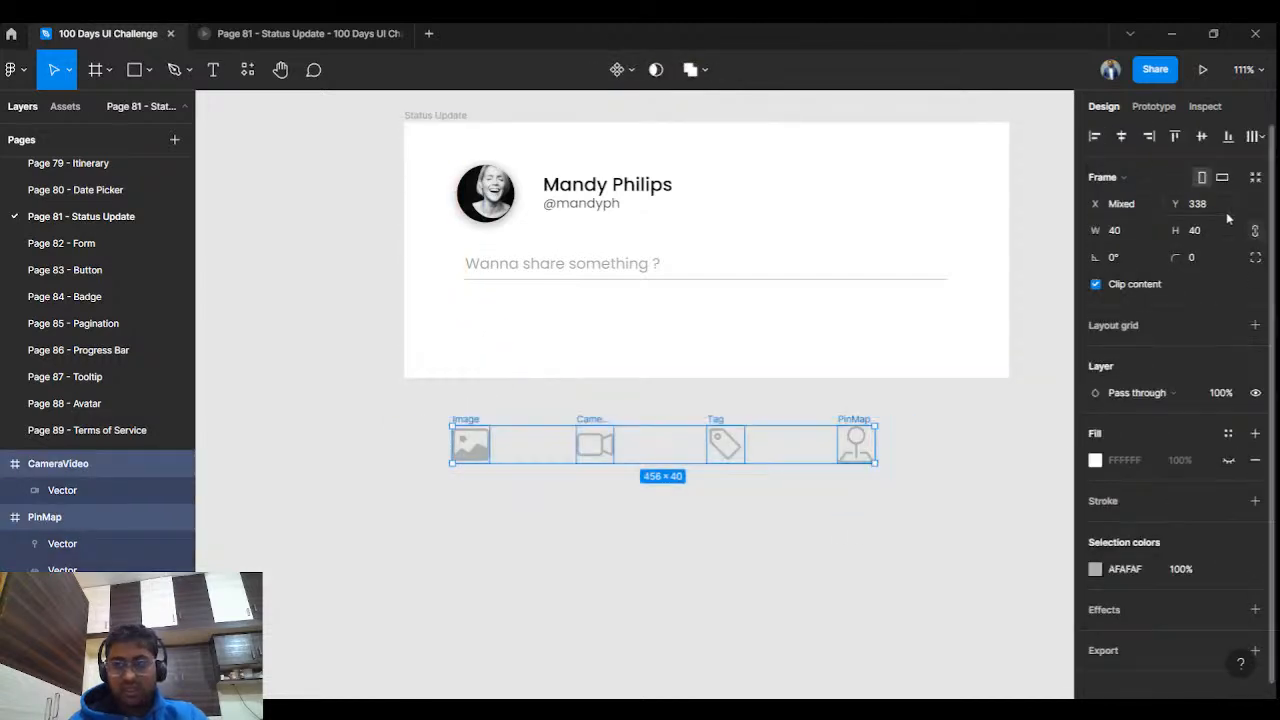
pyautogui.click(1217, 230)
pyautogui.write('35')
pyautogui.press('Return')
pyautogui.moveTo(478, 424); pyautogui.dragTo(527, 314)
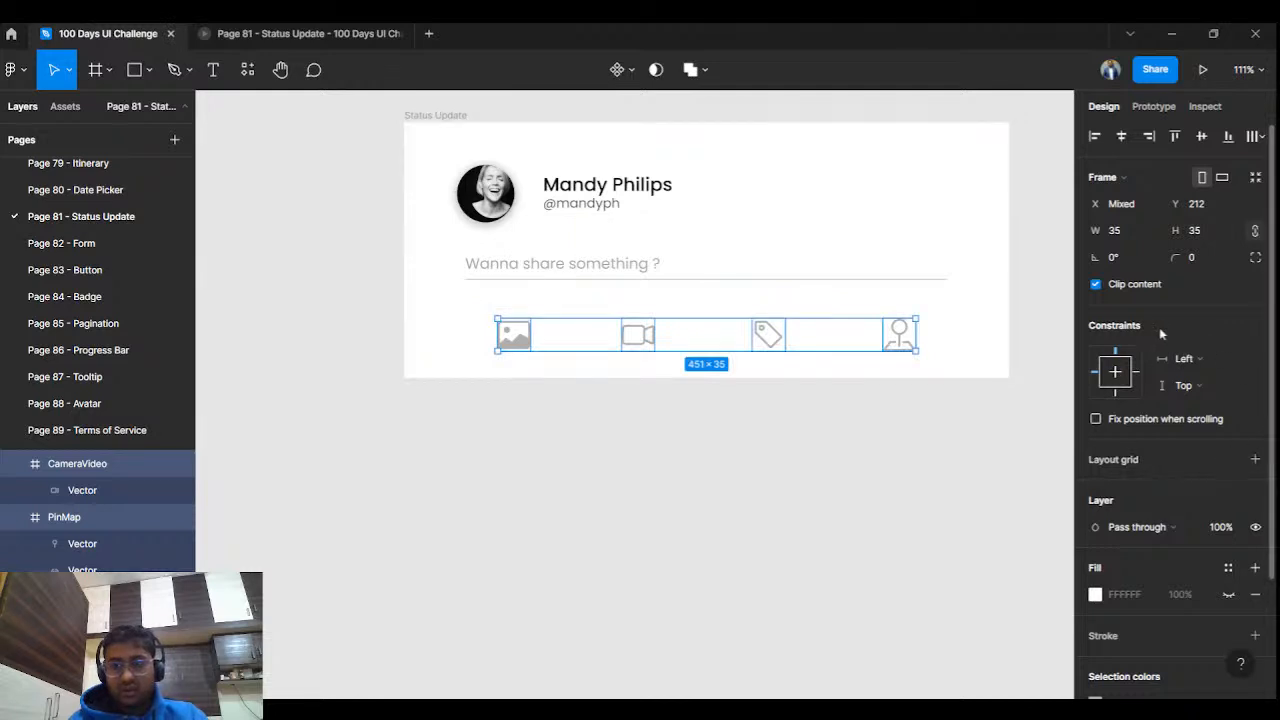
pyautogui.hotkey('ctrl', 'g')
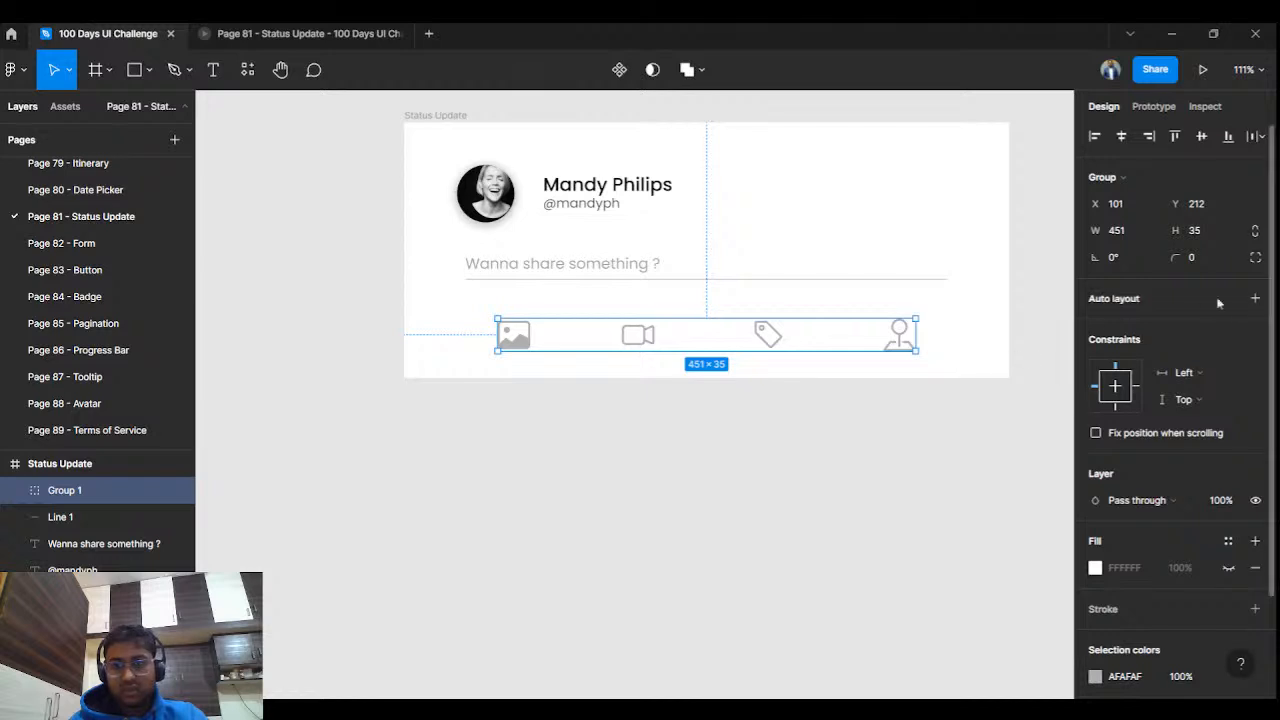
# Turn the icon group into an auto layout row that hugs its contents in width and height.
pyautogui.click(1255, 299)
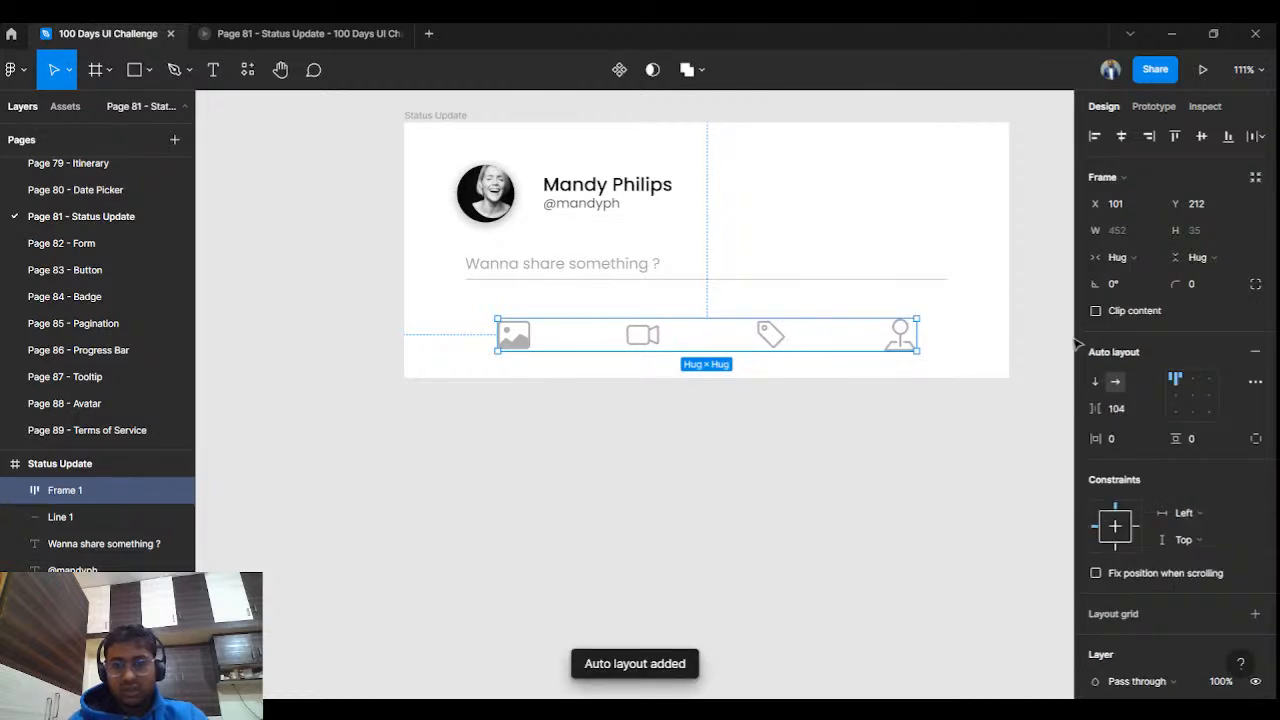
pyautogui.click(1136, 257)
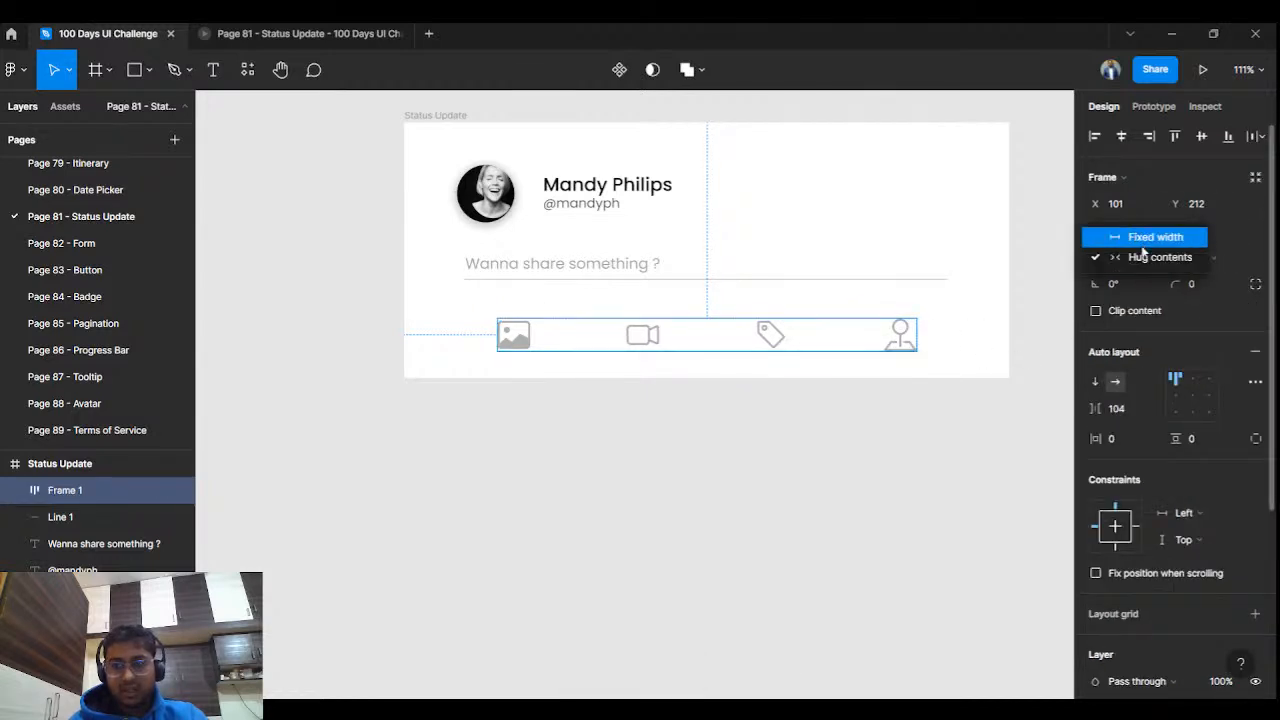
pyautogui.click(1236, 250)
pyautogui.click(1215, 260)
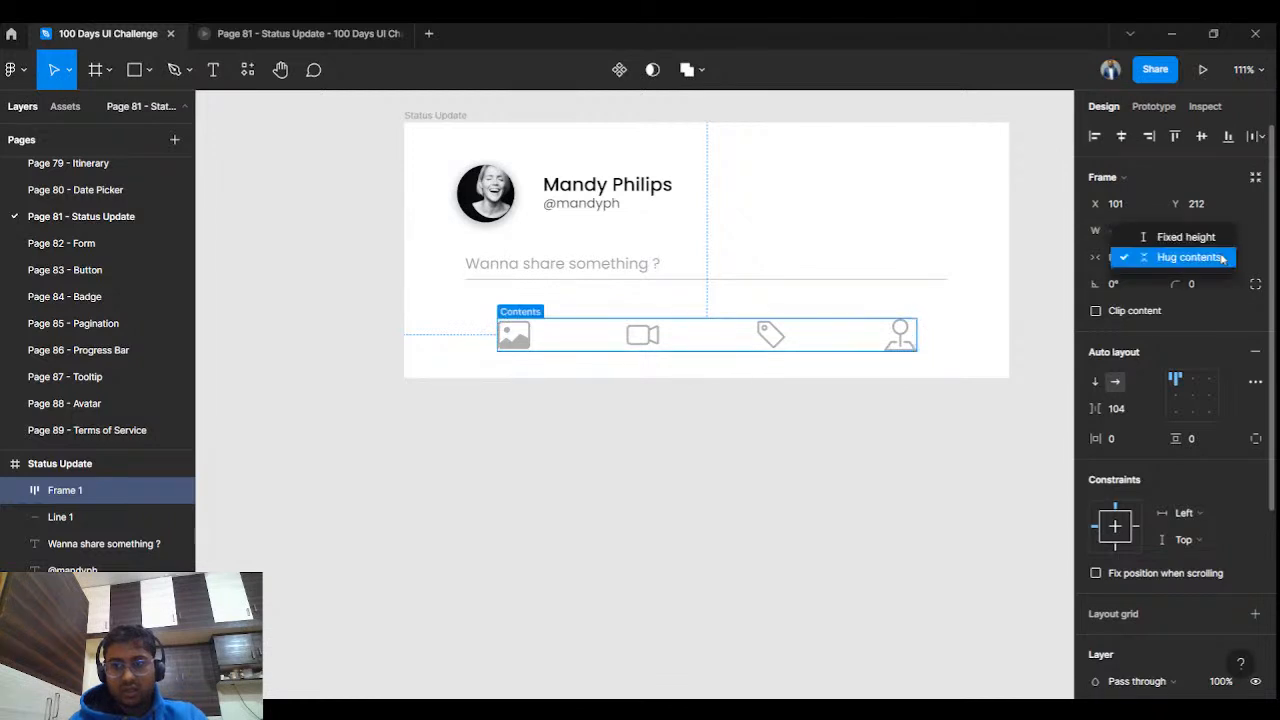
pyautogui.click(1248, 218)
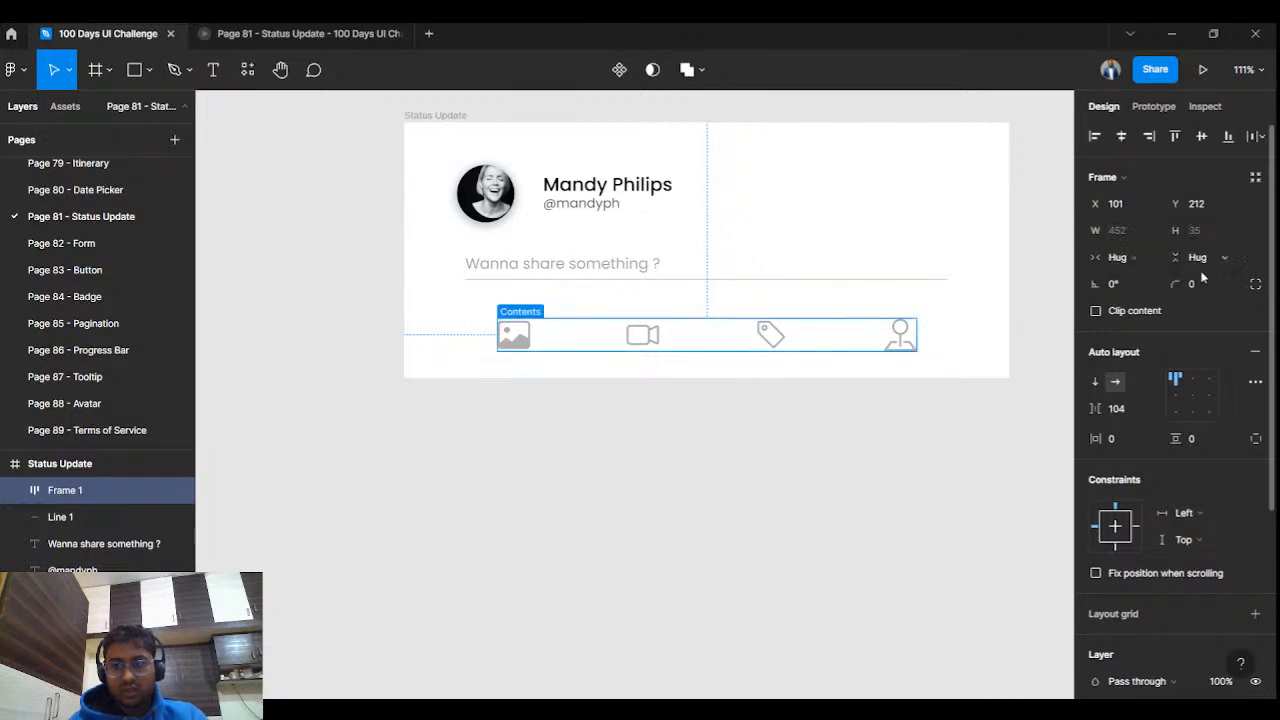
# Give the row 10 px horizontal and vertical padding and centre the icons.
pyautogui.click(1118, 441)
pyautogui.write('10')
pyautogui.press('Return')
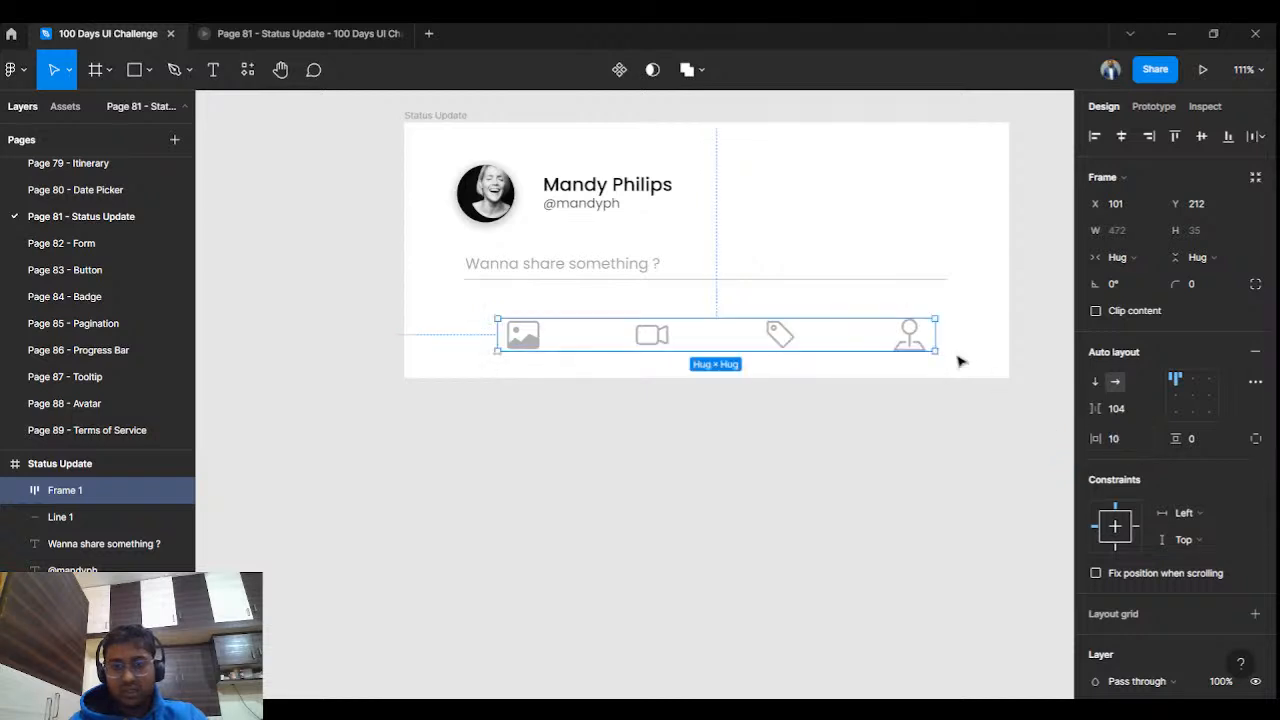
pyautogui.click(1193, 440)
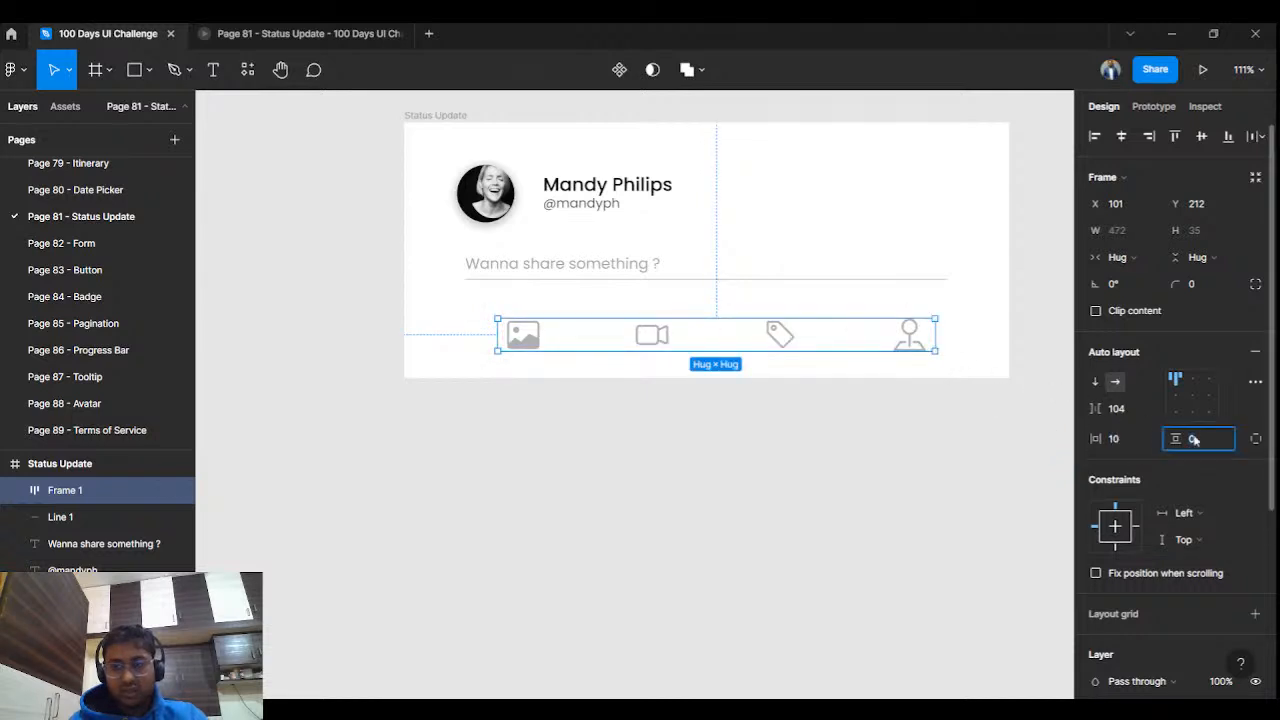
pyautogui.write('10')
pyautogui.press('Return')
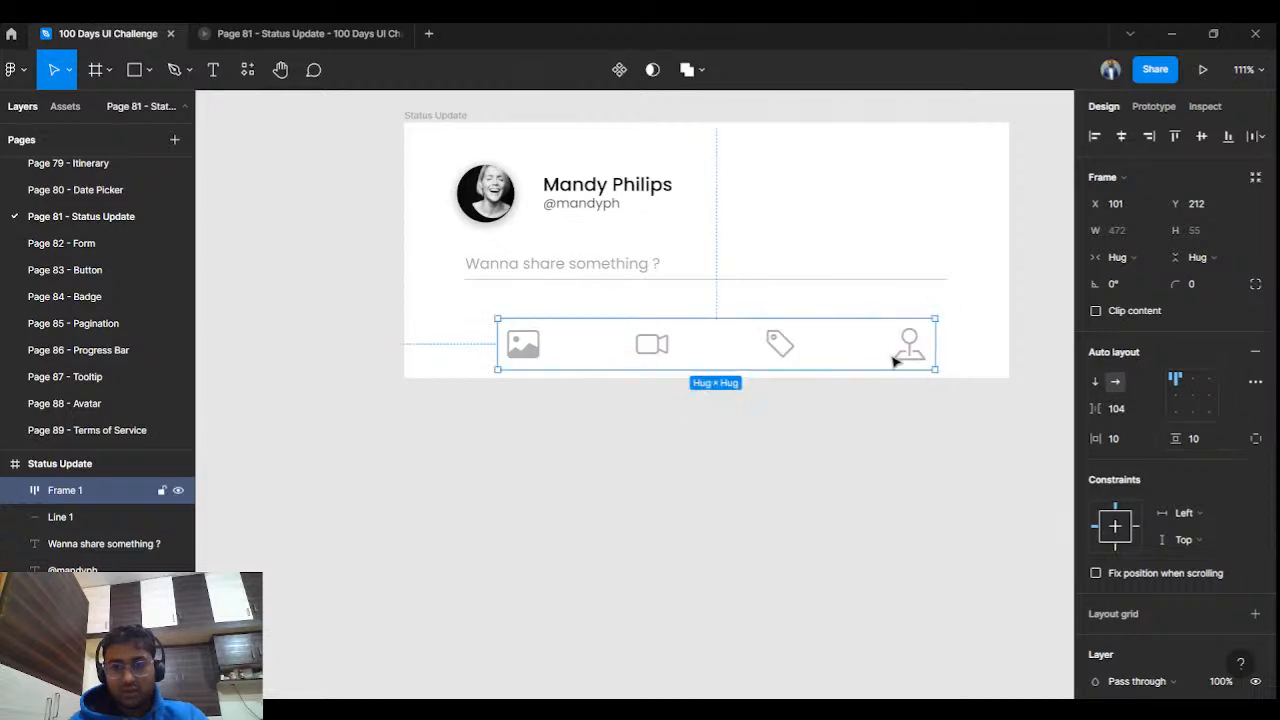
pyautogui.click(1192, 396)
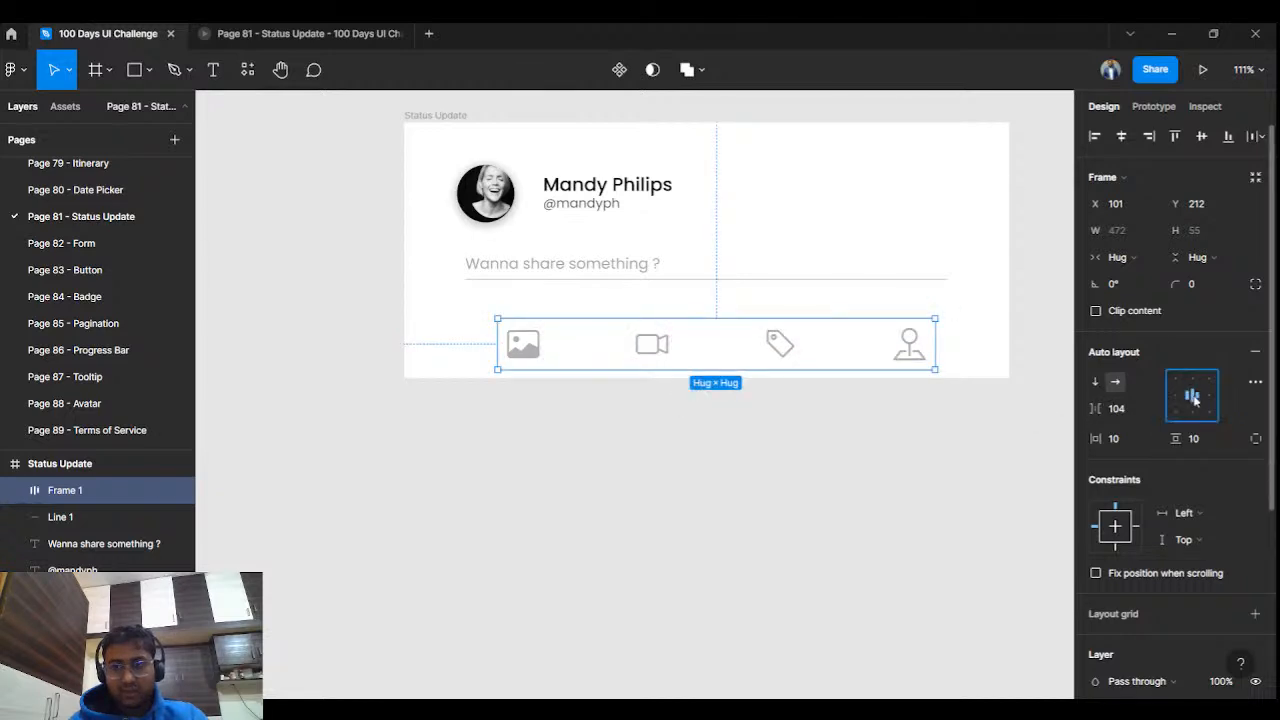
# Check the row's distances to nearby content and nudge it slightly left.
pyautogui.click(885, 417)
pyautogui.click(858, 354)
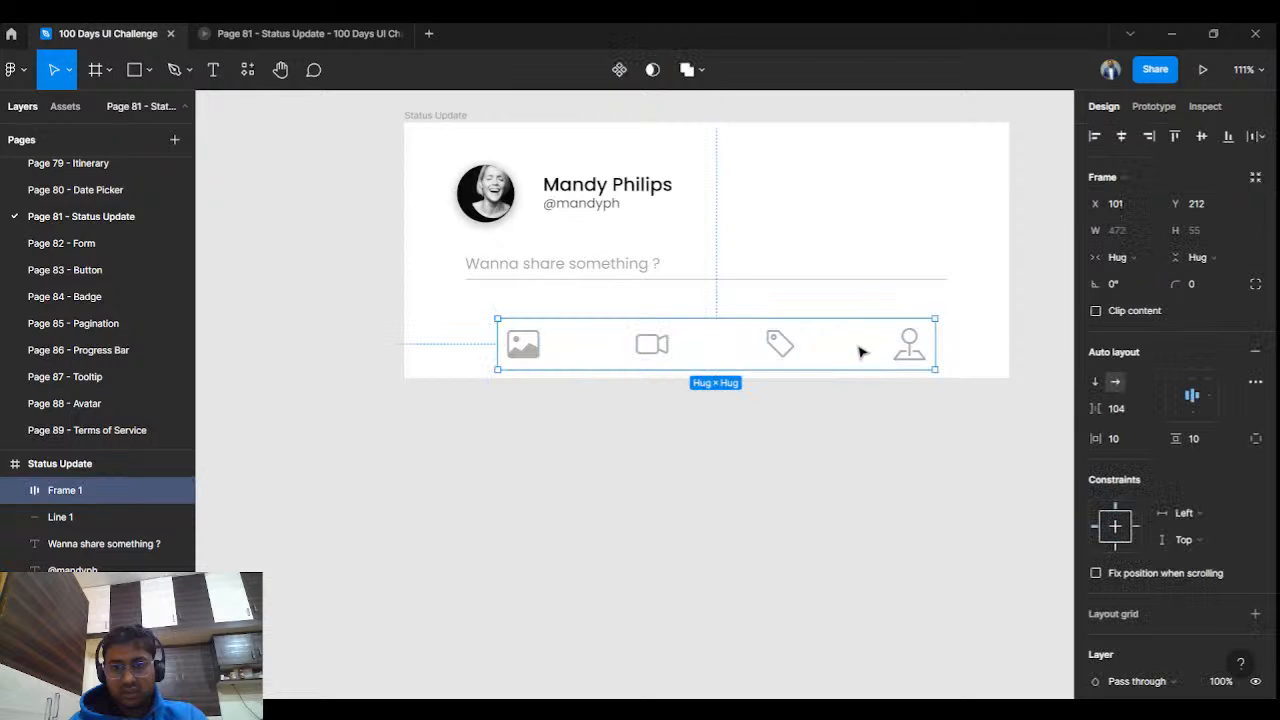
pyautogui.press('alt')
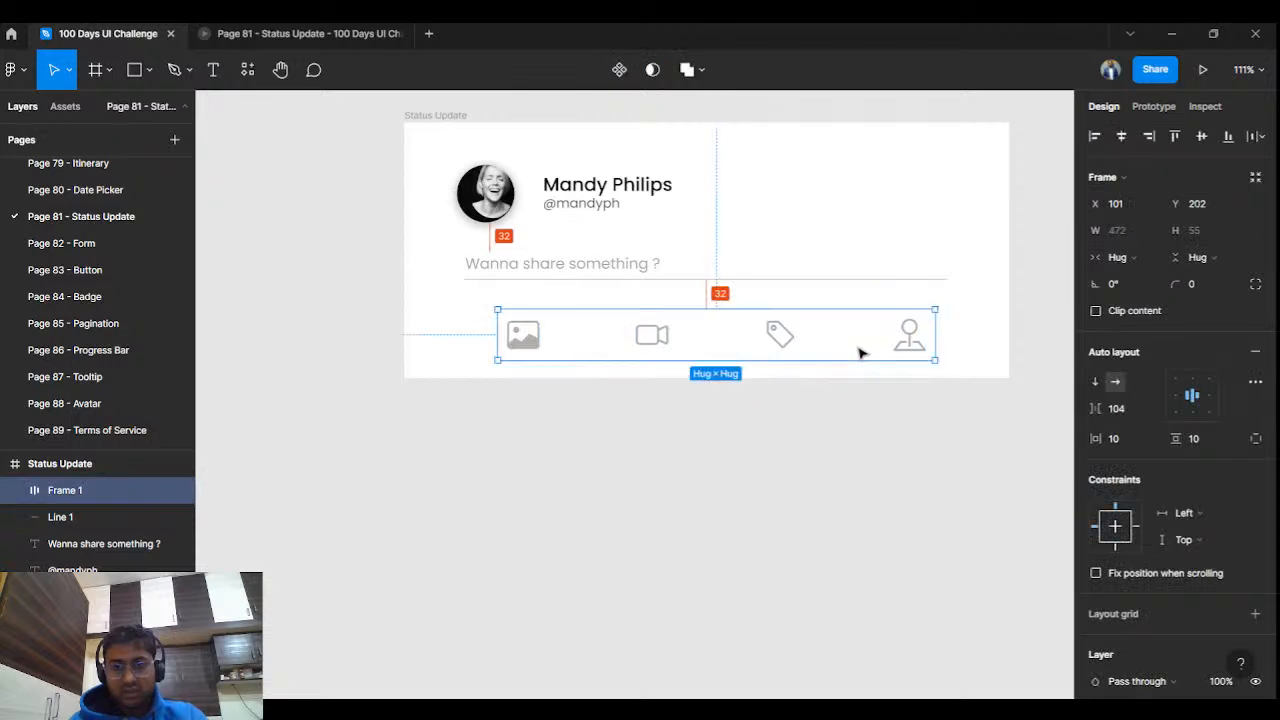
pyautogui.click(871, 423)
pyautogui.click(793, 336)
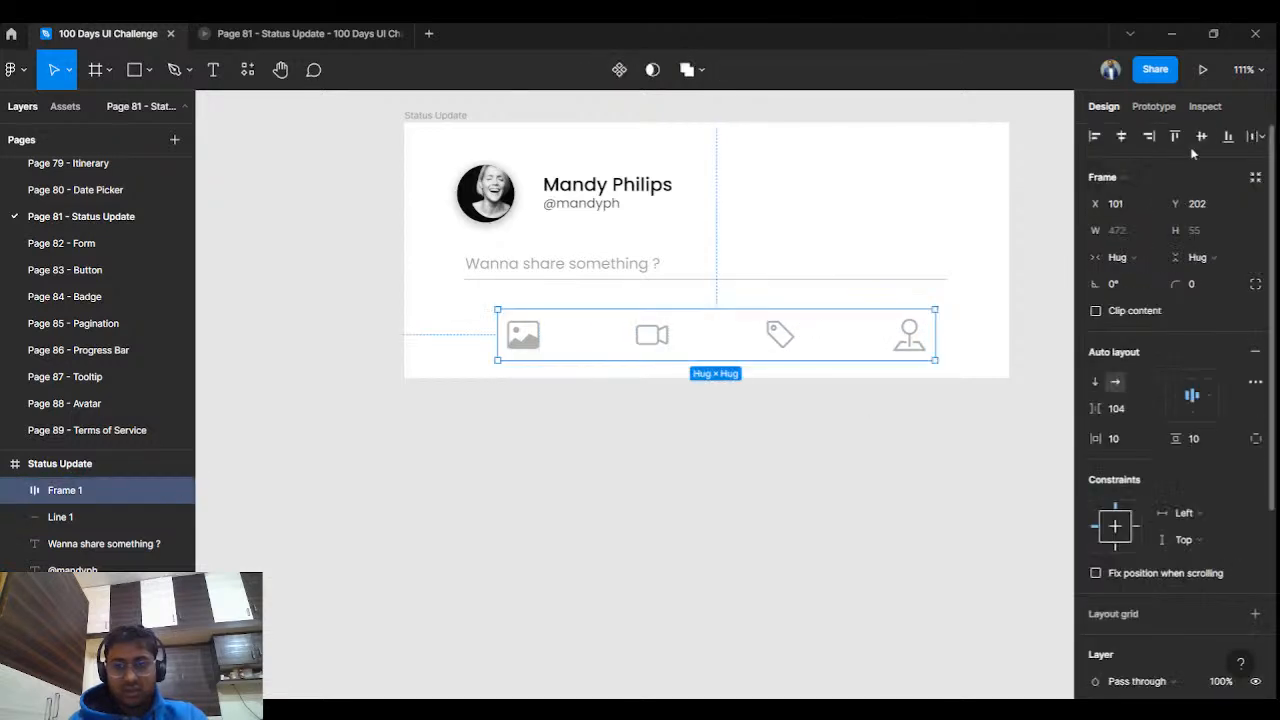
pyautogui.hotkey('shift', 'Left')
pyautogui.click(757, 468)
# Select the icon row frame and nudge it slightly to the right.
pyautogui.doubleClick(641, 336)
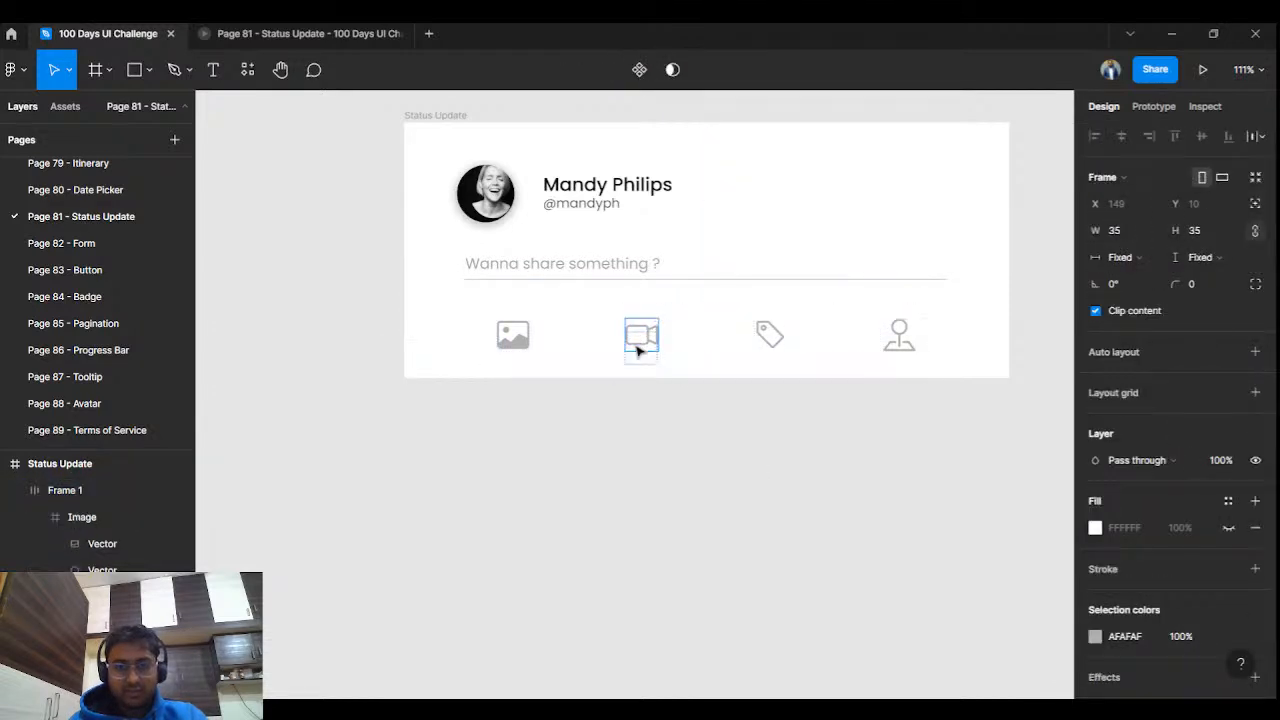
pyautogui.press('Escape')
pyautogui.click(630, 395)
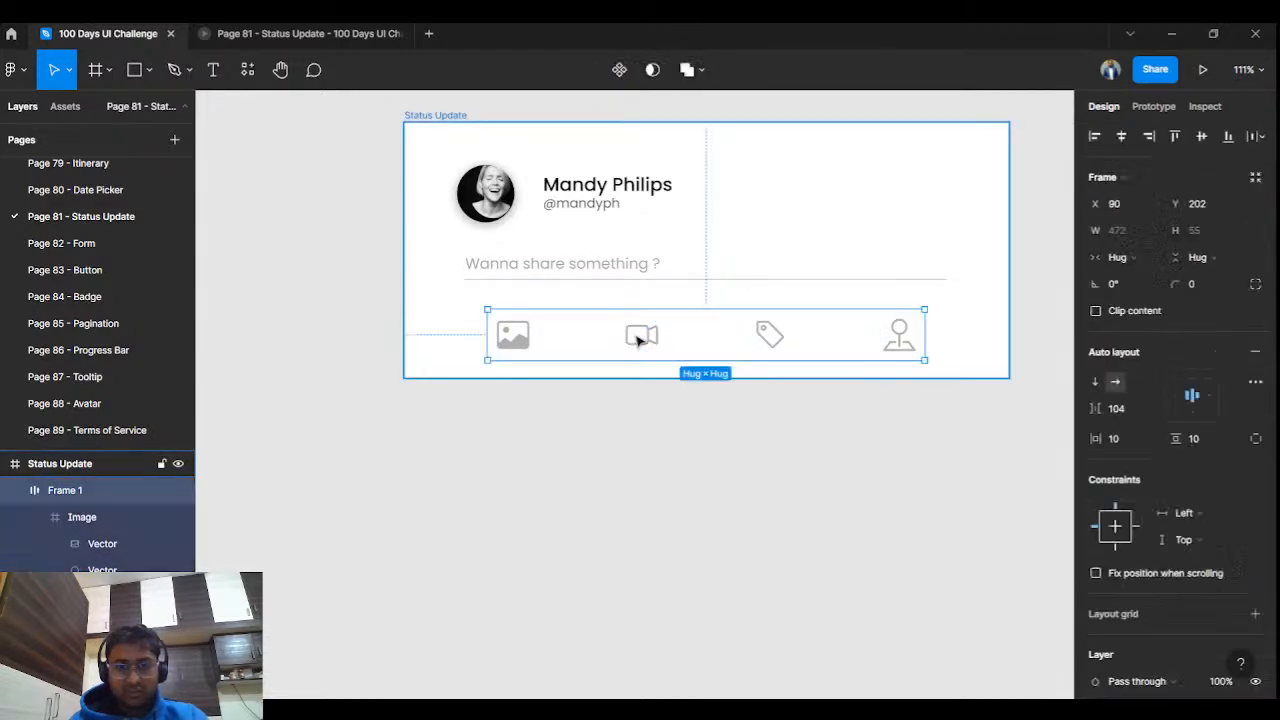
pyautogui.click(643, 336)
pyautogui.hotkey('shift', 'Right')
pyautogui.click(630, 390)
# Reselect the icon row frame and try zero vertical padding with top-left alignment.
pyautogui.click(653, 345)
pyautogui.click(651, 336)
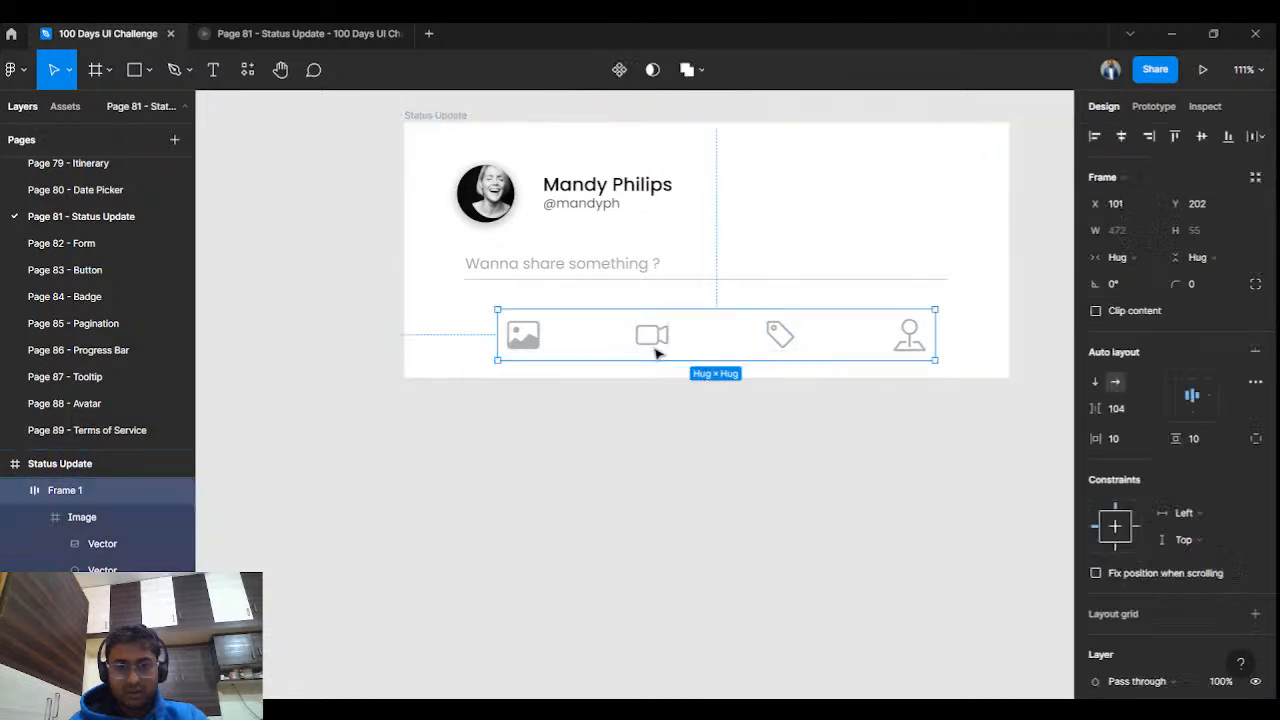
pyautogui.press('Escape')
pyautogui.click(755, 450)
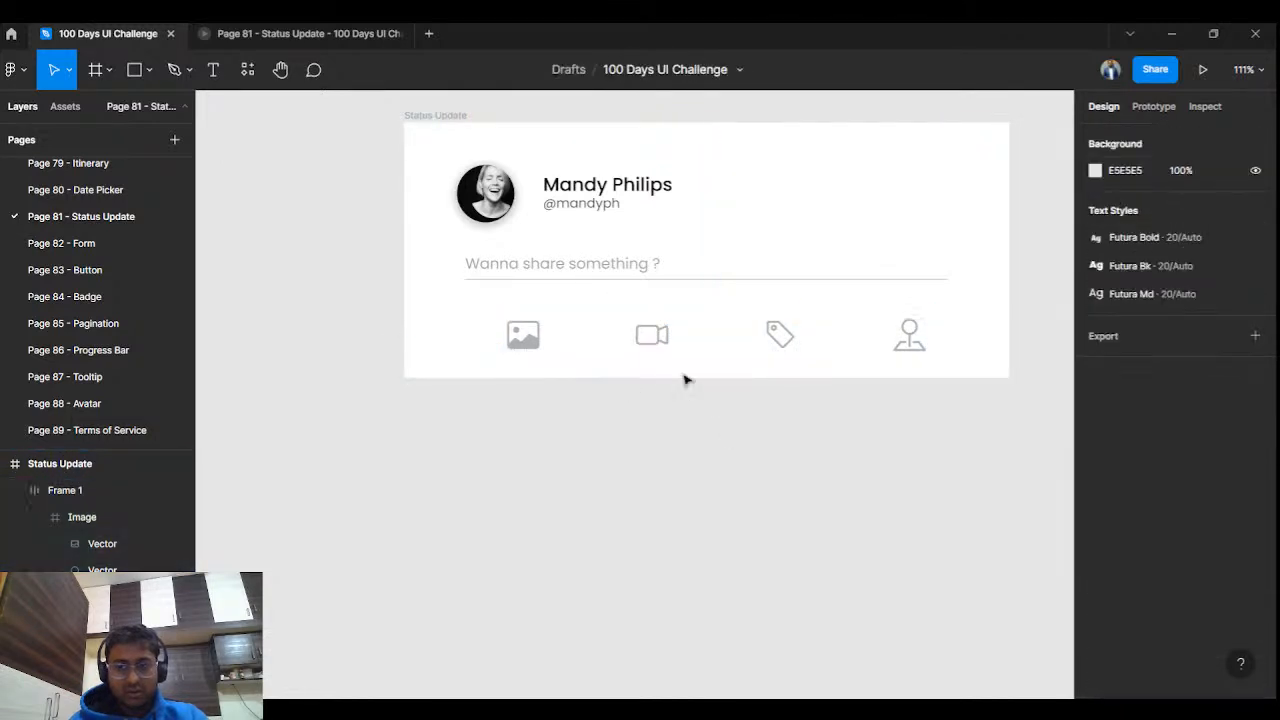
pyautogui.click(651, 336)
pyautogui.click(652, 340)
pyautogui.click(720, 334)
pyautogui.press('Return')
pyautogui.click(722, 335)
pyautogui.press('Escape')
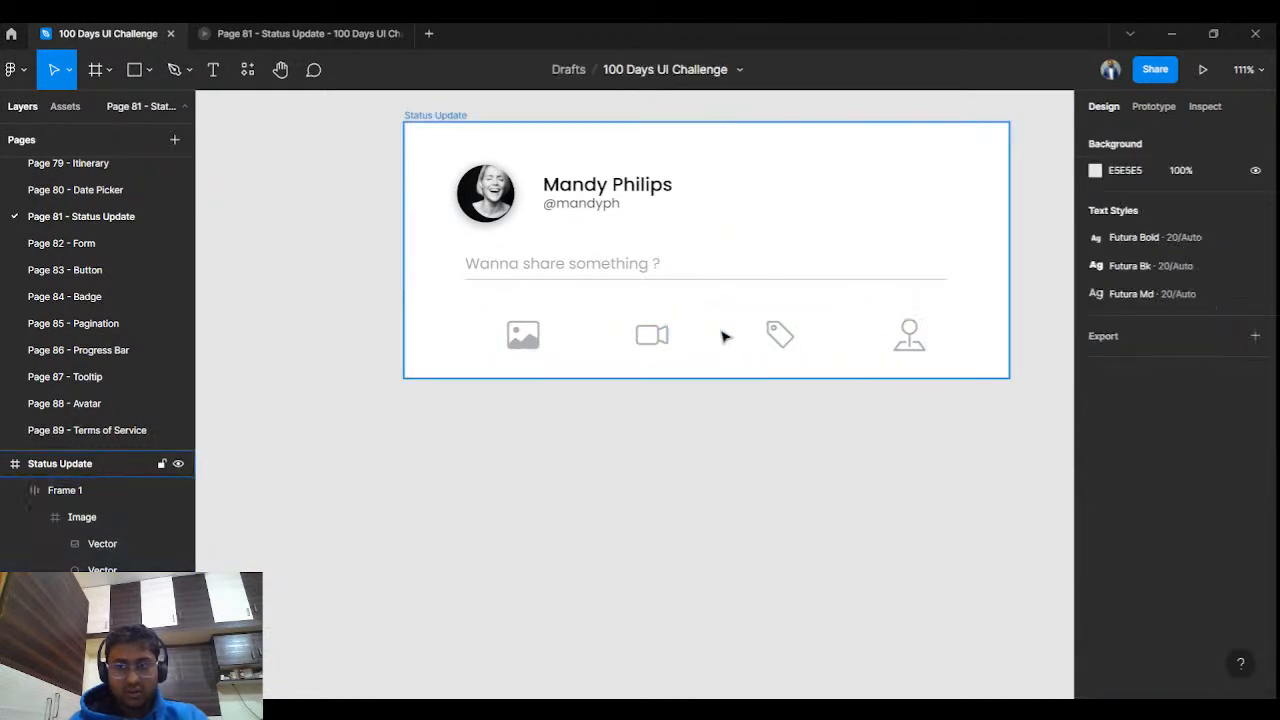
pyautogui.click(725, 337)
pyautogui.press('Escape')
pyautogui.click(725, 337)
pyautogui.press('Escape')
pyautogui.click(725, 337)
pyautogui.hotkey('ctrl', 'z')
pyautogui.hotkey('ctrl', 'z')
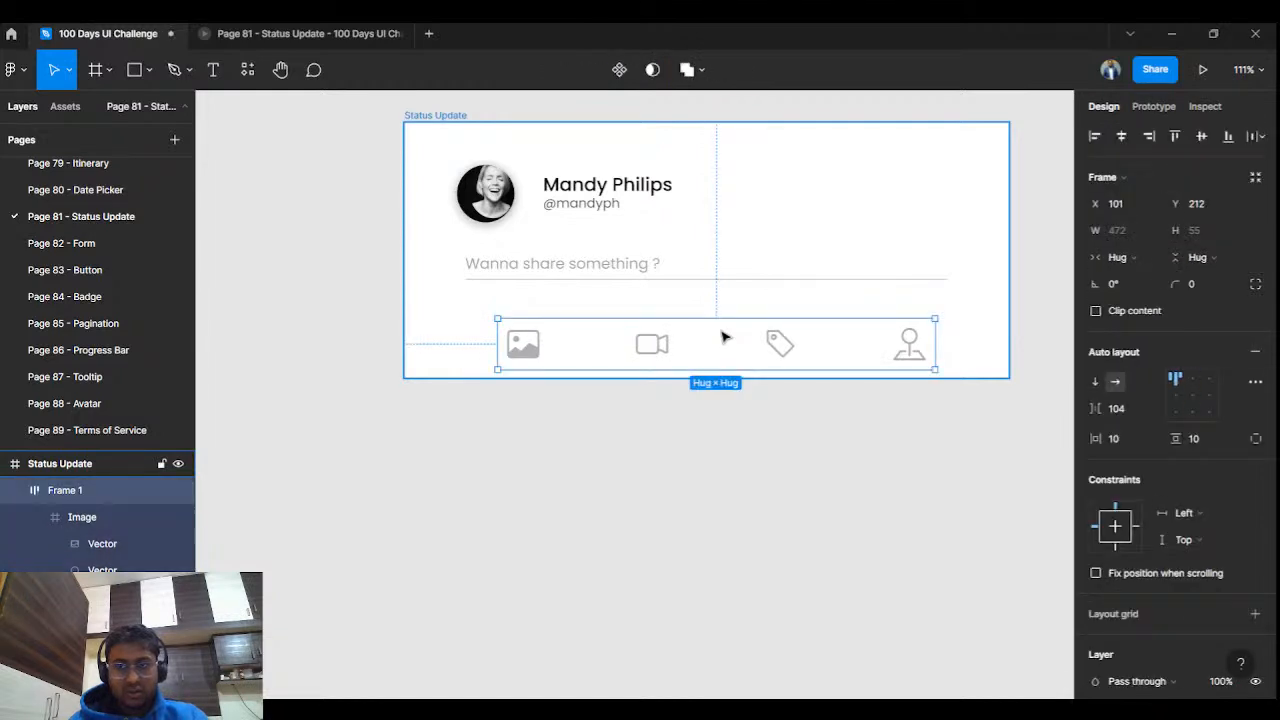
# Undo the auto layout and select all four icons below the card.
pyautogui.hotkey('ctrl', 'z')
pyautogui.hotkey('ctrl', 'z')
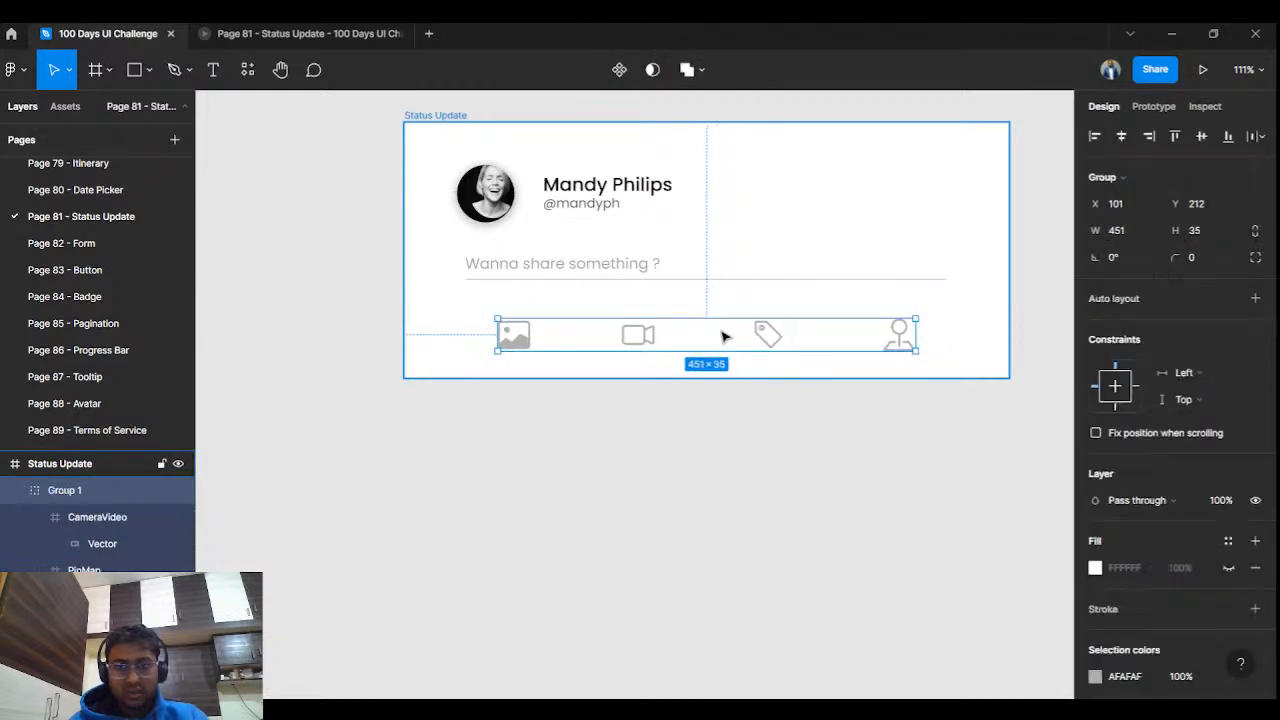
pyautogui.hotkey('ctrl', 'z')
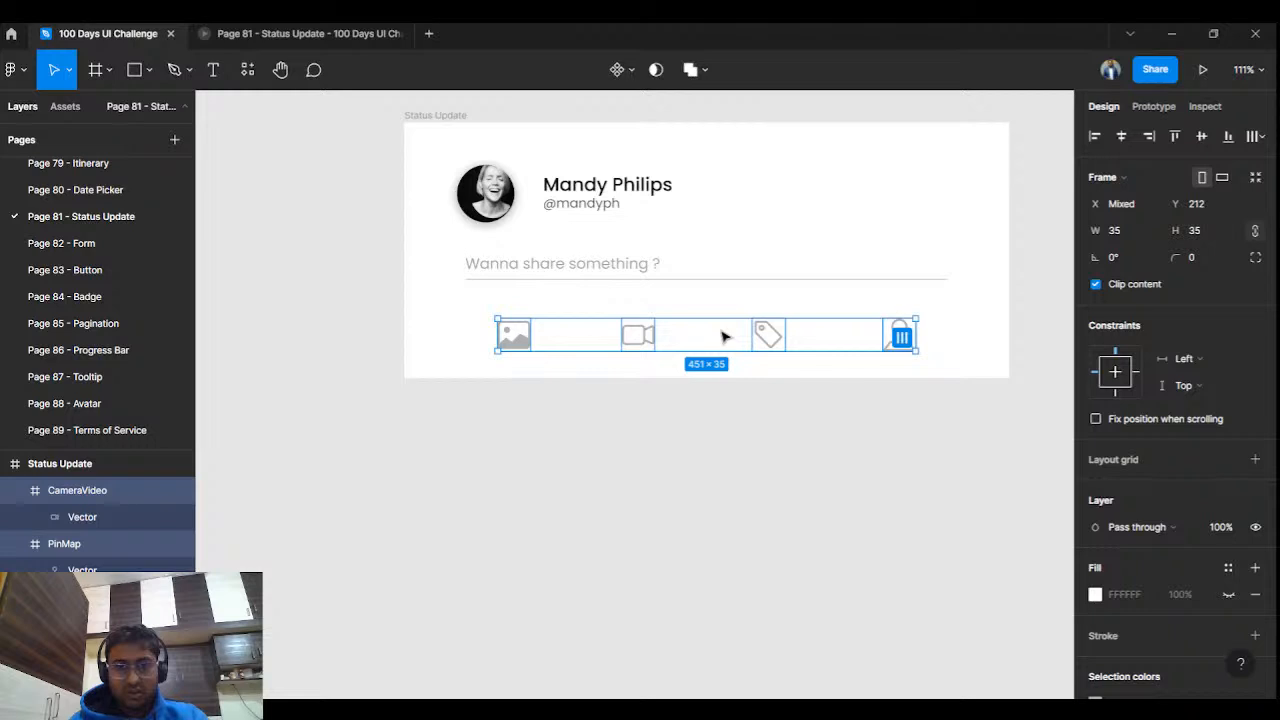
pyautogui.hotkey('ctrl', 'z')
pyautogui.click(700, 408)
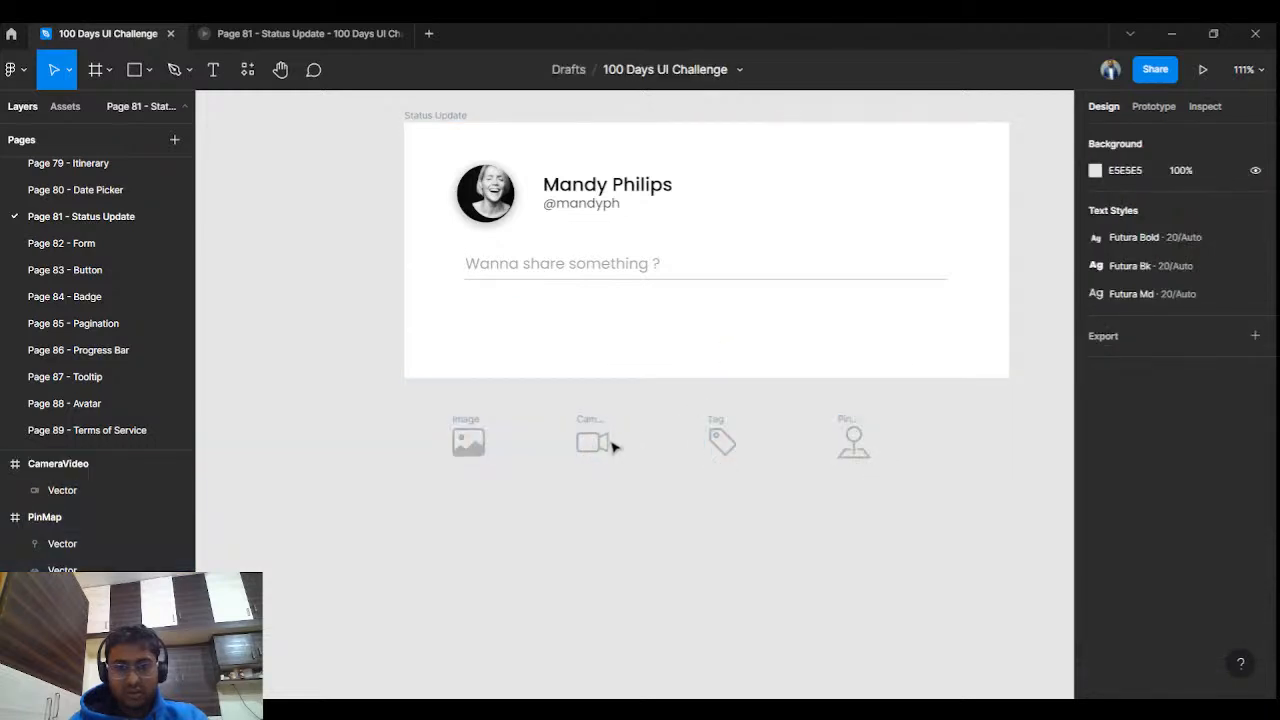
pyautogui.click(600, 425)
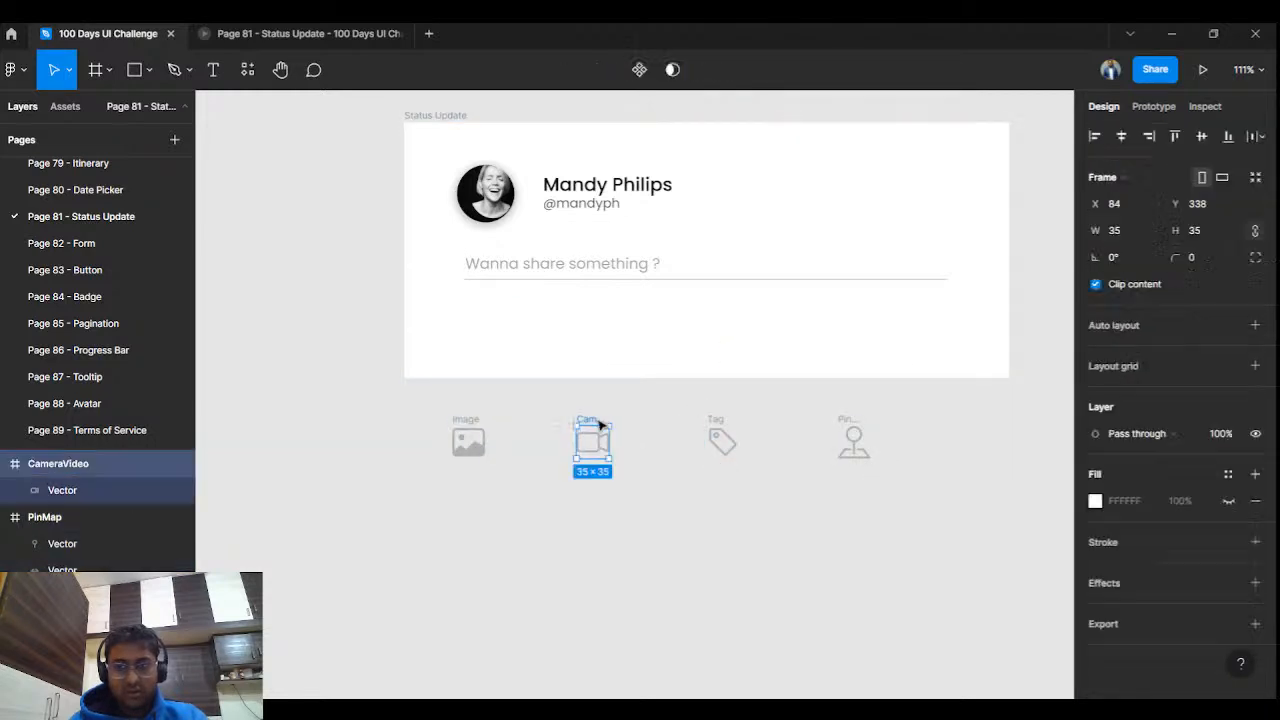
pyautogui.click(715, 423)
pyautogui.click(850, 437)
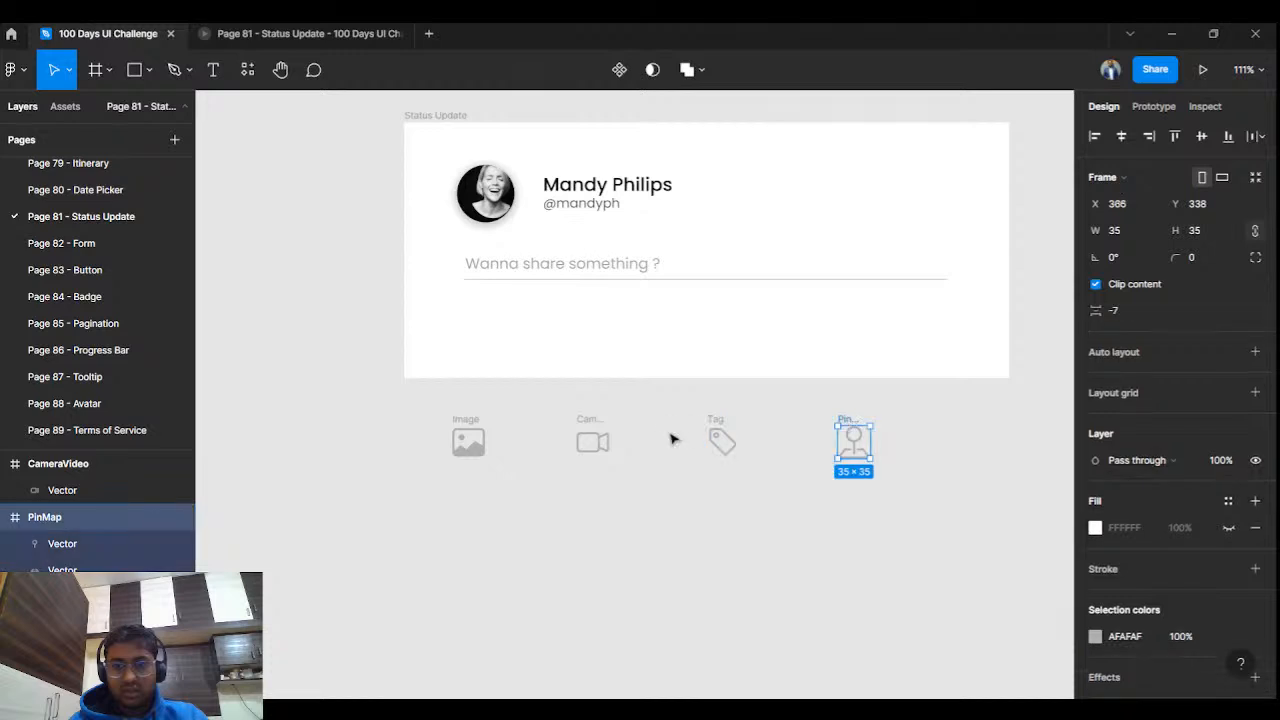
pyautogui.click(466, 426)
pyautogui.moveTo(381, 421); pyautogui.dragTo(951, 497)
# Group the four icons, convert the group to a frame, and move it into the Status Update card.
pyautogui.hotkey('ctrl', 'g')
pyautogui.press('f')
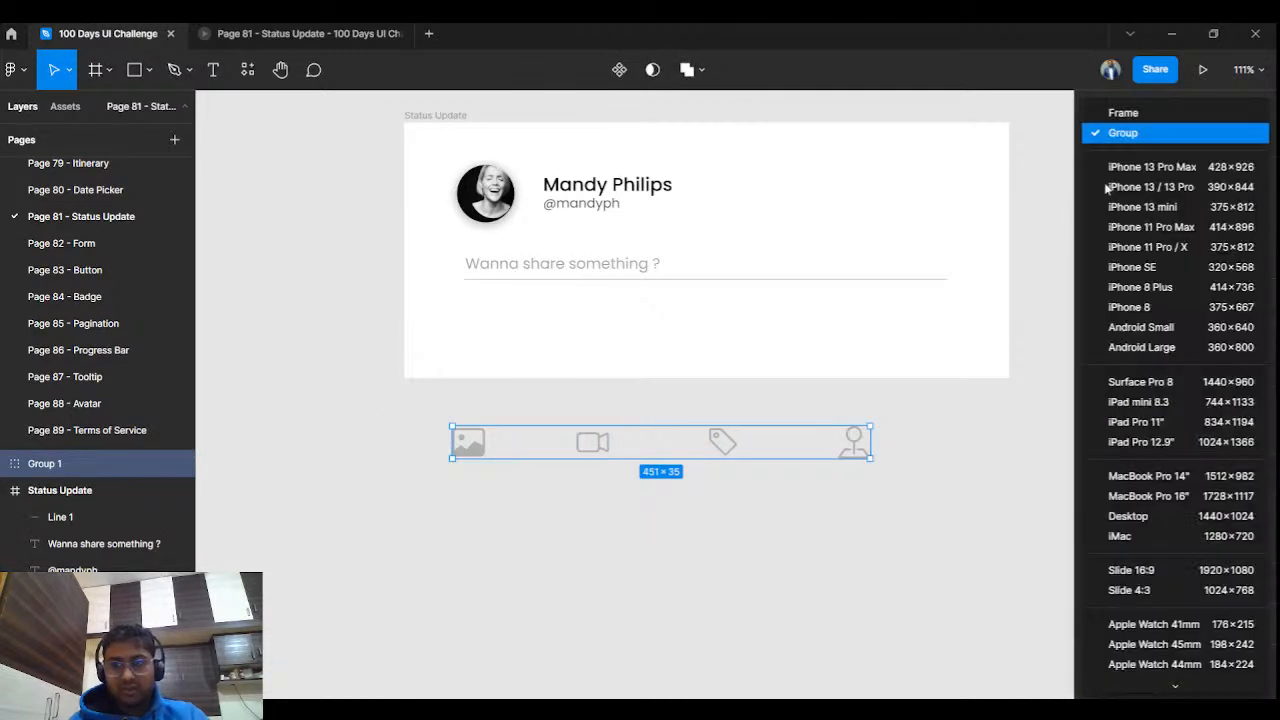
pyautogui.click(1110, 108)
pyautogui.moveTo(607, 446); pyautogui.dragTo(656, 339)
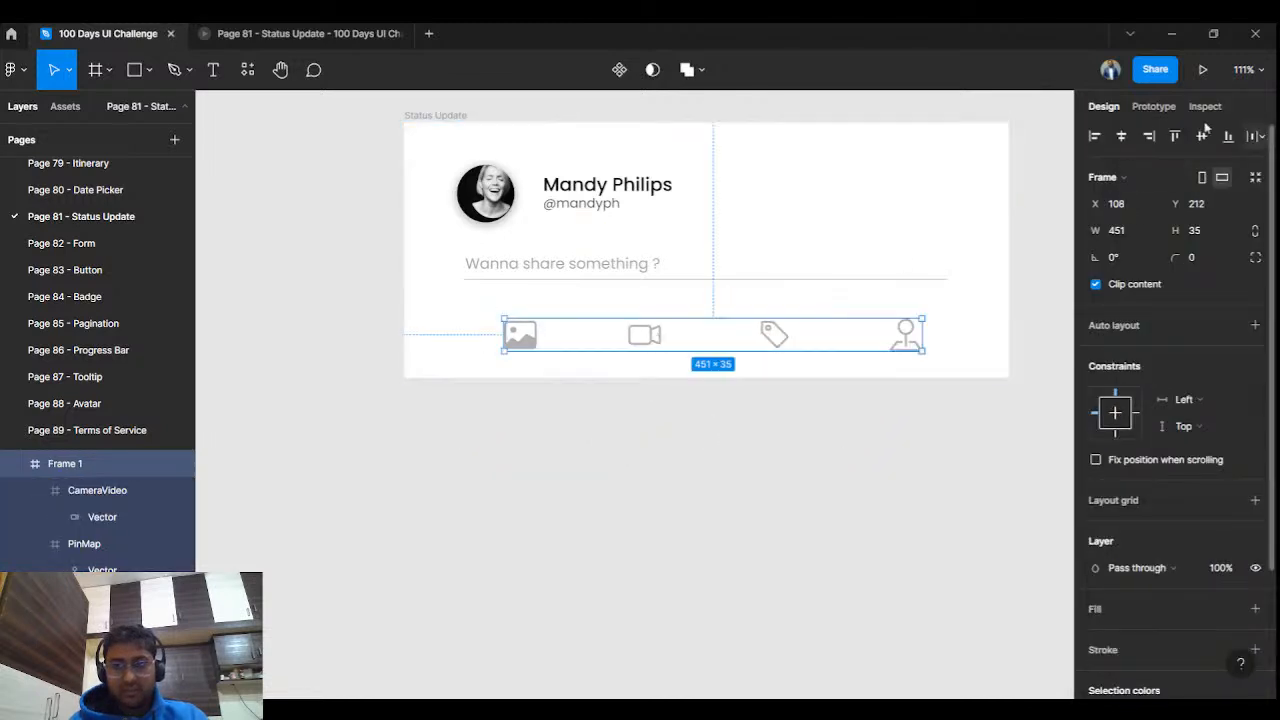
pyautogui.click(784, 485)
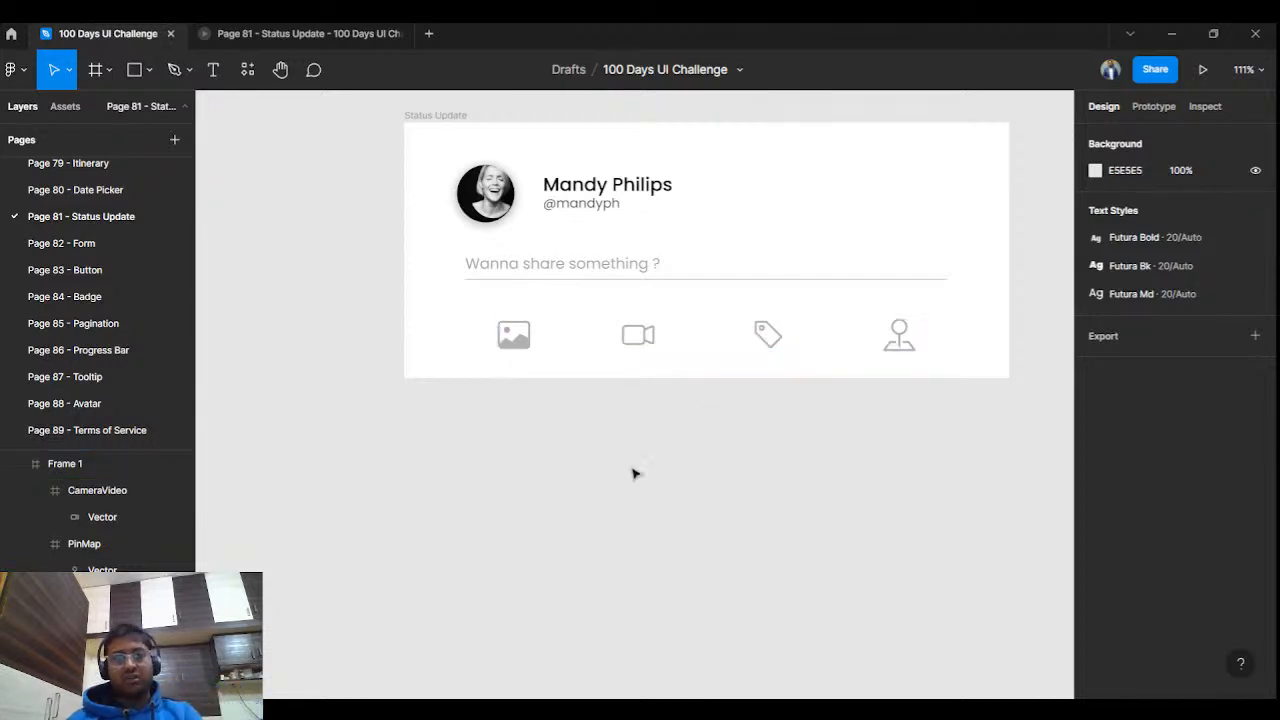
pyautogui.keyDown('ctrl'); pyautogui.scroll(2, 650, 440); pyautogui.keyUp('ctrl')
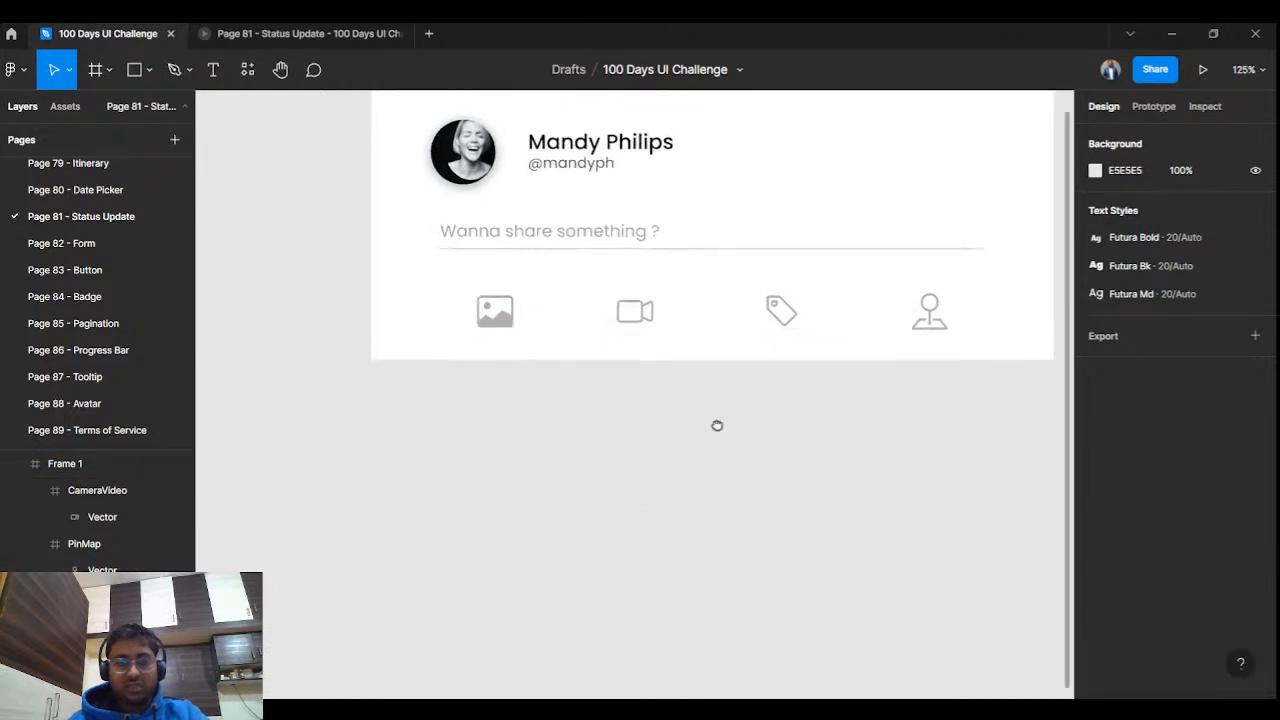
pyautogui.hscroll(1, 714, 423)
pyautogui.keyDown('ctrl'); pyautogui.scroll(3, 633, 505); pyautogui.keyUp('ctrl')
pyautogui.moveTo(631, 497); pyautogui.dragTo(664, 472)
pyautogui.keyDown('ctrl'); pyautogui.scroll(-4, 722, 448); pyautogui.keyUp('ctrl')
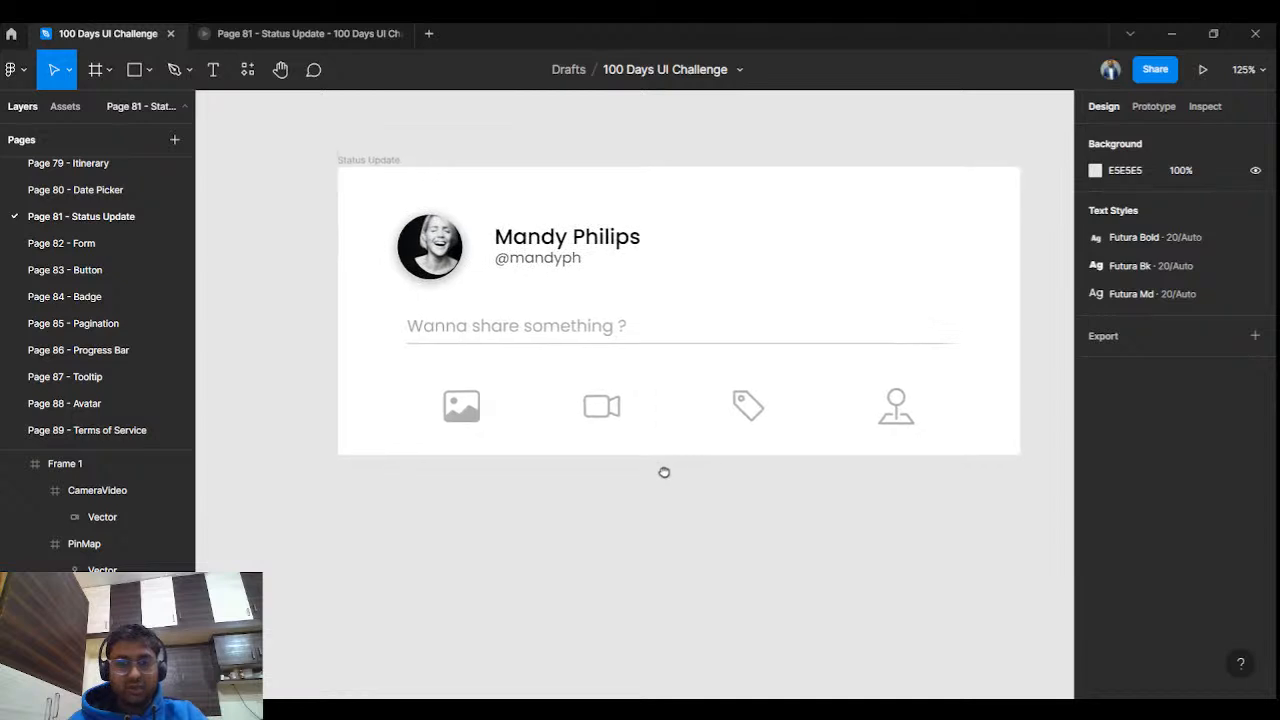
pyautogui.keyDown('ctrl'); pyautogui.scroll(-3, 666, 483); pyautogui.keyUp('ctrl')
pyautogui.moveTo(731, 531); pyautogui.dragTo(692, 512)
pyautogui.click(670, 410)
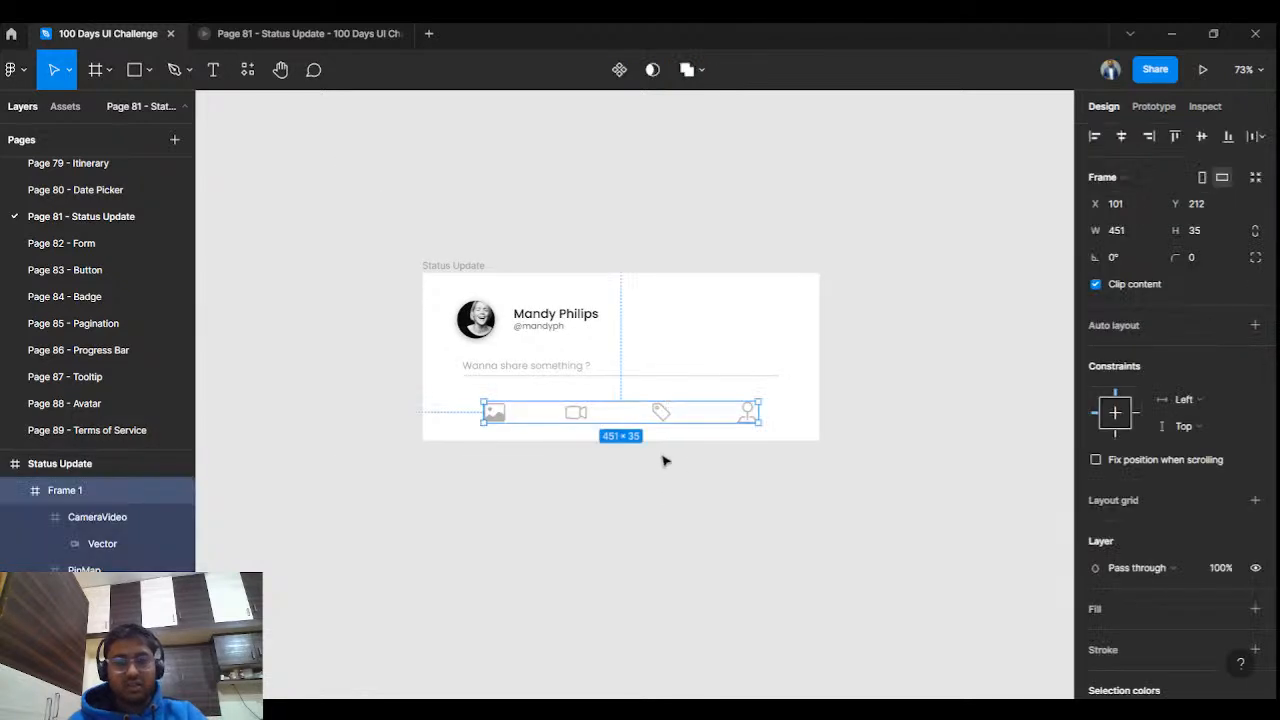
pyautogui.click(477, 268)
pyautogui.click(529, 246)
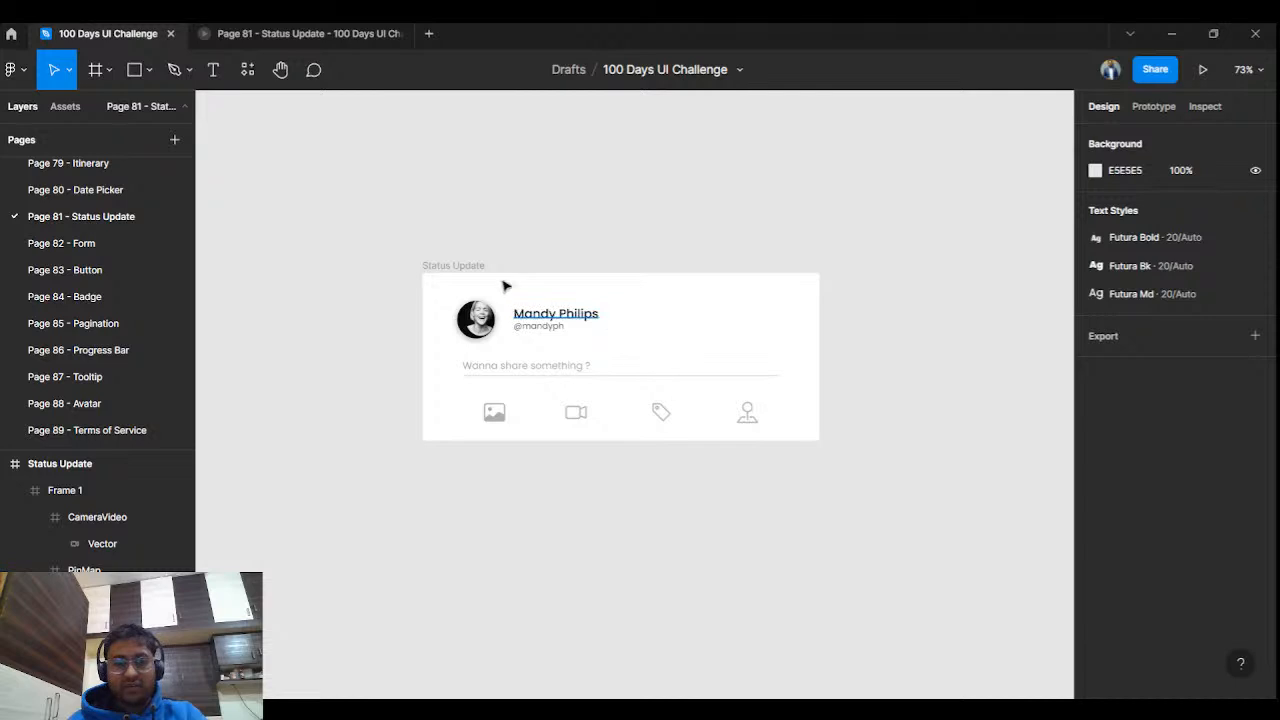
pyautogui.click(473, 268)
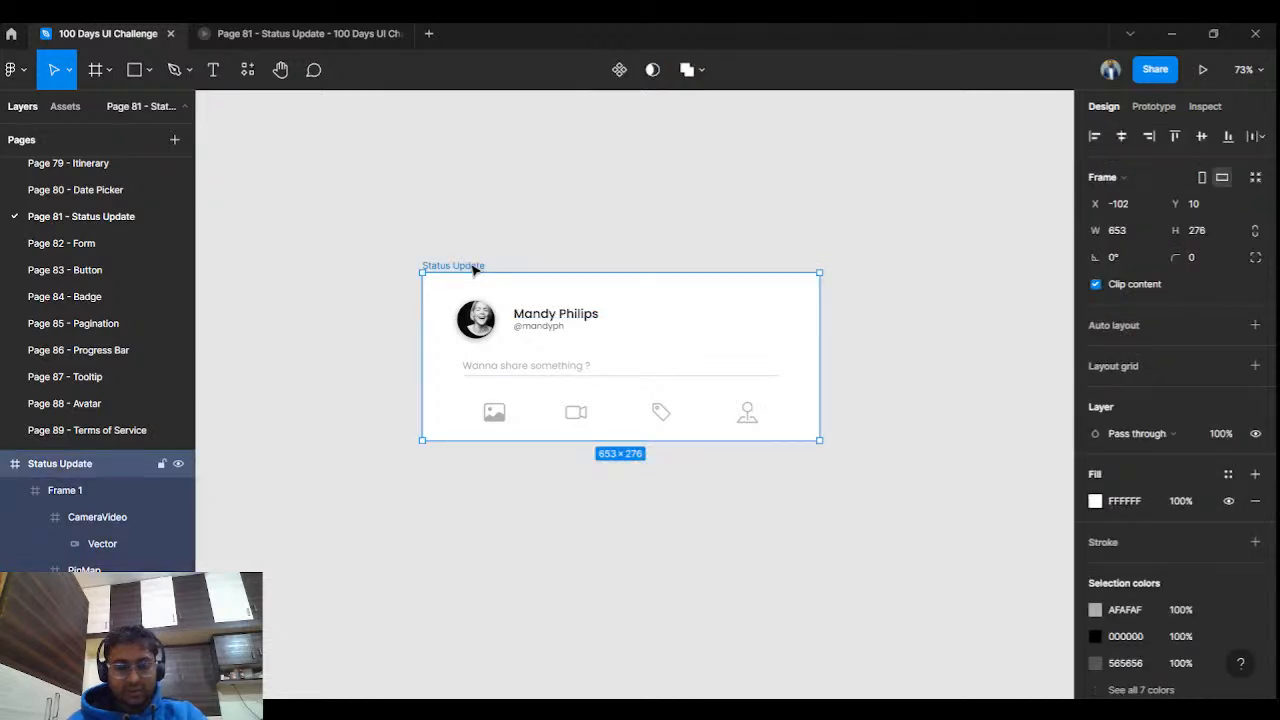
pyautogui.click(511, 214)
pyautogui.hotkey('ctrl', 'v')
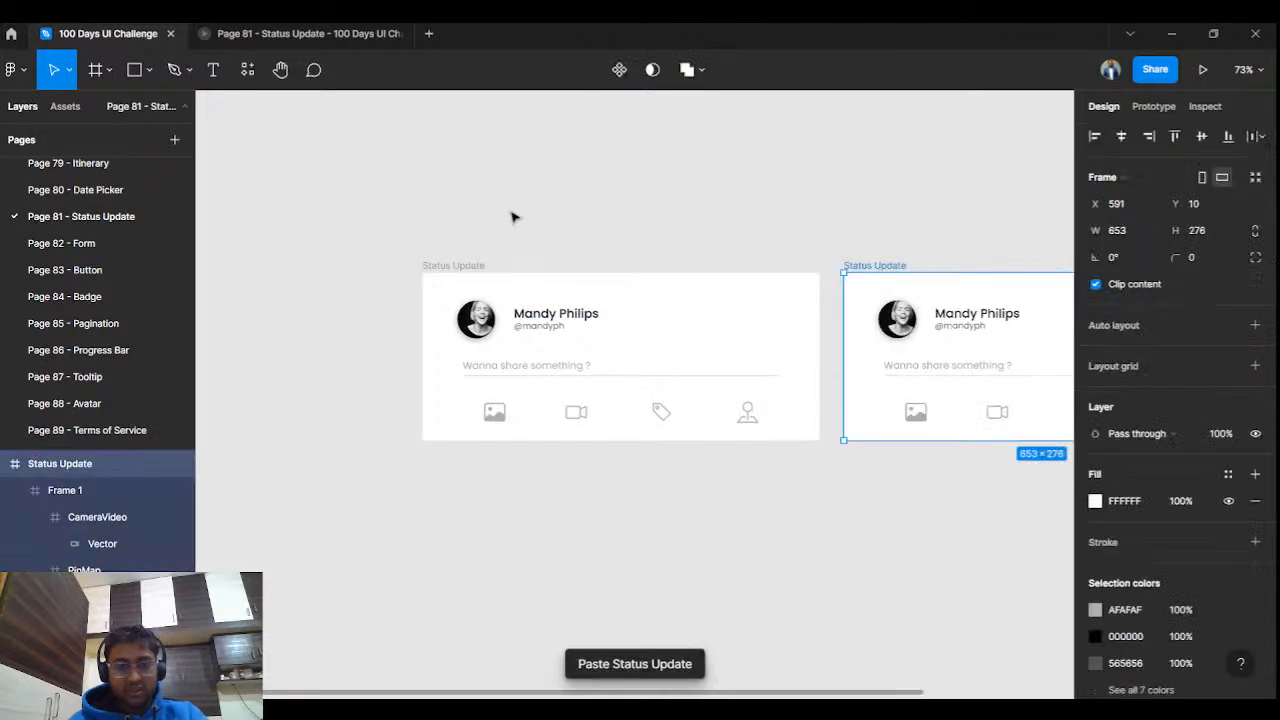
pyautogui.click(863, 223)
pyautogui.moveTo(863, 223); pyautogui.dragTo(628, 244)
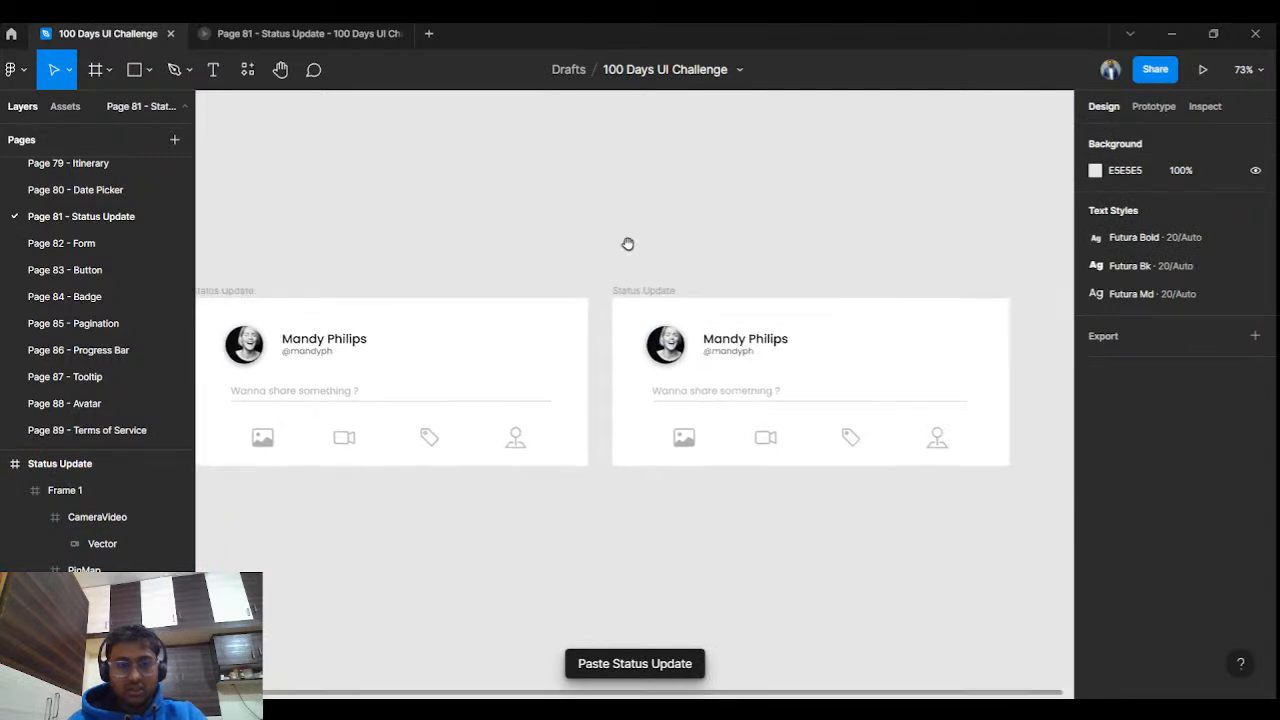
pyautogui.scroll(-5, 703, 506)
pyautogui.scroll(5, 551, 517)
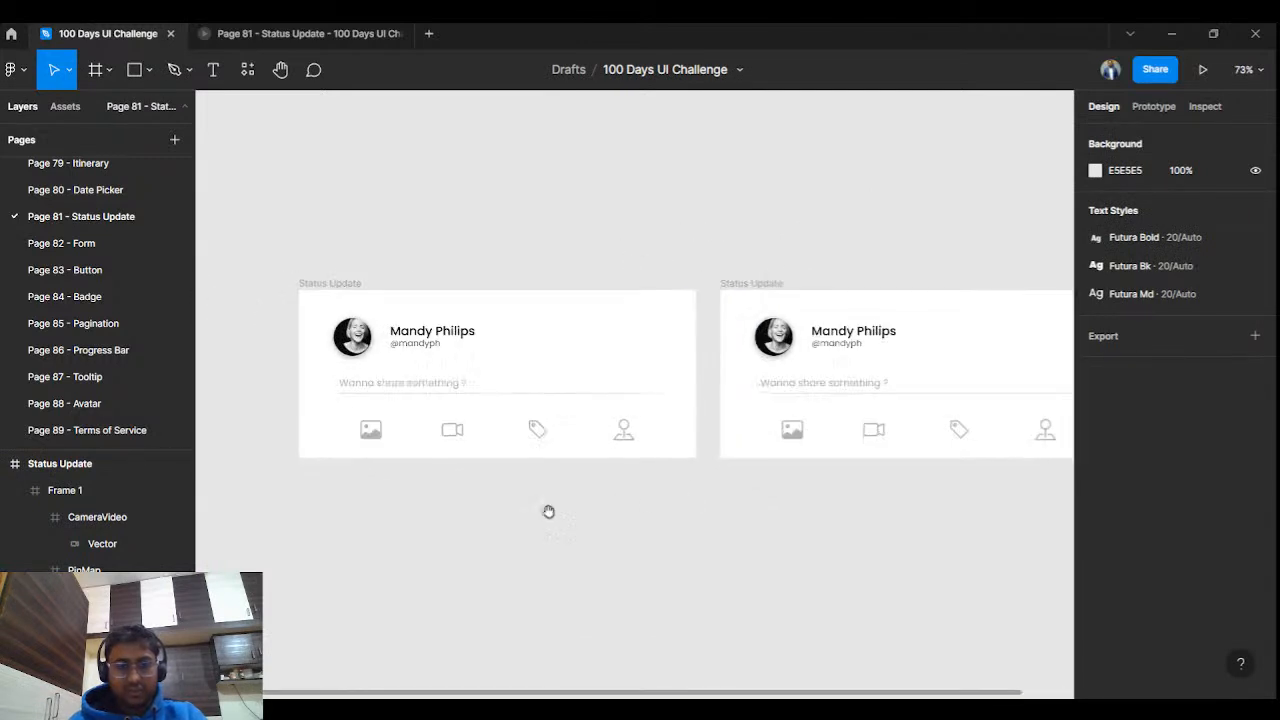
pyautogui.scroll(-2, 551, 517)
pyautogui.scroll(5, 432, 407)
pyautogui.scroll(-5, 432, 407)
pyautogui.scroll(-5, 432, 407)
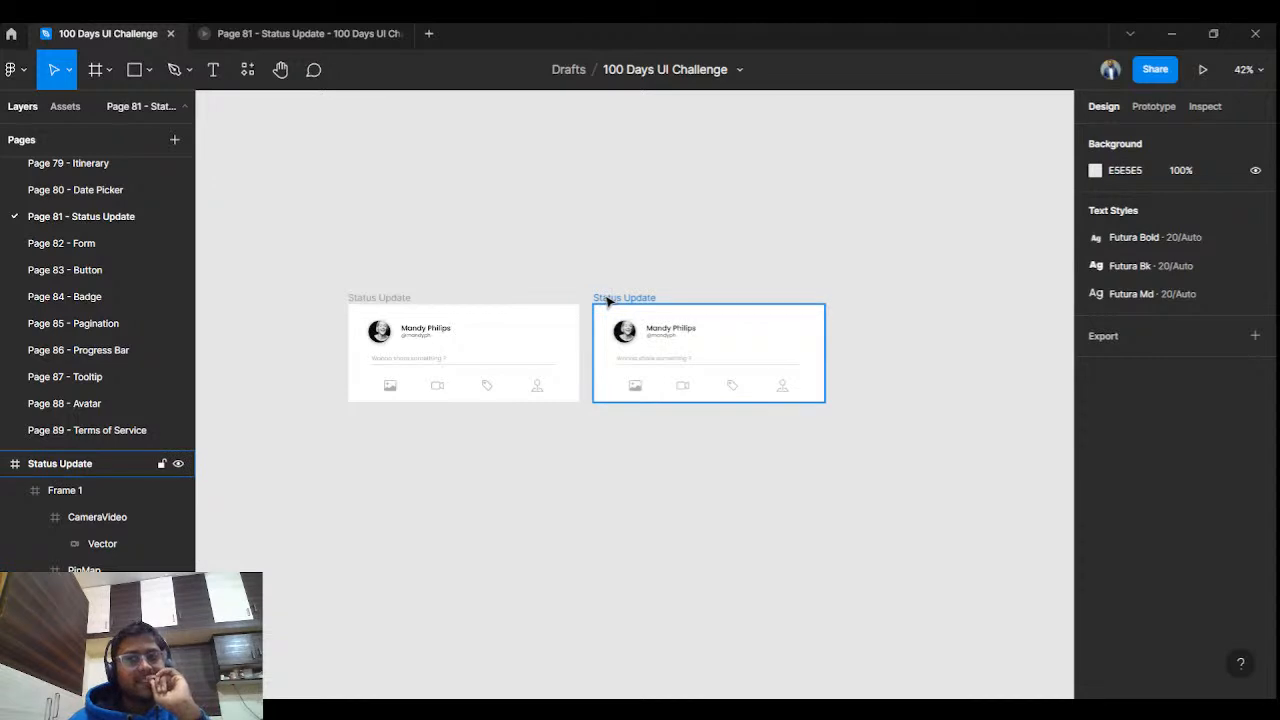
pyautogui.click(607, 302)
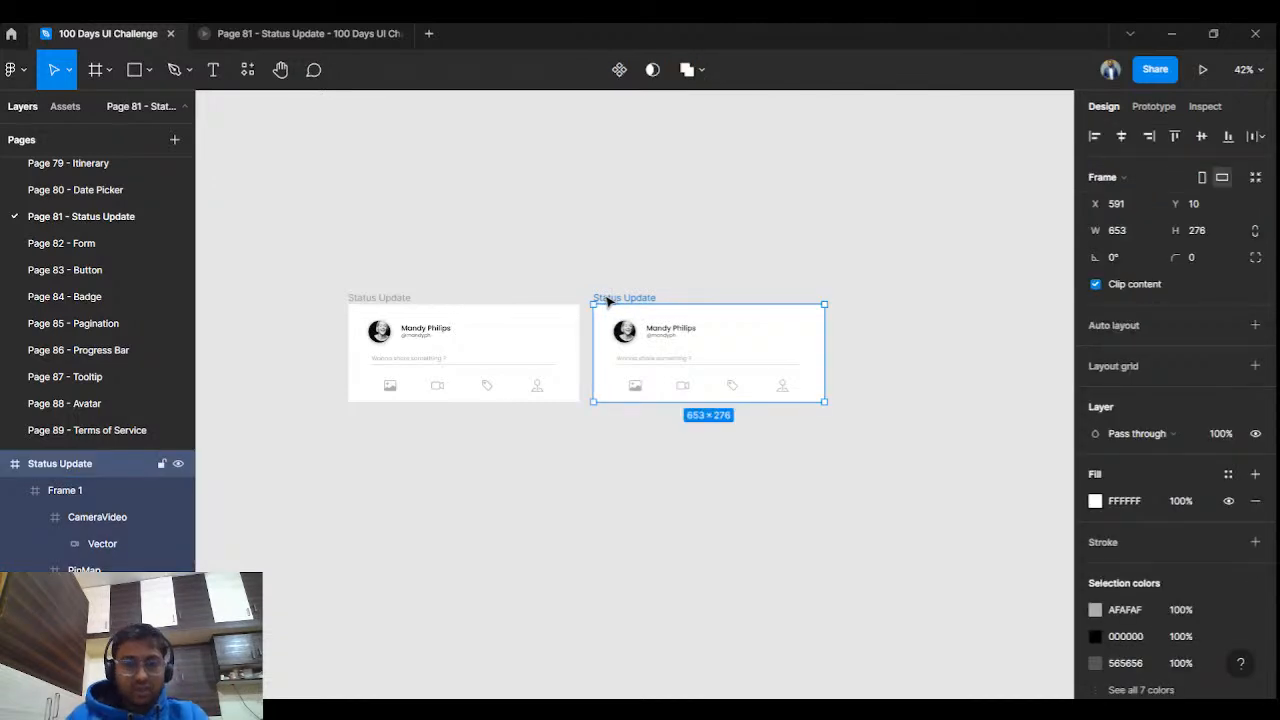
pyautogui.scroll(5, 465, 532)
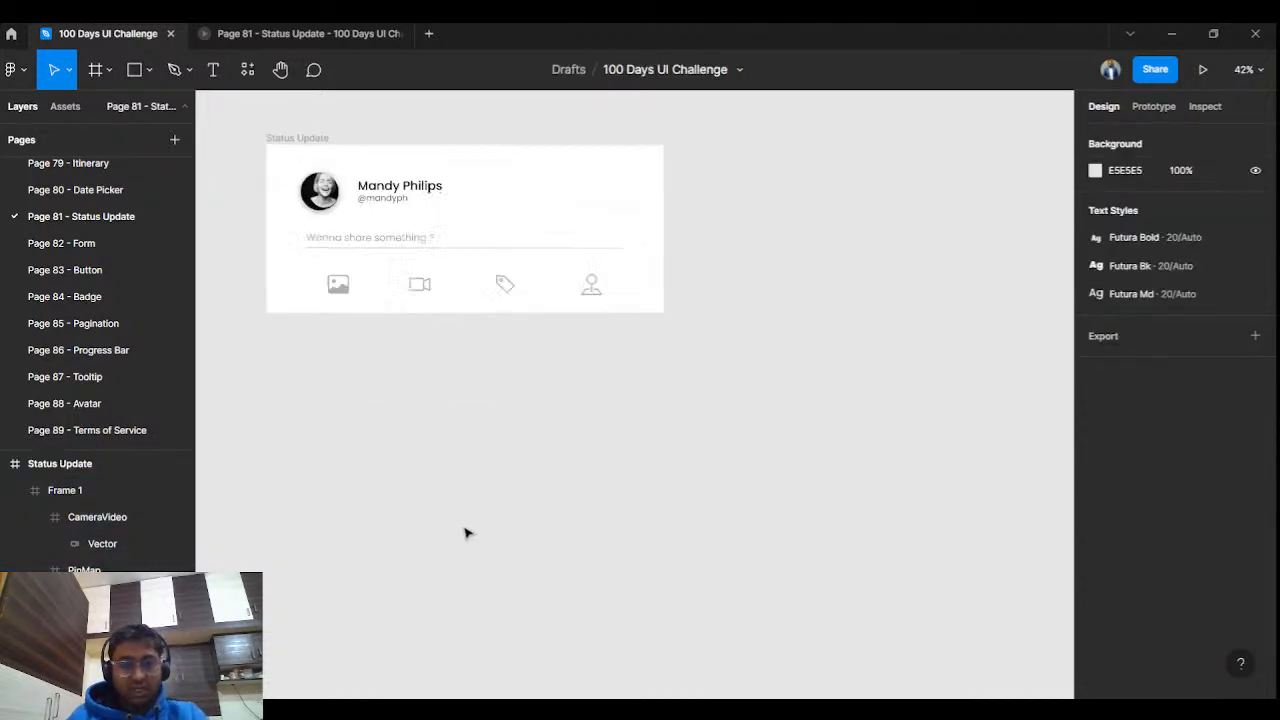
pyautogui.moveTo(477, 420); pyautogui.dragTo(597, 586)
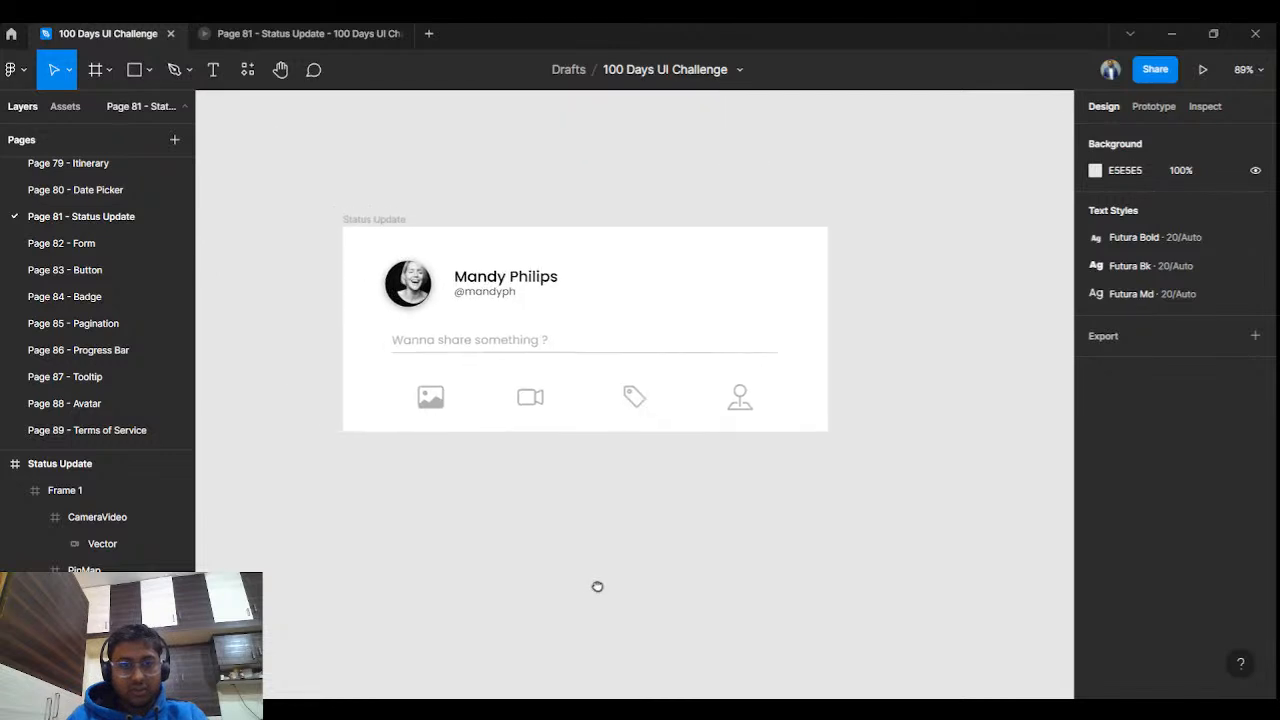
# Paste a copy of the icon row and place it below the card.
pyautogui.click(530, 404)
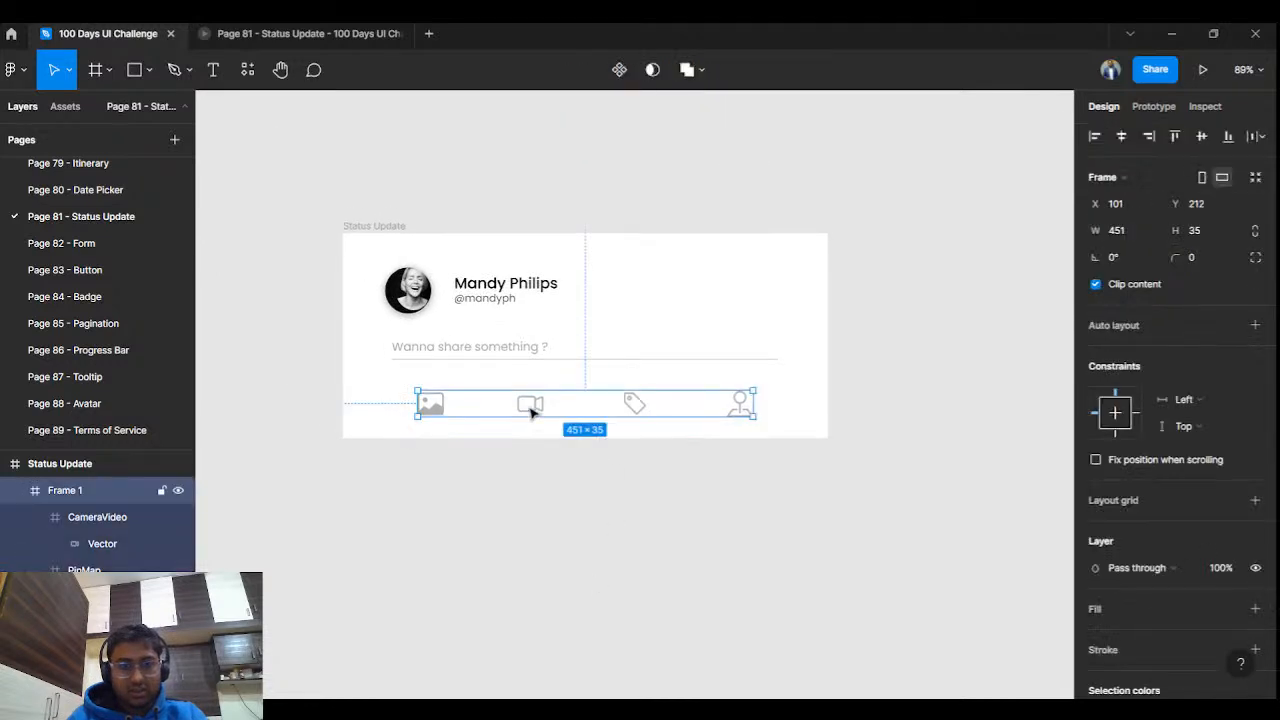
pyautogui.click(597, 512)
pyautogui.hotkey('ctrl', 'v')
pyautogui.moveTo(546, 408); pyautogui.dragTo(597, 566)
pyautogui.click(528, 623)
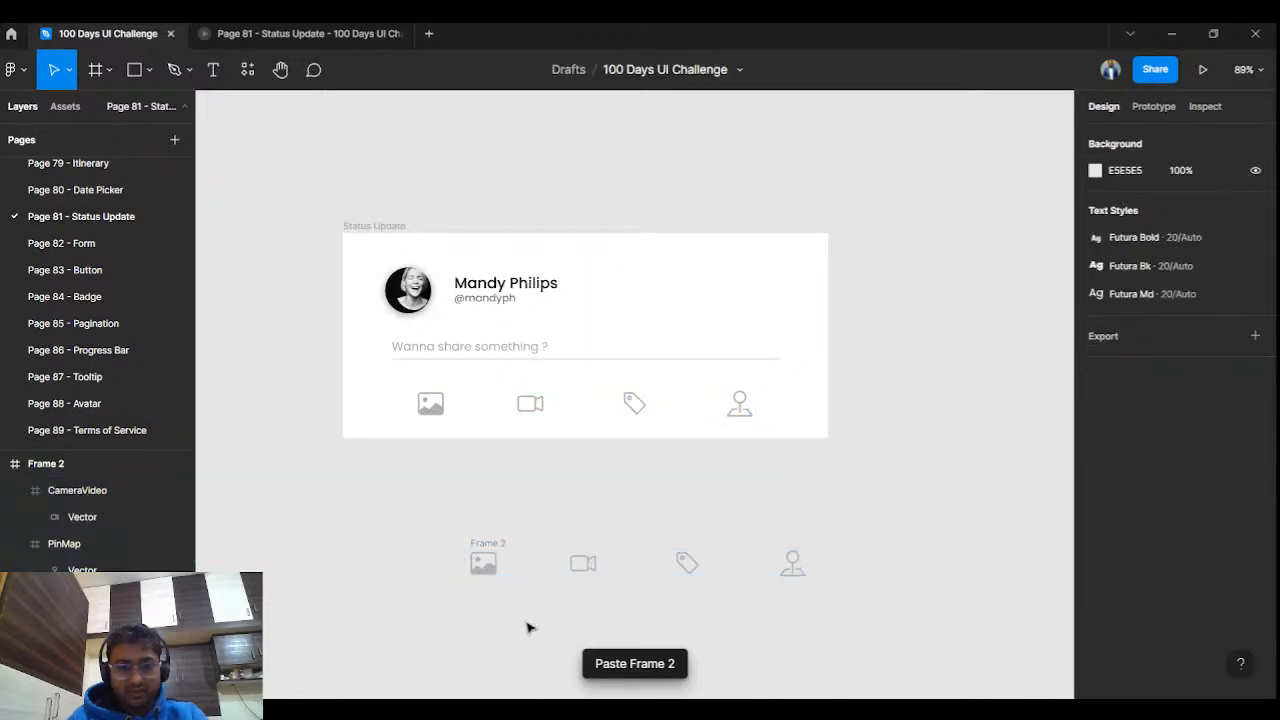
# Deselect Frame 2 and paste further copies of the icon row.
pyautogui.scroll(3, 526, 617)
pyautogui.moveTo(526, 617); pyautogui.dragTo(521, 490)
pyautogui.scroll(-3, 523, 494)
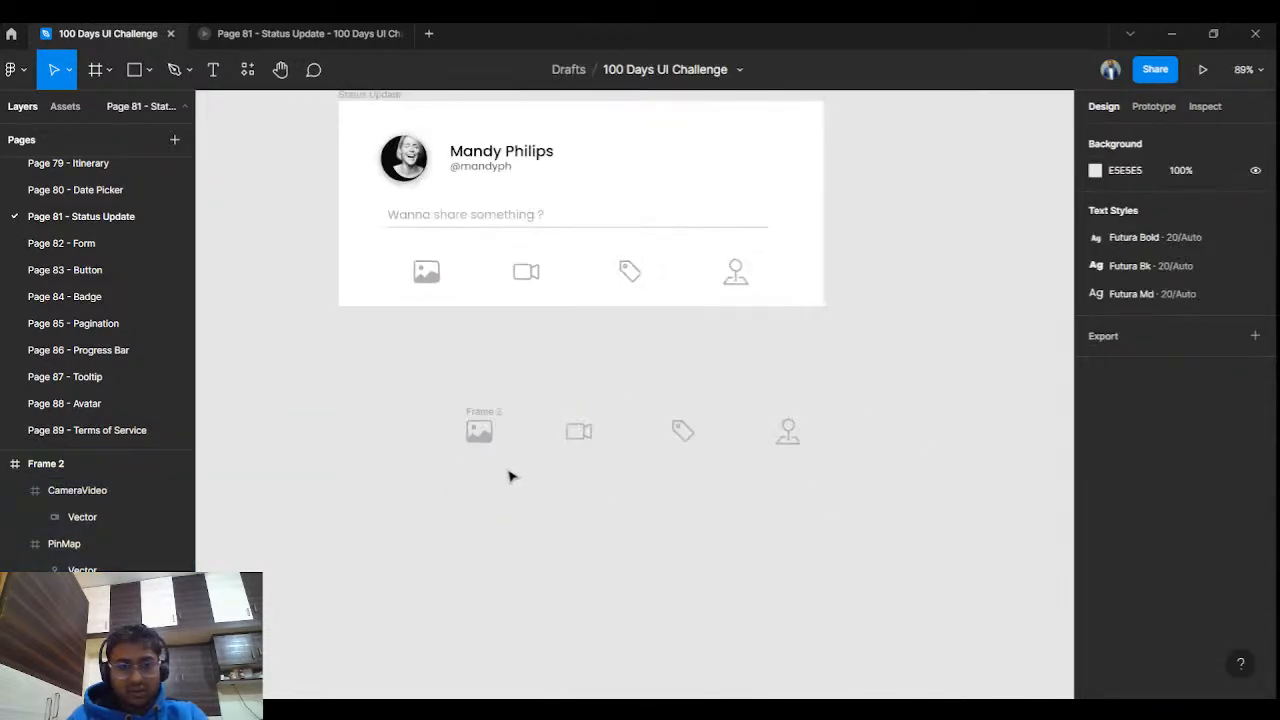
pyautogui.click(490, 410)
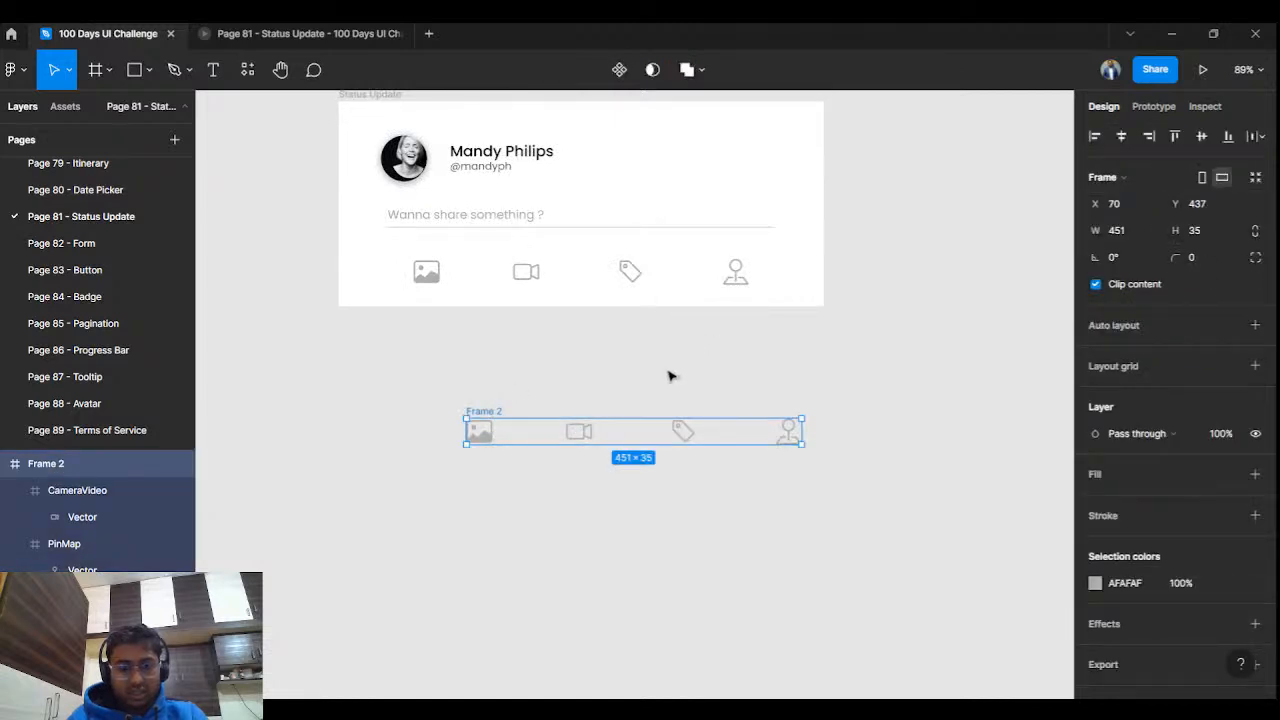
pyautogui.click(668, 522)
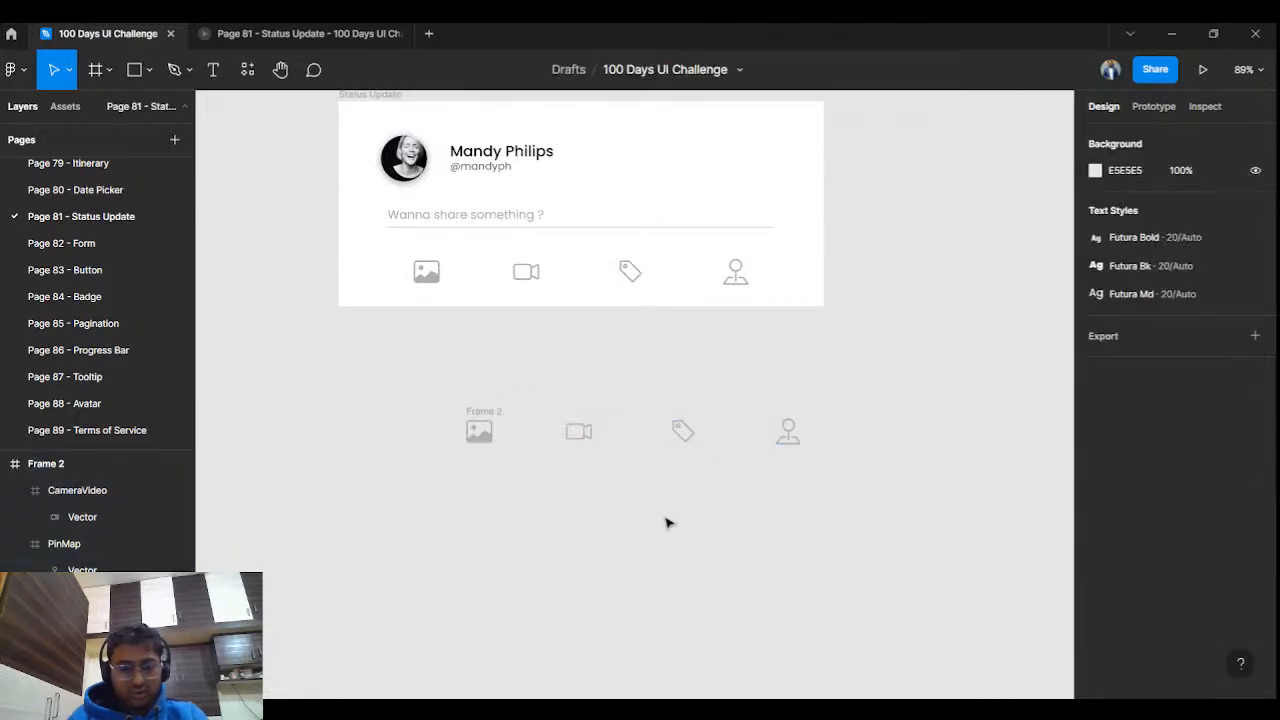
pyautogui.hotkey('ctrl', 'v')
pyautogui.hotkey('ctrl', 'v')
pyautogui.hotkey('ctrl', 'v')
pyautogui.hotkey('ctrl', 'v')
pyautogui.scroll(-5, 666, 520)
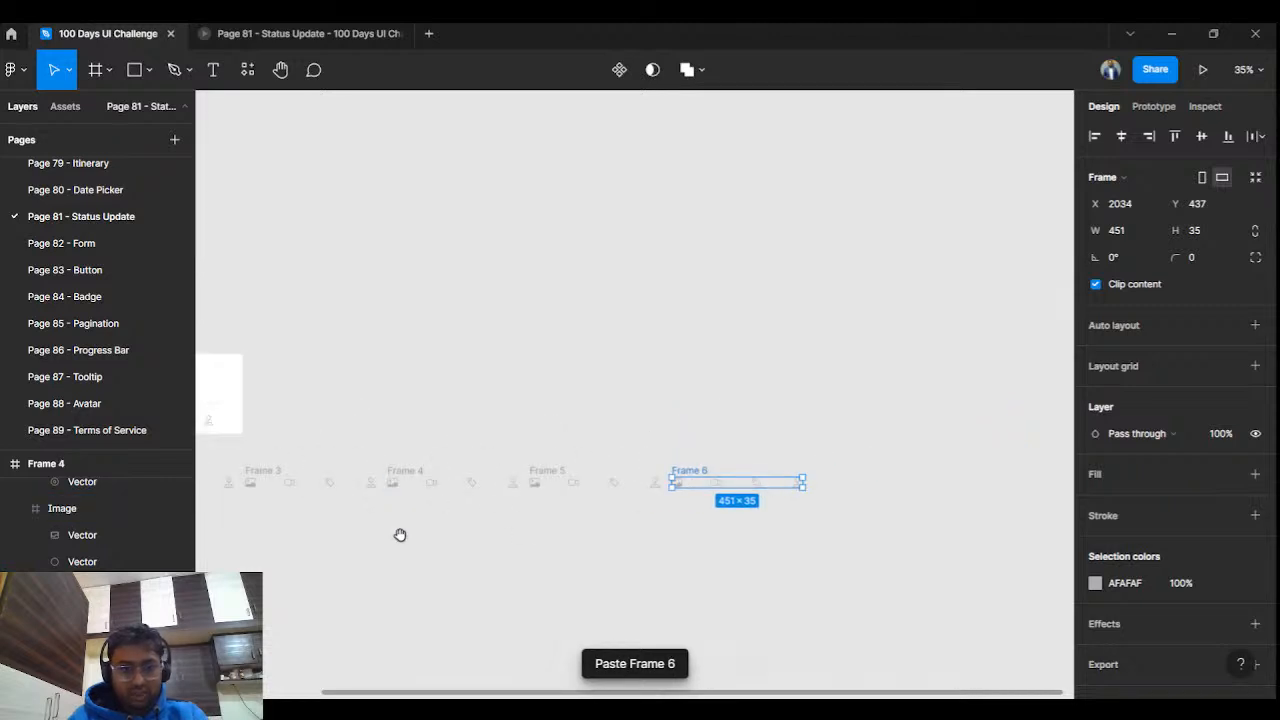
# Stack Frames 3, 4, 5 and 6 one under another below Frame 2.
pyautogui.moveTo(398, 524); pyautogui.dragTo(714, 523)
pyautogui.moveTo(583, 462); pyautogui.dragTo(430, 495)
pyautogui.click(705, 459)
pyautogui.moveTo(705, 459); pyautogui.dragTo(430, 533)
pyautogui.click(849, 457)
pyautogui.moveTo(849, 457); pyautogui.dragTo(420, 575)
pyautogui.moveTo(1006, 453); pyautogui.dragTo(806, 564)
pyautogui.moveTo(530, 610); pyautogui.dragTo(457, 628)
pyautogui.moveTo(800, 566); pyautogui.dragTo(432, 616)
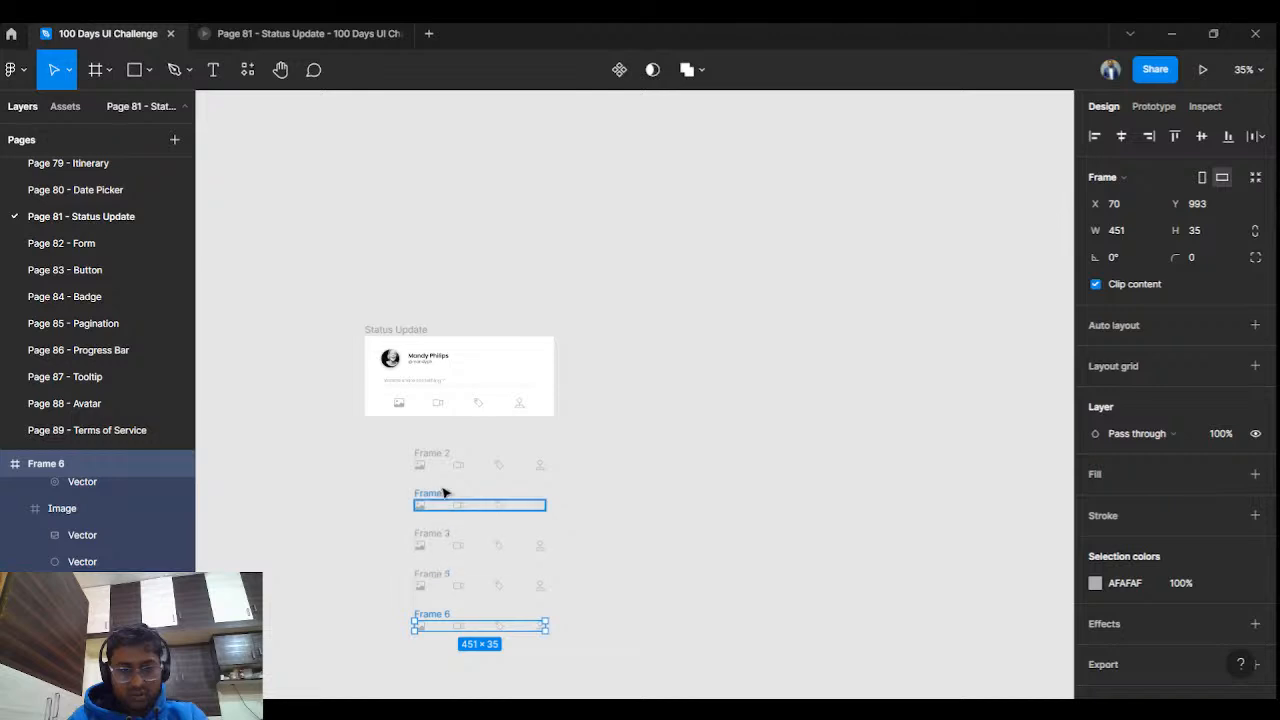
# Delete the extra Frame 6 and reselect Frame 2.
pyautogui.keyDown('ctrl'); pyautogui.scroll(2, 577, 534); pyautogui.keyUp('ctrl')
pyautogui.scroll(-3, 600, 491)
pyautogui.hscroll(-1, 600, 491)
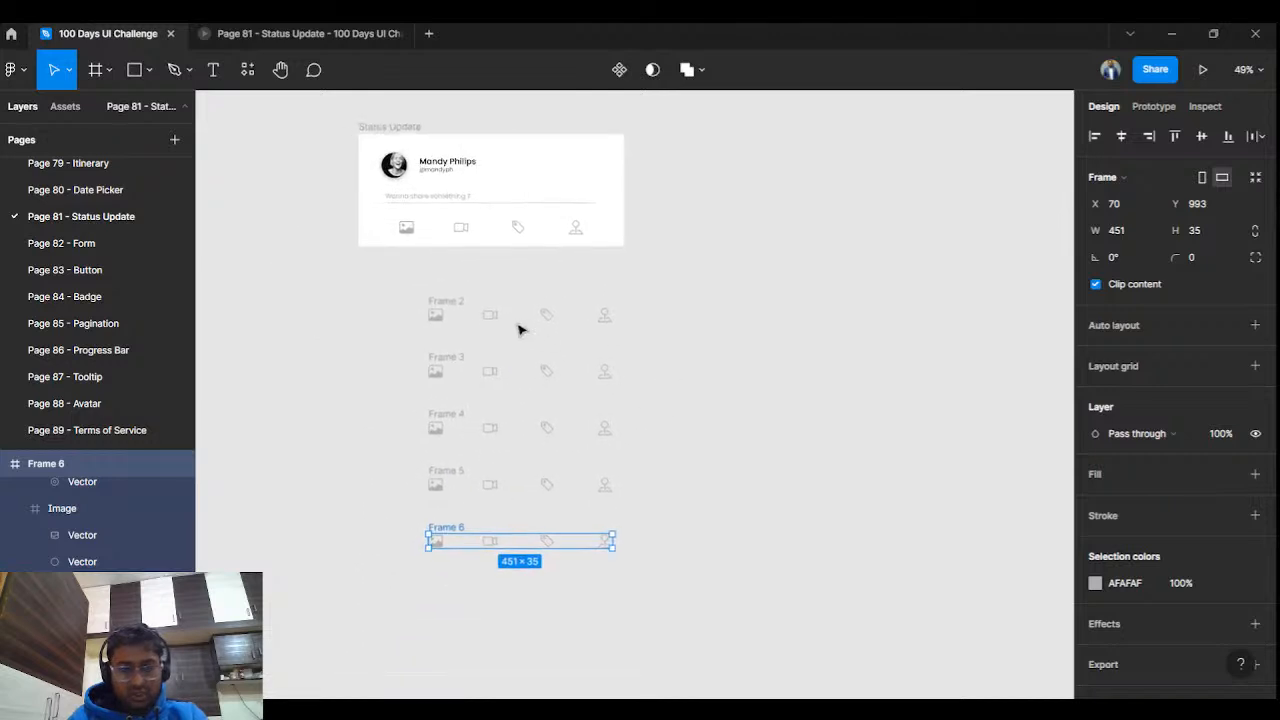
pyautogui.click(435, 302)
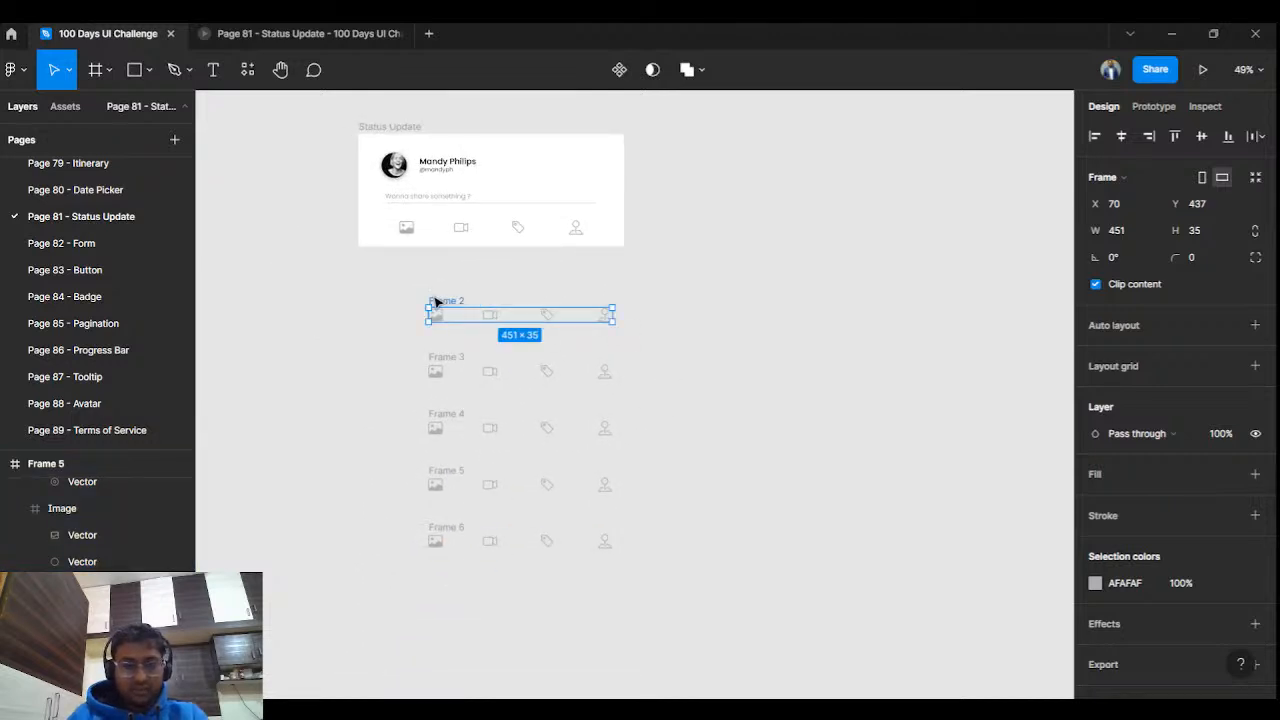
pyautogui.click(451, 530)
pyautogui.press('Delete')
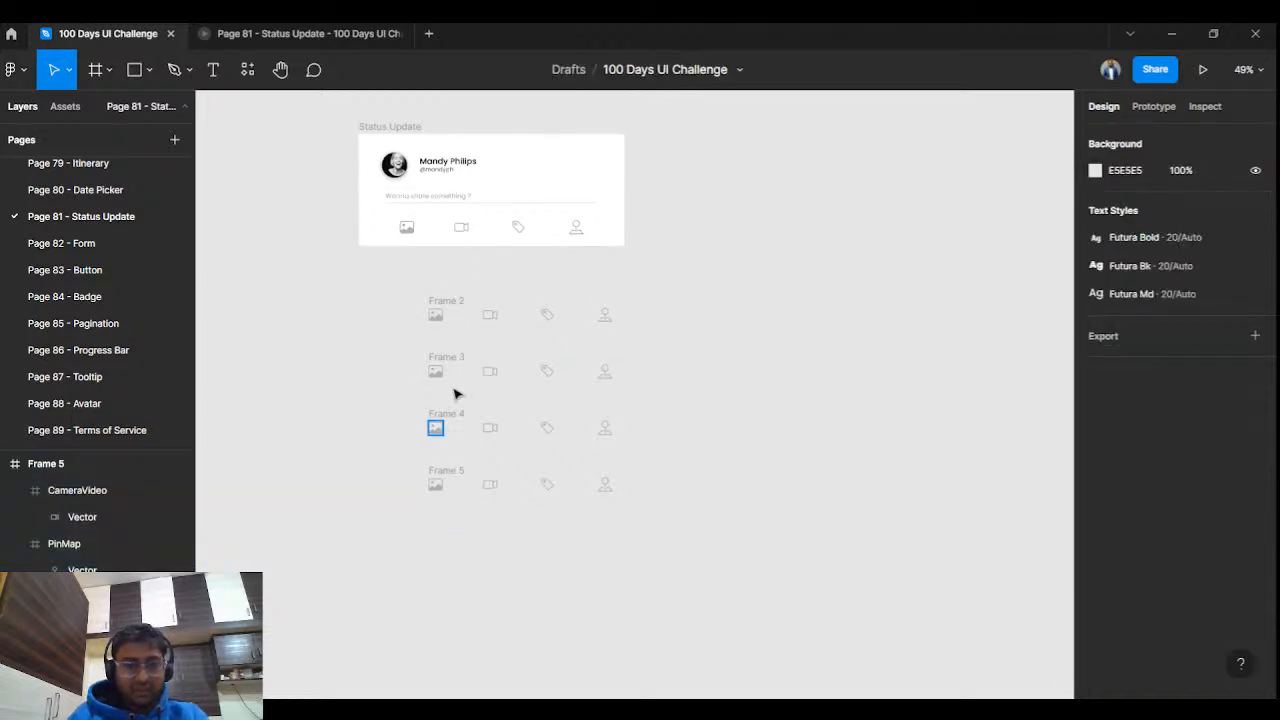
pyautogui.click(447, 300)
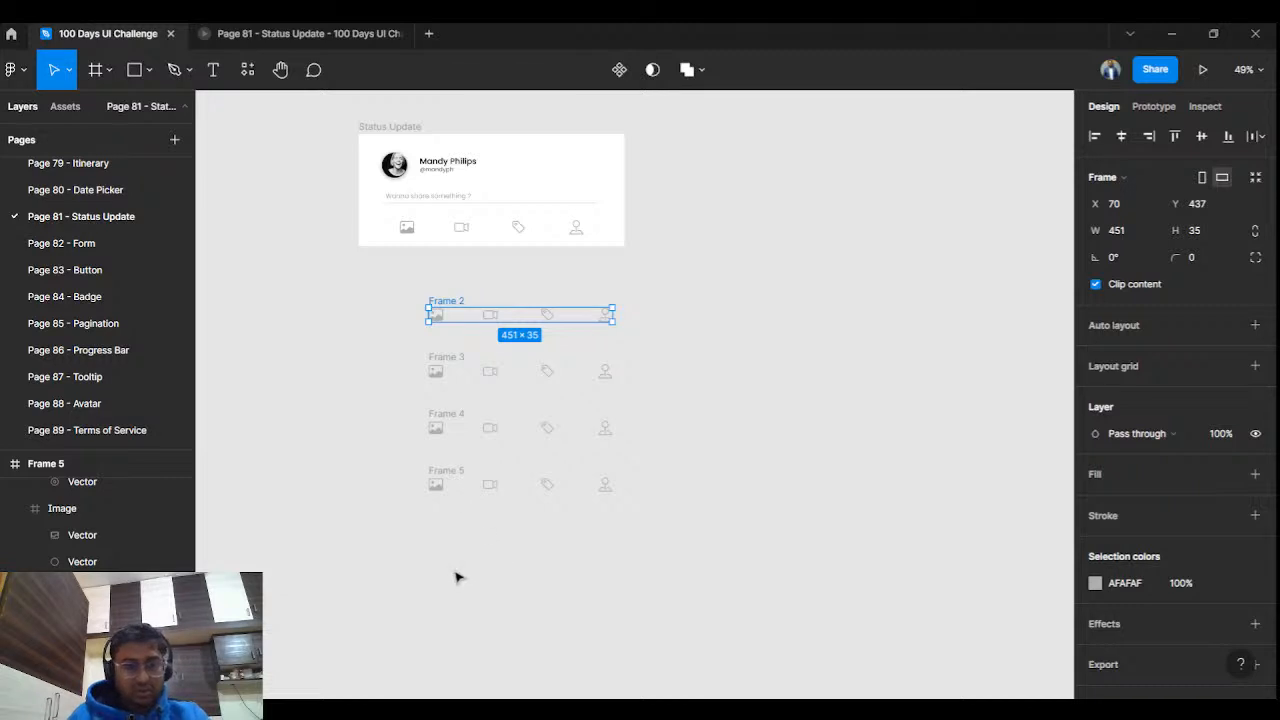
# Name Frame 2 'Icons / Default' and paste a copy of it below Frame 5.
pyautogui.click(455, 573)
pyautogui.click(459, 302)
pyautogui.hotkey('ctrl', 'c')
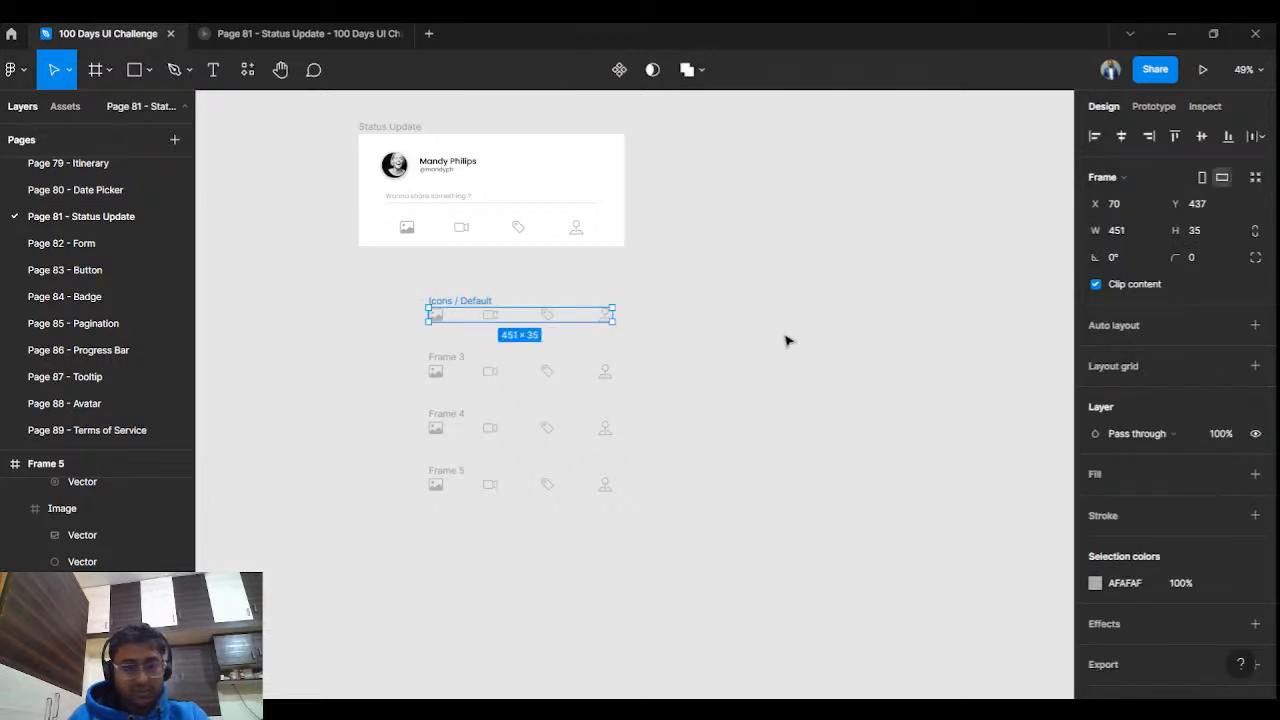
pyautogui.click(788, 341)
pyautogui.hotkey('ctrl', 'v')
pyautogui.moveTo(652, 312); pyautogui.dragTo(456, 527)
pyautogui.click(627, 413)
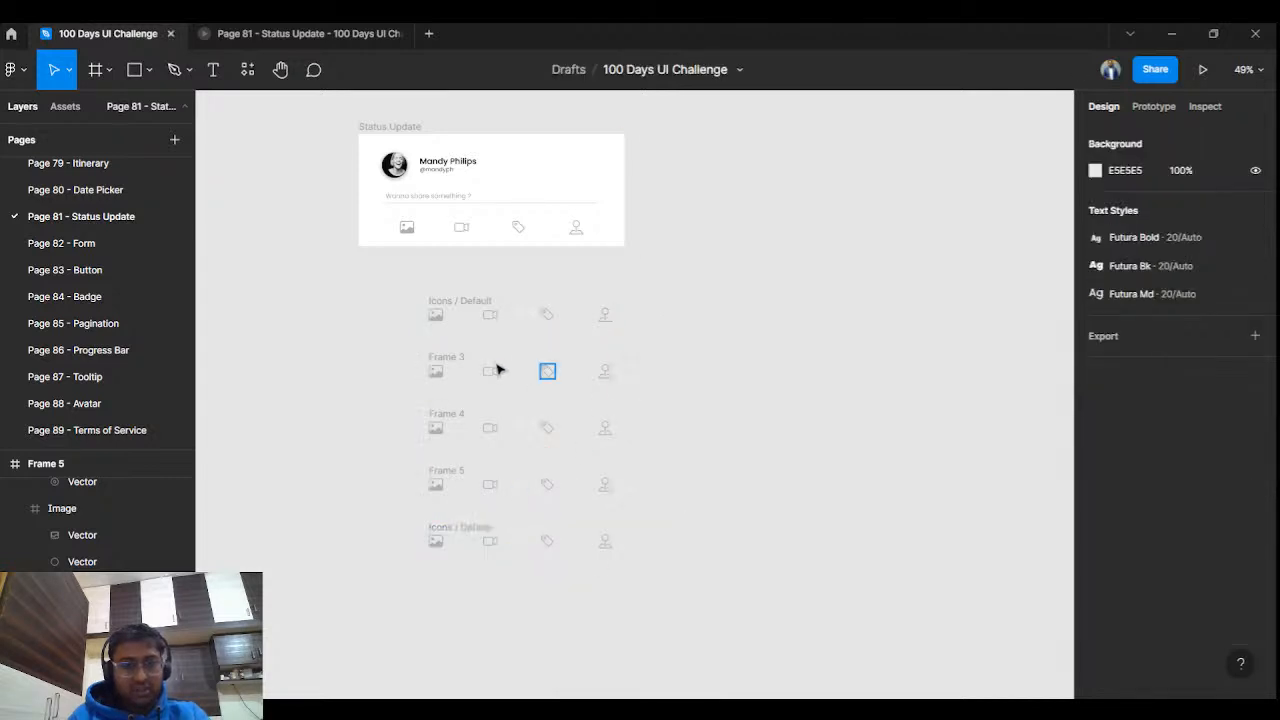
# Rename Frame 3 to 'Icons / Hover / Image'.
pyautogui.click(454, 356)
pyautogui.doubleClick(467, 301)
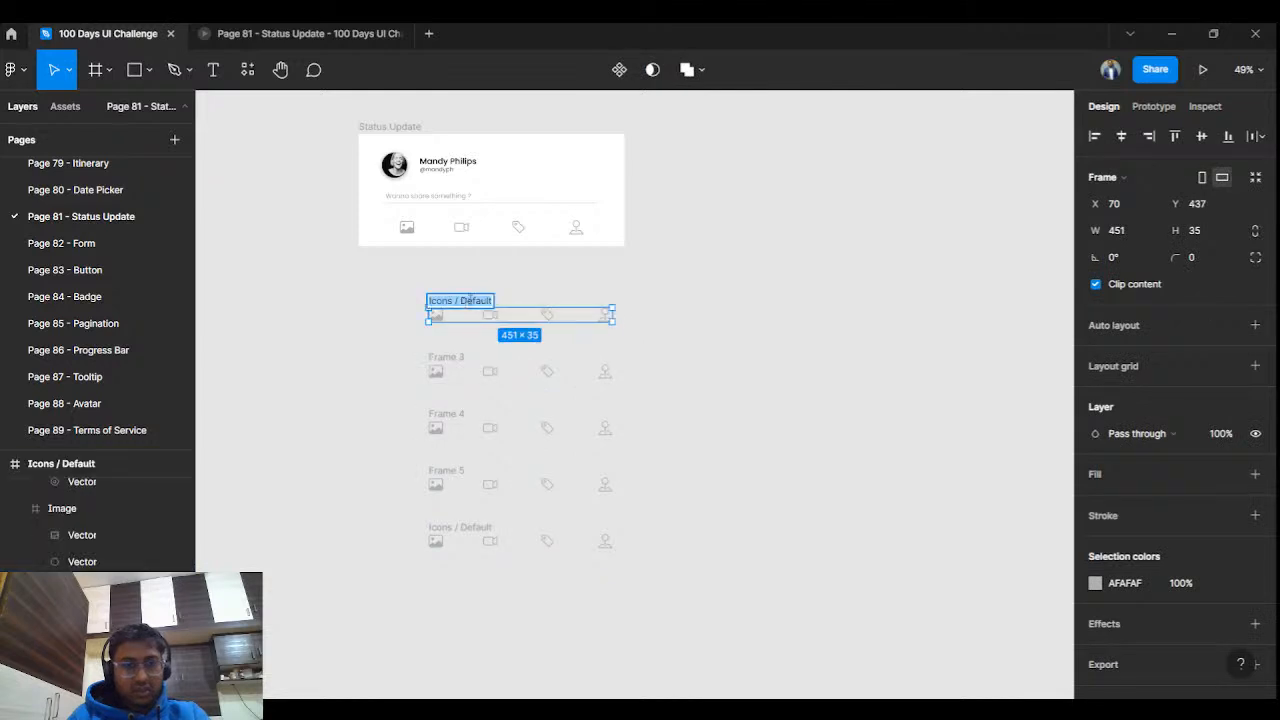
pyautogui.click(462, 368)
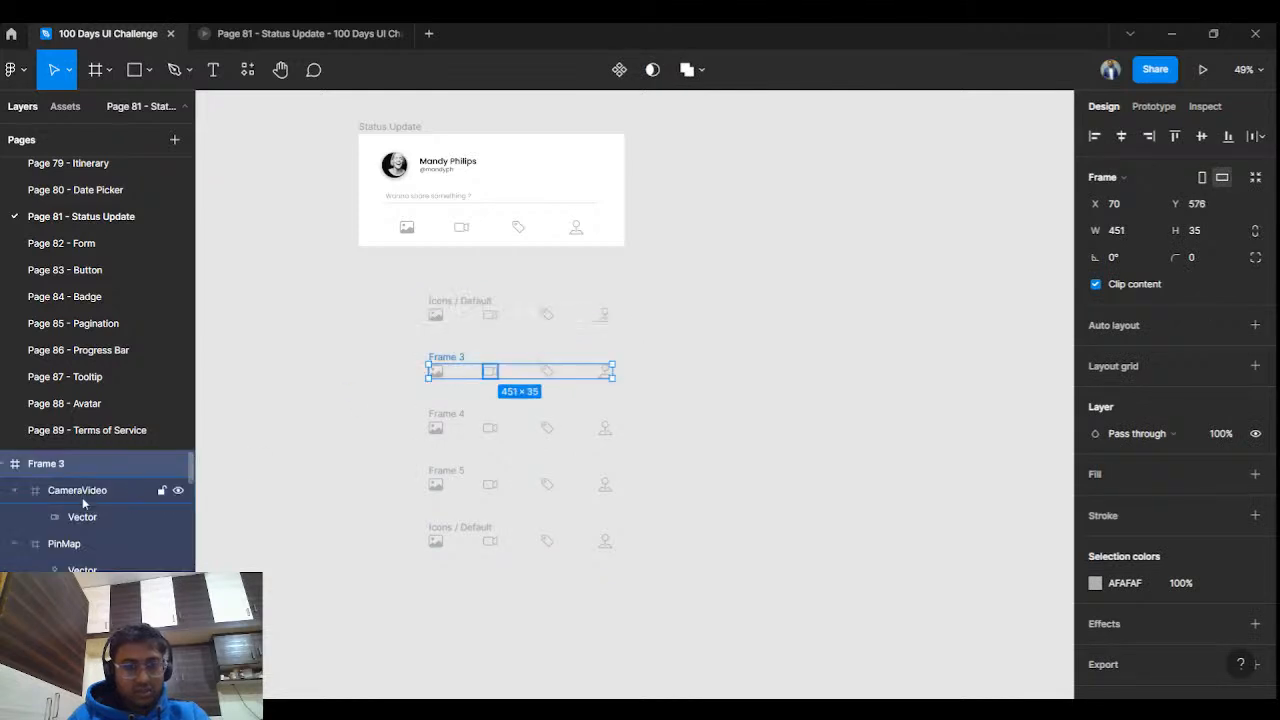
pyautogui.doubleClick(67, 465)
pyautogui.hotkey('ctrl', 'v')
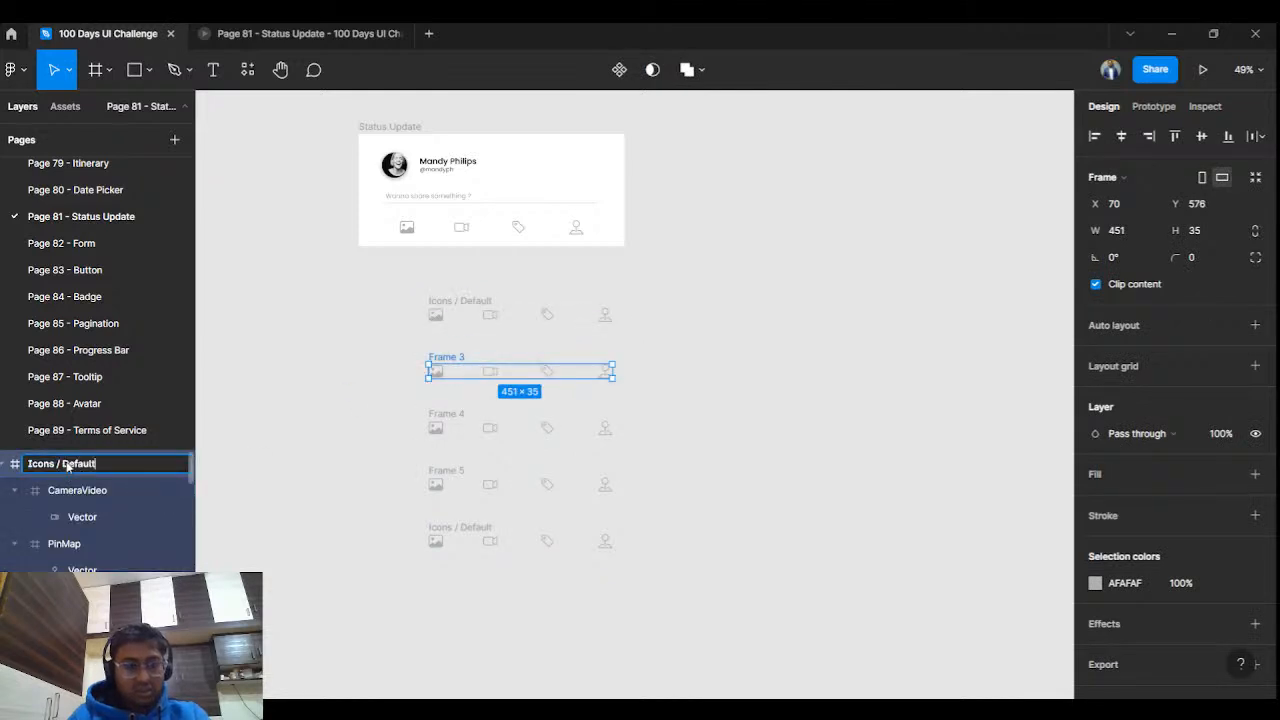
pyautogui.press('BackSpace')
pyautogui.press('BackSpace')
pyautogui.press('BackSpace')
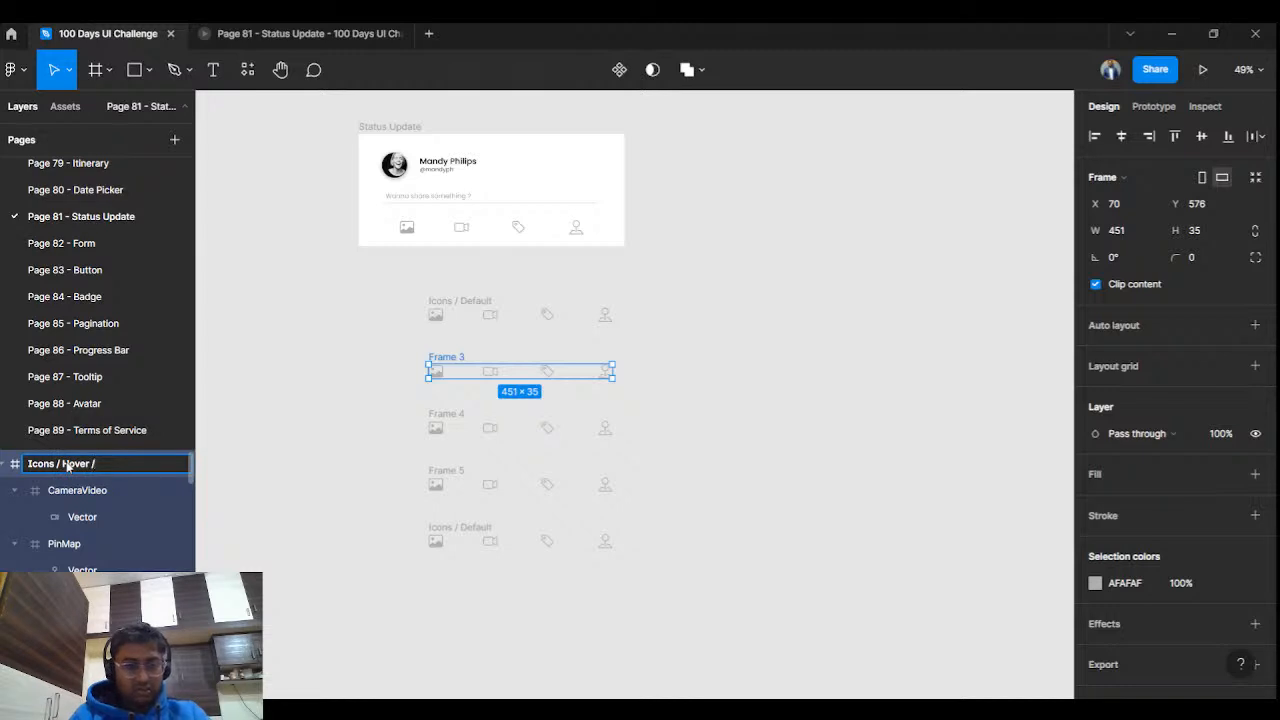
pyautogui.write('Hover / Image')
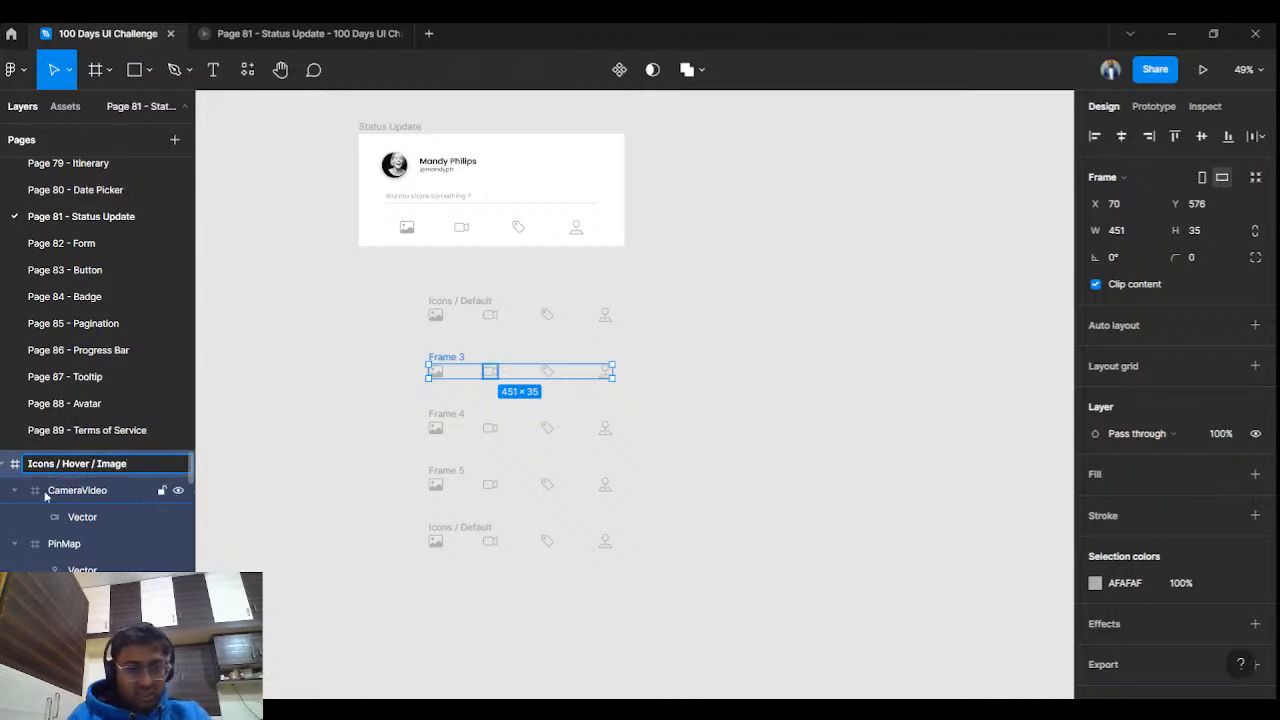
pyautogui.click(249, 406)
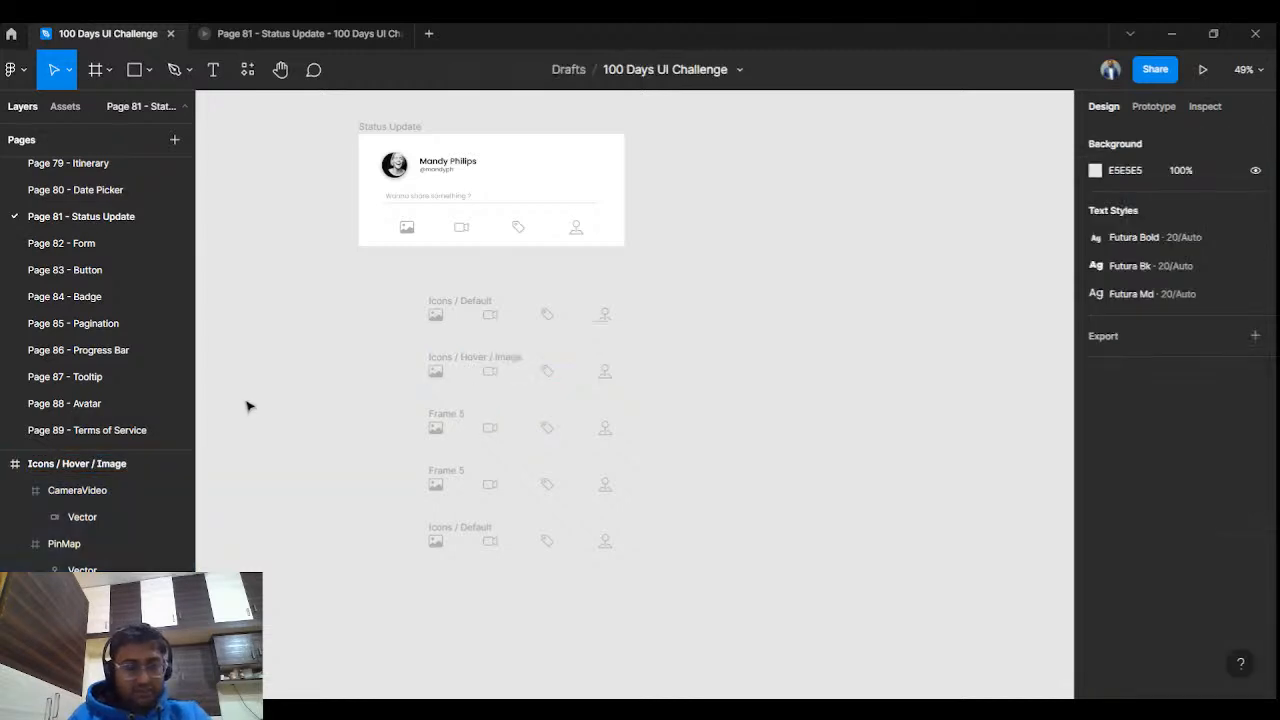
# Name the next rows 'Icons / Hover / Video' and 'Icons / Hover / Tag'.
pyautogui.click(466, 360)
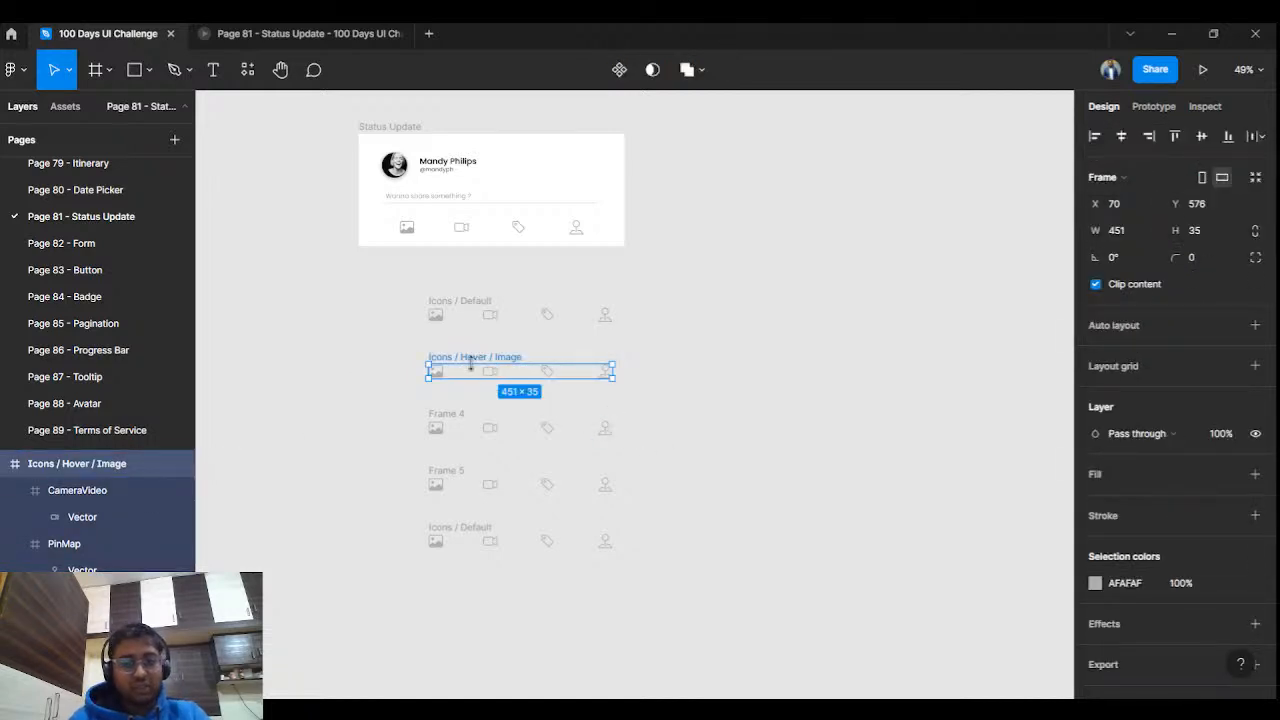
pyautogui.doubleClick(474, 358)
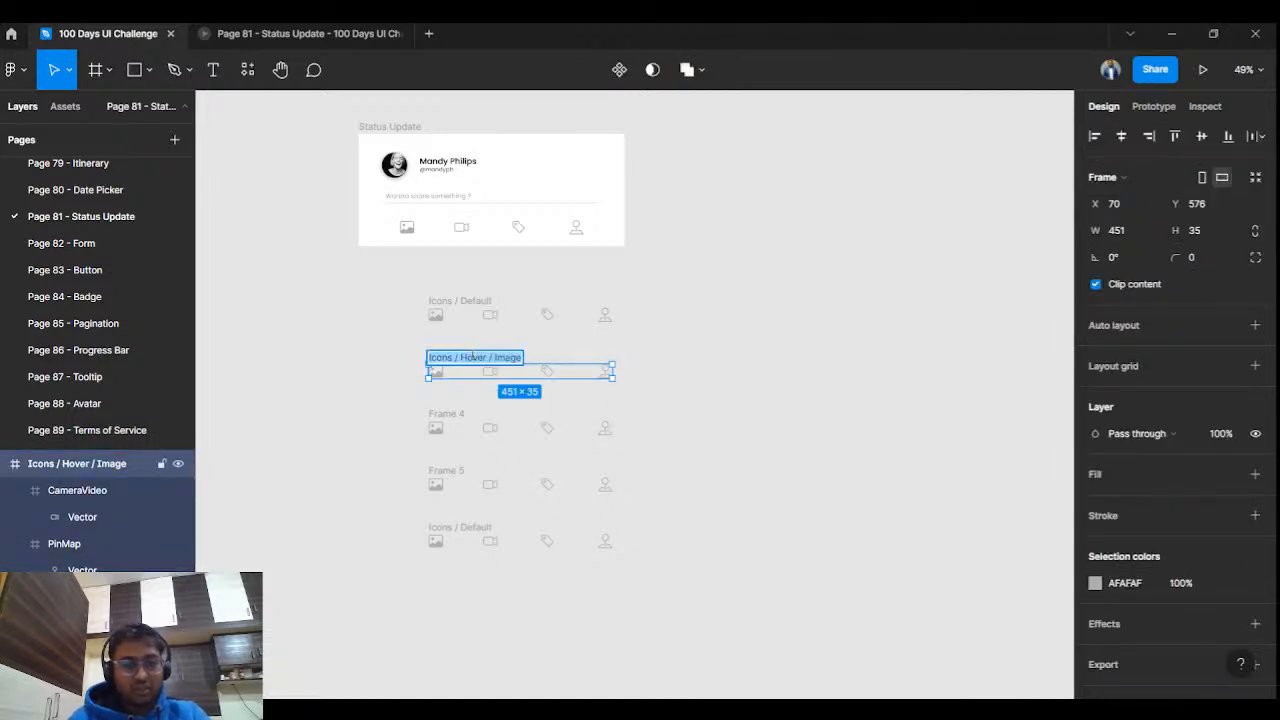
pyautogui.click(457, 416)
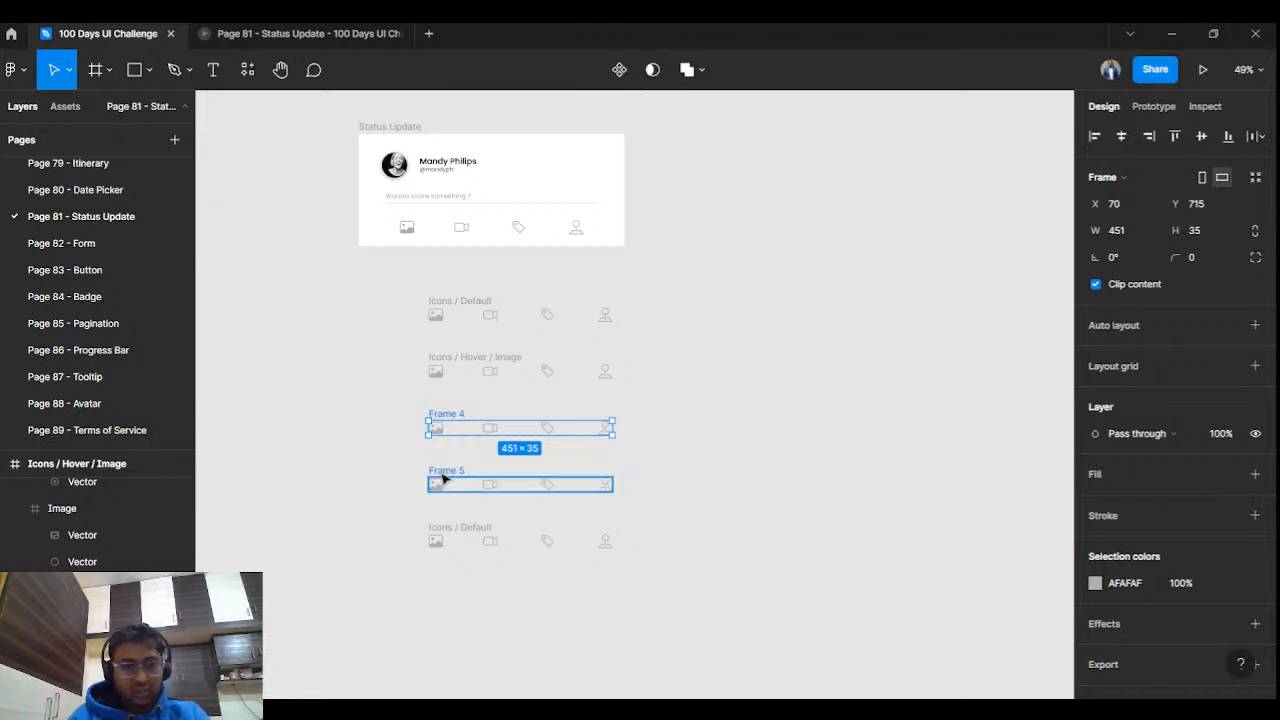
pyautogui.click(444, 479)
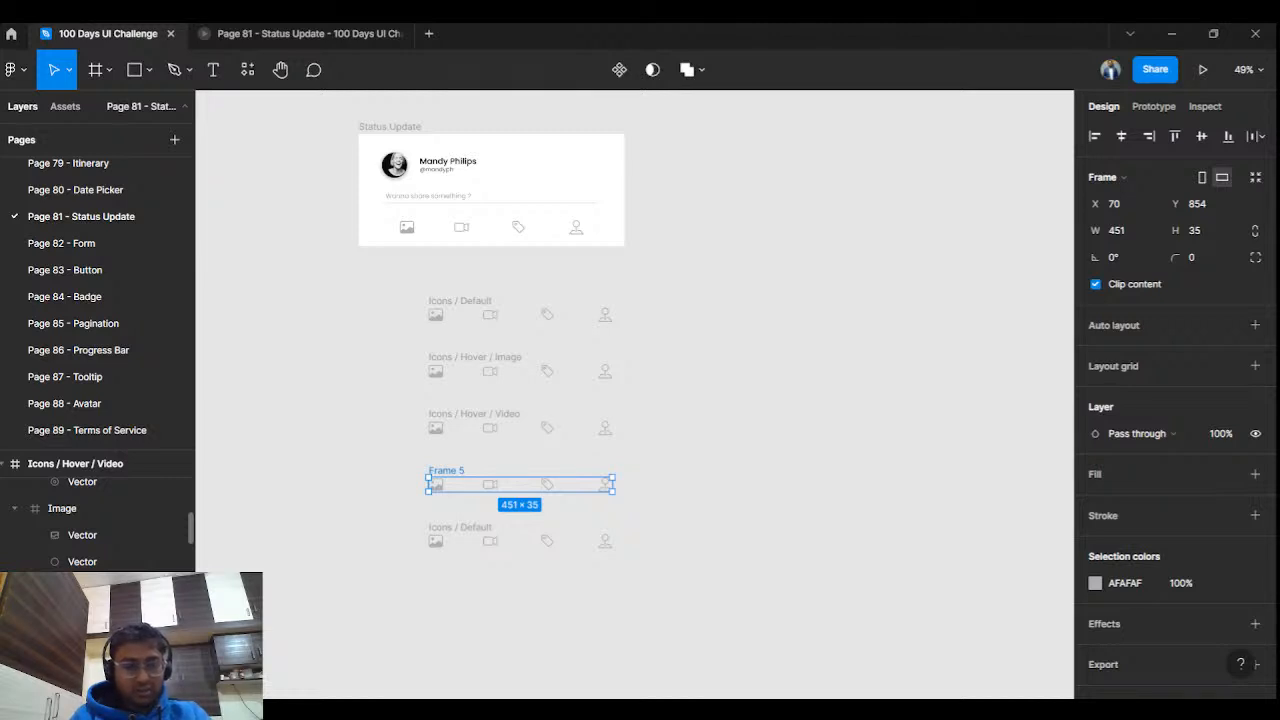
pyautogui.click(94, 511)
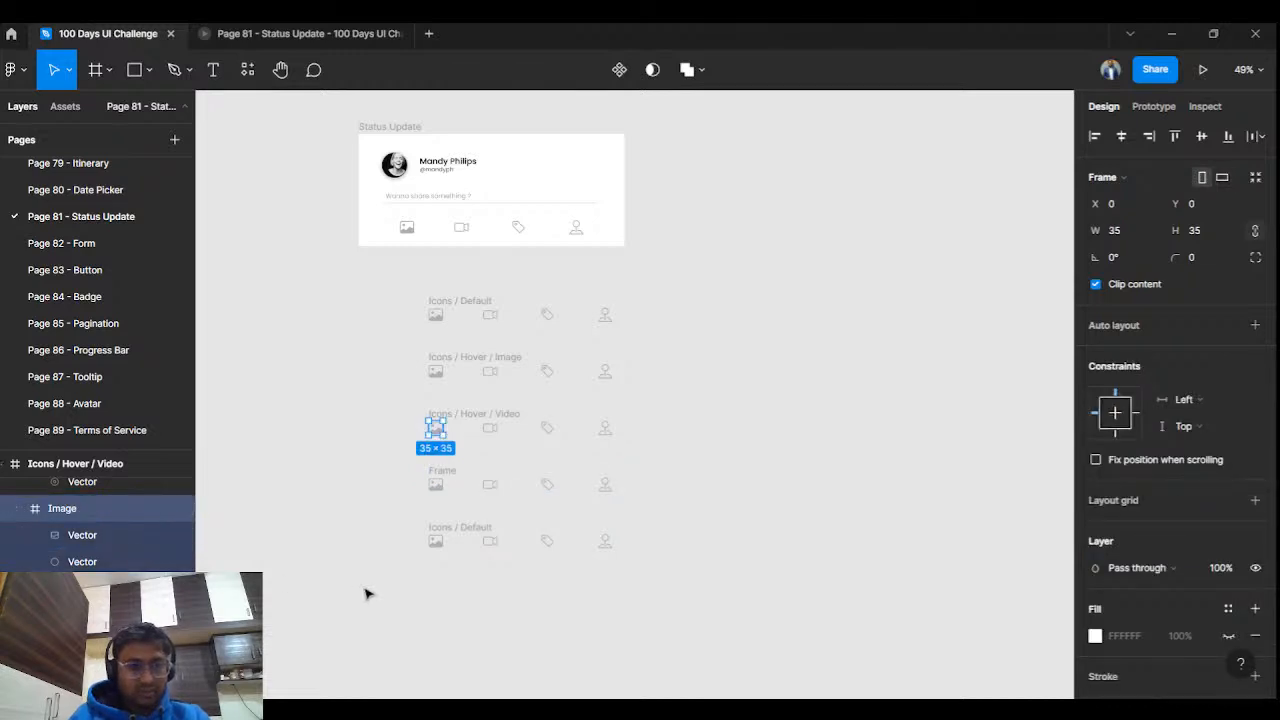
pyautogui.scroll(-1, 365, 594)
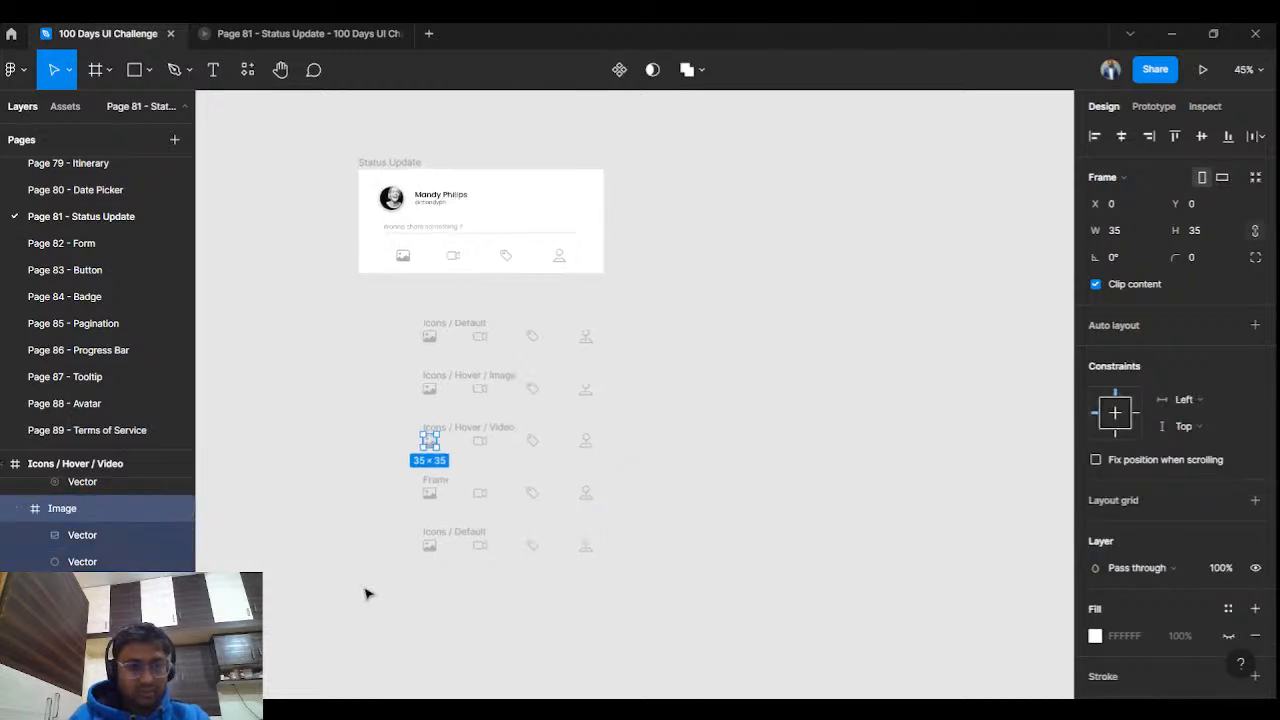
pyautogui.click(453, 437)
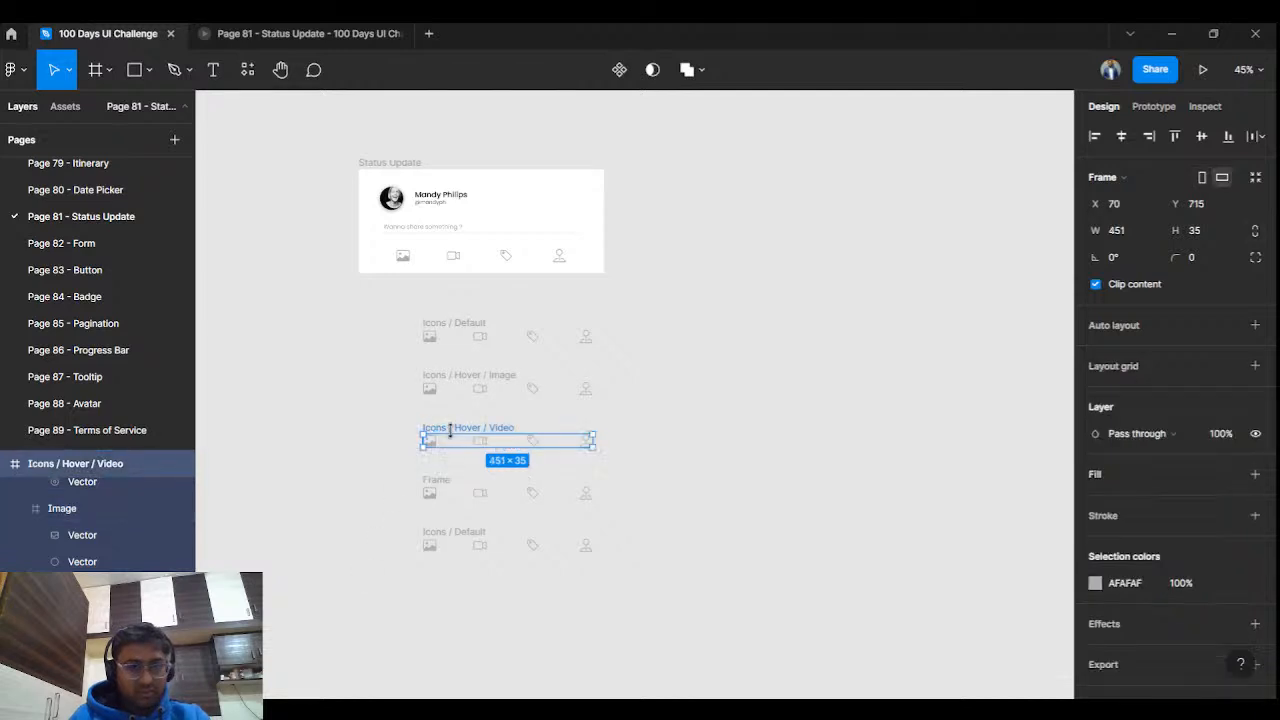
pyautogui.click(445, 486)
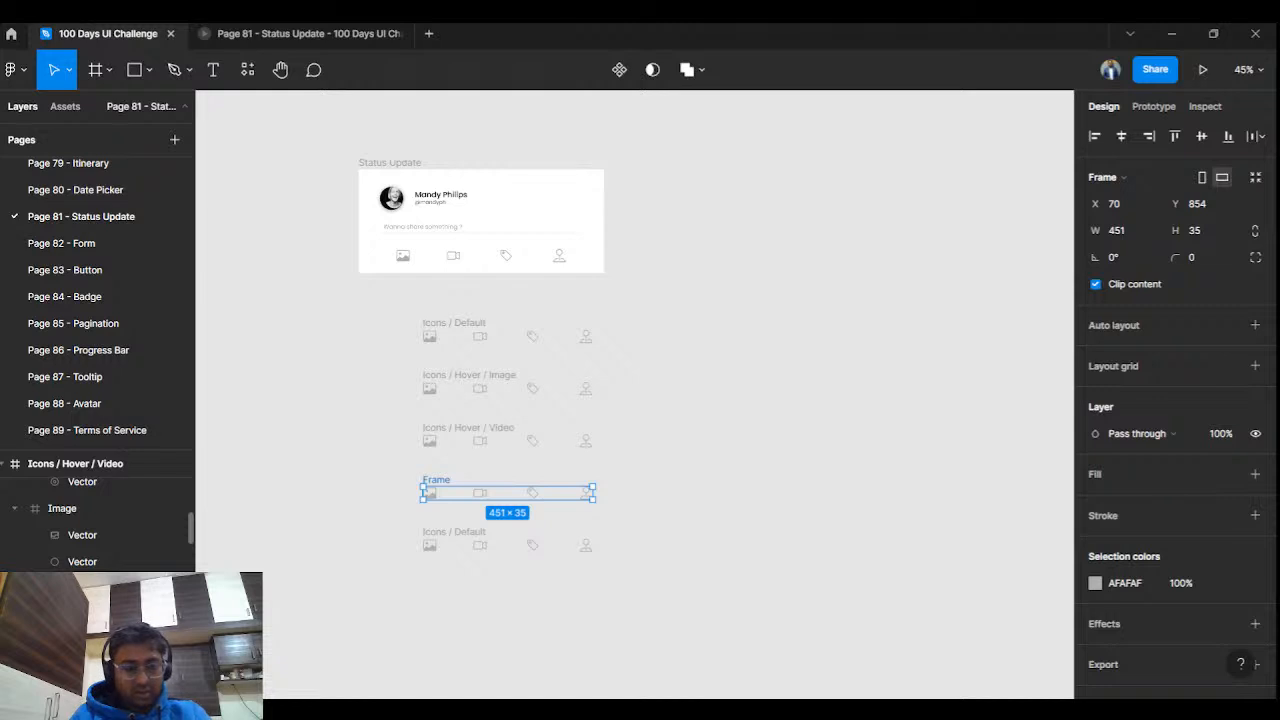
pyautogui.click(287, 559)
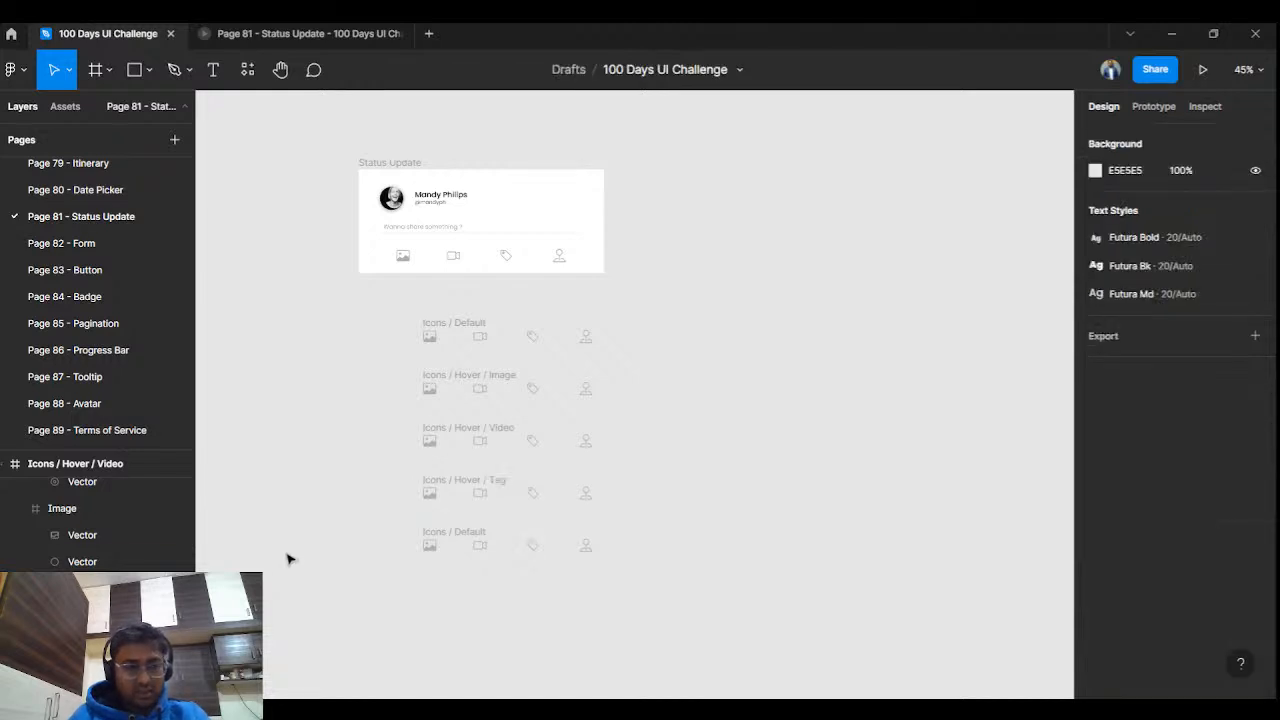
# Fix the spacing around the slashes in the Tag and Video hover row names.
pyautogui.click(446, 537)
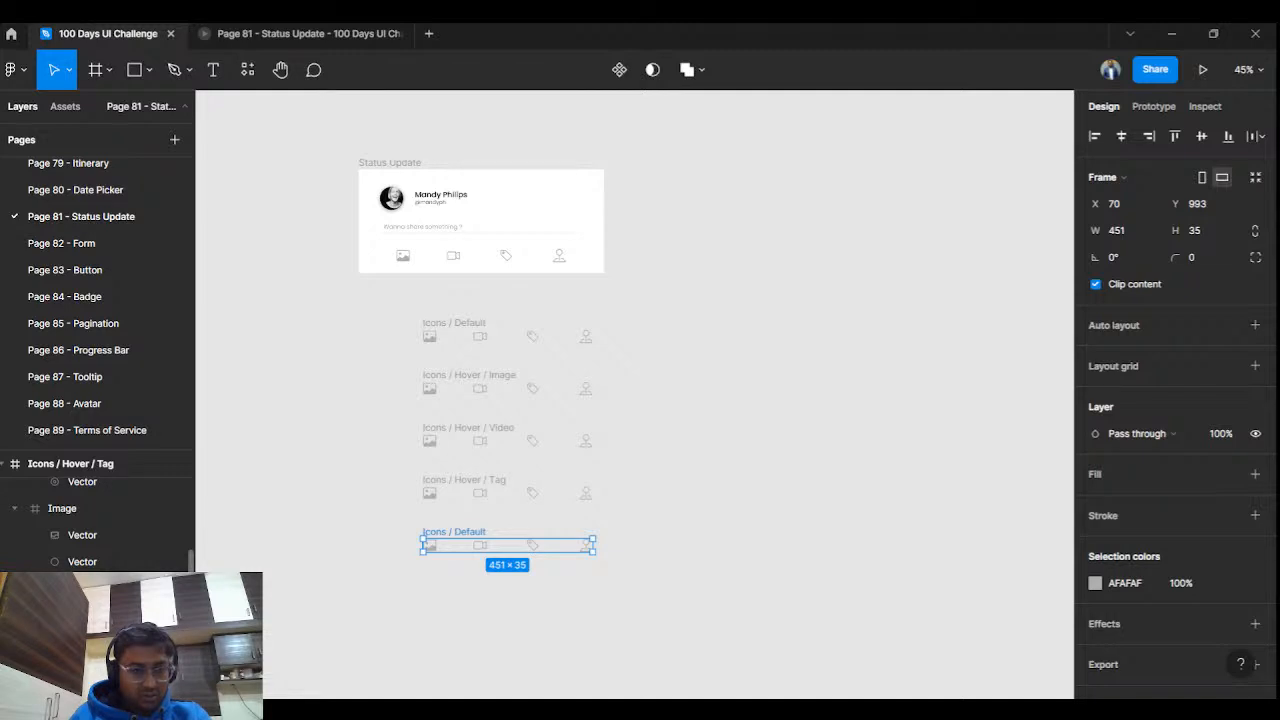
pyautogui.click(457, 485)
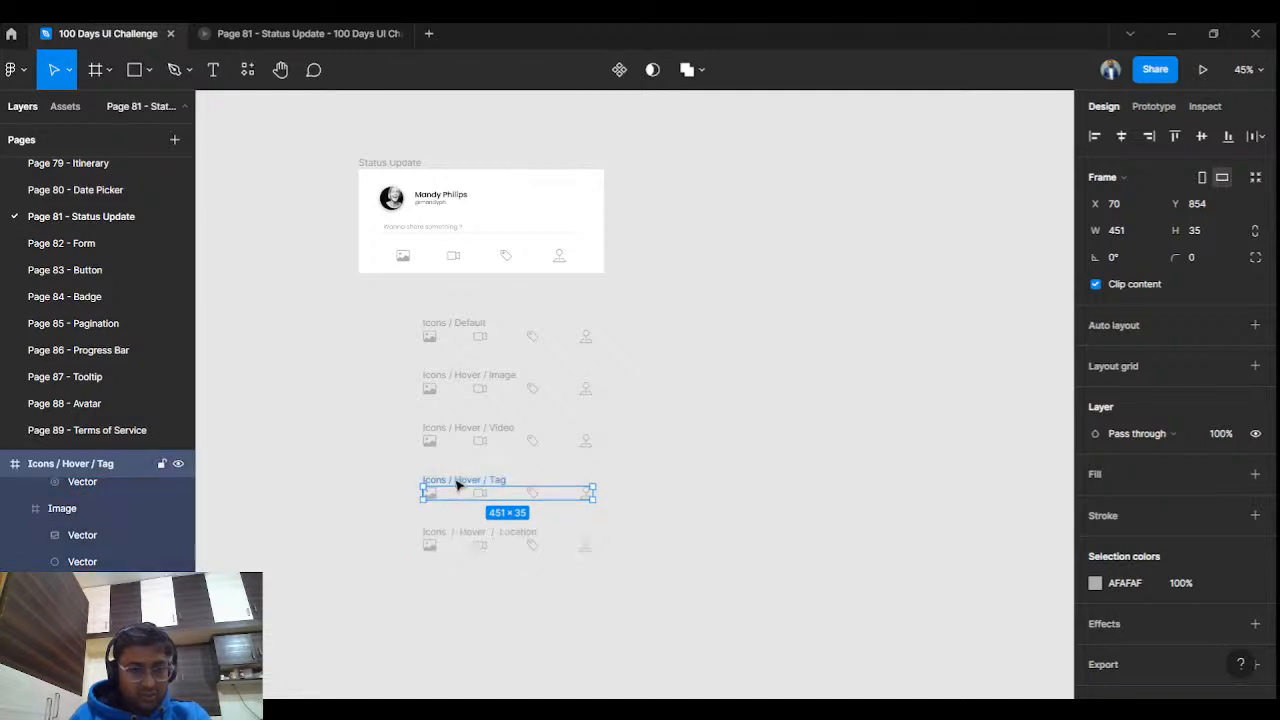
pyautogui.doubleClick(98, 463)
pyautogui.click(98, 463)
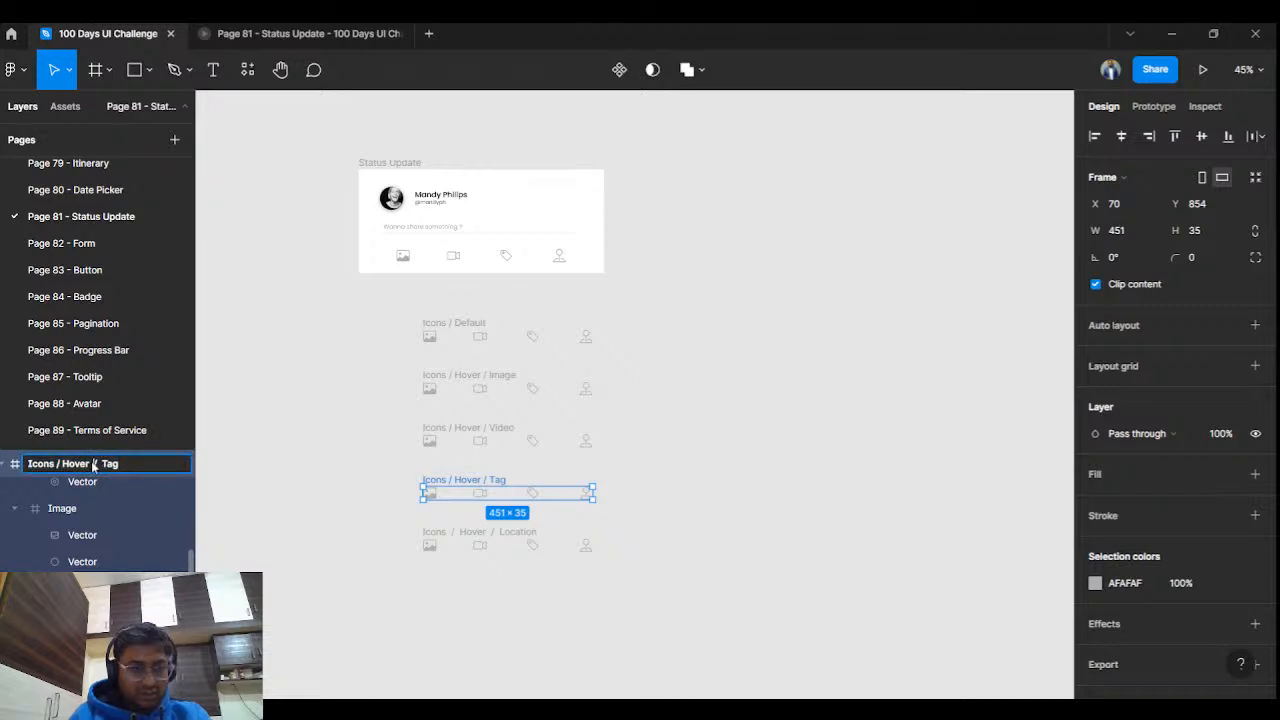
pyautogui.click(64, 465)
pyautogui.click(295, 457)
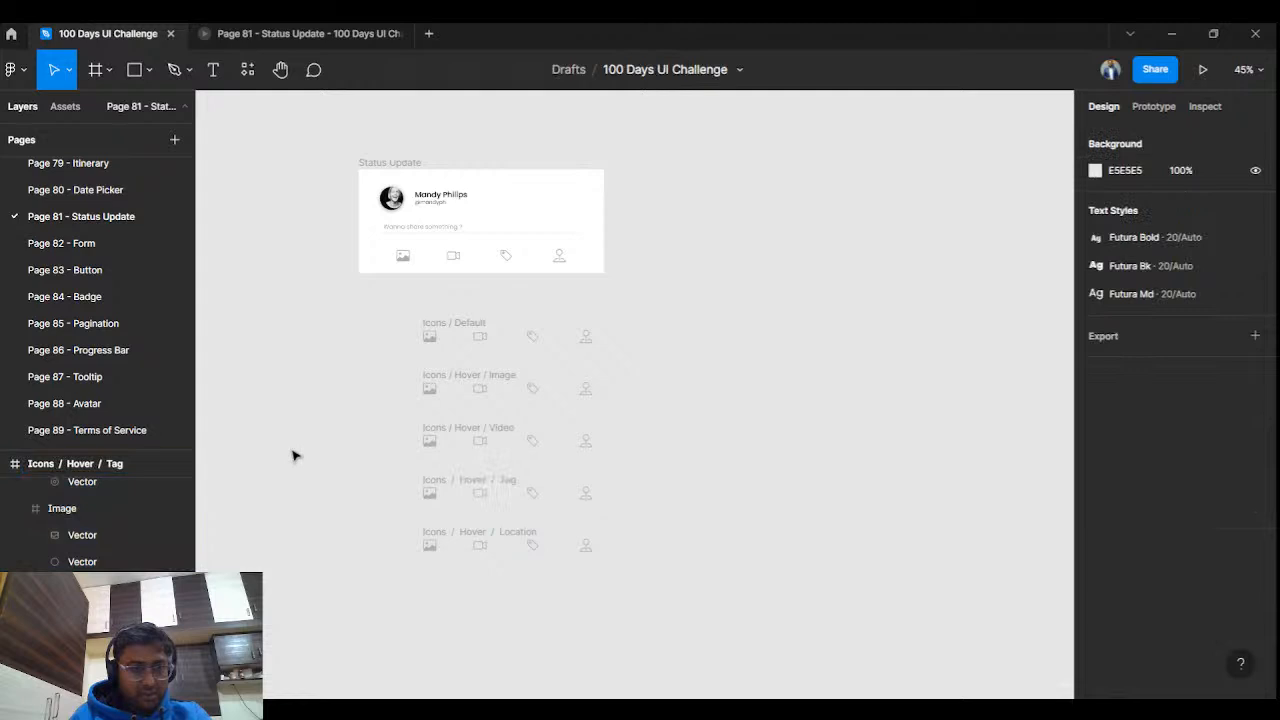
pyautogui.click(463, 428)
pyautogui.doubleClick(104, 465)
pyautogui.click(100, 467)
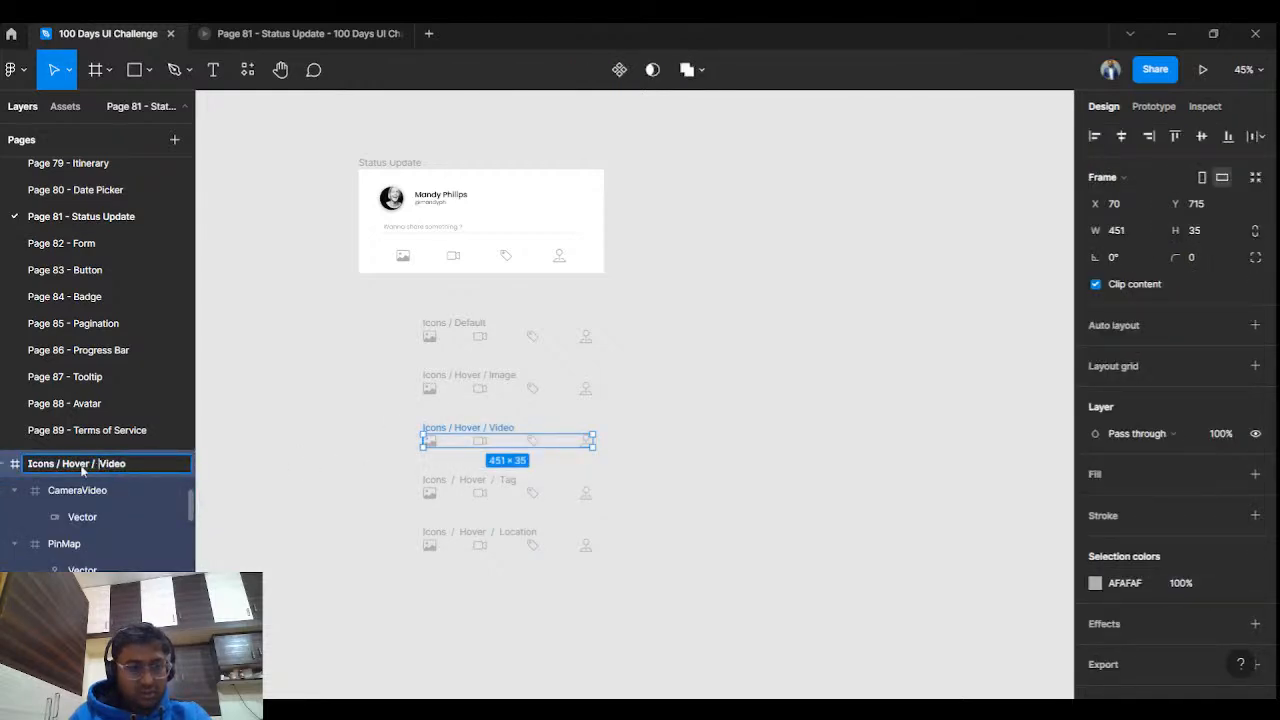
pyautogui.click(66, 467)
pyautogui.click(460, 386)
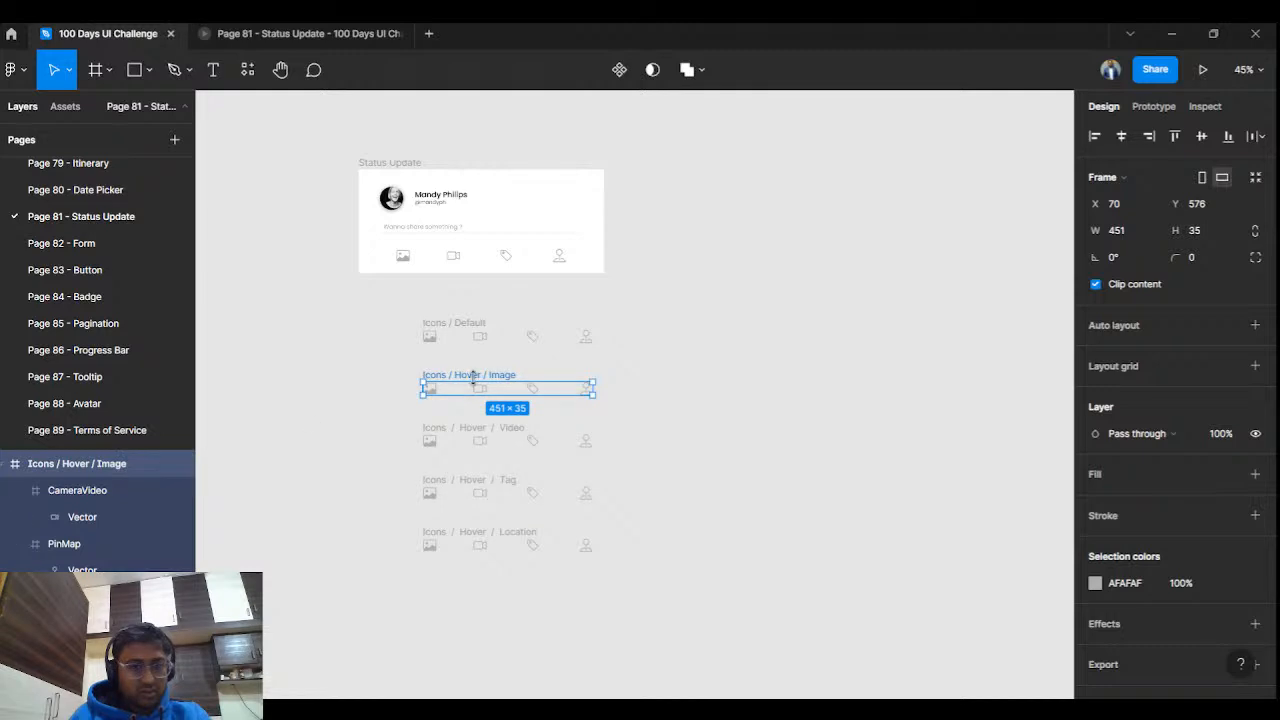
# Fix the spacing in the Image hover row name and clear the selection.
pyautogui.doubleClick(101, 464)
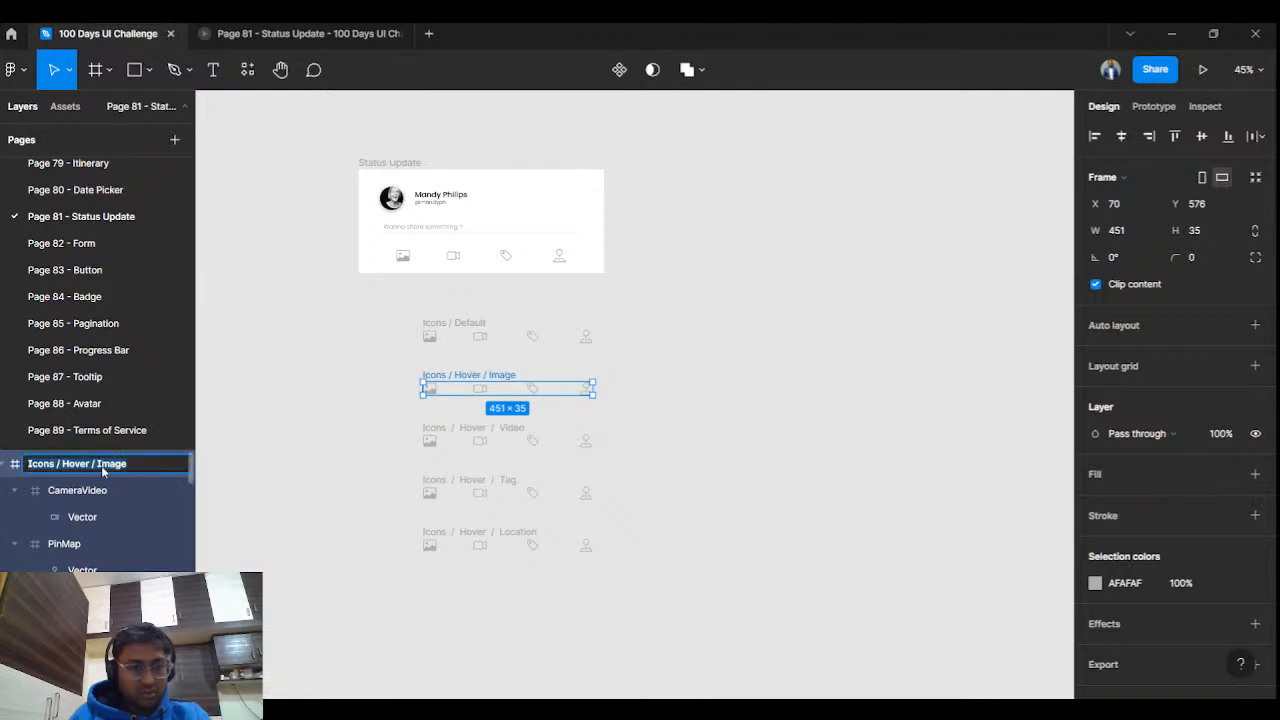
pyautogui.click(95, 464)
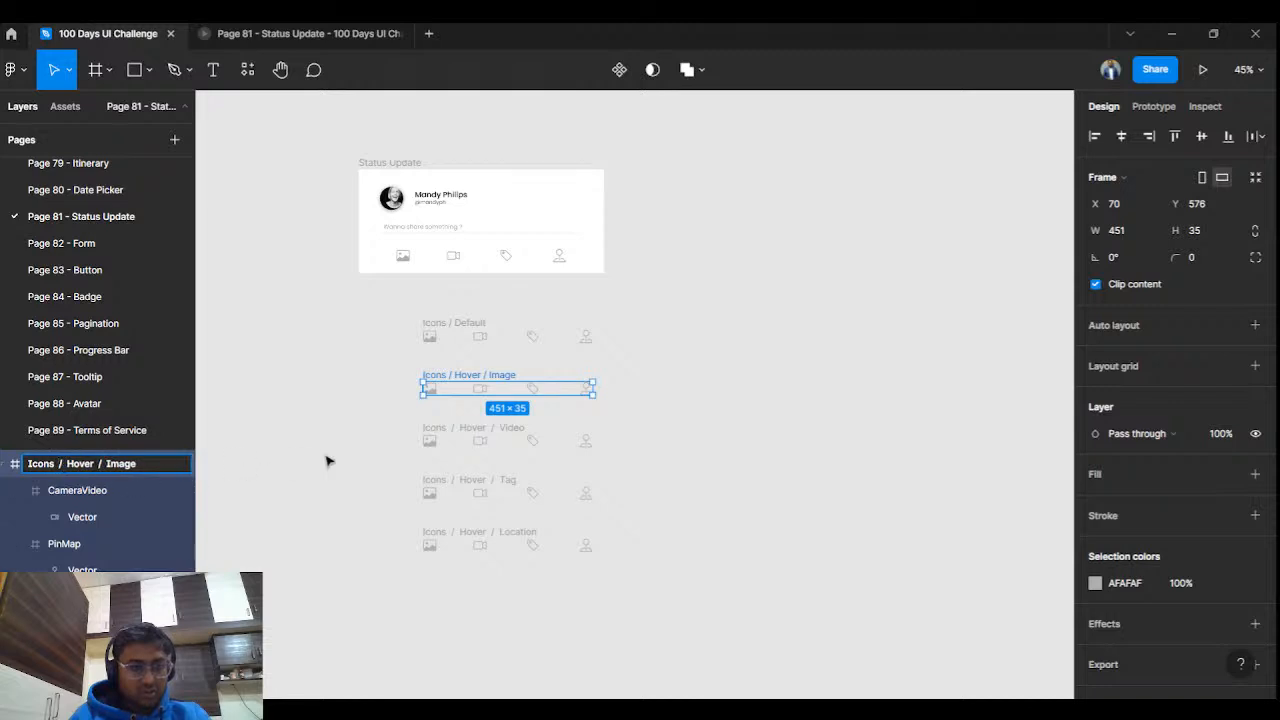
pyautogui.click(466, 328)
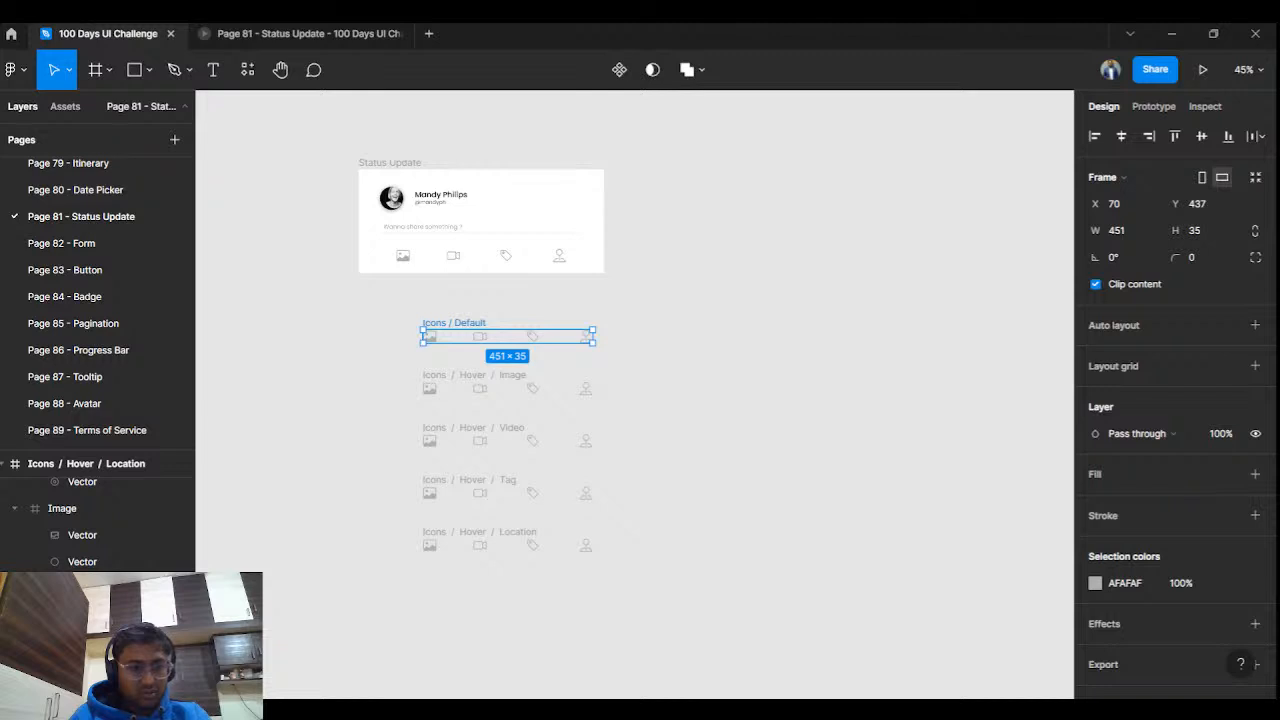
pyautogui.click(252, 550)
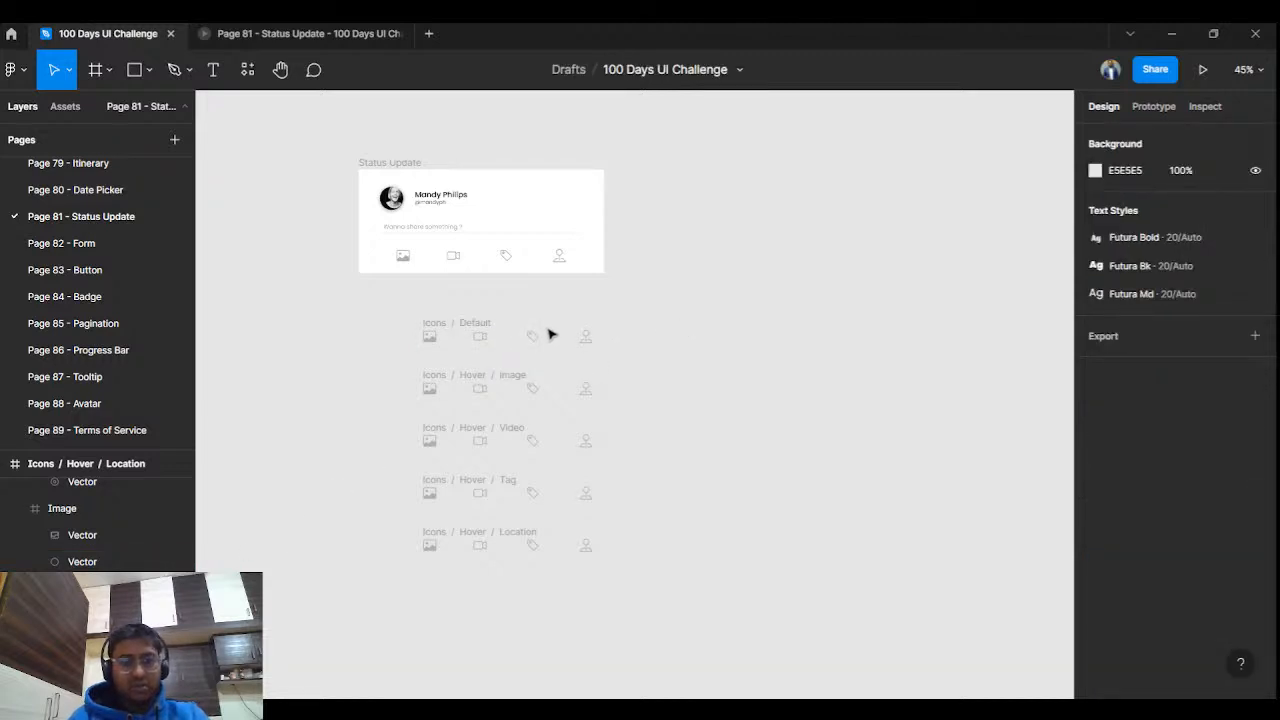
pyautogui.scroll(3, 480, 360)
pyautogui.scroll(-2, 522, 412)
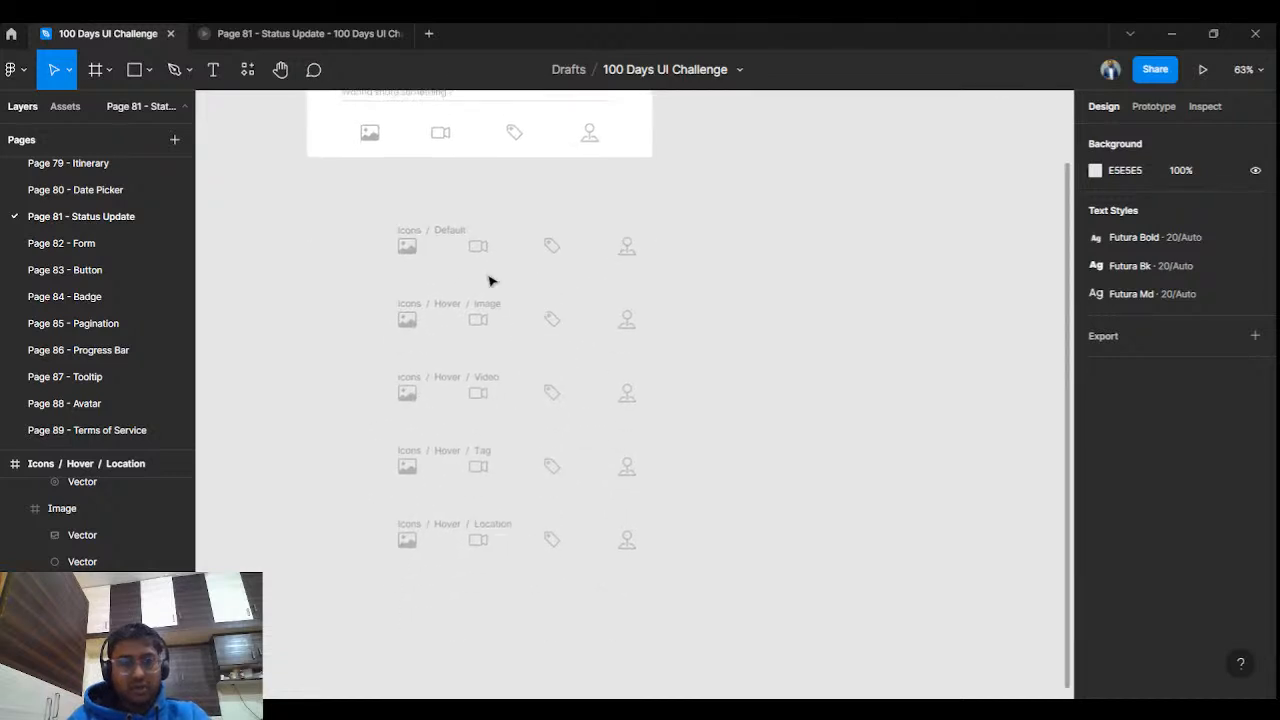
# Make Icons / Default a component, then the Image, Video, Tag and Location hover rows with Ctrl+Alt+K.
pyautogui.click(457, 232)
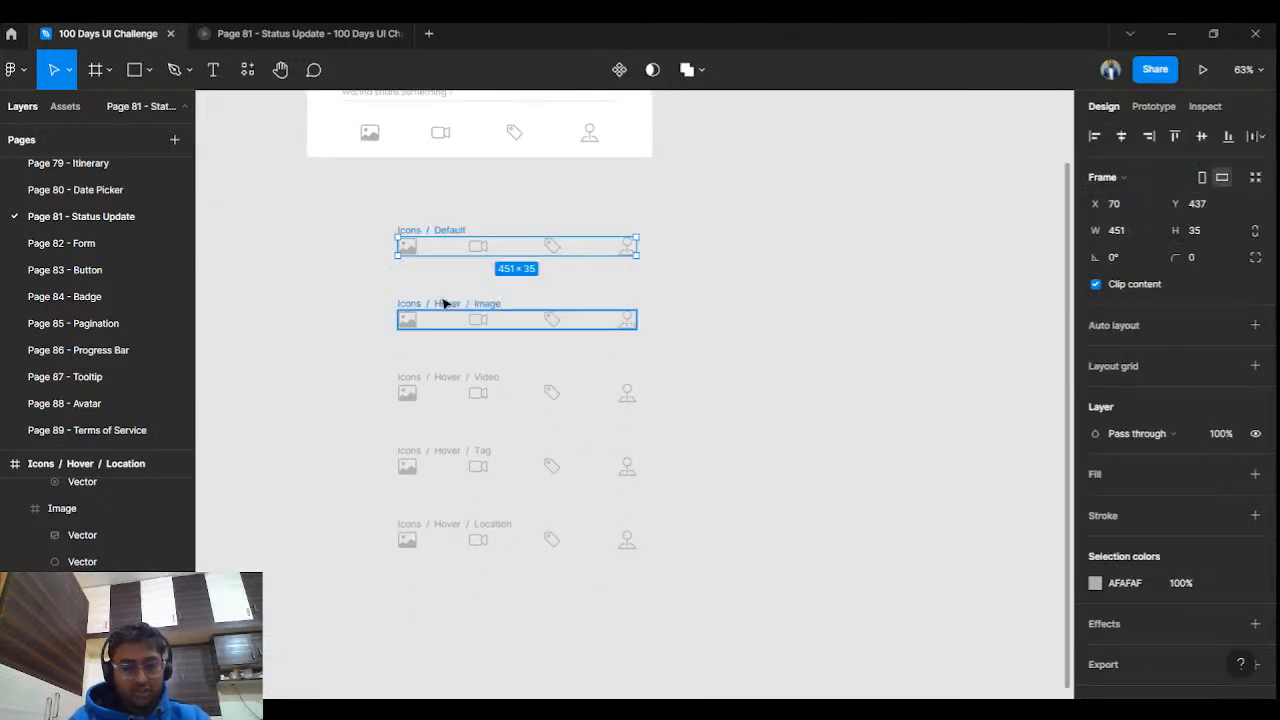
pyautogui.rightClick(446, 248)
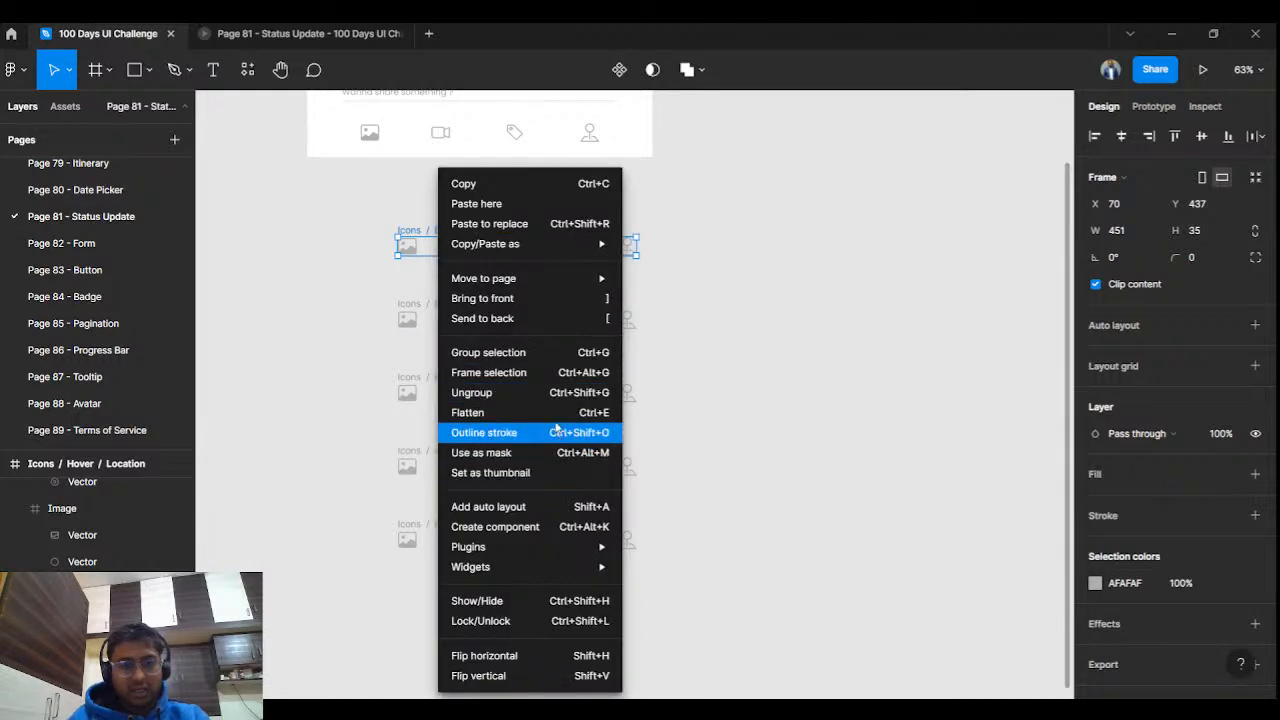
pyautogui.click(568, 527)
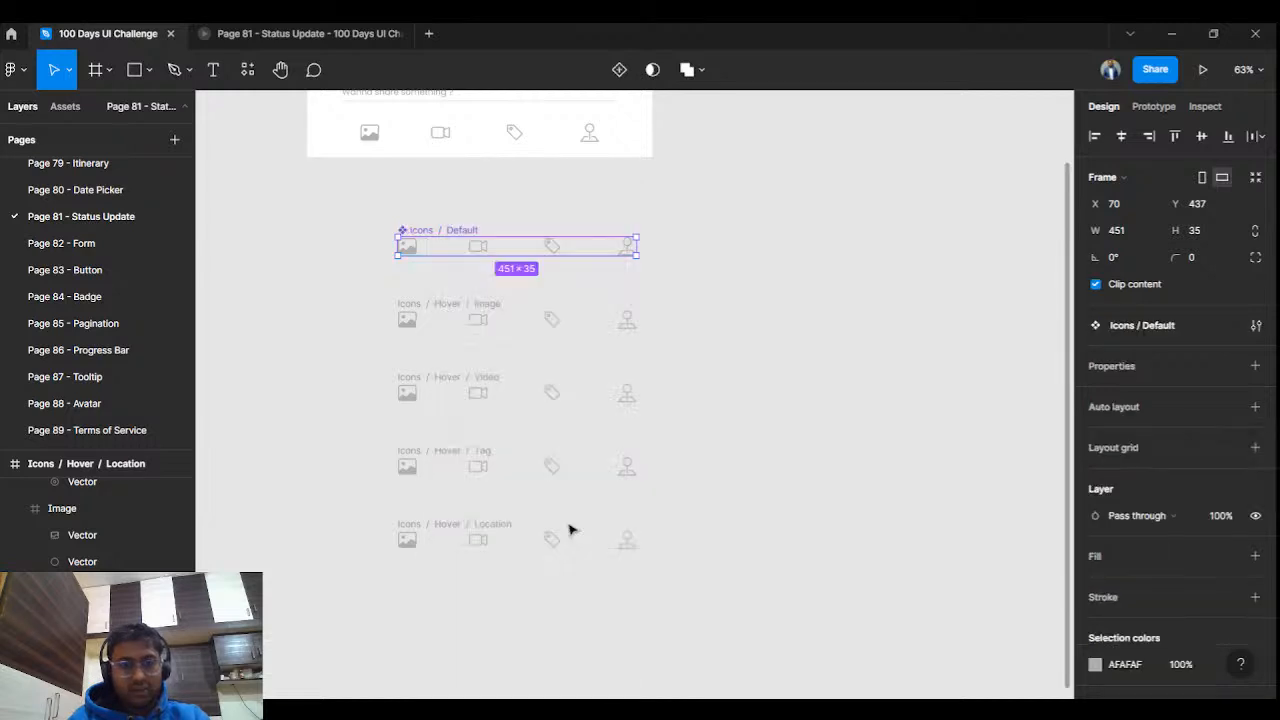
pyautogui.click(433, 303)
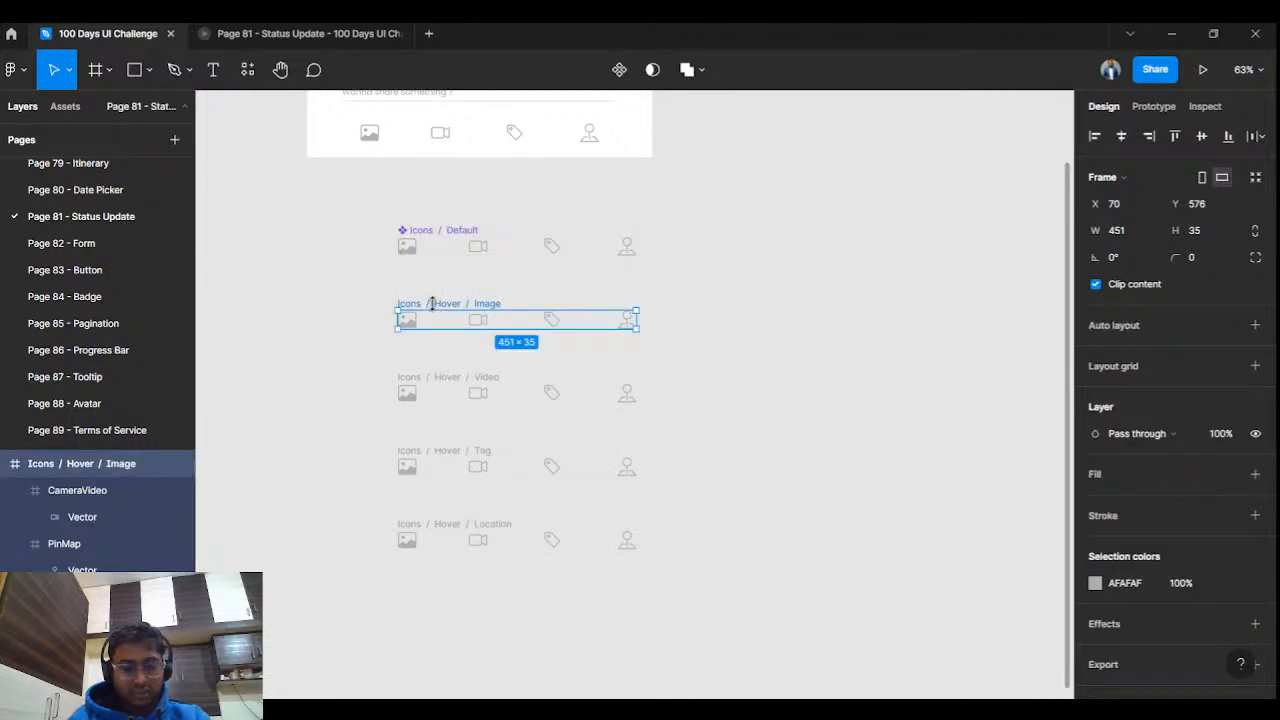
pyautogui.hotkey('ctrl', 'alt', 'k')
pyautogui.click(440, 376)
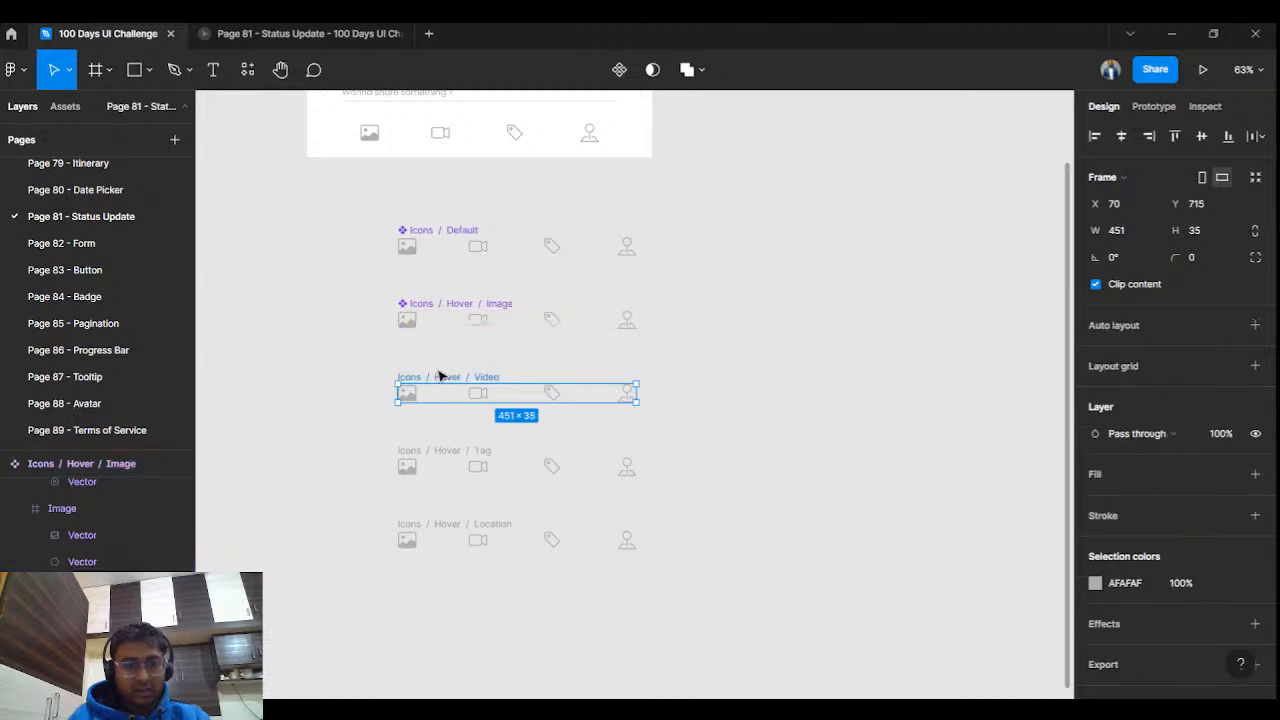
pyautogui.hotkey('ctrl', 'alt', 'k')
pyautogui.click(446, 452)
pyautogui.hotkey('ctrl', 'alt', 'k')
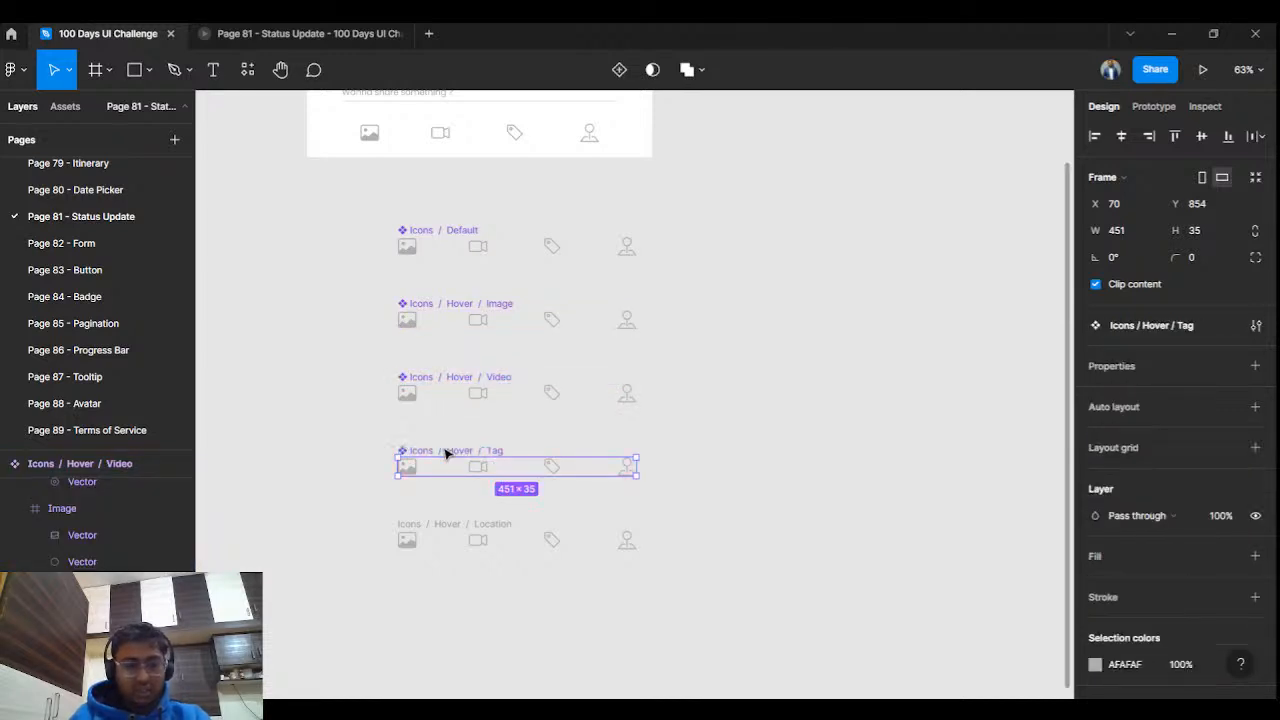
pyautogui.click(432, 526)
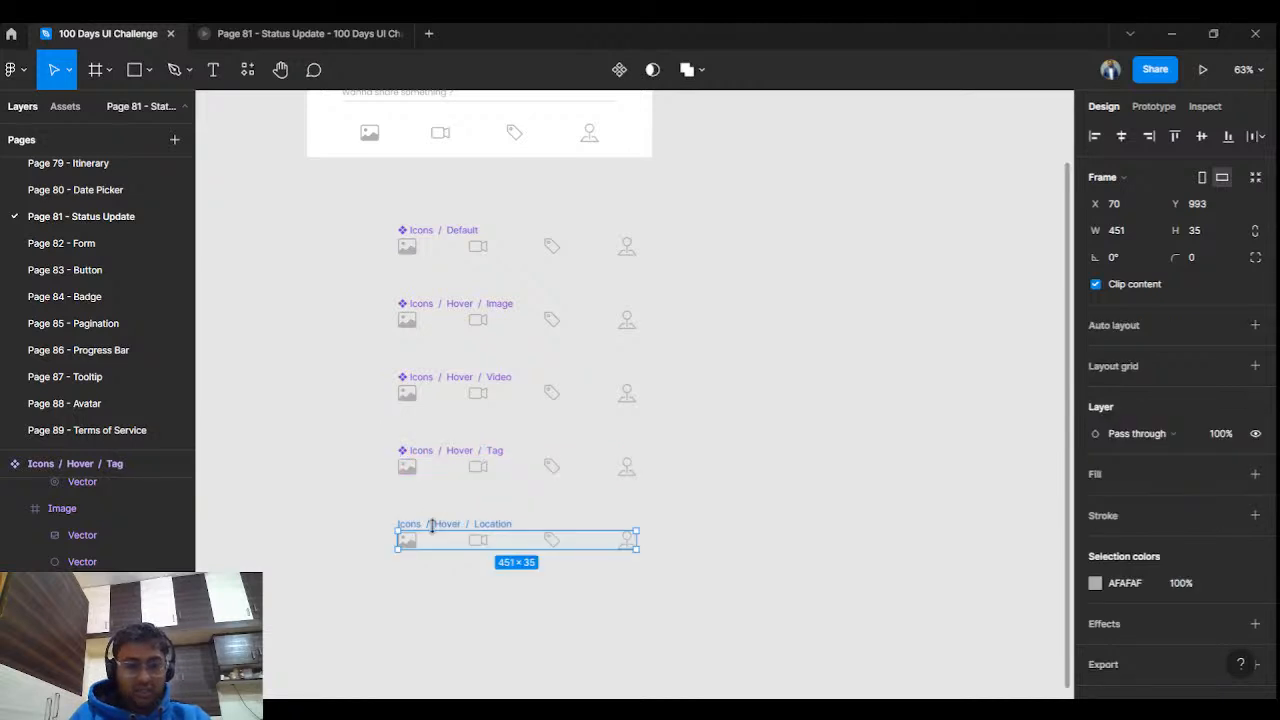
pyautogui.hotkey('ctrl', 'alt', 'k')
pyautogui.click(688, 430)
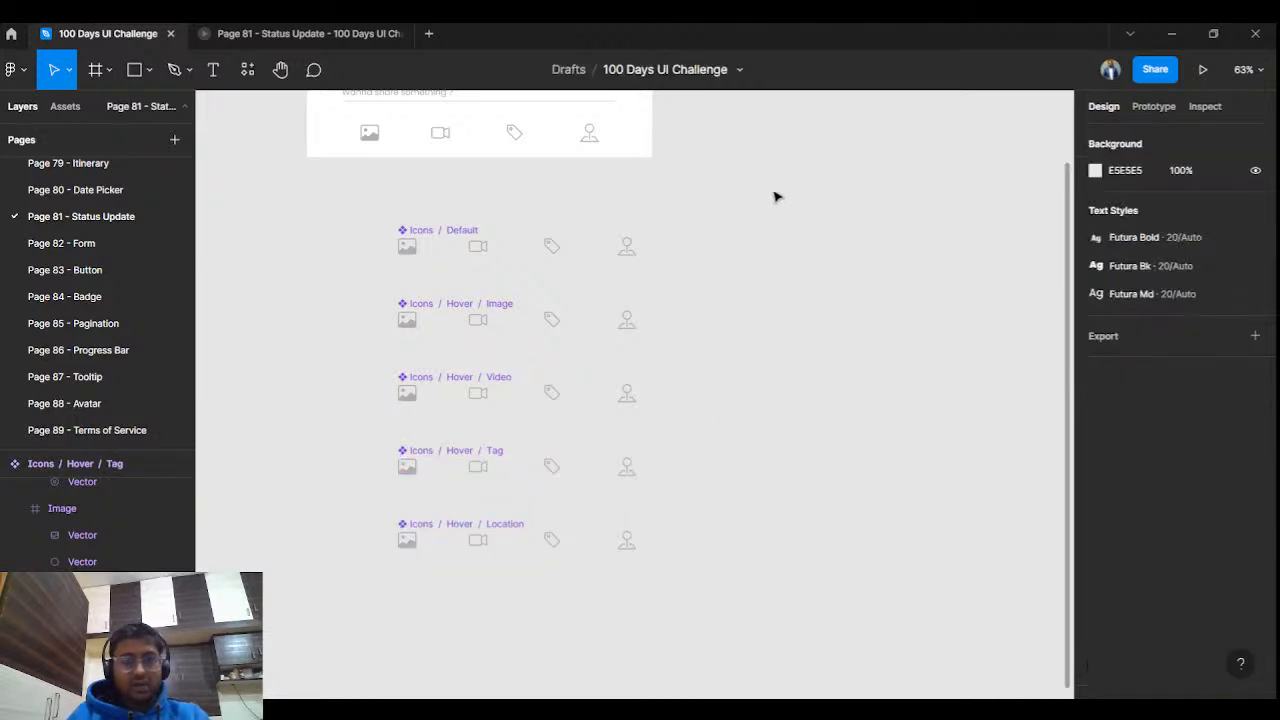
# Darken the image icon in its hover row to a dark grey.
pyautogui.scroll(3, 423, 328)
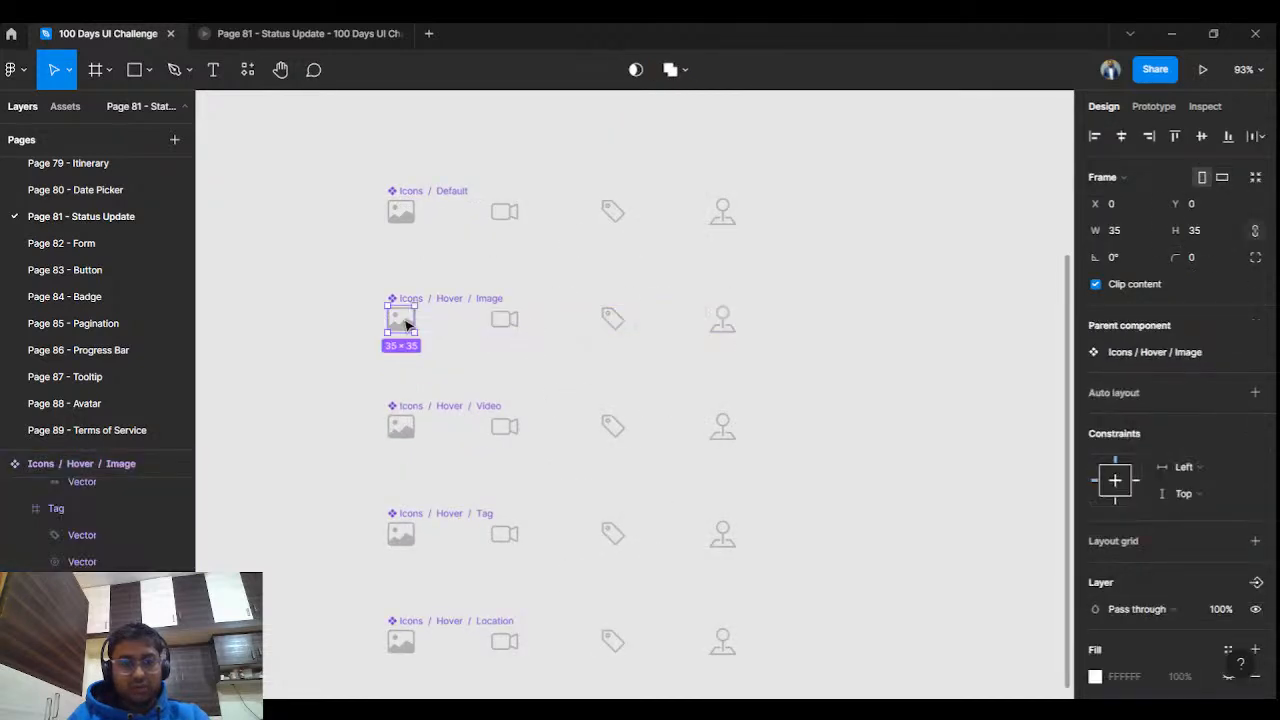
pyautogui.scroll(-3, 1152, 645)
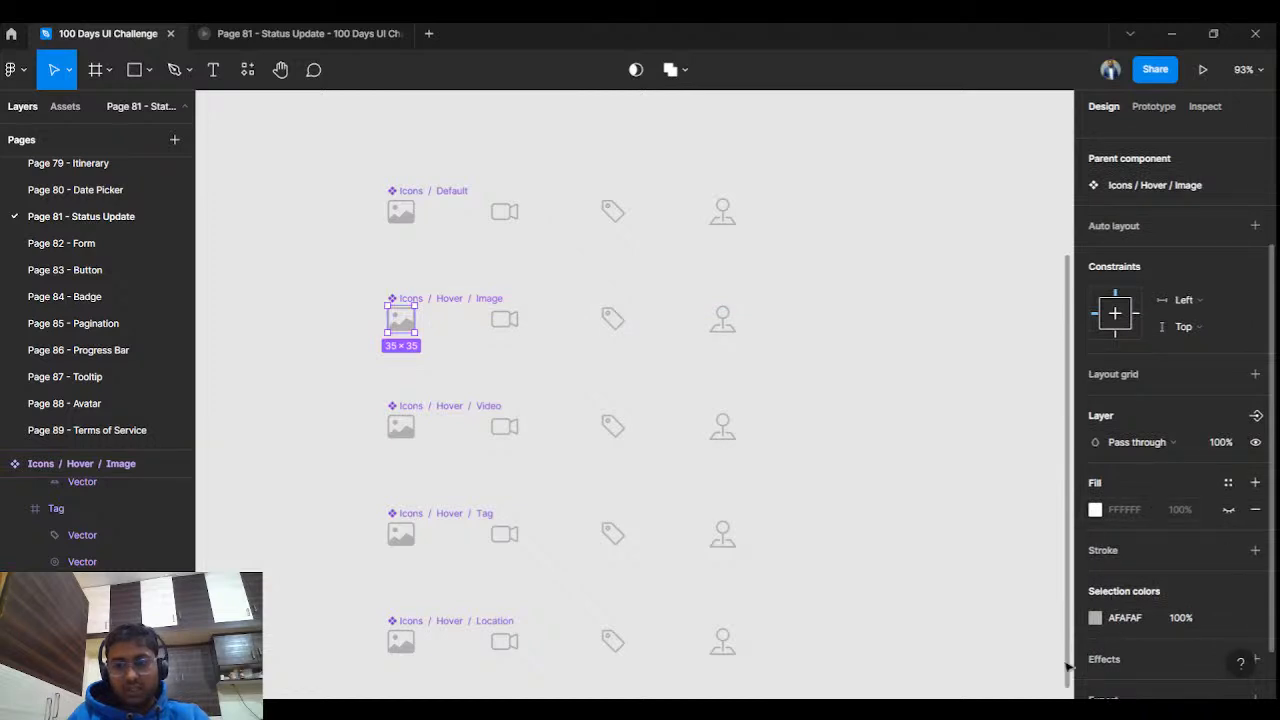
pyautogui.click(1095, 617)
pyautogui.moveTo(932, 388); pyautogui.dragTo(828, 446)
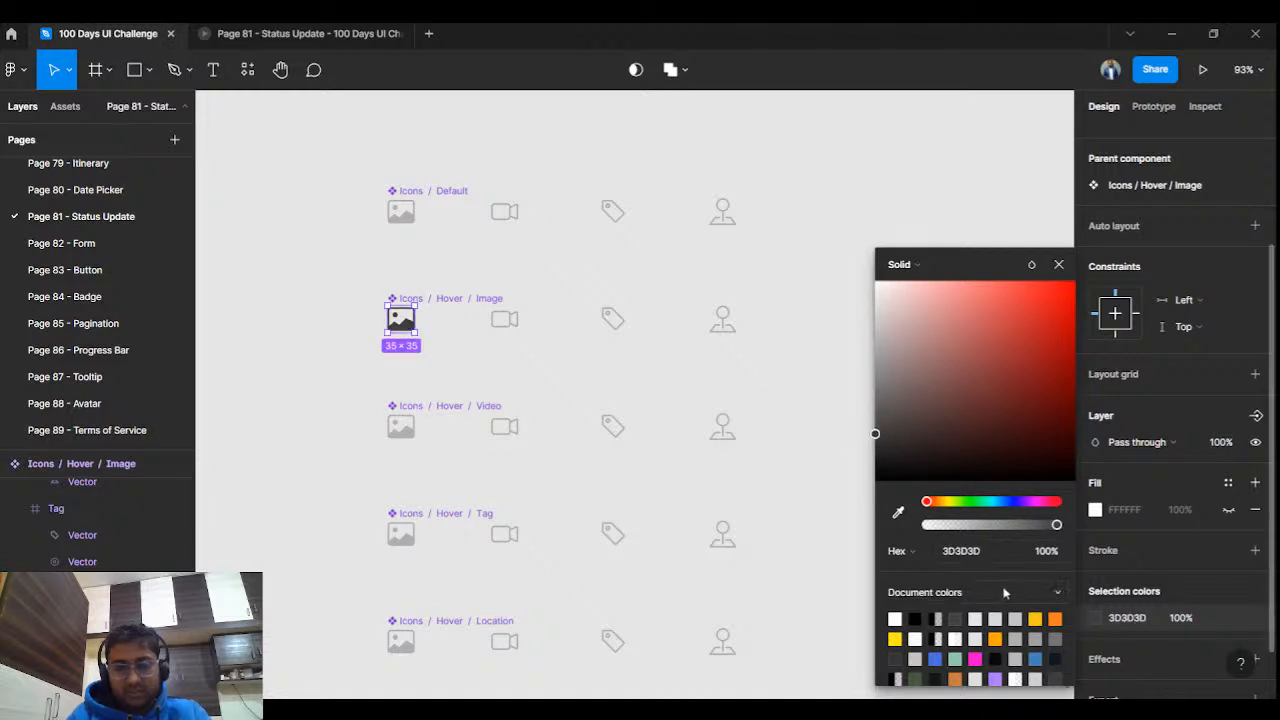
pyautogui.click(1000, 553)
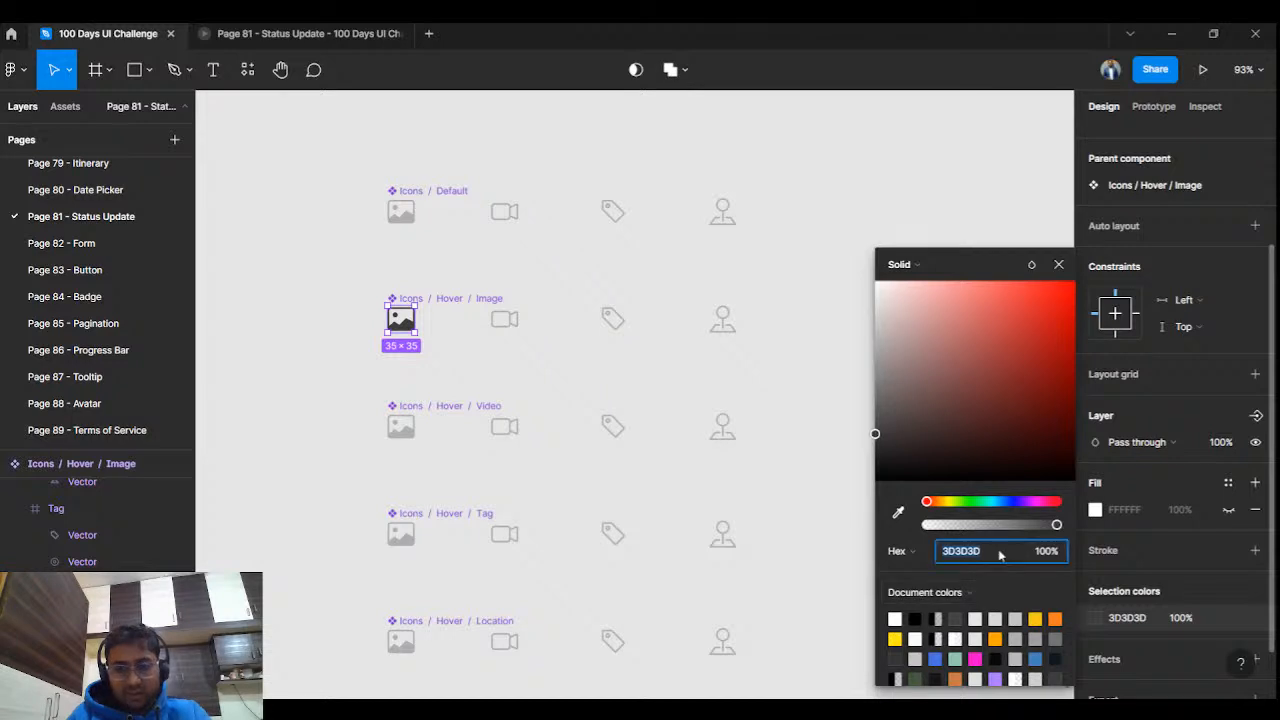
pyautogui.click(1059, 265)
# Set the video icon's colour in the Icons / Hover / Video row to 333333.
pyautogui.click(686, 366)
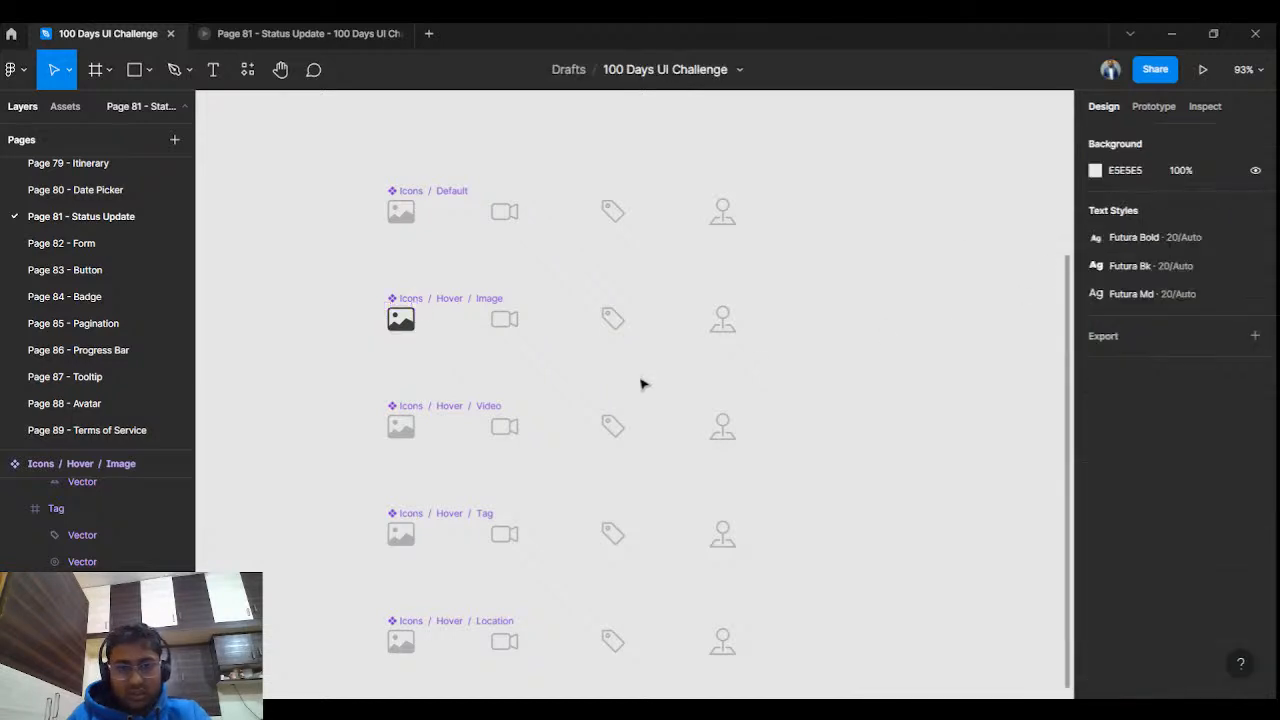
pyautogui.doubleClick(500, 428)
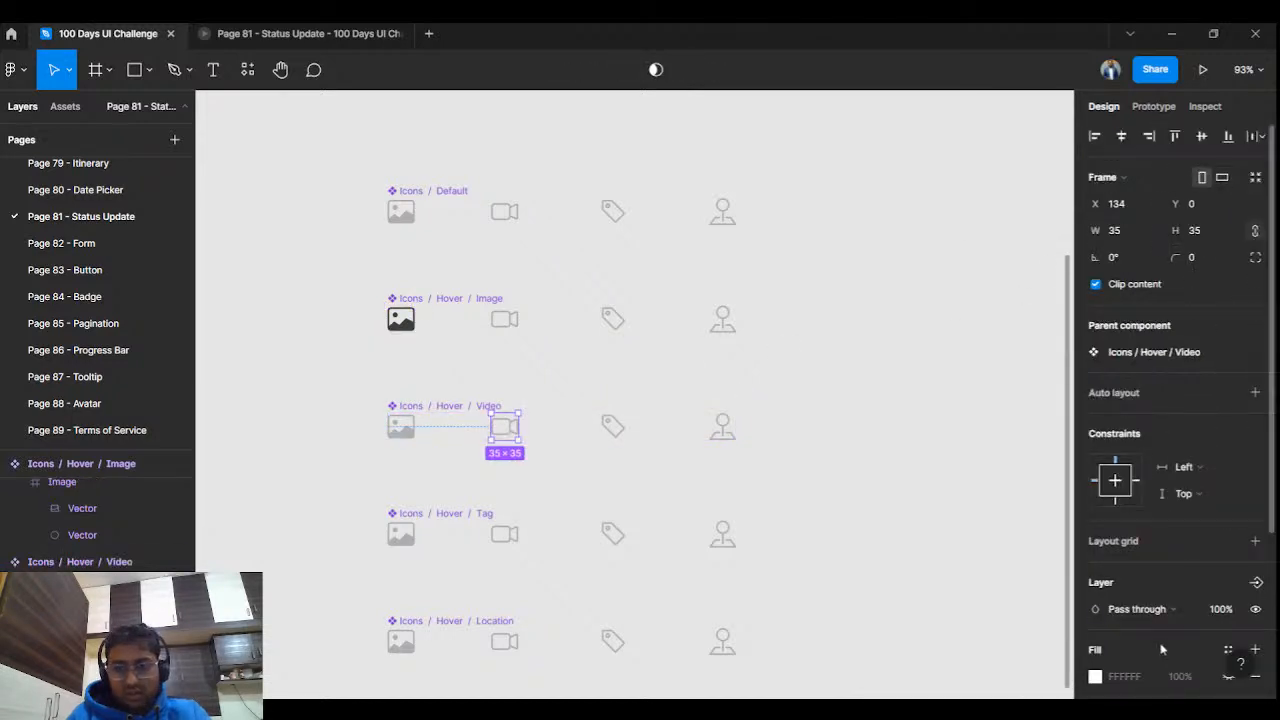
pyautogui.scroll(-3, 1131, 678)
pyautogui.click(1132, 625)
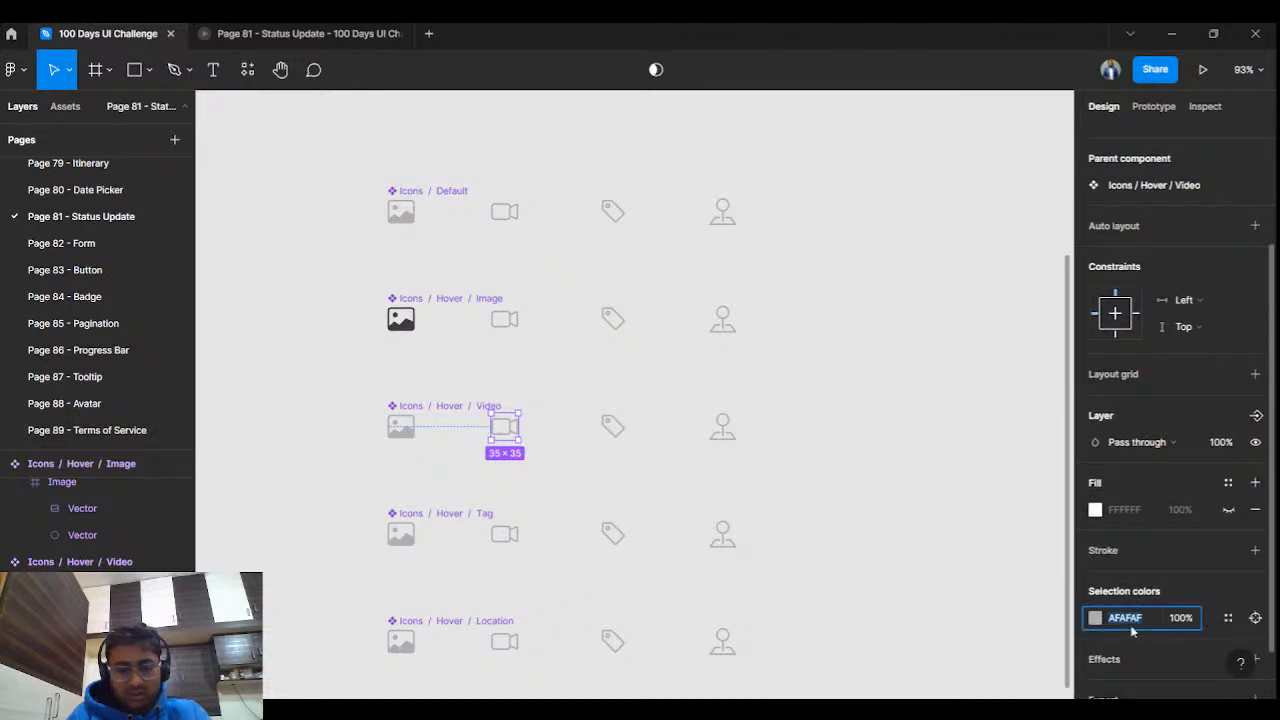
pyautogui.write('333333')
pyautogui.press('Return')
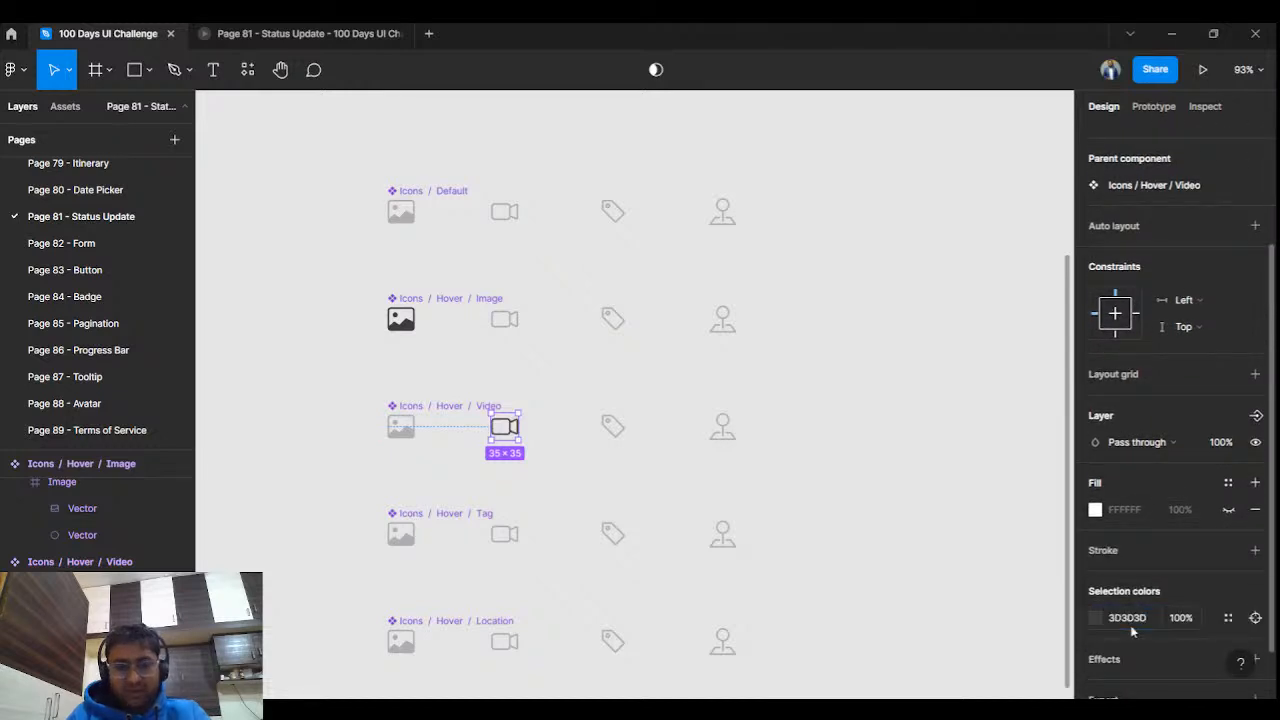
# Recolour the tag and location pin icons to 3D3D3D in their hover rows.
pyautogui.doubleClick(613, 538)
pyautogui.scroll(-2, 1175, 626)
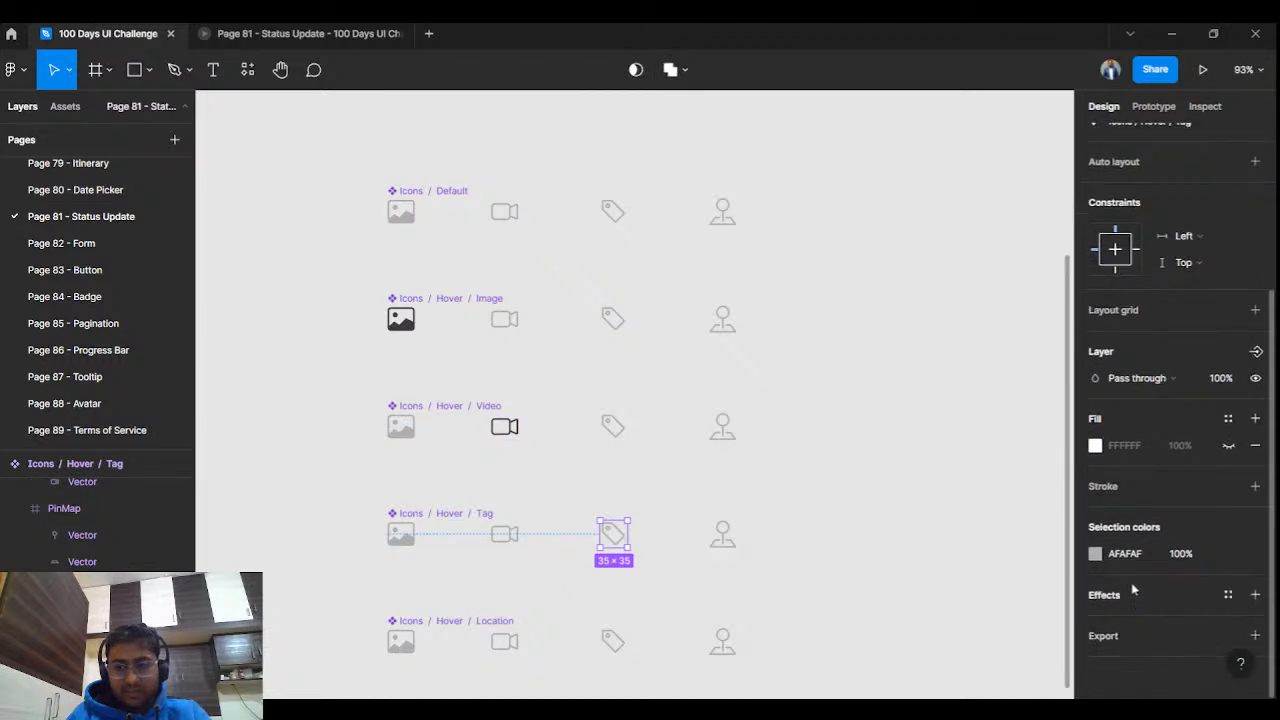
pyautogui.click(1125, 555)
pyautogui.write('3d3d3d')
pyautogui.press('Return')
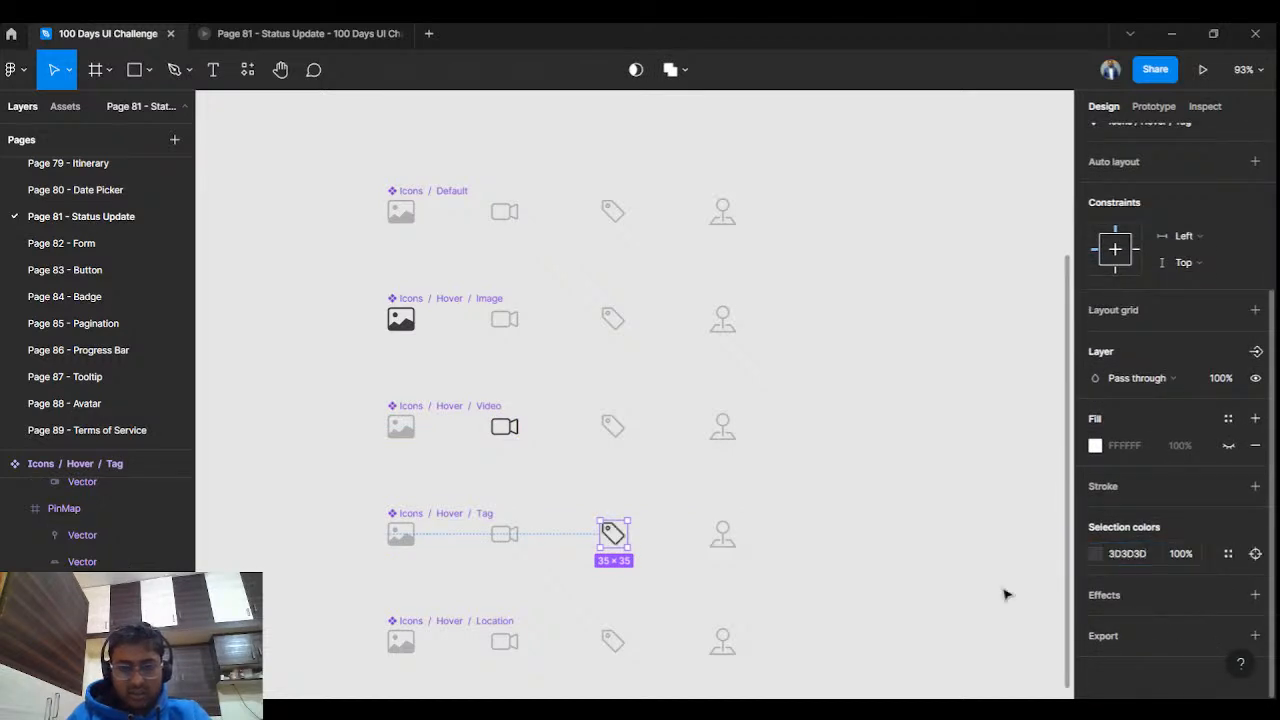
pyautogui.click(731, 646)
pyautogui.click(725, 643)
pyautogui.click(1113, 558)
pyautogui.write('3d3d3d')
pyautogui.press('Return')
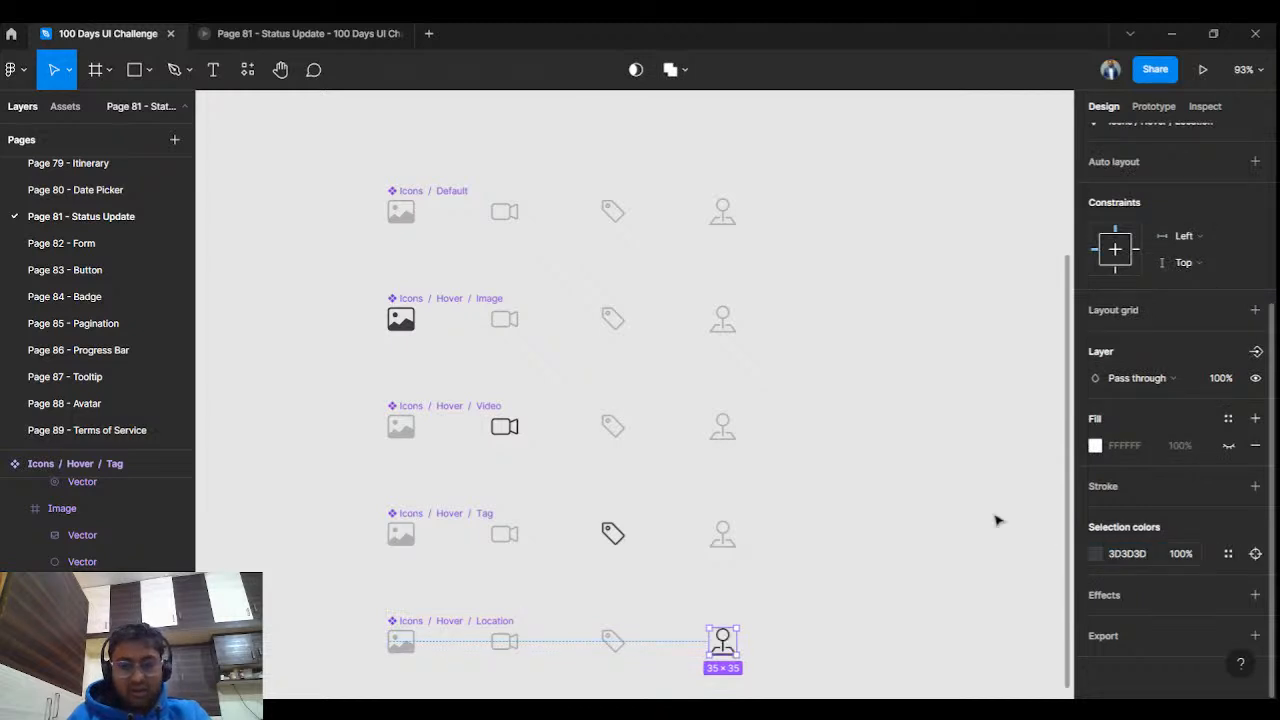
# Clear the selection and marquee-select all five icon-row components together.
pyautogui.click(851, 462)
pyautogui.scroll(-2, 735, 444)
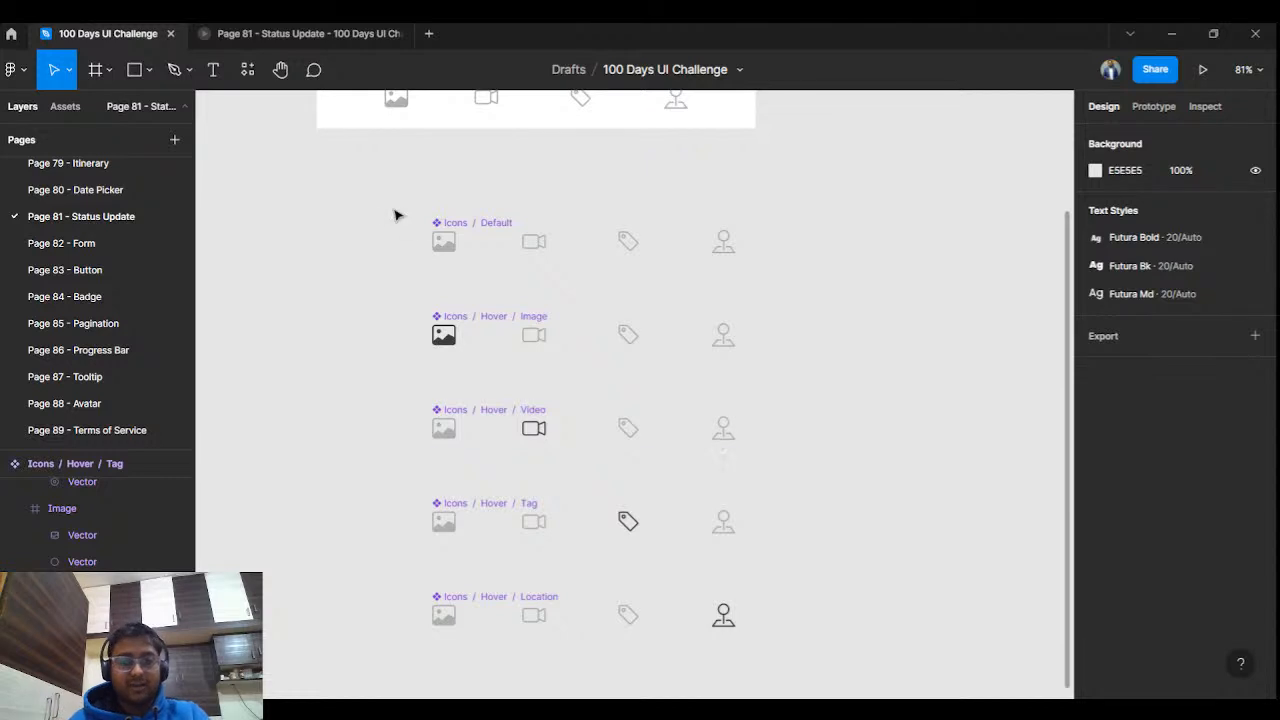
pyautogui.moveTo(381, 211); pyautogui.dragTo(768, 625)
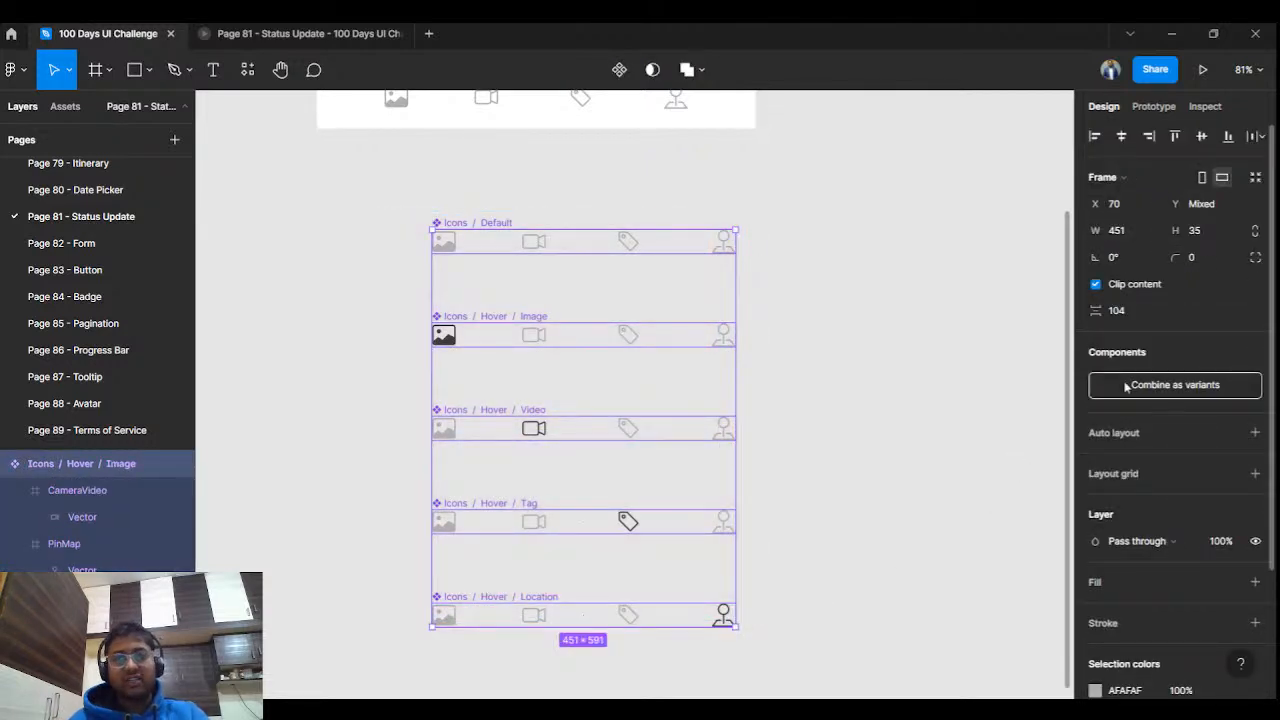
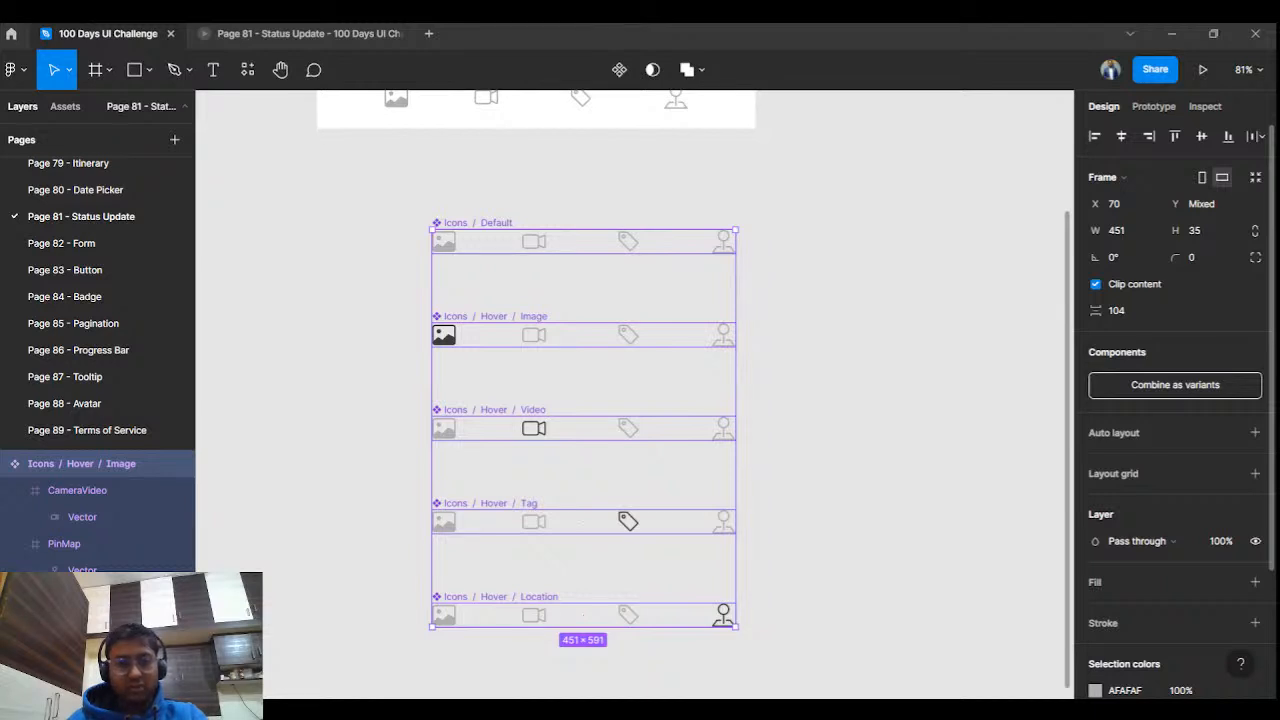
# Combine the five icon rows as variants into an Icons set and review its layers.
pyautogui.click(1166, 385)
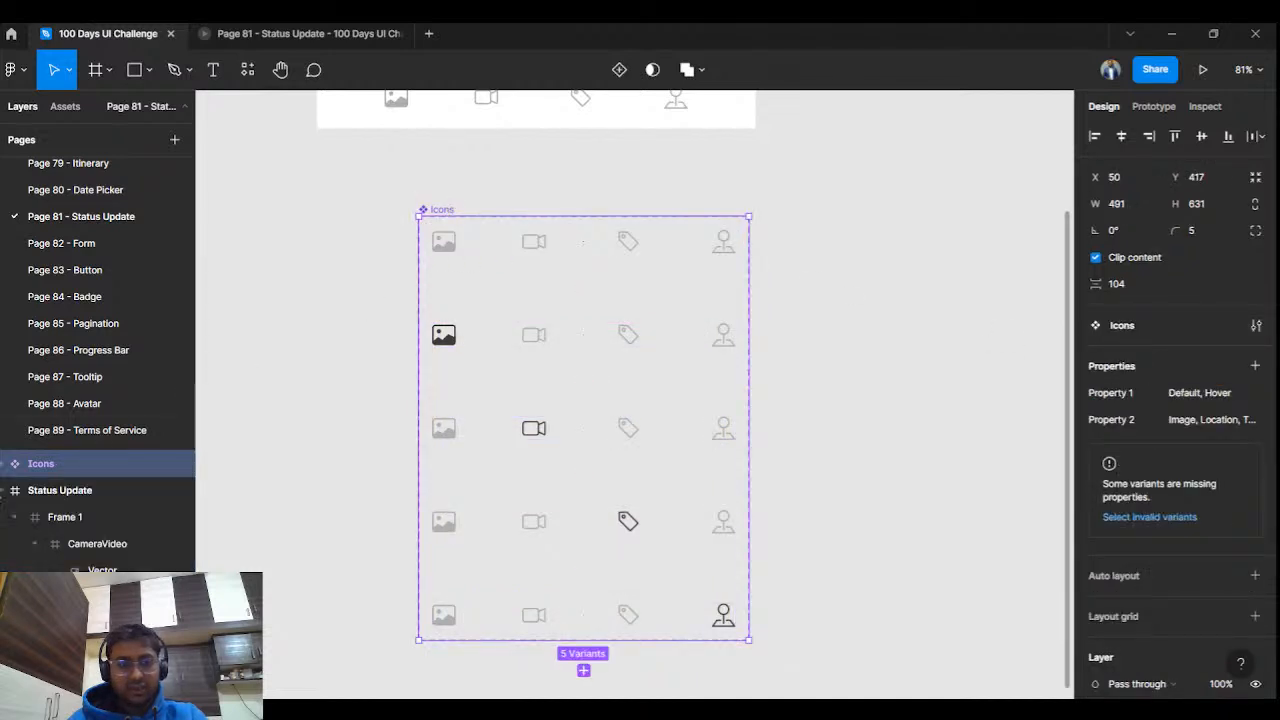
pyautogui.click(4, 464)
pyautogui.scroll(-5, 76, 518)
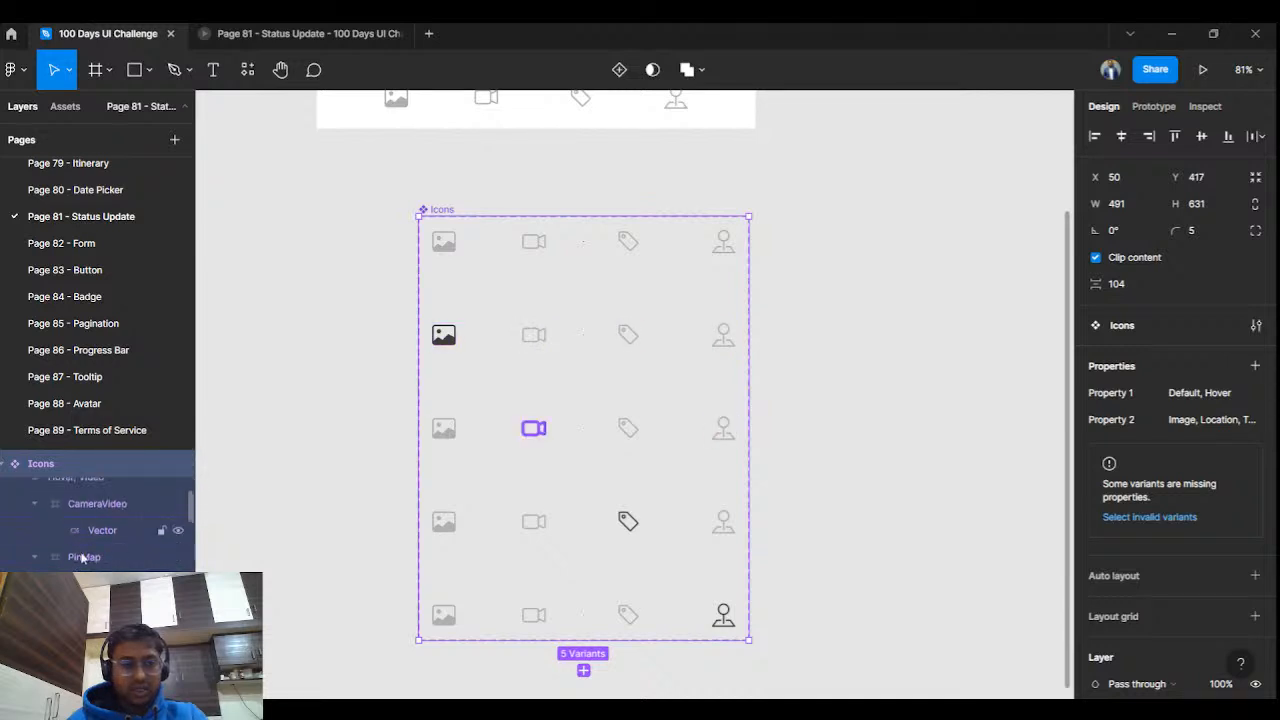
pyautogui.scroll(2, 110, 548)
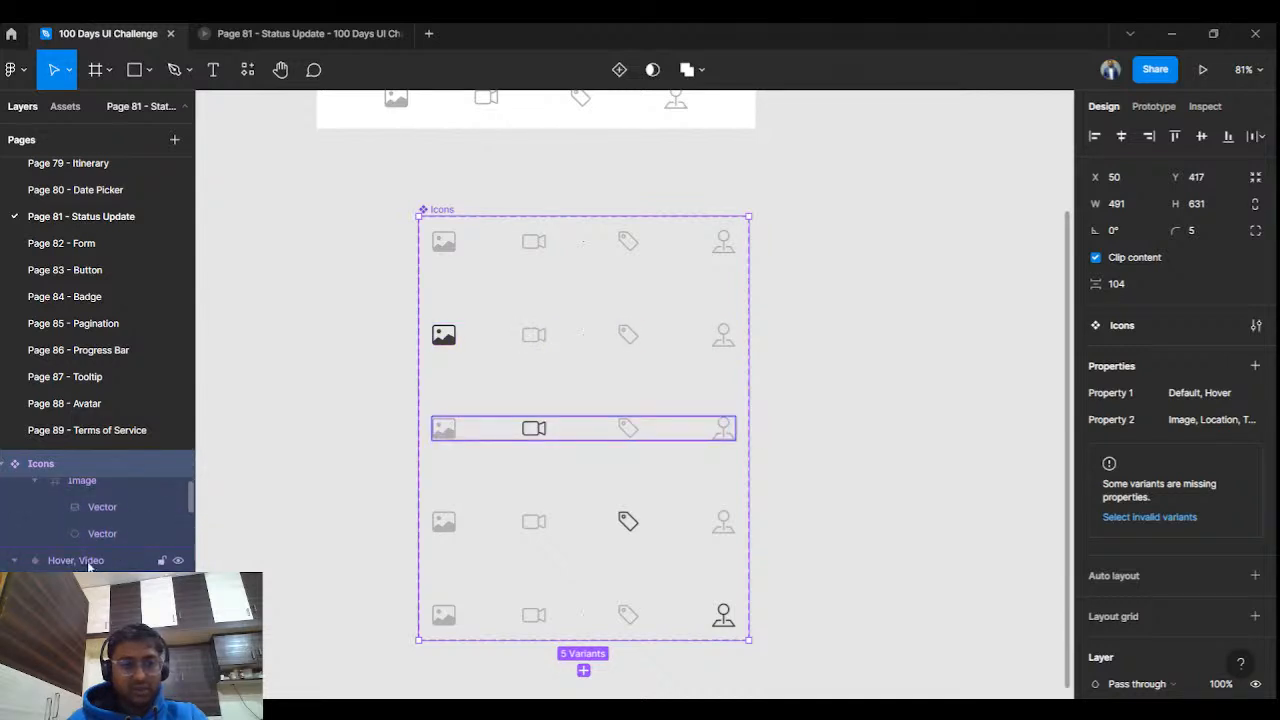
pyautogui.scroll(-4, 104, 560)
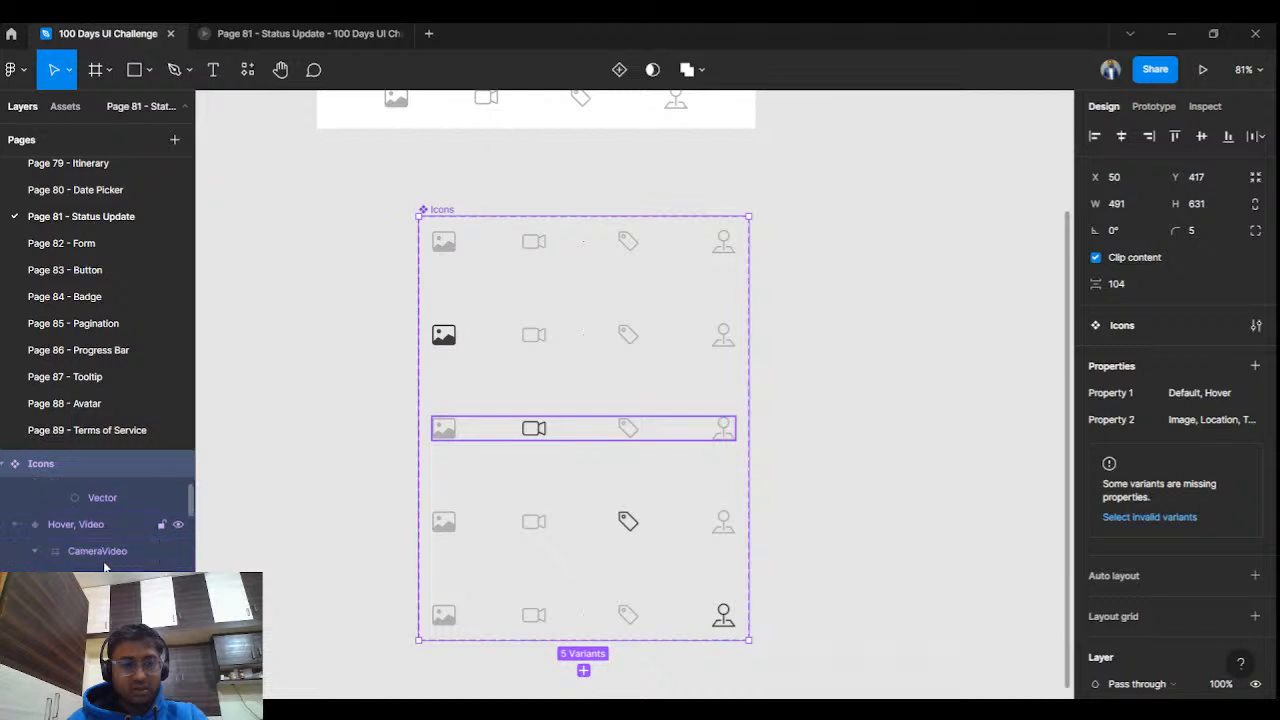
pyautogui.scroll(-1, 104, 560)
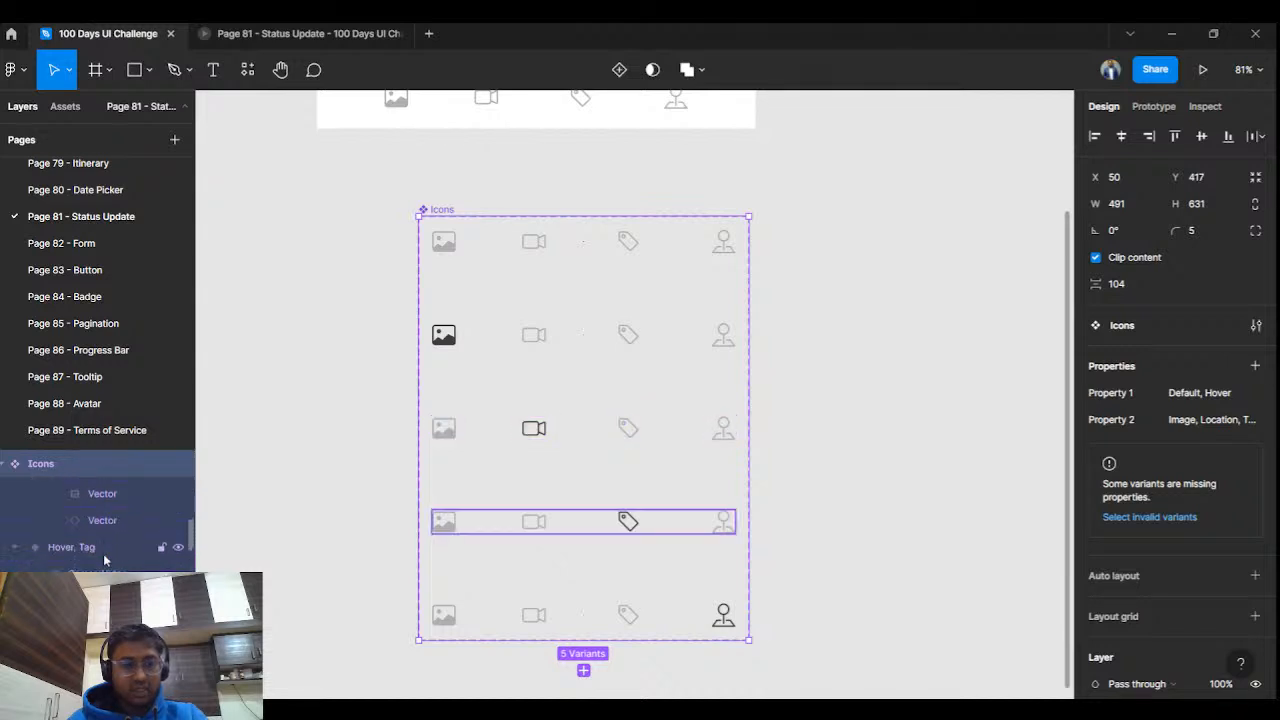
pyautogui.scroll(-5, 104, 558)
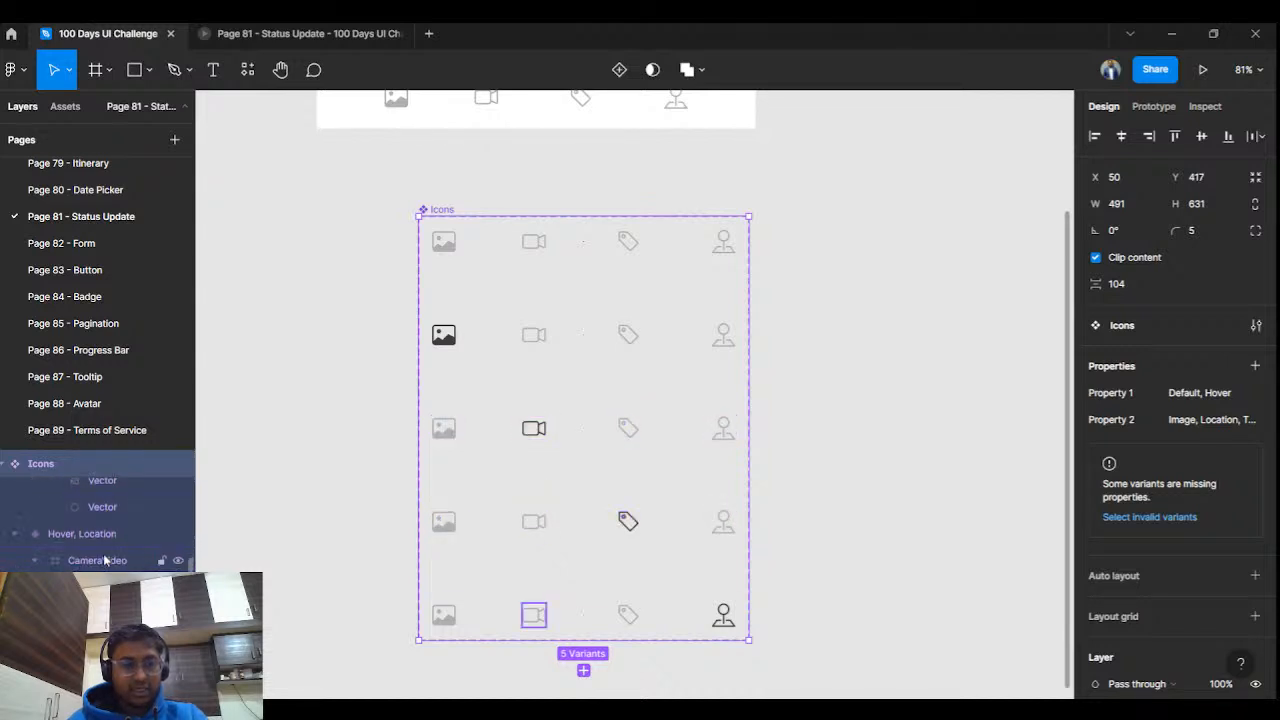
pyautogui.scroll(-5, 104, 552)
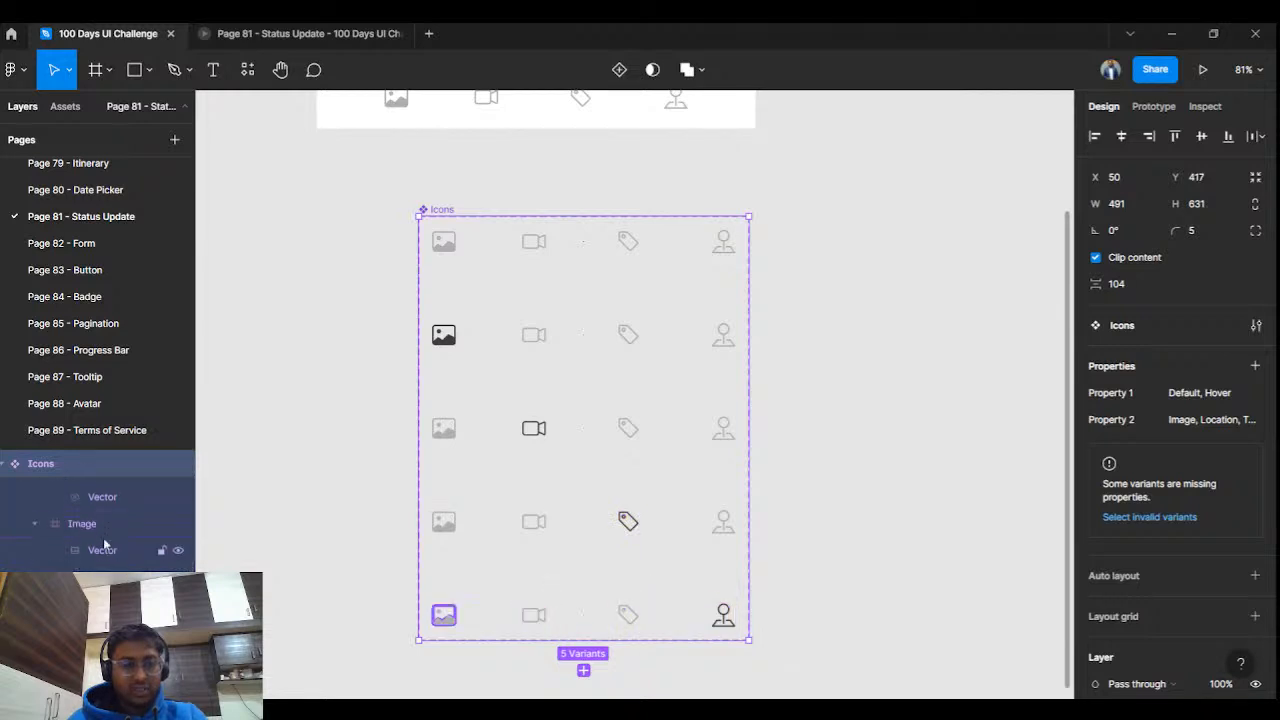
# Rename the Icons set's Property 1 to Icons, keeping Default and Hover as its values.
pyautogui.click(7, 465)
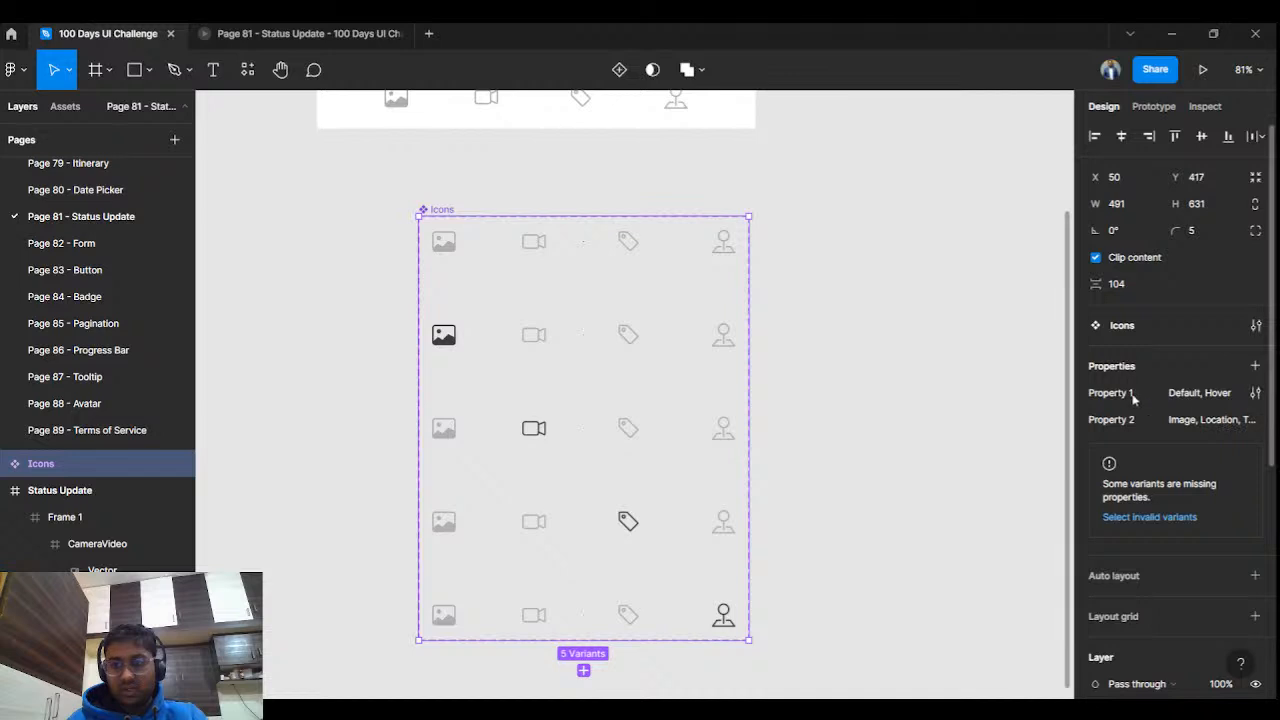
pyautogui.click(1212, 403)
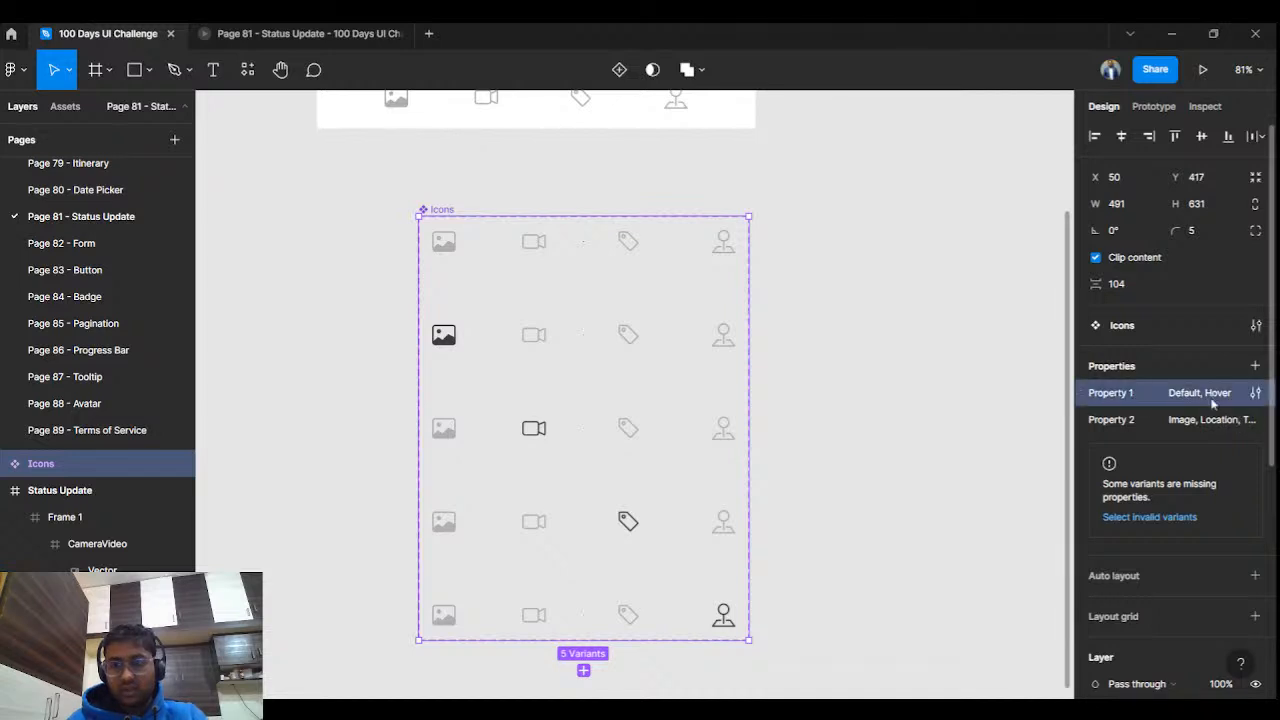
pyautogui.doubleClick(1110, 393)
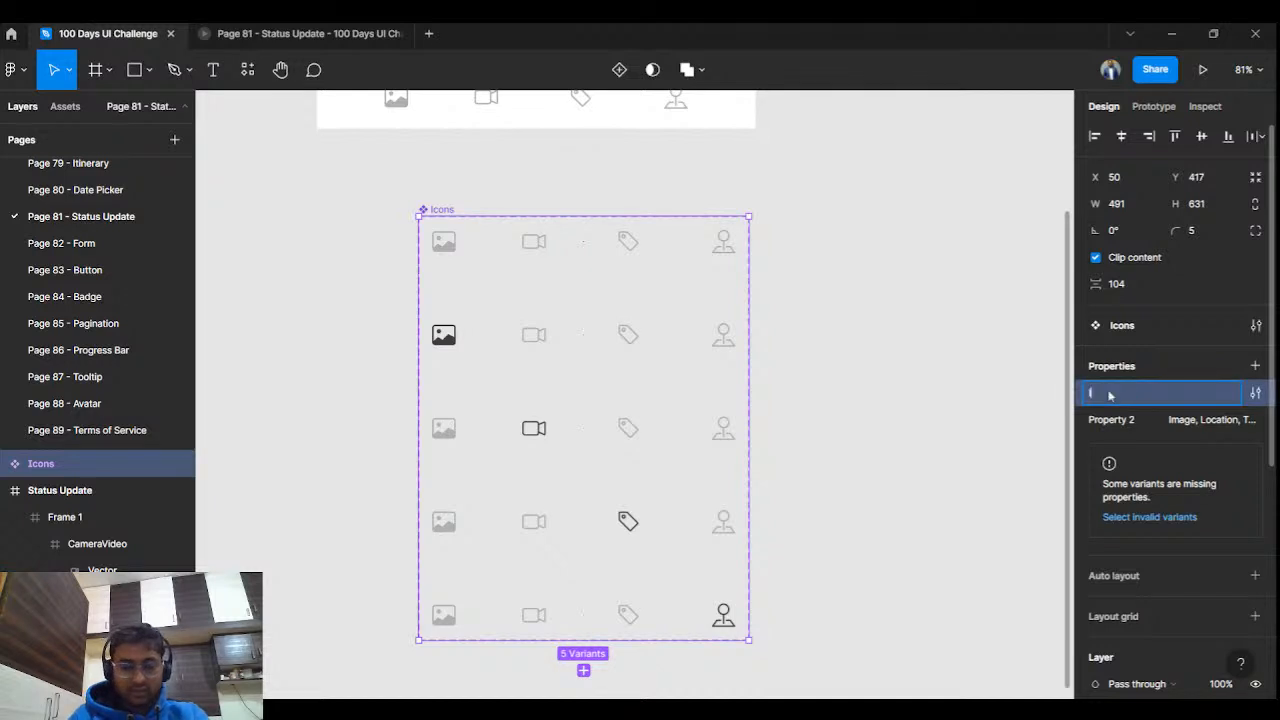
pyautogui.click(943, 477)
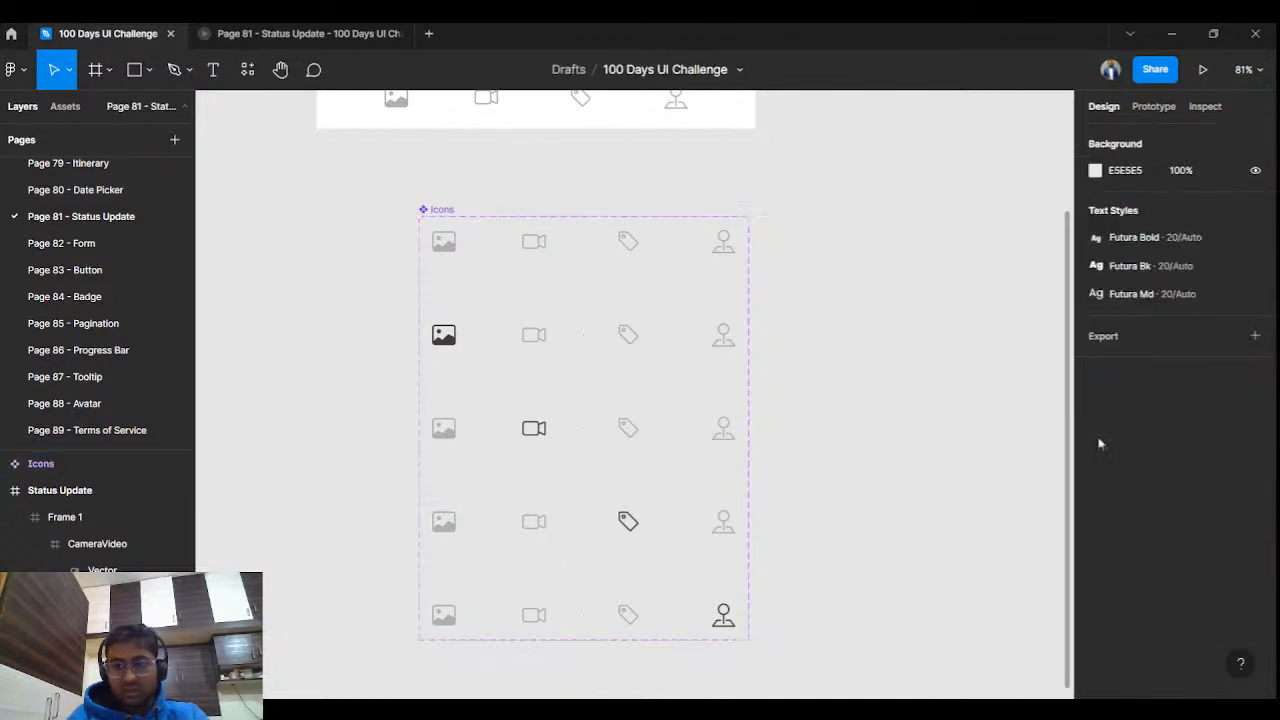
pyautogui.click(435, 210)
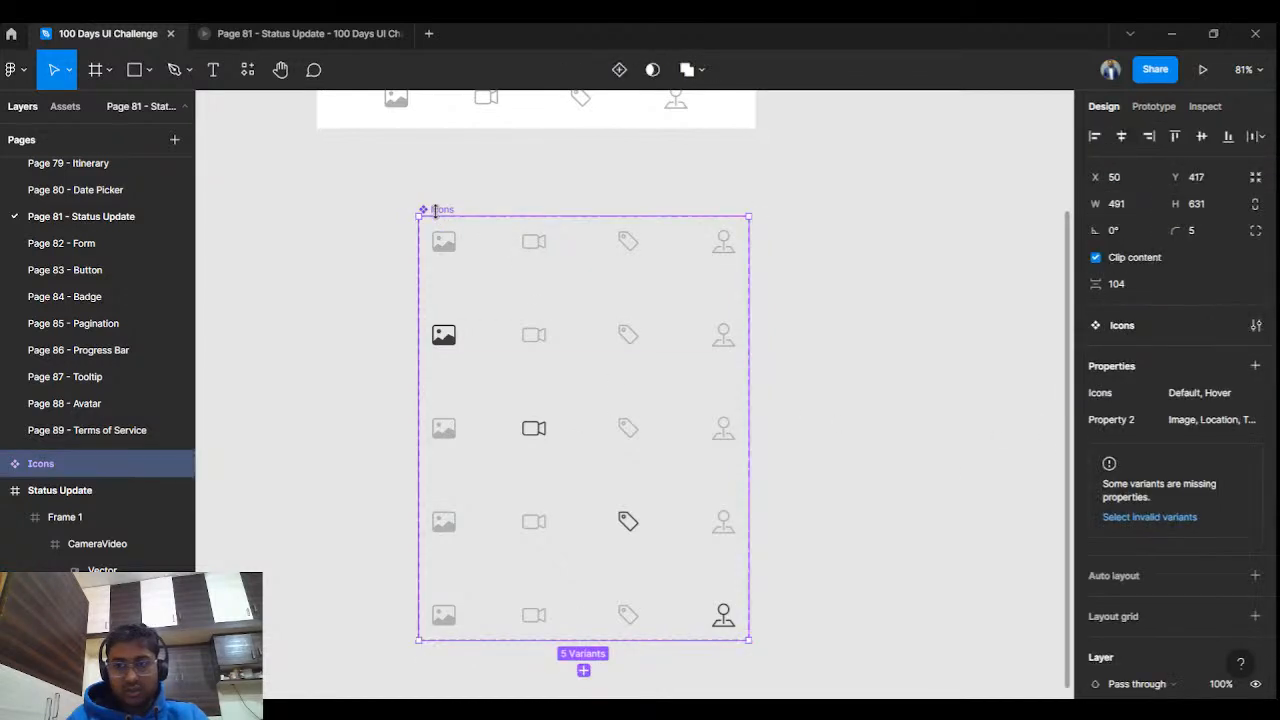
pyautogui.doubleClick(1123, 421)
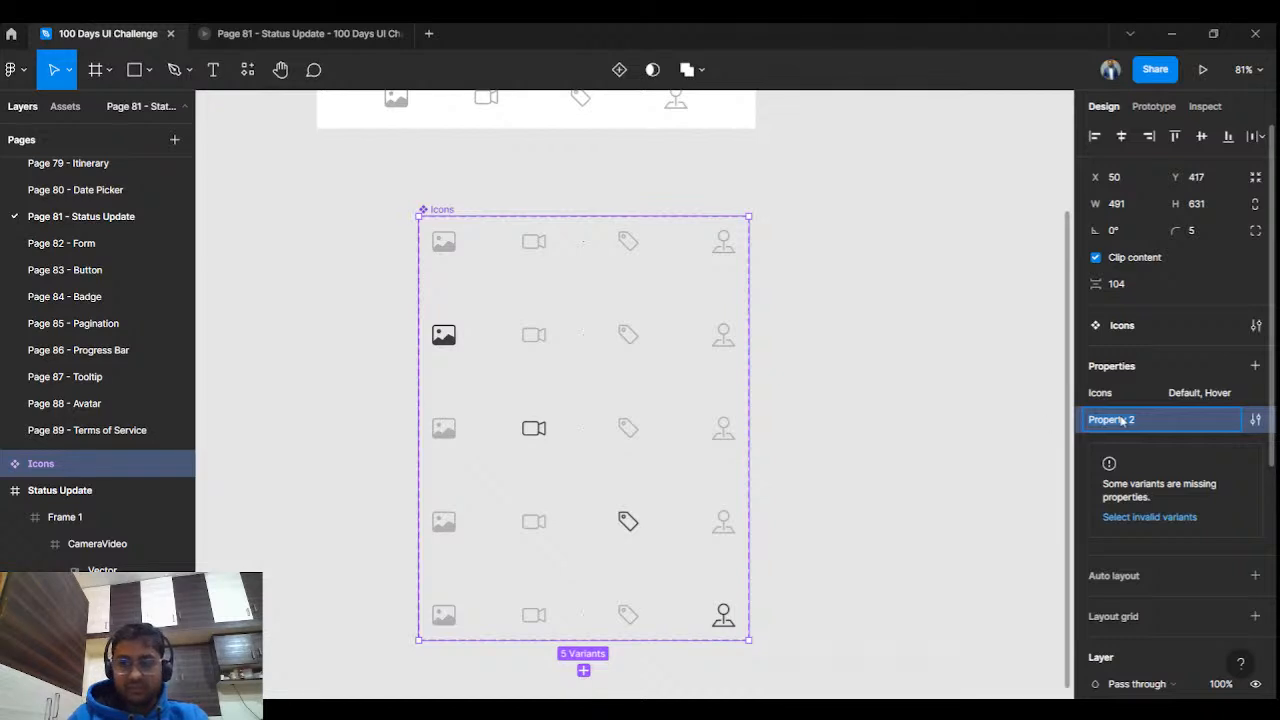
pyautogui.click(1030, 435)
pyautogui.click(448, 211)
pyautogui.scroll(-1, 655, 366)
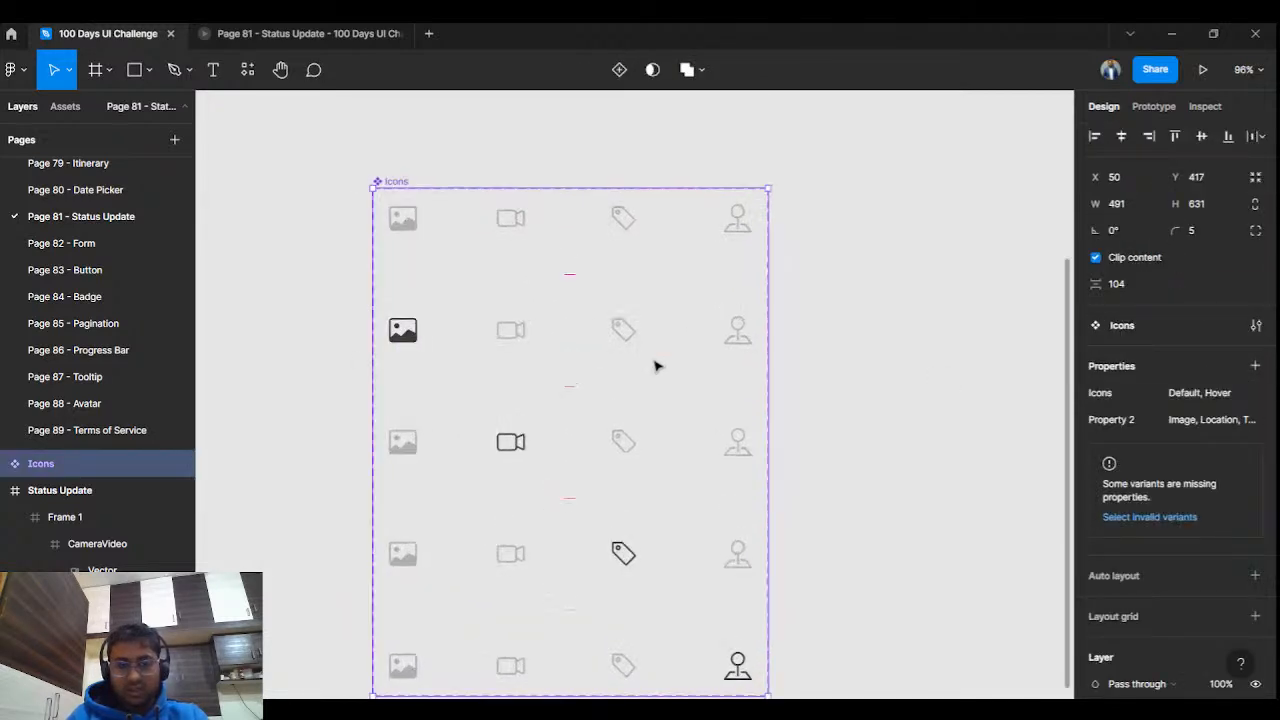
pyautogui.scroll(3, 606, 371)
pyautogui.hscroll(-2, 606, 371)
pyautogui.hscroll(-2, 660, 374)
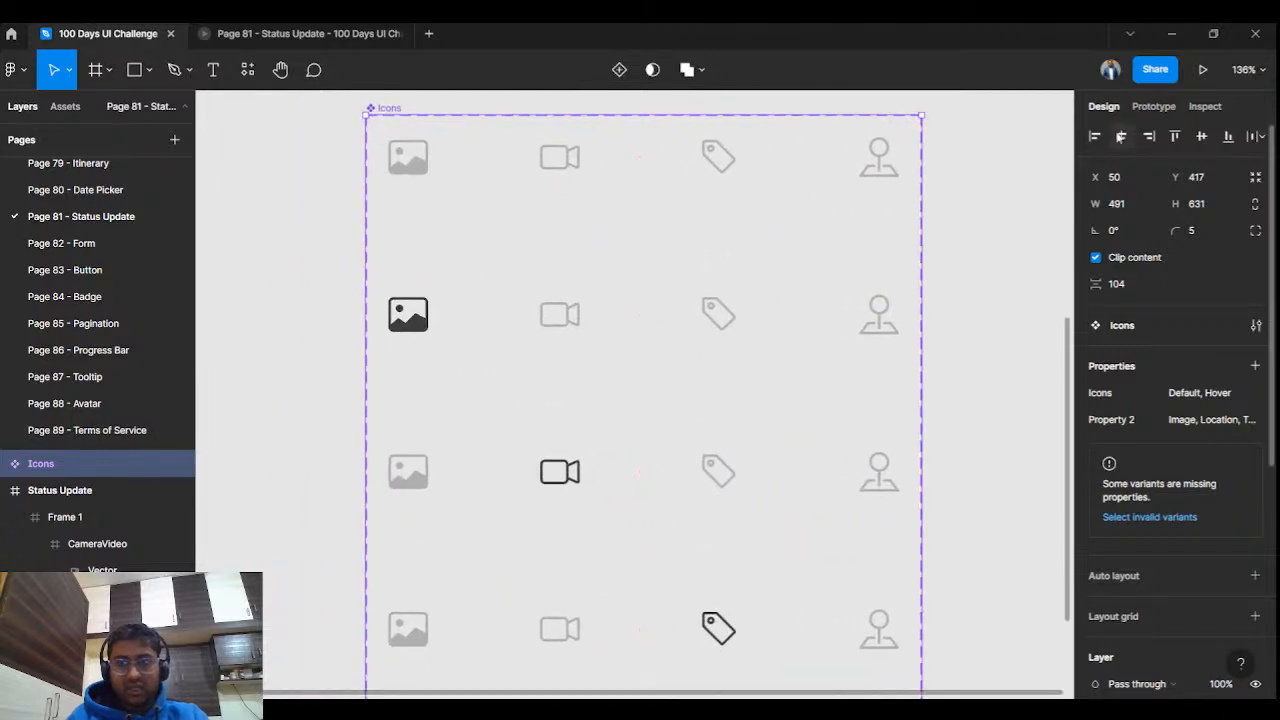
# Link the Default image icon to the Hover, Image variant with a While hovering trigger.
pyautogui.click(1153, 106)
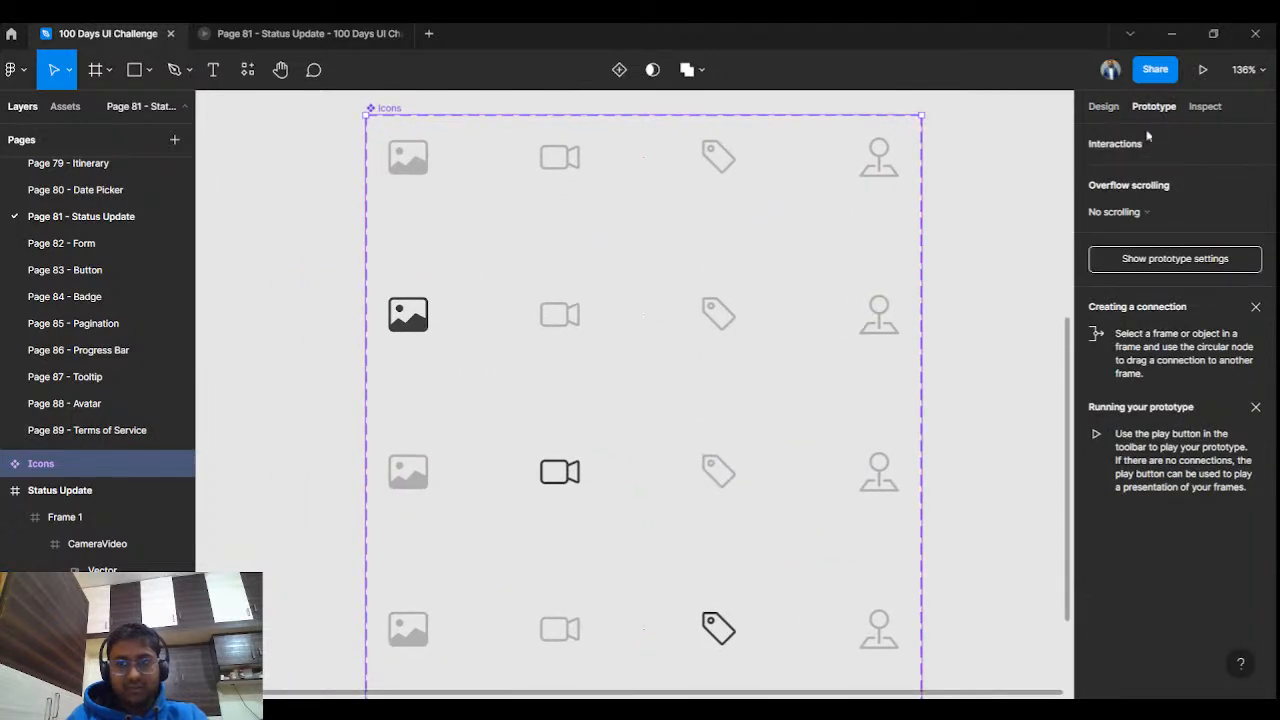
pyautogui.click(421, 169)
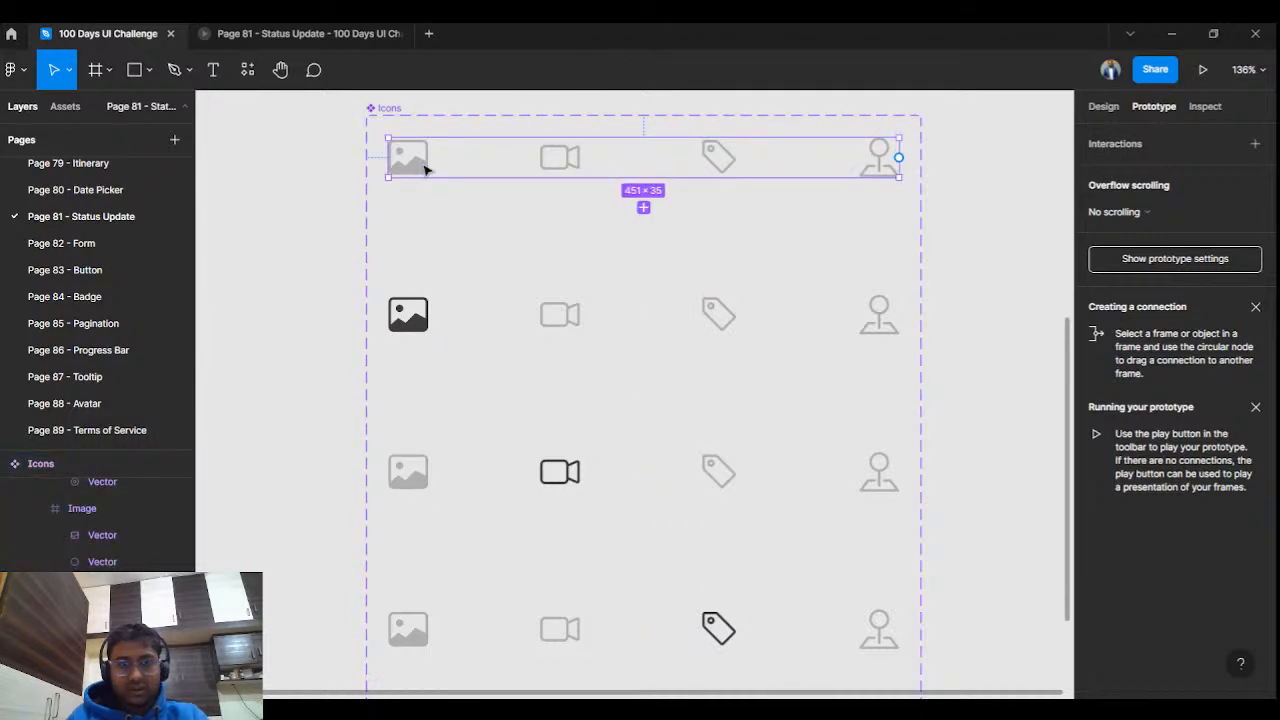
pyautogui.doubleClick(424, 169)
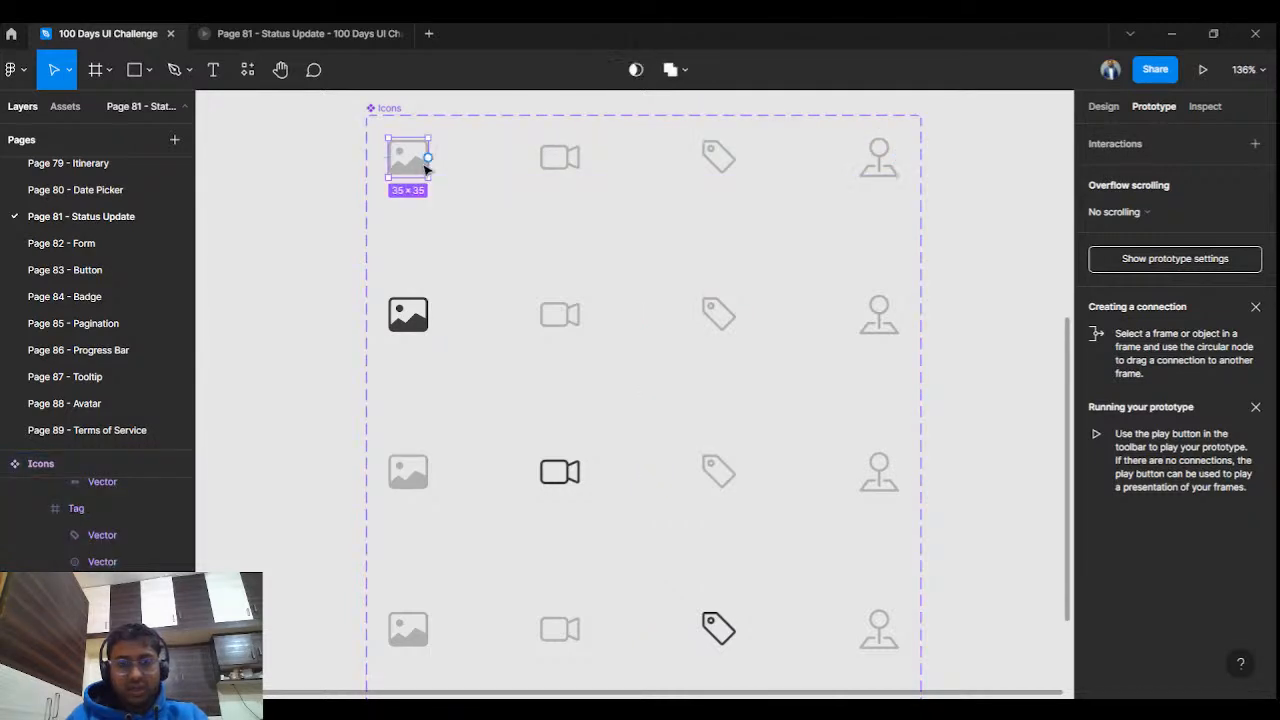
pyautogui.moveTo(428, 158); pyautogui.dragTo(416, 316)
pyautogui.click(928, 213)
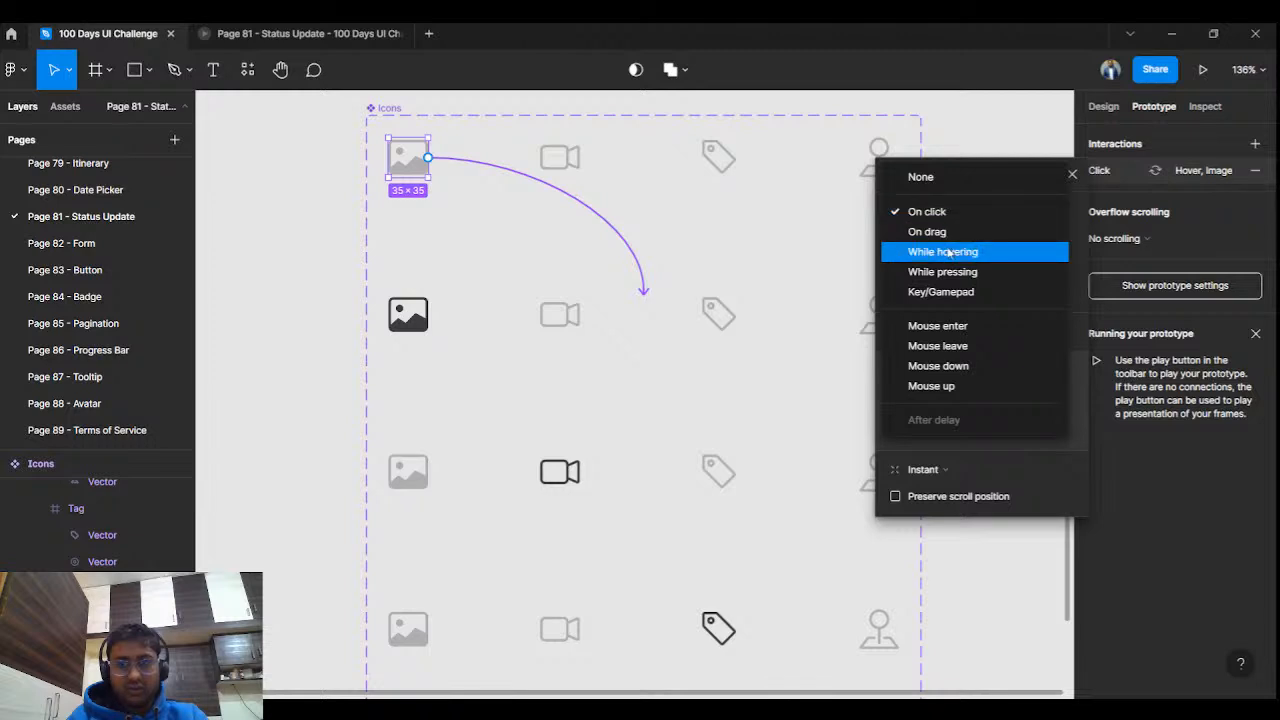
pyautogui.click(946, 252)
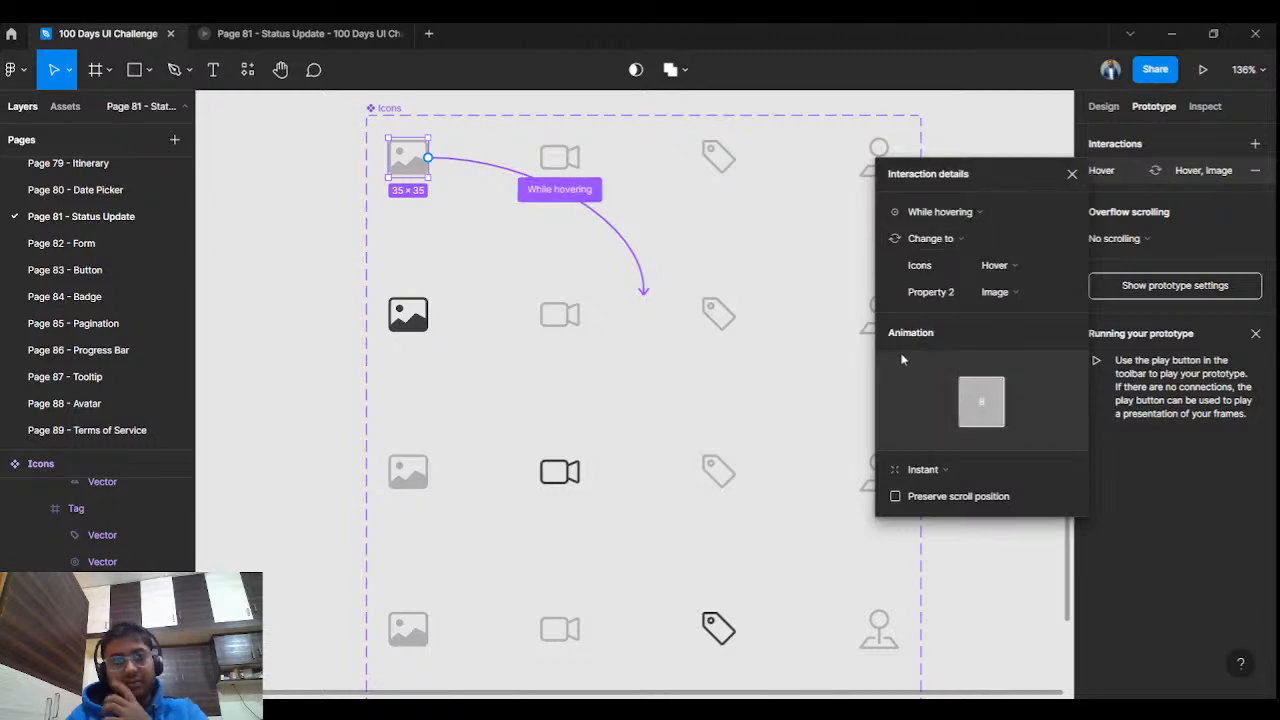
pyautogui.click(1073, 176)
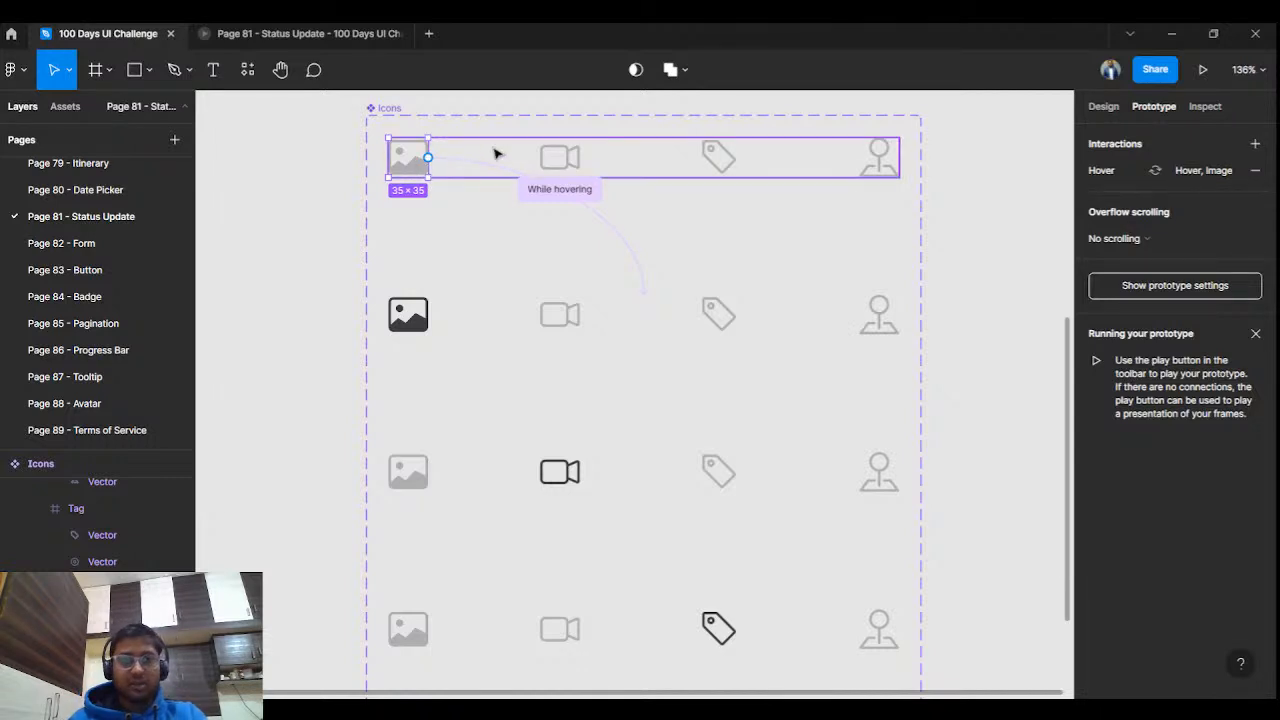
# Link the Default video icon to the Hover, Video variant with a While hovering trigger.
pyautogui.click(549, 156)
pyautogui.moveTo(580, 157); pyautogui.dragTo(574, 465)
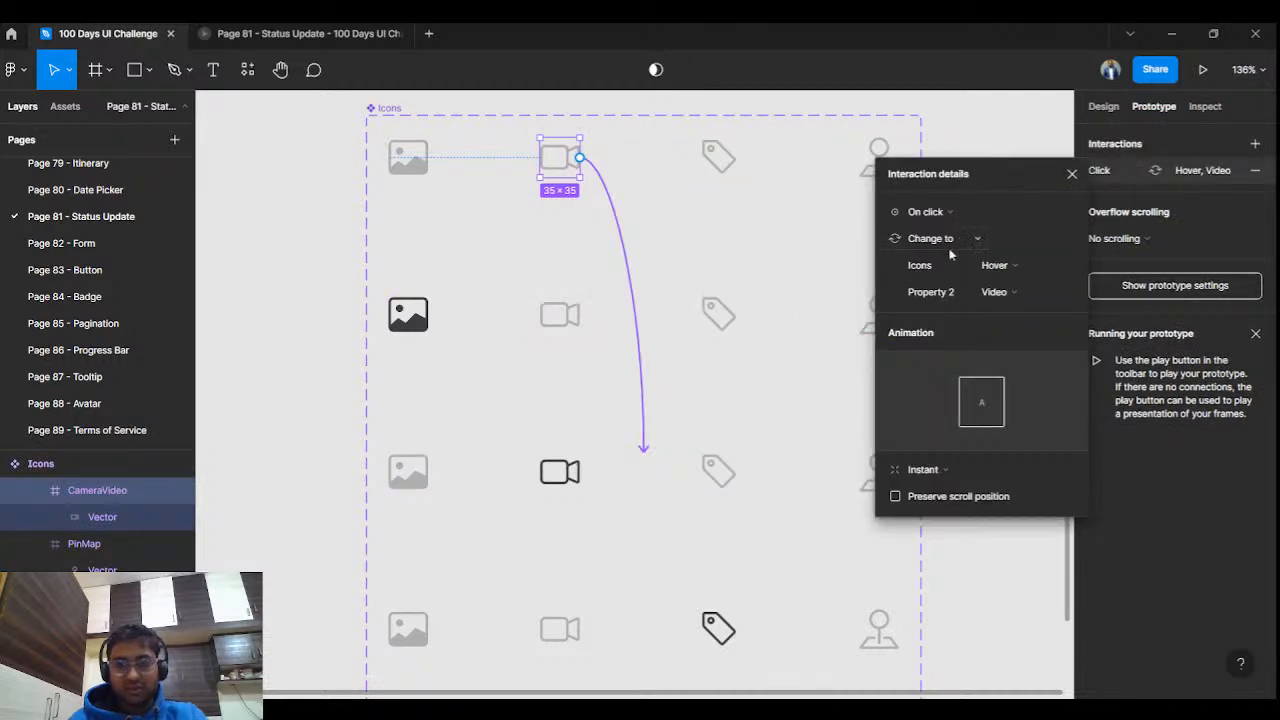
pyautogui.click(925, 211)
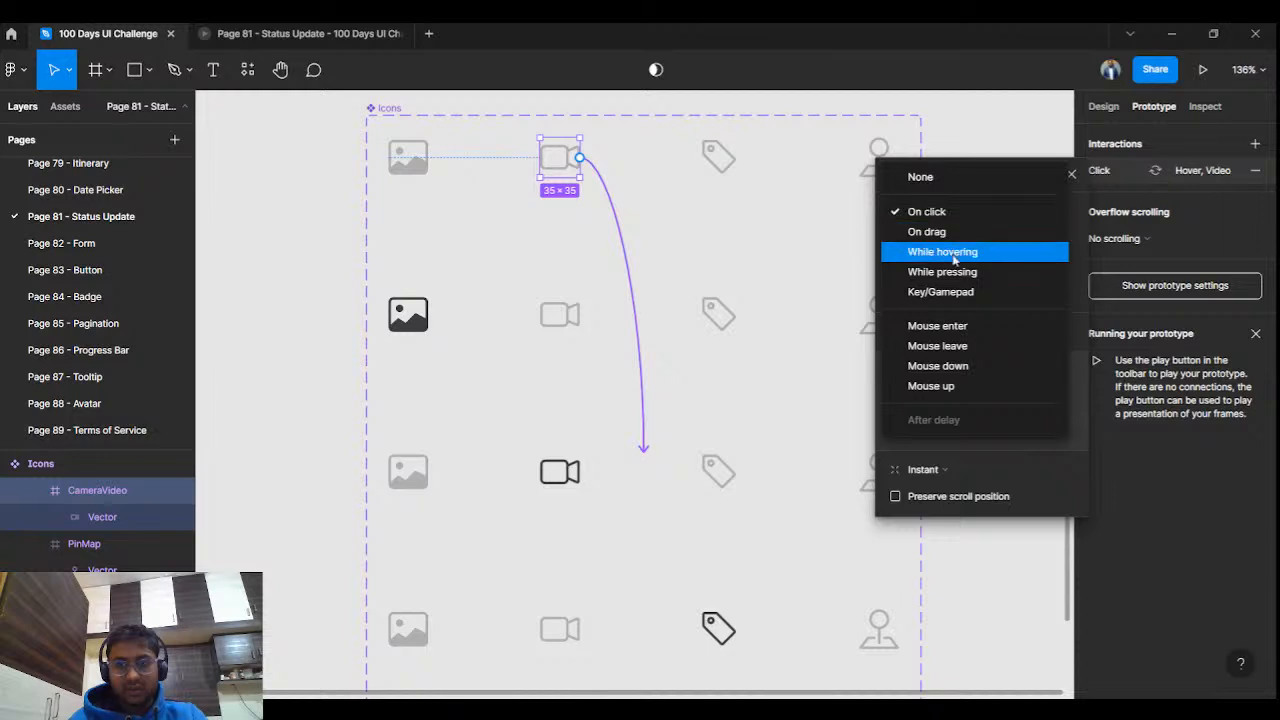
pyautogui.click(943, 248)
pyautogui.click(410, 170)
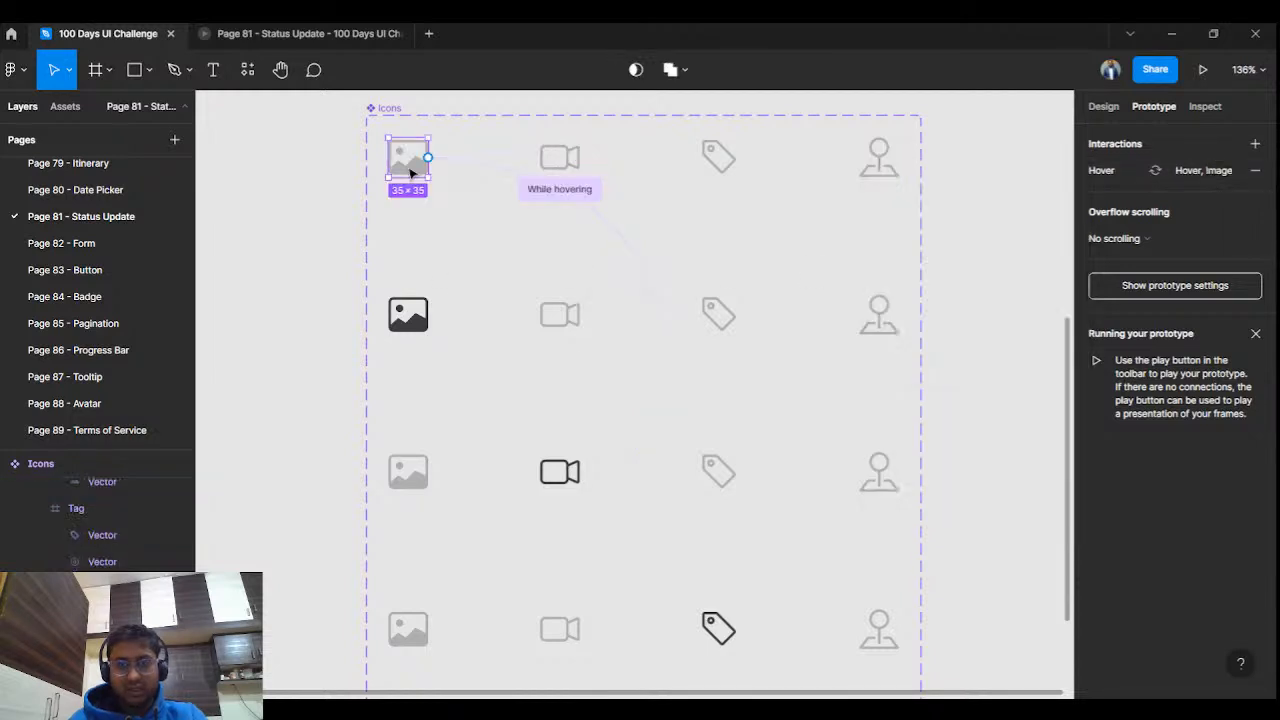
# Link the Default tag icon to the Hover, Tag variant with a While hovering trigger.
pyautogui.click(728, 160)
pyautogui.moveTo(739, 158); pyautogui.dragTo(645, 606)
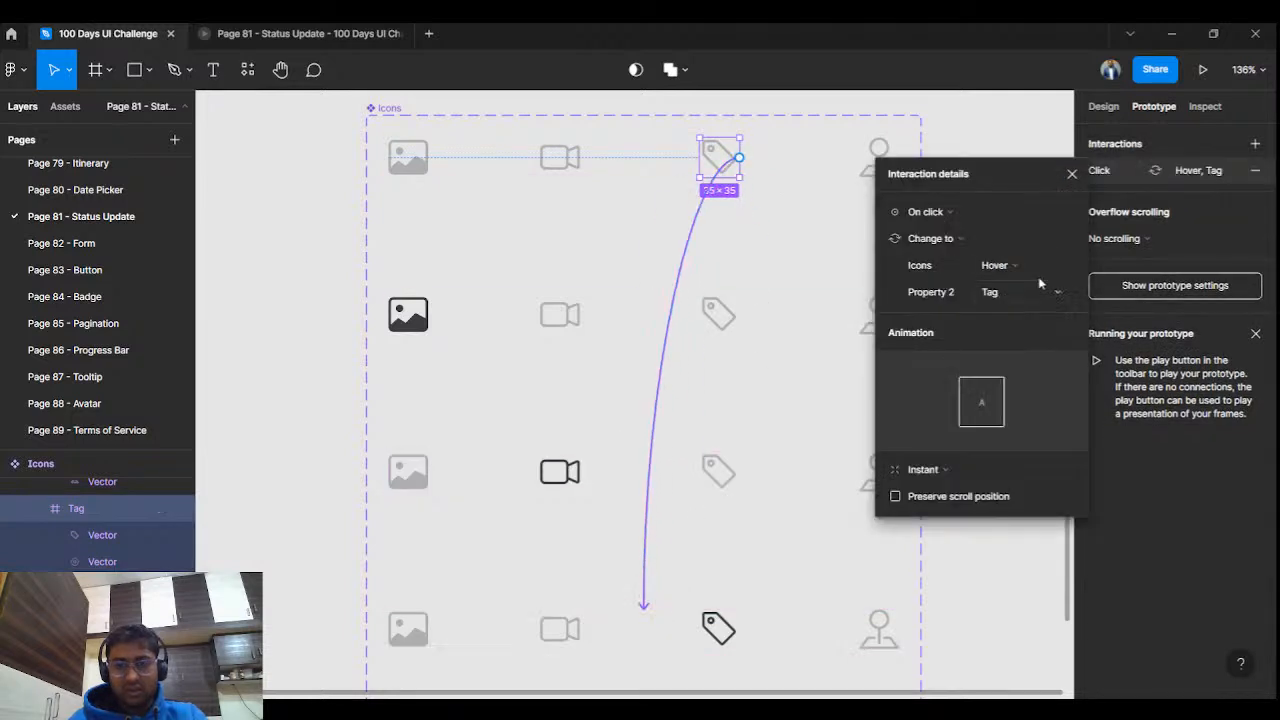
pyautogui.click(952, 210)
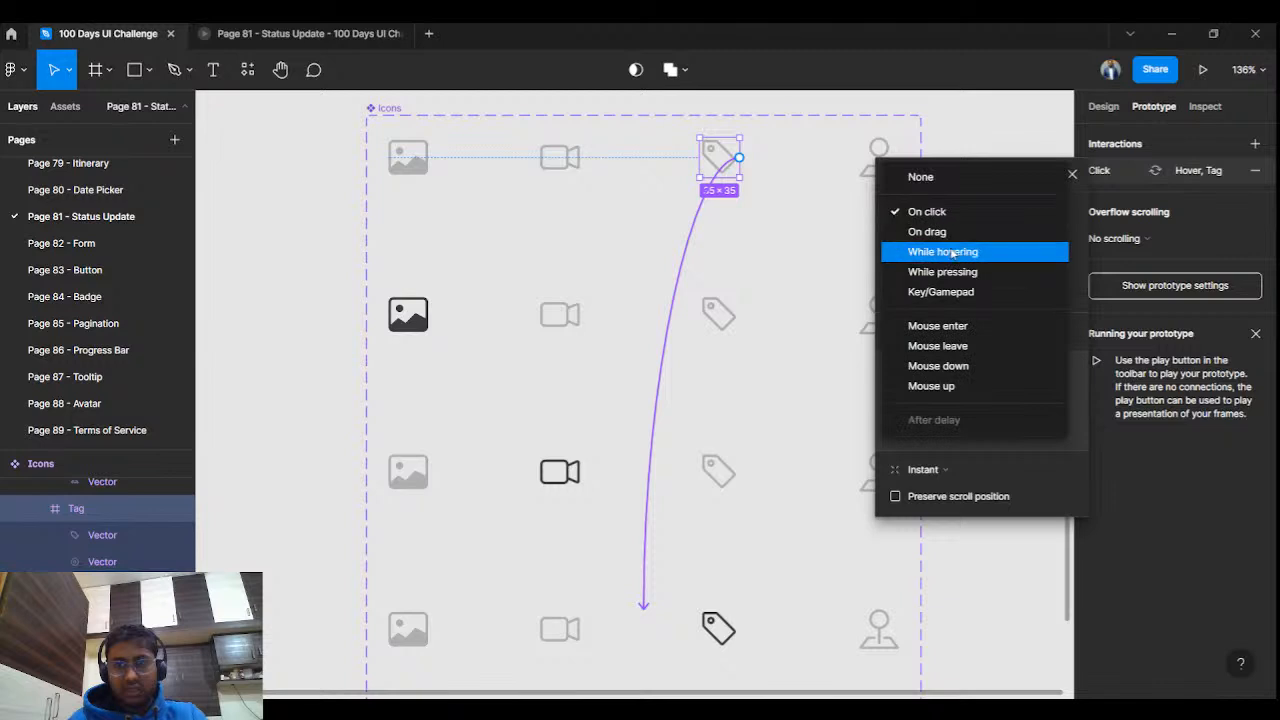
pyautogui.click(952, 252)
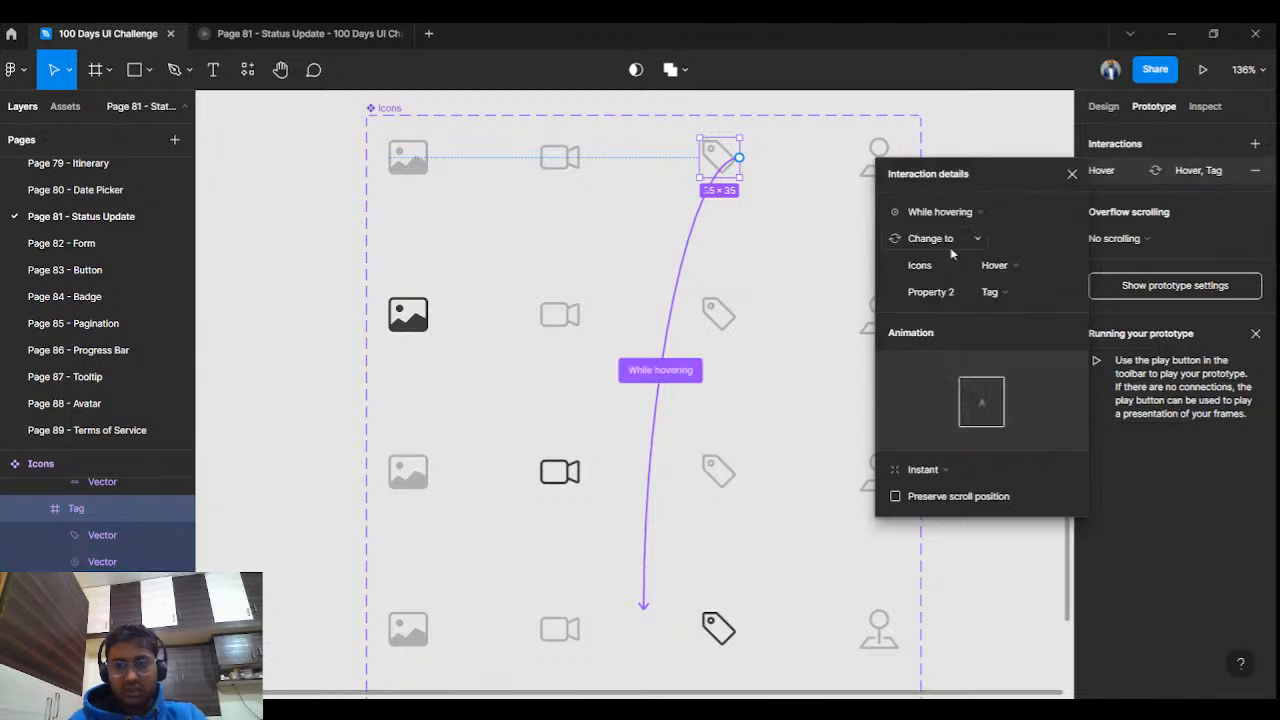
pyautogui.click(1071, 174)
pyautogui.scroll(-3, 749, 351)
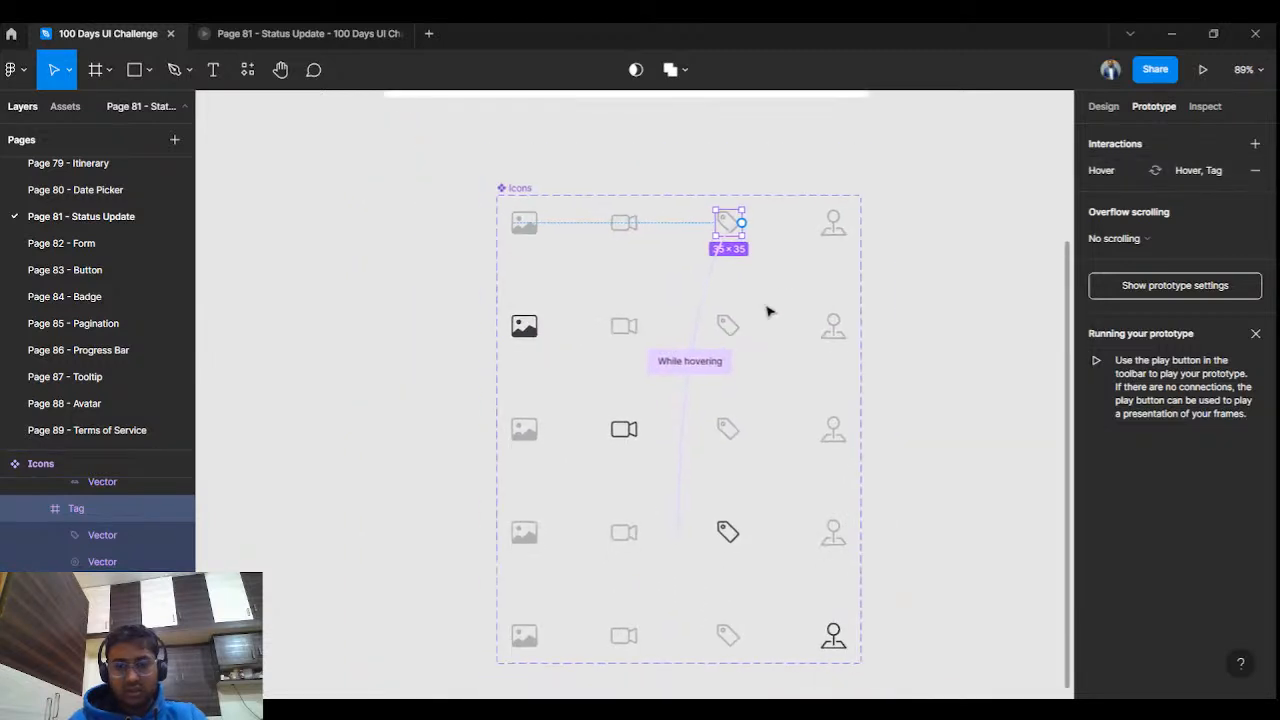
# Link the Default location icon to the Hover, Location variant with a While hovering trigger.
pyautogui.click(834, 222)
pyautogui.moveTo(846, 222); pyautogui.dragTo(705, 645)
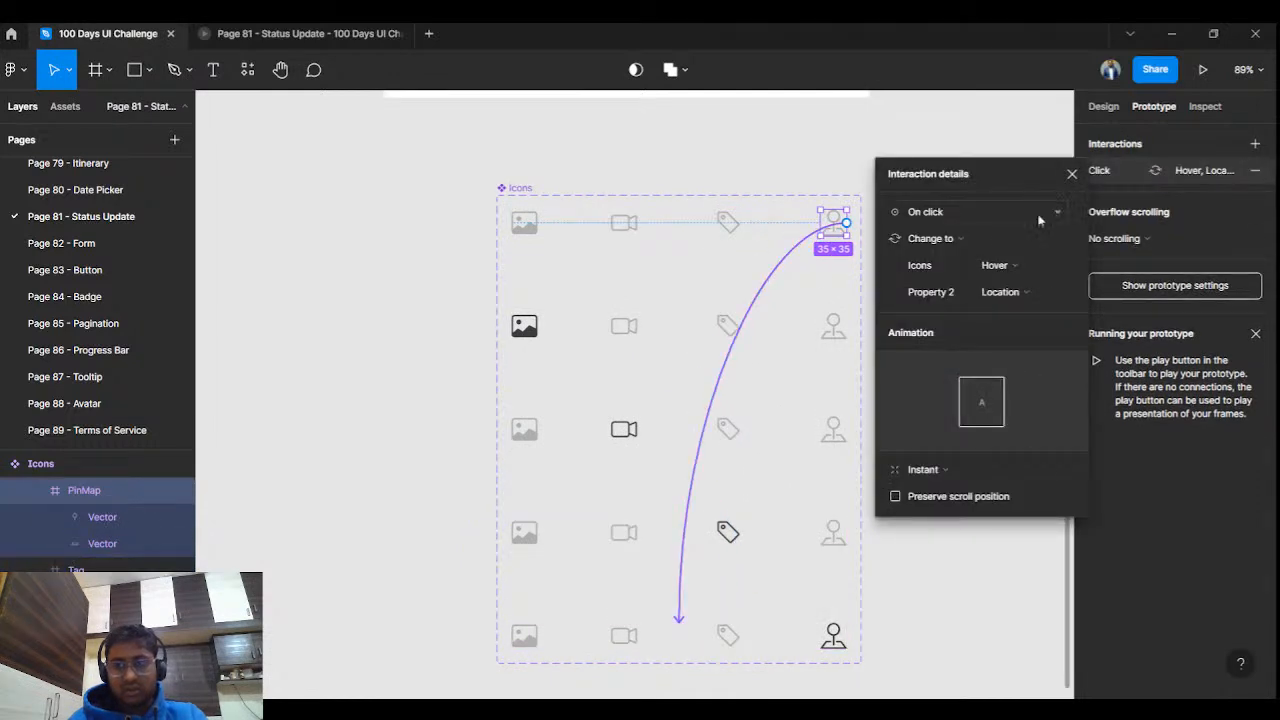
pyautogui.click(960, 211)
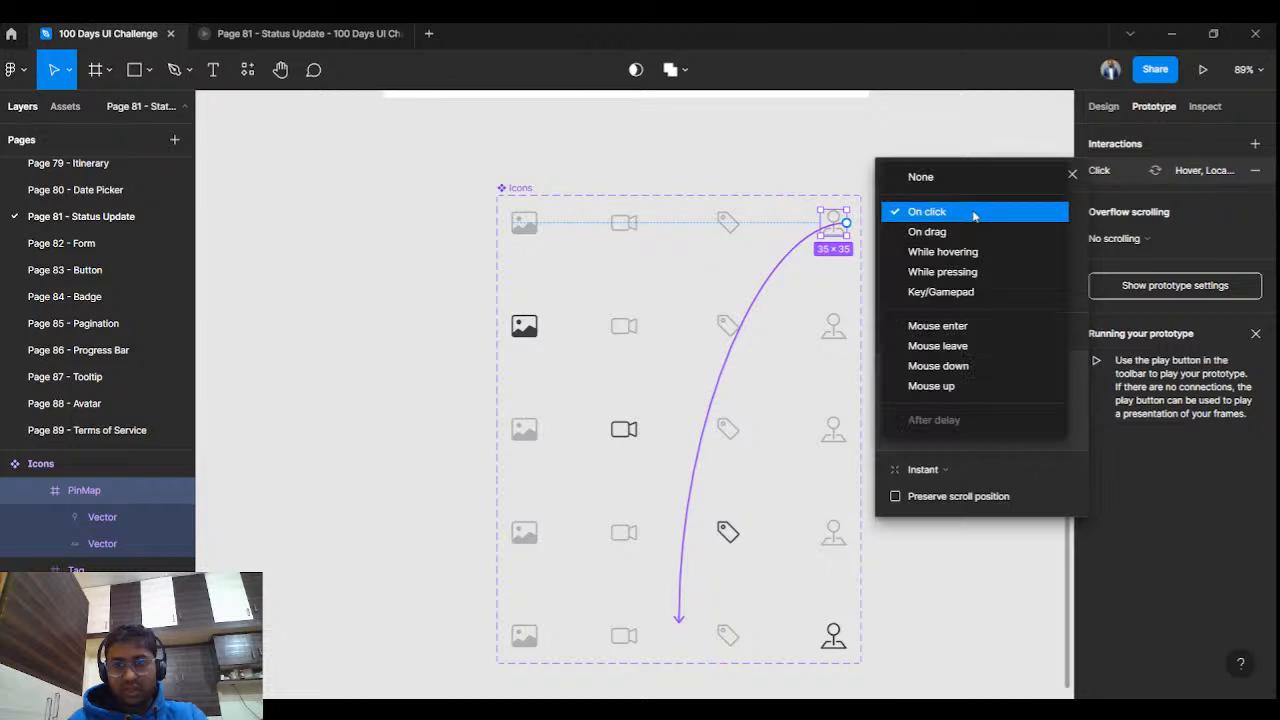
pyautogui.click(969, 253)
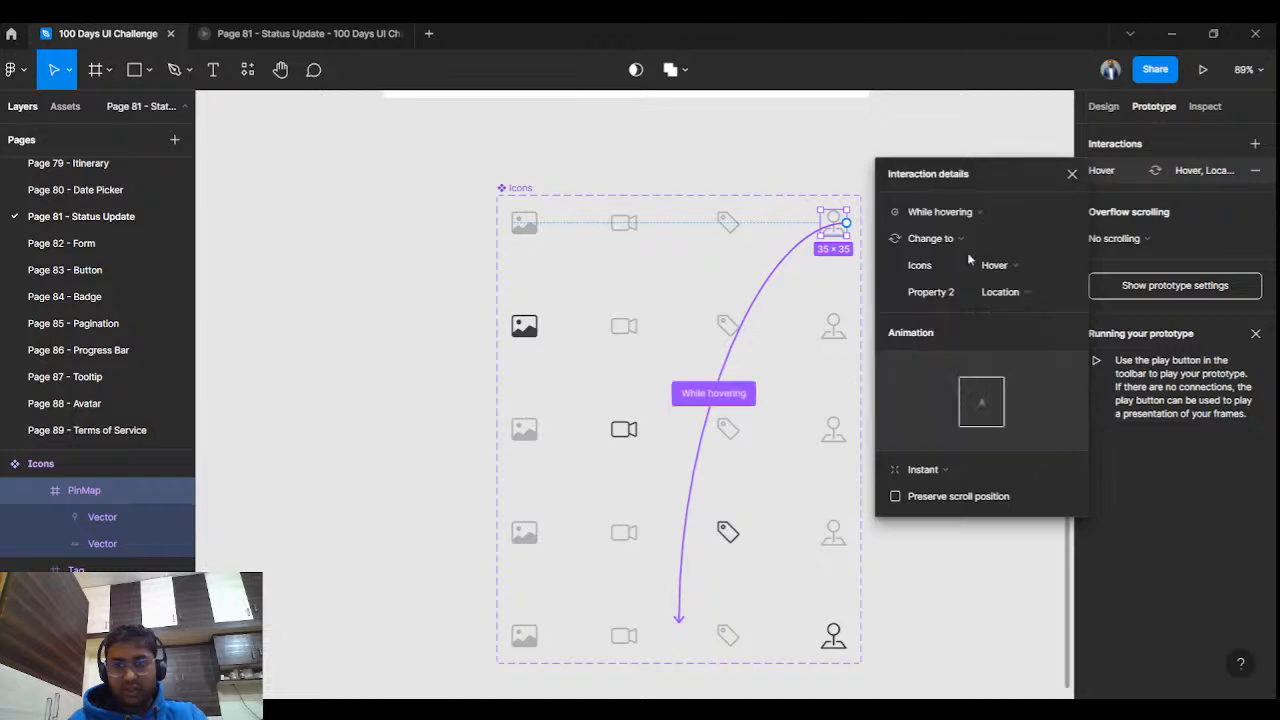
pyautogui.click(1072, 174)
# Clear the selection and bring the Status Update card into view.
pyautogui.click(931, 174)
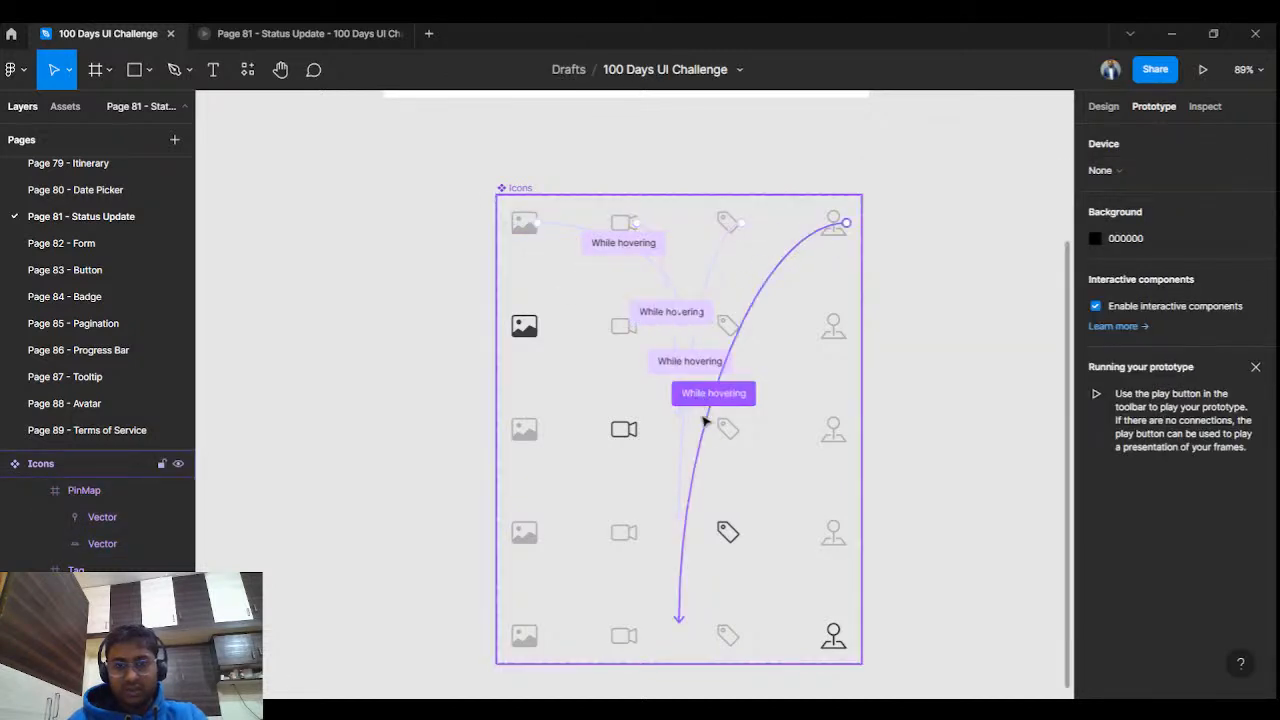
pyautogui.scroll(-5, 823, 349)
pyautogui.moveTo(826, 264); pyautogui.dragTo(734, 357)
# Replace the card's old icon row with an Icons instance from the Page 81 - Status Update assets.
pyautogui.click(668, 327)
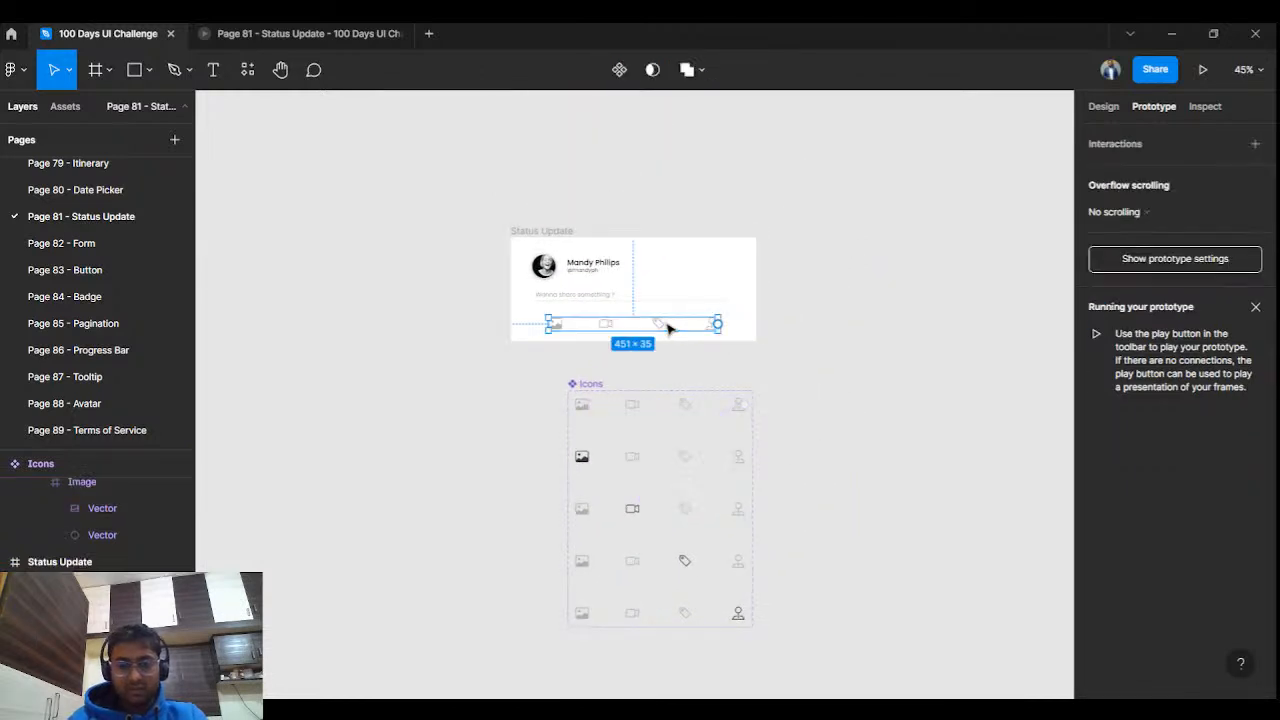
pyautogui.press('Escape')
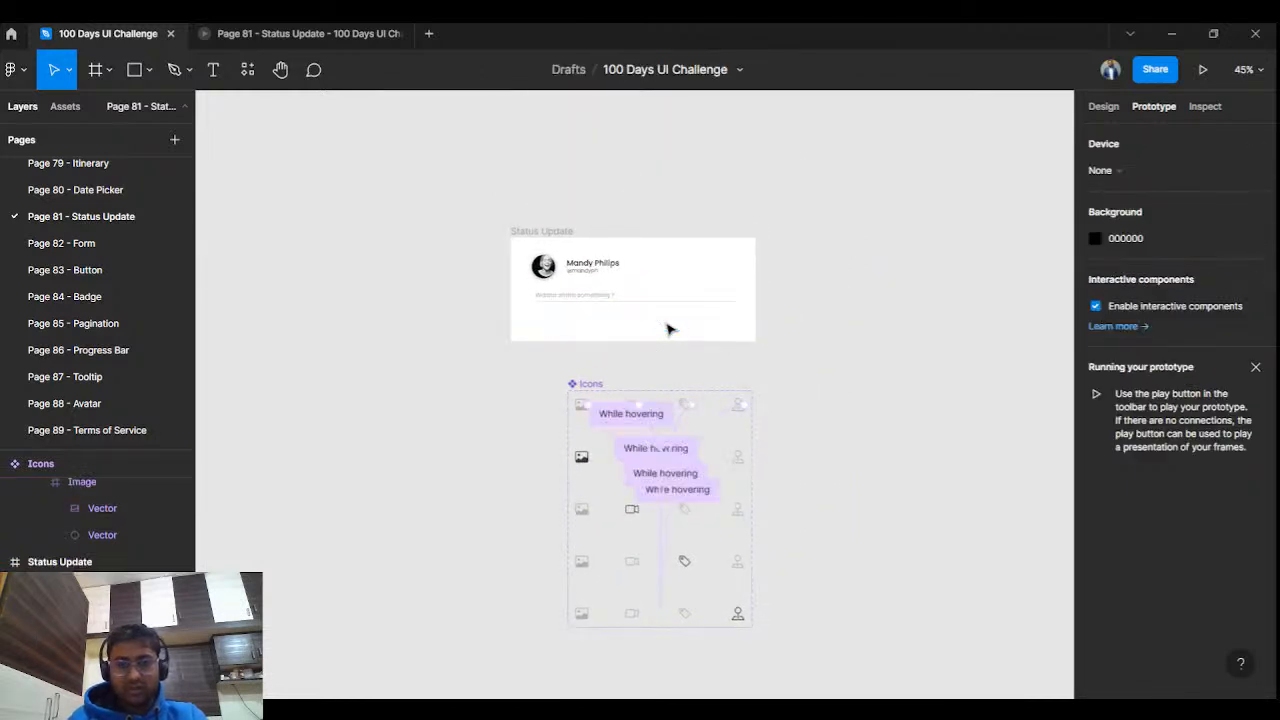
pyautogui.click(1096, 108)
pyautogui.click(65, 106)
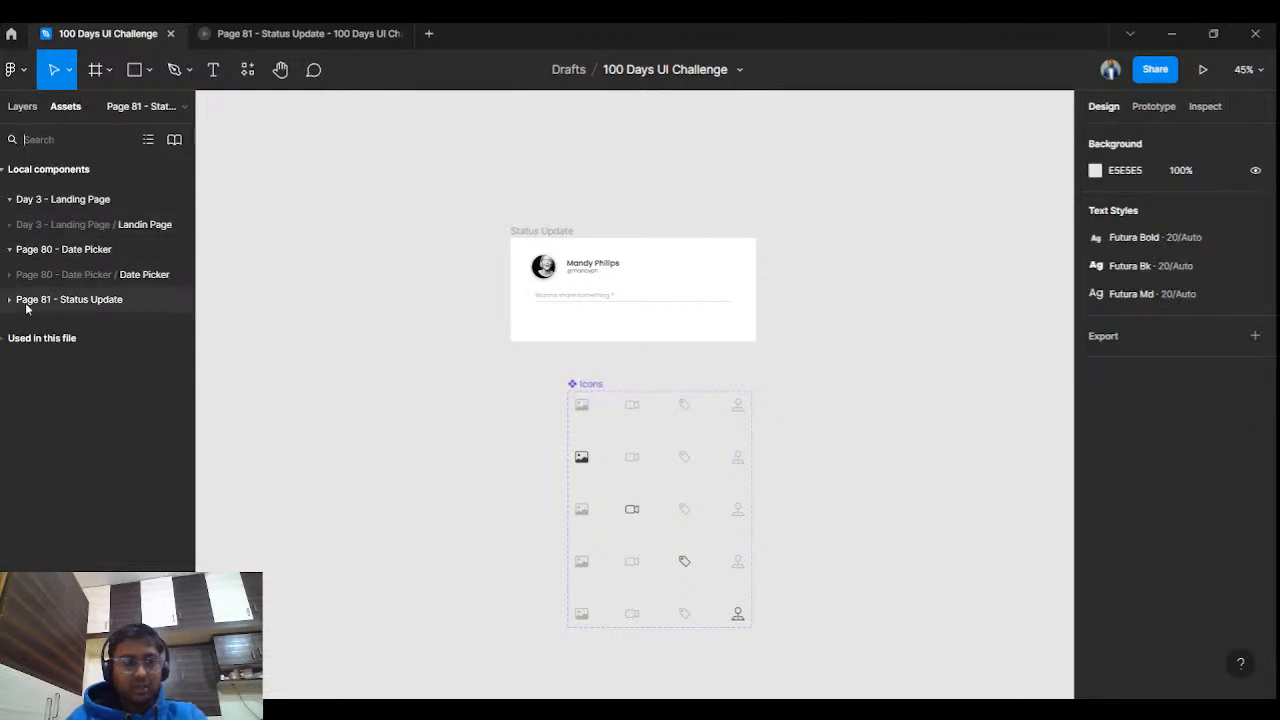
pyautogui.click(3, 338)
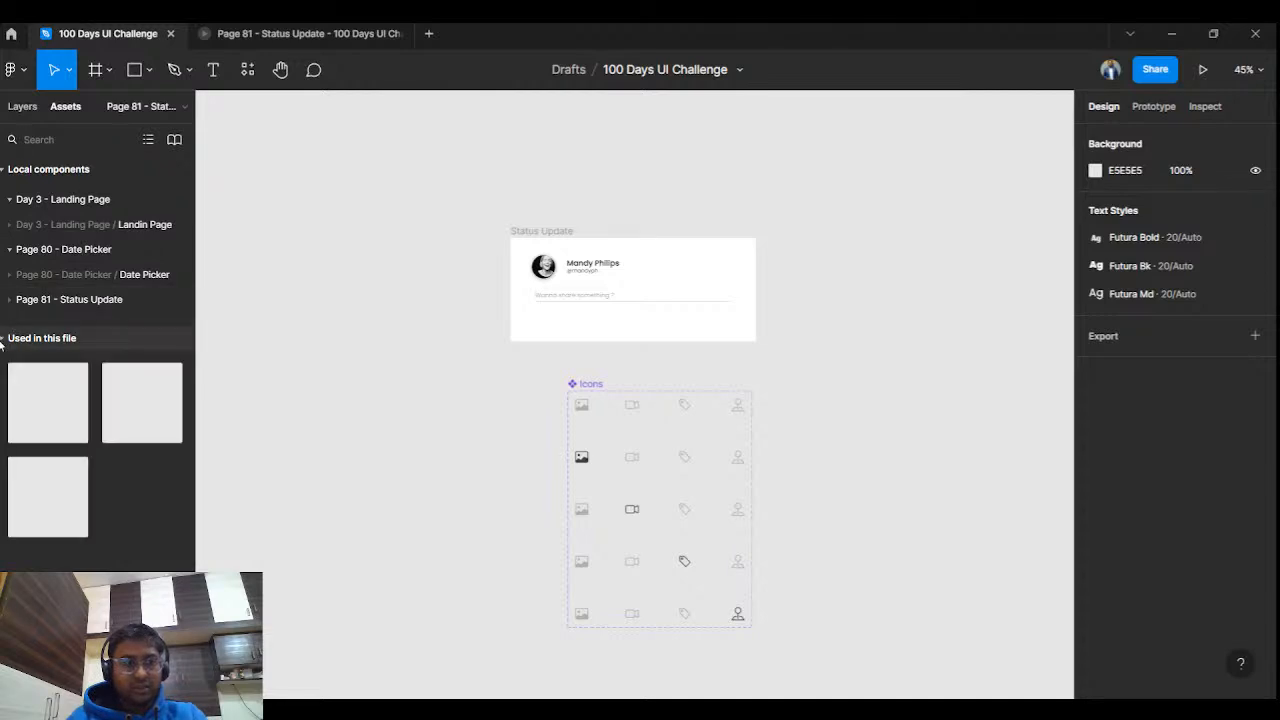
pyautogui.click(3, 338)
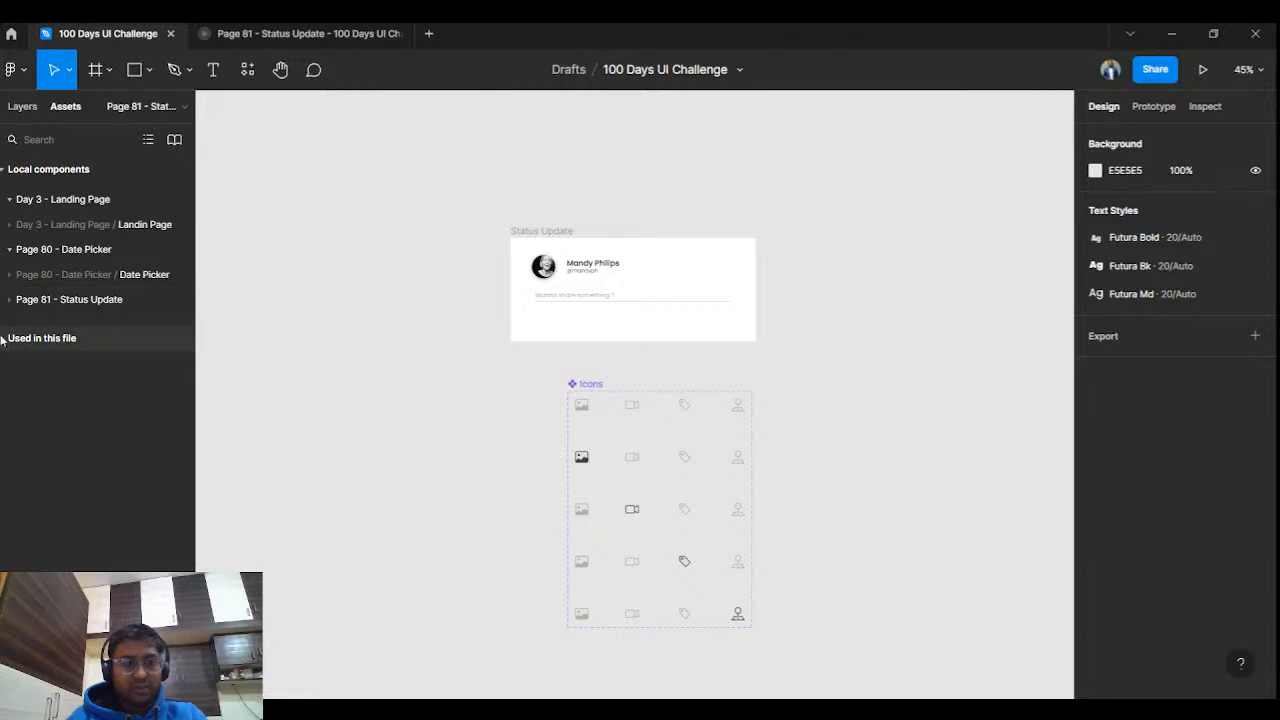
pyautogui.click(7, 304)
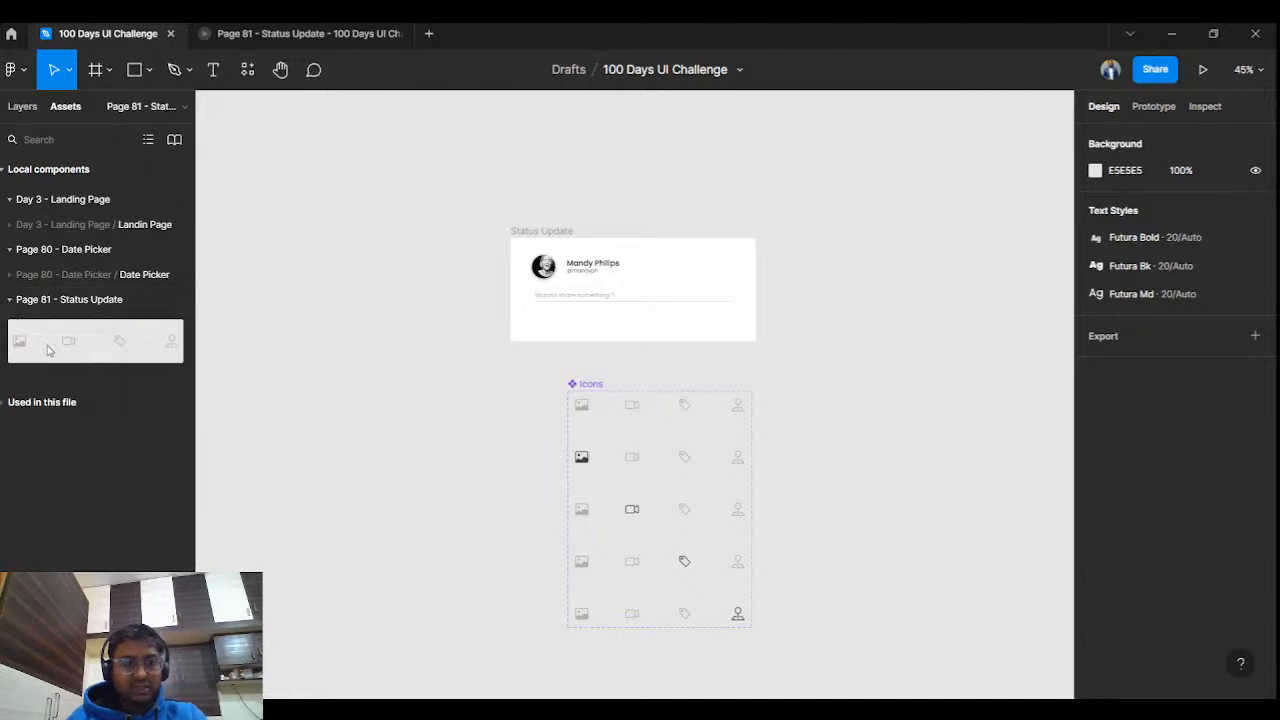
pyautogui.moveTo(49, 351); pyautogui.dragTo(610, 336)
pyautogui.click(1121, 136)
pyautogui.click(920, 226)
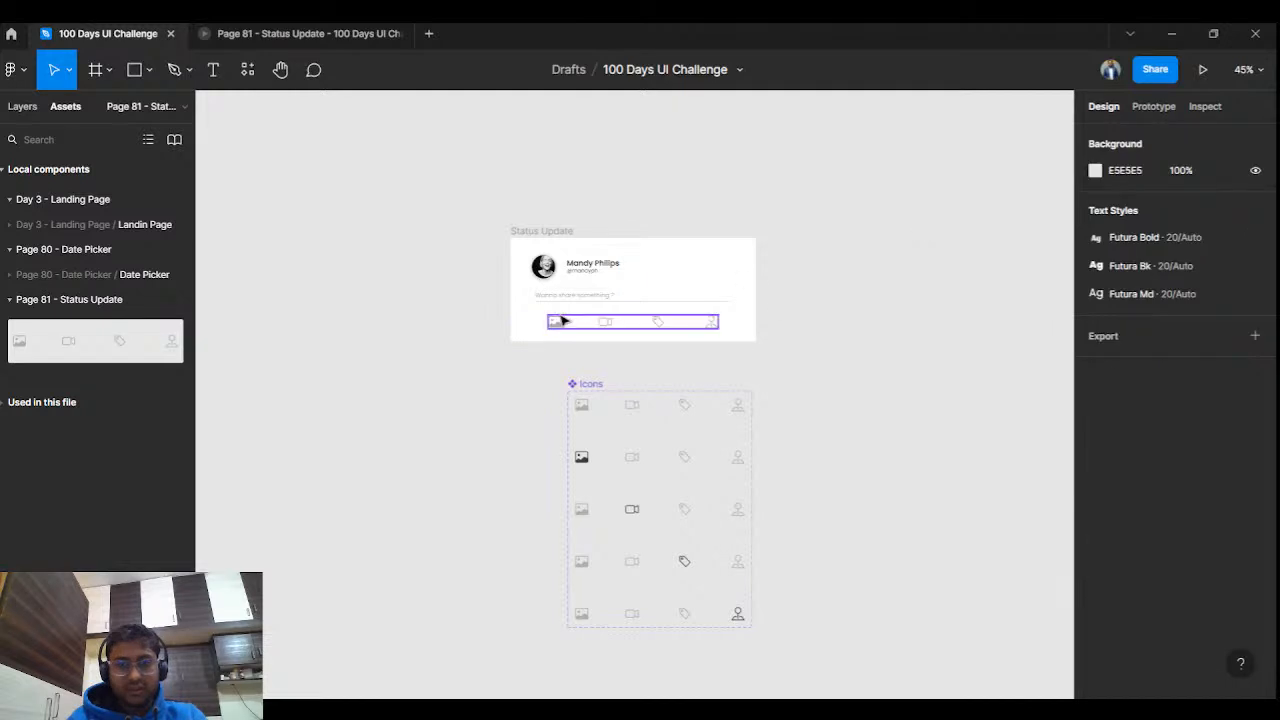
pyautogui.hotkey('ctrl', 'alt', 'Return')
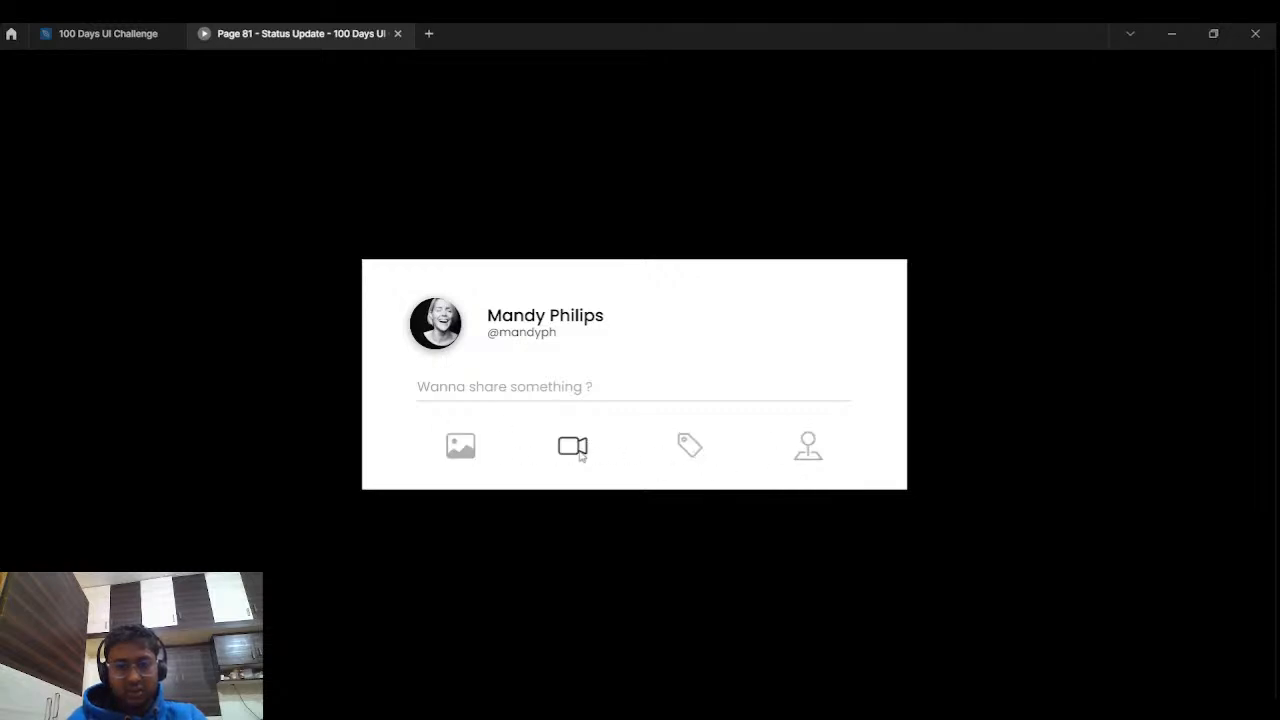
pyautogui.click(95, 35)
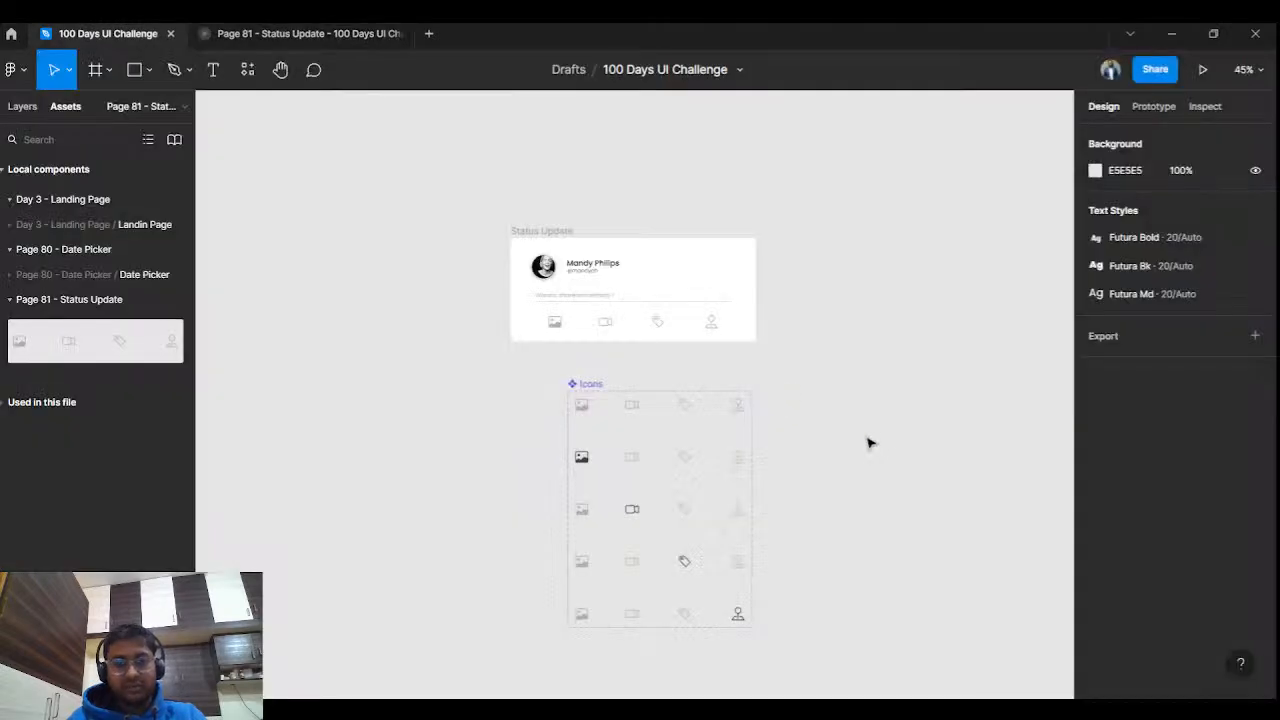
# Nudge the Icons instance slightly down and left within the Status Update card.
pyautogui.scroll(-2, 791, 442)
pyautogui.moveTo(767, 488); pyautogui.dragTo(633, 411)
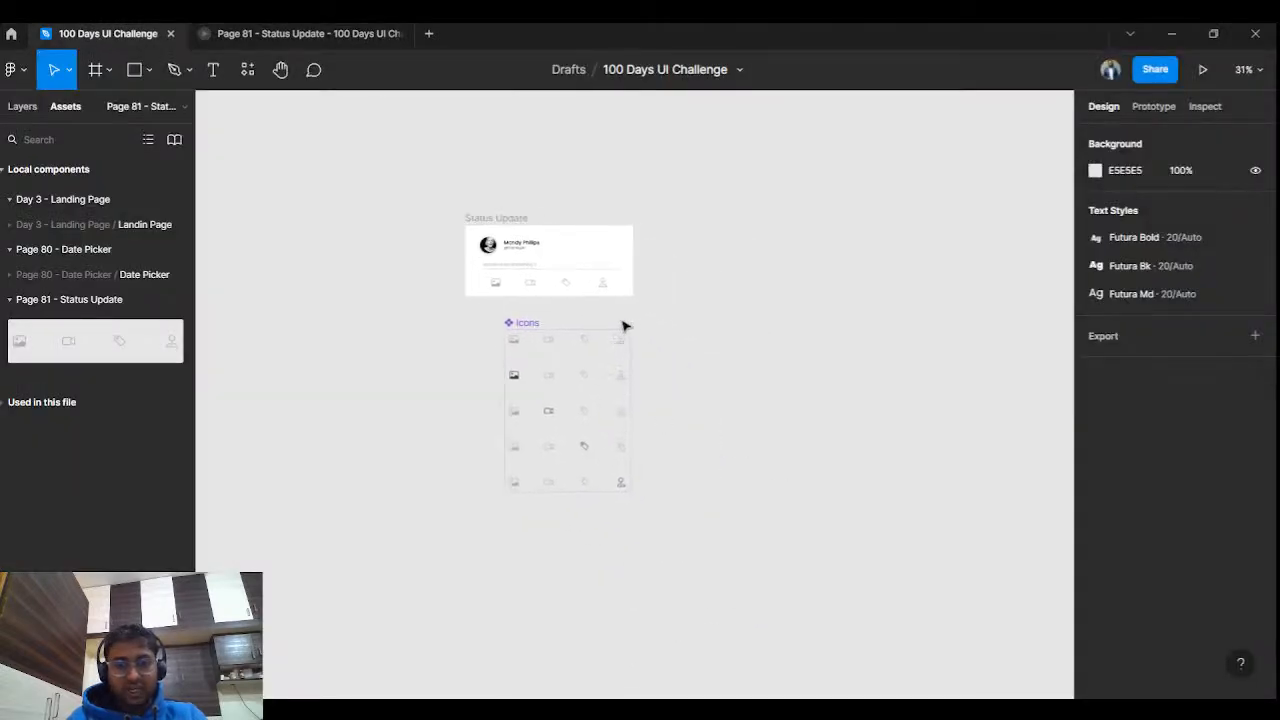
pyautogui.click(538, 323)
pyautogui.moveTo(526, 349); pyautogui.dragTo(514, 383)
pyautogui.click(660, 371)
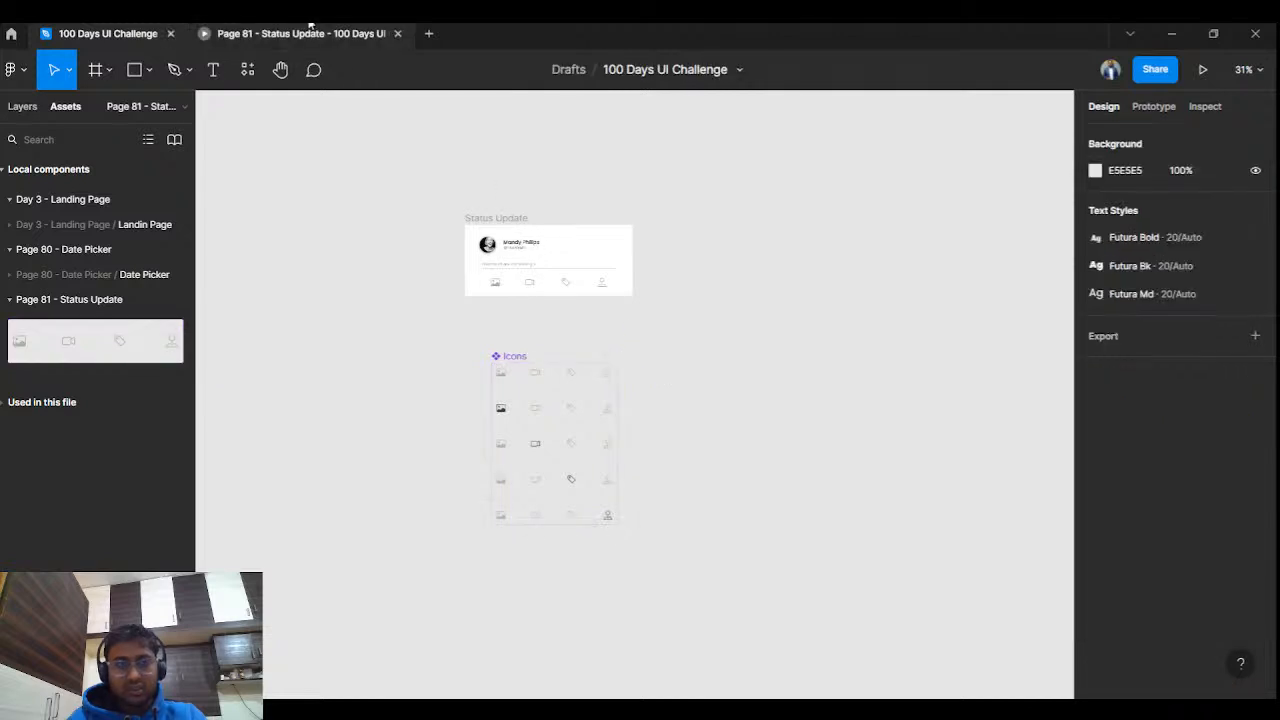
# Paste a copy of the Status Update frame beside it and rename it Status Update Typing.
pyautogui.scroll(3, 494, 320)
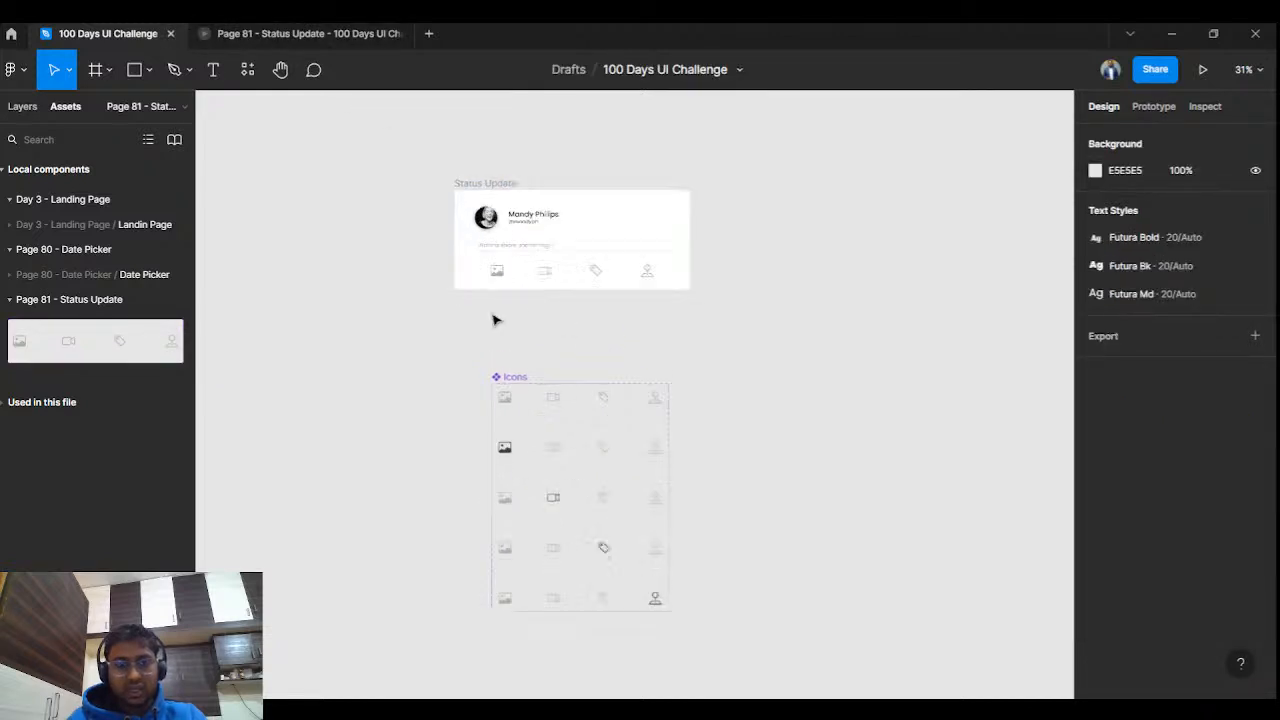
pyautogui.scroll(3, 557, 323)
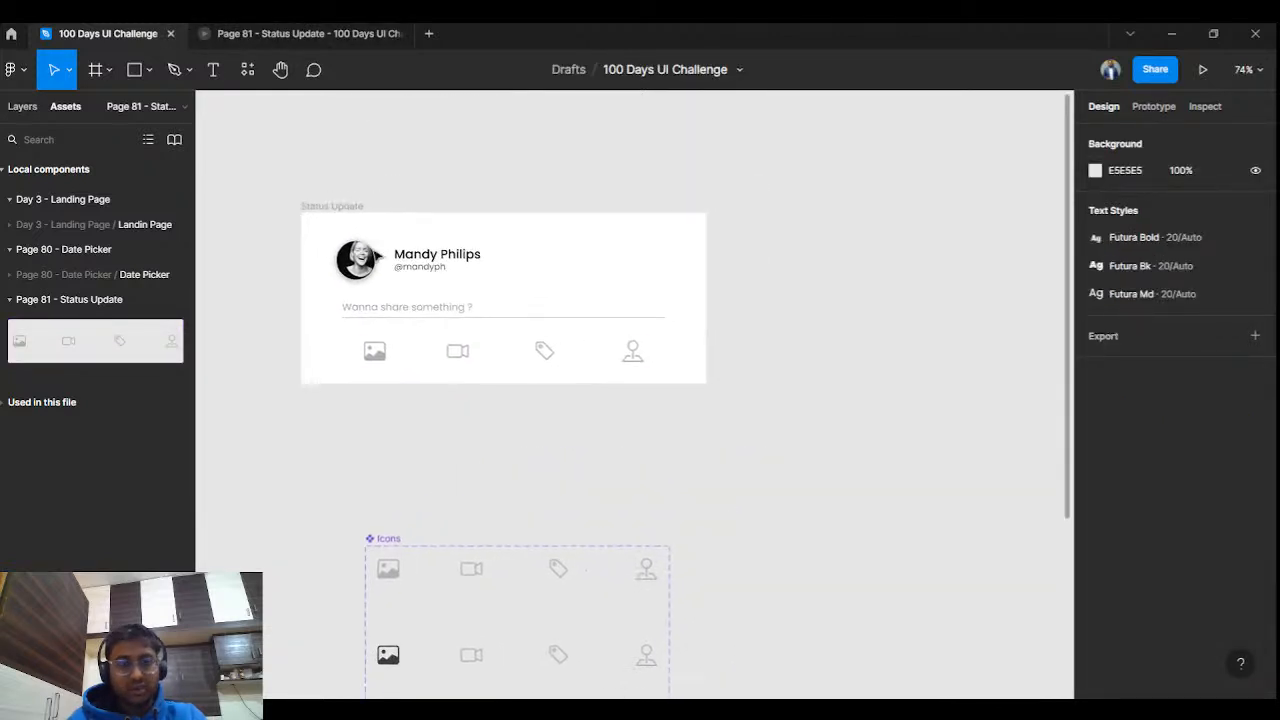
pyautogui.click(343, 205)
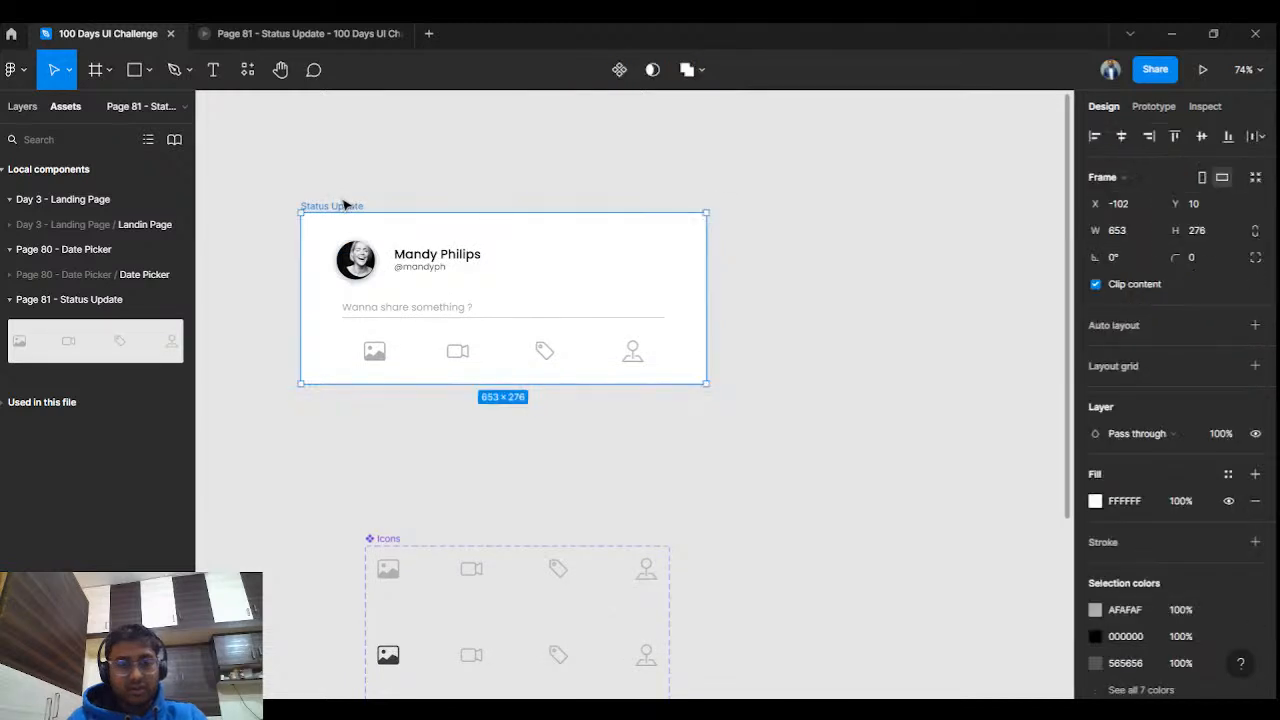
pyautogui.scroll(-1, 586, 448)
pyautogui.scroll(-3, 586, 448)
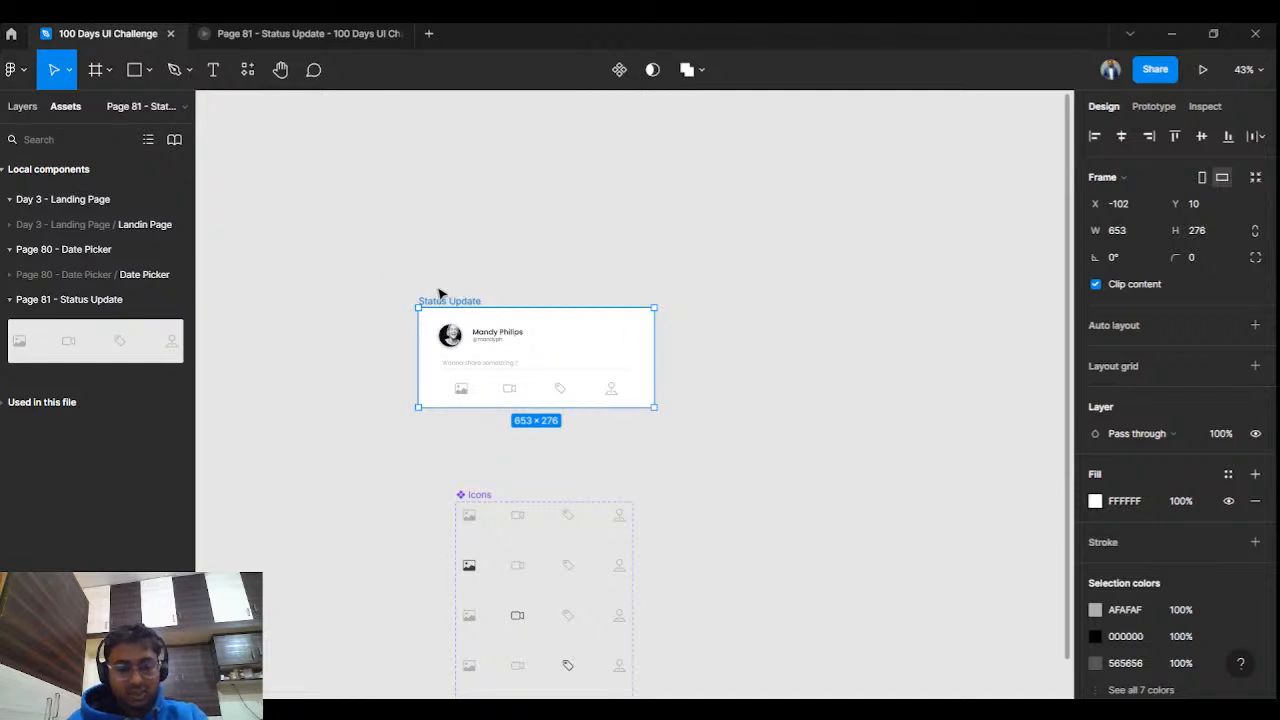
pyautogui.click(466, 251)
pyautogui.hotkey('ctrl', 'v')
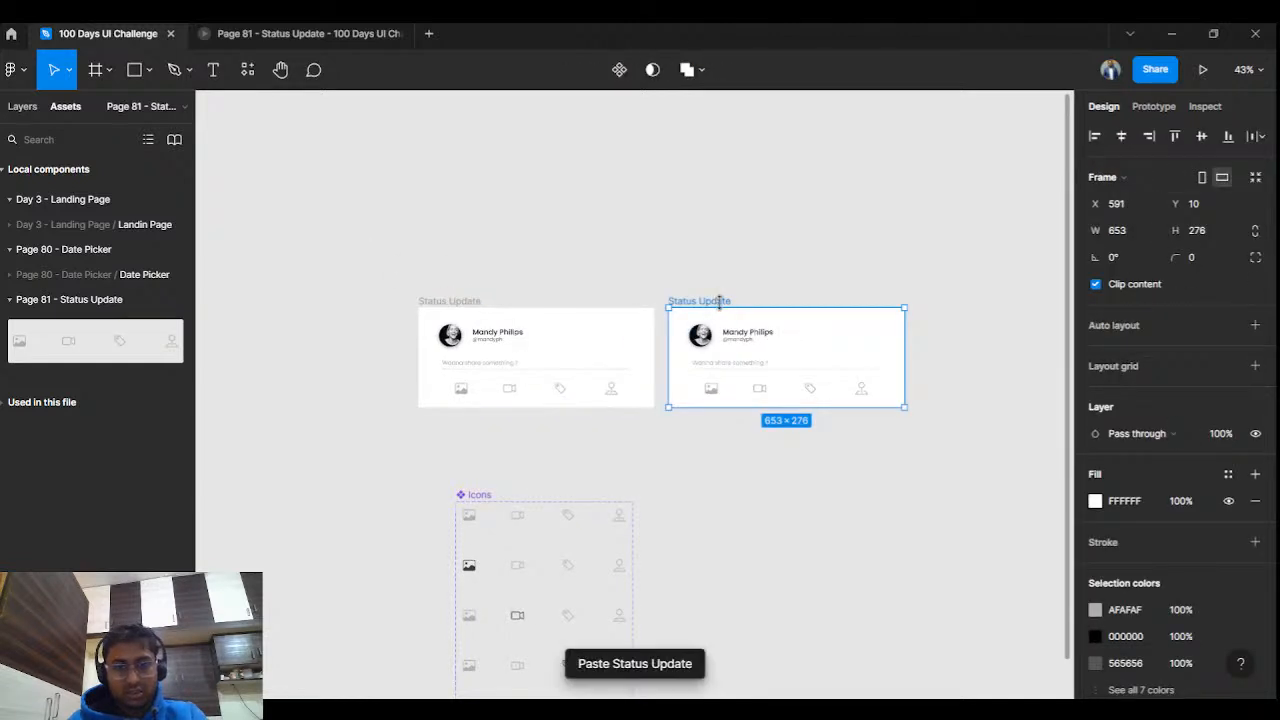
pyautogui.doubleClick(726, 301)
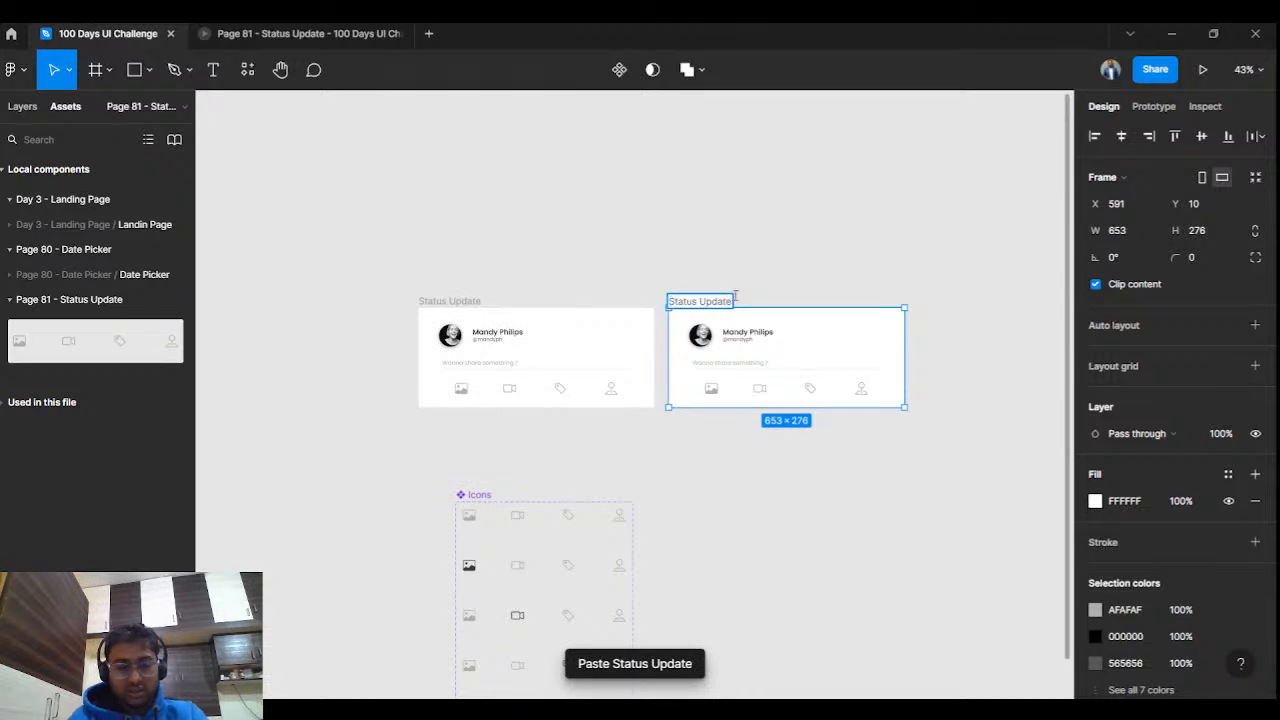
pyautogui.write('1')
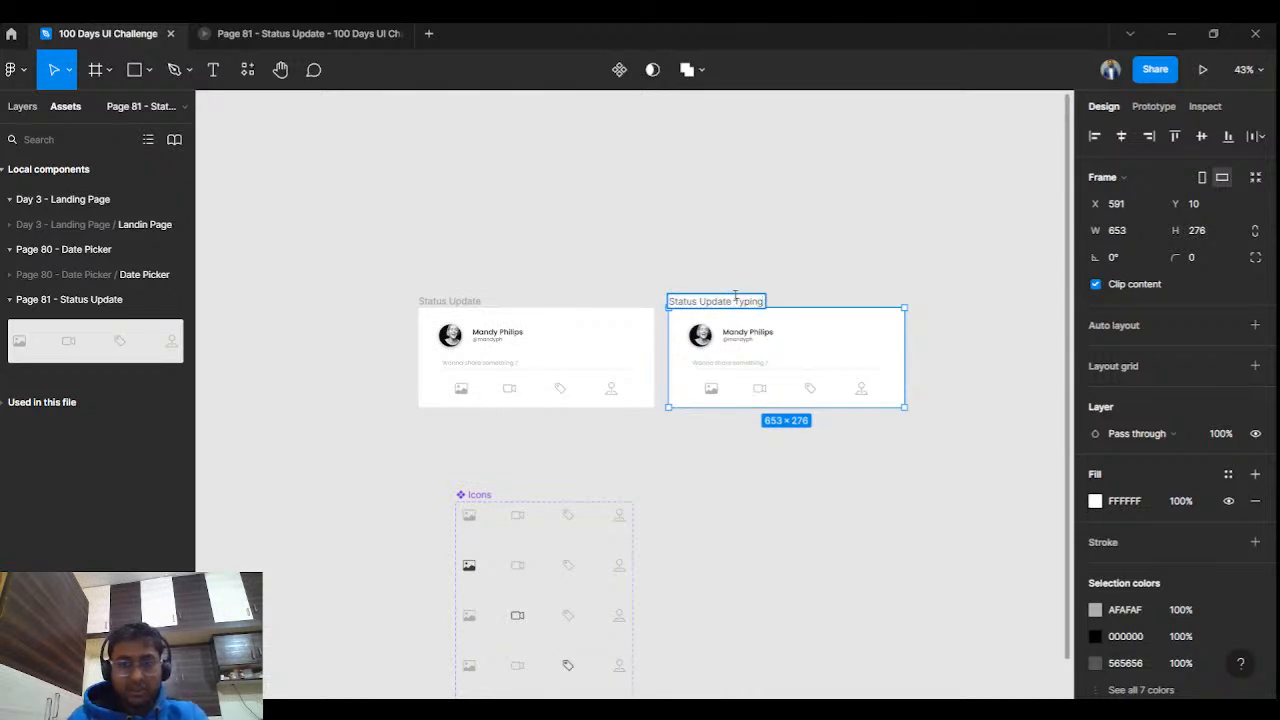
pyautogui.click(765, 250)
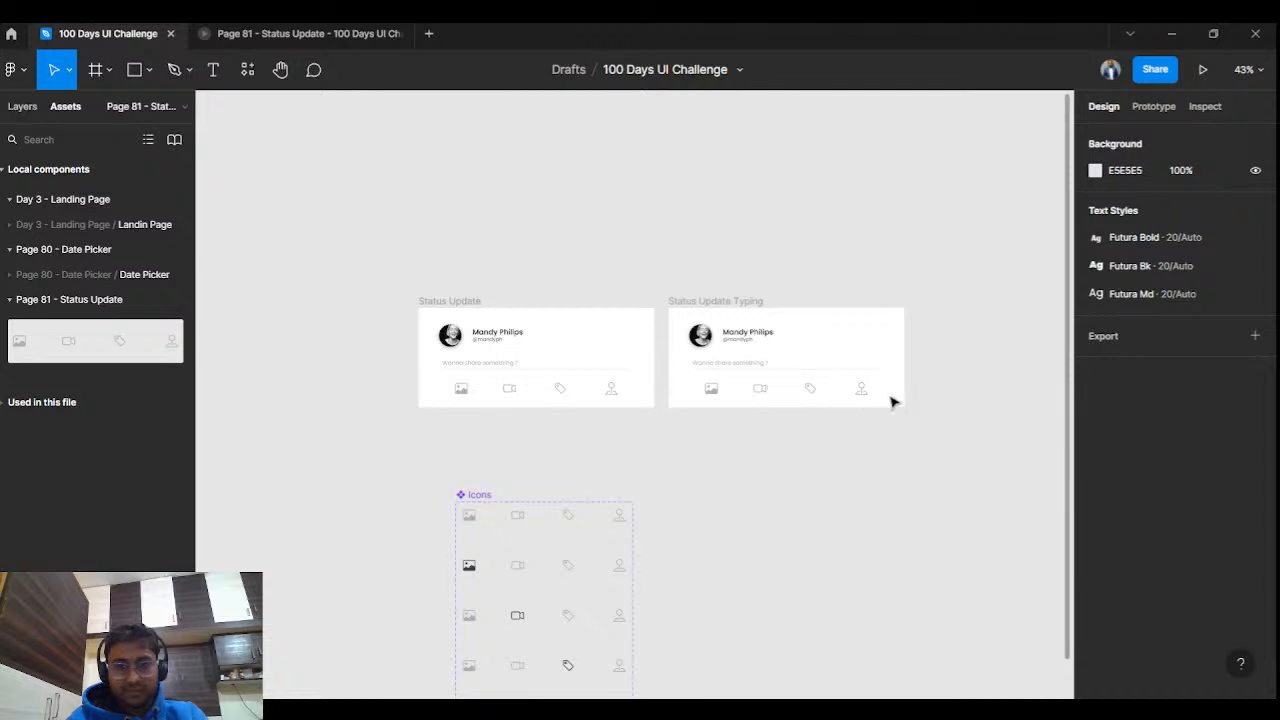
# Stretch the Typing card to 416 tall and delete its icon row, divider and placeholder text.
pyautogui.click(748, 400)
pyautogui.moveTo(748, 407); pyautogui.dragTo(754, 457)
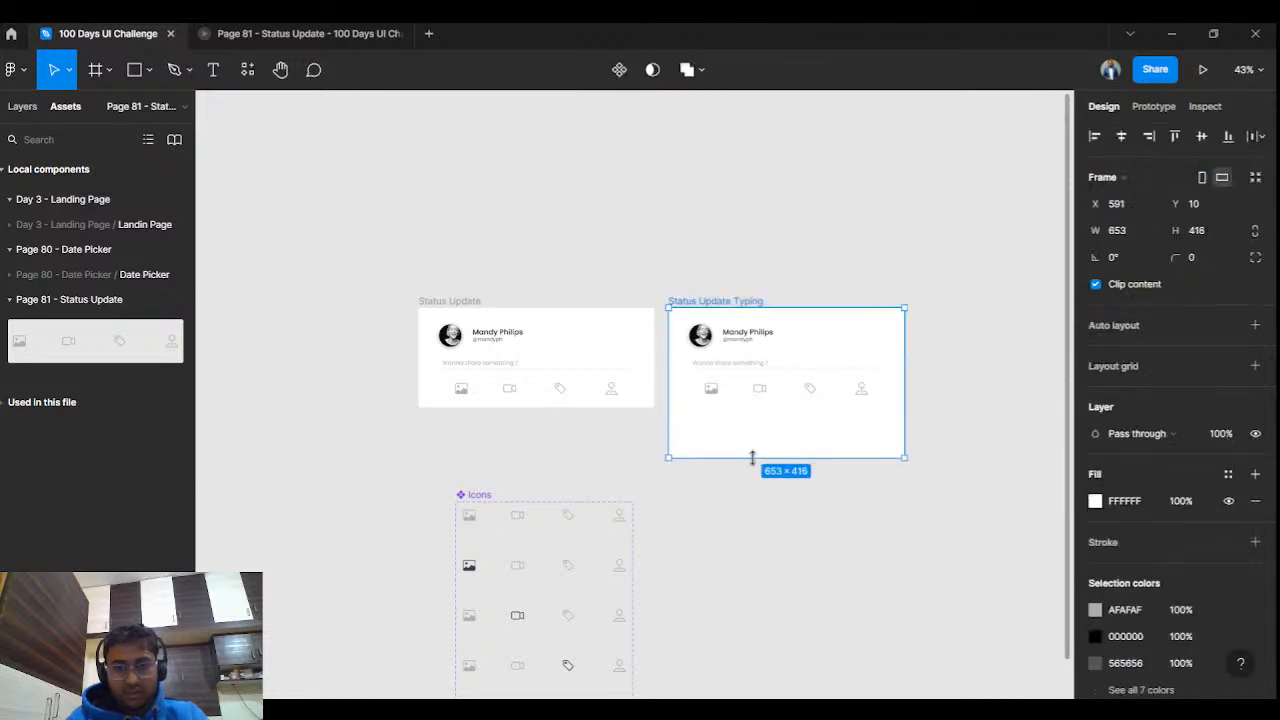
pyautogui.moveTo(777, 400); pyautogui.dragTo(779, 413)
pyautogui.click(776, 406)
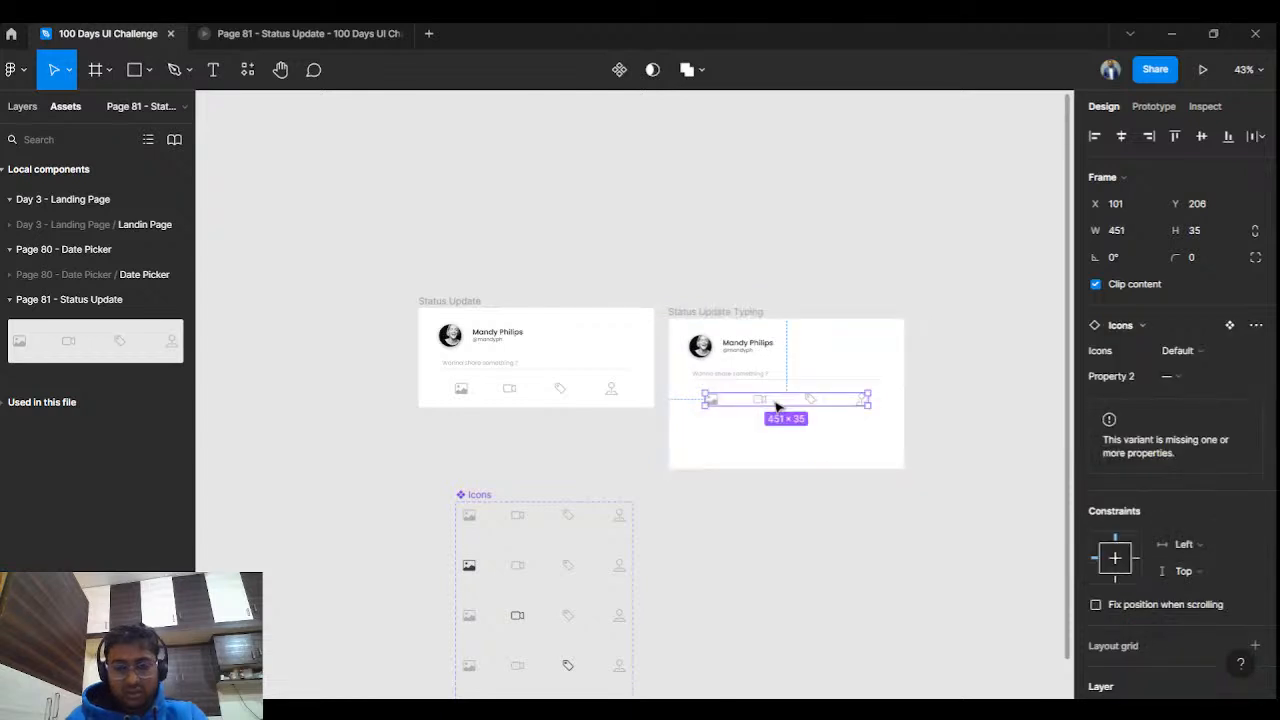
pyautogui.press('Delete')
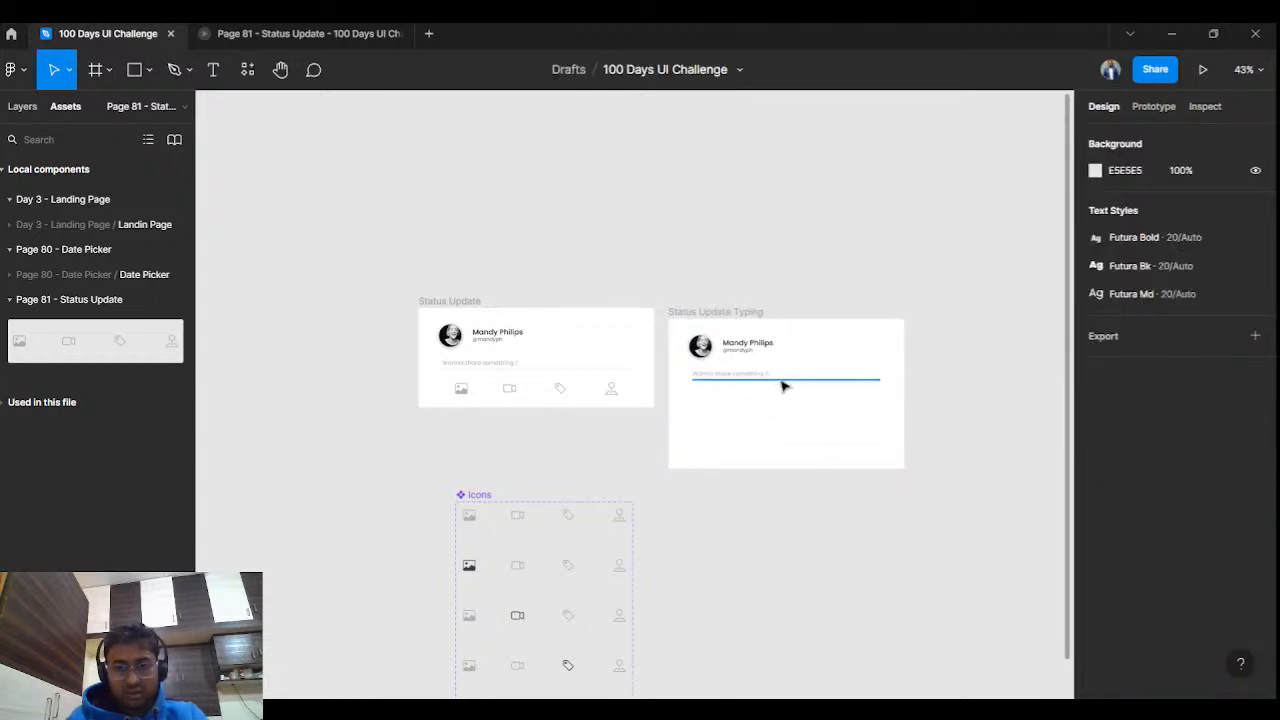
pyautogui.click(782, 381)
pyautogui.press('Delete')
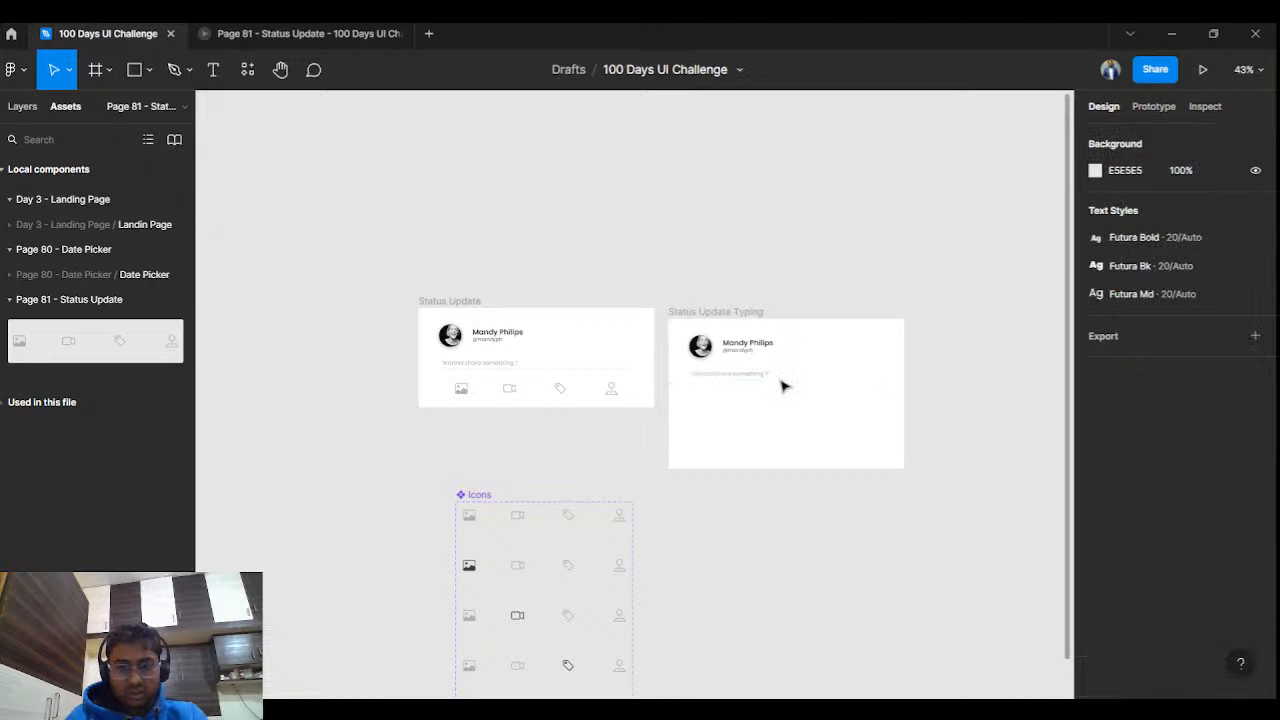
pyautogui.click(762, 376)
pyautogui.press('Delete')
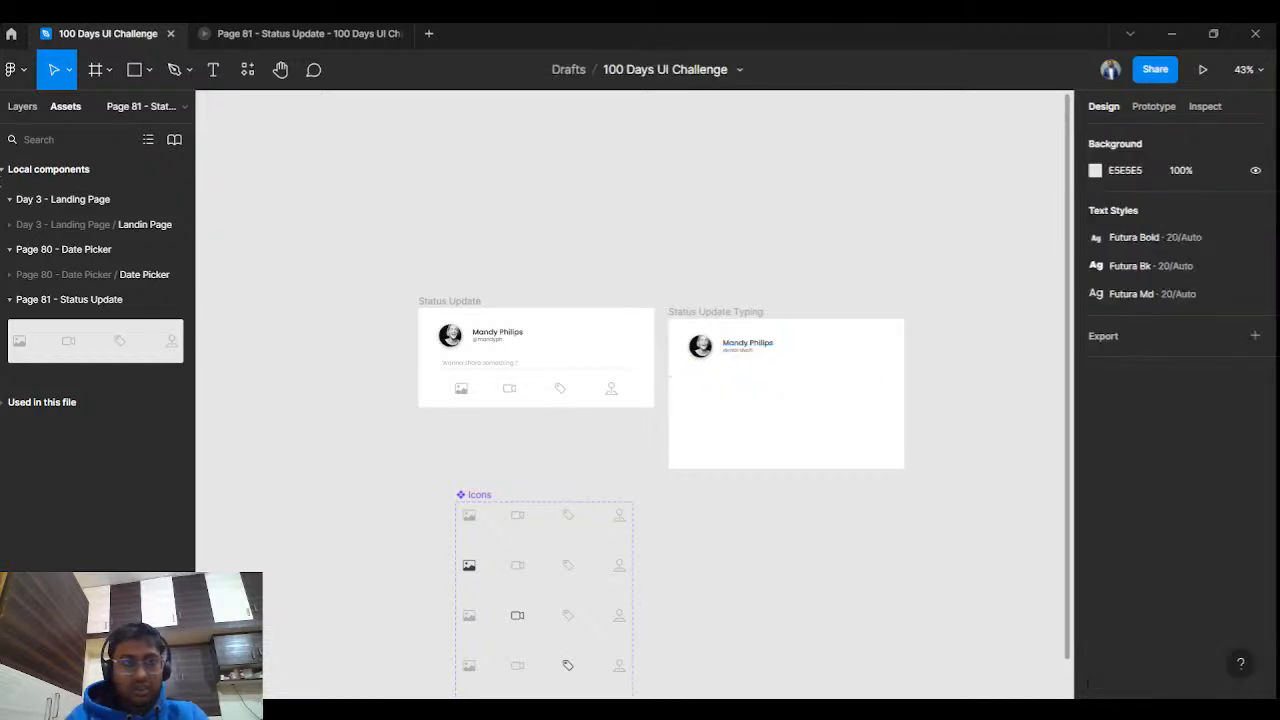
# Draw a 431×201 box in the card with 20 corner radius and a 6B6B6B stroke.
pyautogui.click(95, 69)
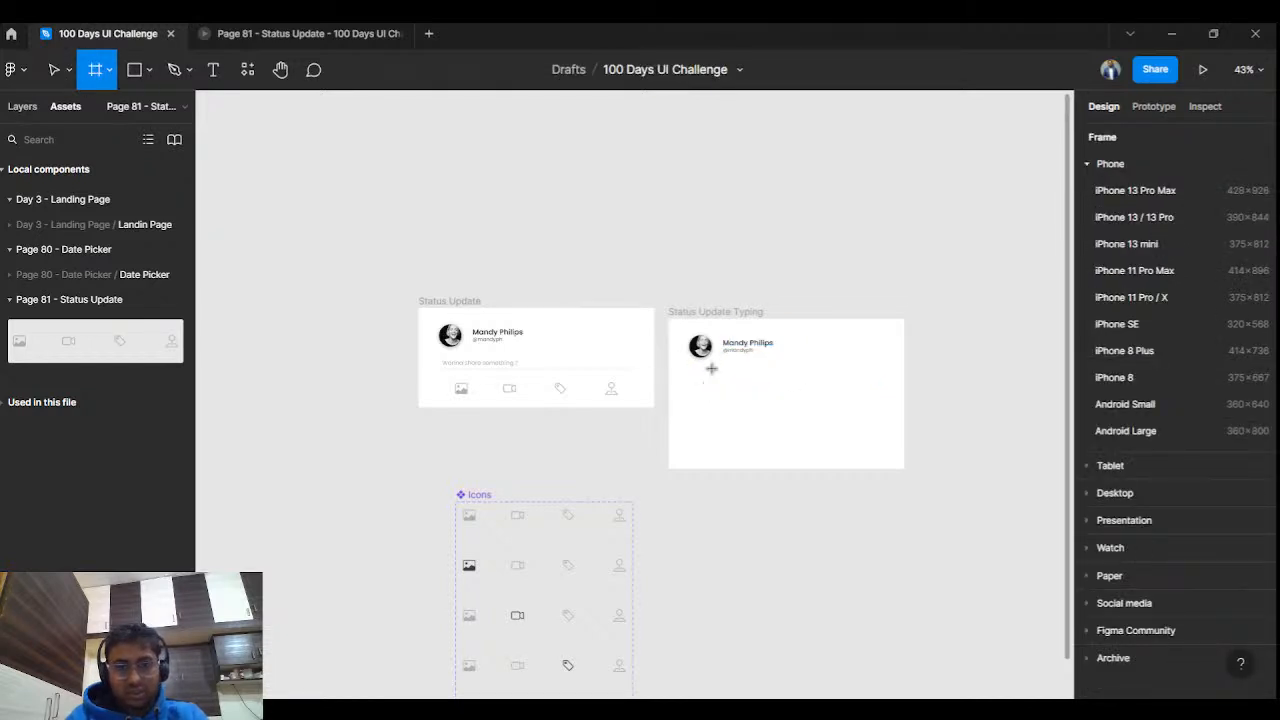
pyautogui.moveTo(720, 367); pyautogui.dragTo(879, 447)
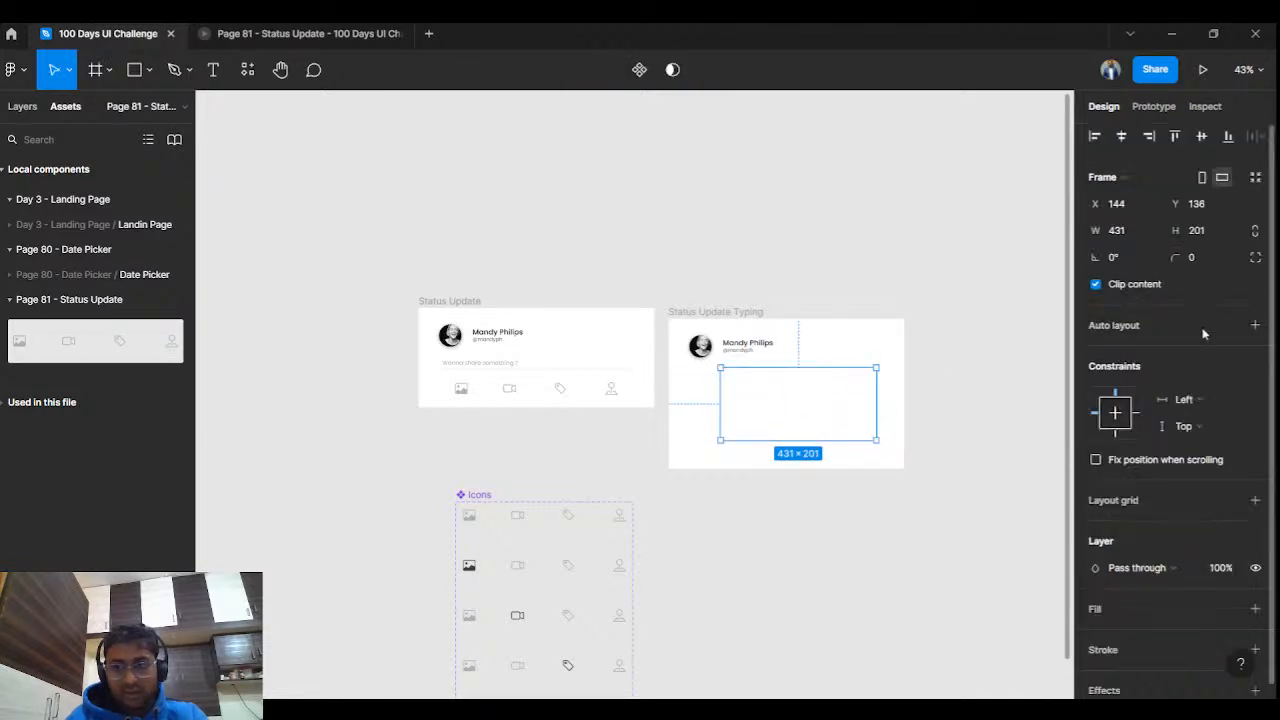
pyautogui.click(1255, 649)
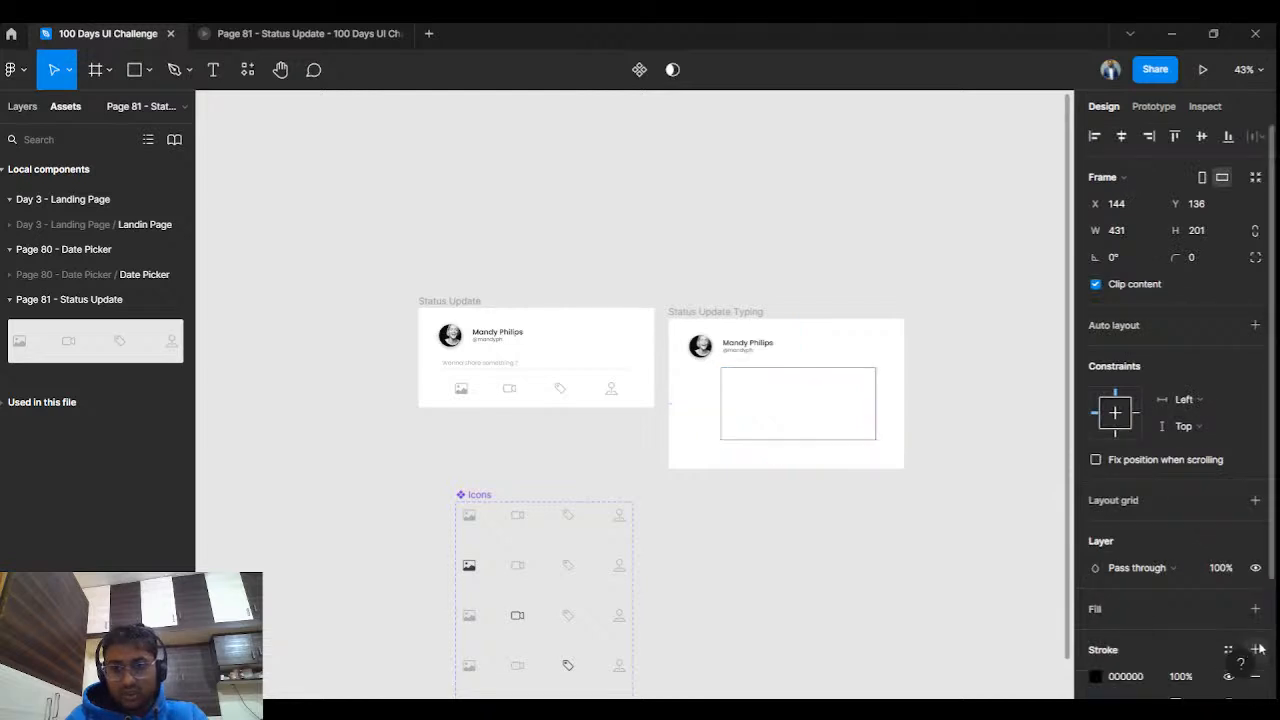
pyautogui.click(1210, 261)
pyautogui.write('20')
pyautogui.press('Return')
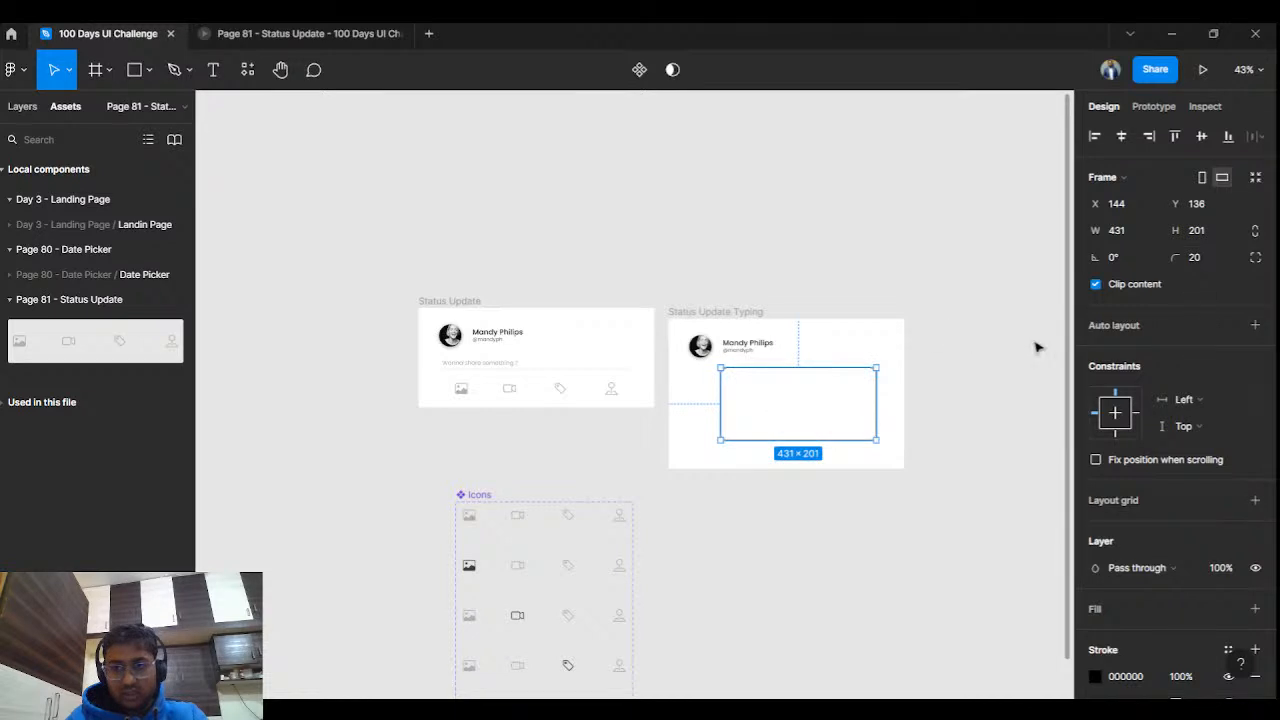
pyautogui.click(1096, 677)
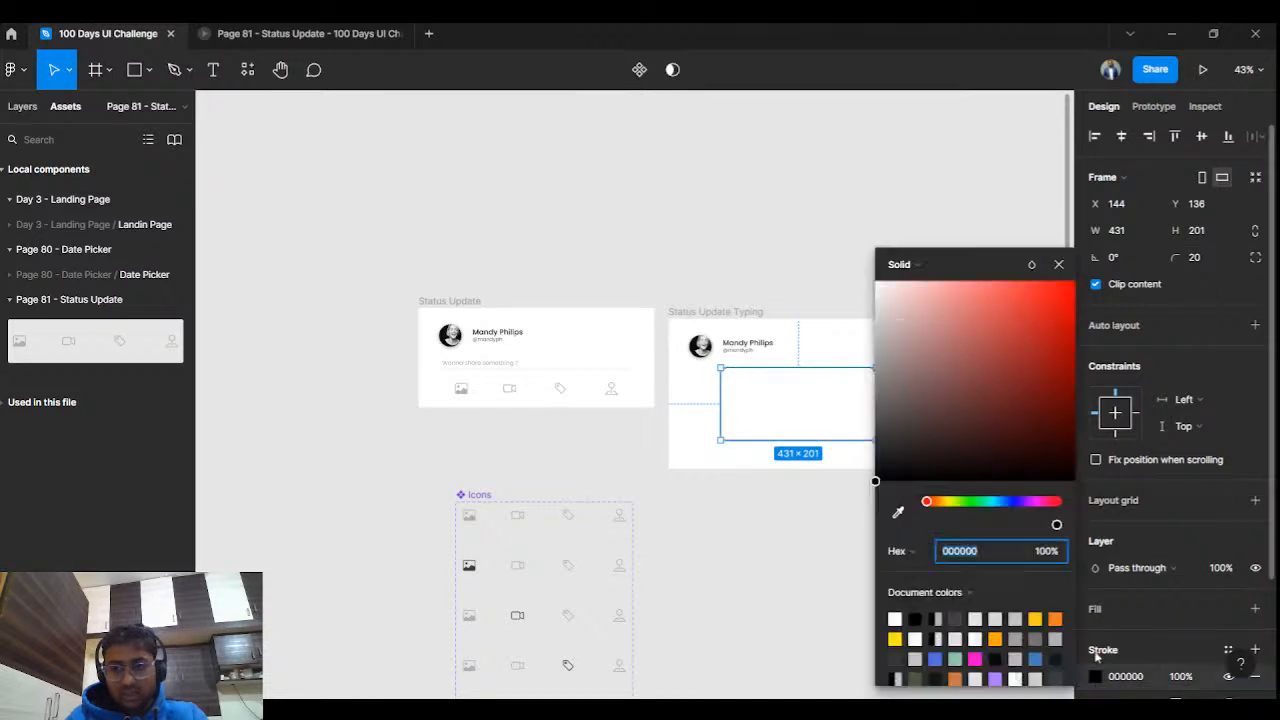
pyautogui.click(875, 438)
pyautogui.moveTo(875, 438); pyautogui.dragTo(864, 404)
# Resize the typing card's outlined text box to 455×232.
pyautogui.click(789, 503)
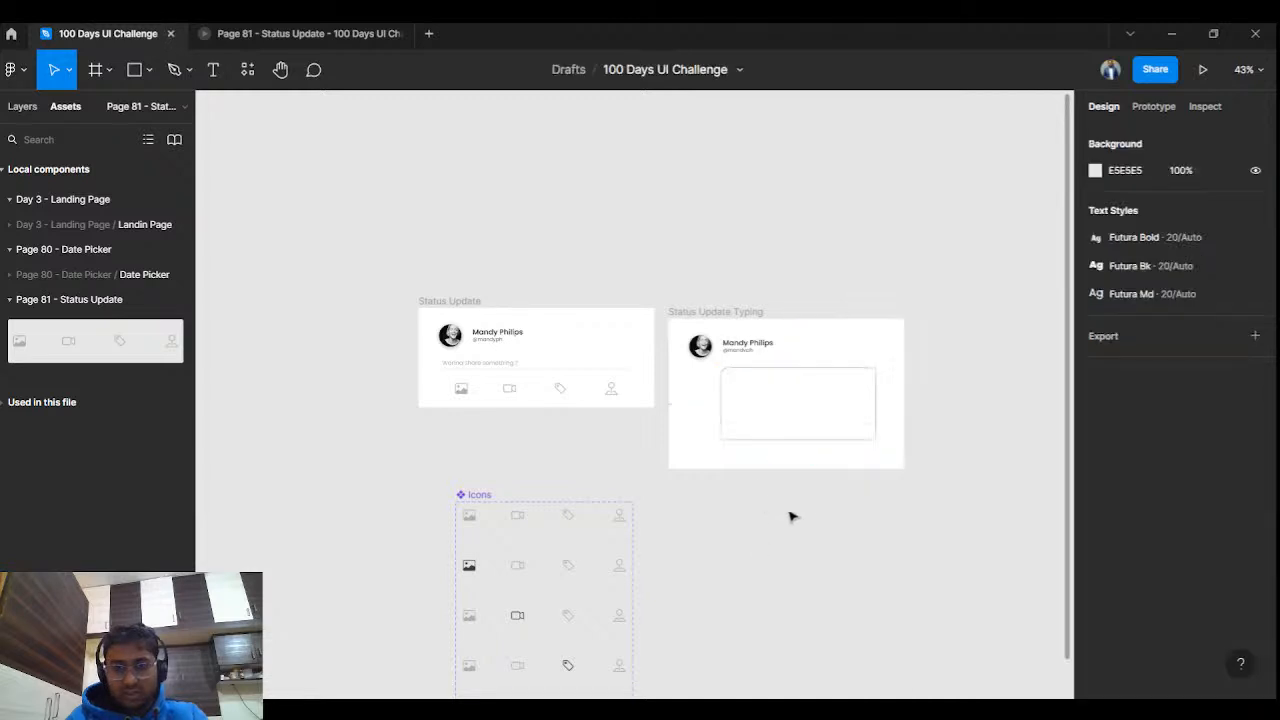
pyautogui.scroll(5, 789, 505)
pyautogui.click(770, 300)
pyautogui.moveTo(768, 263); pyautogui.dragTo(769, 258)
pyautogui.moveTo(786, 390); pyautogui.dragTo(786, 403)
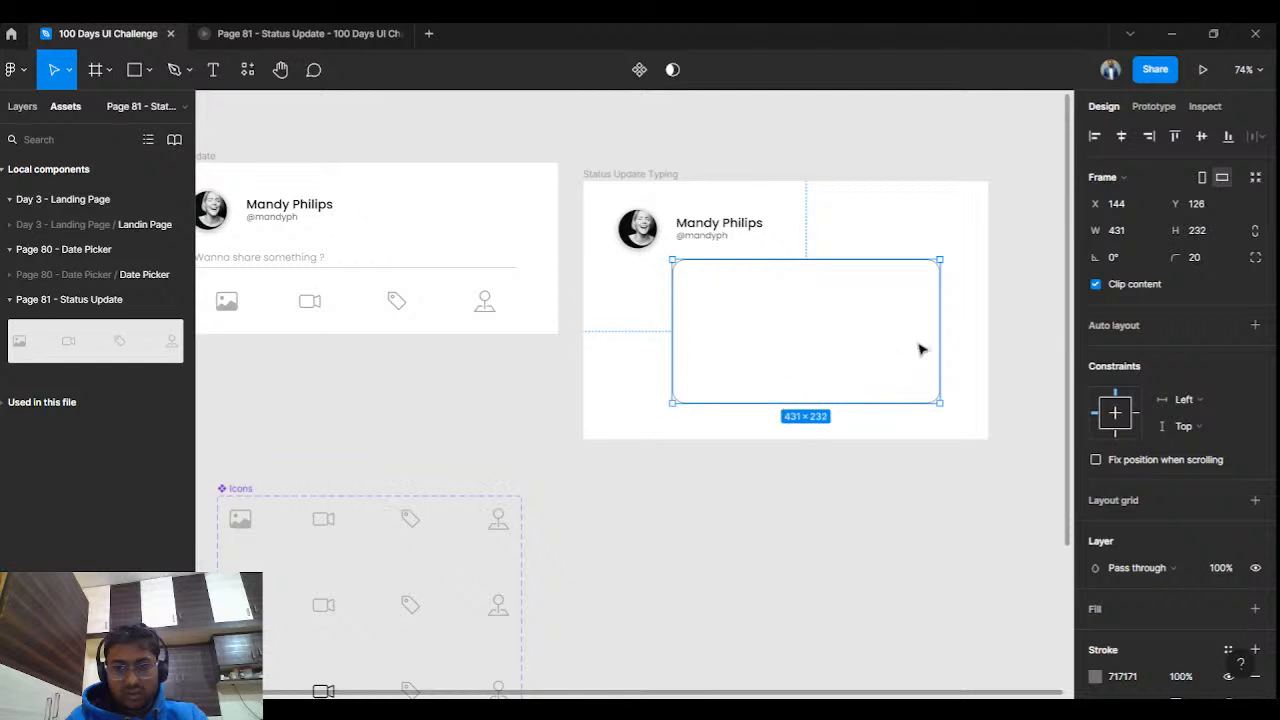
pyautogui.moveTo(935, 337); pyautogui.dragTo(955, 336)
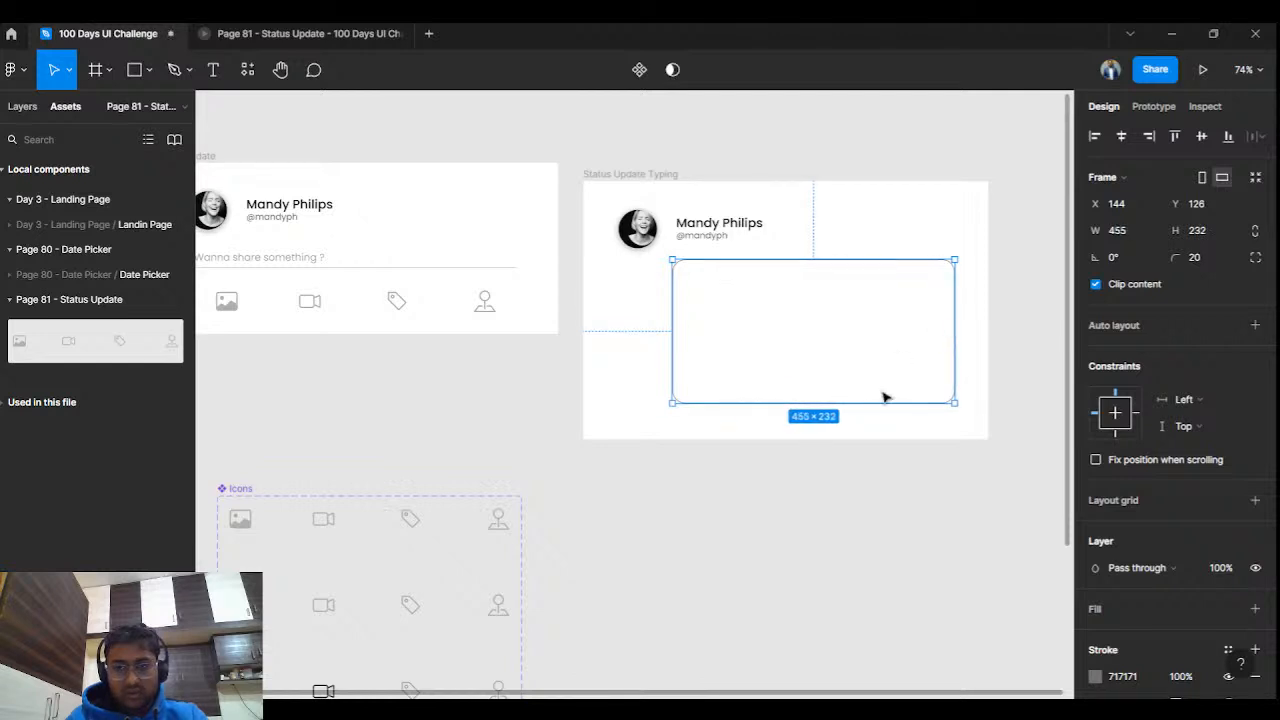
pyautogui.click(876, 550)
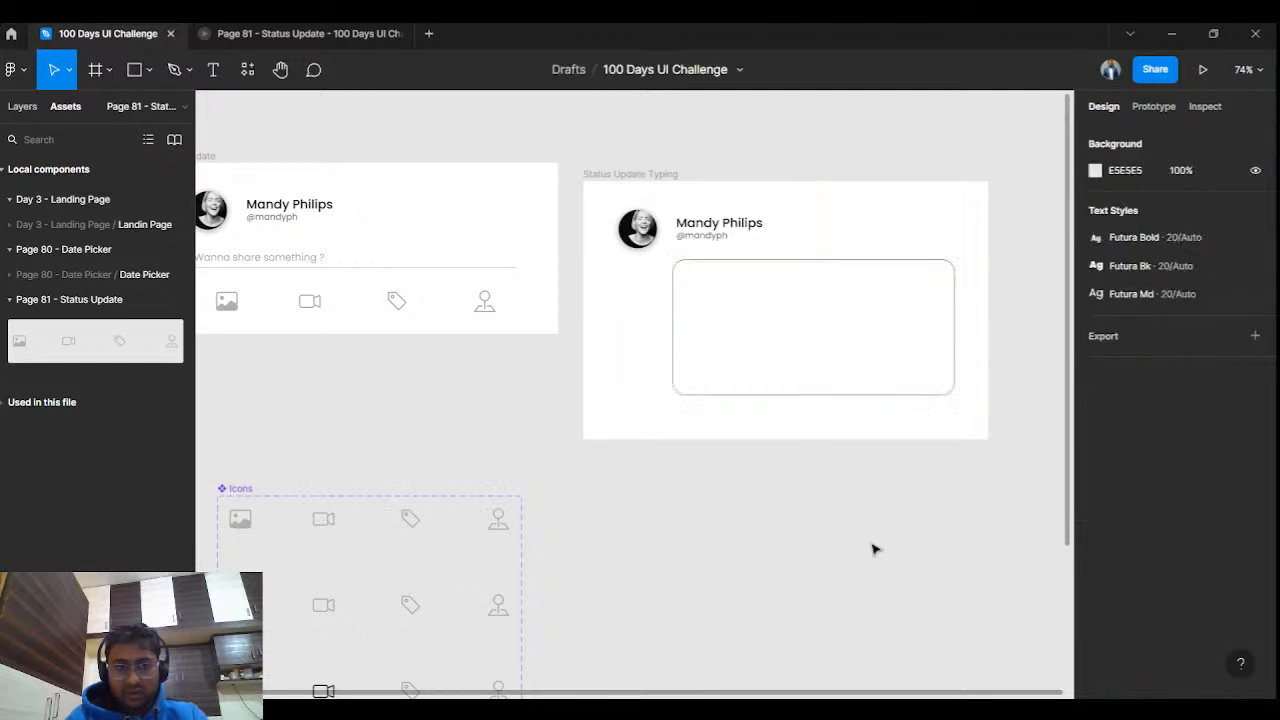
# Place an Icons instance under the text box and extend the card to 653×432.
pyautogui.click(327, 307)
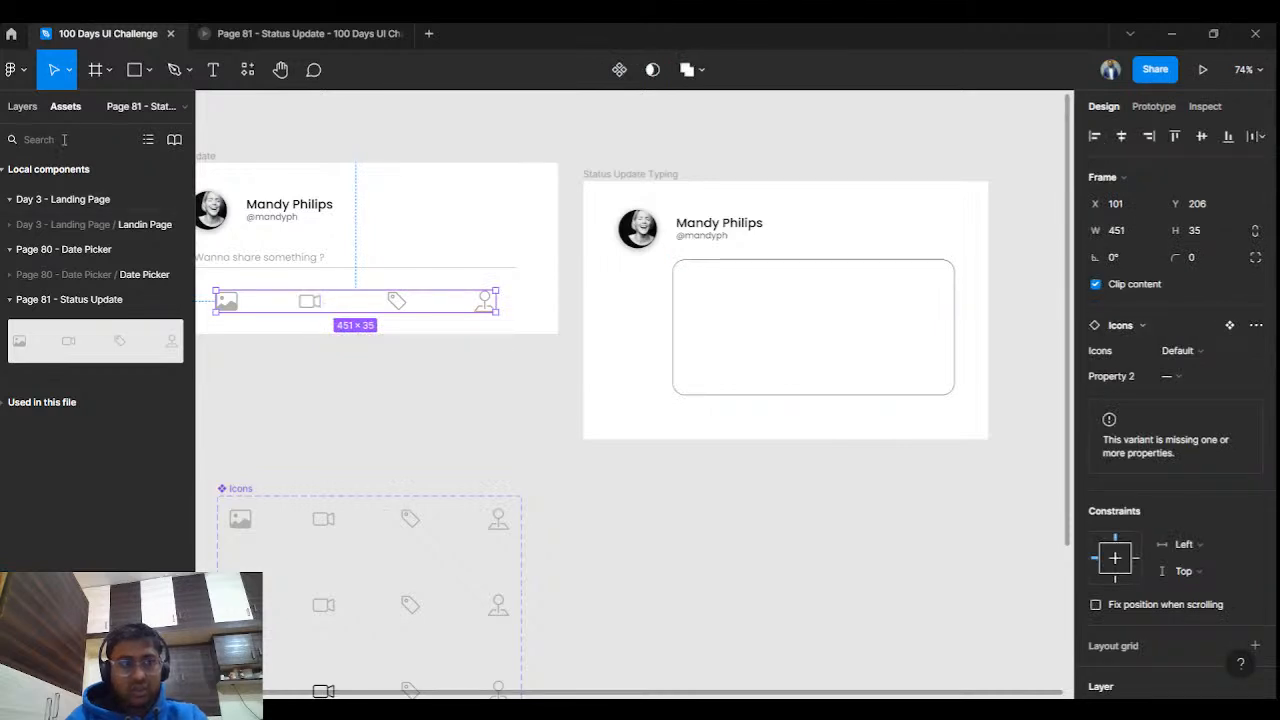
pyautogui.moveTo(88, 318); pyautogui.dragTo(791, 423)
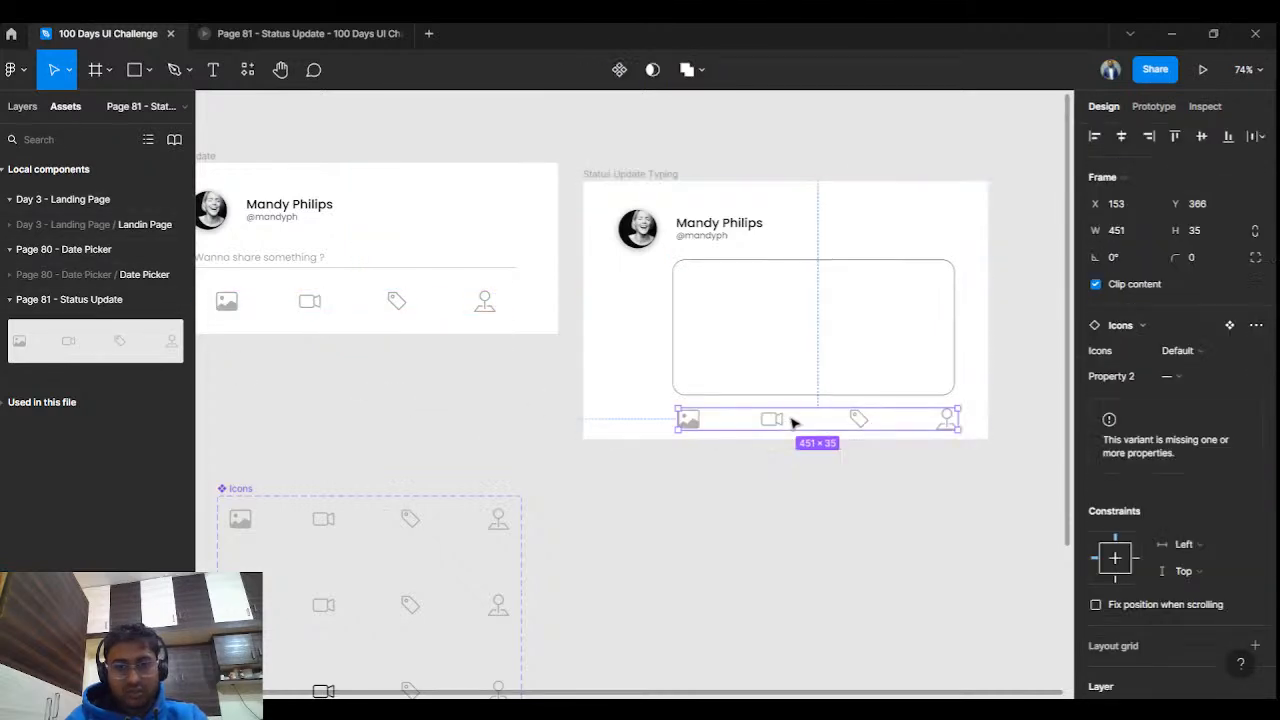
pyautogui.click(810, 493)
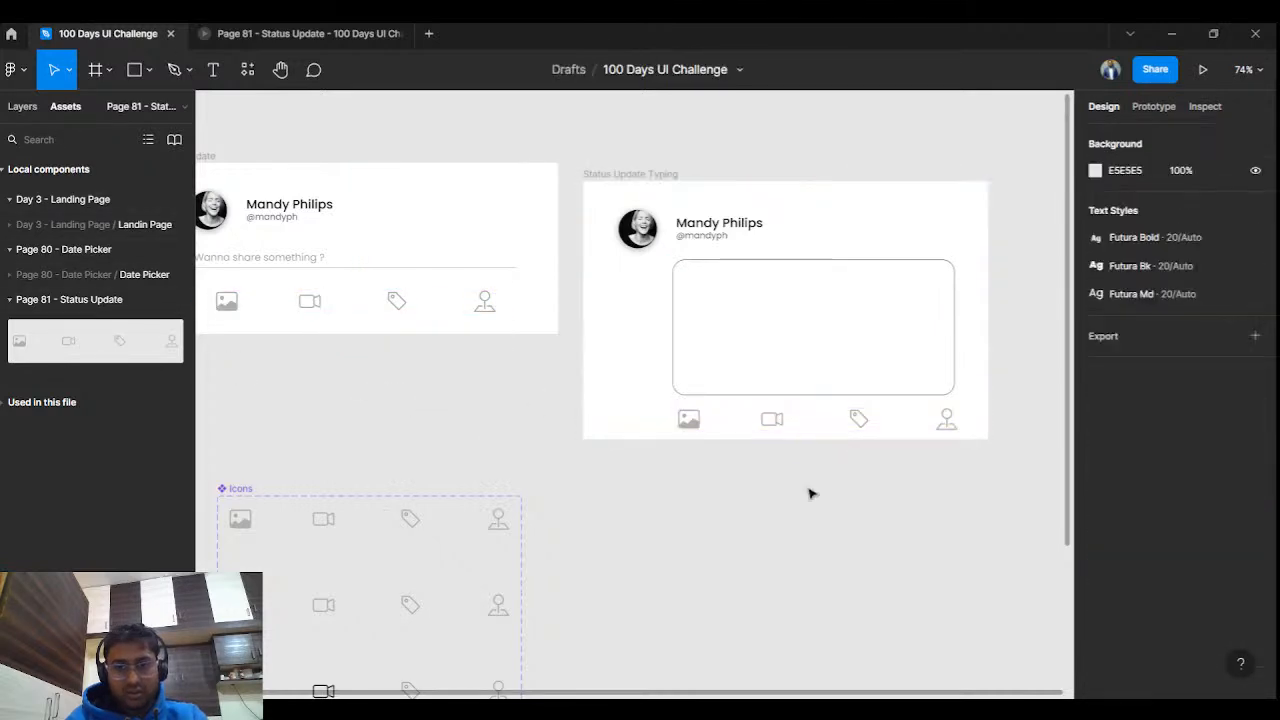
pyautogui.click(636, 175)
pyautogui.moveTo(831, 439); pyautogui.dragTo(861, 416)
pyautogui.click(937, 553)
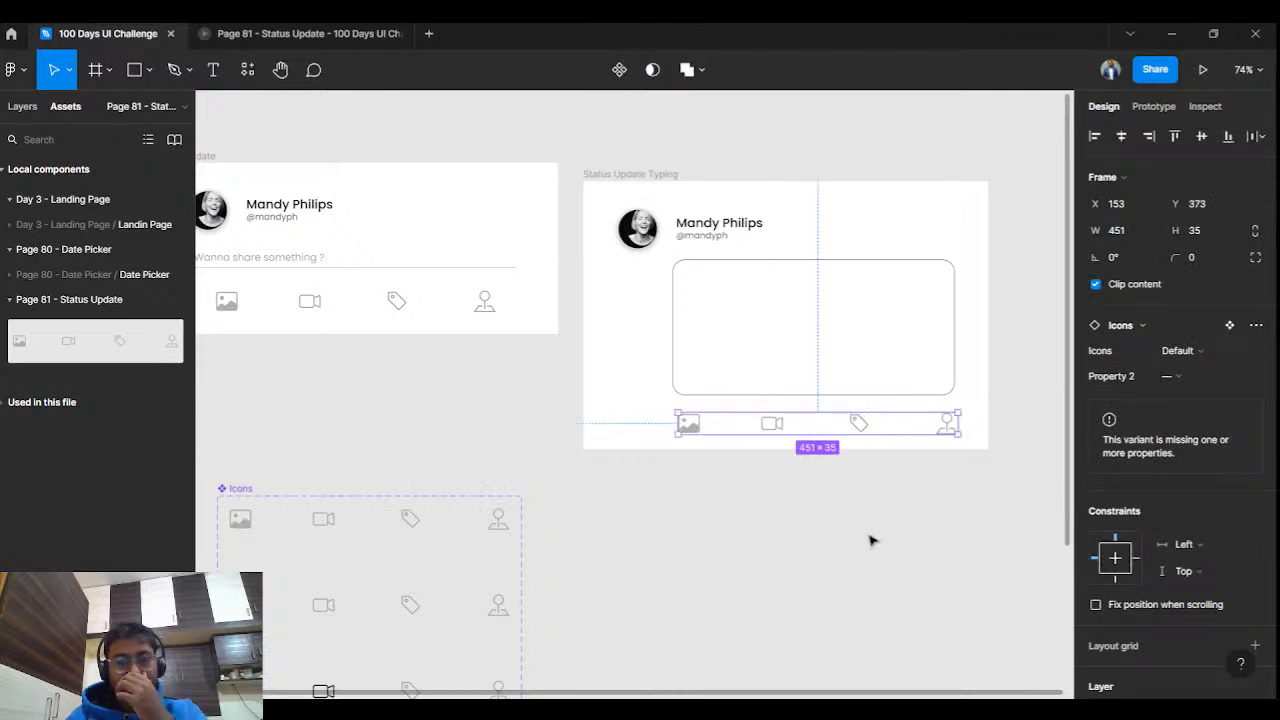
pyautogui.click(870, 541)
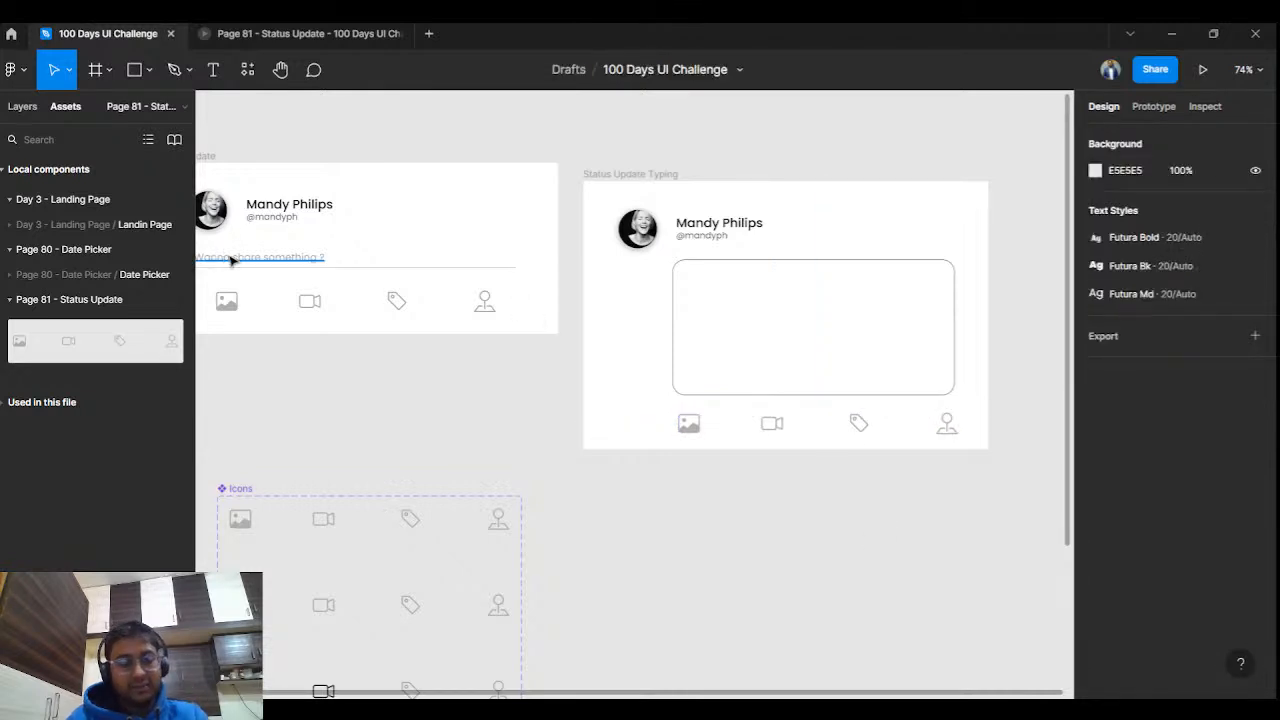
# Add the text 'I wanna share how to create variance with you today' at the box's top-left.
pyautogui.click(212, 86)
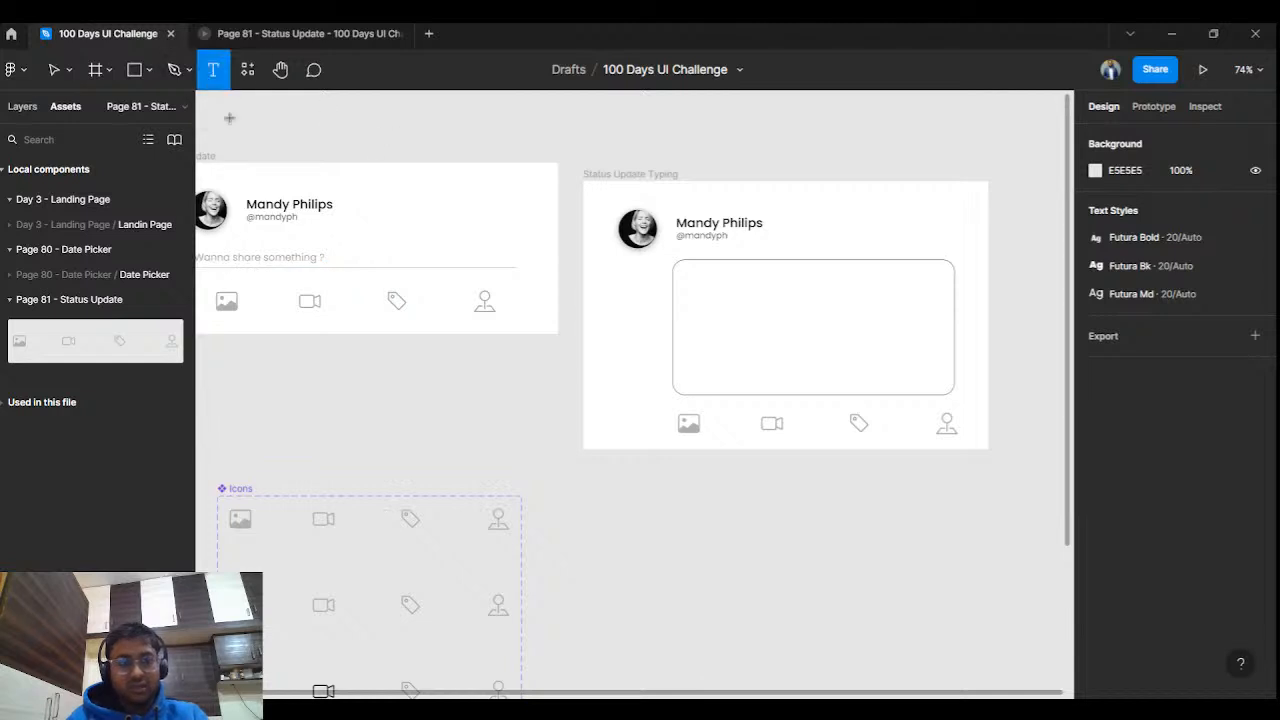
pyautogui.click(688, 279)
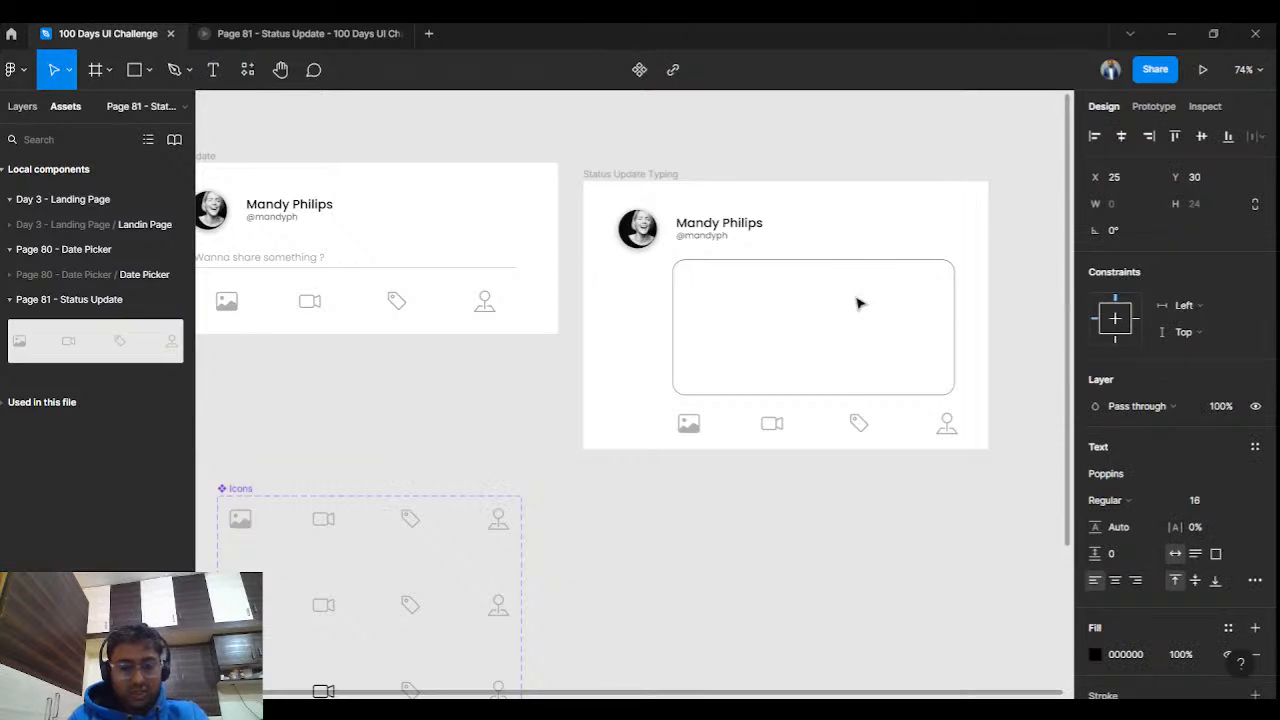
pyautogui.write('I wanna sha')
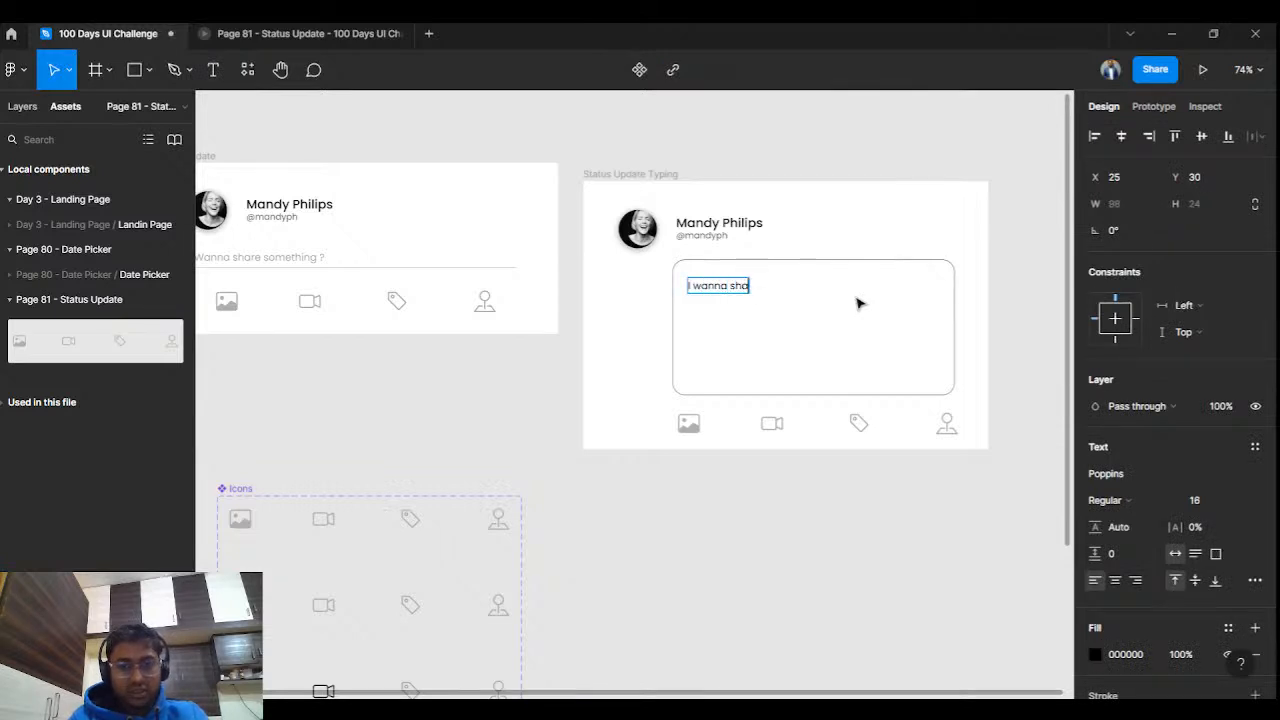
pyautogui.write('re how to create')
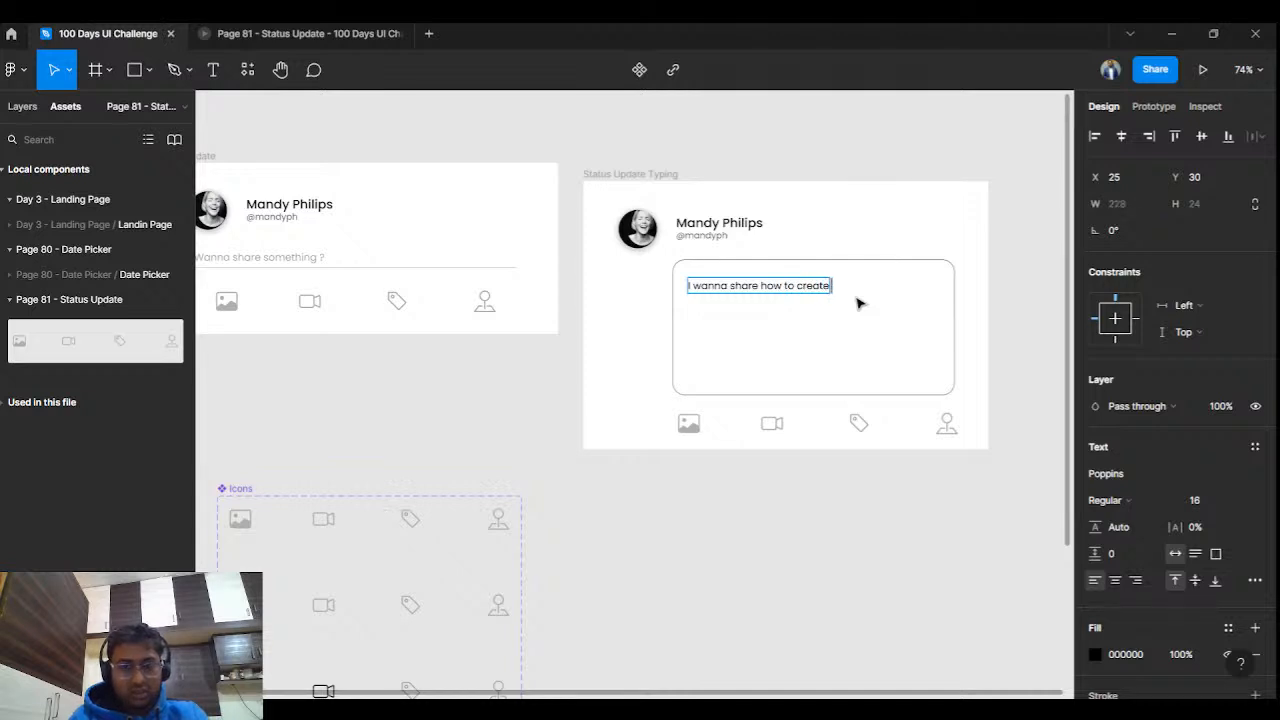
pyautogui.write(' variant')
pyautogui.write('e with you today')
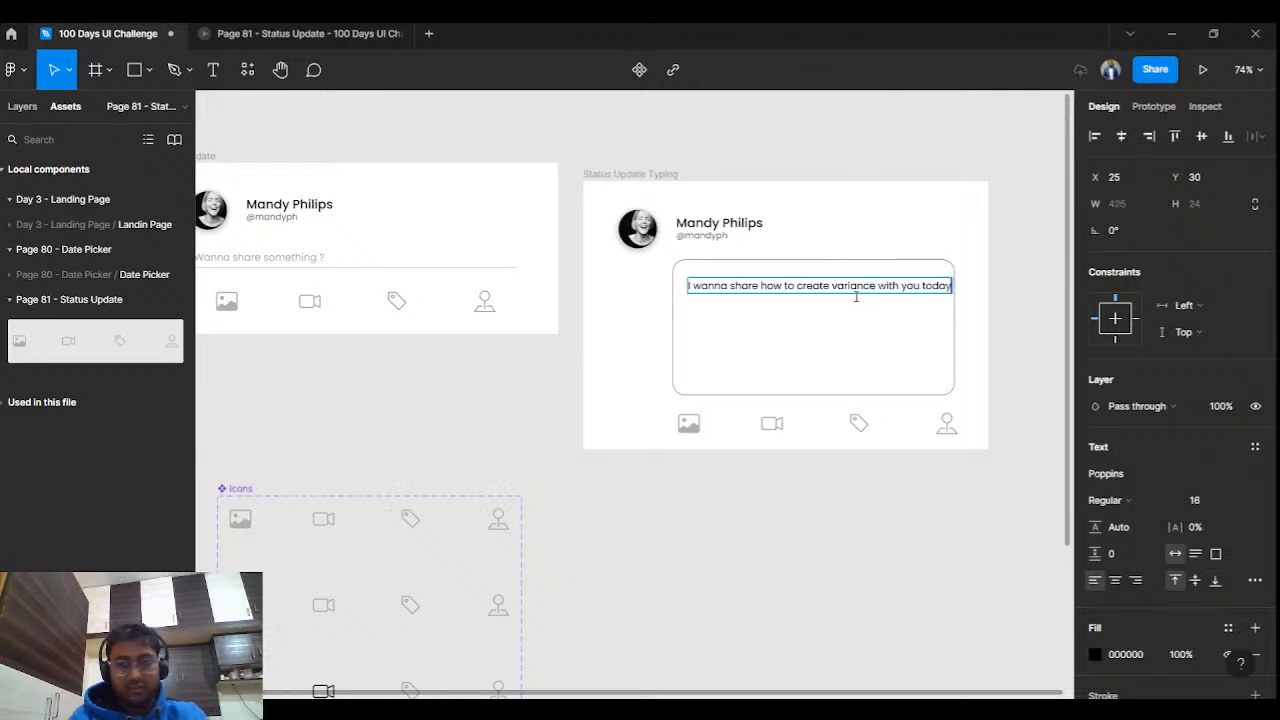
pyautogui.press('Escape')
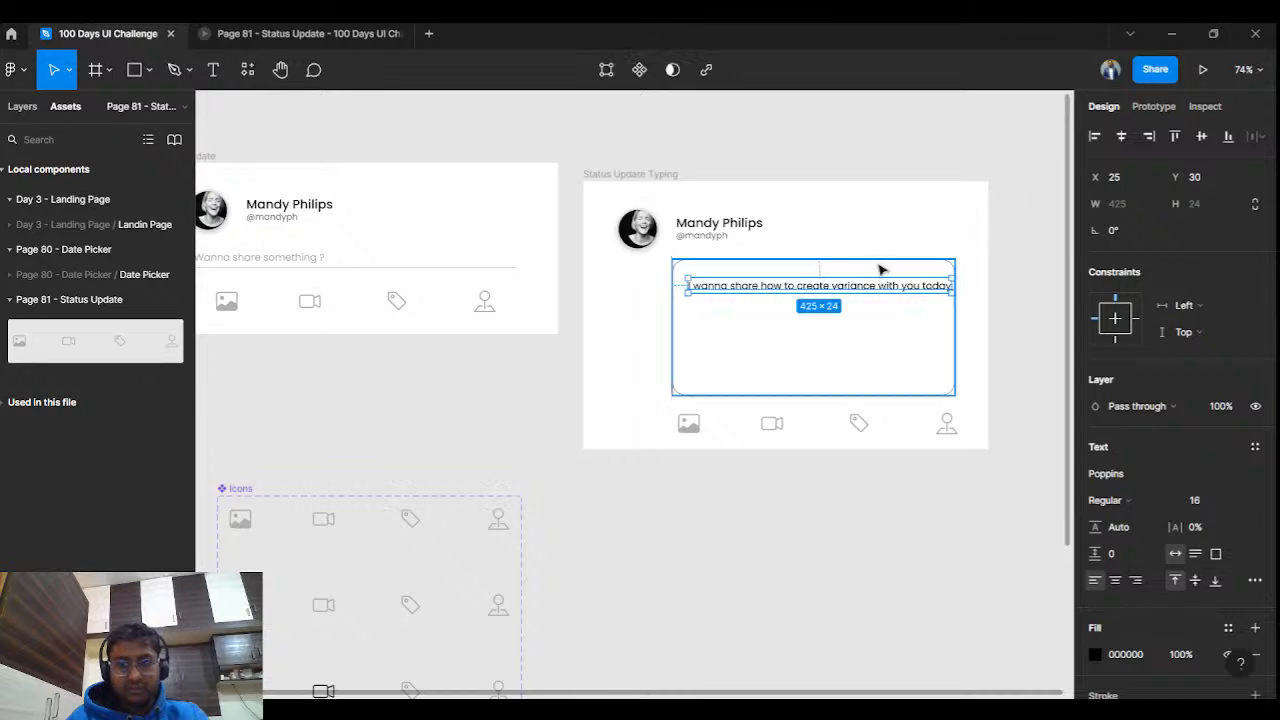
pyautogui.moveTo(857, 281); pyautogui.dragTo(848, 278)
pyautogui.click(1033, 264)
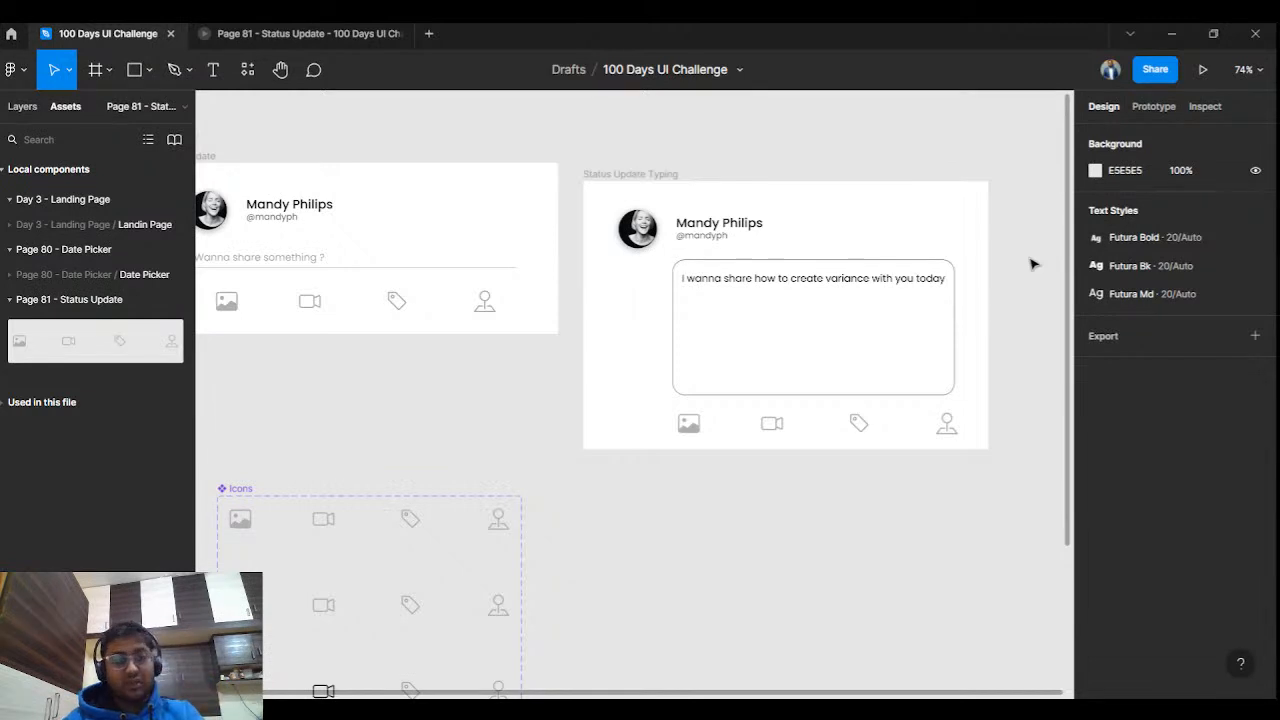
# Shift the Status Update Typing card up slightly and recheck the sentence.
pyautogui.moveTo(643, 180); pyautogui.dragTo(645, 165)
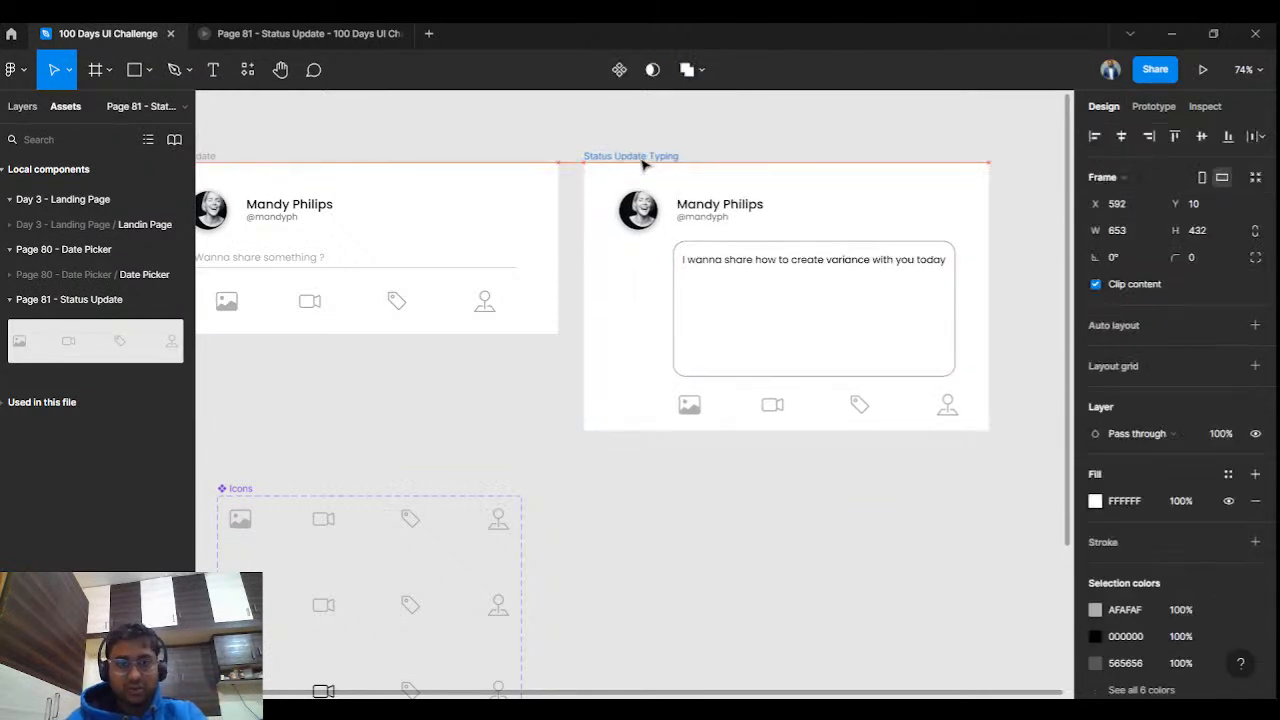
pyautogui.click(515, 143)
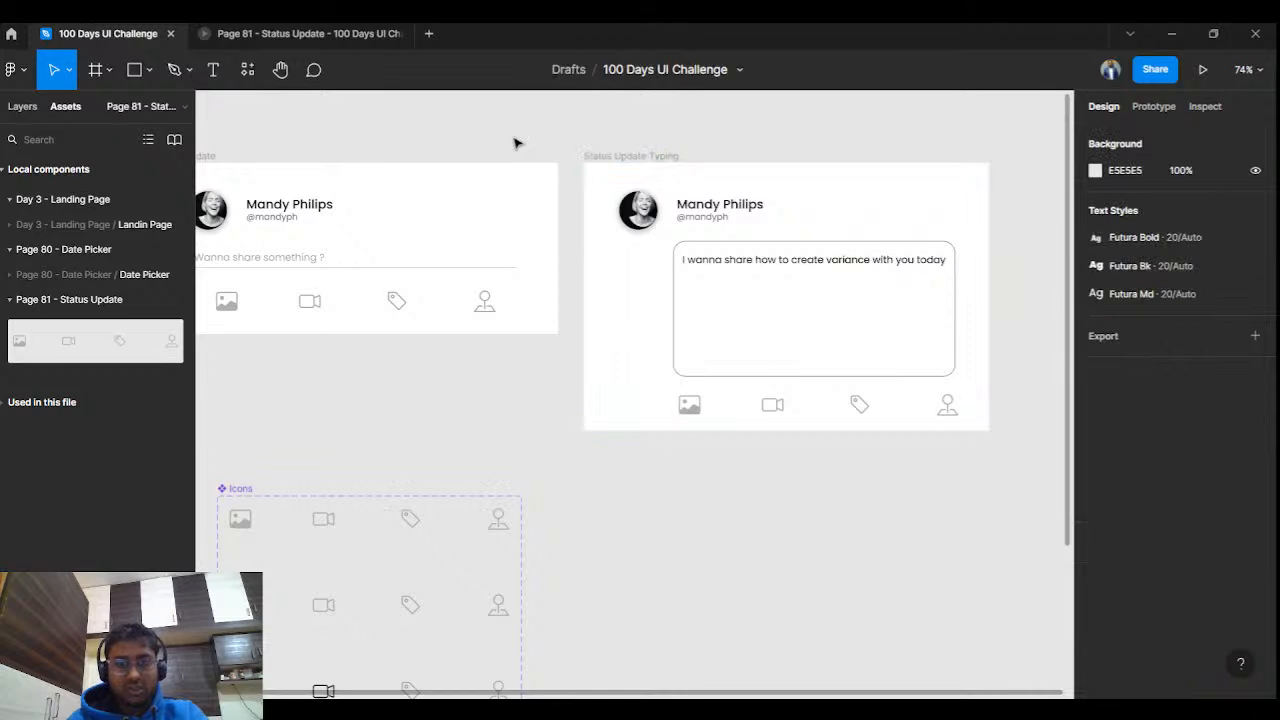
pyautogui.doubleClick(701, 262)
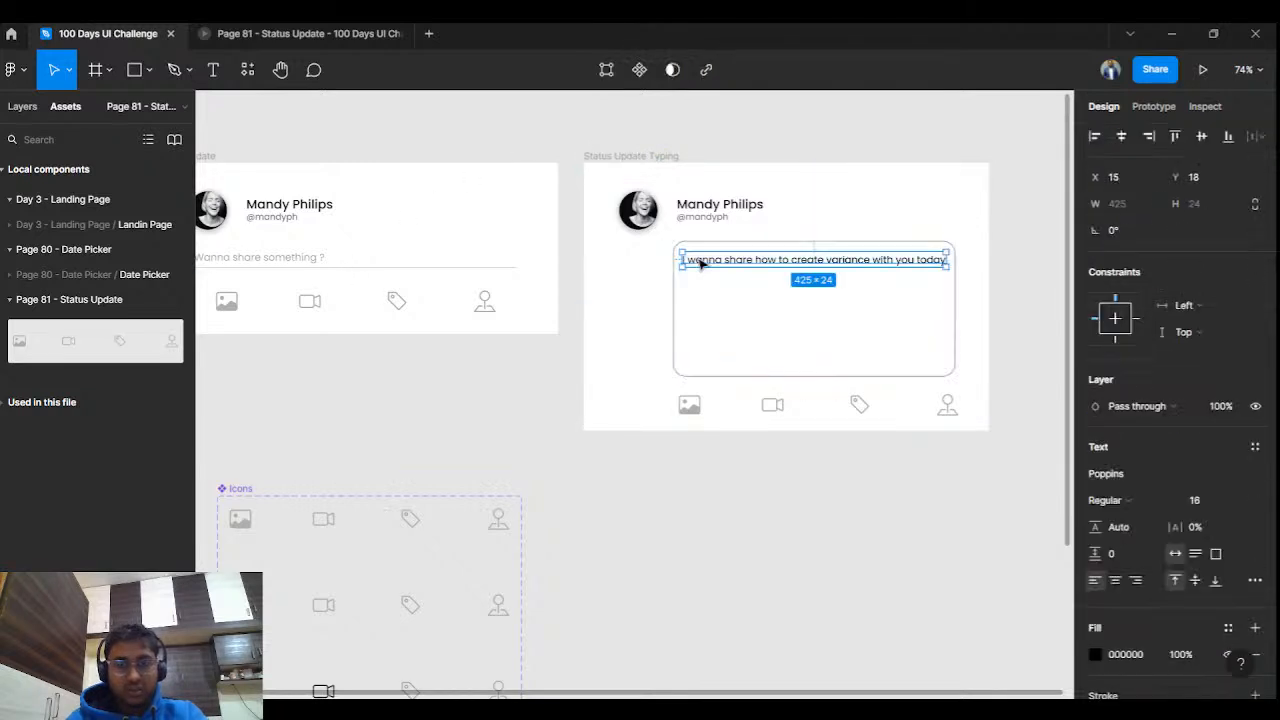
pyautogui.doubleClick(701, 262)
pyautogui.press('Escape')
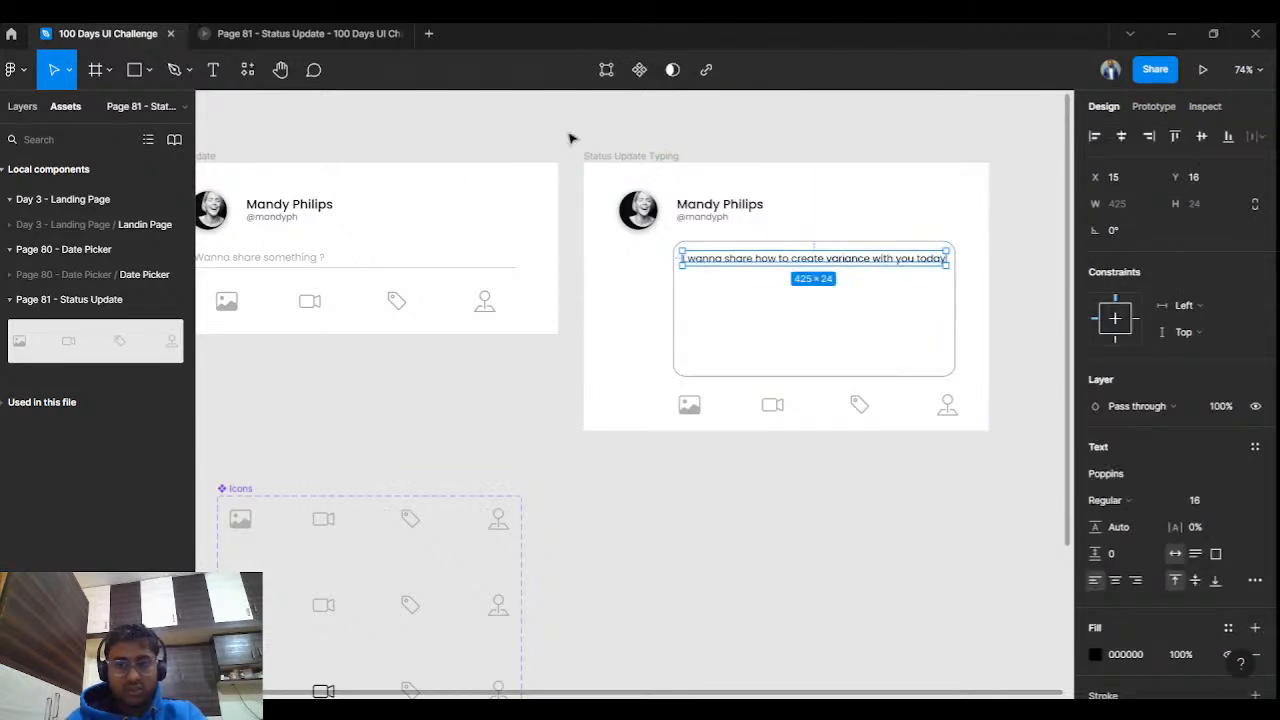
pyautogui.click(493, 143)
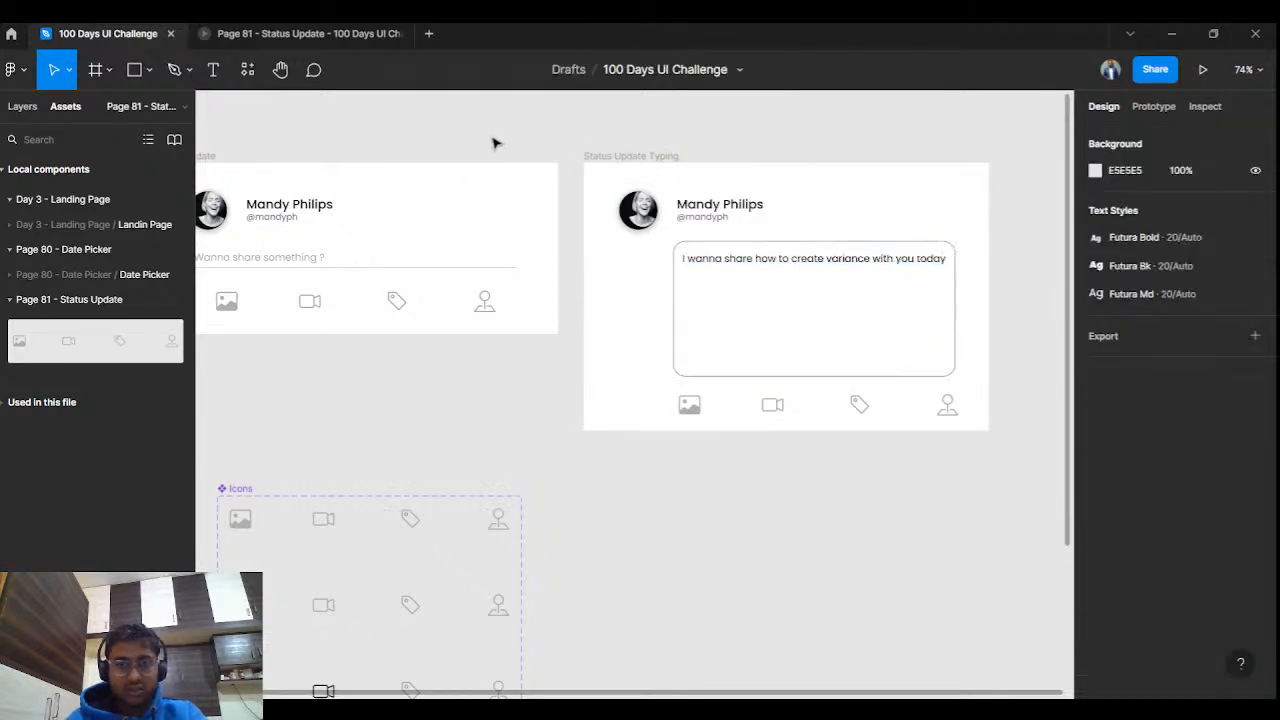
# Group the placeholder text with its divider and link the group to the Status Update Typing card.
pyautogui.click(331, 268)
pyautogui.keyDown('shift'); pyautogui.click(315, 263); pyautogui.keyUp('shift')
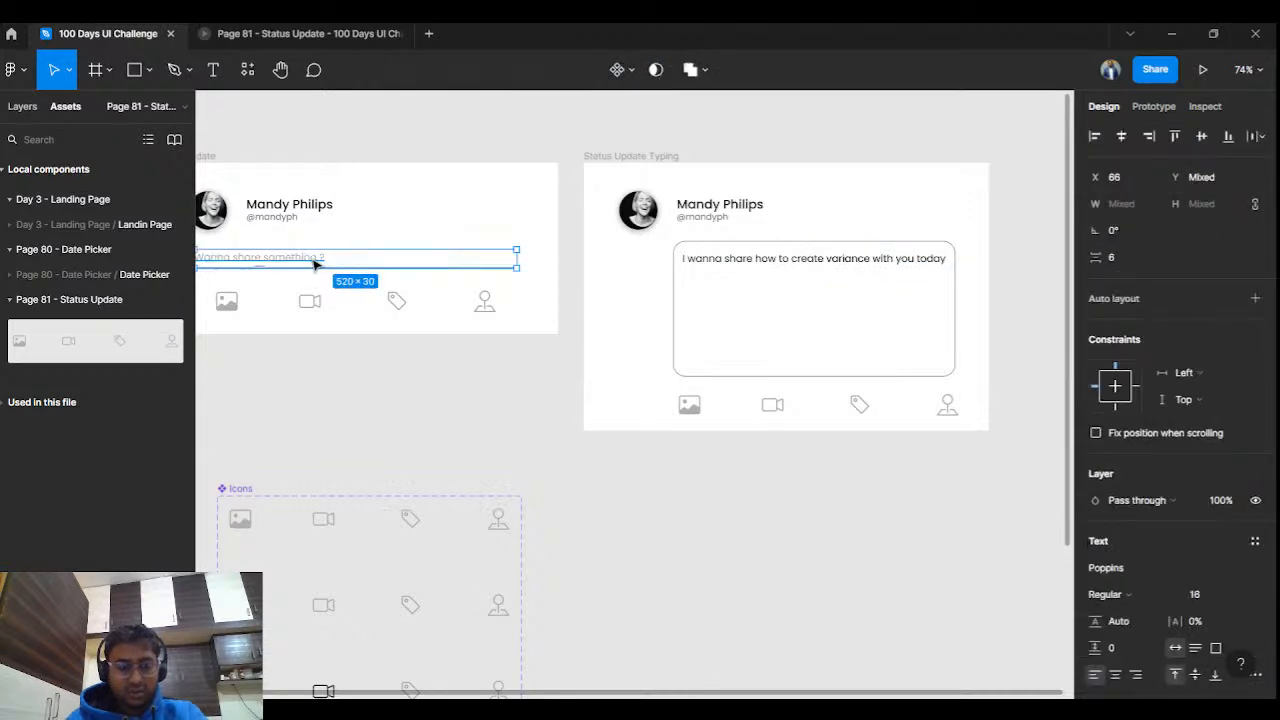
pyautogui.hotkey('ctrl', 'g')
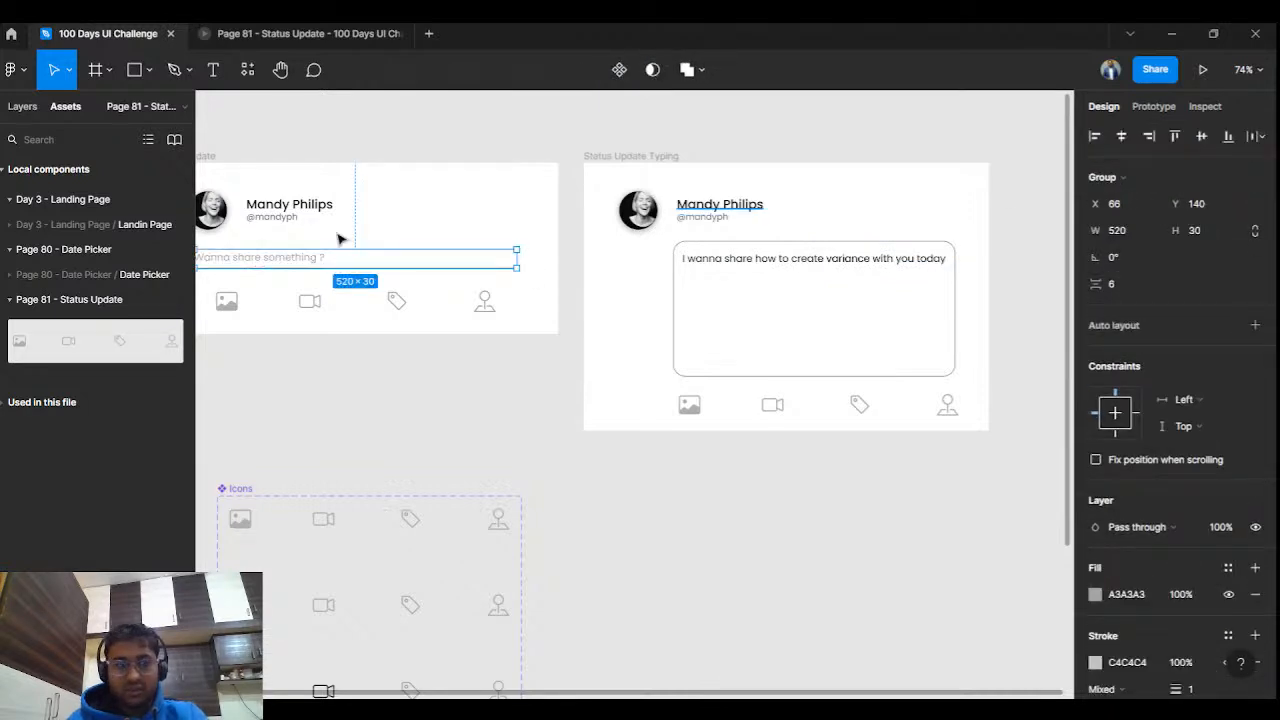
pyautogui.click(1152, 108)
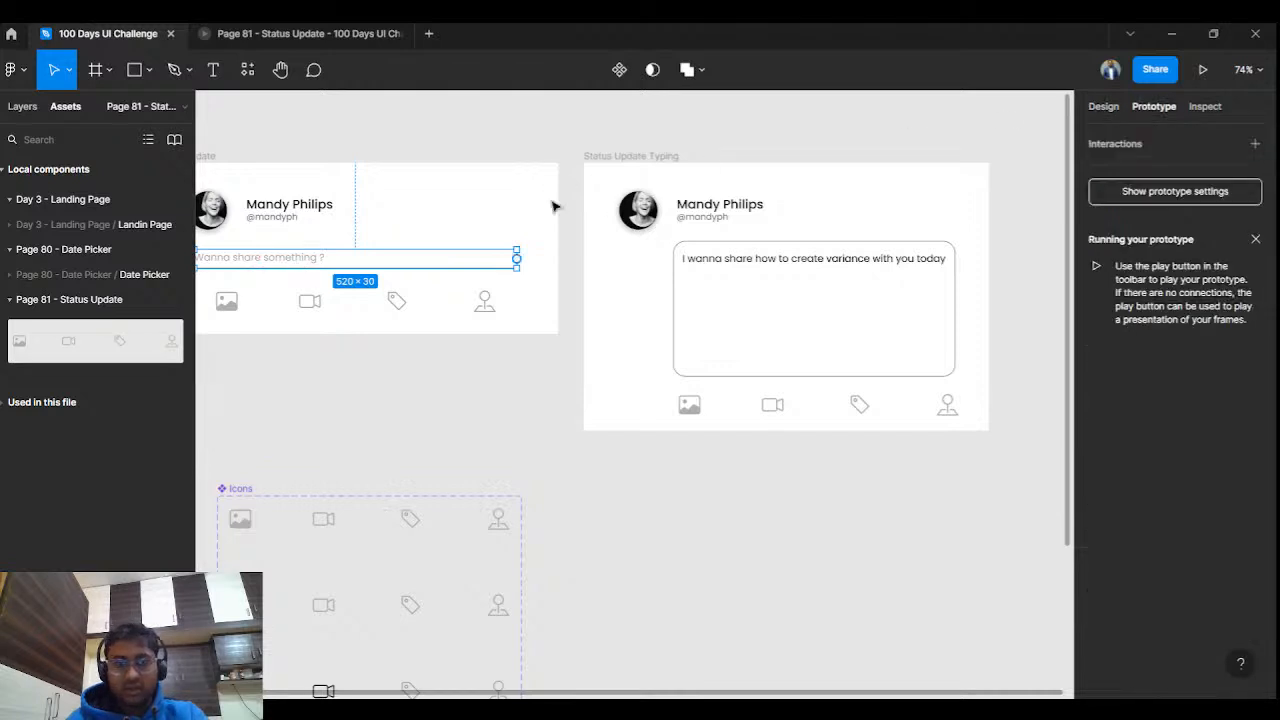
pyautogui.moveTo(517, 259); pyautogui.dragTo(607, 257)
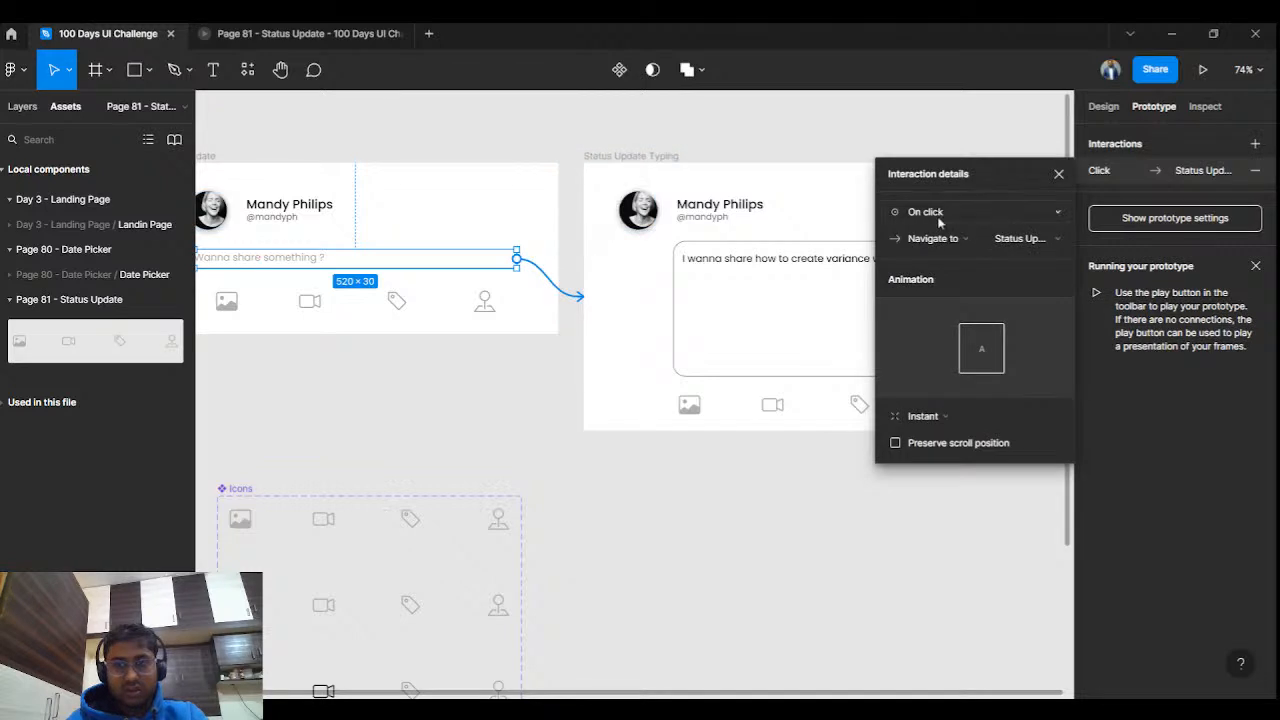
pyautogui.click(1059, 176)
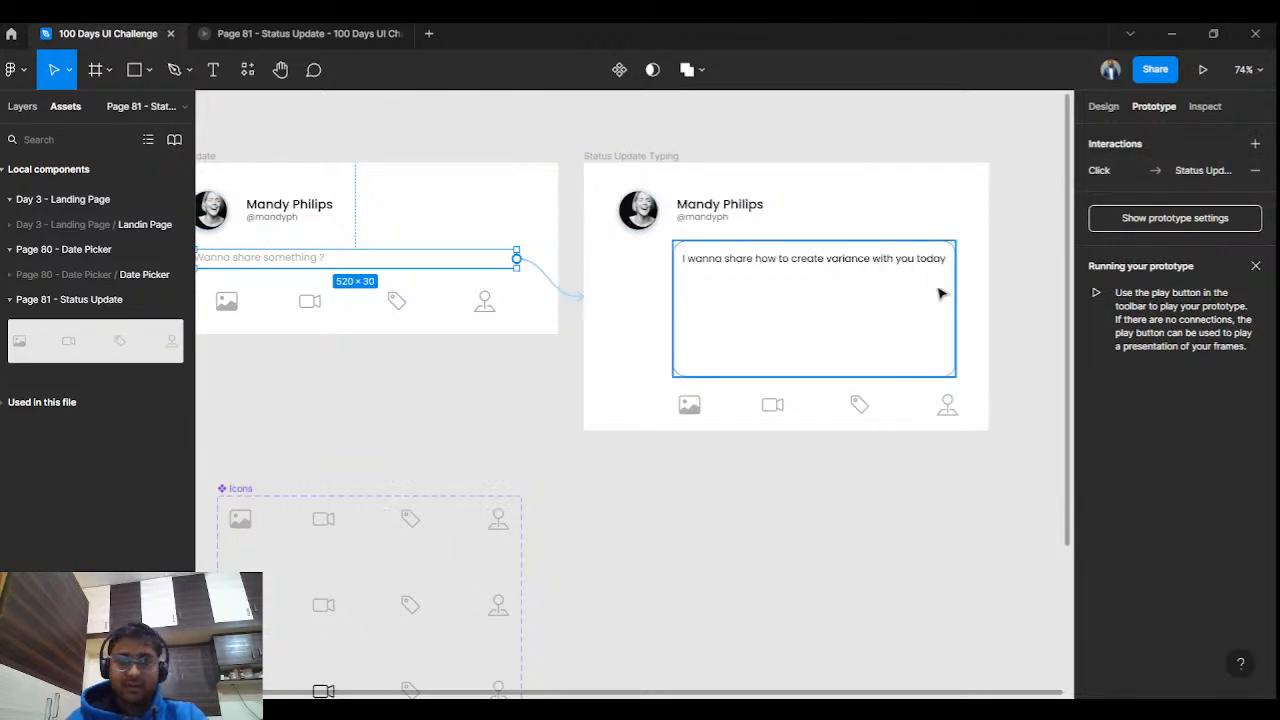
# Preview the prototype to confirm clicking the prompt opens the typing card.
pyautogui.click(265, 35)
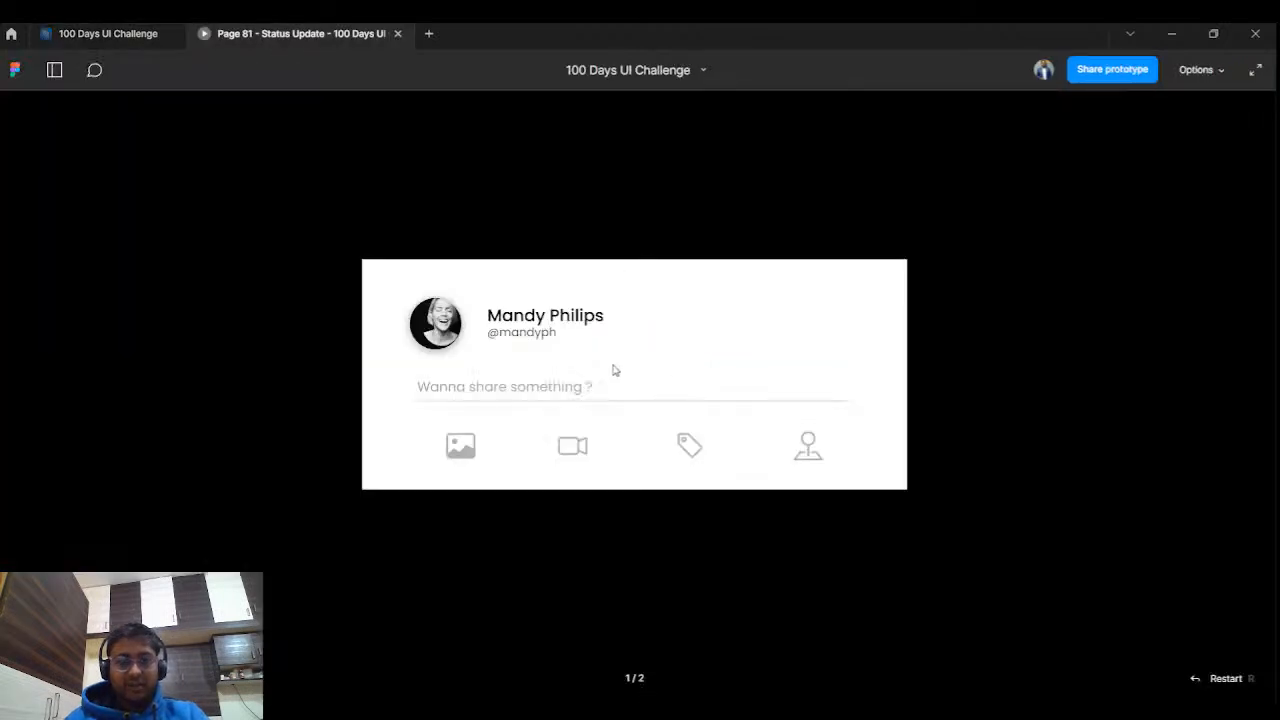
pyautogui.click(577, 390)
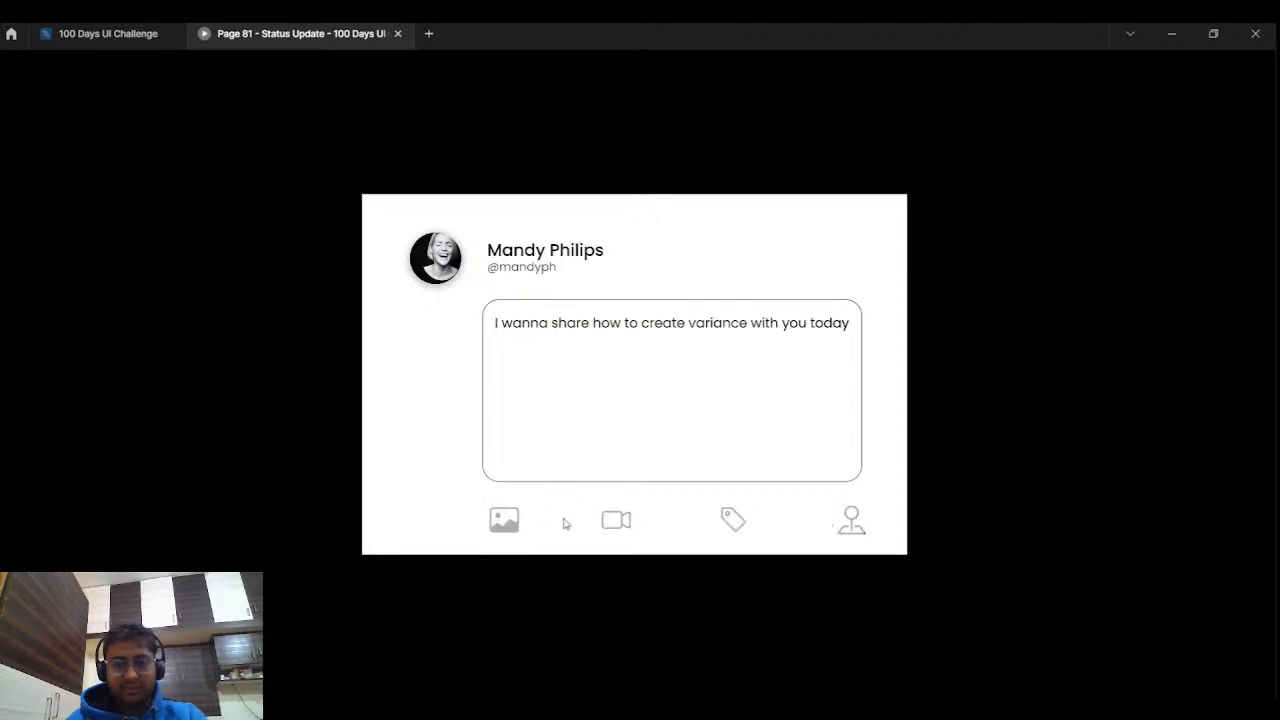
pyautogui.hotkey('ctrl', 'shift', 'Tab')
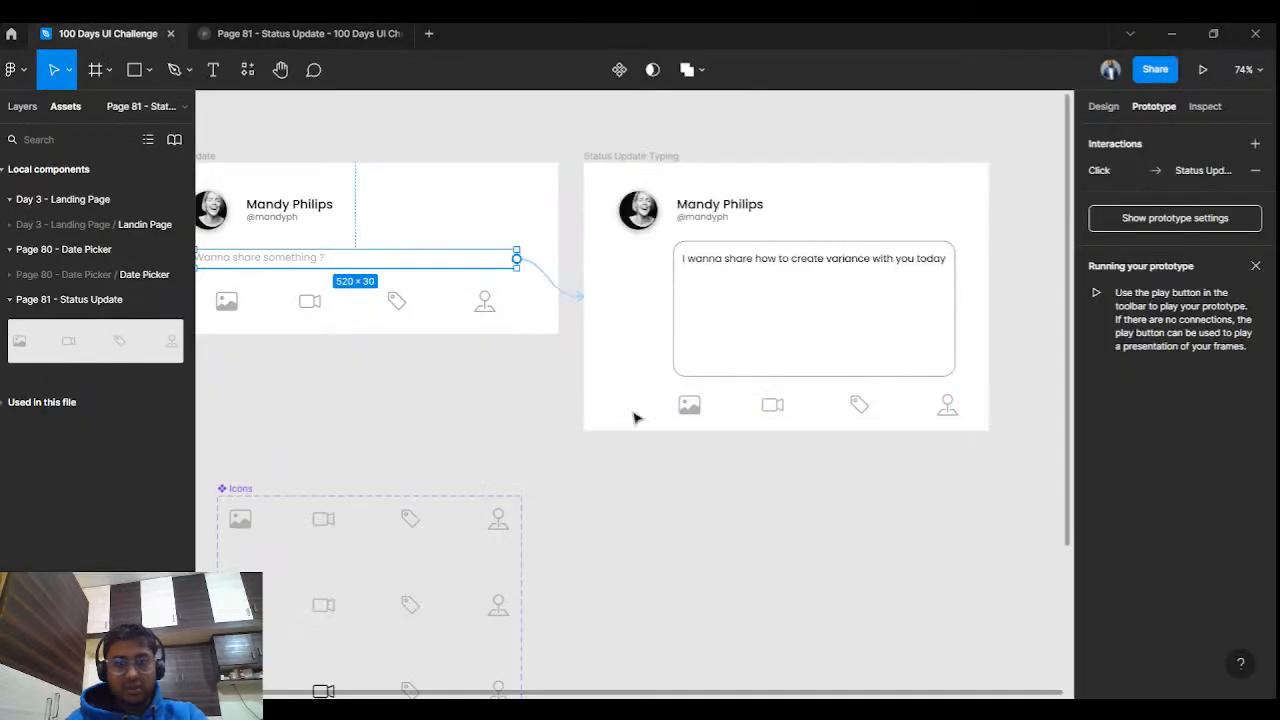
# Search 'x' in the Bootstrap Icons plugin and insert the circle-x icon near the typing card.
pyautogui.scroll(-5, 690, 485)
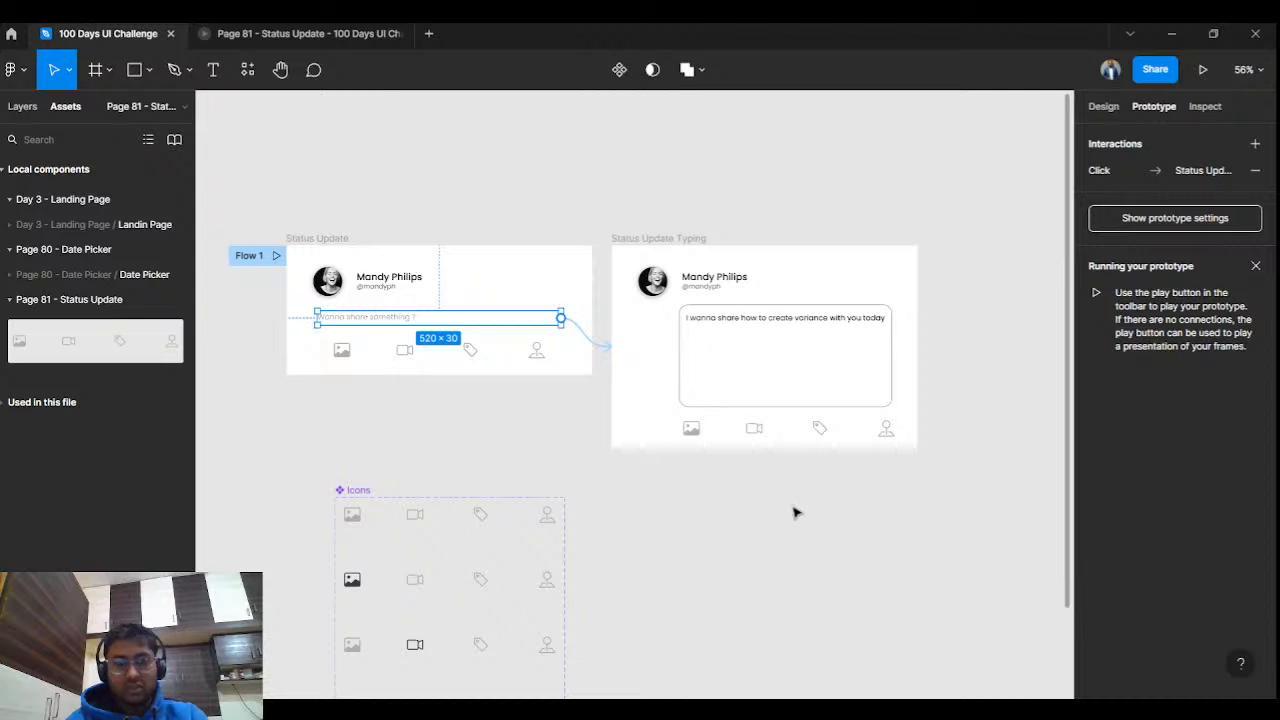
pyautogui.scroll(3, 795, 513)
pyautogui.moveTo(803, 500); pyautogui.dragTo(675, 553)
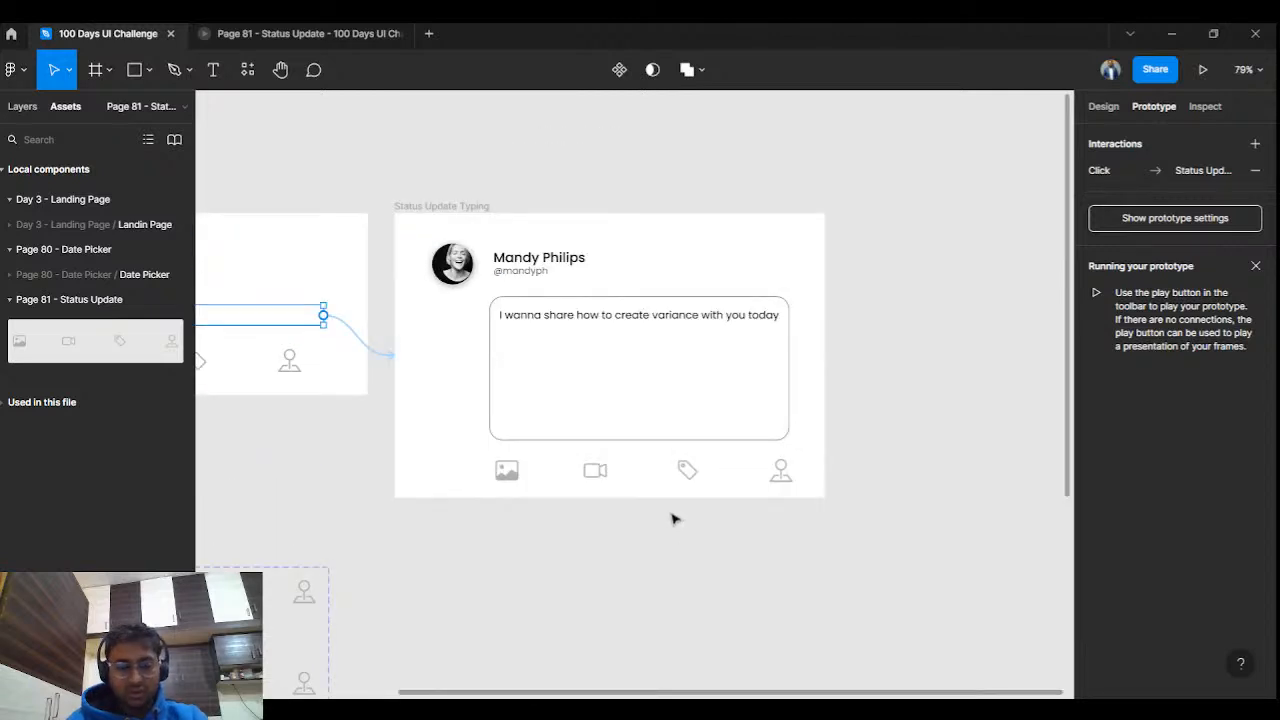
pyautogui.hotkey('ctrl', 'alt', 'p')
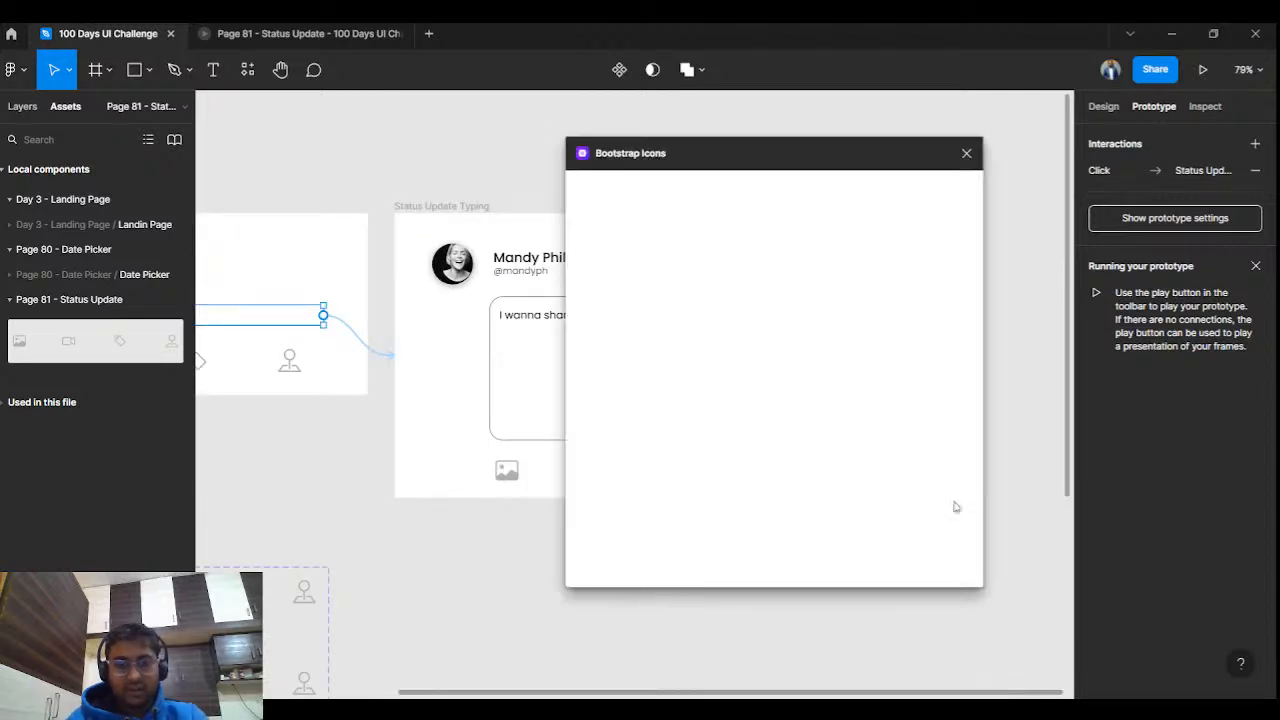
pyautogui.write('cancl')
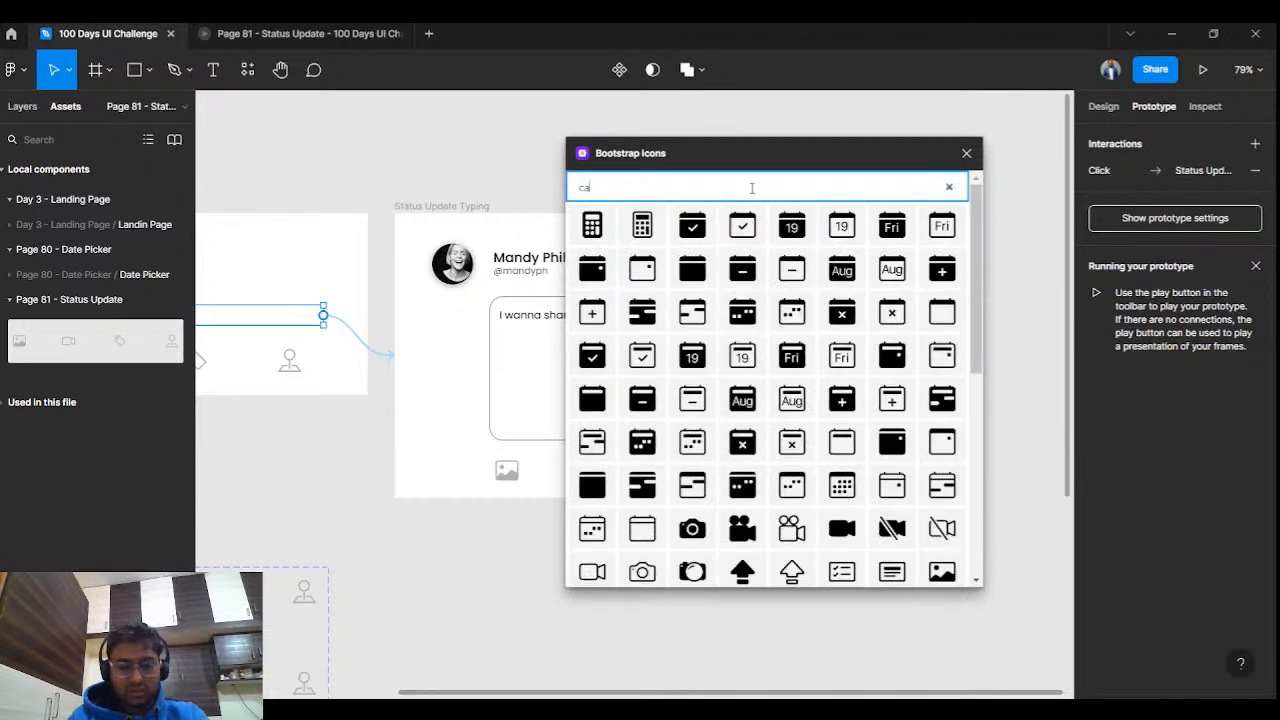
pyautogui.press('BackSpace')
pyautogui.press('BackSpace')
pyautogui.press('BackSpace')
pyautogui.press('BackSpace')
pyautogui.press('BackSpace')
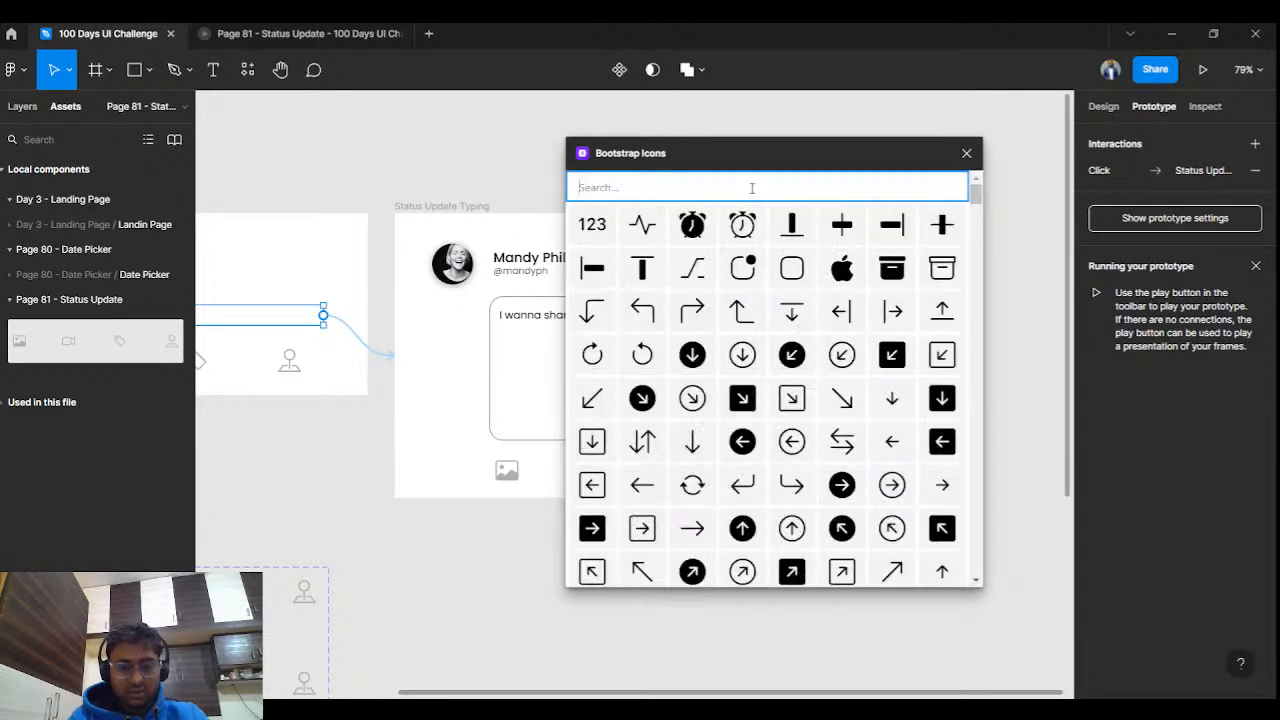
pyautogui.write('x')
pyautogui.click(701, 231)
pyautogui.scroll(-5, 651, 277)
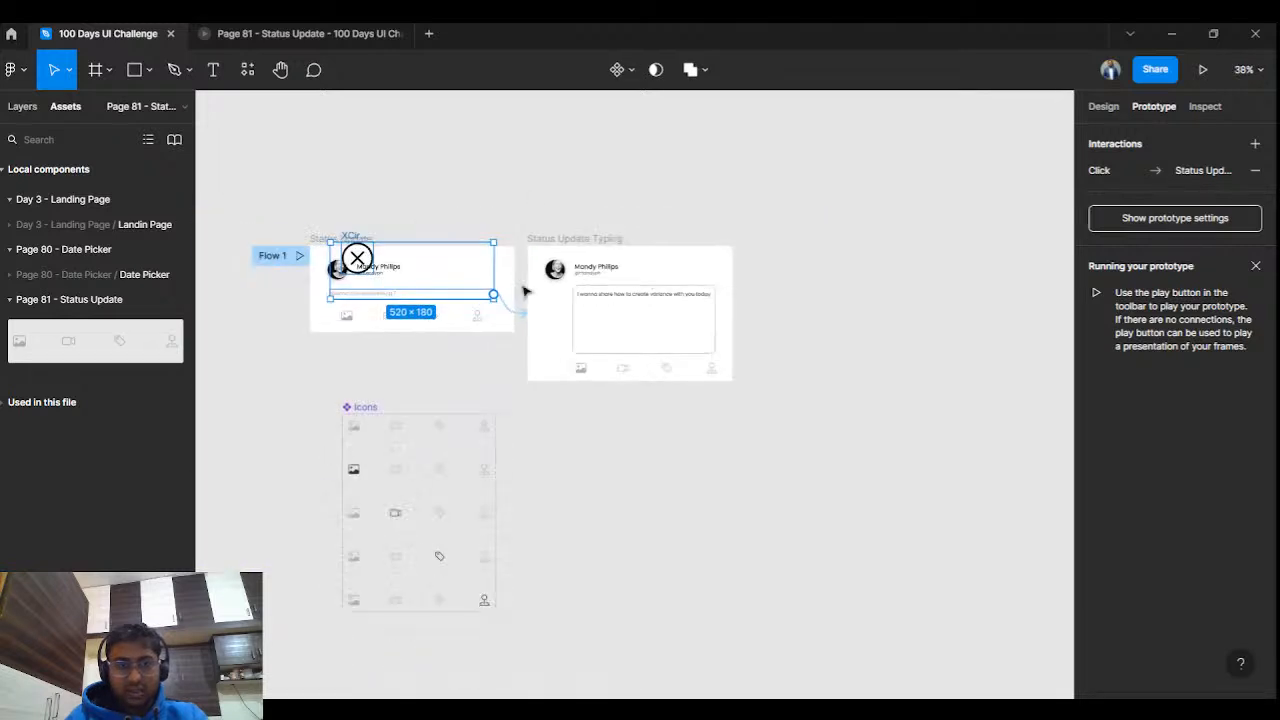
# Move the circled-X icon into the typing card's top-right corner and shrink it to 33×33.
pyautogui.click(420, 214)
pyautogui.moveTo(358, 256); pyautogui.dragTo(708, 277)
pyautogui.click(1103, 106)
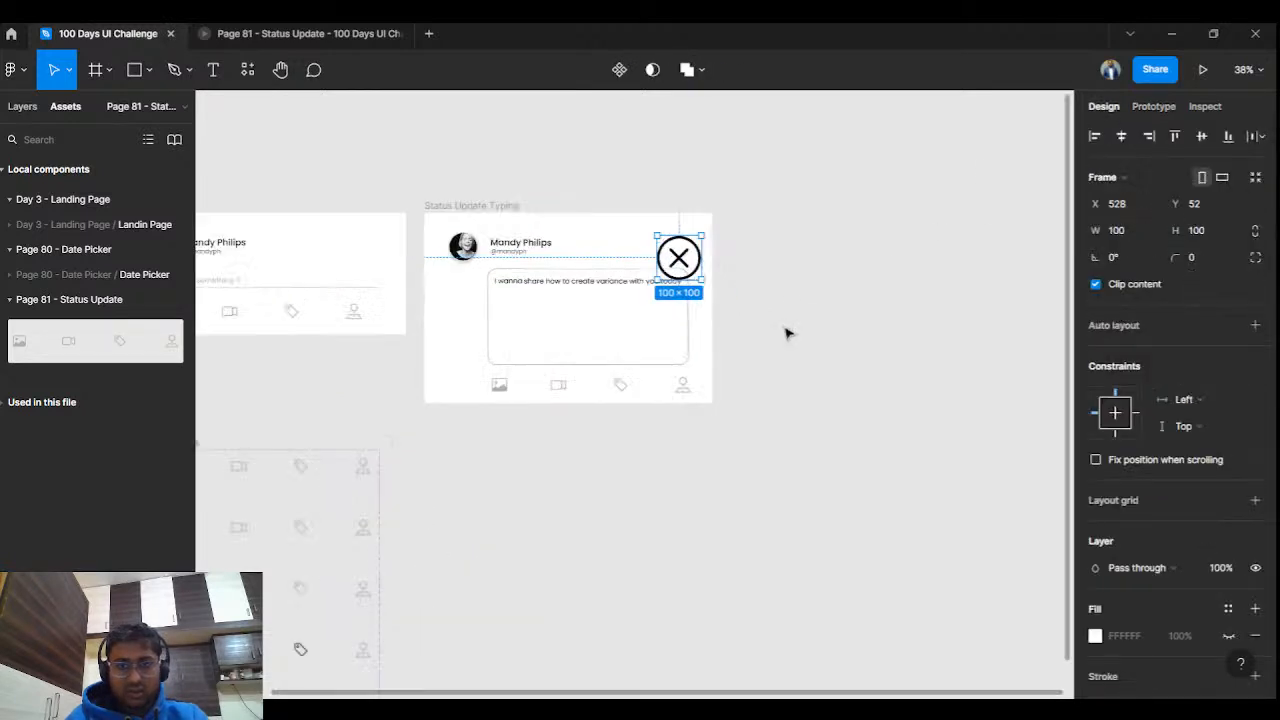
pyautogui.scroll(5, 706, 331)
pyautogui.moveTo(602, 228); pyautogui.dragTo(543, 167)
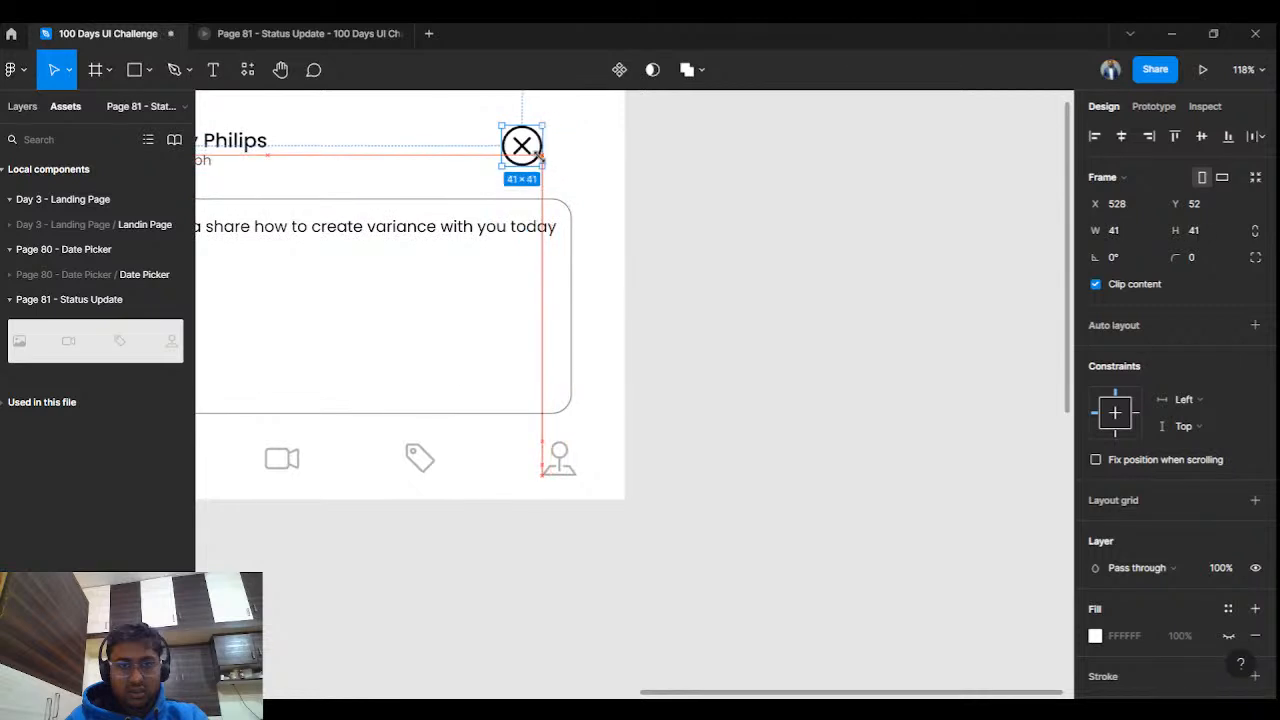
pyautogui.moveTo(668, 157); pyautogui.dragTo(923, 320)
pyautogui.moveTo(781, 318); pyautogui.dragTo(814, 282)
pyautogui.scroll(-5, 843, 328)
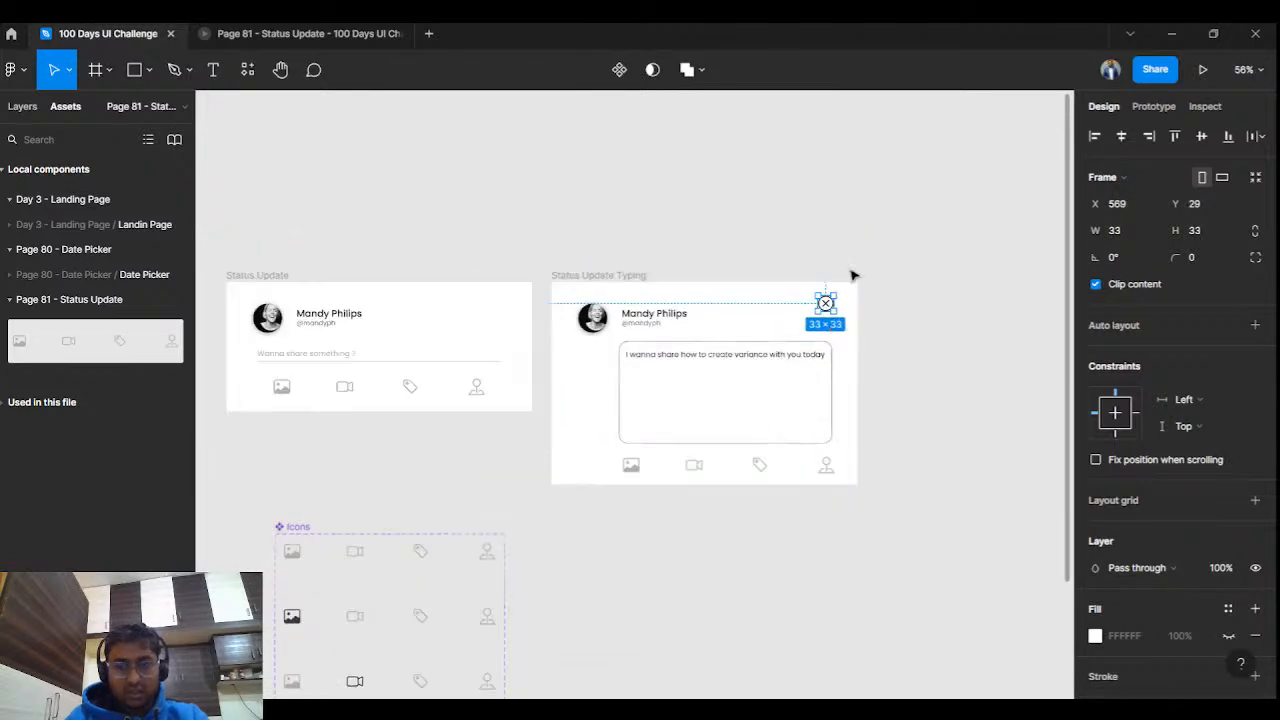
# Paste a copy of the close icon onto empty canvas below the card.
pyautogui.click(931, 260)
pyautogui.hotkey('ctrl', 'v')
pyautogui.moveTo(825, 302); pyautogui.dragTo(637, 612)
pyautogui.scroll(10, 686, 560)
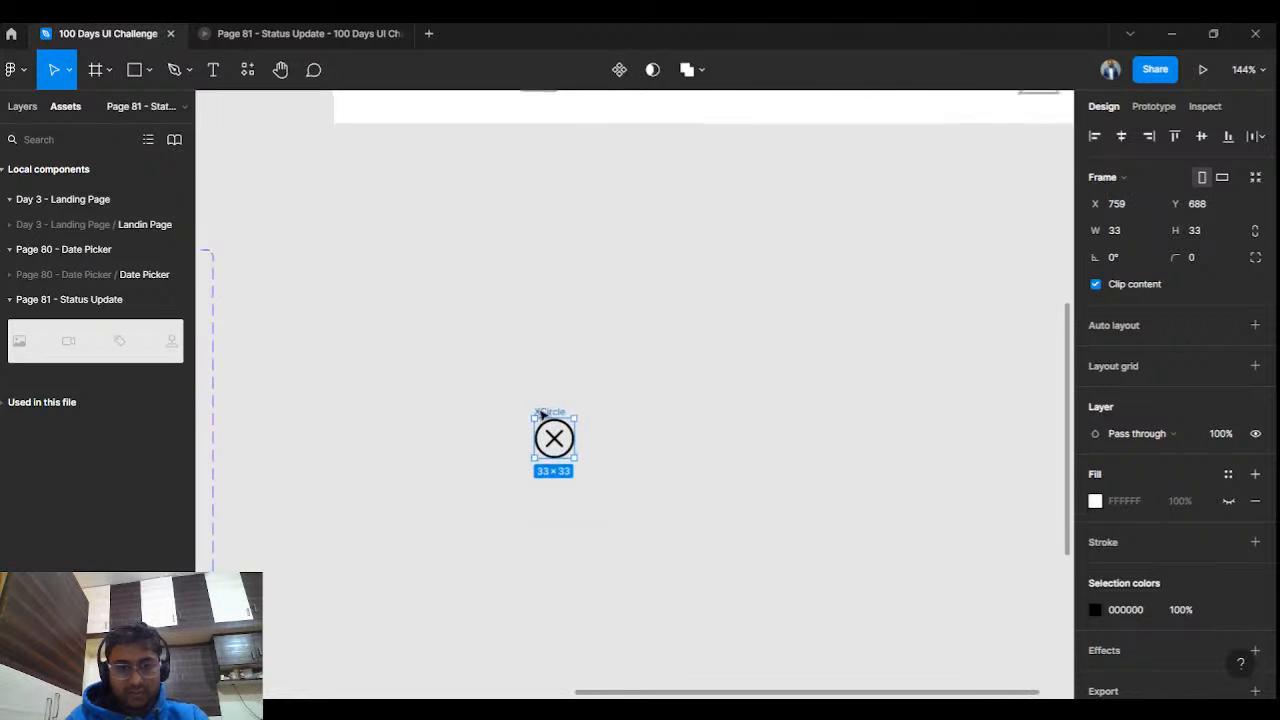
# Paste a second close icon beside the first; make the left one grey and the right one red (FF5050).
pyautogui.click(632, 403)
pyautogui.hotkey('ctrl', 'v')
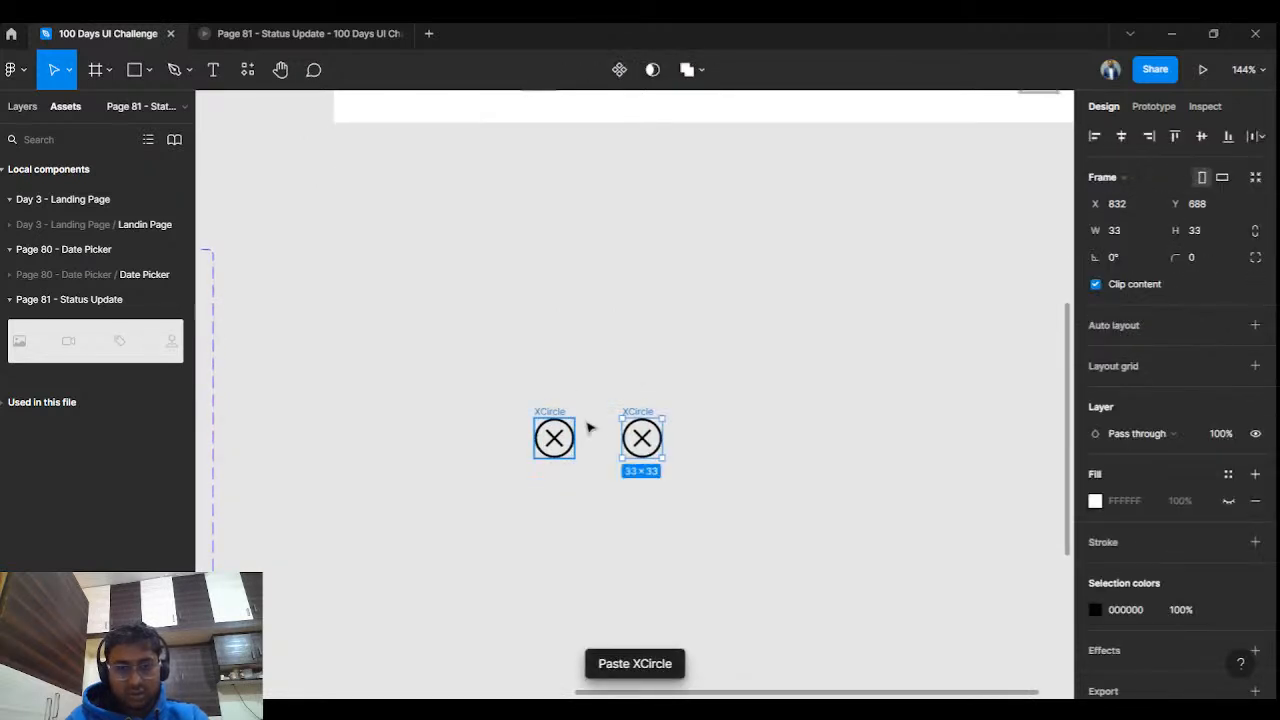
pyautogui.click(556, 430)
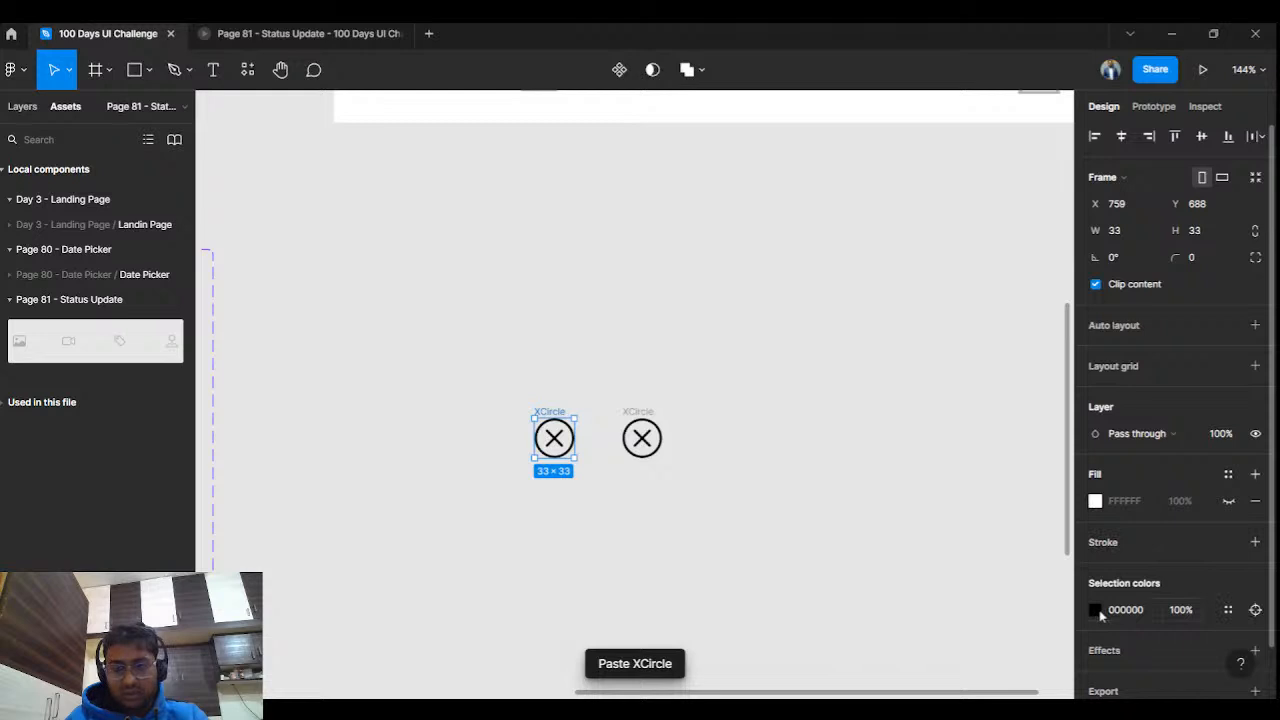
pyautogui.click(1095, 609)
pyautogui.moveTo(871, 336); pyautogui.dragTo(866, 356)
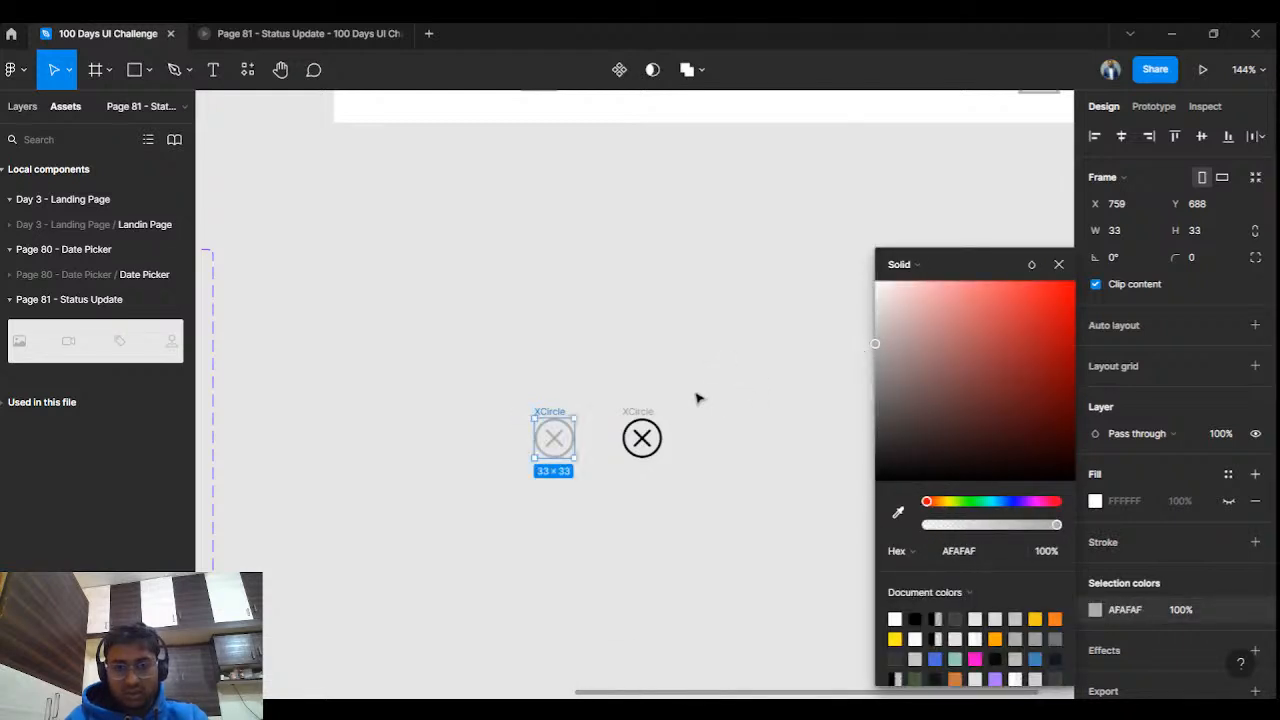
pyautogui.click(643, 436)
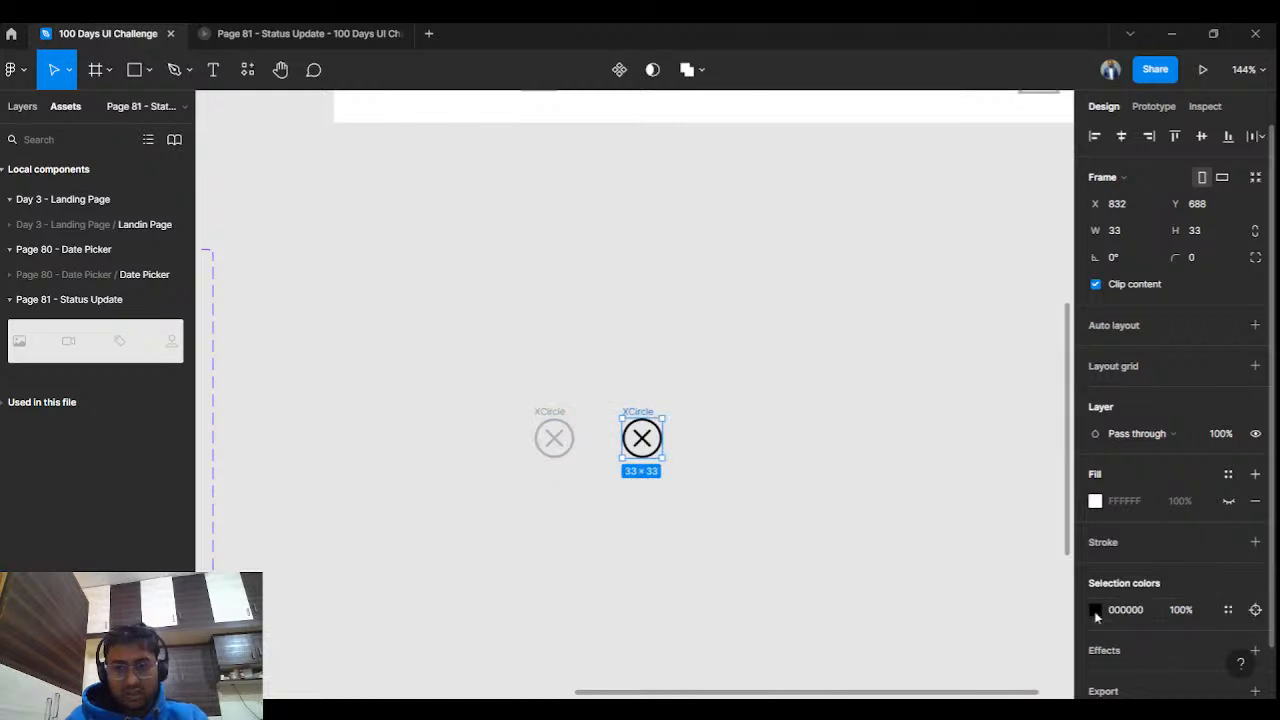
pyautogui.click(1096, 613)
pyautogui.moveTo(992, 325); pyautogui.dragTo(994, 272)
# Darken the left close icon to 646464 grey.
pyautogui.click(546, 434)
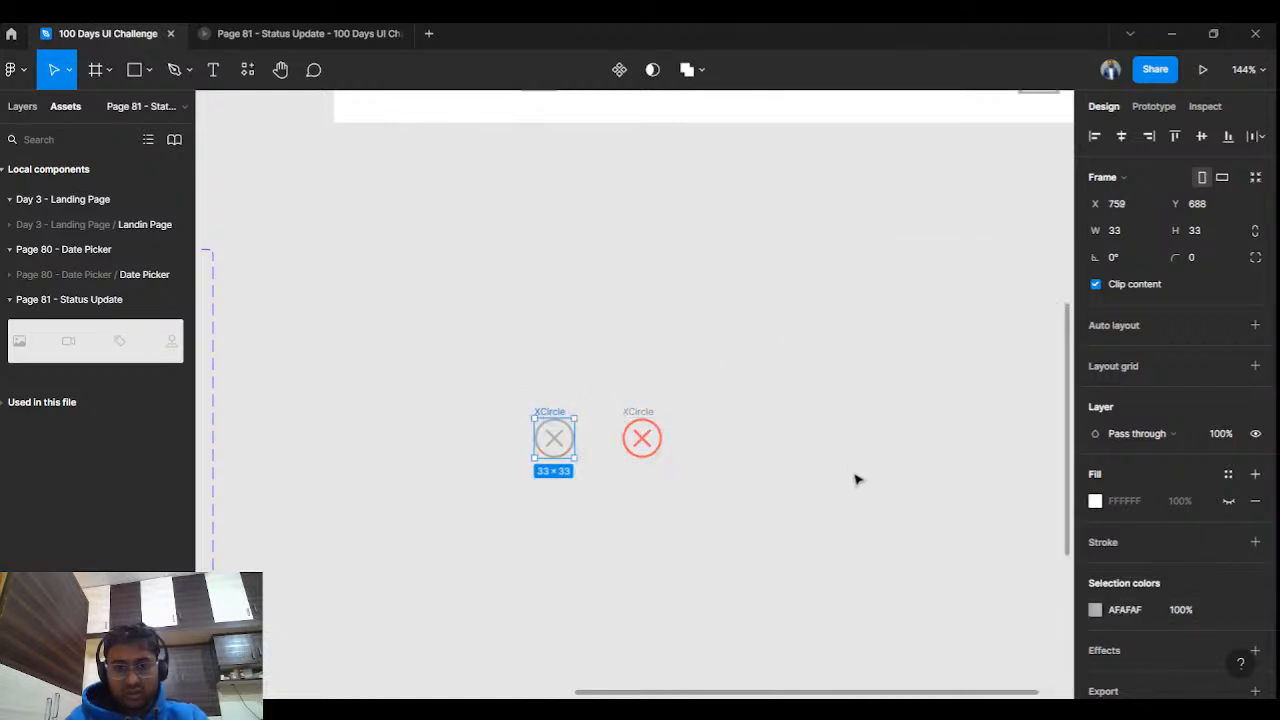
pyautogui.click(1096, 610)
pyautogui.moveTo(876, 345); pyautogui.dragTo(860, 414)
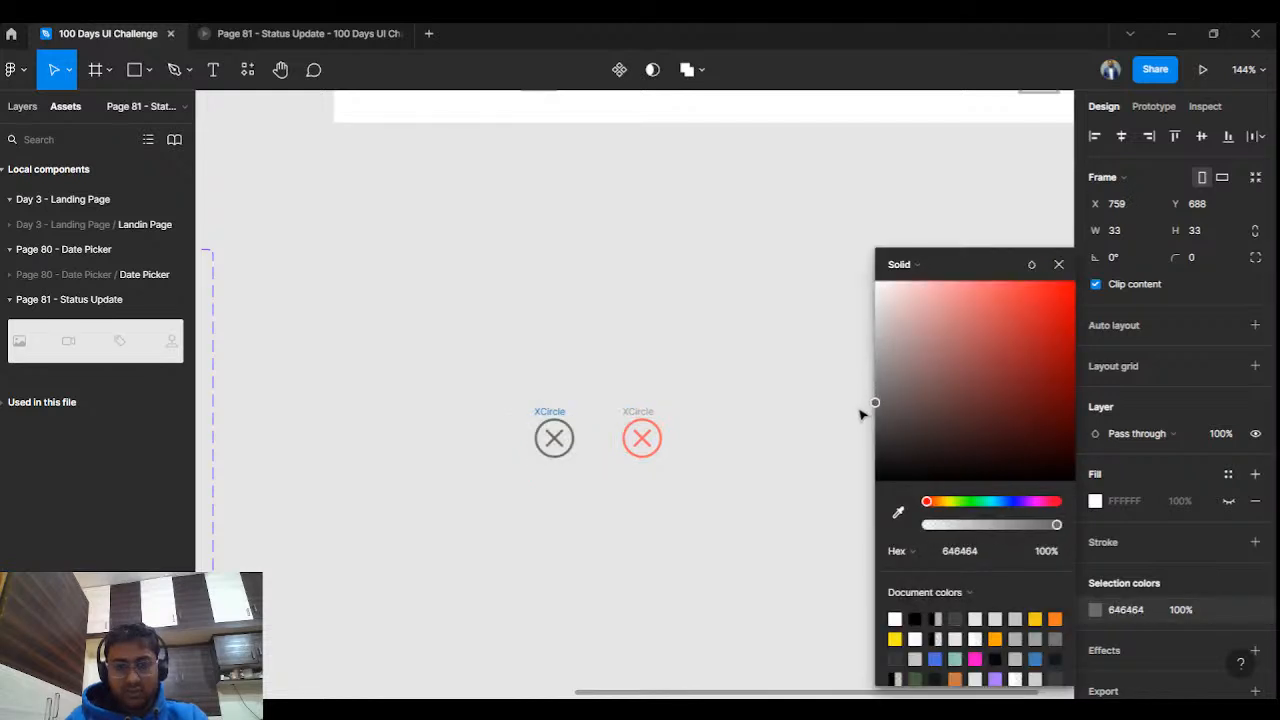
pyautogui.click(797, 393)
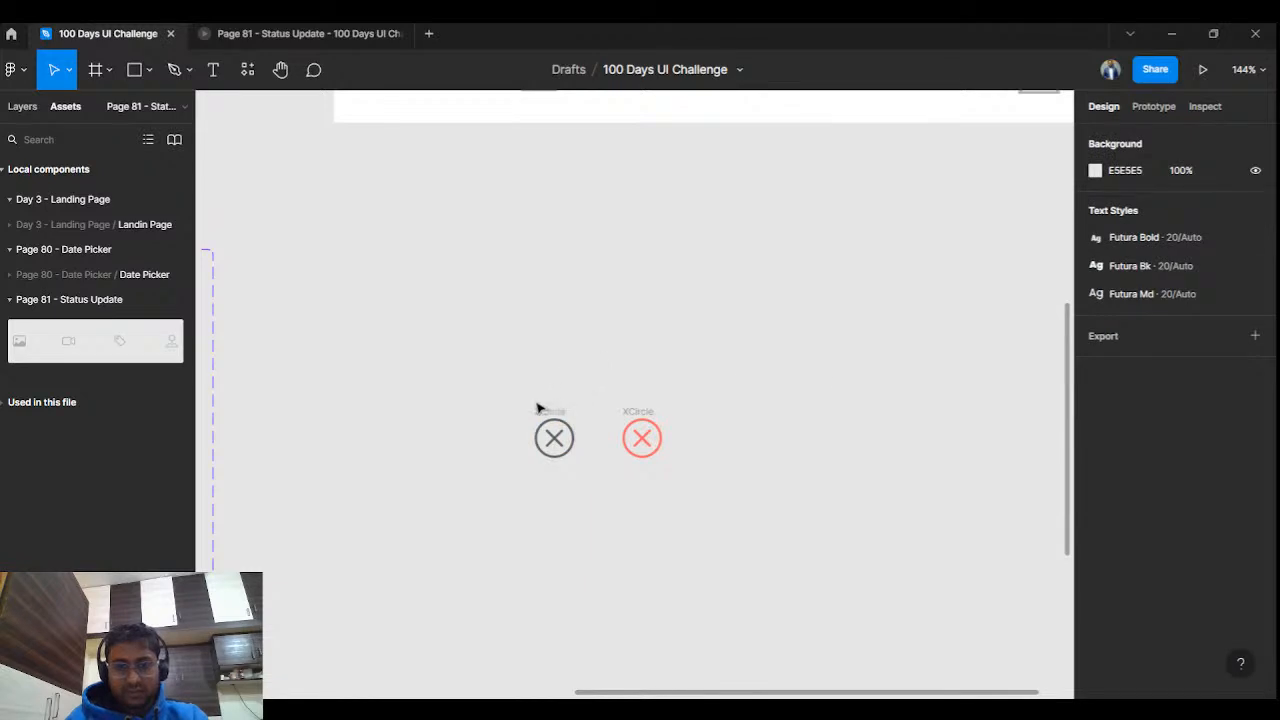
pyautogui.moveTo(512, 401); pyautogui.dragTo(570, 455)
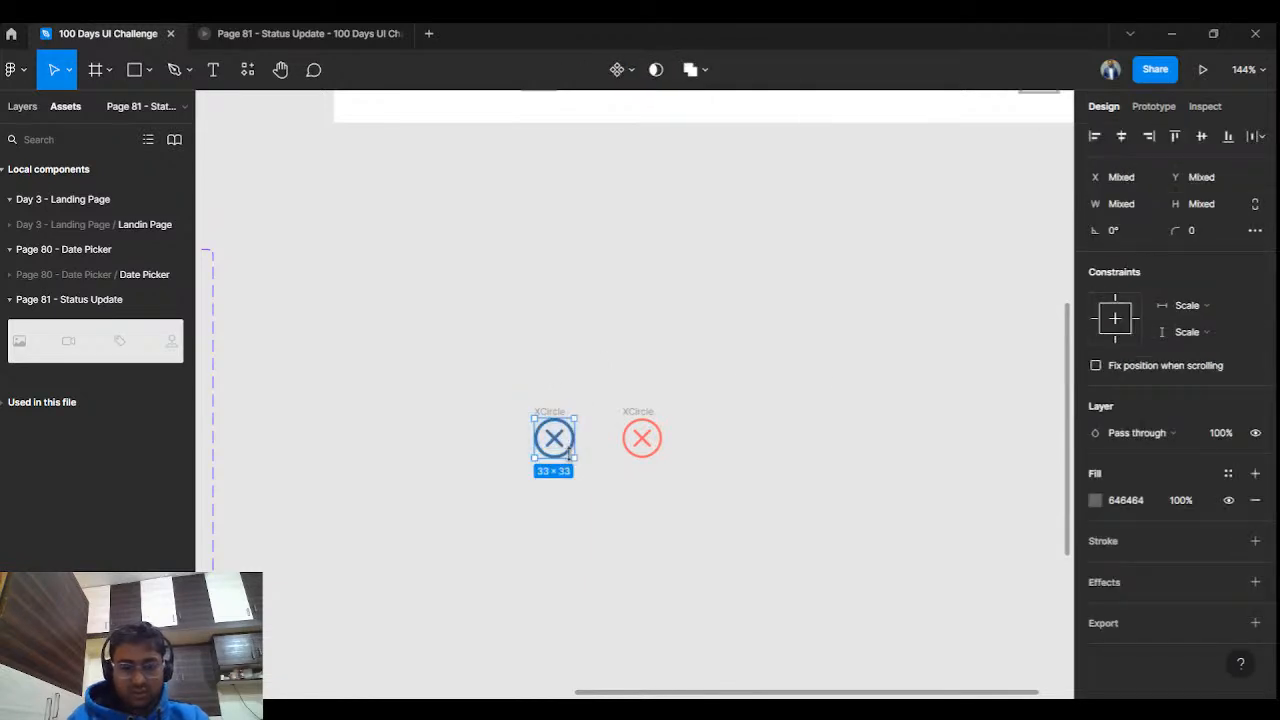
# Find the grey and red close icon layers in the Layers panel.
pyautogui.click(578, 390)
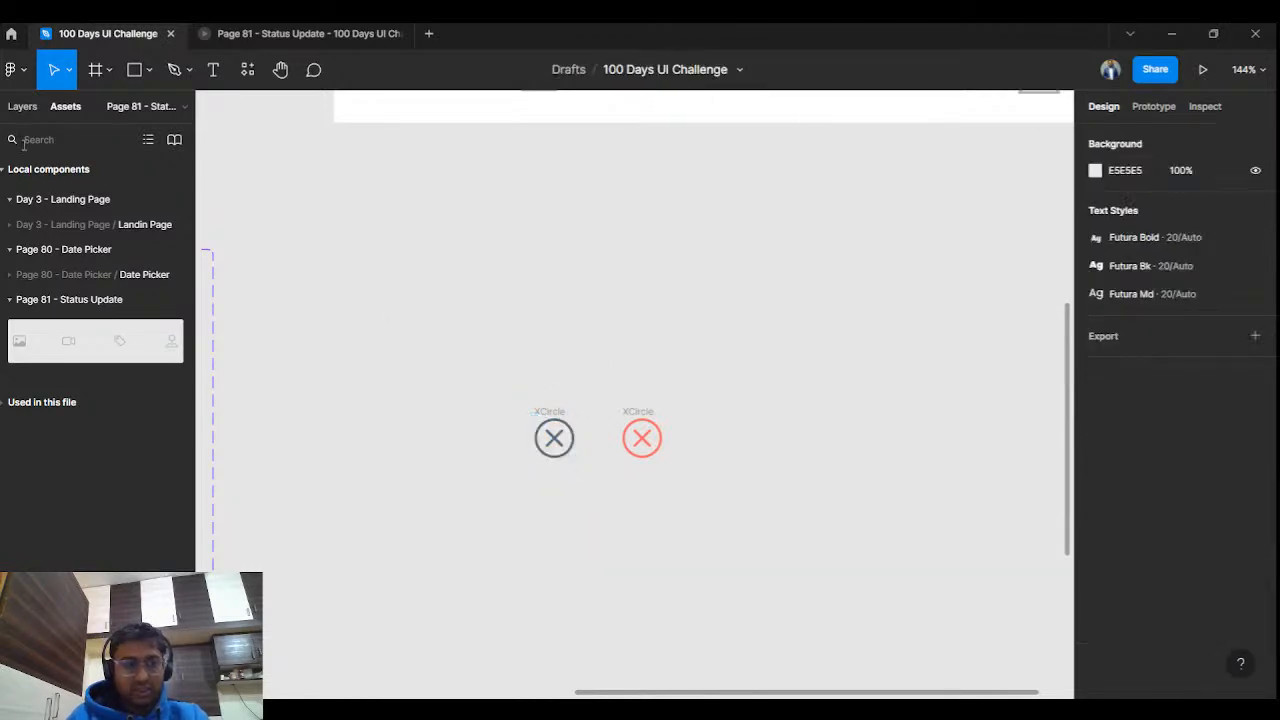
pyautogui.click(20, 107)
pyautogui.click(561, 414)
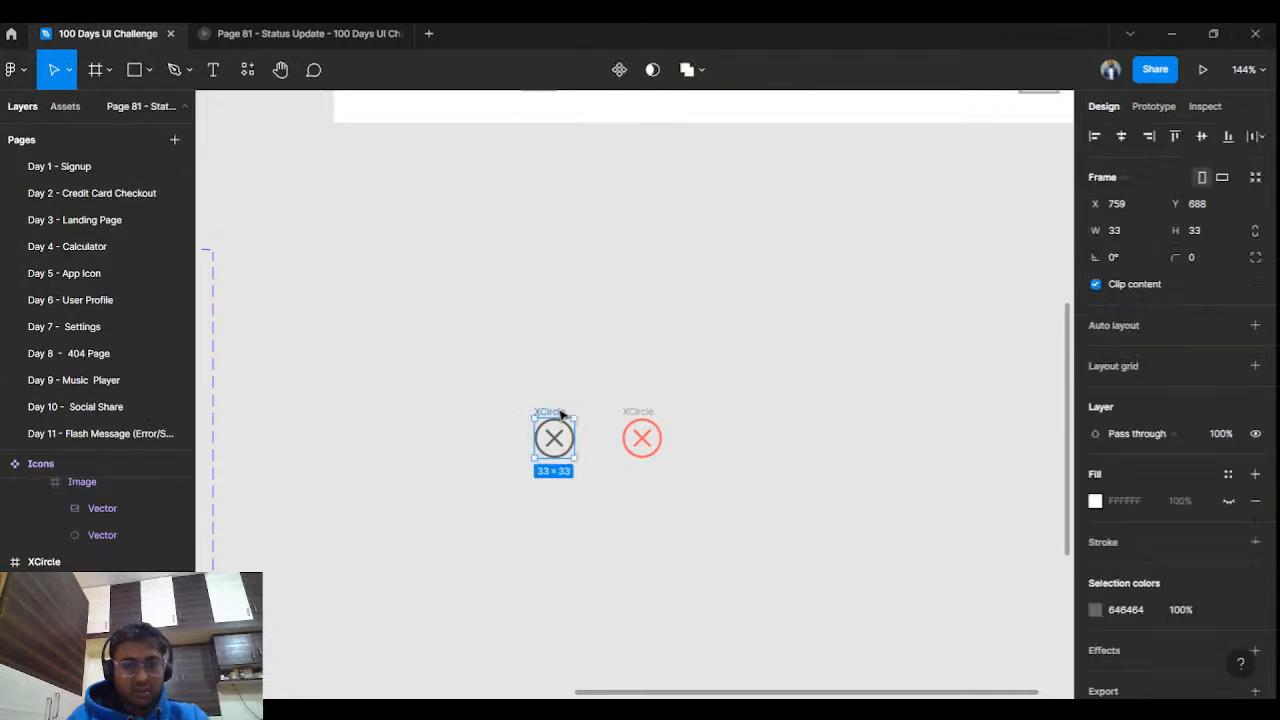
pyautogui.click(82, 566)
pyautogui.click(84, 642)
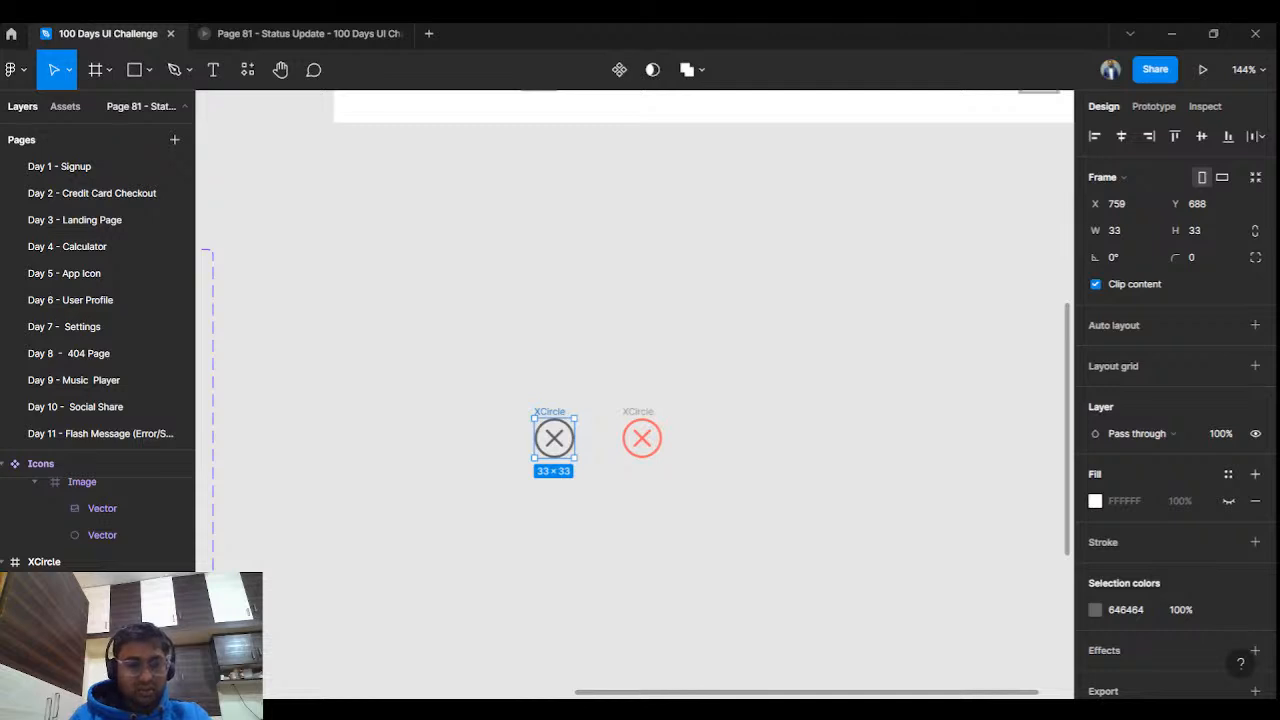
pyautogui.click(645, 410)
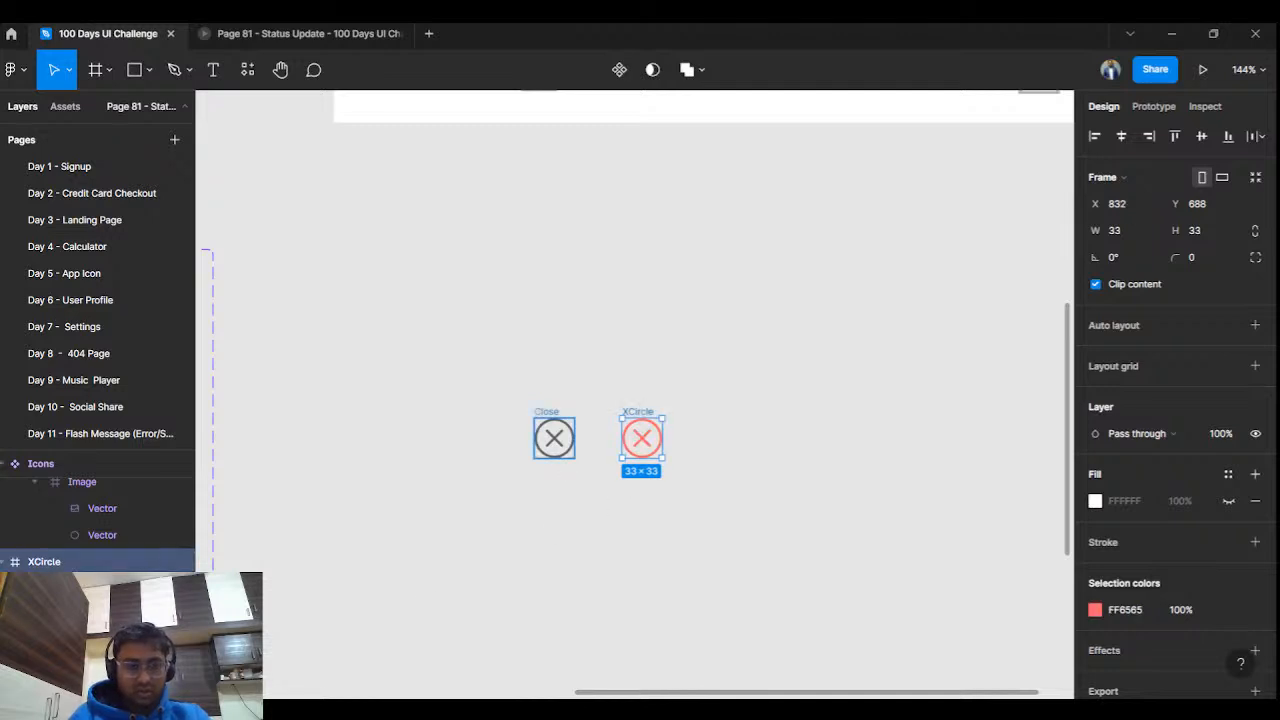
pyautogui.click(554, 437)
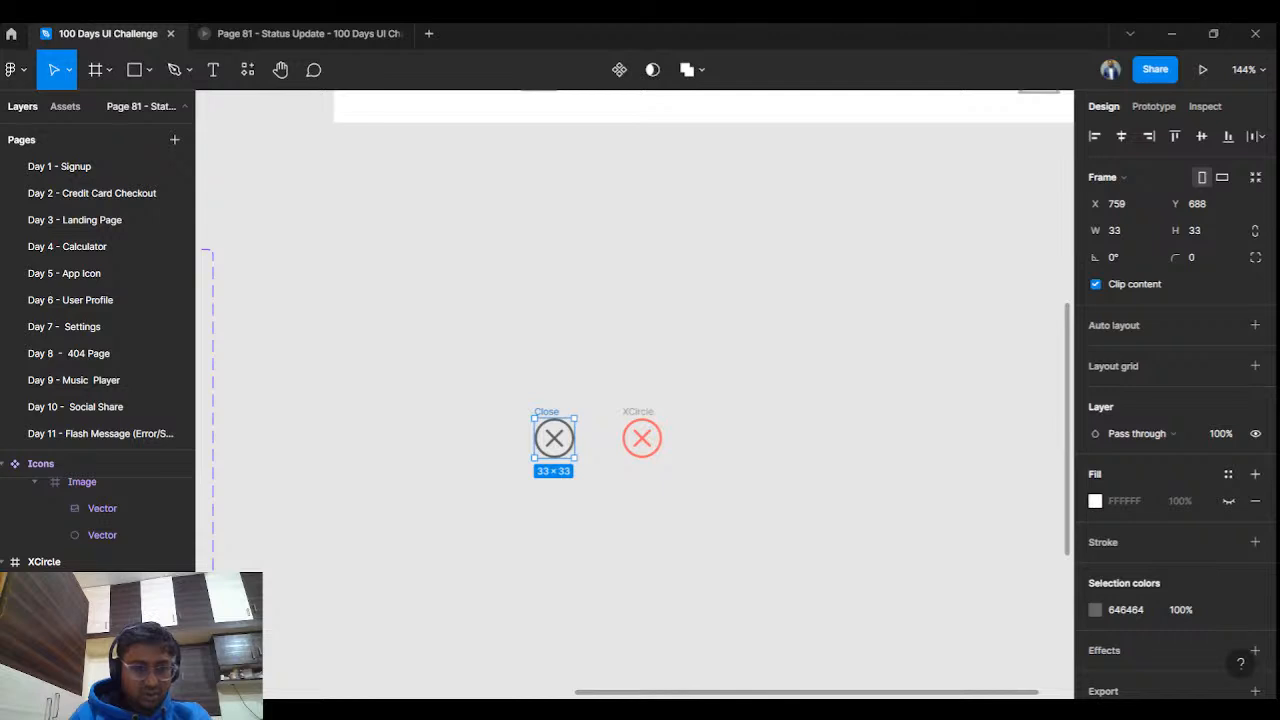
pyautogui.click(109, 561)
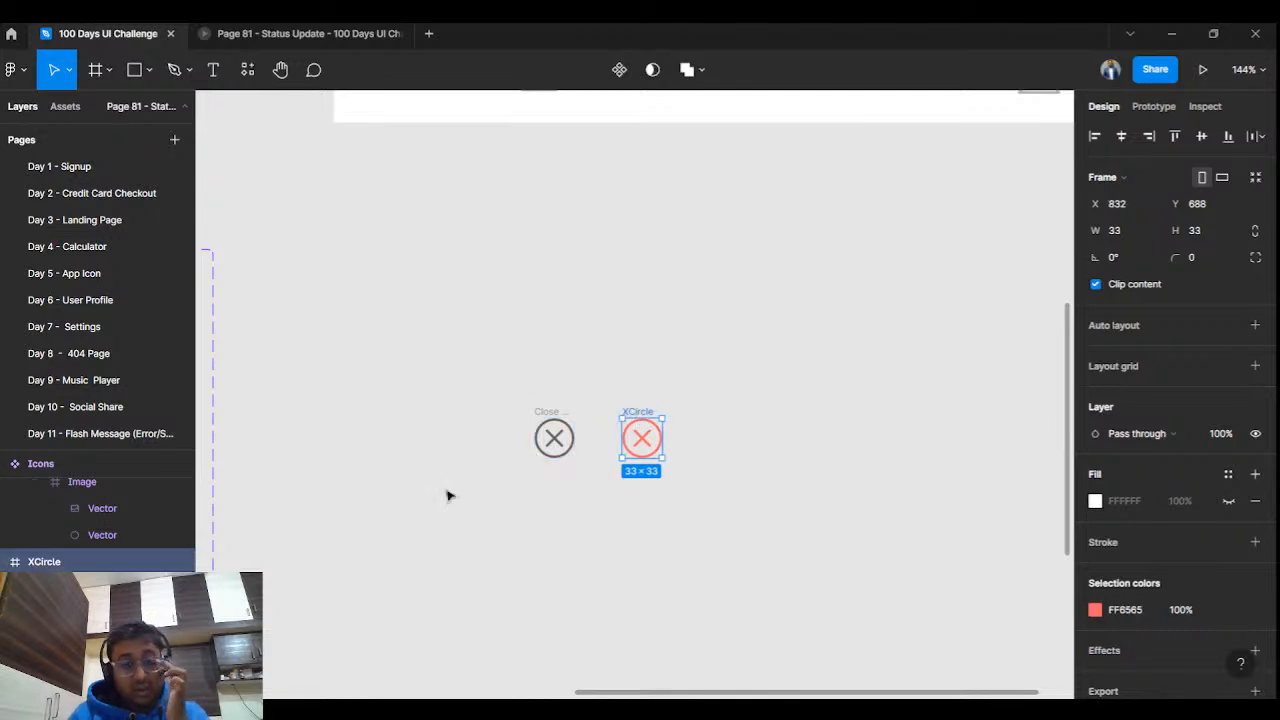
# Rename the red icon's layer to 'Close / Hover'.
pyautogui.doubleClick(109, 561)
pyautogui.write('Close / Ho')
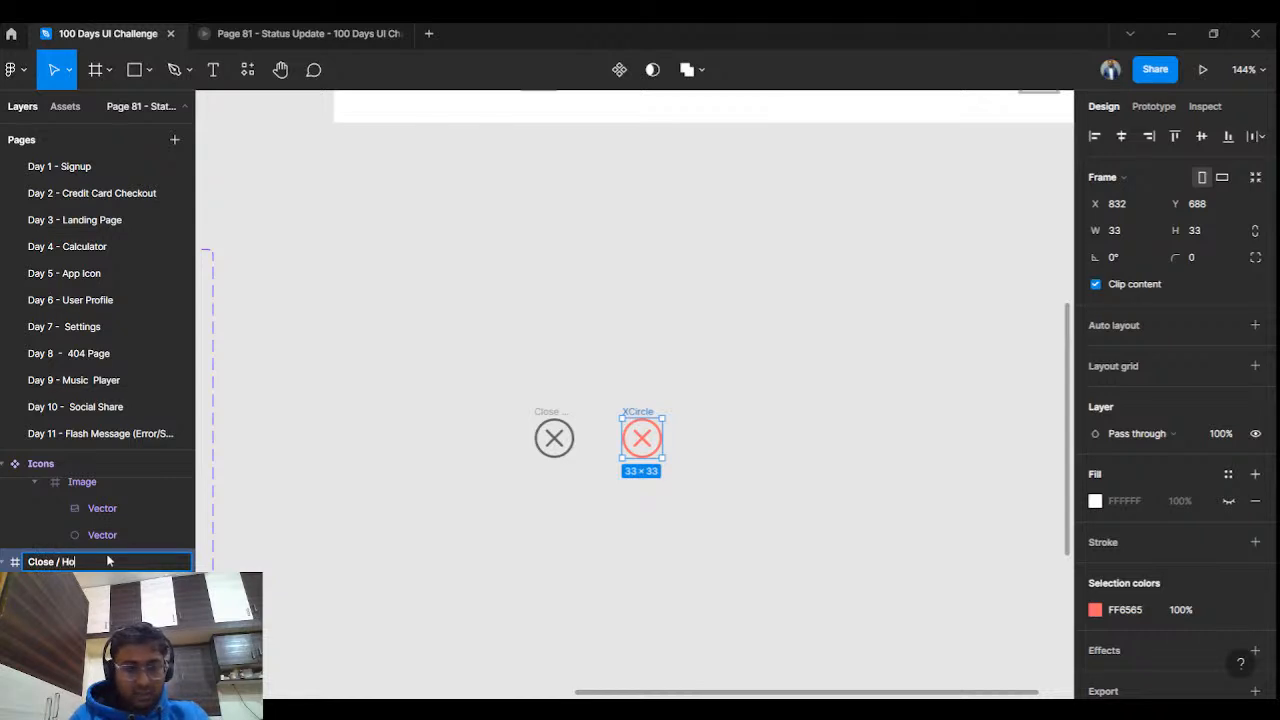
pyautogui.write('ver')
pyautogui.click(369, 441)
pyautogui.scroll(-5, 370, 443)
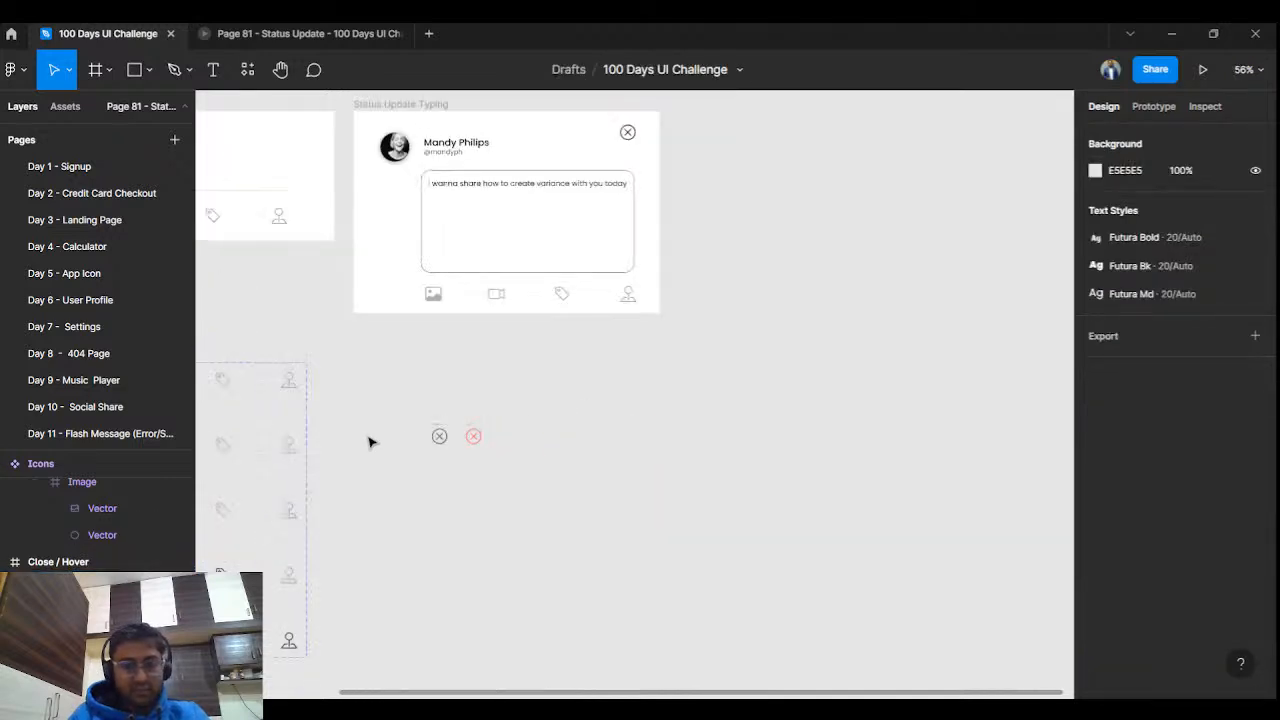
pyautogui.scroll(6, 426, 422)
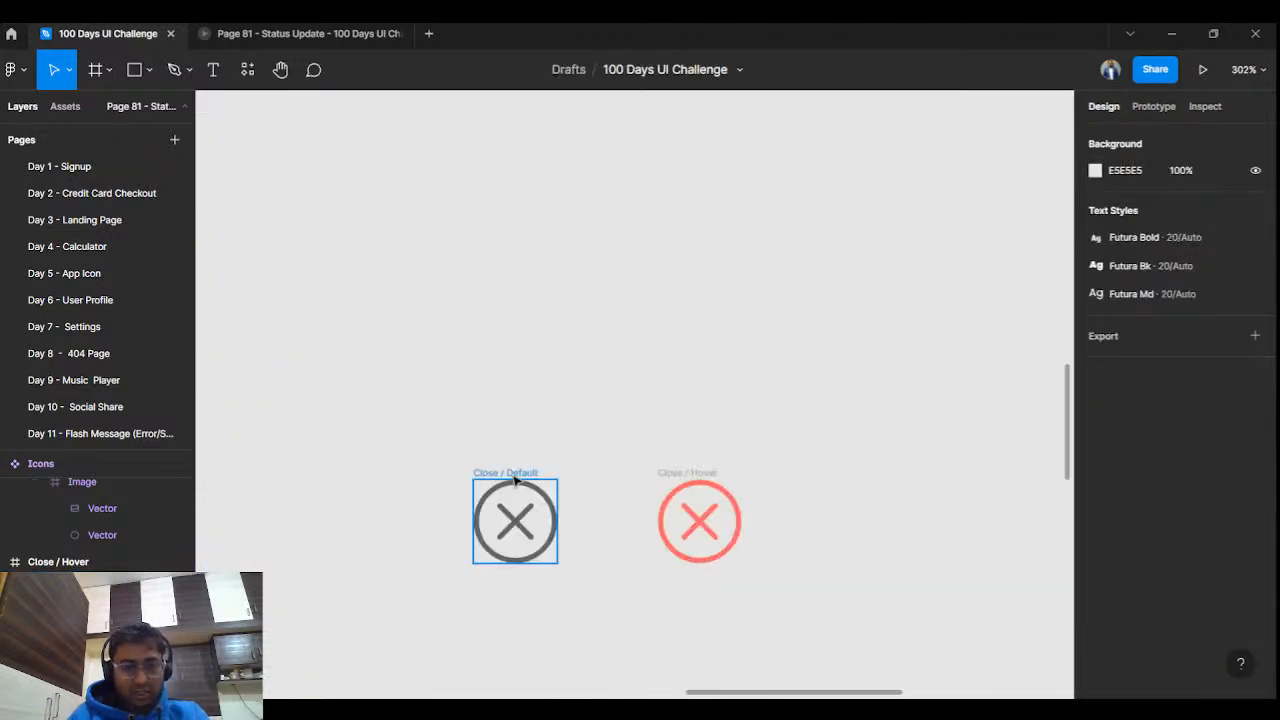
# Turn both close icons into components and combine them as variants.
pyautogui.click(514, 480)
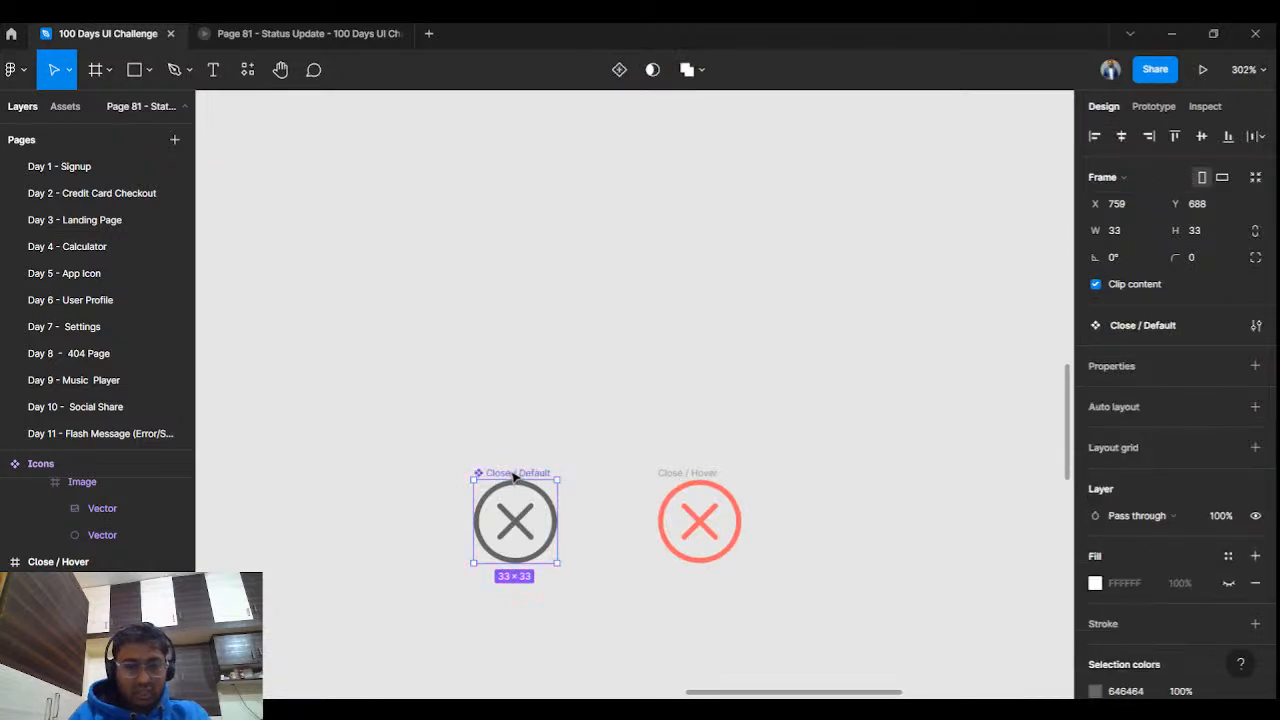
pyautogui.click(692, 476)
pyautogui.hotkey('ctrl', 'alt', 'k')
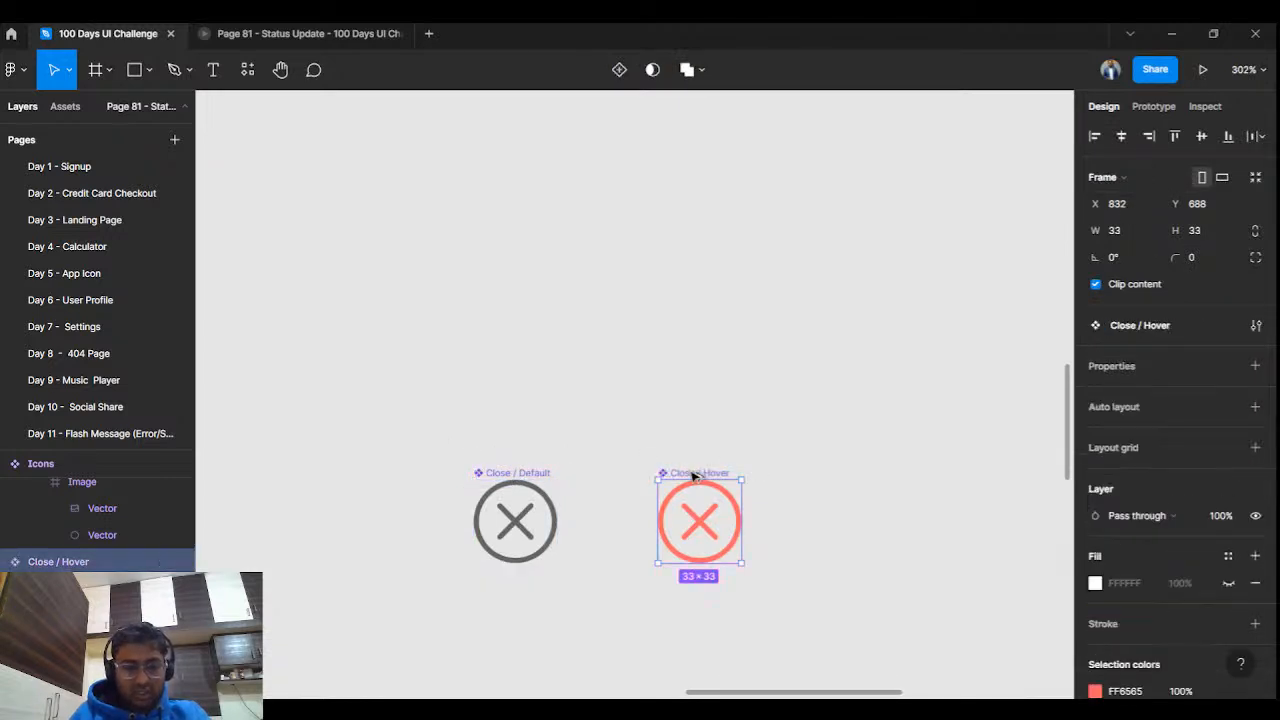
pyautogui.moveTo(421, 420); pyautogui.dragTo(745, 570)
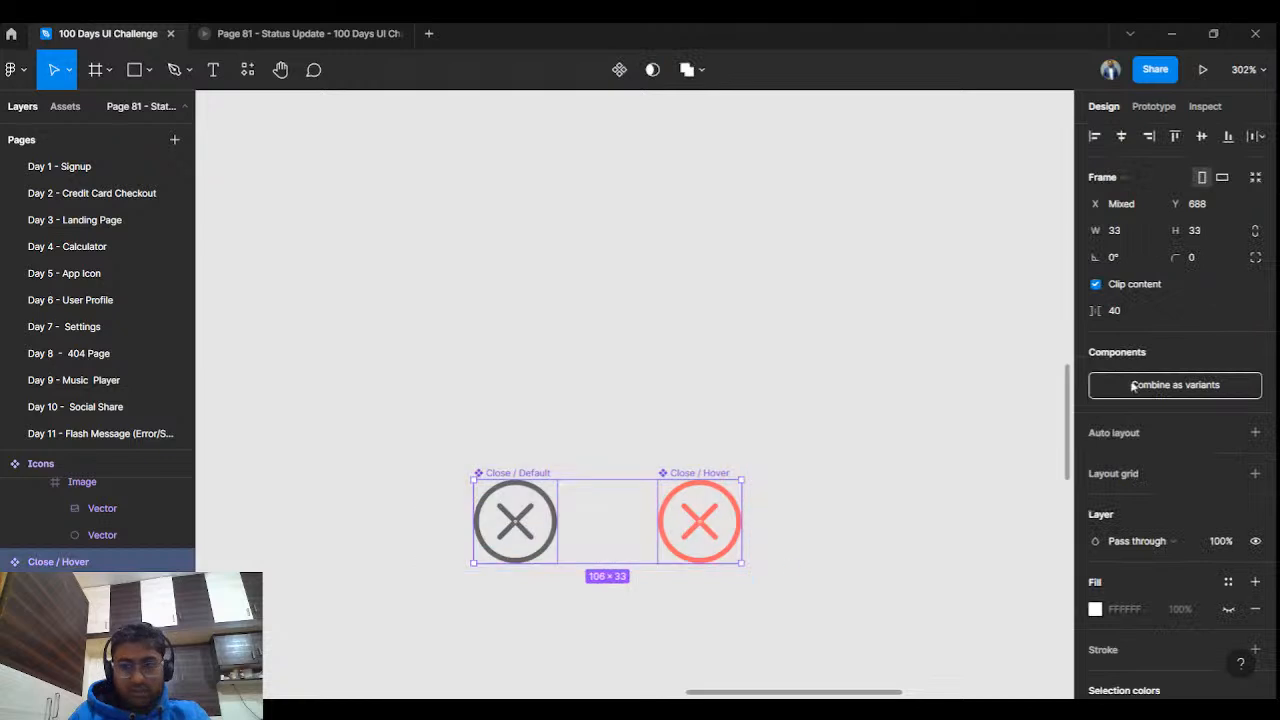
pyautogui.click(1133, 386)
pyautogui.click(860, 449)
# Move the Close component set next to the Icons set.
pyautogui.scroll(-5, 828, 477)
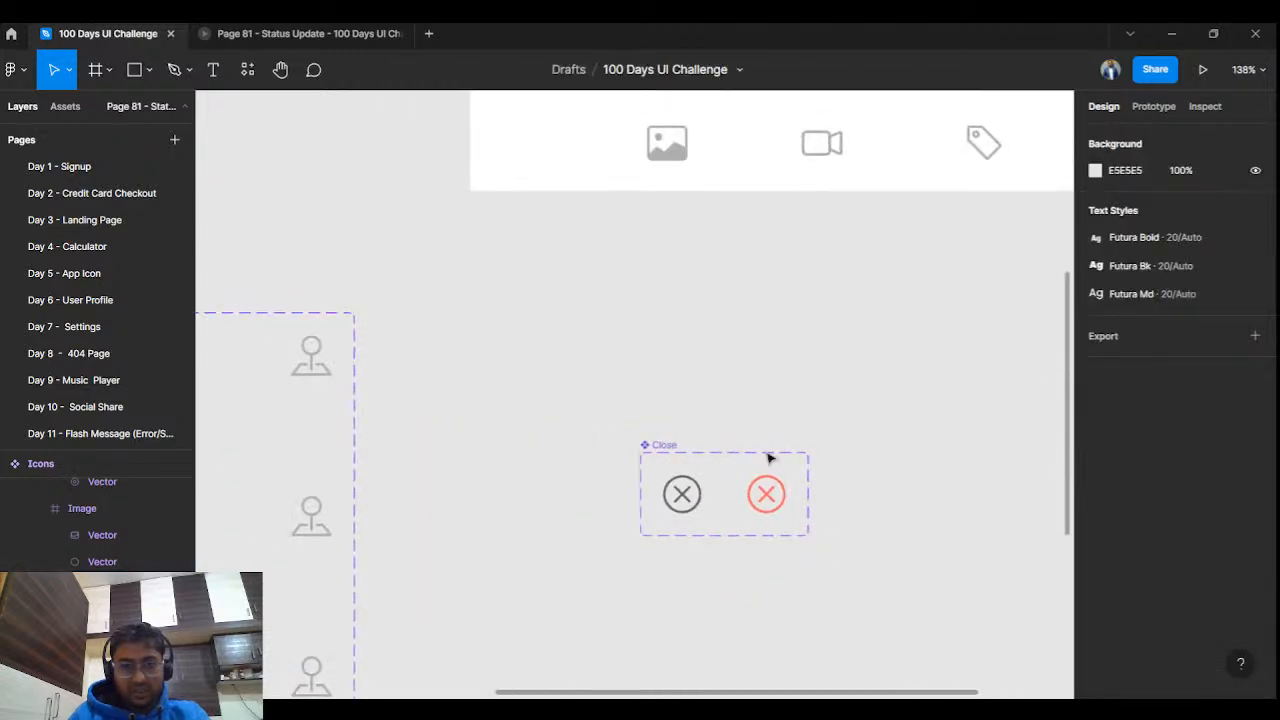
pyautogui.click(660, 441)
pyautogui.moveTo(660, 441); pyautogui.dragTo(416, 306)
pyautogui.click(551, 414)
pyautogui.scroll(-5, 551, 411)
pyautogui.moveTo(551, 411); pyautogui.dragTo(660, 369)
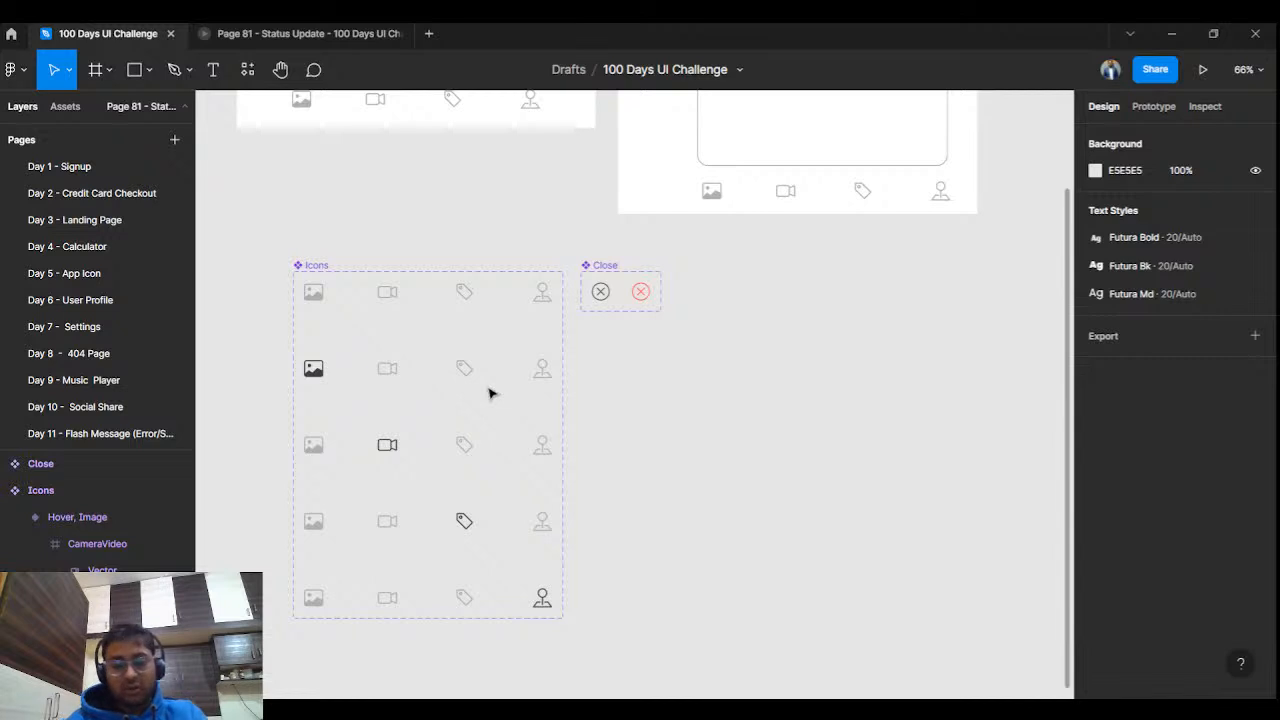
pyautogui.moveTo(494, 337); pyautogui.dragTo(205, 584)
# Replace the typing card's old close icon with a Close component instance from Assets.
pyautogui.click(610, 291)
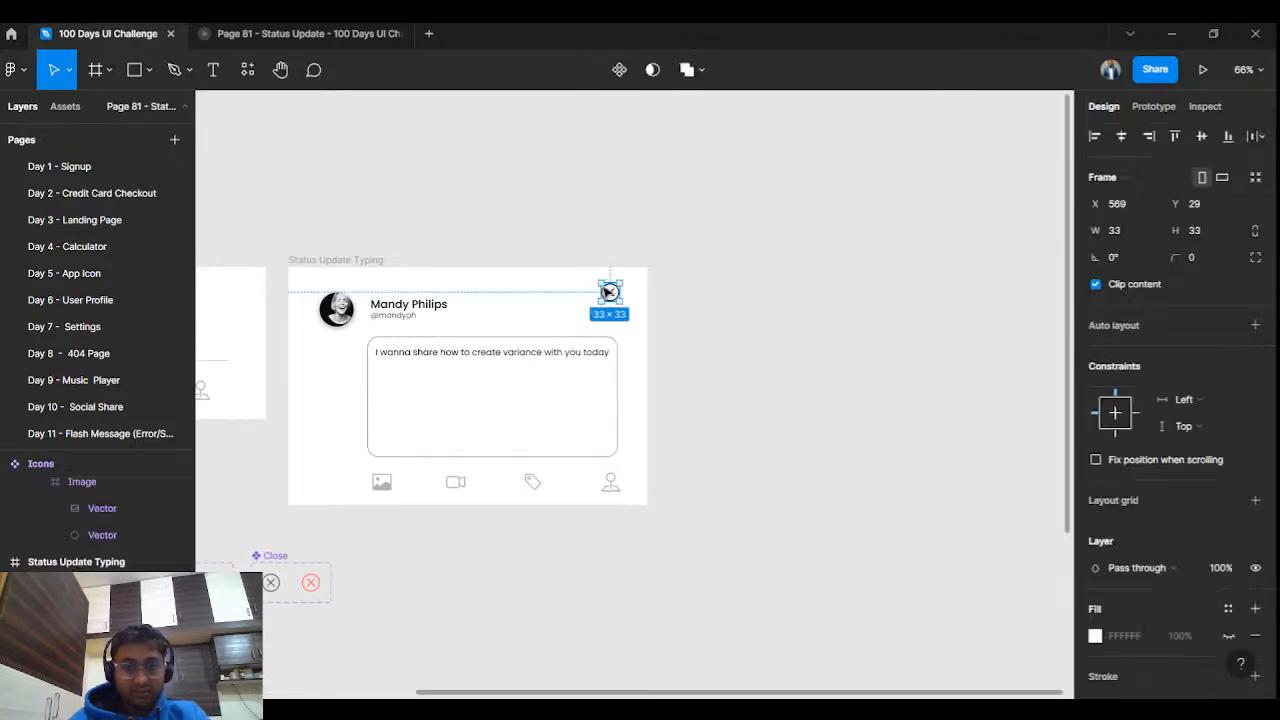
pyautogui.press('Delete')
pyautogui.click(75, 112)
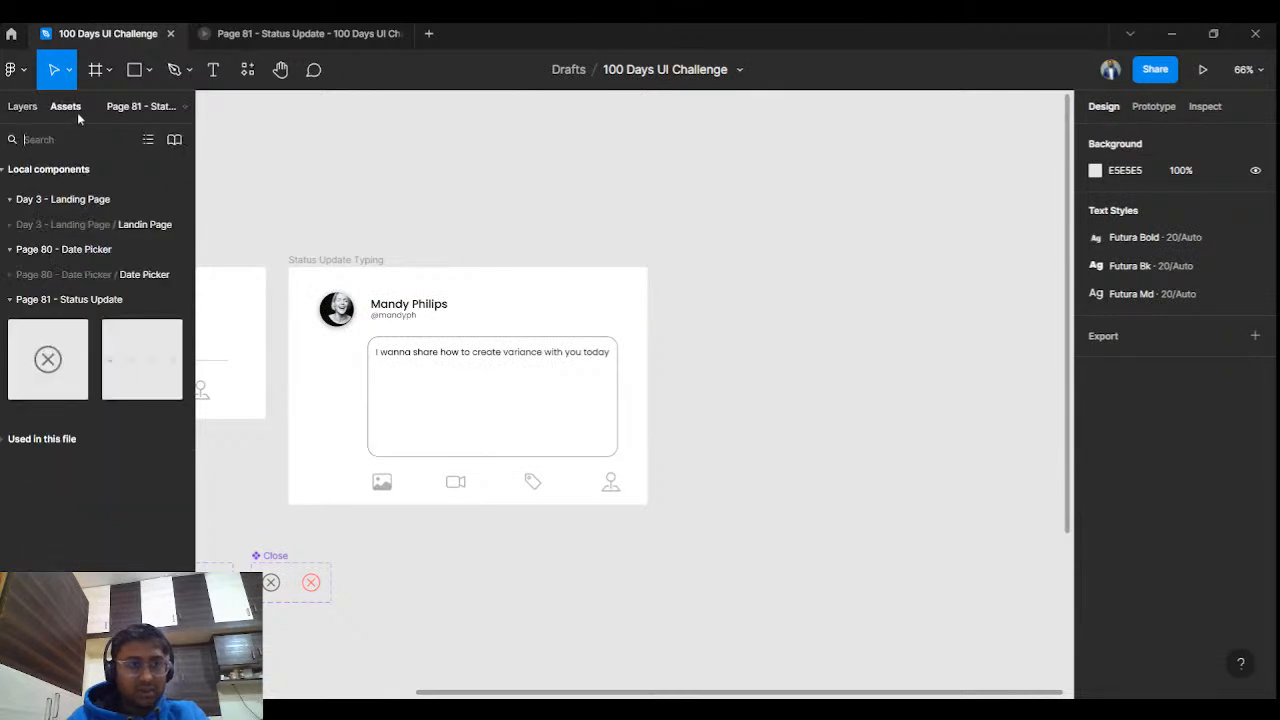
pyautogui.moveTo(52, 362); pyautogui.dragTo(617, 310)
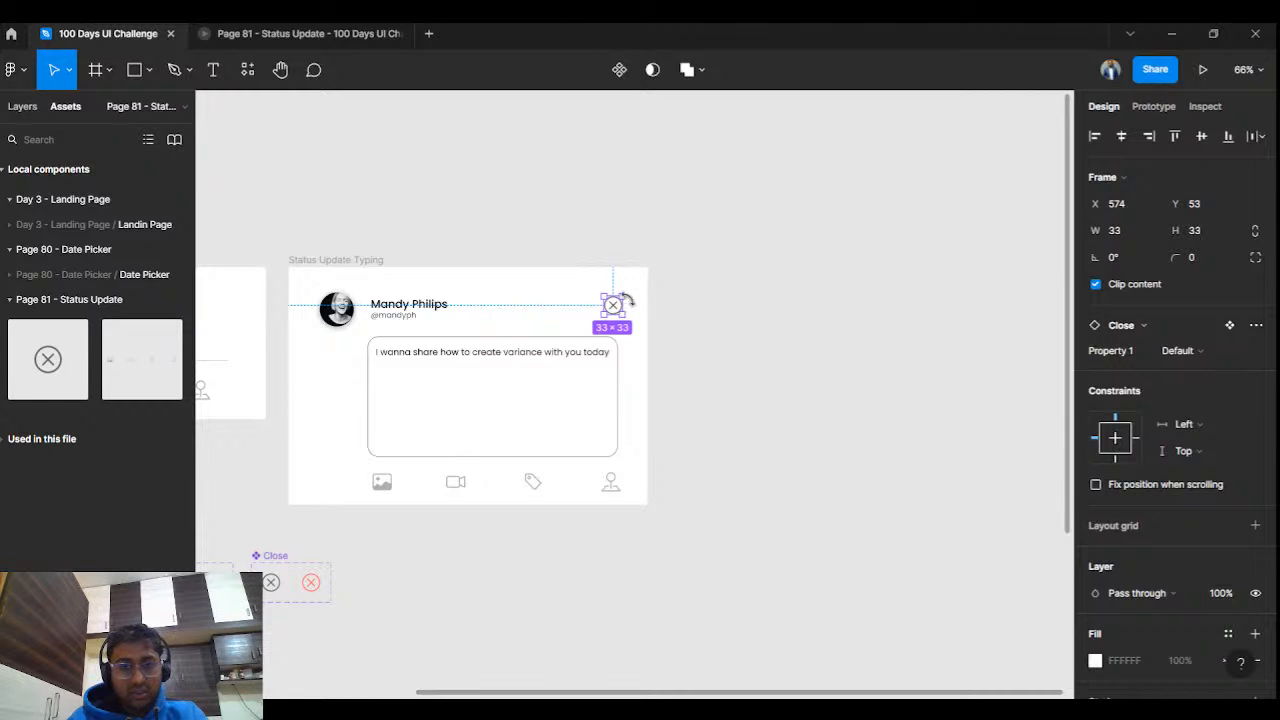
# Nudge the Close instance up to align with the name, and check it in preview.
pyautogui.click(684, 272)
pyautogui.scroll(3, 629, 326)
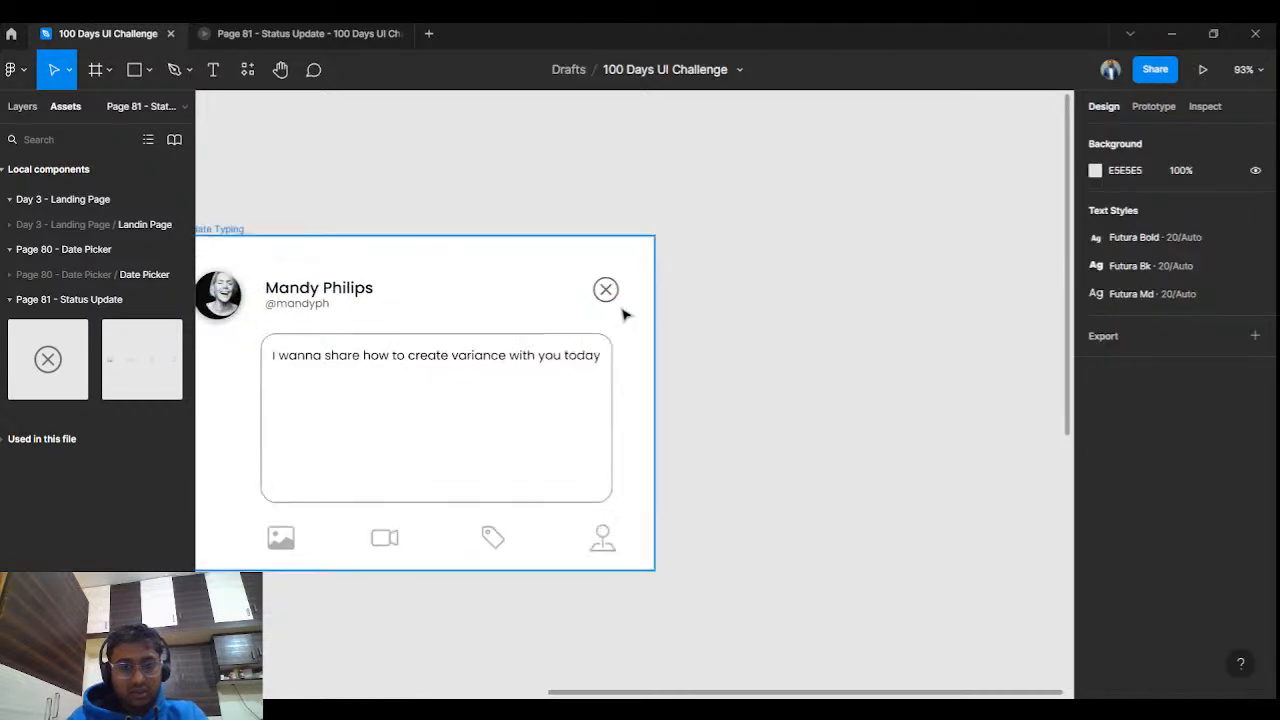
pyautogui.moveTo(618, 291); pyautogui.dragTo(622, 285)
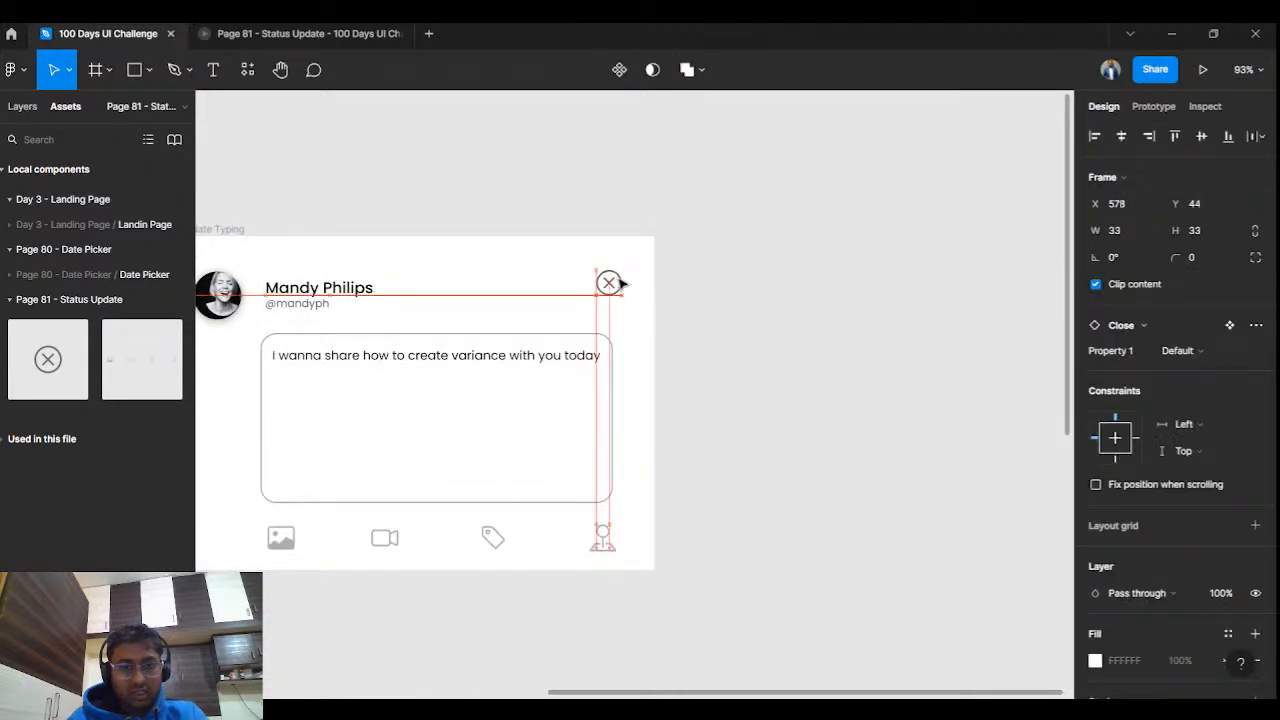
pyautogui.hotkey('ctrl', 'Tab')
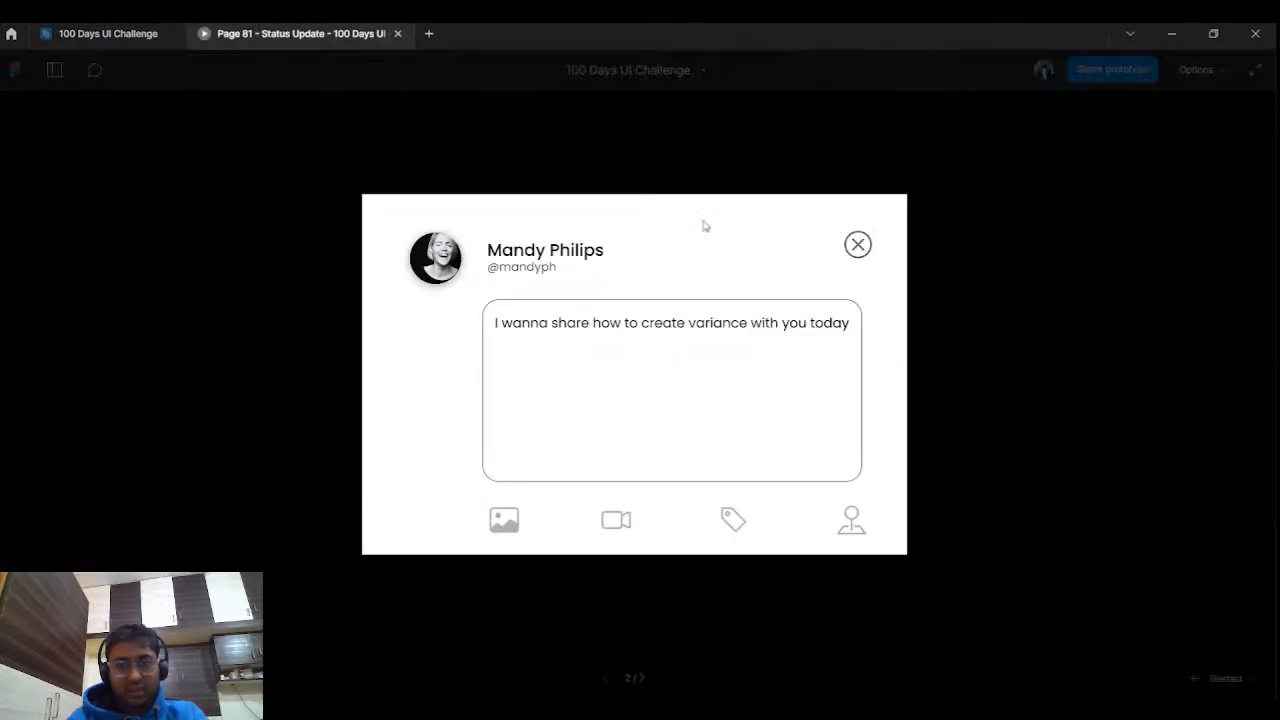
pyautogui.hotkey('ctrl', 'Tab')
pyautogui.click(728, 272)
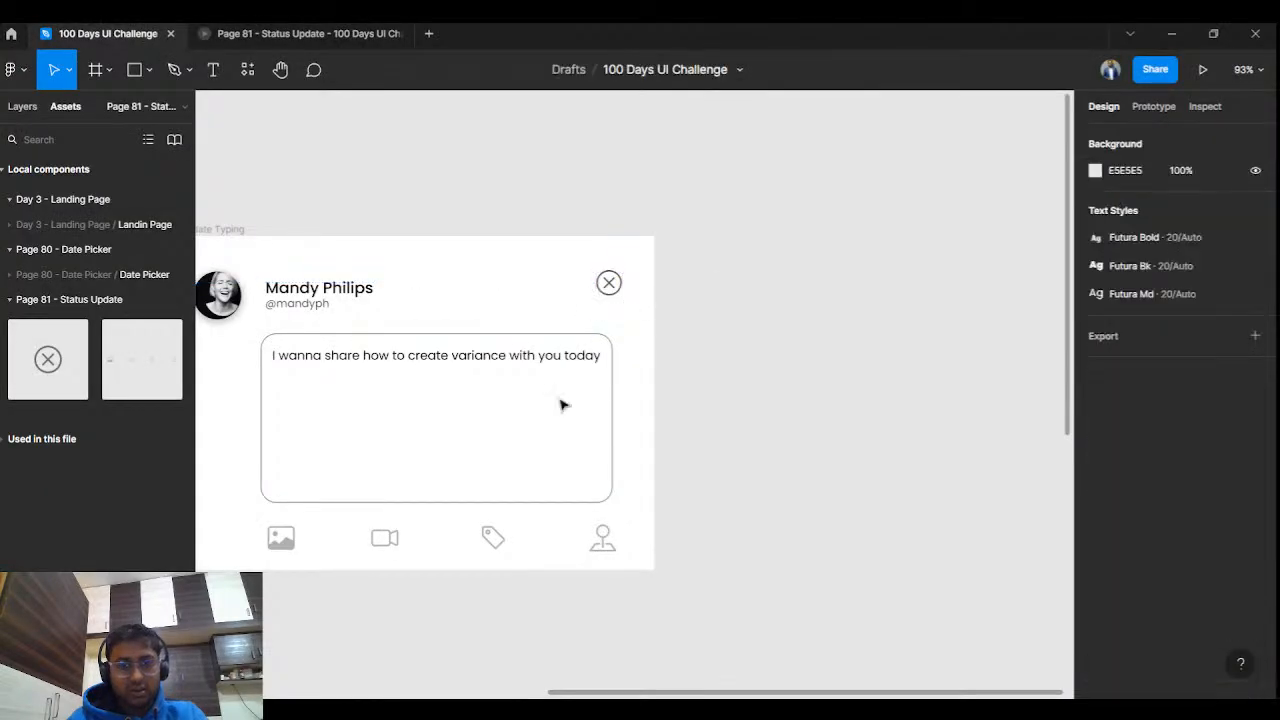
pyautogui.scroll(-5, 831, 274)
pyautogui.hscroll(-5, 831, 274)
# Link the grey Close variant to the red Hover variant with a While hovering trigger.
pyautogui.scroll(8, 543, 306)
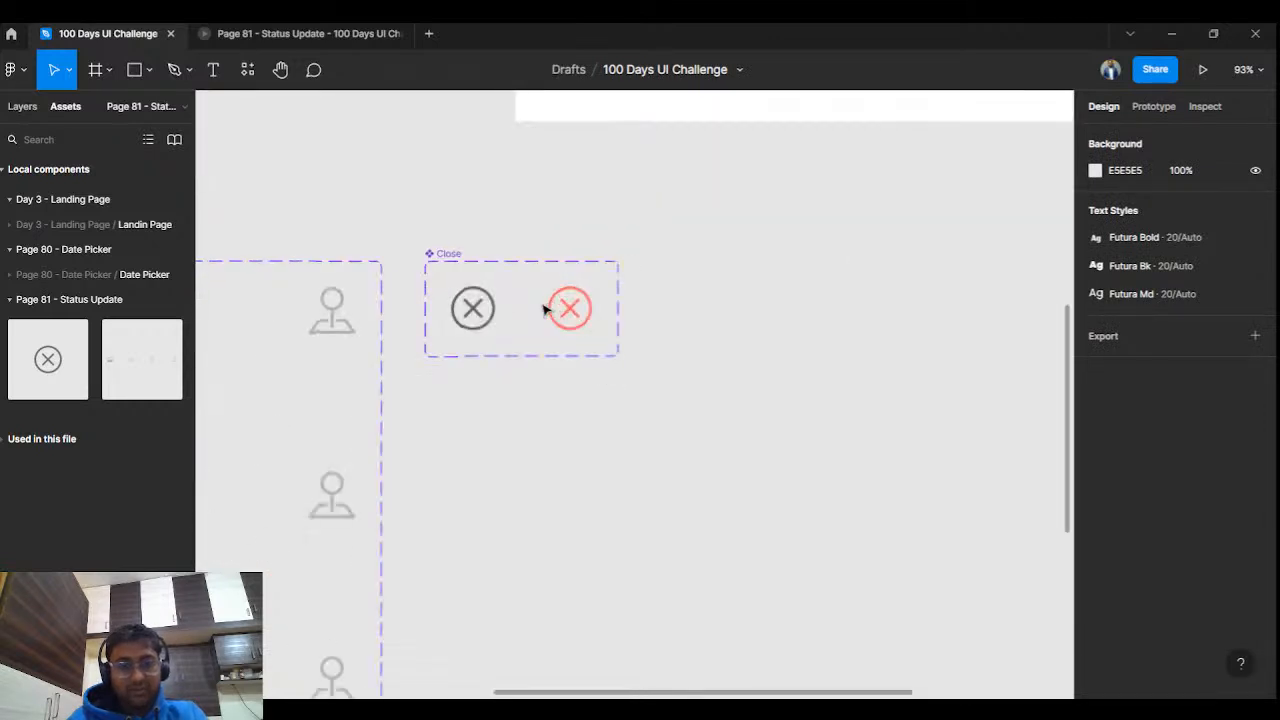
pyautogui.click(330, 210)
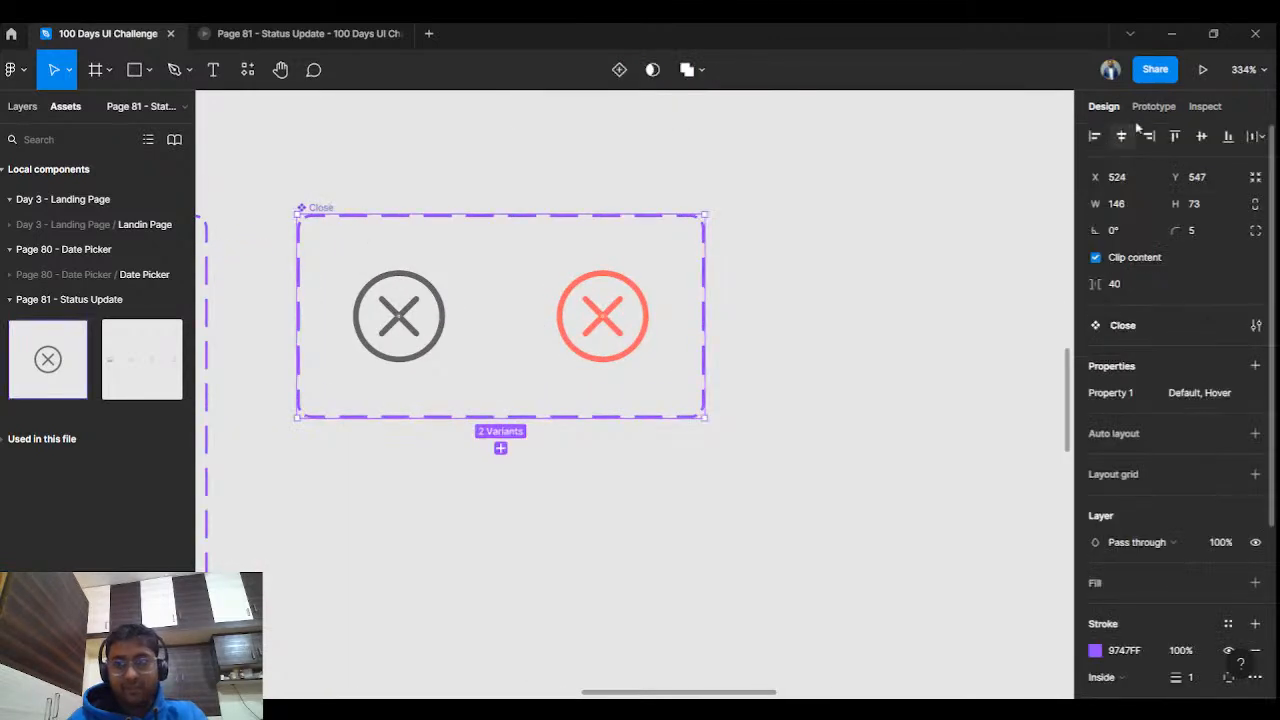
pyautogui.click(1153, 106)
pyautogui.moveTo(445, 316); pyautogui.dragTo(575, 316)
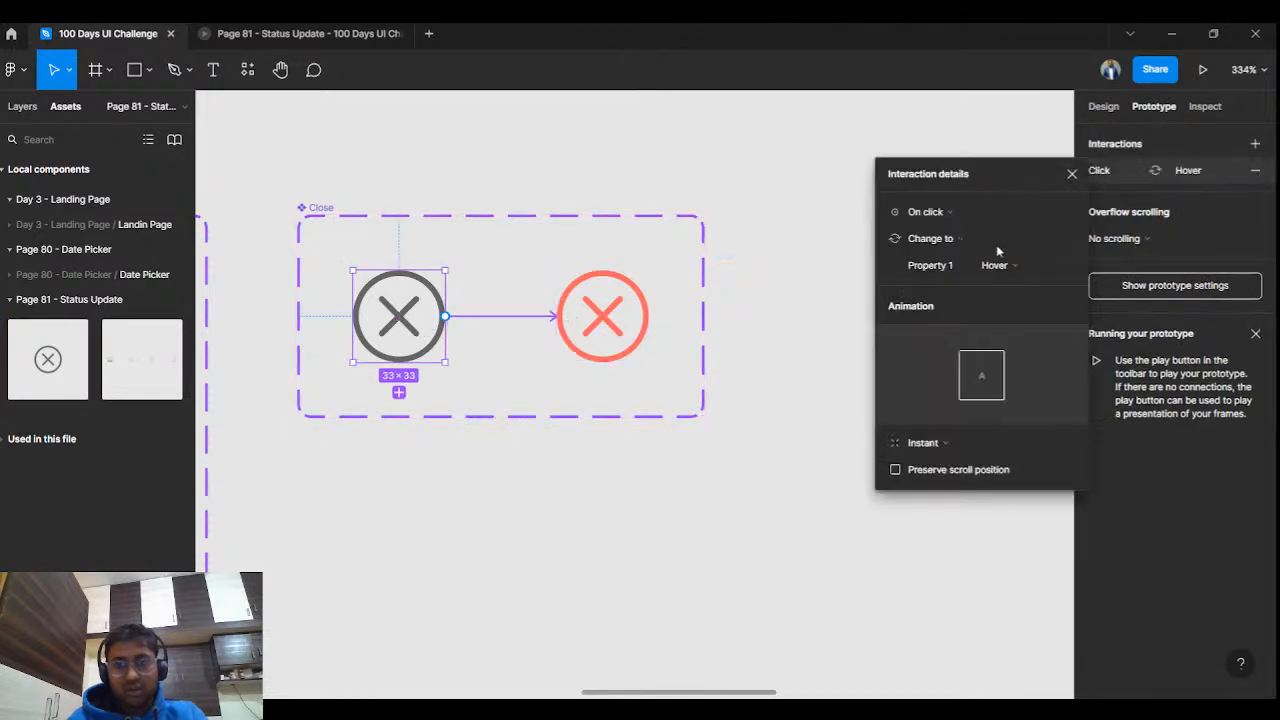
pyautogui.click(945, 213)
pyautogui.click(943, 252)
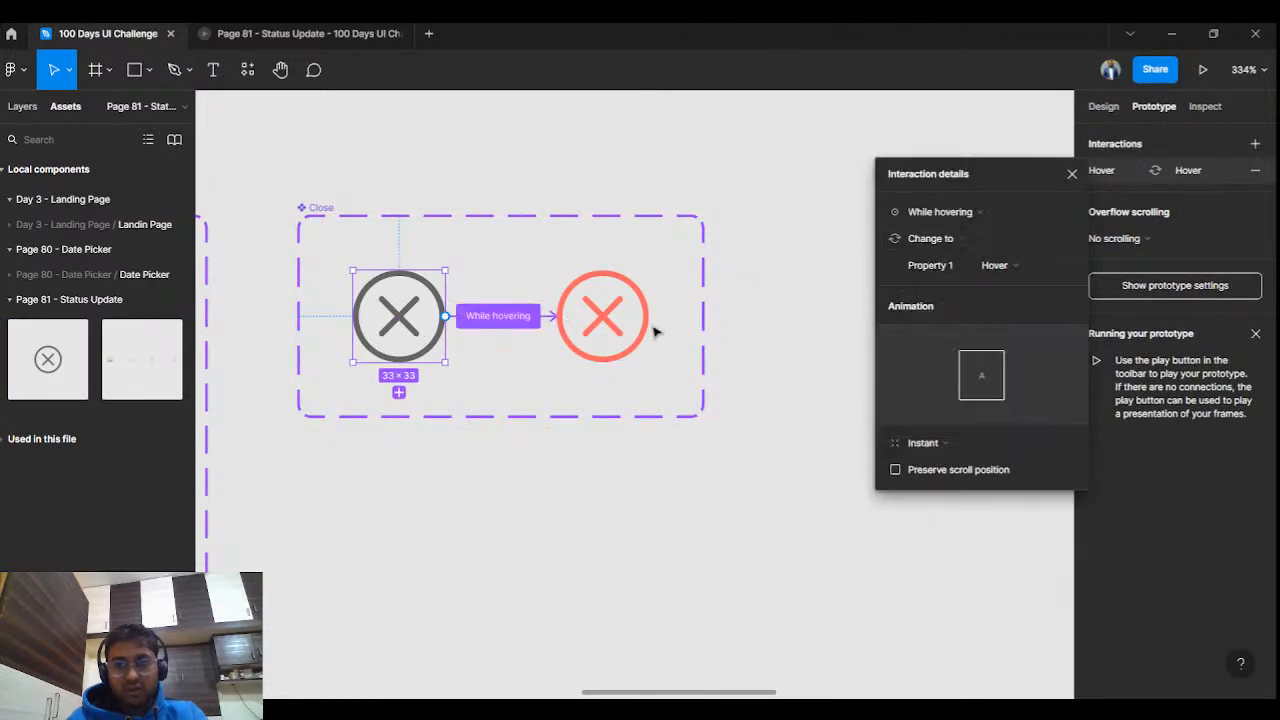
# Link the Hover variant back to the Default variant on click.
pyautogui.click(643, 329)
pyautogui.moveTo(649, 316); pyautogui.dragTo(410, 340)
pyautogui.click(926, 212)
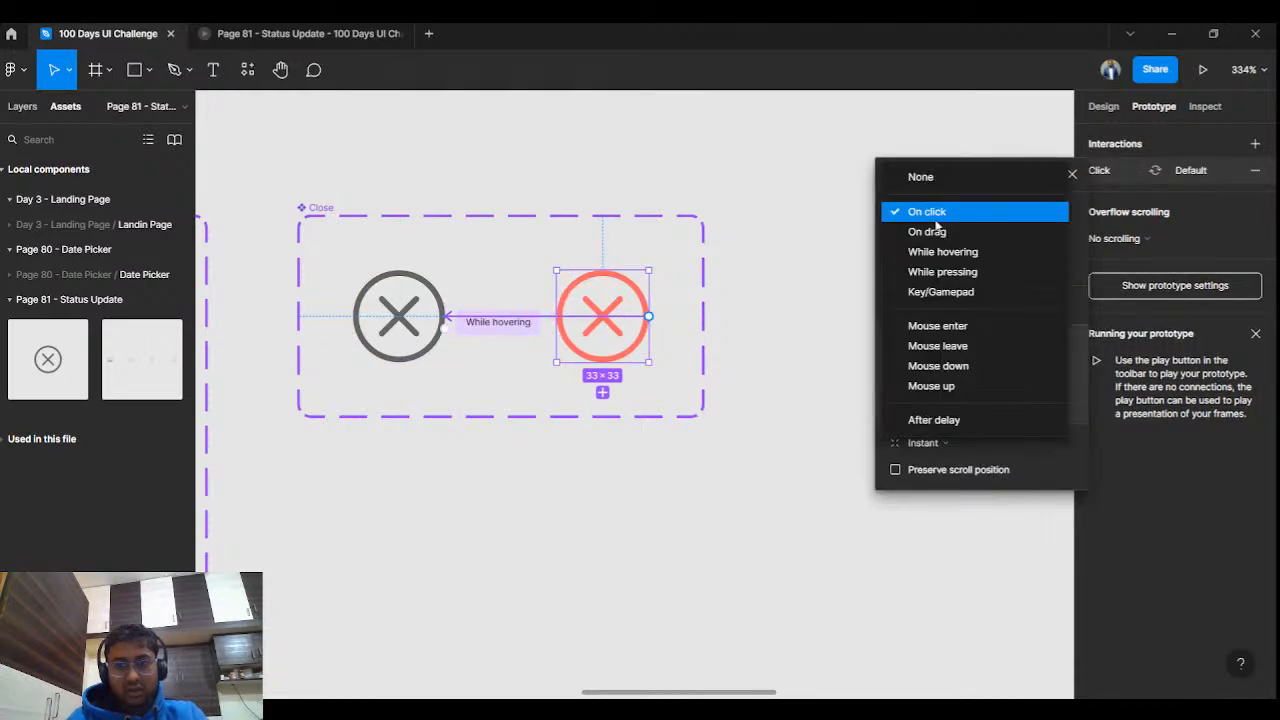
pyautogui.click(1071, 176)
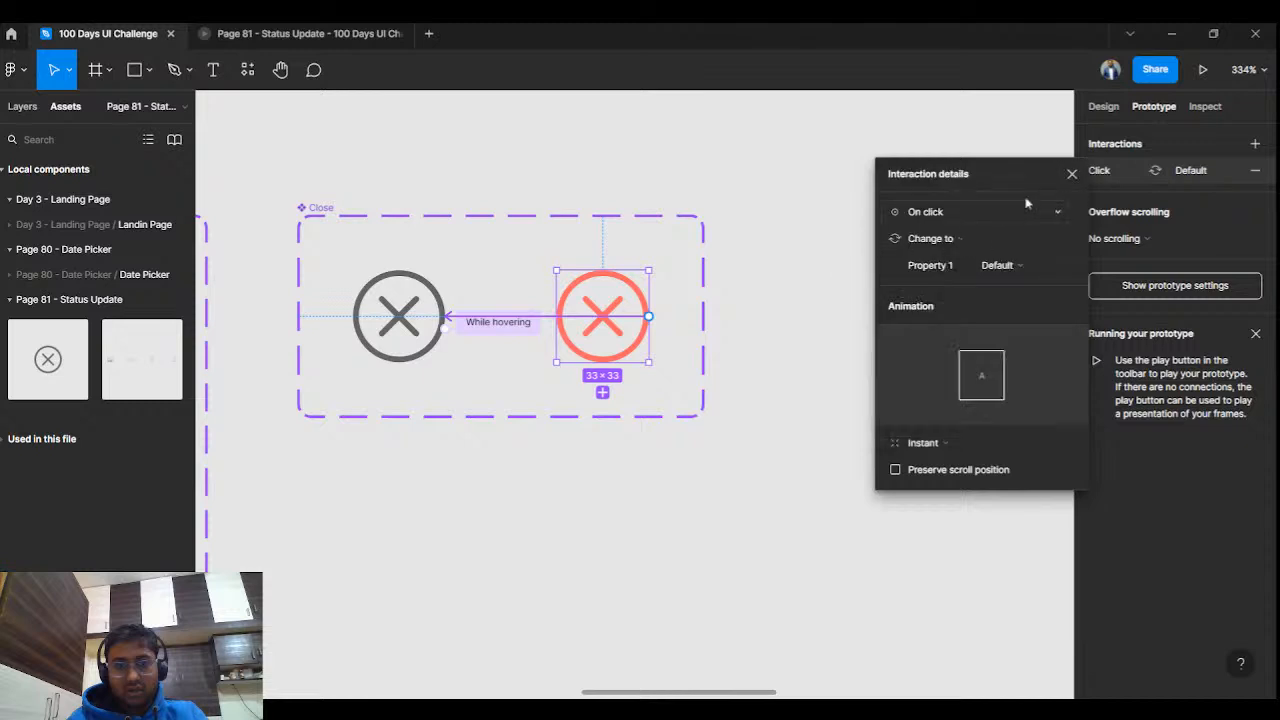
pyautogui.click(1071, 176)
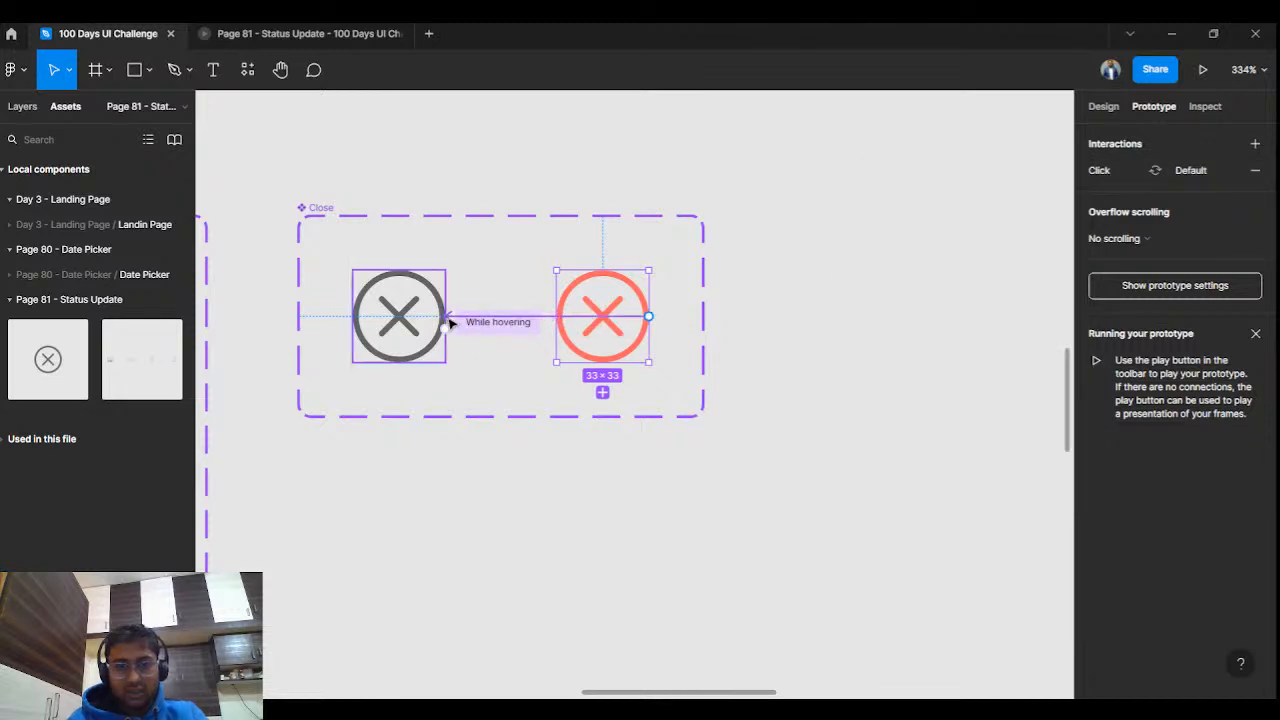
pyautogui.scroll(-5, 649, 383)
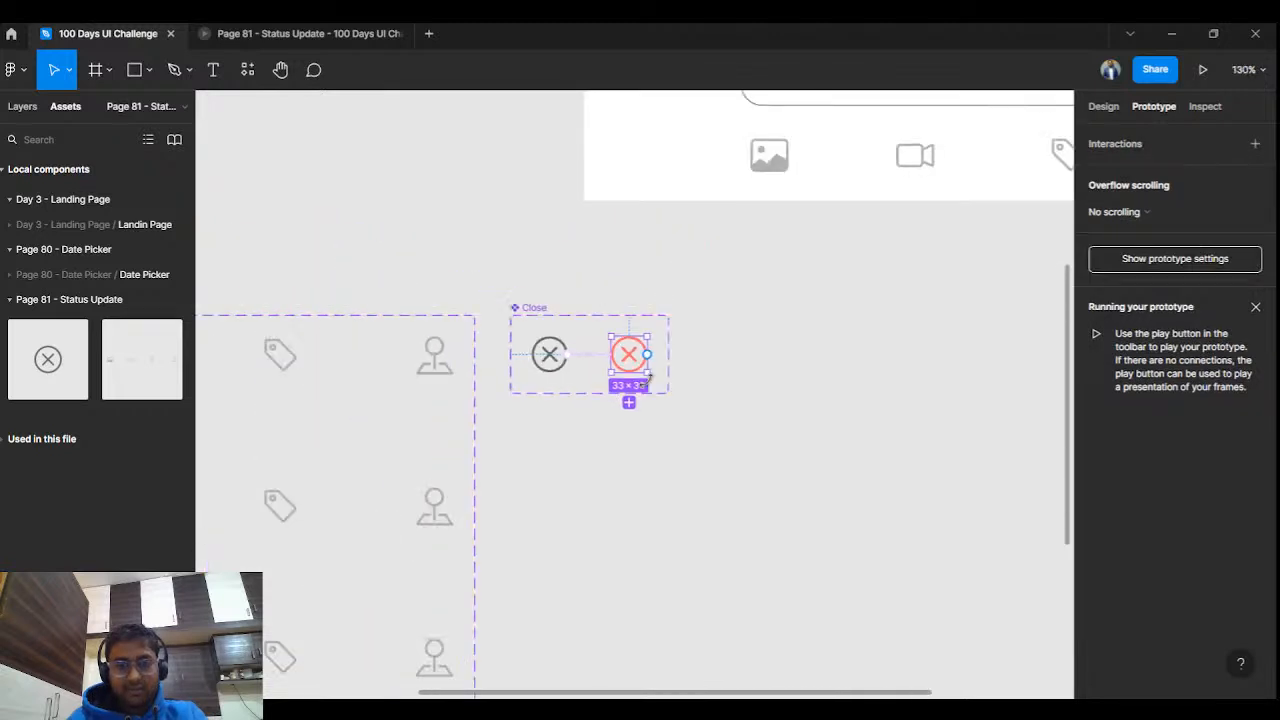
pyautogui.scroll(-3, 783, 360)
# Make the typing card's close icon navigate back to the Status Update card.
pyautogui.click(783, 360)
pyautogui.scroll(-4, 782, 357)
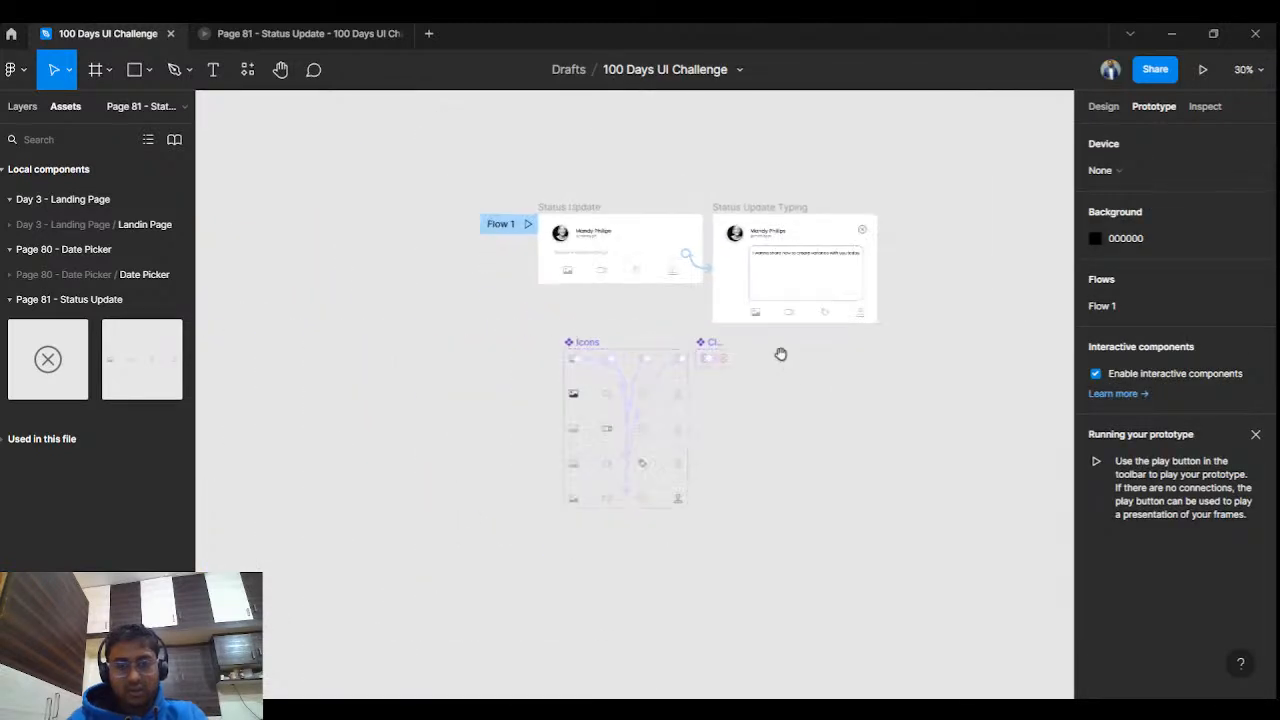
pyautogui.moveTo(781, 354); pyautogui.dragTo(666, 440)
pyautogui.scroll(3, 750, 348)
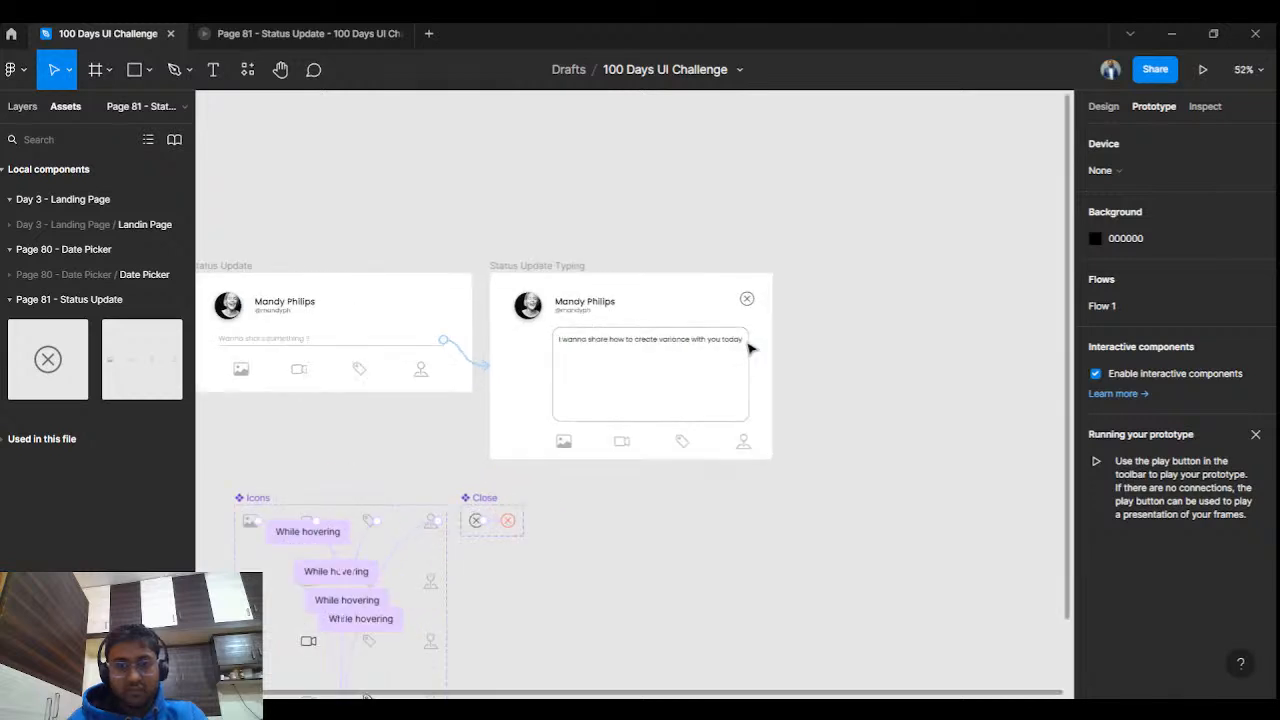
pyautogui.scroll(3, 750, 346)
pyautogui.scroll(-2, 766, 306)
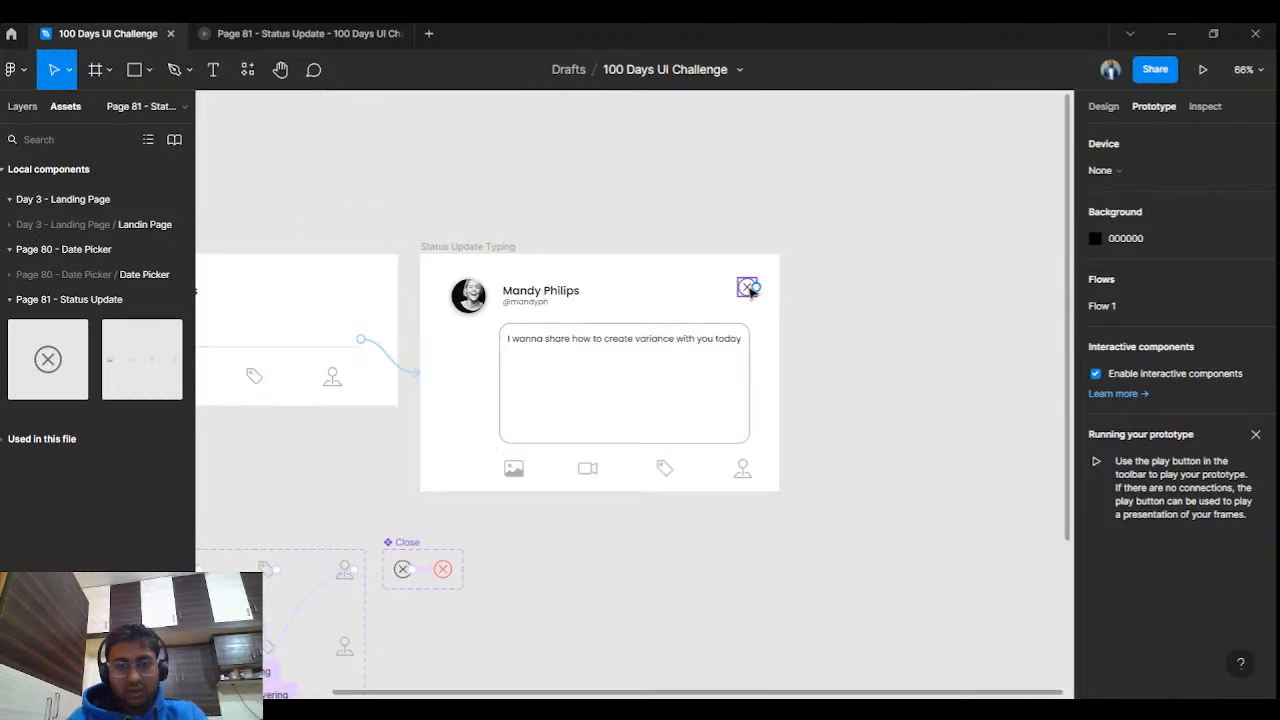
pyautogui.click(750, 290)
pyautogui.scroll(-2, 763, 344)
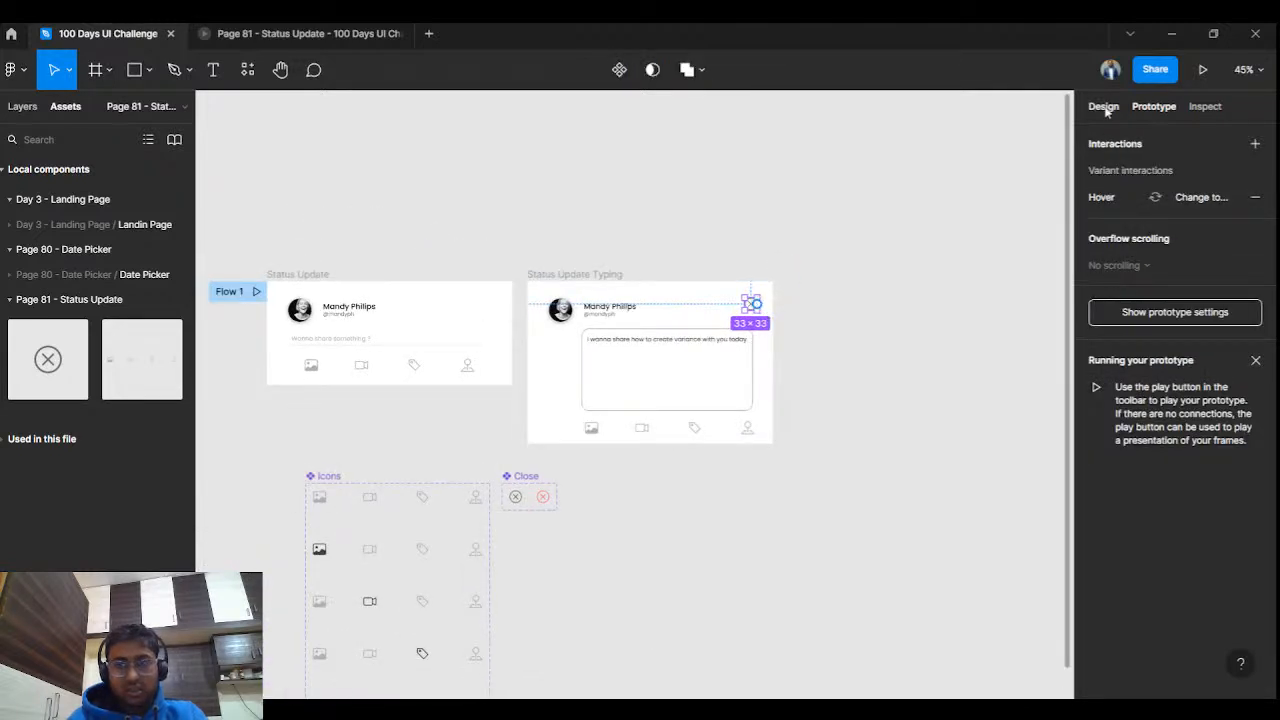
pyautogui.moveTo(760, 305); pyautogui.dragTo(500, 335)
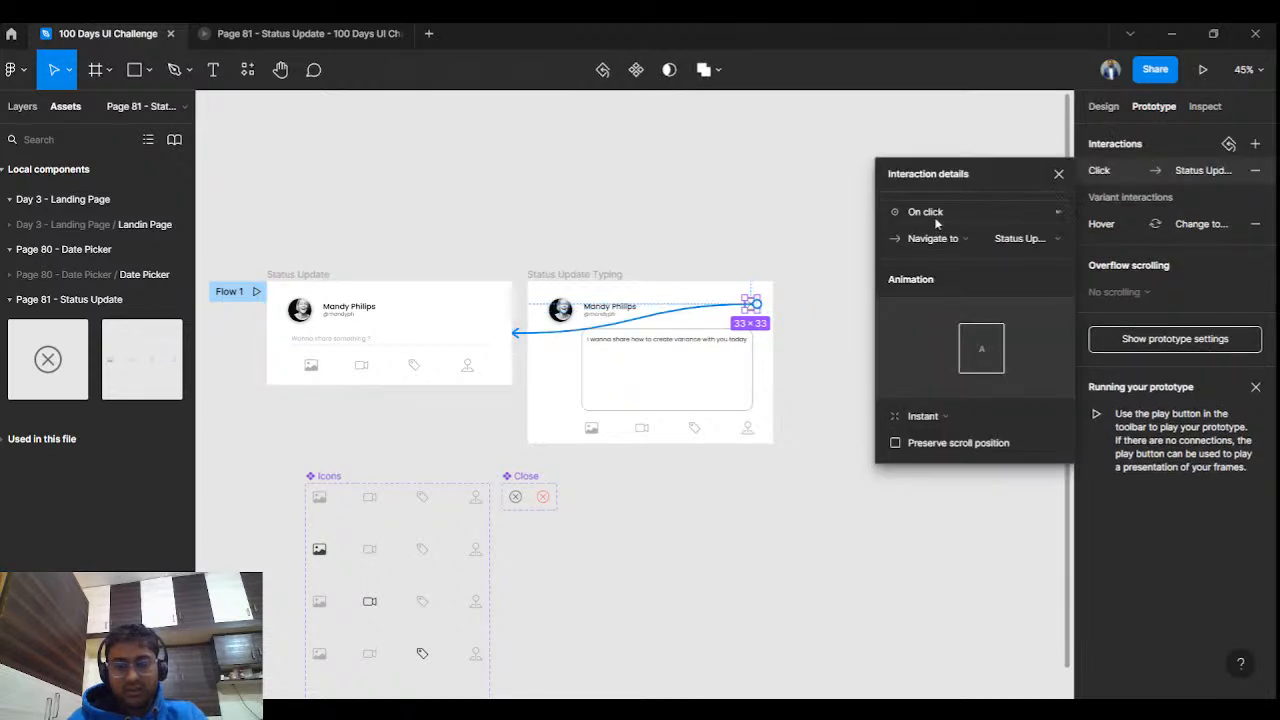
# Set the Status Update field's link to the typing card to a Dissolve transition.
pyautogui.click(309, 275)
pyautogui.moveTo(508, 338); pyautogui.dragTo(527, 368)
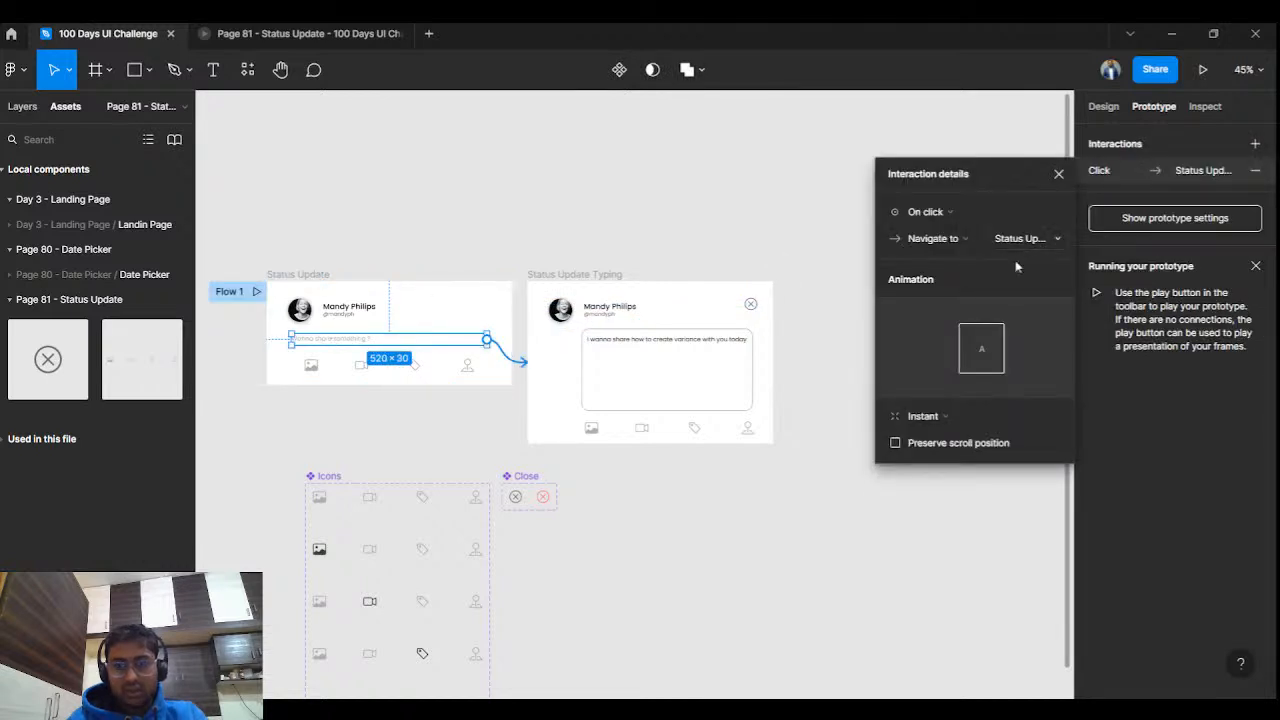
pyautogui.click(923, 416)
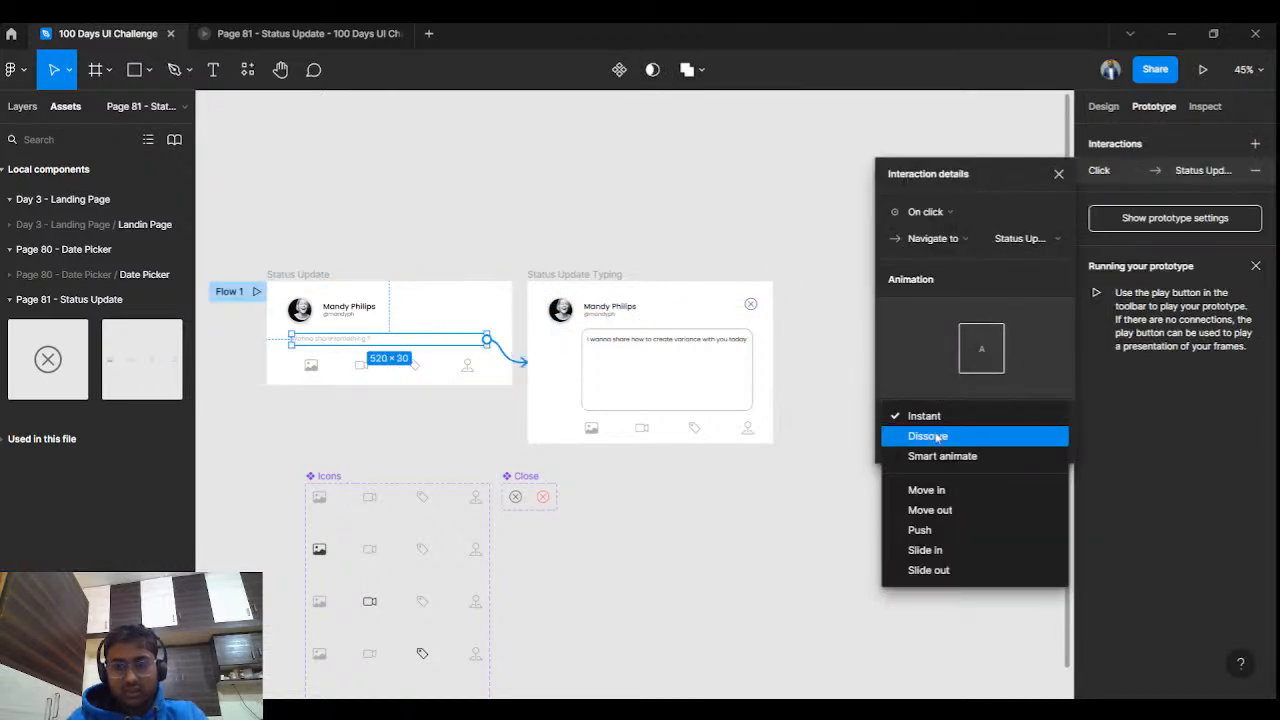
pyautogui.click(937, 440)
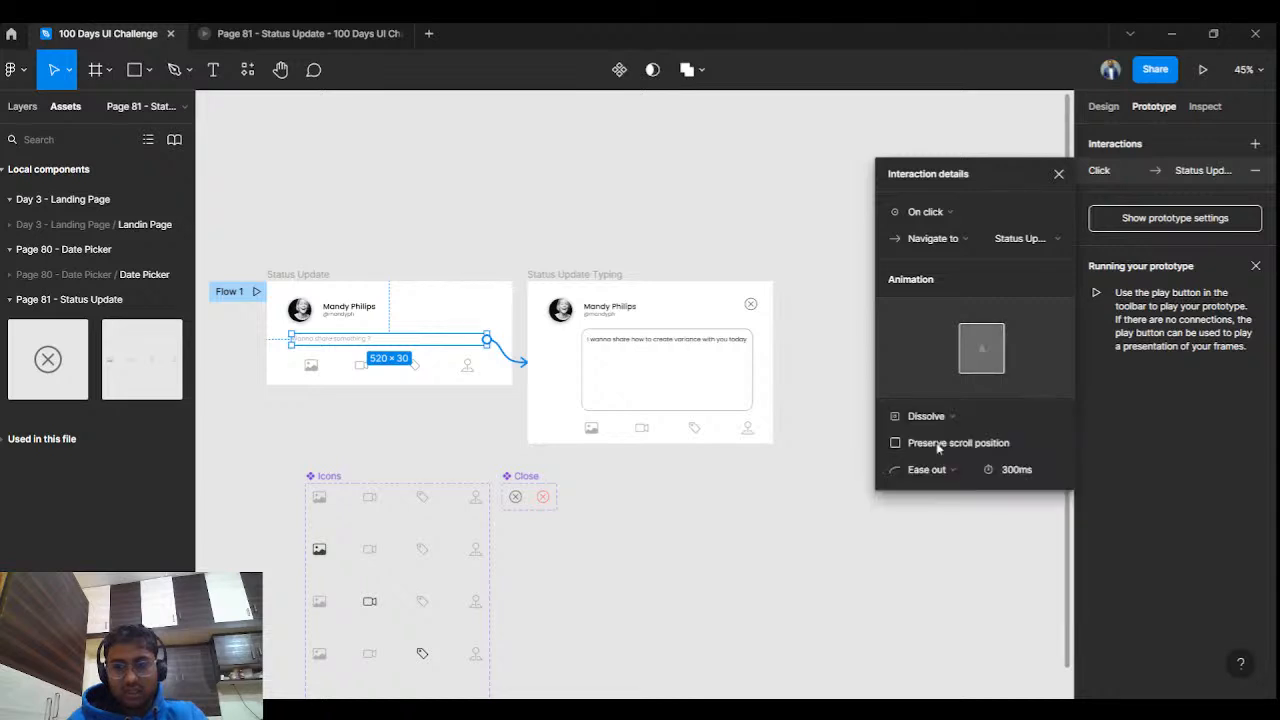
# Set the close icon's navigation transition to Dissolve.
pyautogui.click(753, 306)
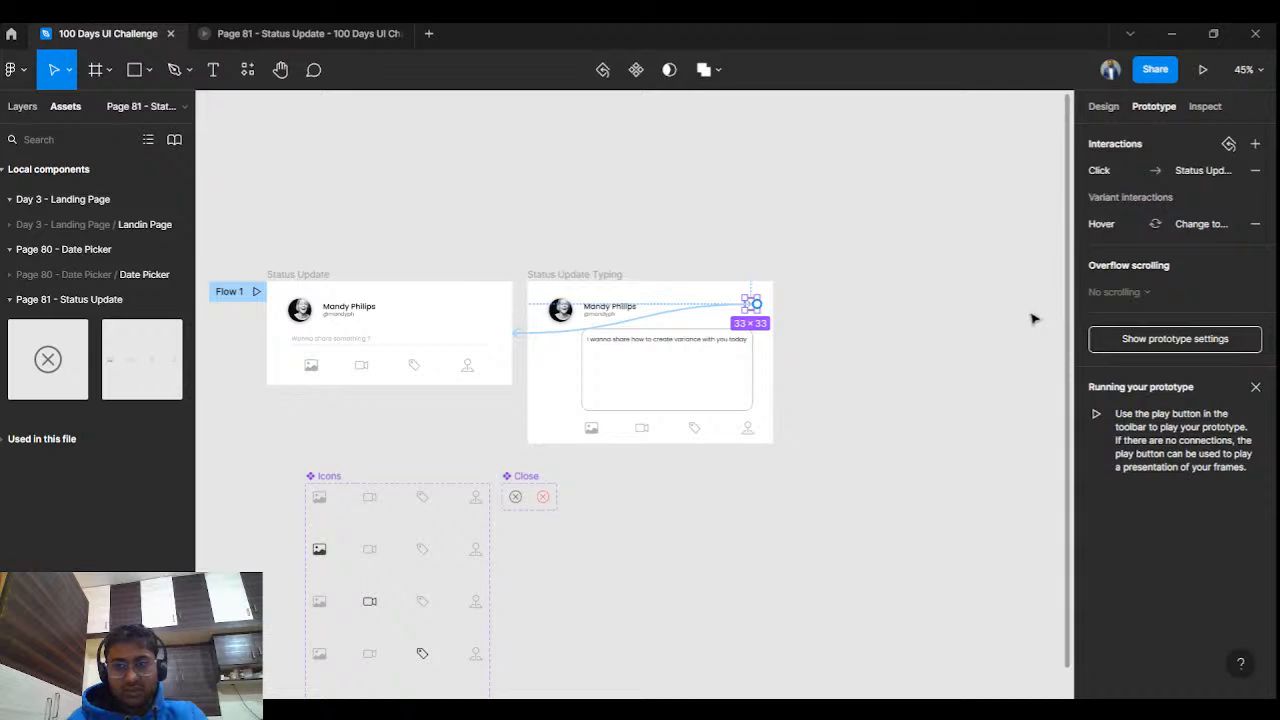
pyautogui.click(1131, 172)
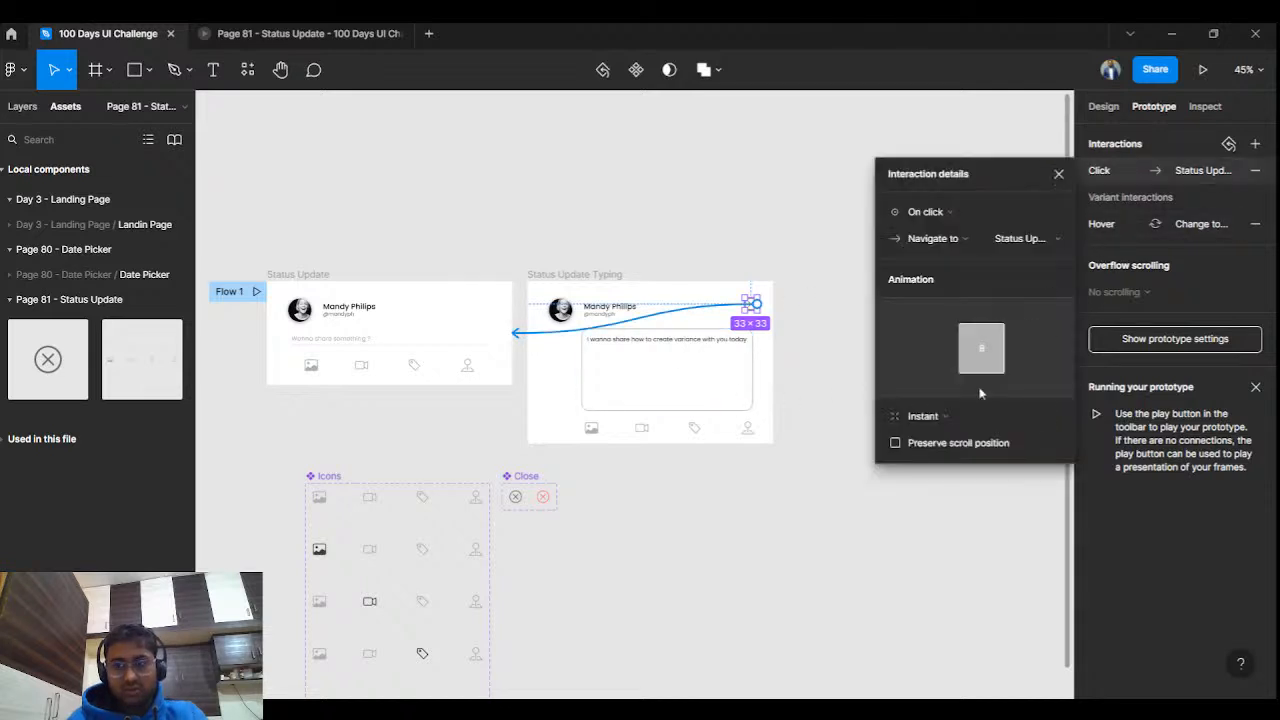
pyautogui.click(926, 417)
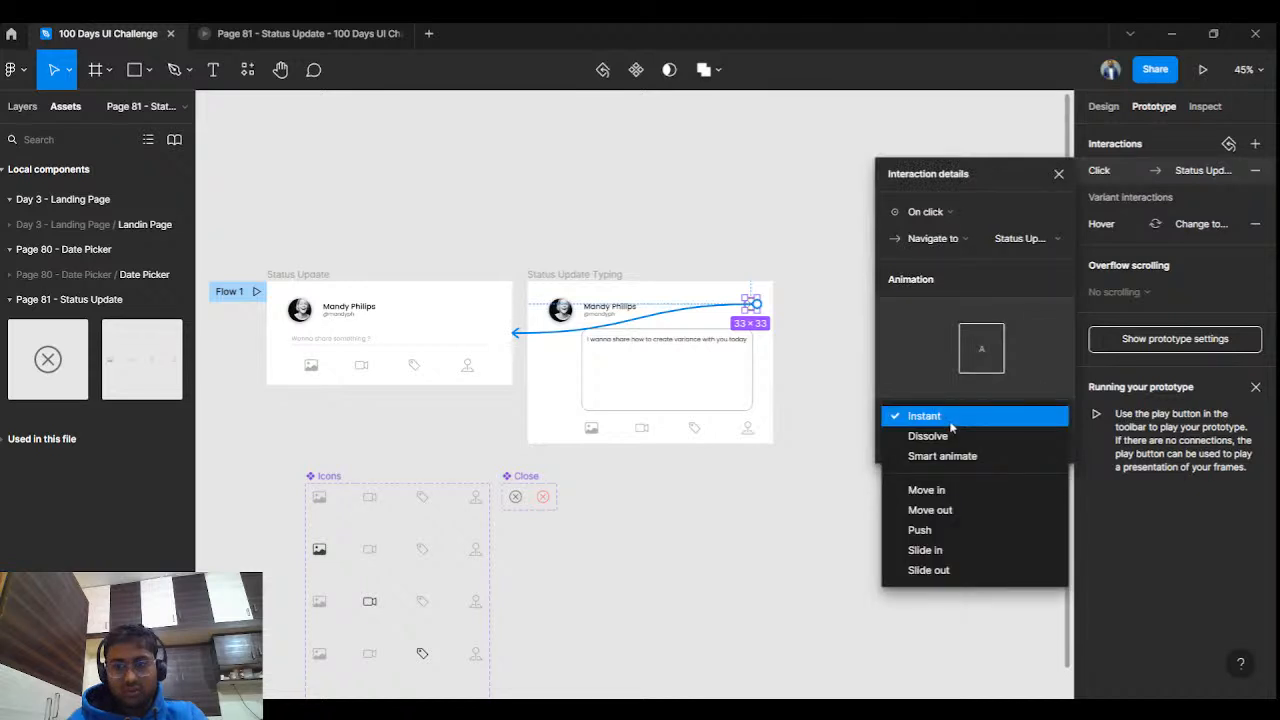
pyautogui.click(950, 422)
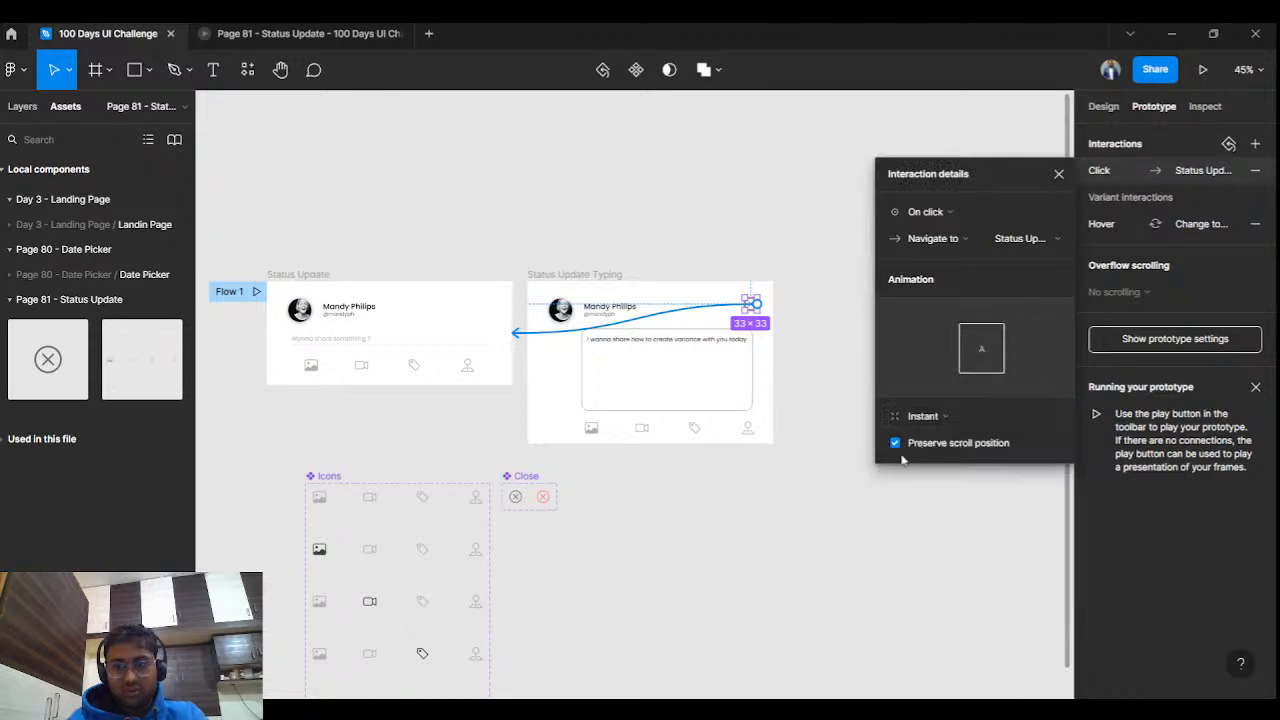
pyautogui.click(922, 416)
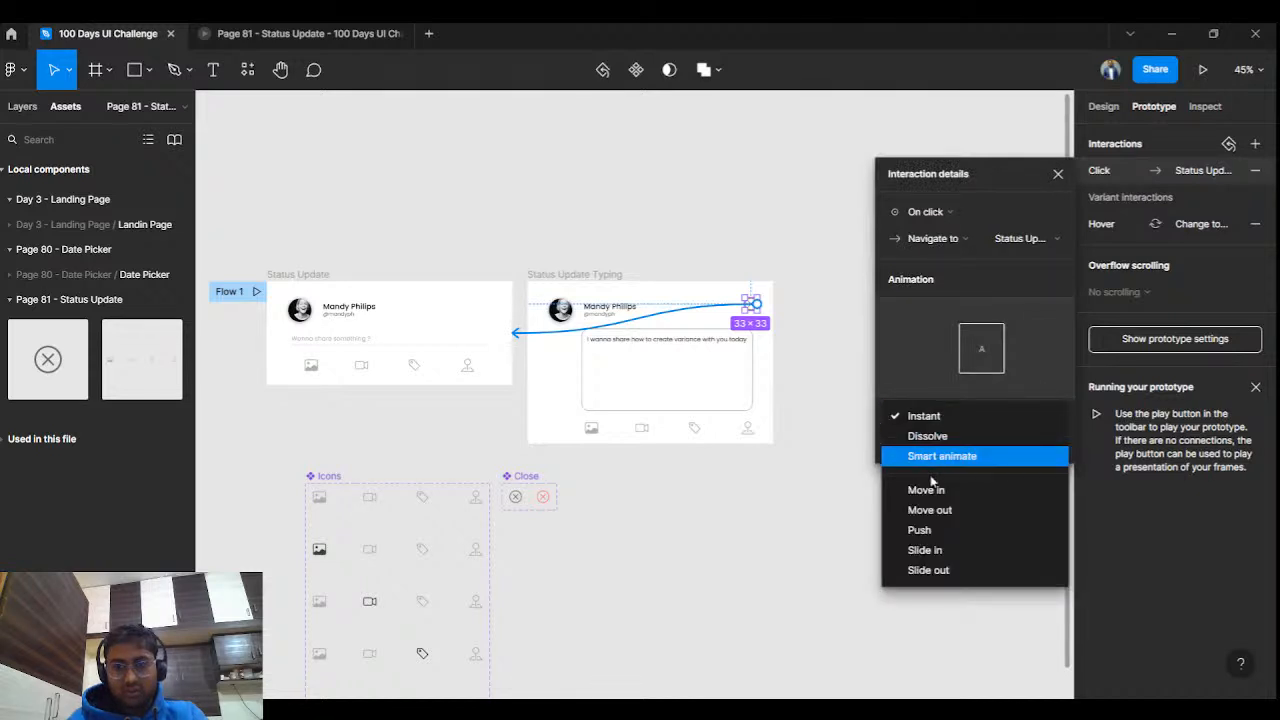
pyautogui.click(935, 436)
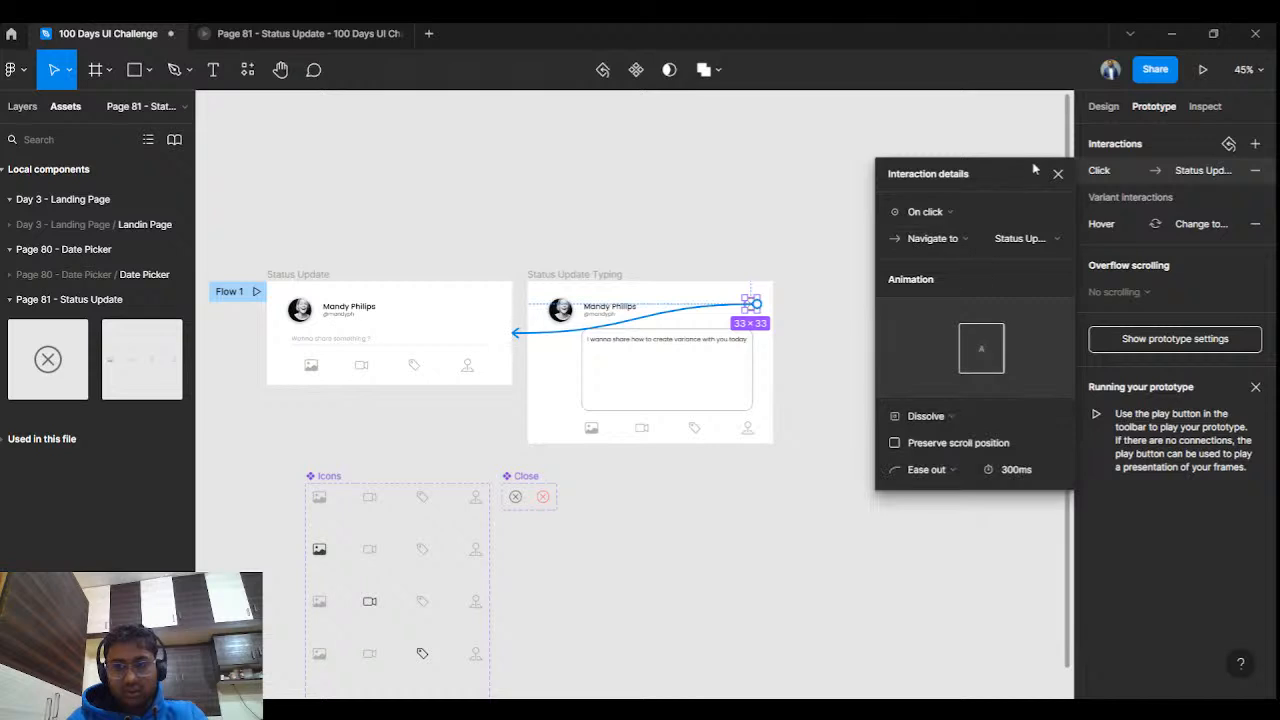
# In the prototype preview, close the typing card, reopen it from the share field, and close it again.
pyautogui.click(1058, 174)
pyautogui.click(384, 38)
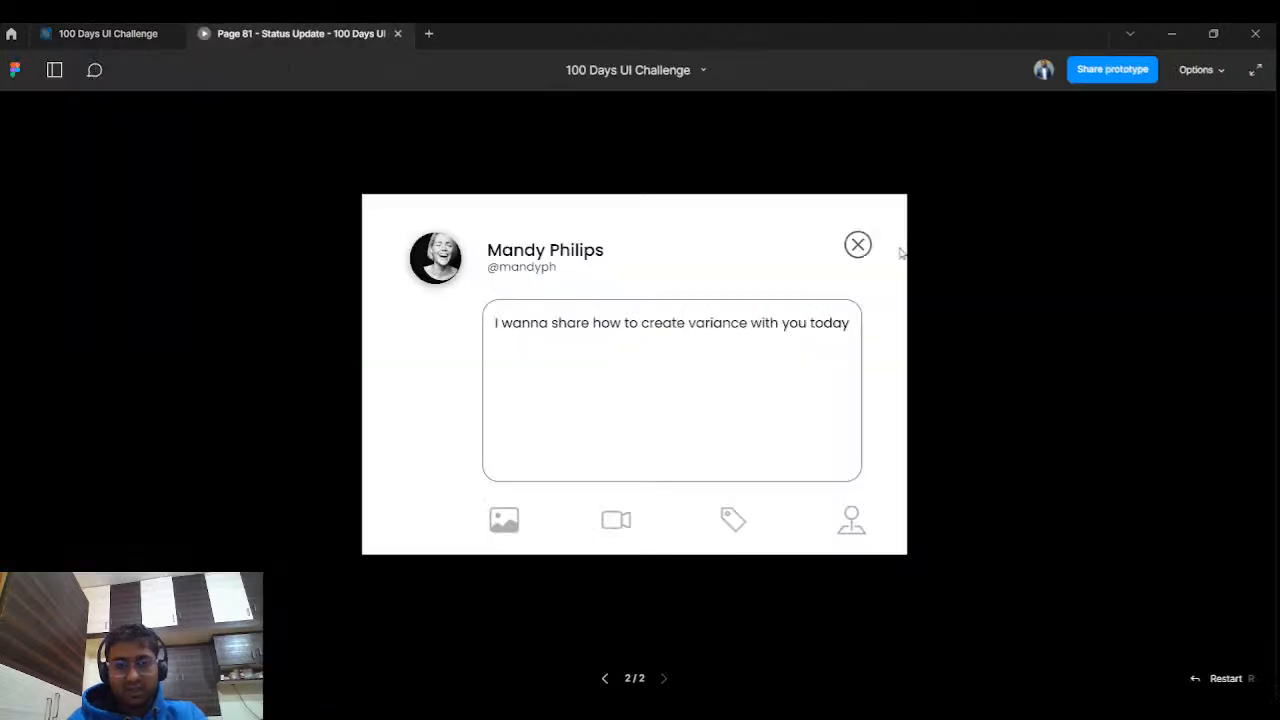
pyautogui.click(858, 246)
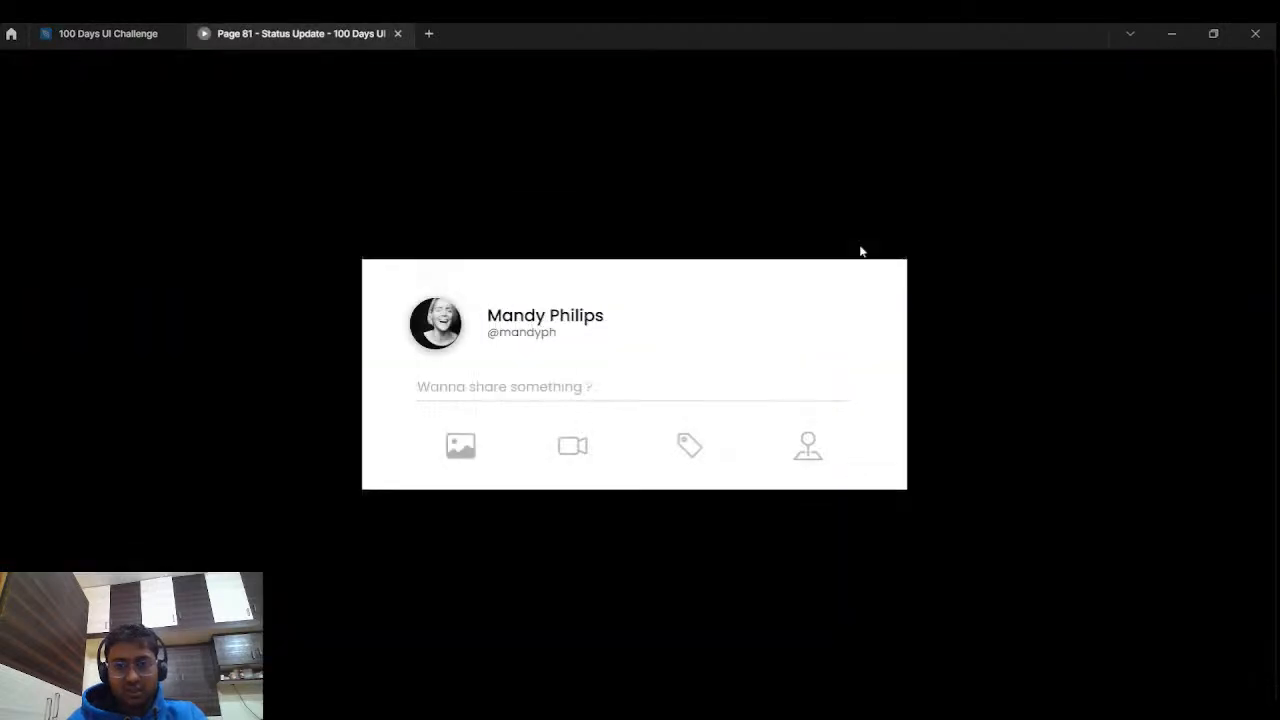
pyautogui.click(495, 387)
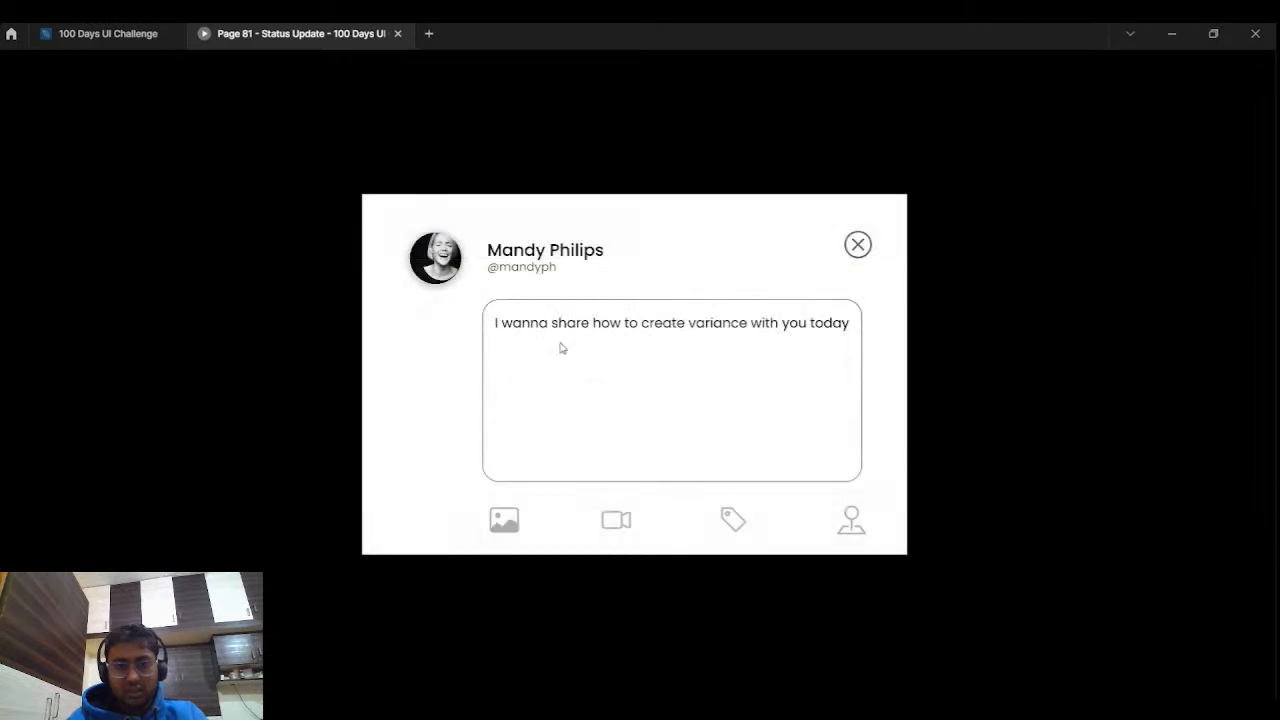
pyautogui.click(857, 244)
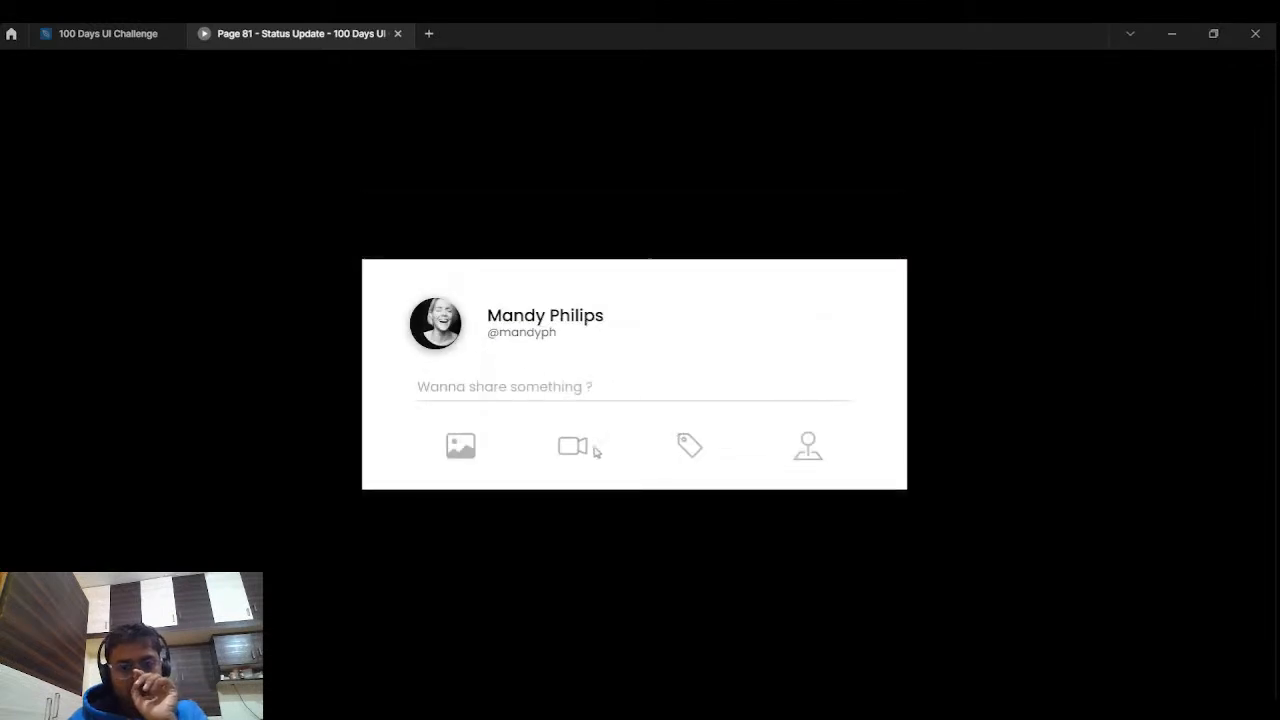